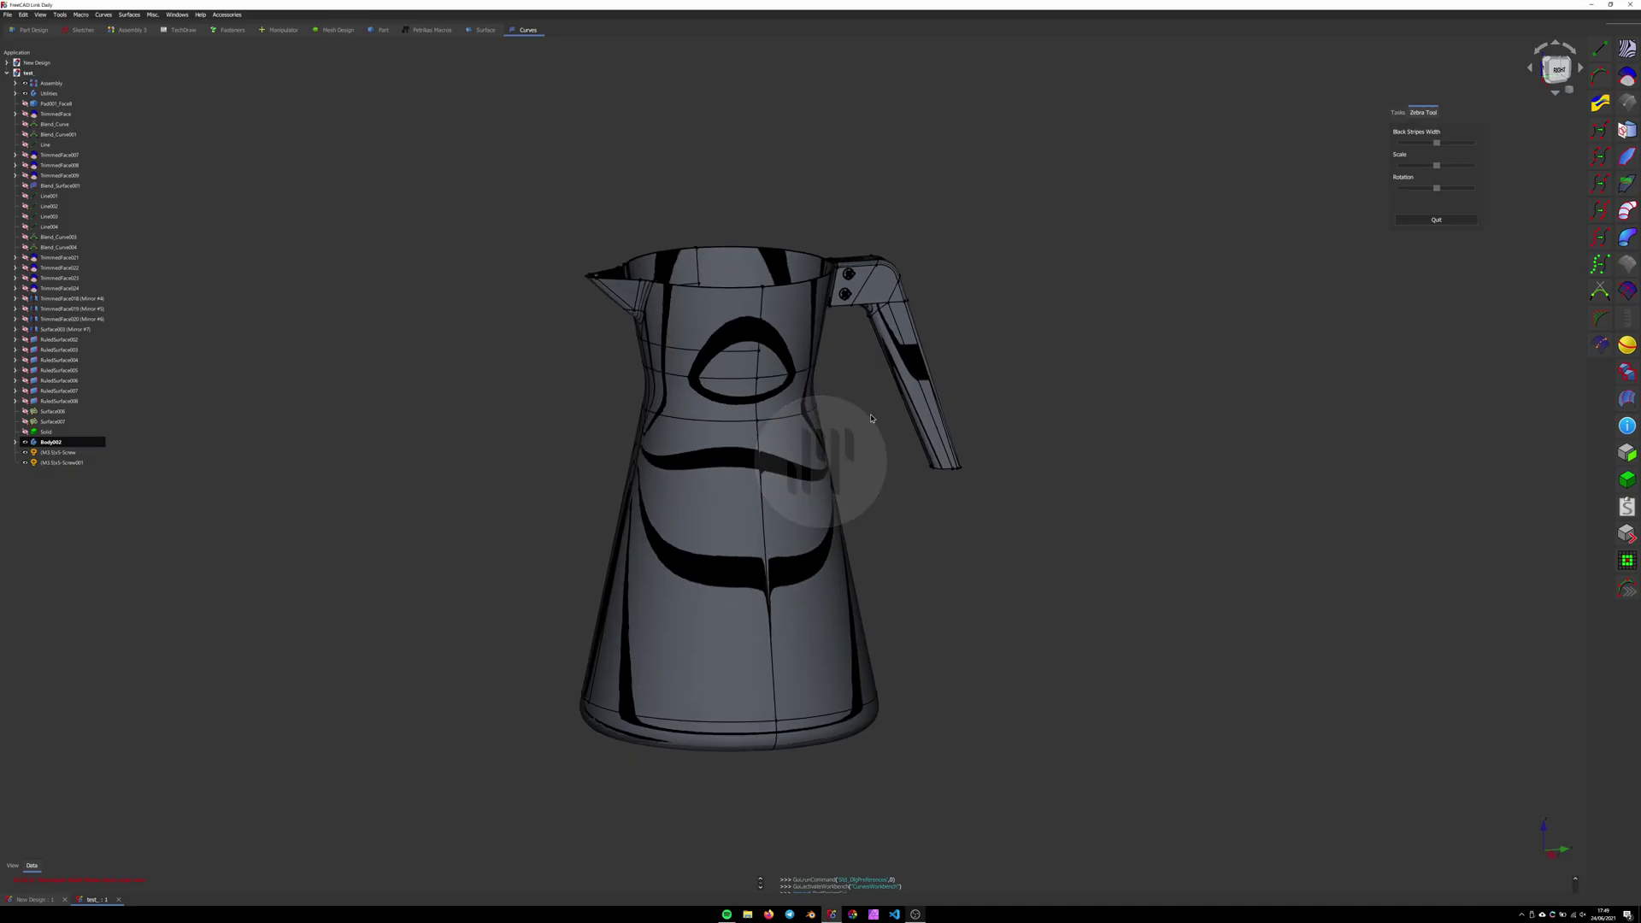
mouse_move(856, 423)
middle_mouse_down()
mouse_move(838, 381)
mouse_move(924, 443)
mouse_move(894, 447)
mouse_move(919, 469)
mouse_move(864, 454)
middle_mouse_up()
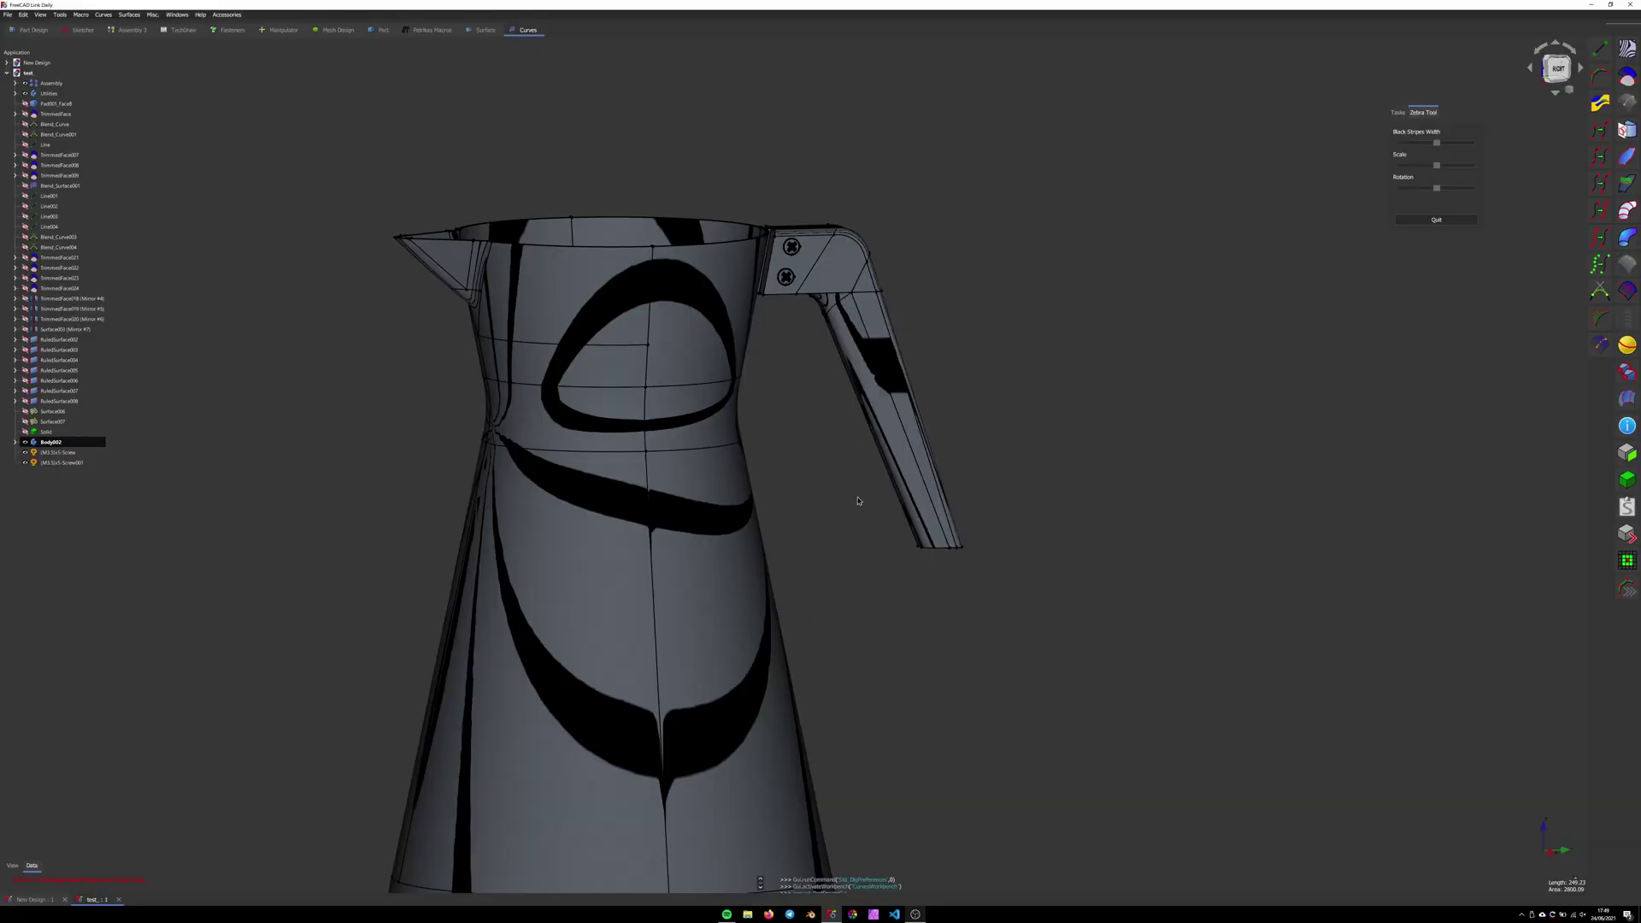
middle_click_drag(858, 500, 1158, 294)
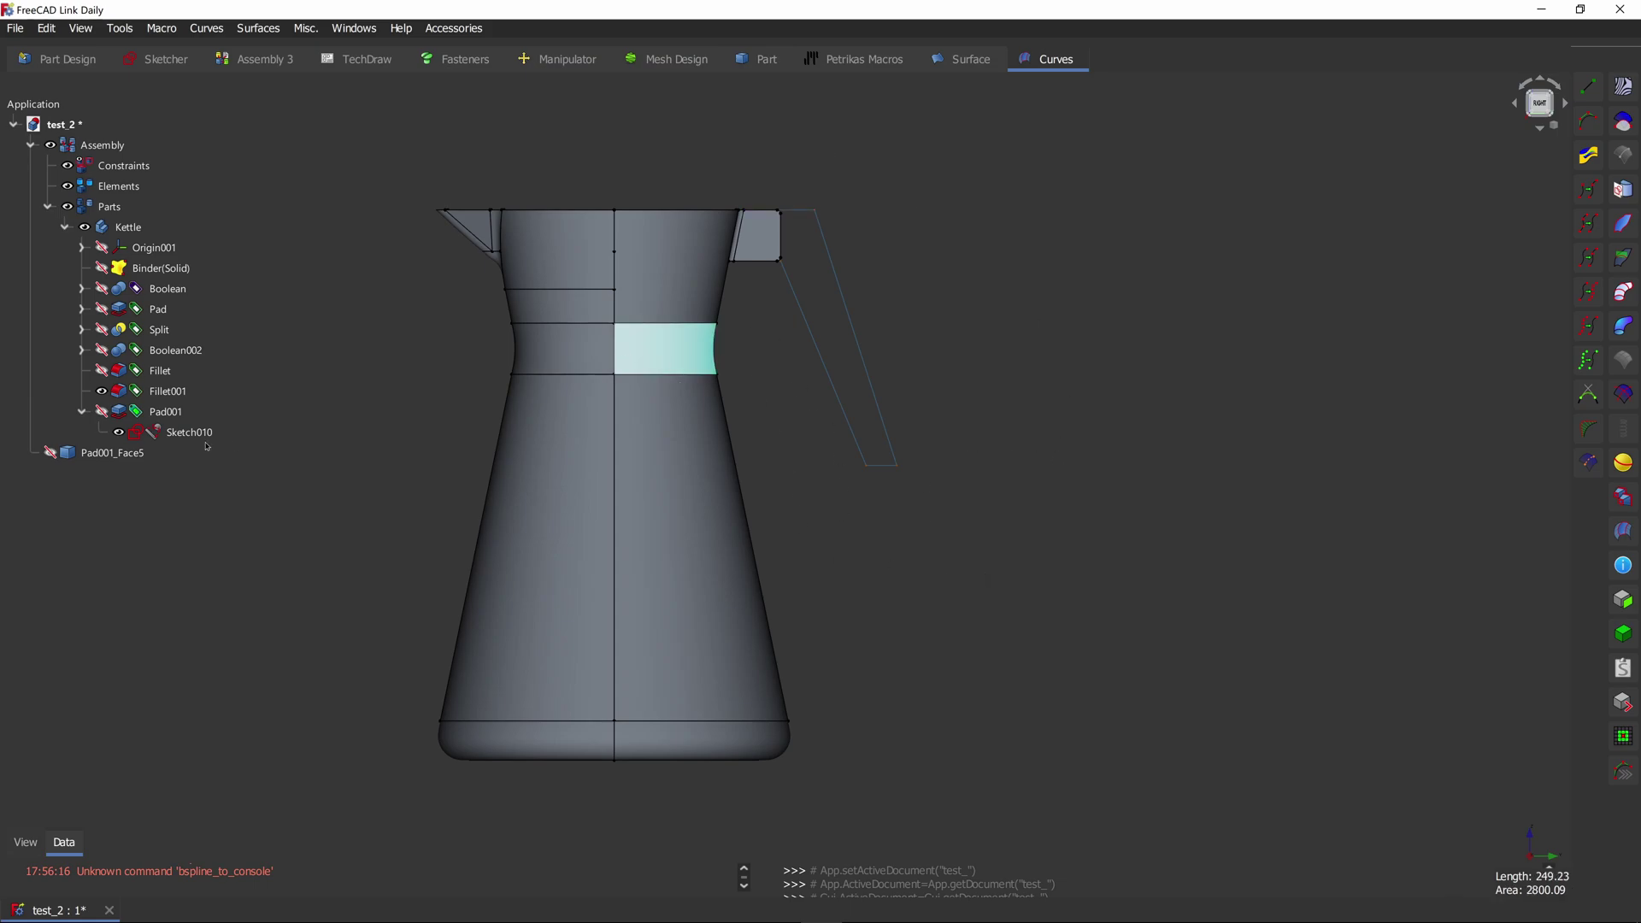
Step: Show the handle pad Pad001 in the Kettle body and view the kettle and handle at an angle
left_click(204, 433)
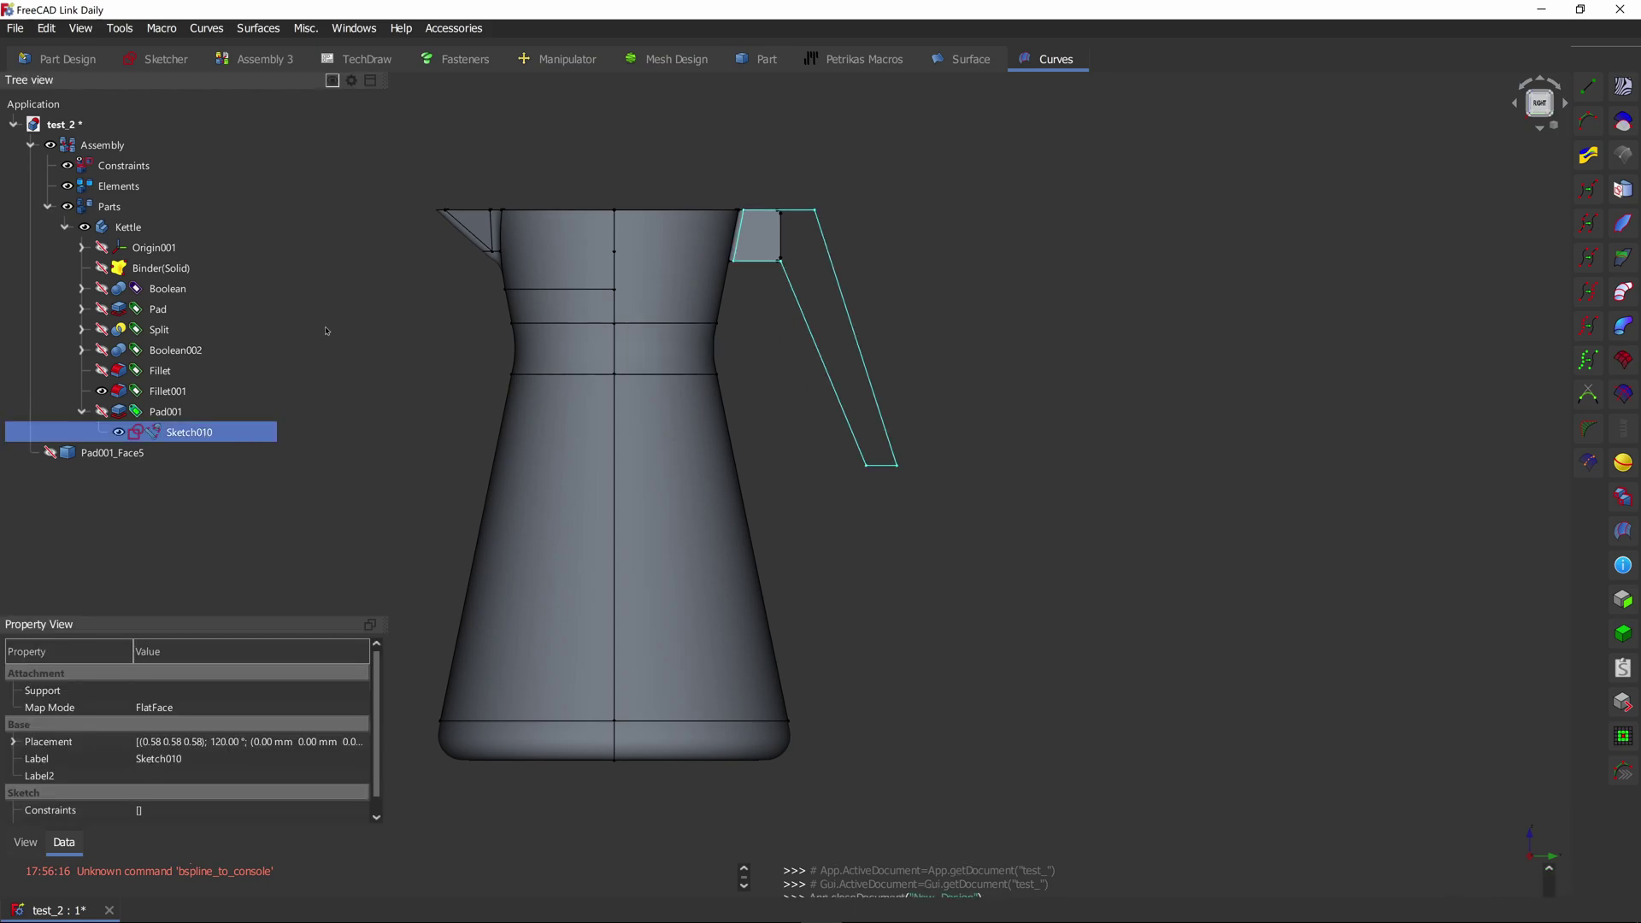
left_click(101, 411)
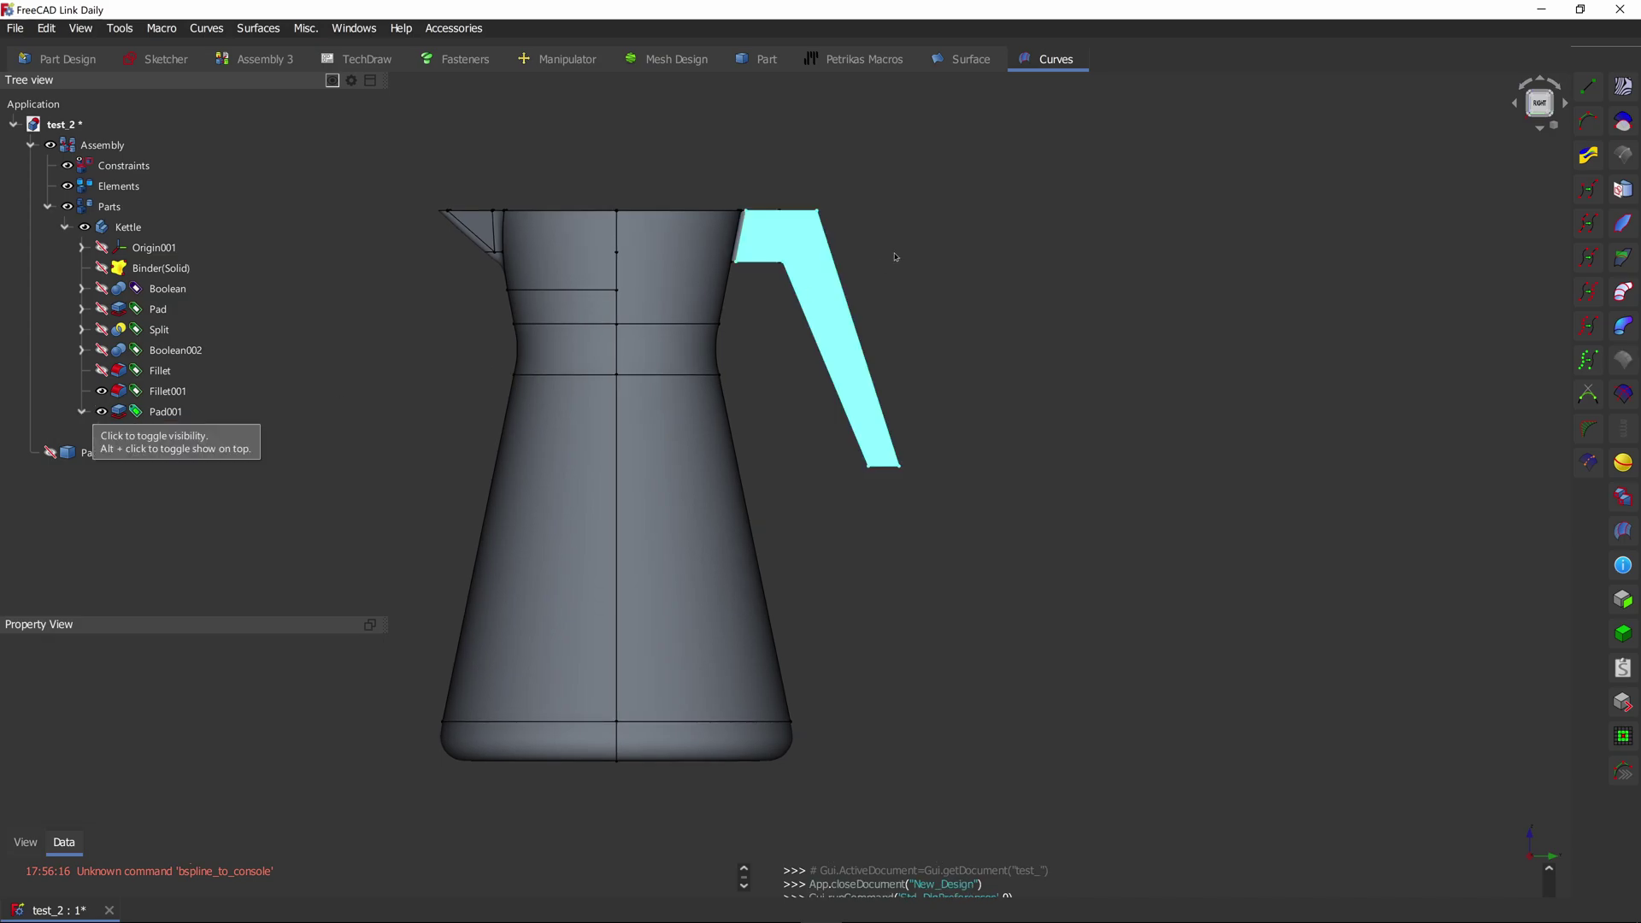
middle_click_drag(881, 254, 1113, 319)
middle_click_drag(946, 274, 629, 250)
scroll(891, 223, "up", 1)
scroll(629, 250, "down", 3)
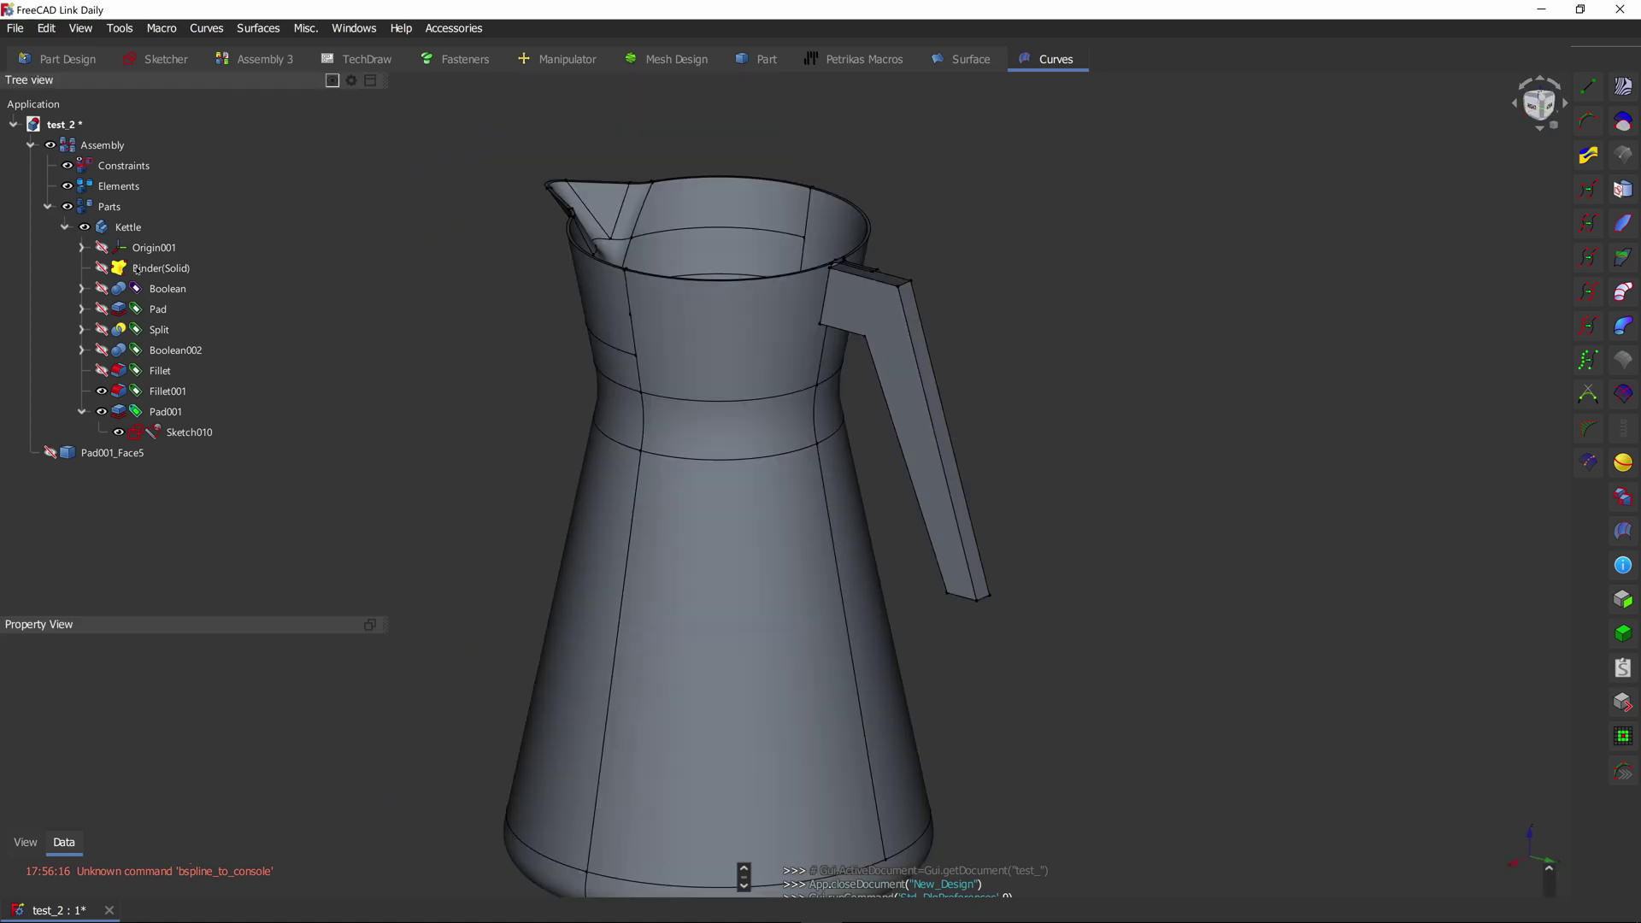
Step: Delete the Binder(Solid) object from the Kettle body despite its dependencies
left_click(137, 269)
key("Delete")
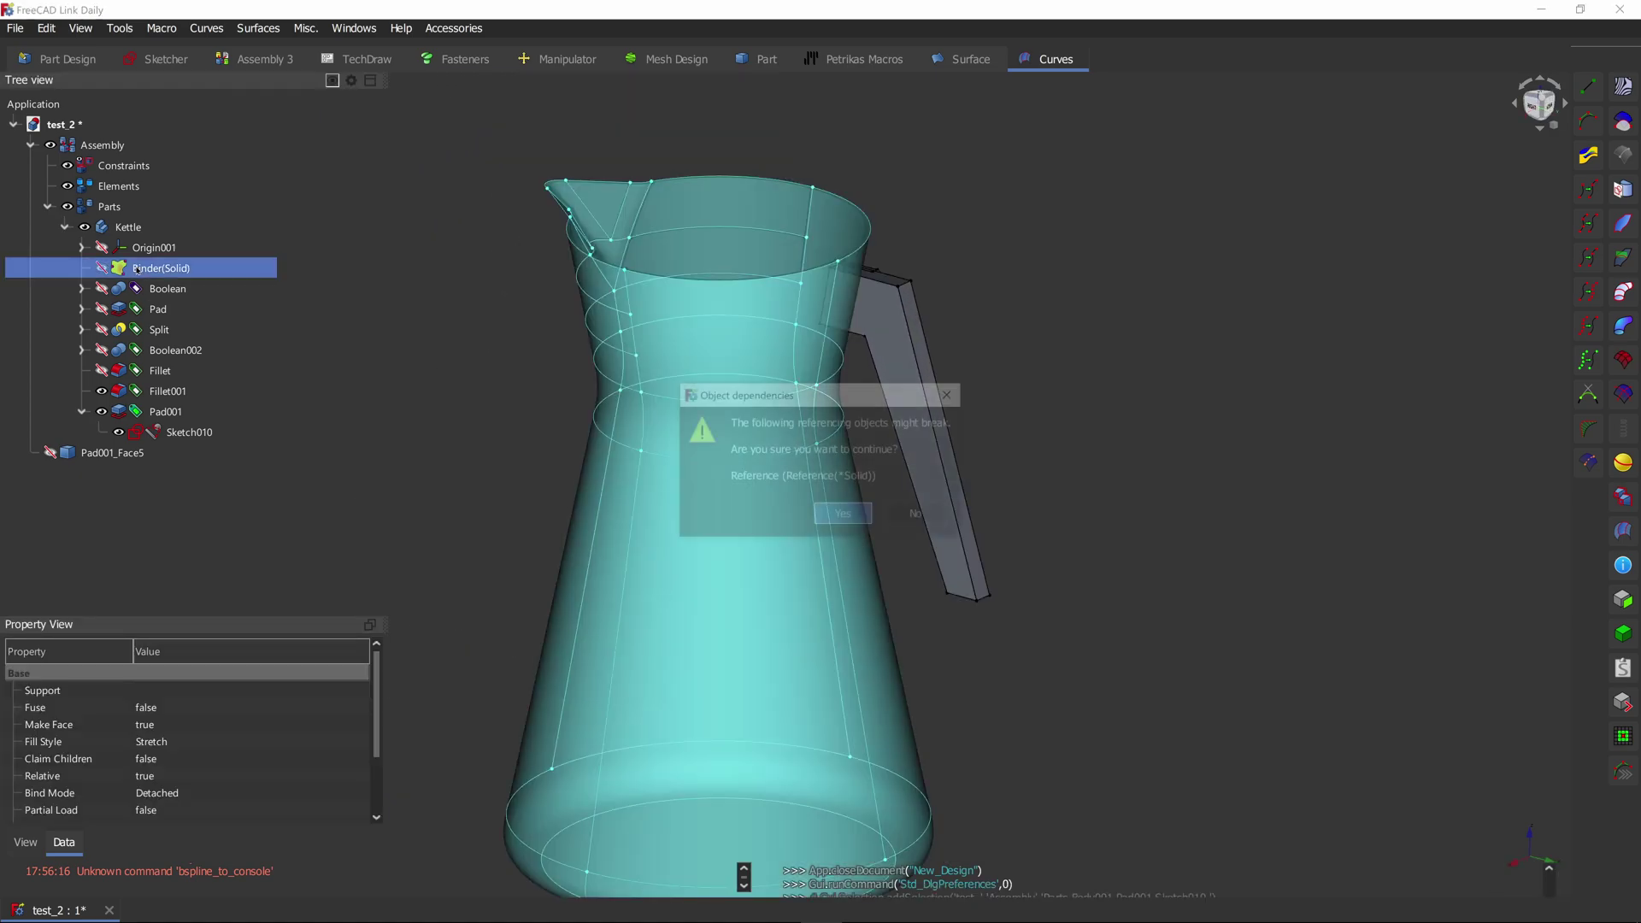
left_click(822, 515)
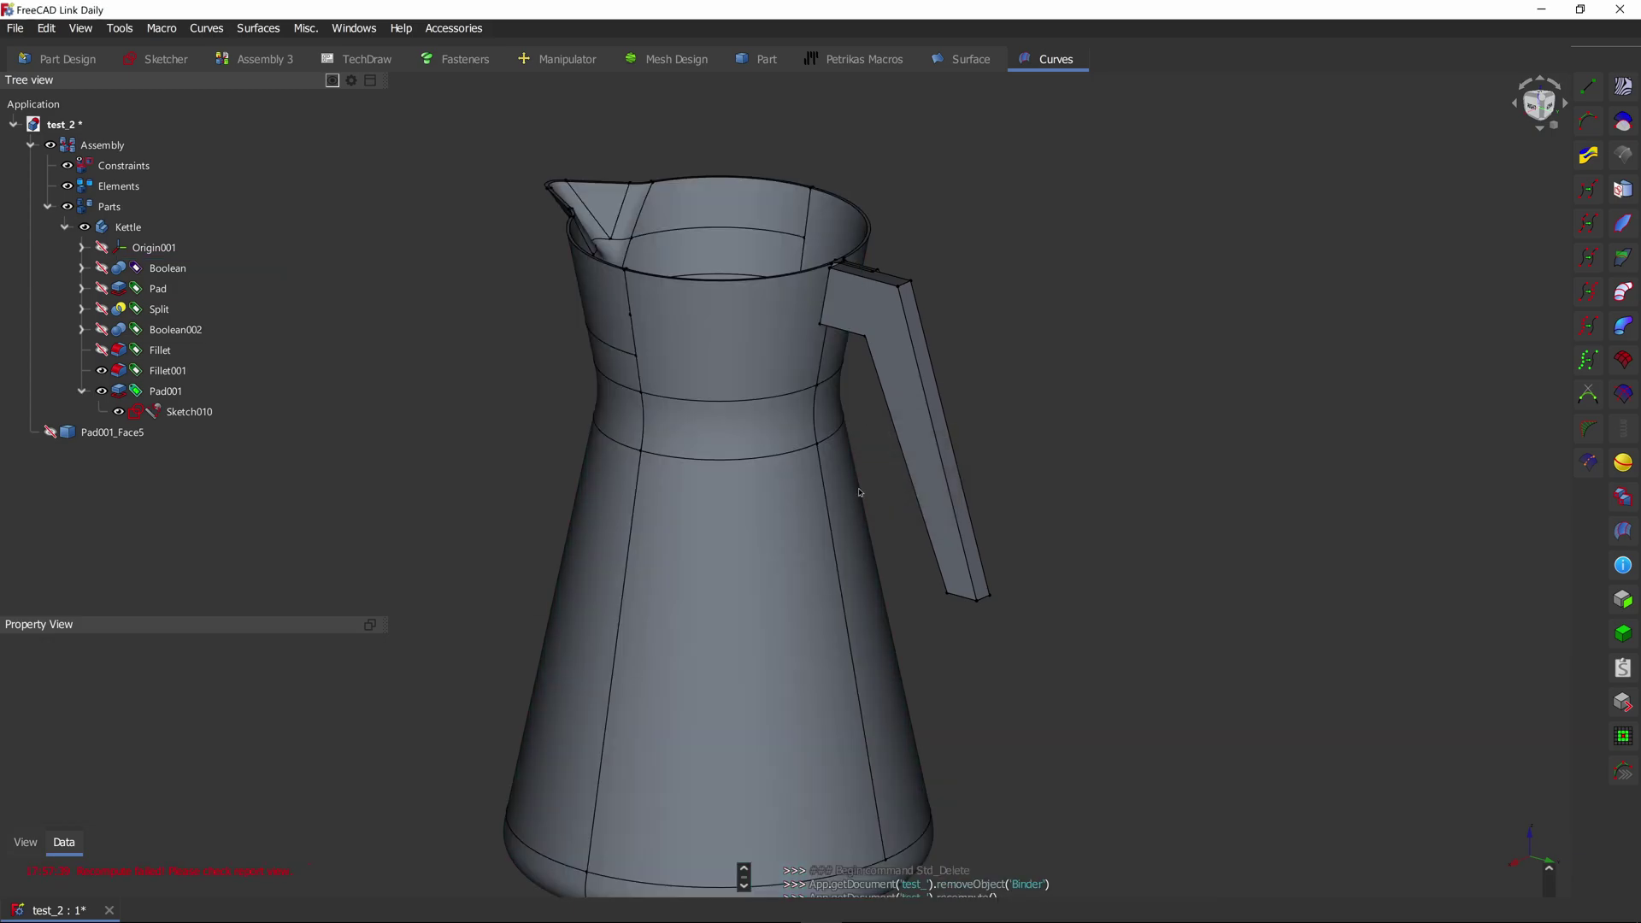
Step: Delete the Boolean feature together with its Reference(*Solid) object from the Kettle body
left_click(197, 288)
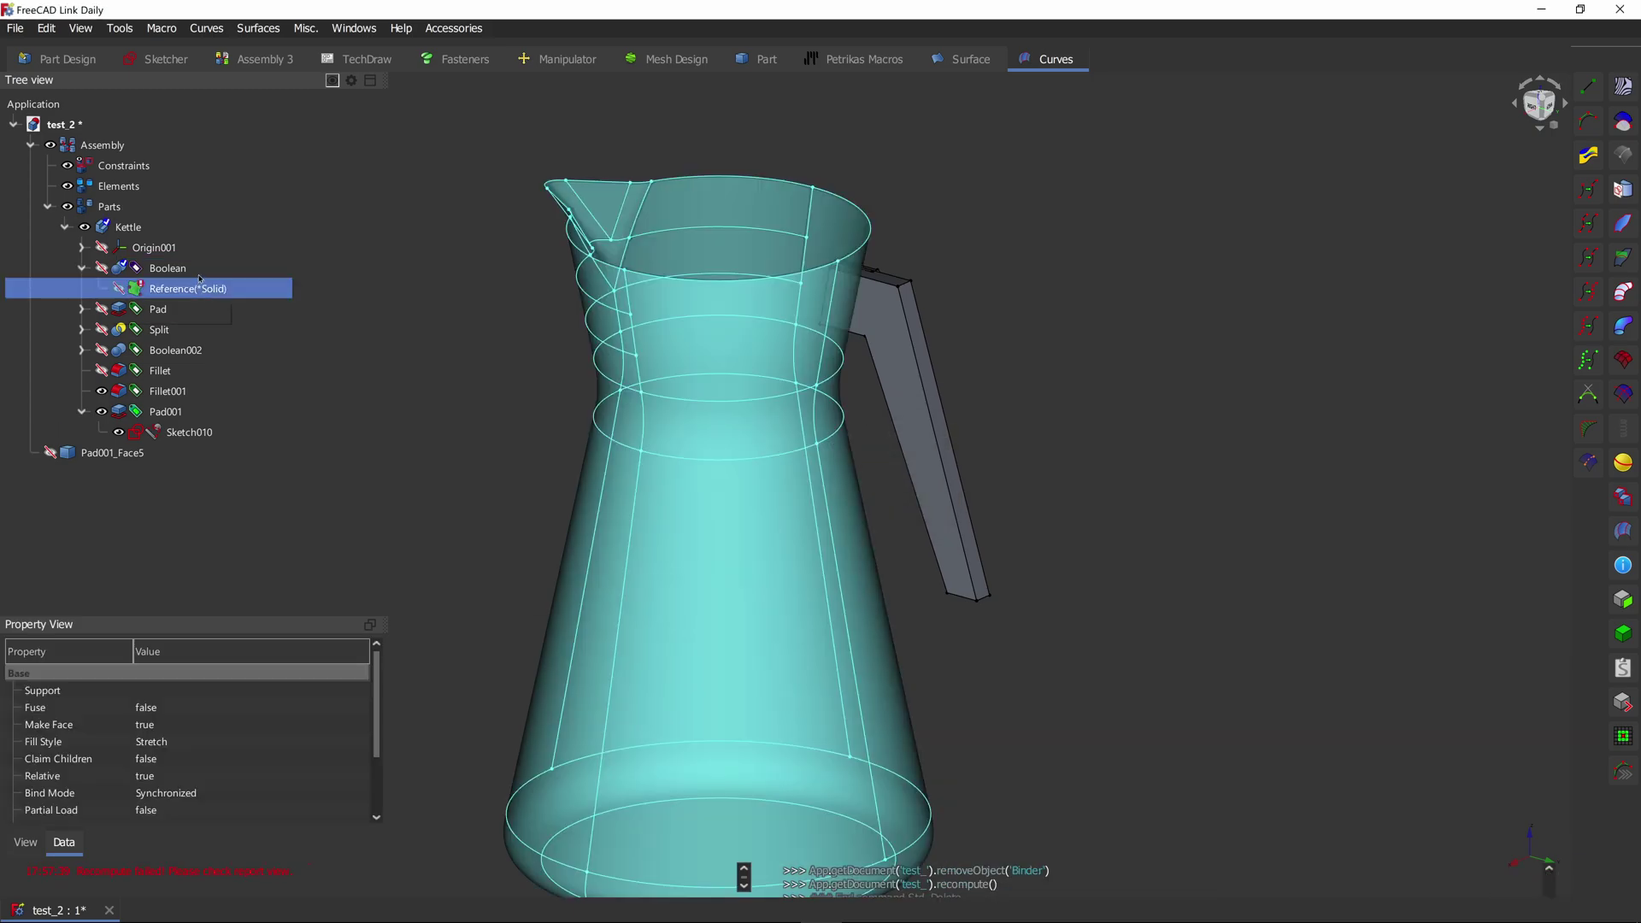
left_click(154, 270, "ctrl")
key("Delete")
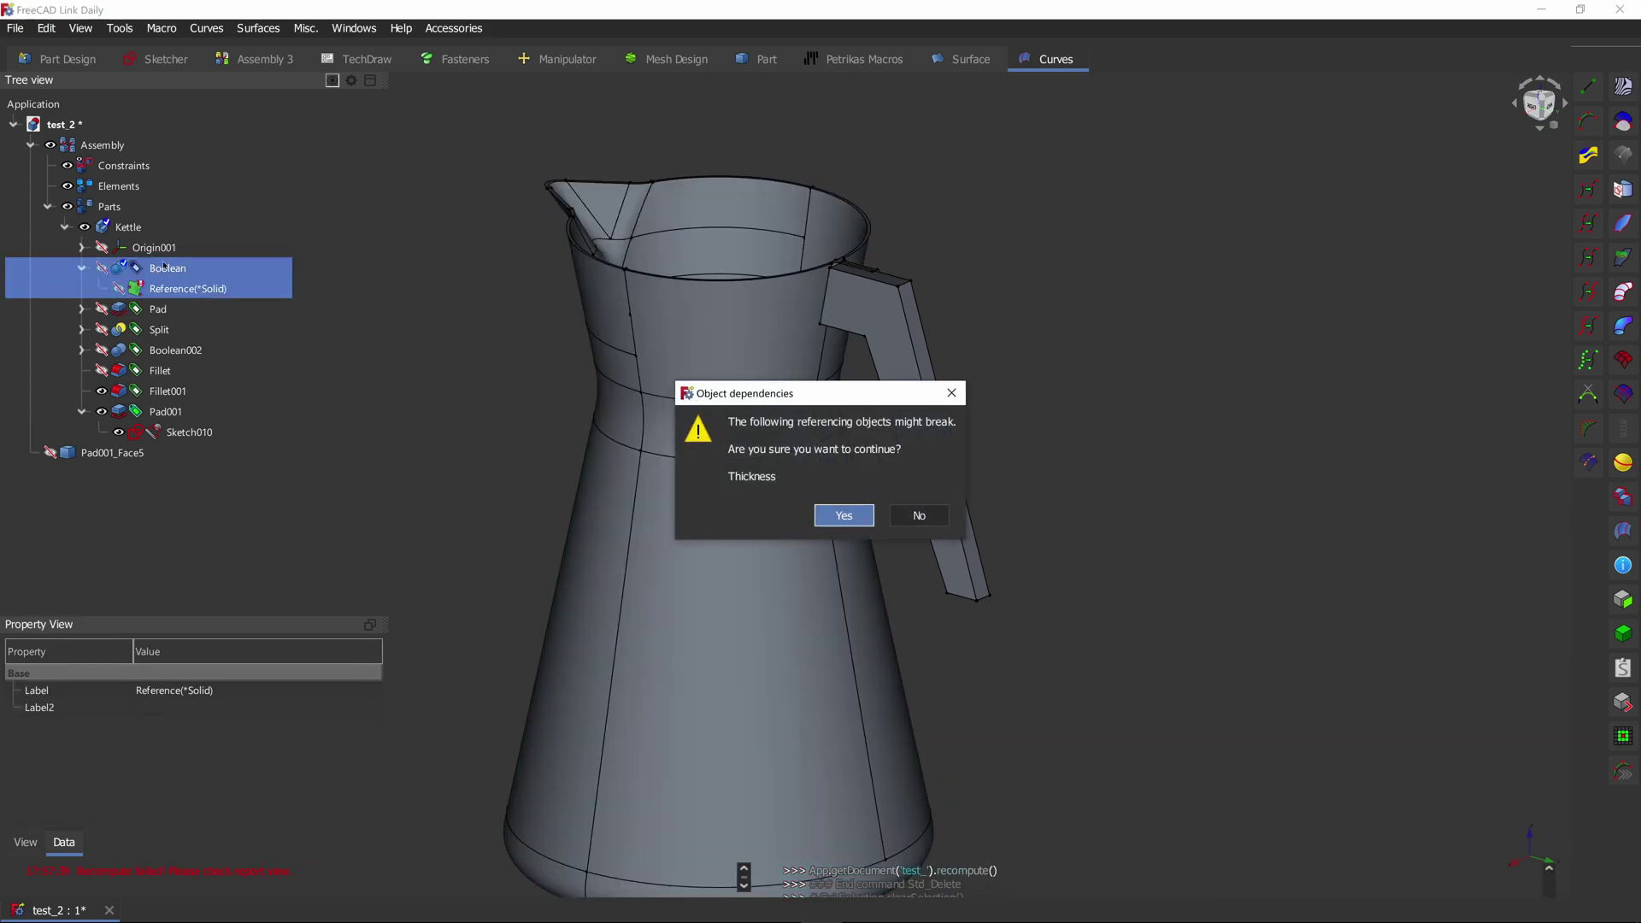
left_click(823, 514)
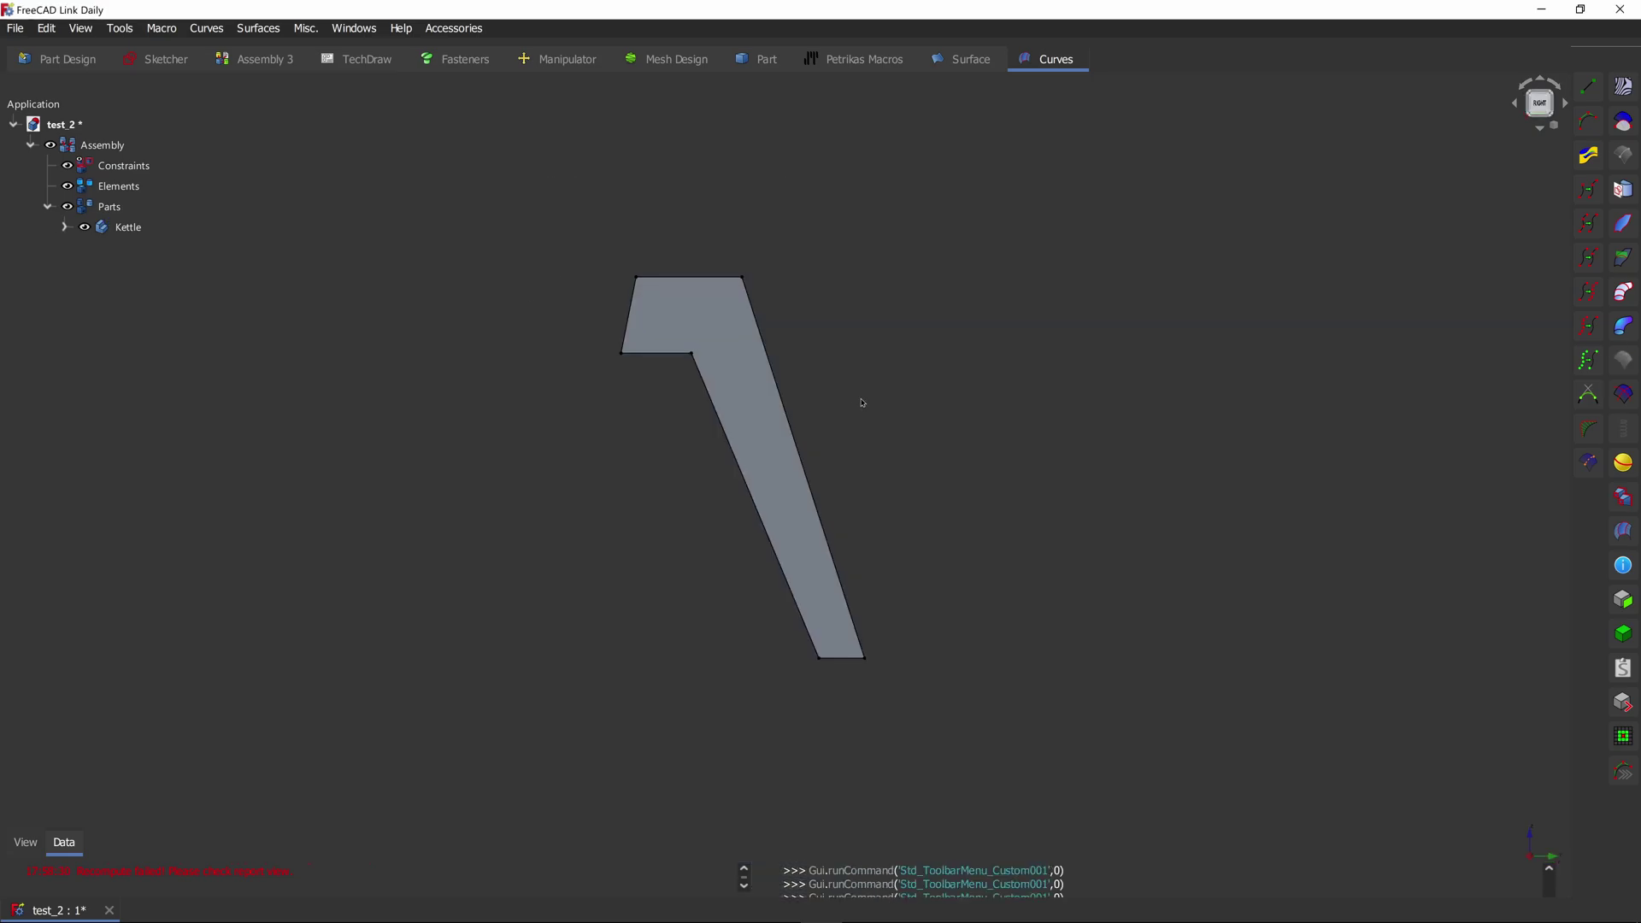
Step: Create a new body outside the assembly and rename it Utilities
key("Tab")
left_click(858, 166)
left_click(1623, 86)
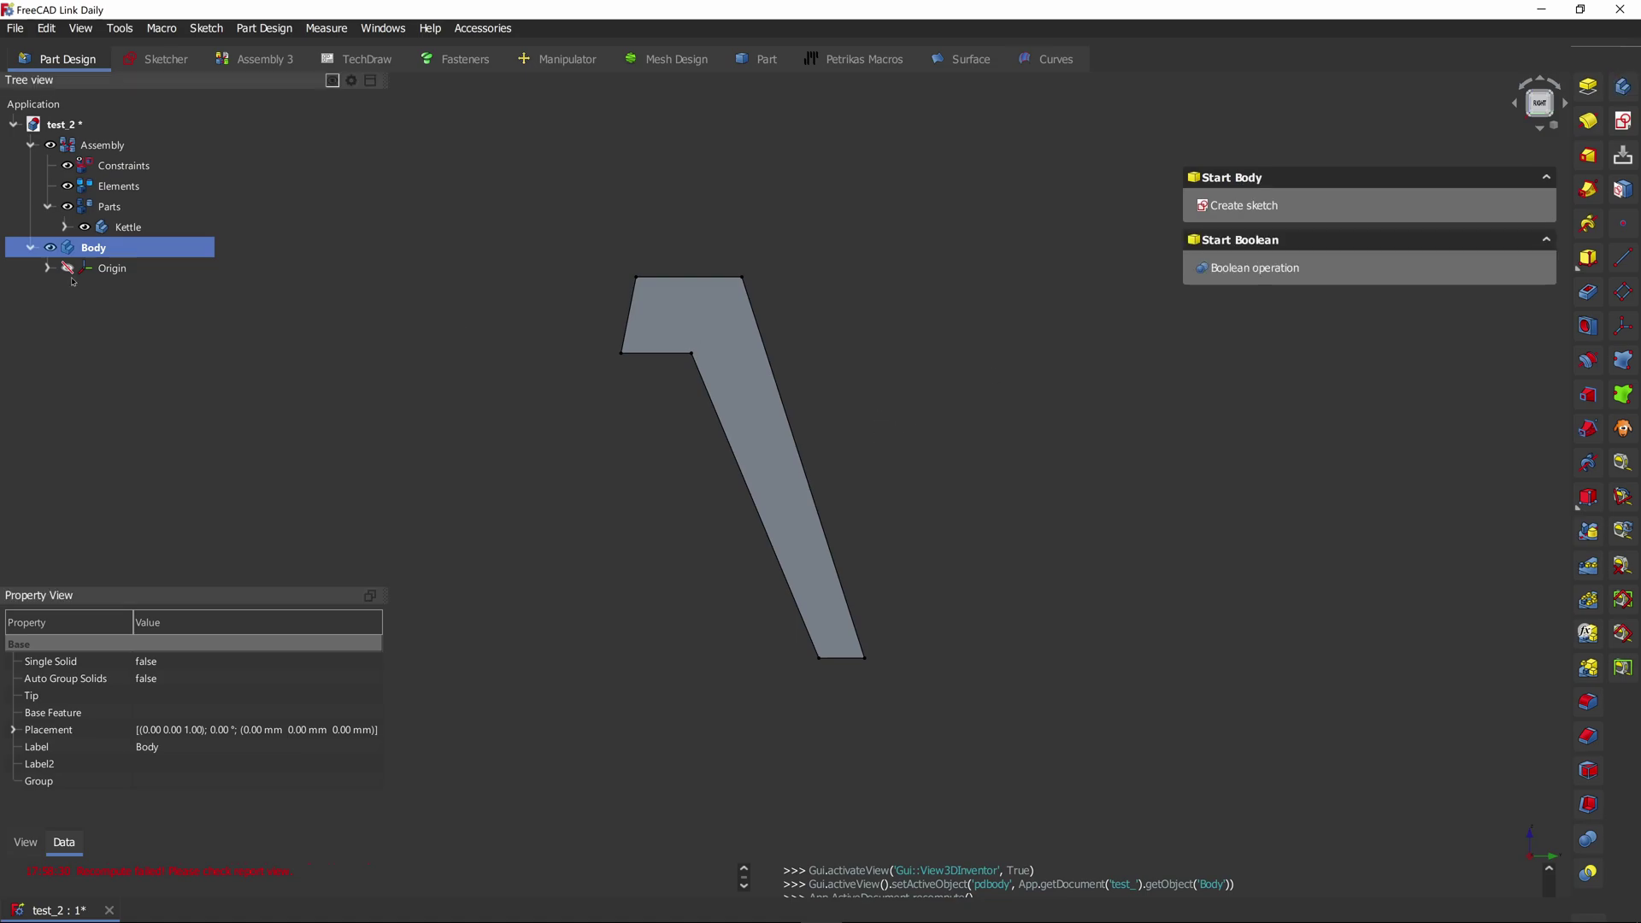
right_click(126, 247)
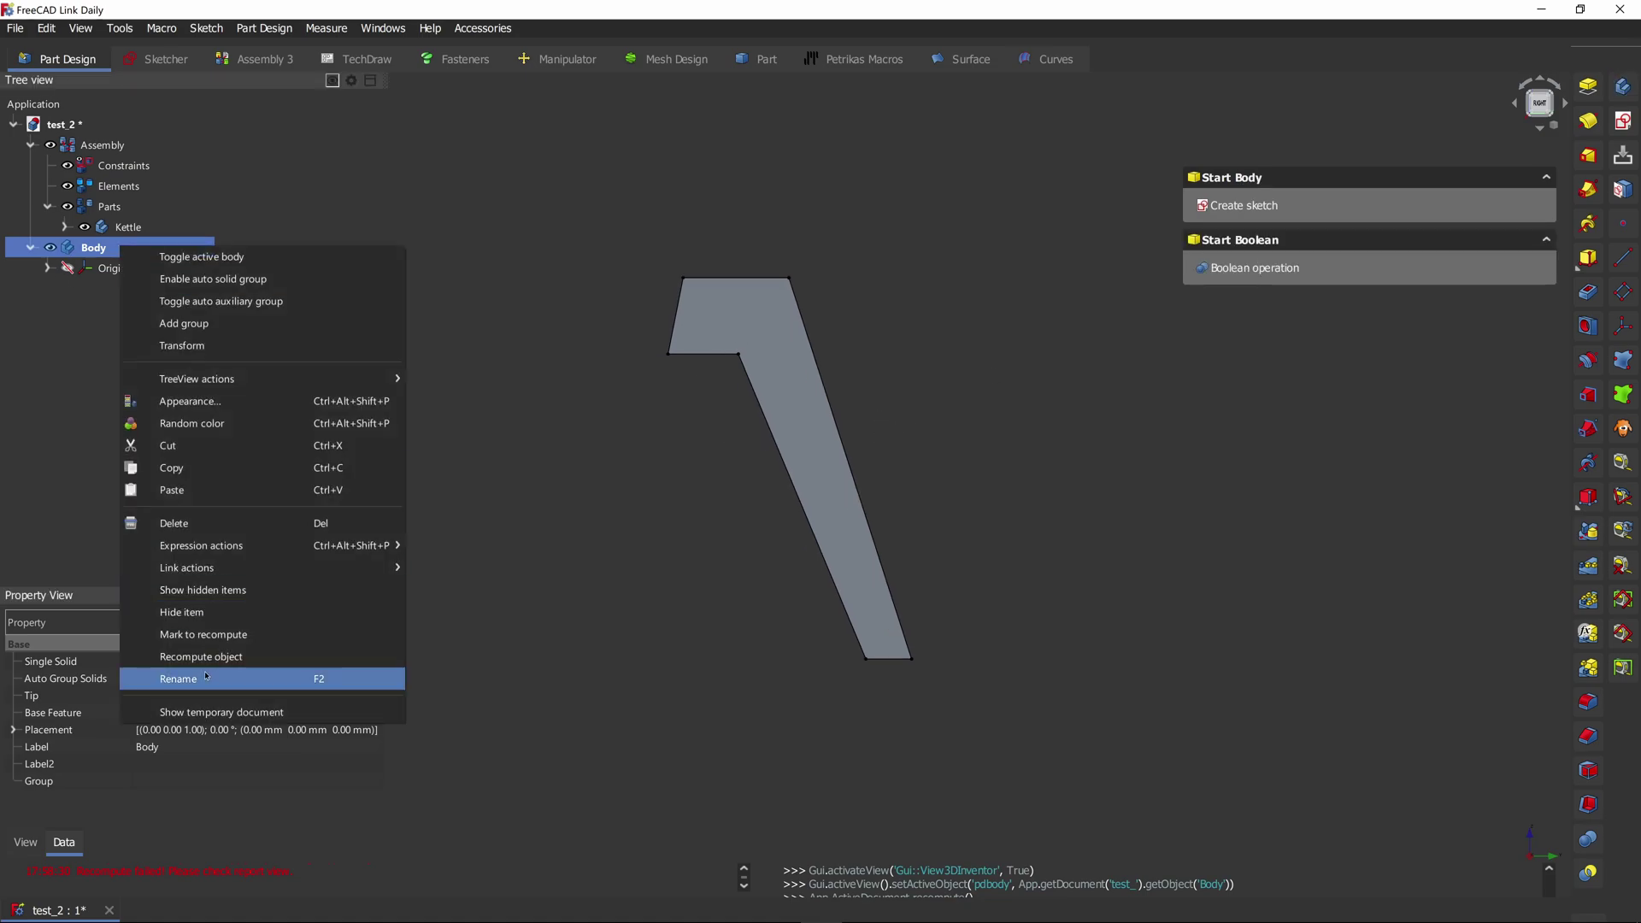
left_click(171, 776)
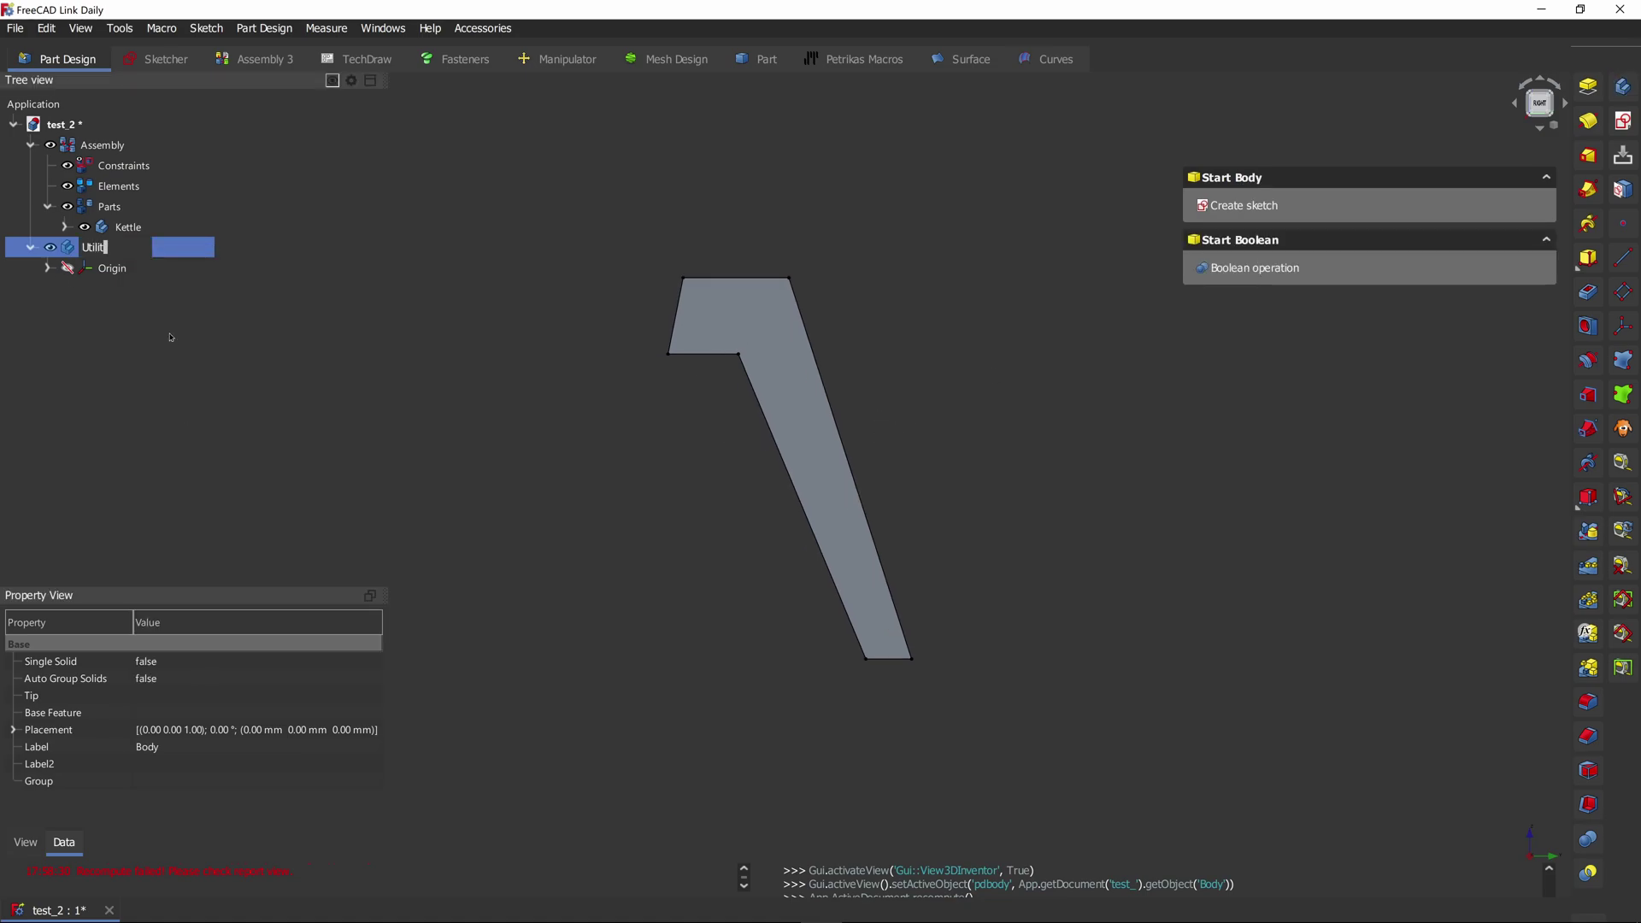
type("Utilities")
key("Return")
left_click(312, 249)
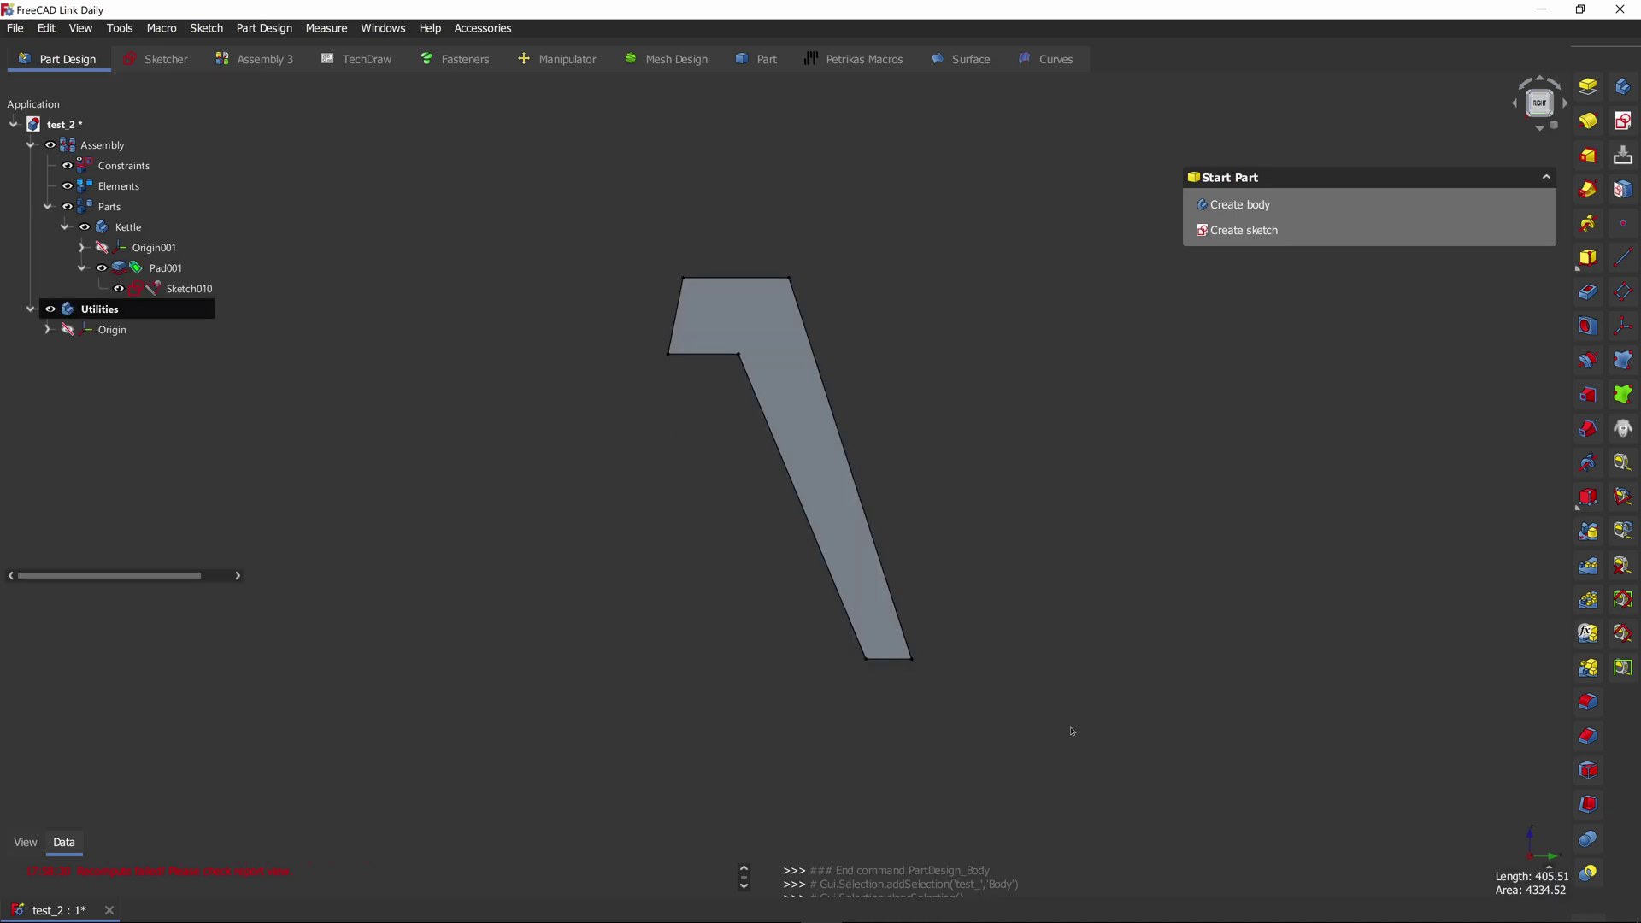
left_click(782, 287)
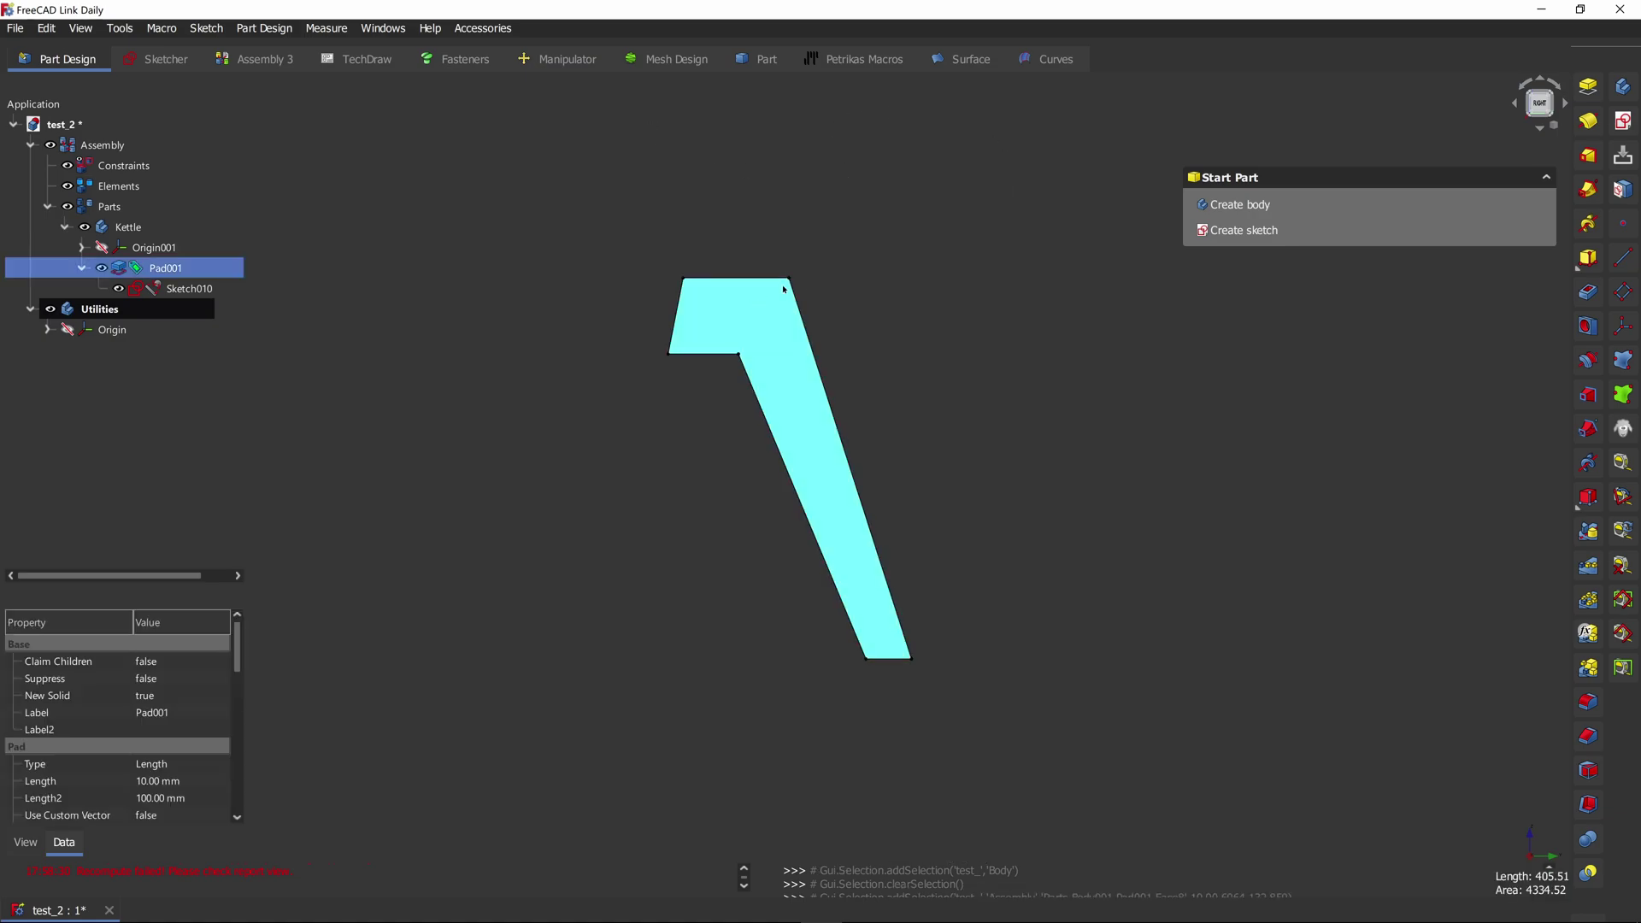
key("s")
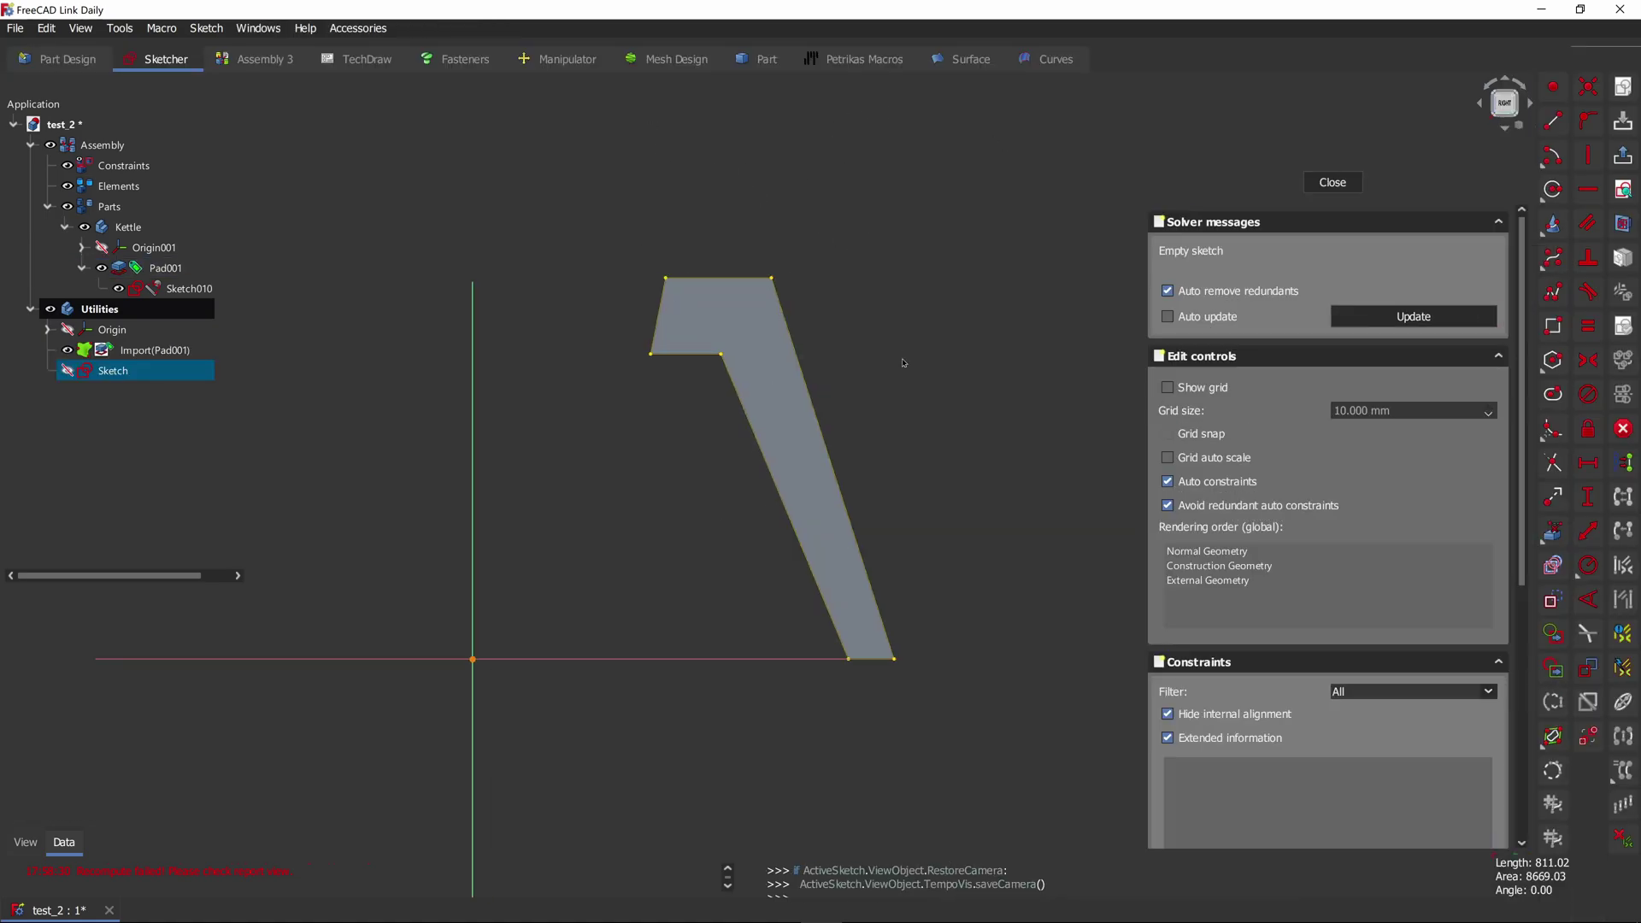
key("Escape")
key("Delete")
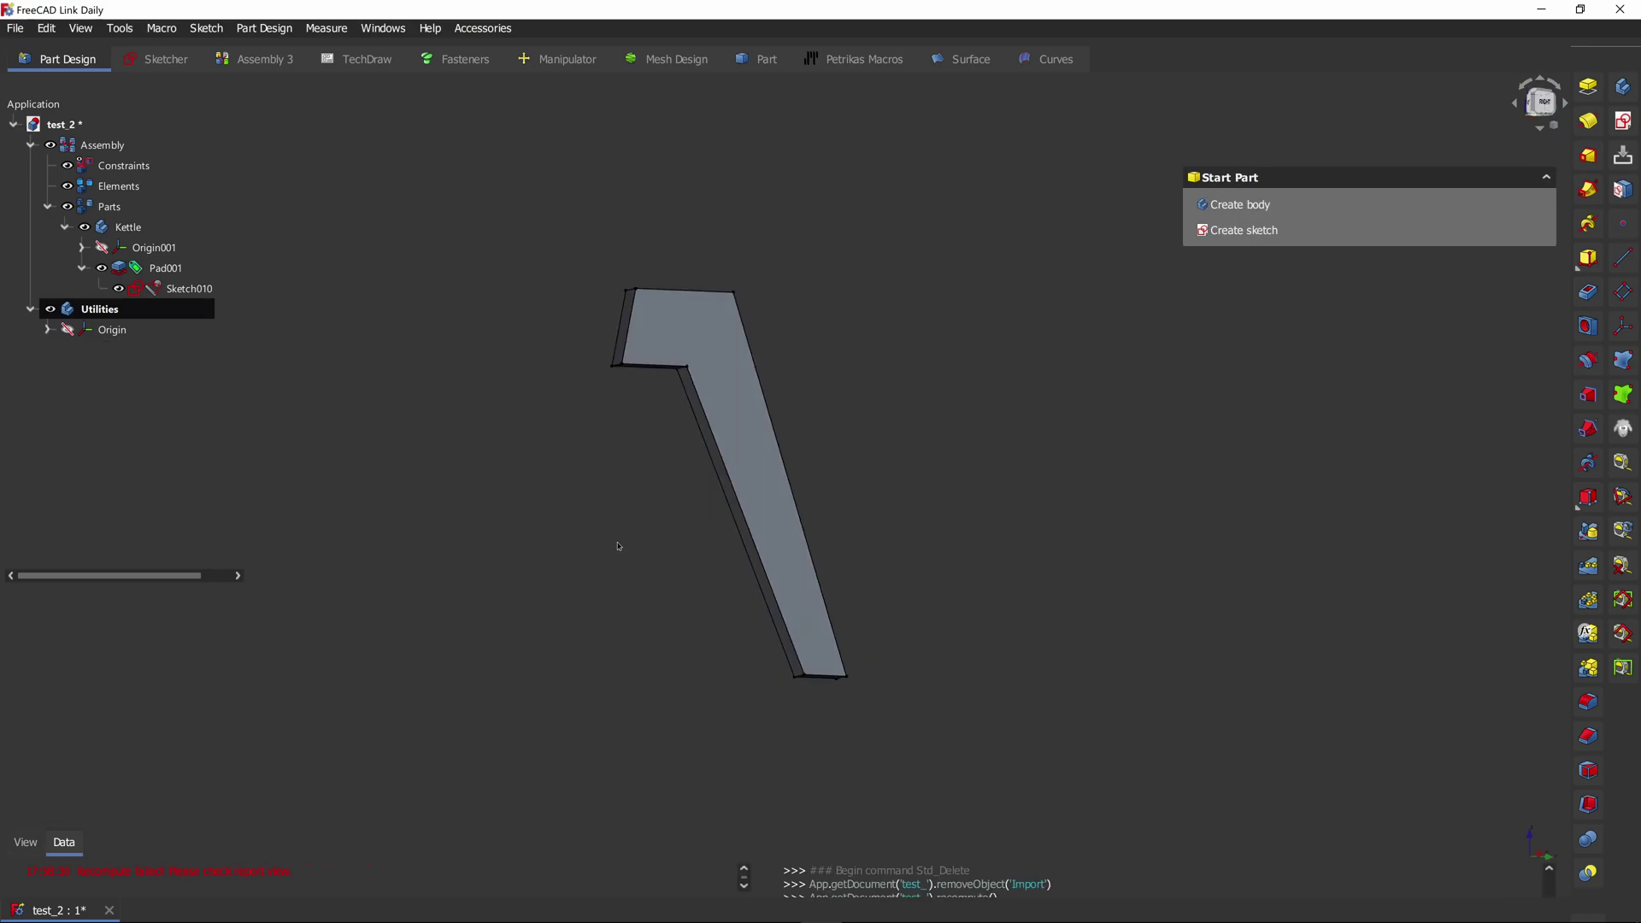
Step: Extract the handle pad's outer, top, inner, underside and bottom end faces and one large flat side as separate face objects
key("Tab")
left_click(634, 770)
middle_click_drag(861, 359, 529, 552)
scroll(1193, 271, "up", 3)
left_click(792, 376)
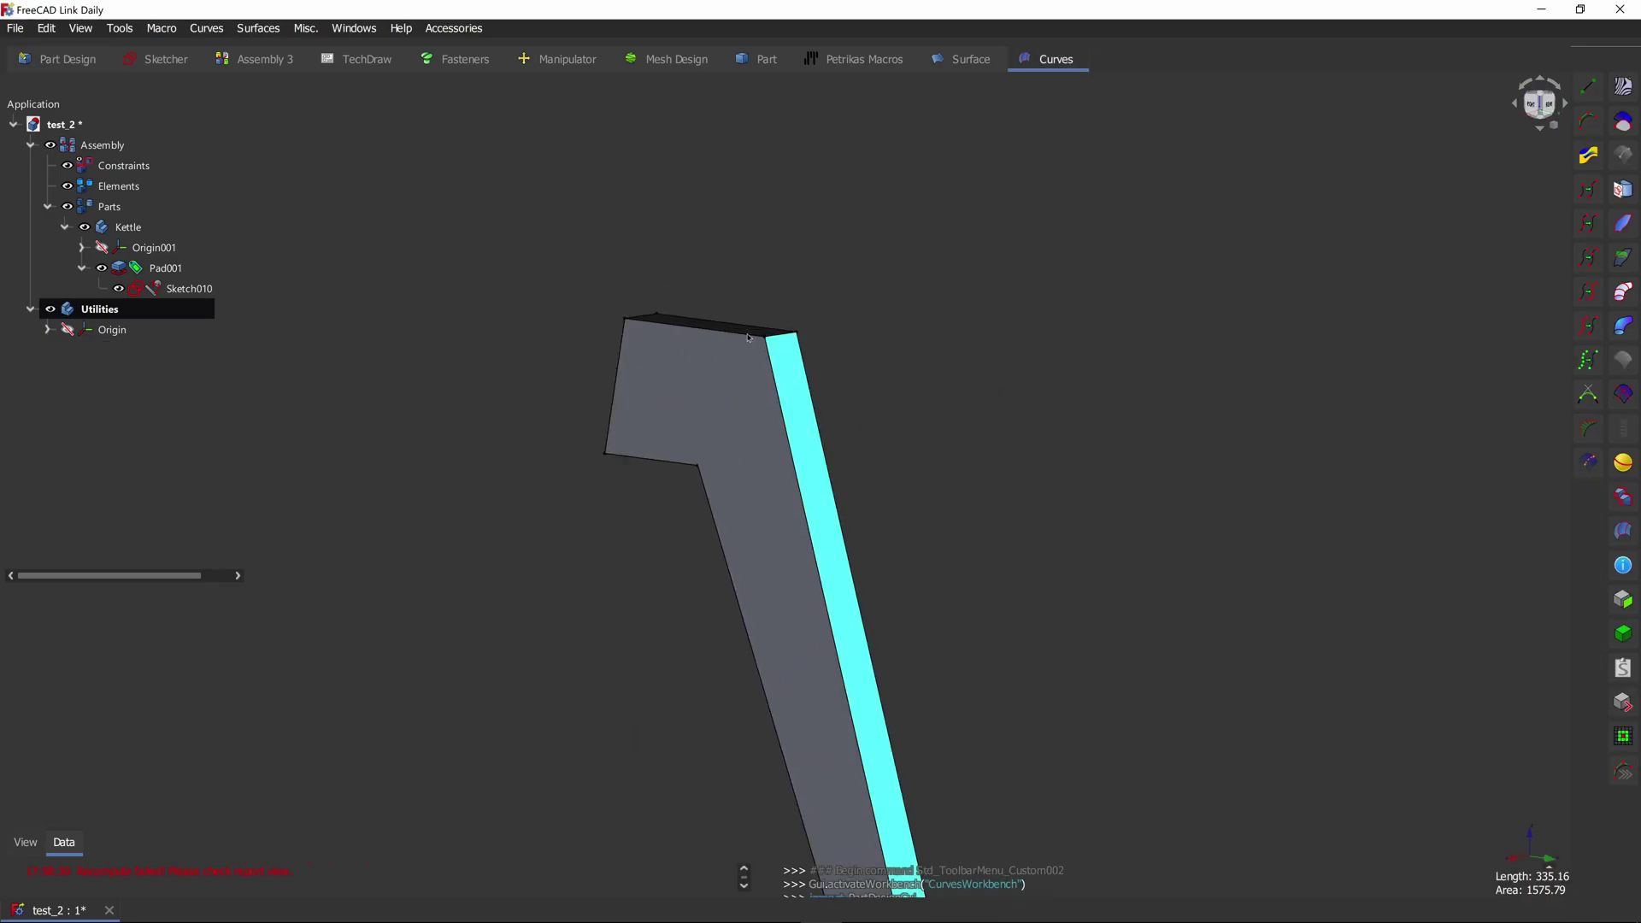
left_click(727, 327, "ctrl")
left_click(715, 389, "ctrl")
middle_click_drag(716, 389, 1008, 433)
middle_click_drag(572, 589, 732, 377)
middle_click_drag(741, 206, 741, 315)
left_click(588, 400, "ctrl")
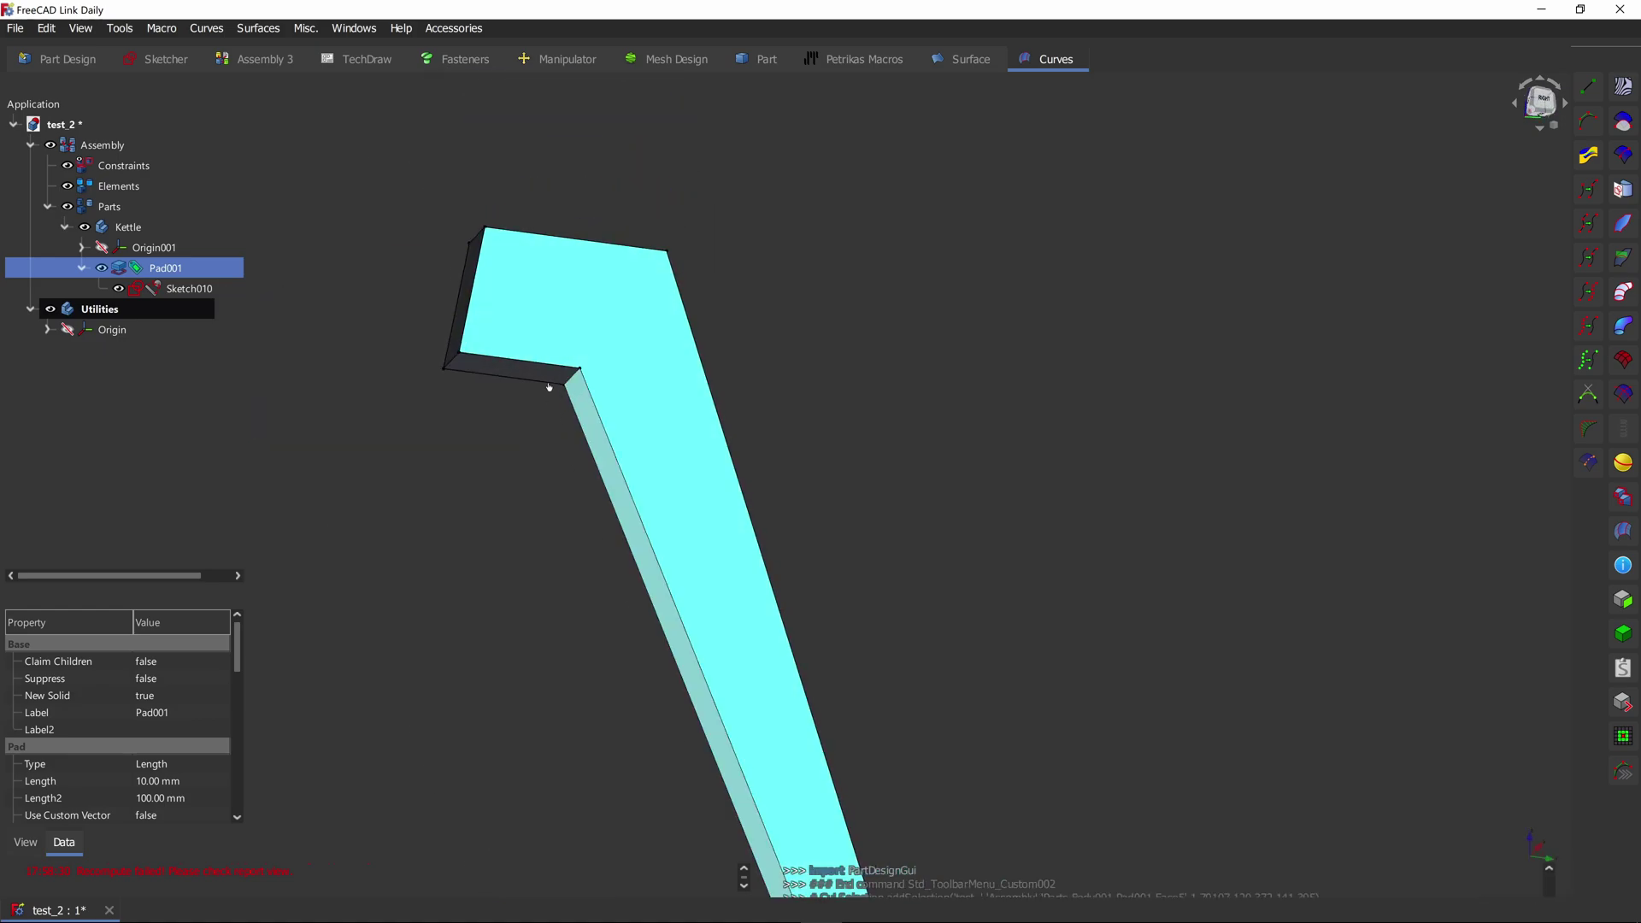
left_click(540, 355, "ctrl")
middle_click_drag(896, 374, 873, 137)
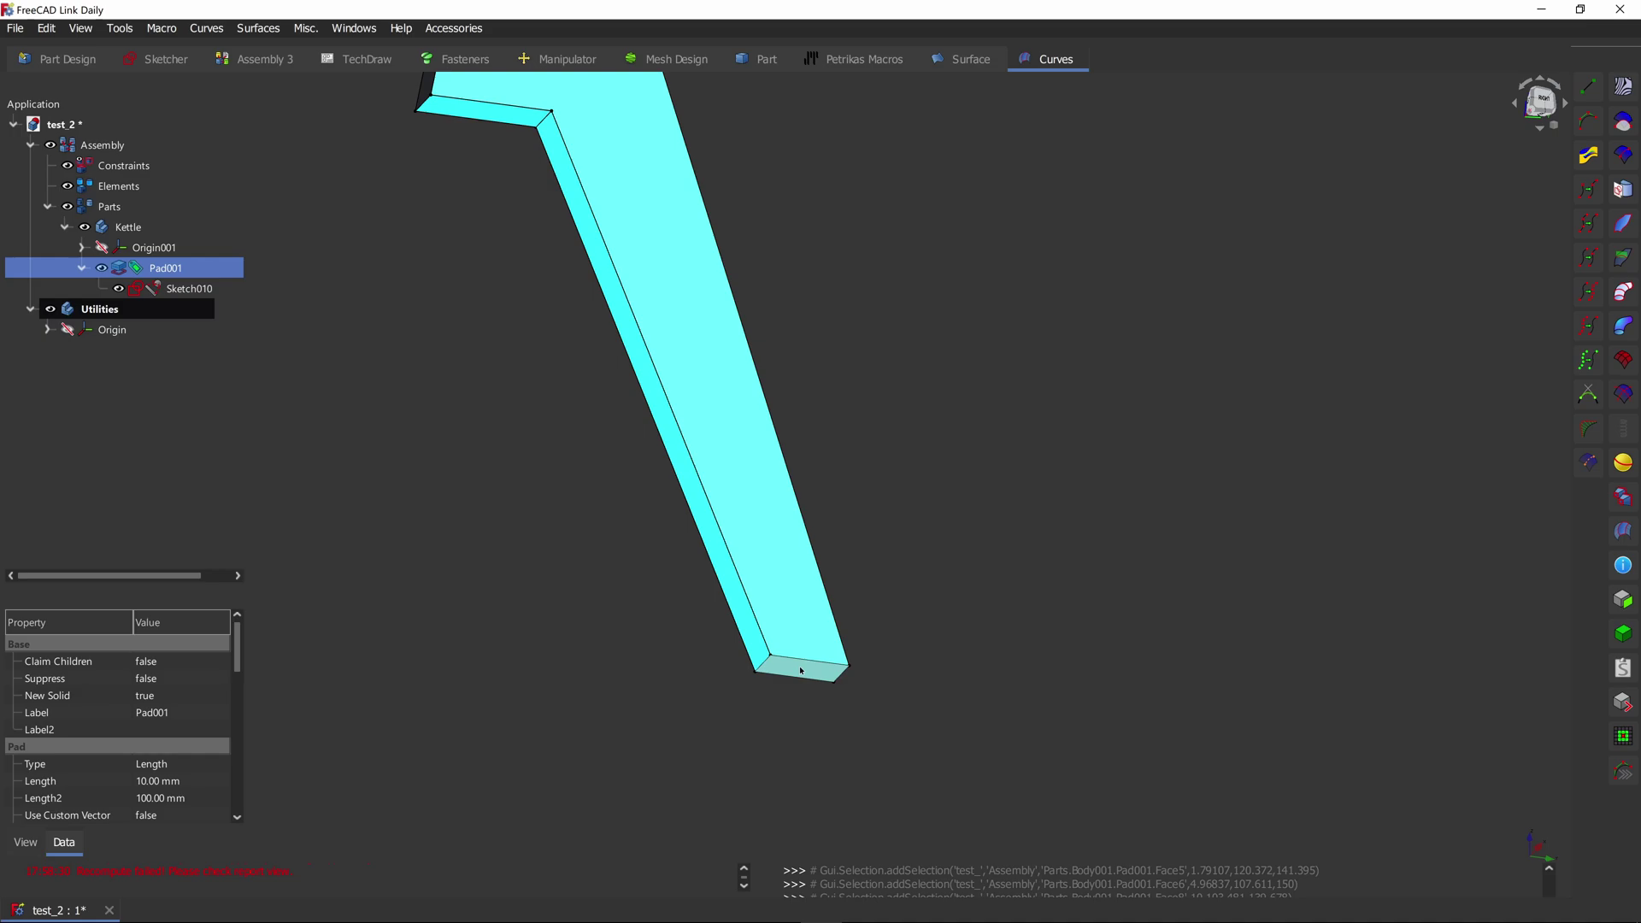
left_click(803, 669, "ctrl")
scroll(933, 378, "down", 1)
middle_click_drag(933, 377, 917, 478)
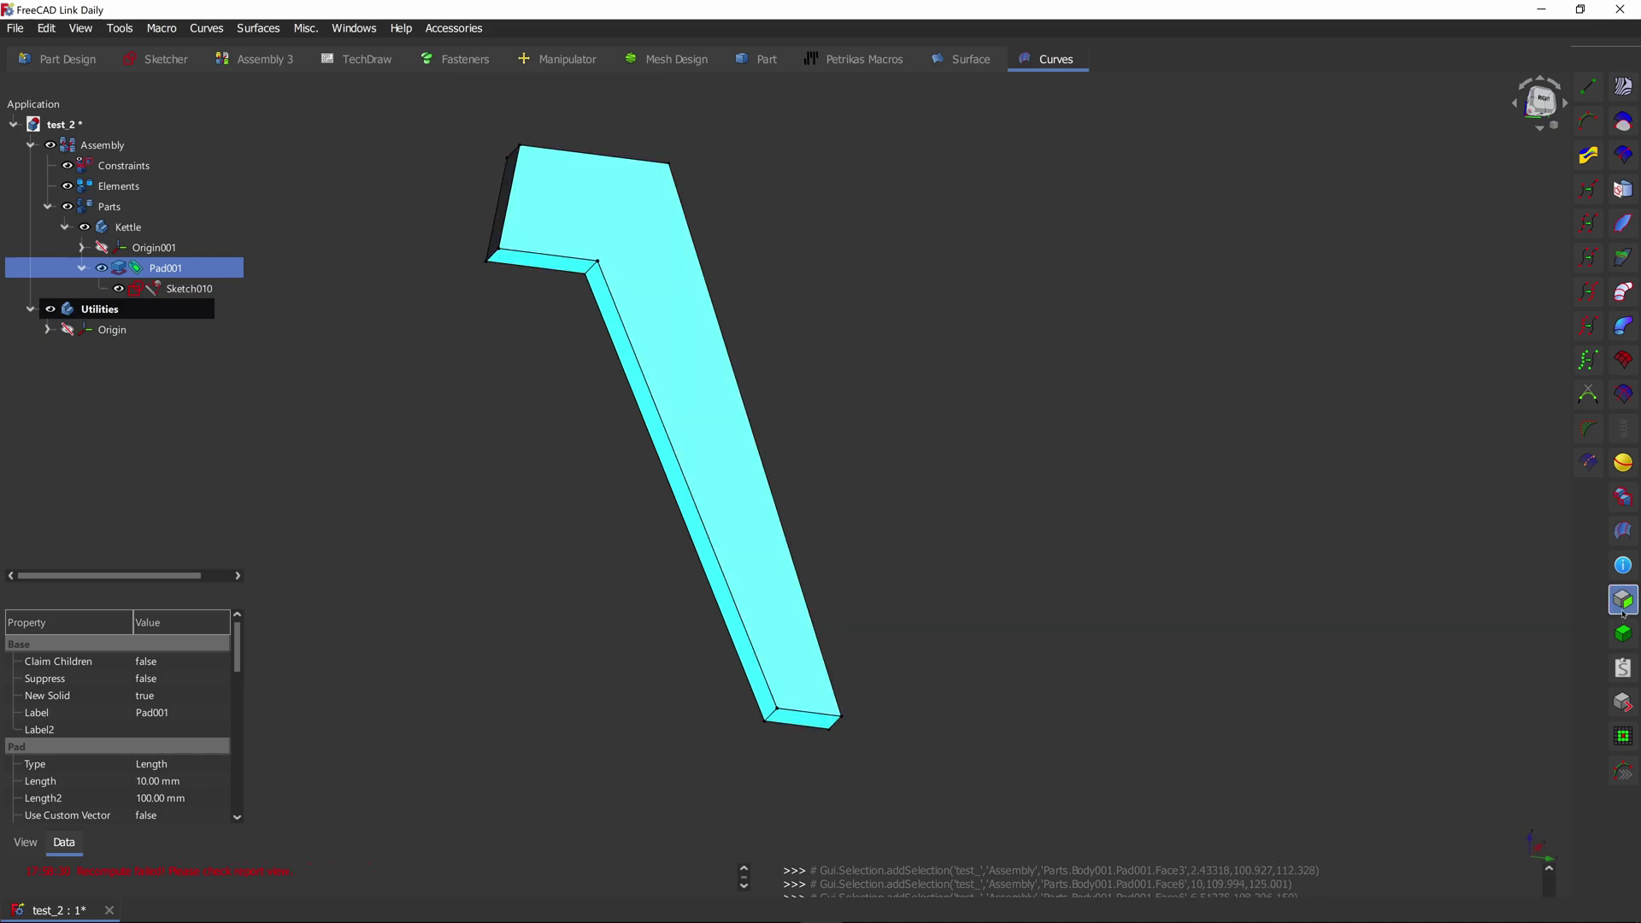
left_click(1623, 601)
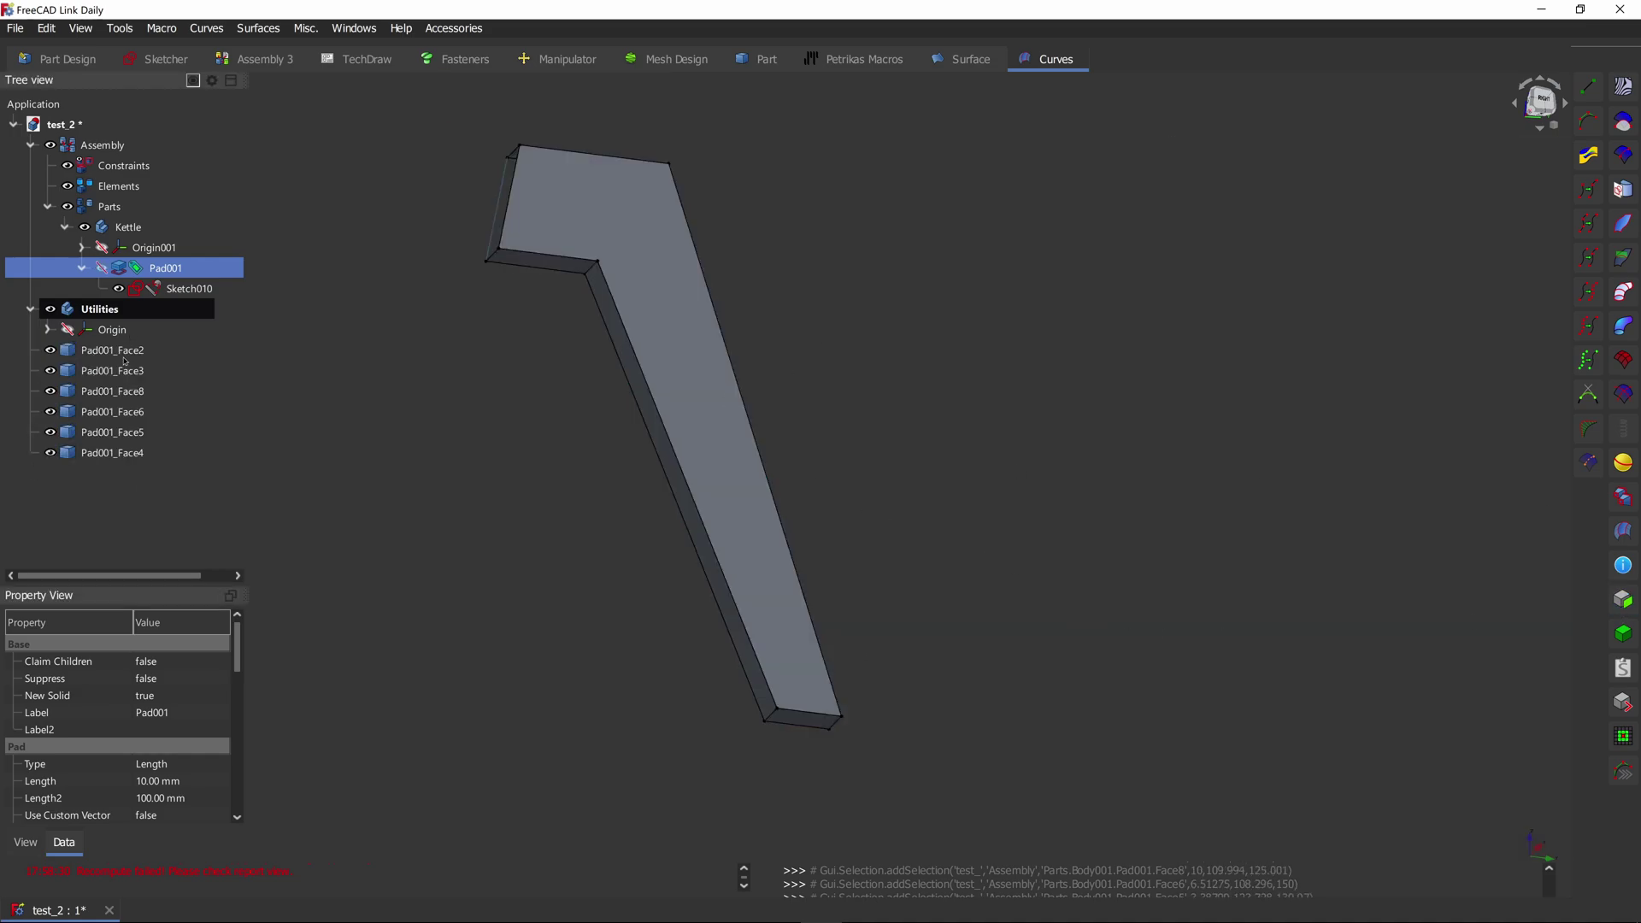
Step: Highlight each extracted handle face in turn to check which face it represents
left_click(120, 351)
left_click(120, 371)
left_click(118, 392)
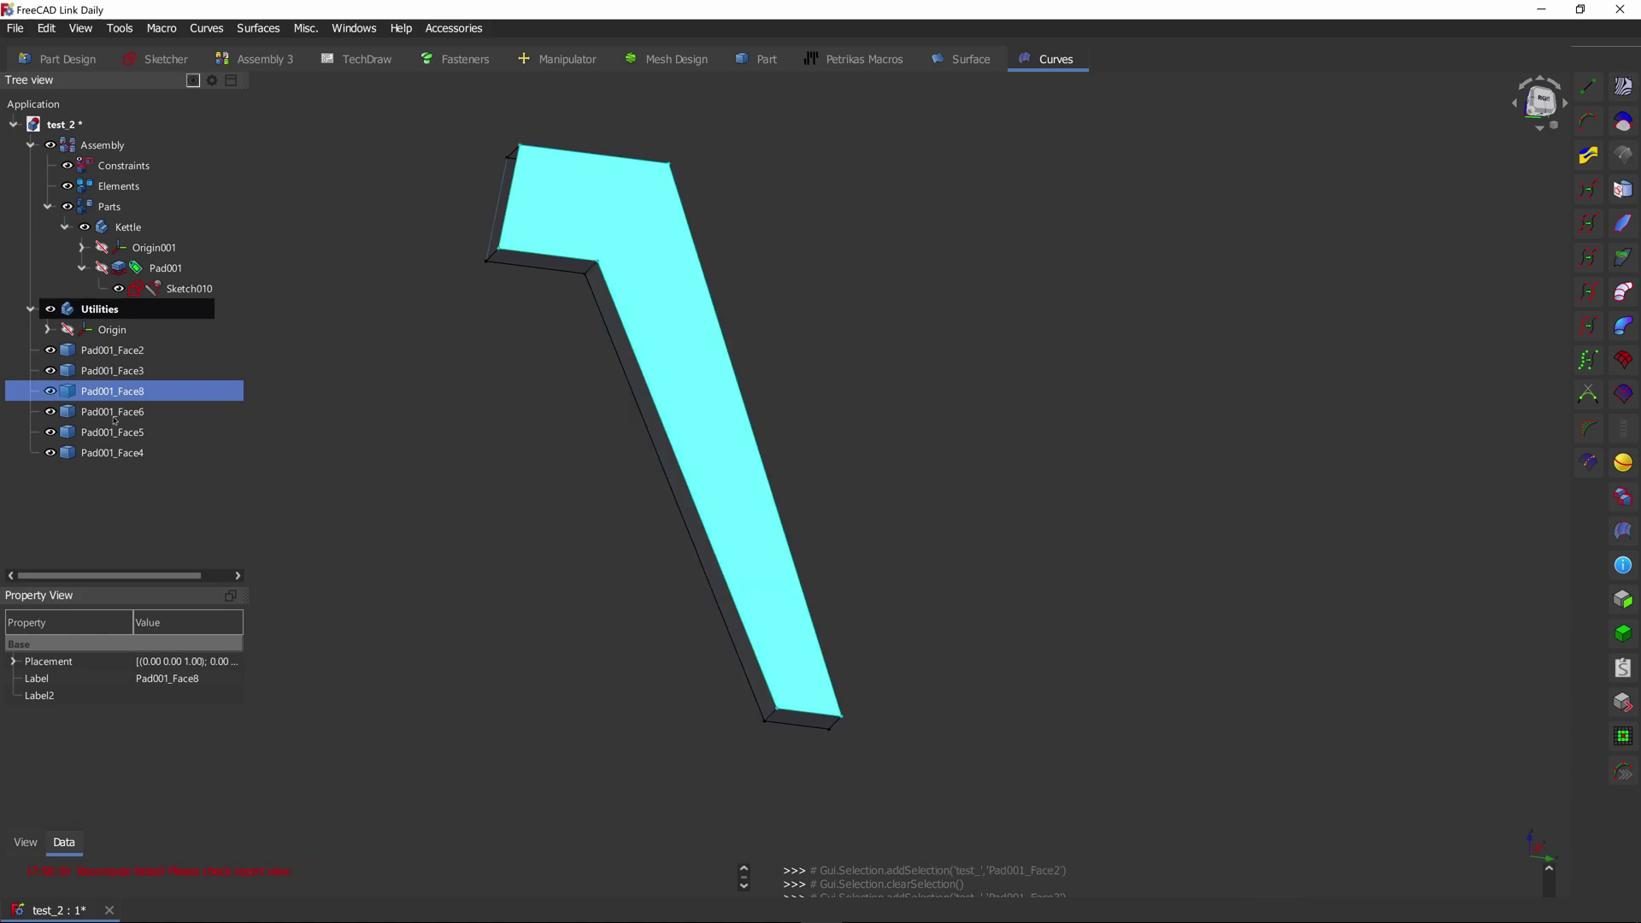
left_click(114, 417)
left_click(117, 435)
left_click(120, 455)
left_click(346, 430)
middle_click_drag(380, 363, 300, 399)
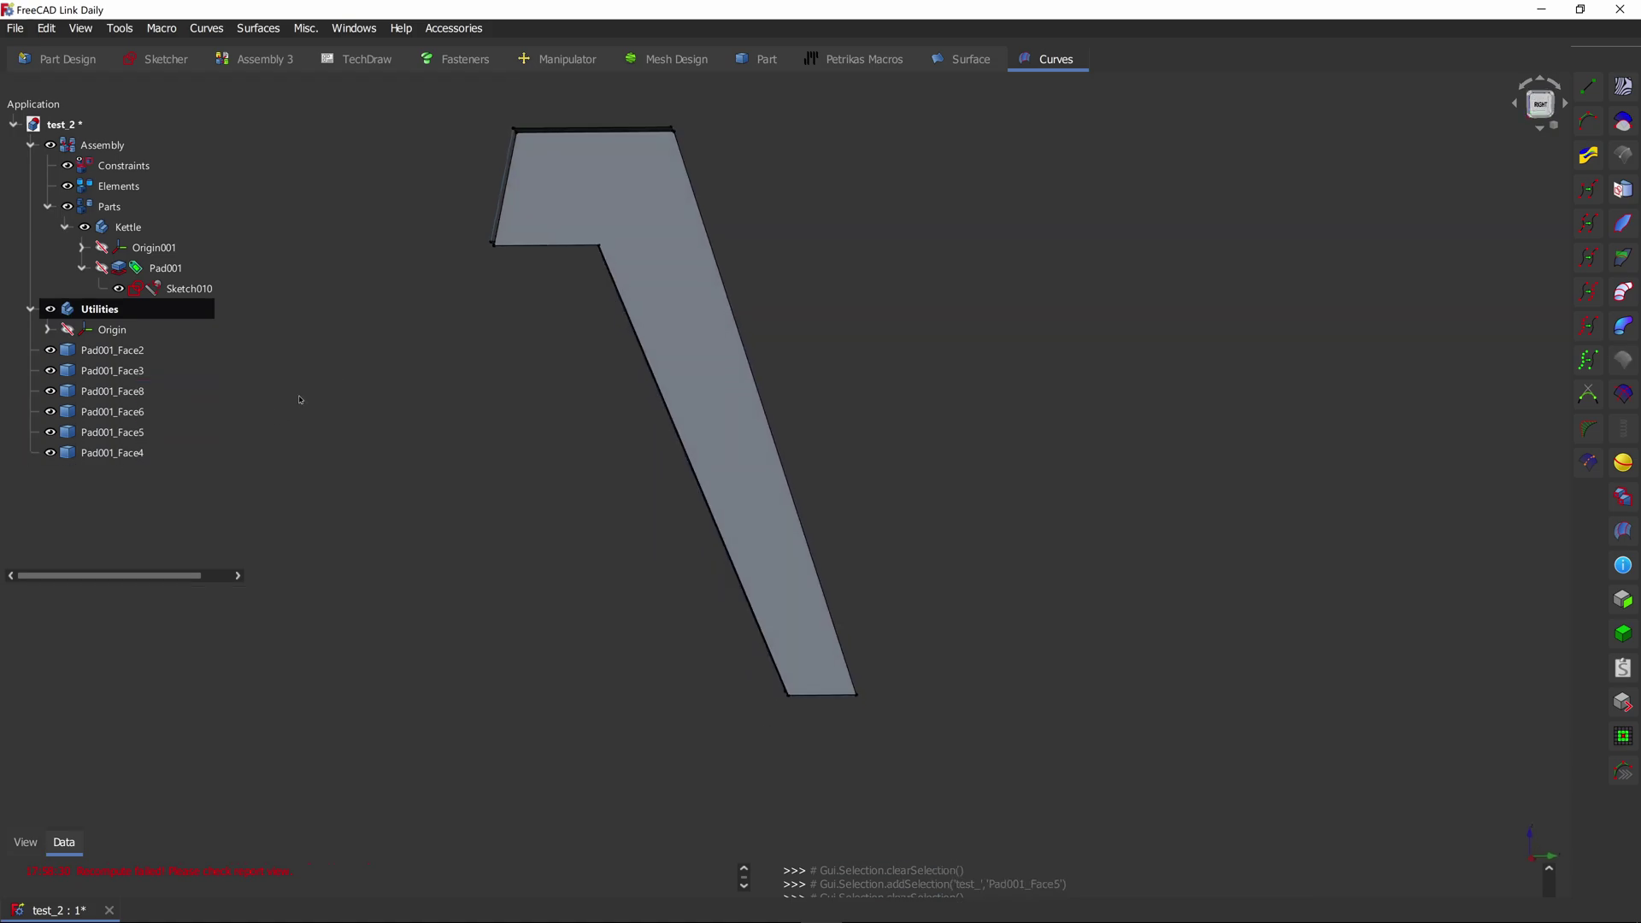
Step: Hide the Kettle body, collapse the Parts group and view the handle faces squarely from the right side
left_click(85, 229)
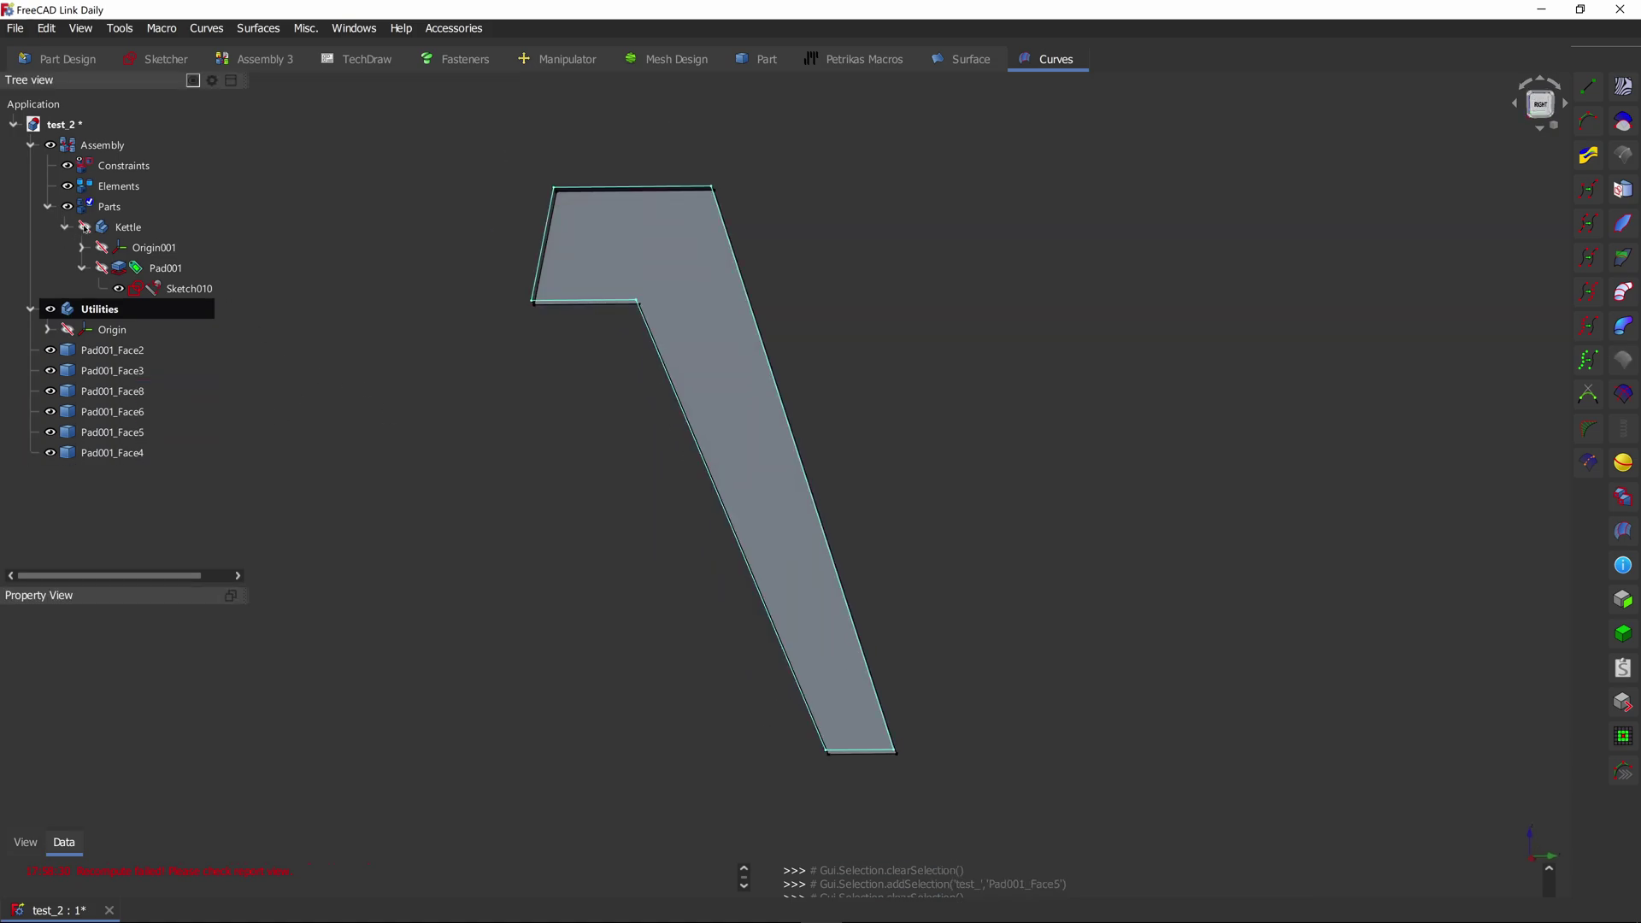
middle_click_drag(417, 301, 547, 301)
left_click(48, 207)
key("3")
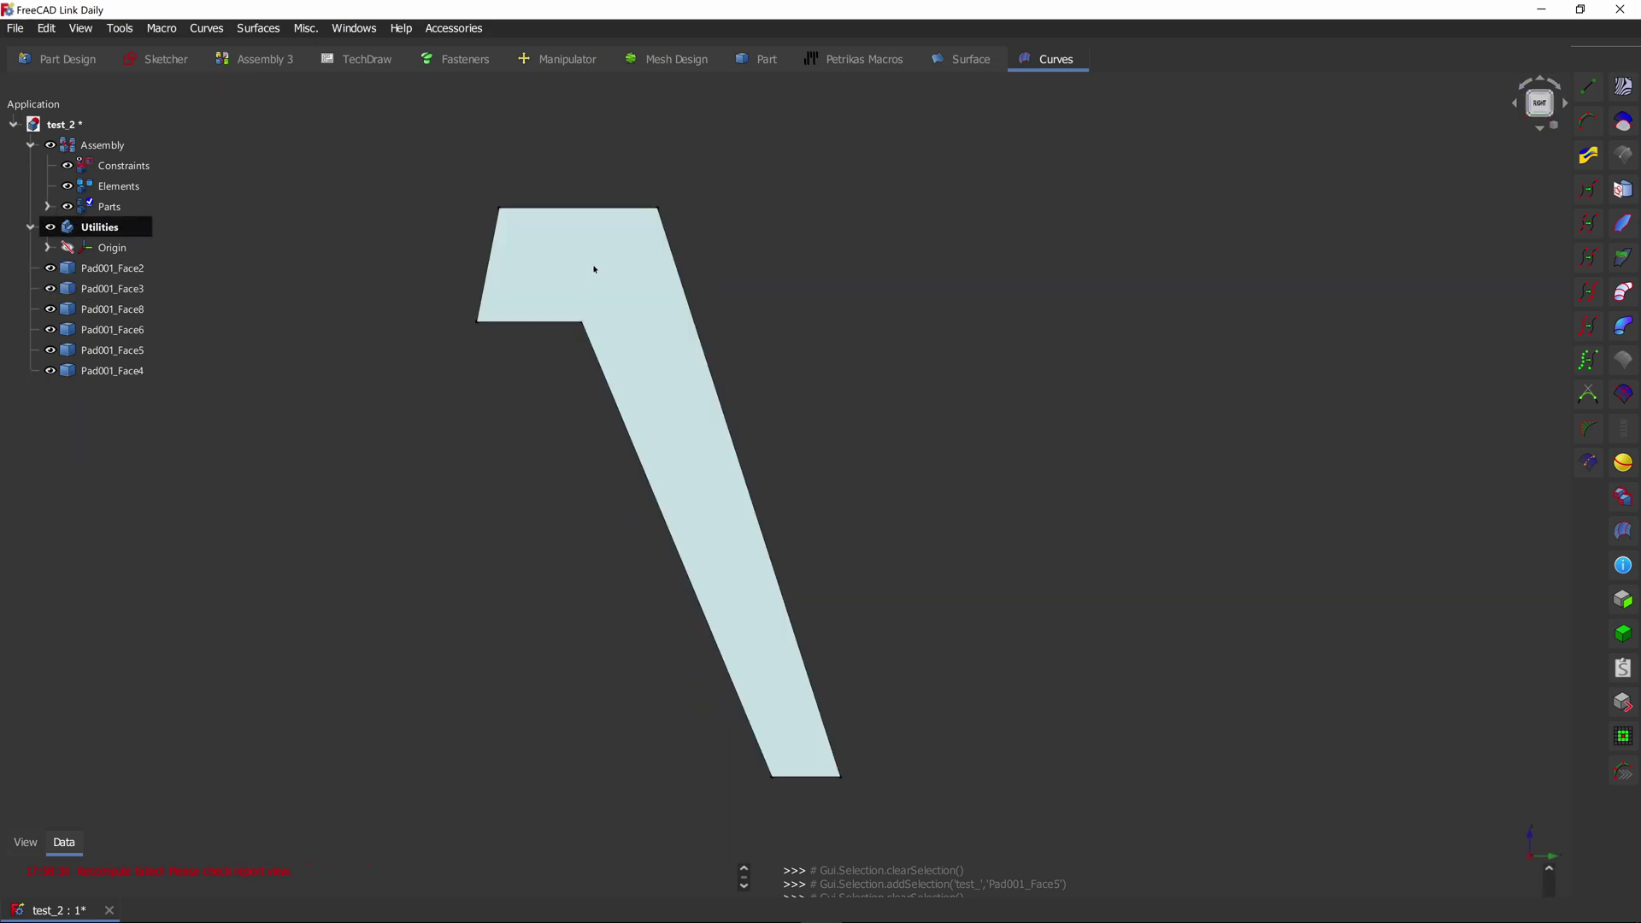
Step: Start a new sketch in the Utilities body on the handle's large flat face
left_click(517, 224)
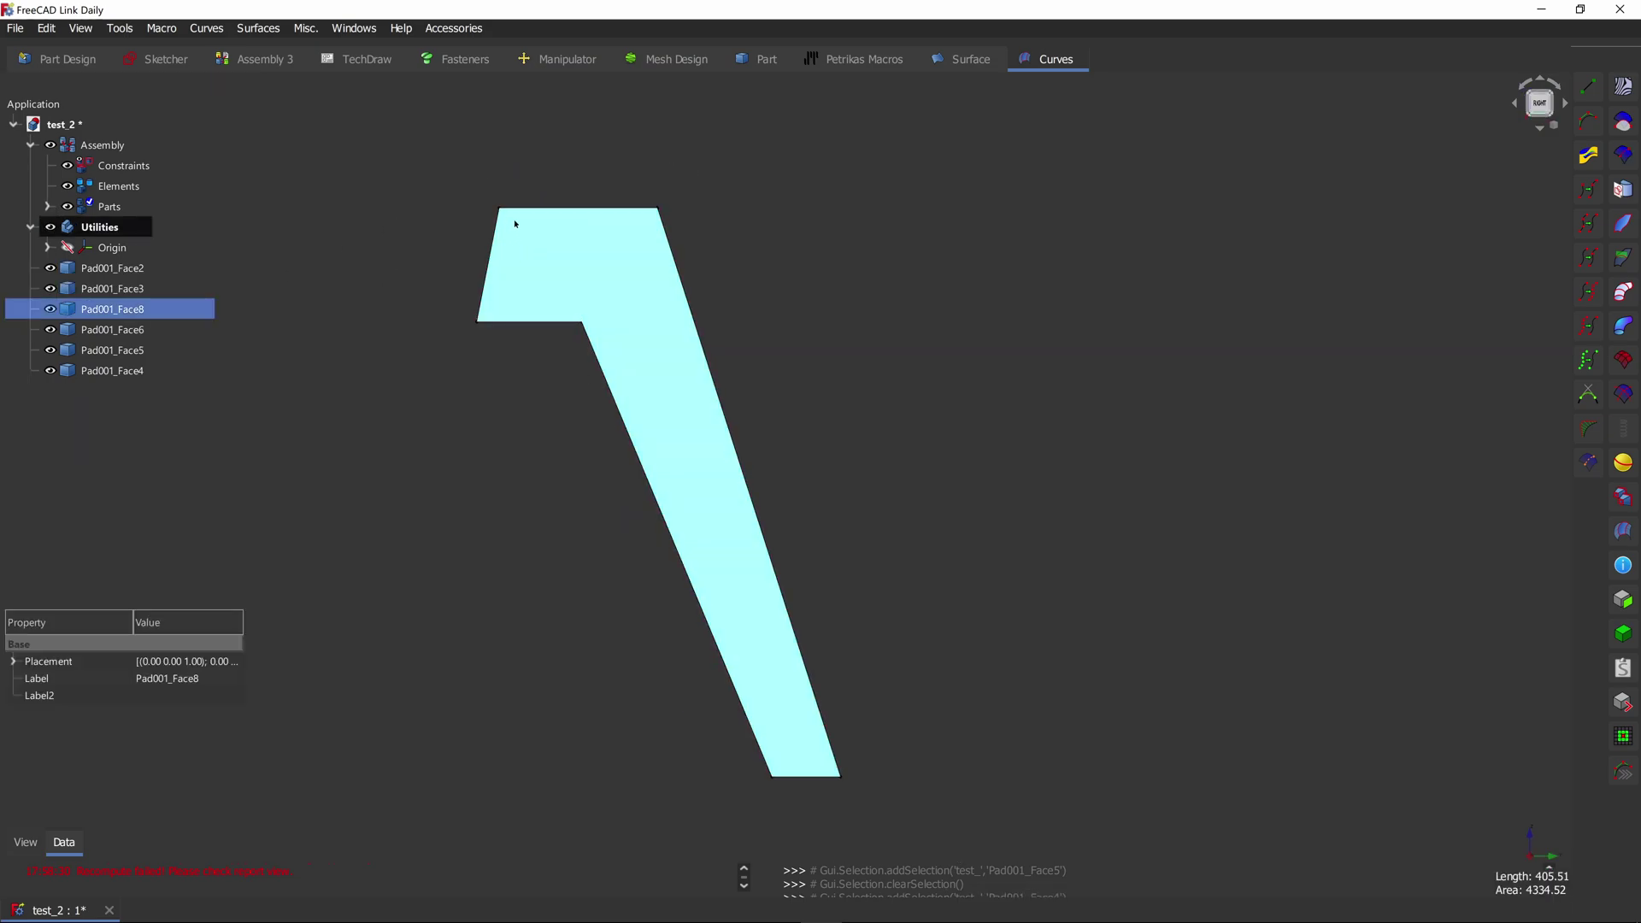
key("s")
middle_click_drag(781, 191, 832, 260)
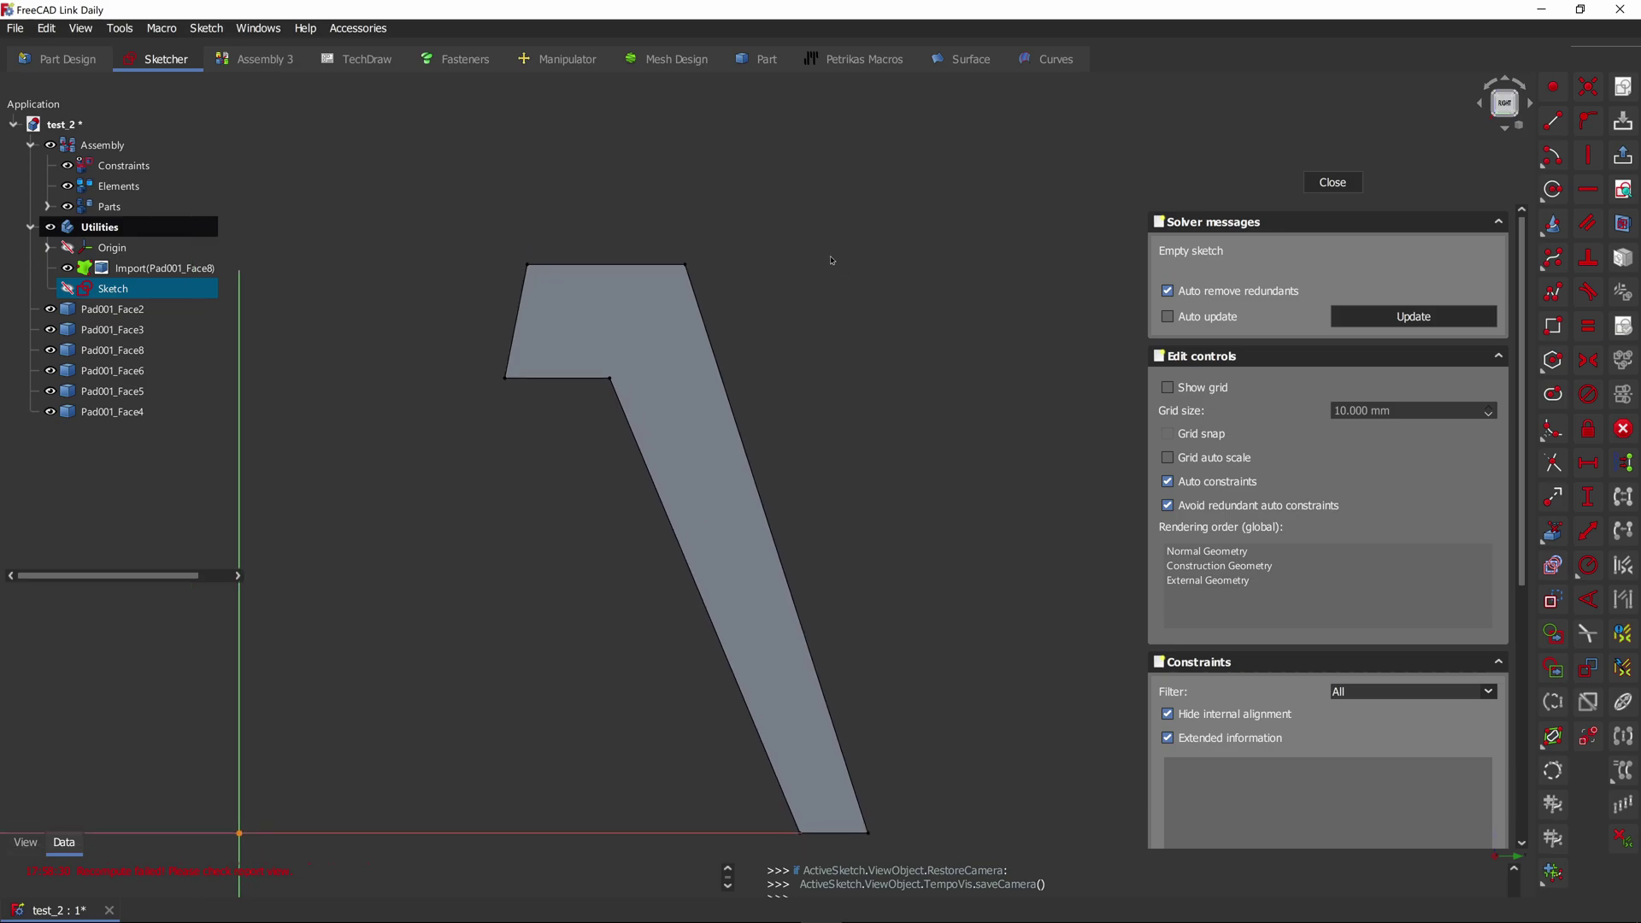
Step: Reference the outer and inner corners of the handle's bend as external geometry and connect them with a diagonal line
key("x")
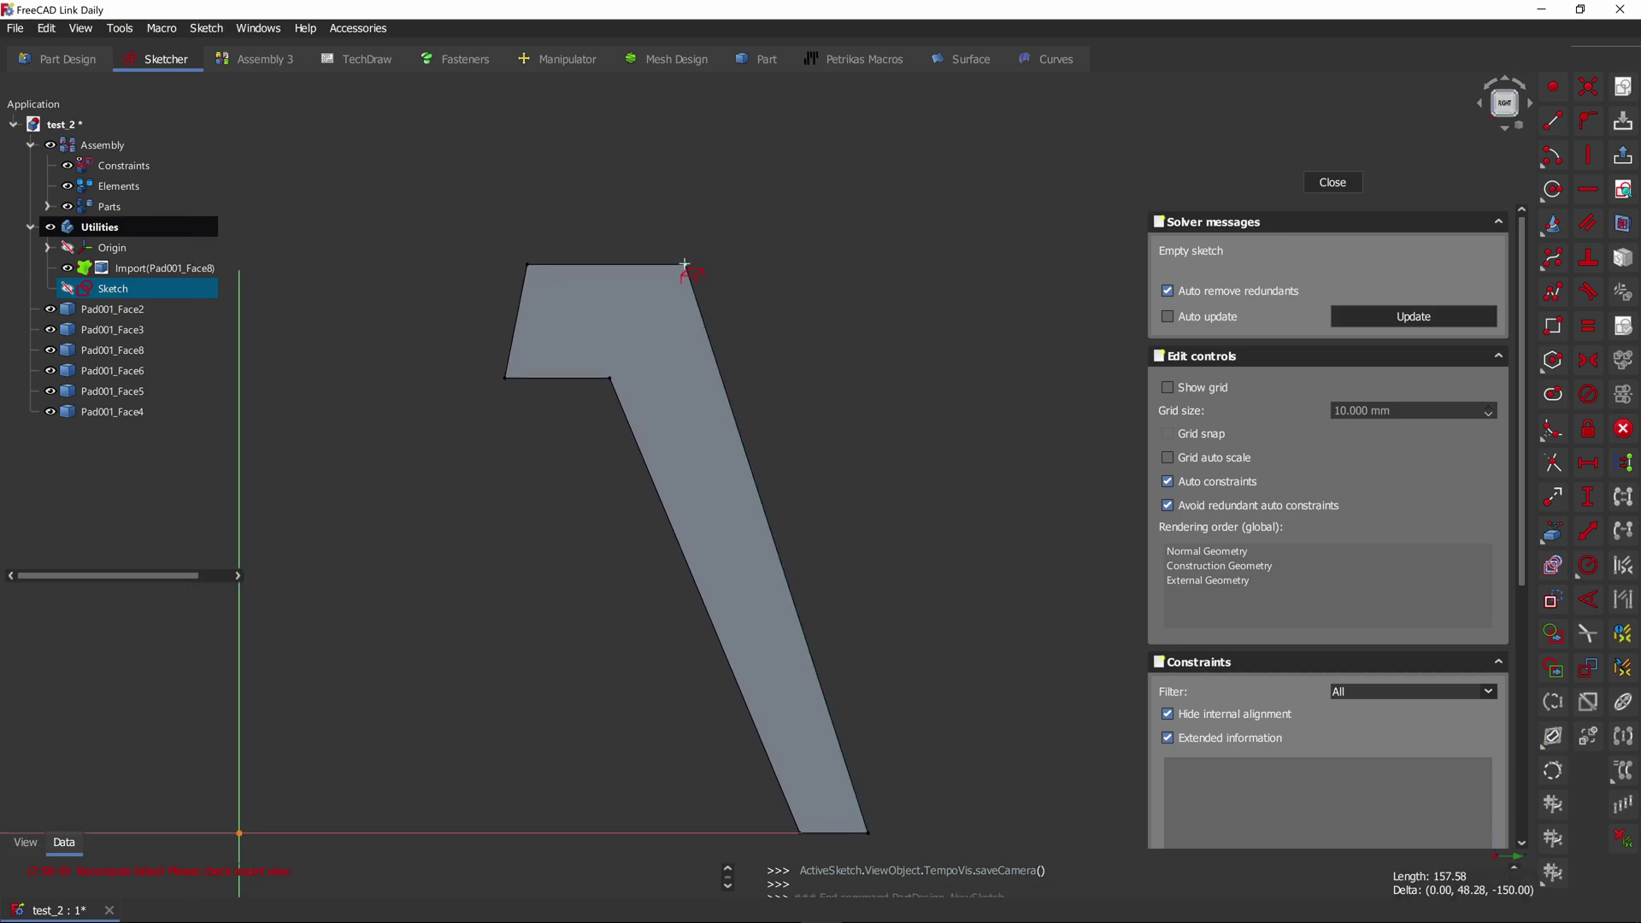
left_click(686, 265)
left_click(606, 377)
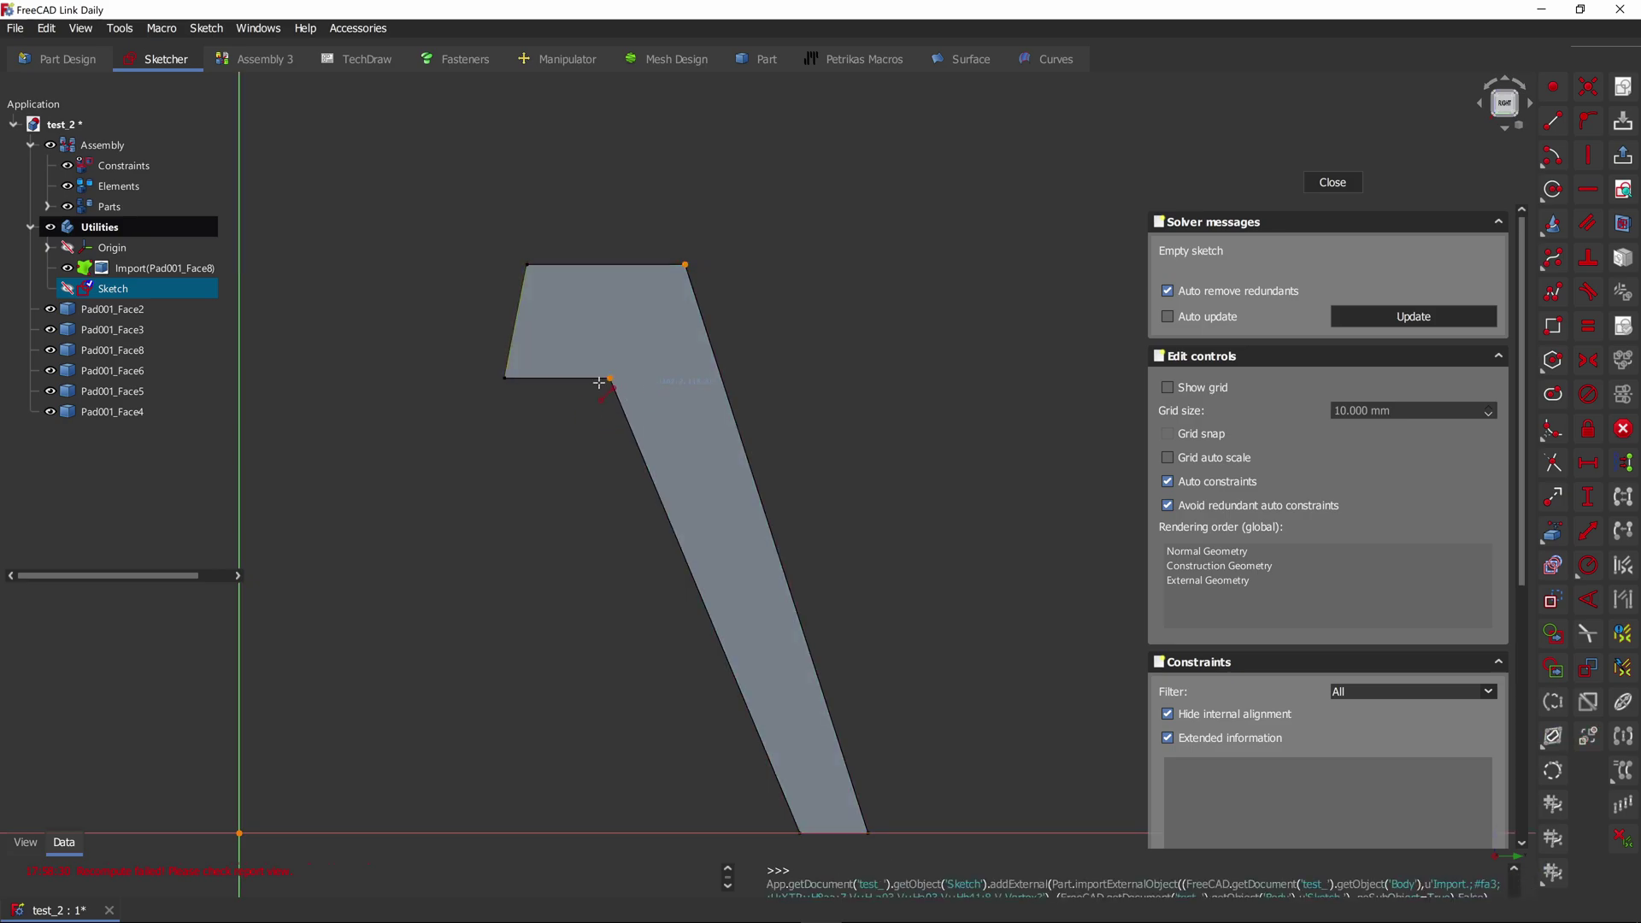
left_click(684, 264)
left_click(610, 378)
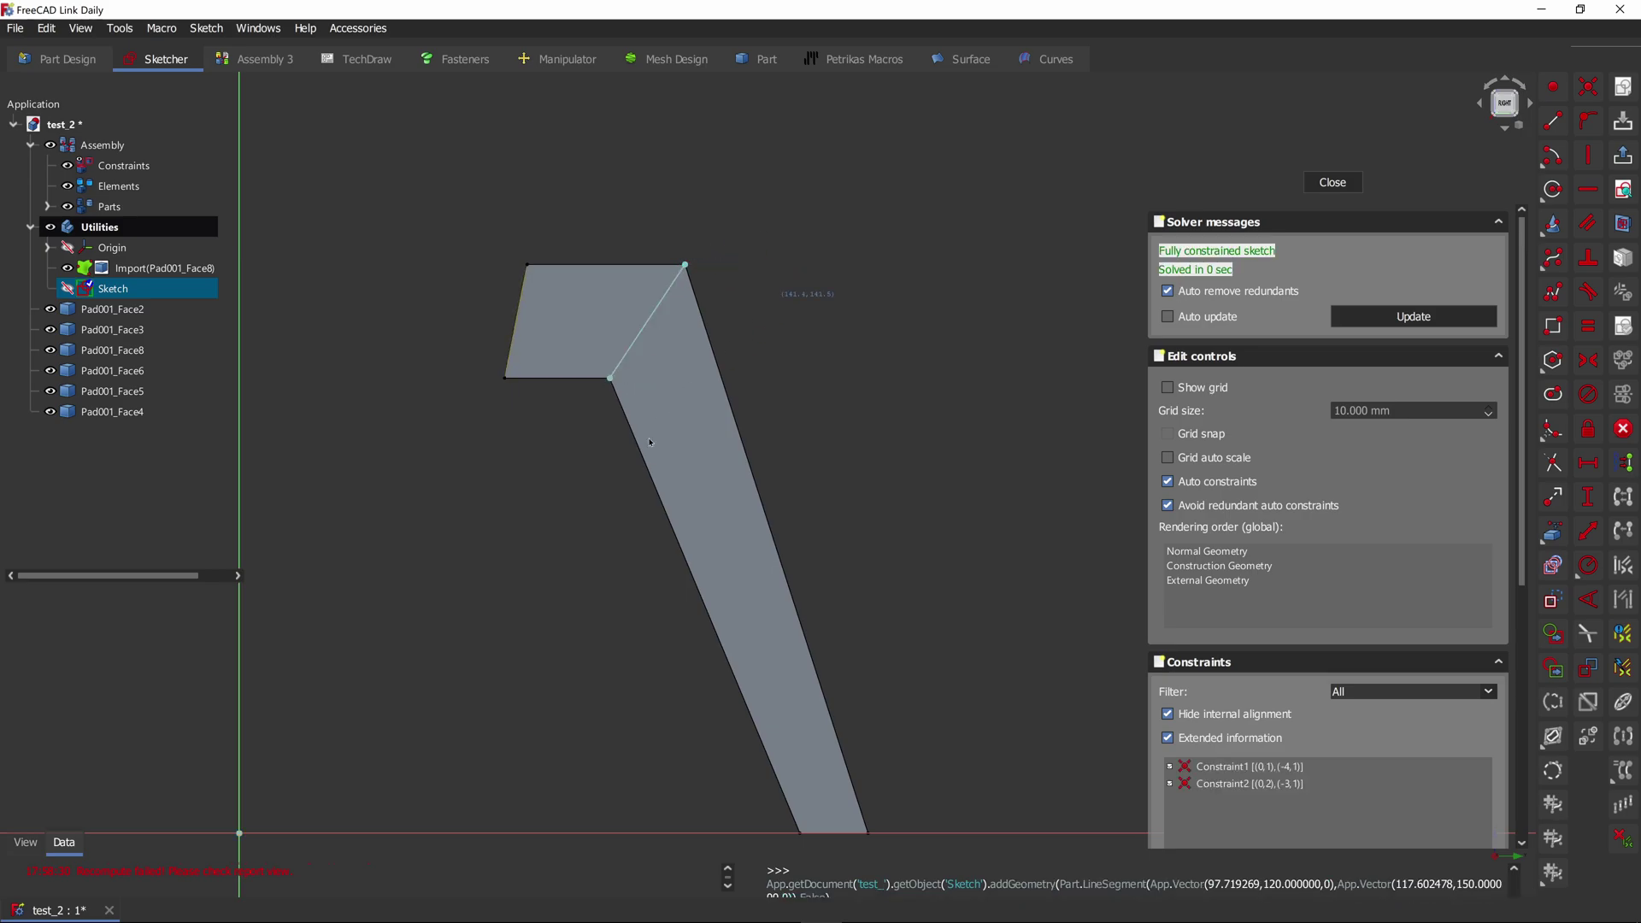
Step: Draw two more diagonal lines across the handle, one on each side of the corner line and roughly parallel to it
left_click(608, 450)
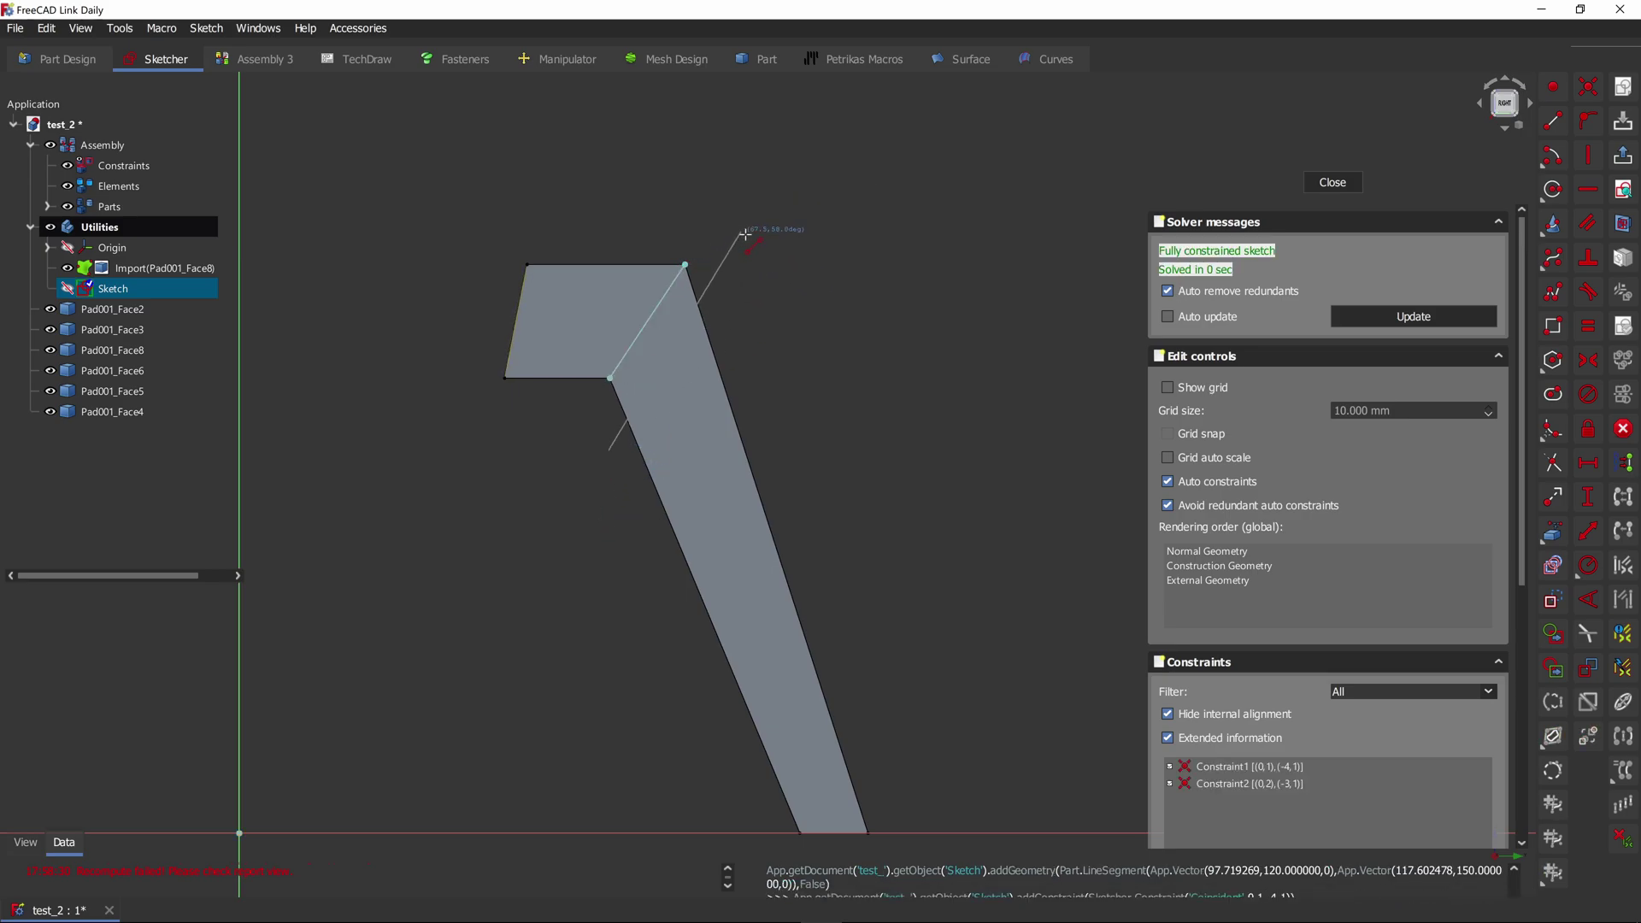
left_click(749, 231)
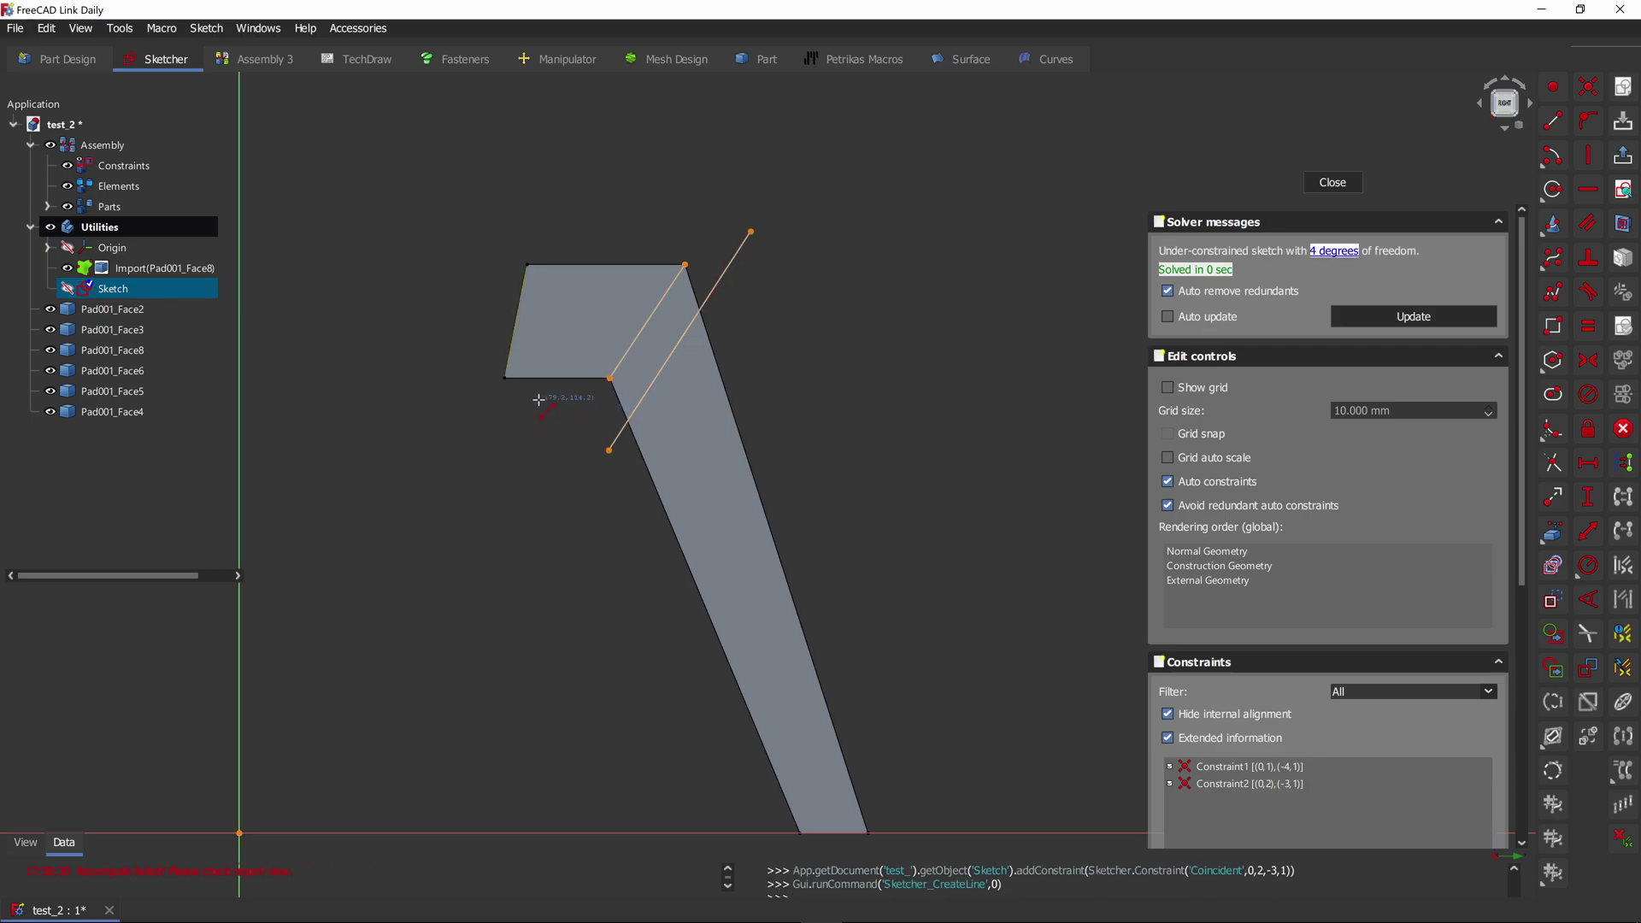
left_click(657, 224)
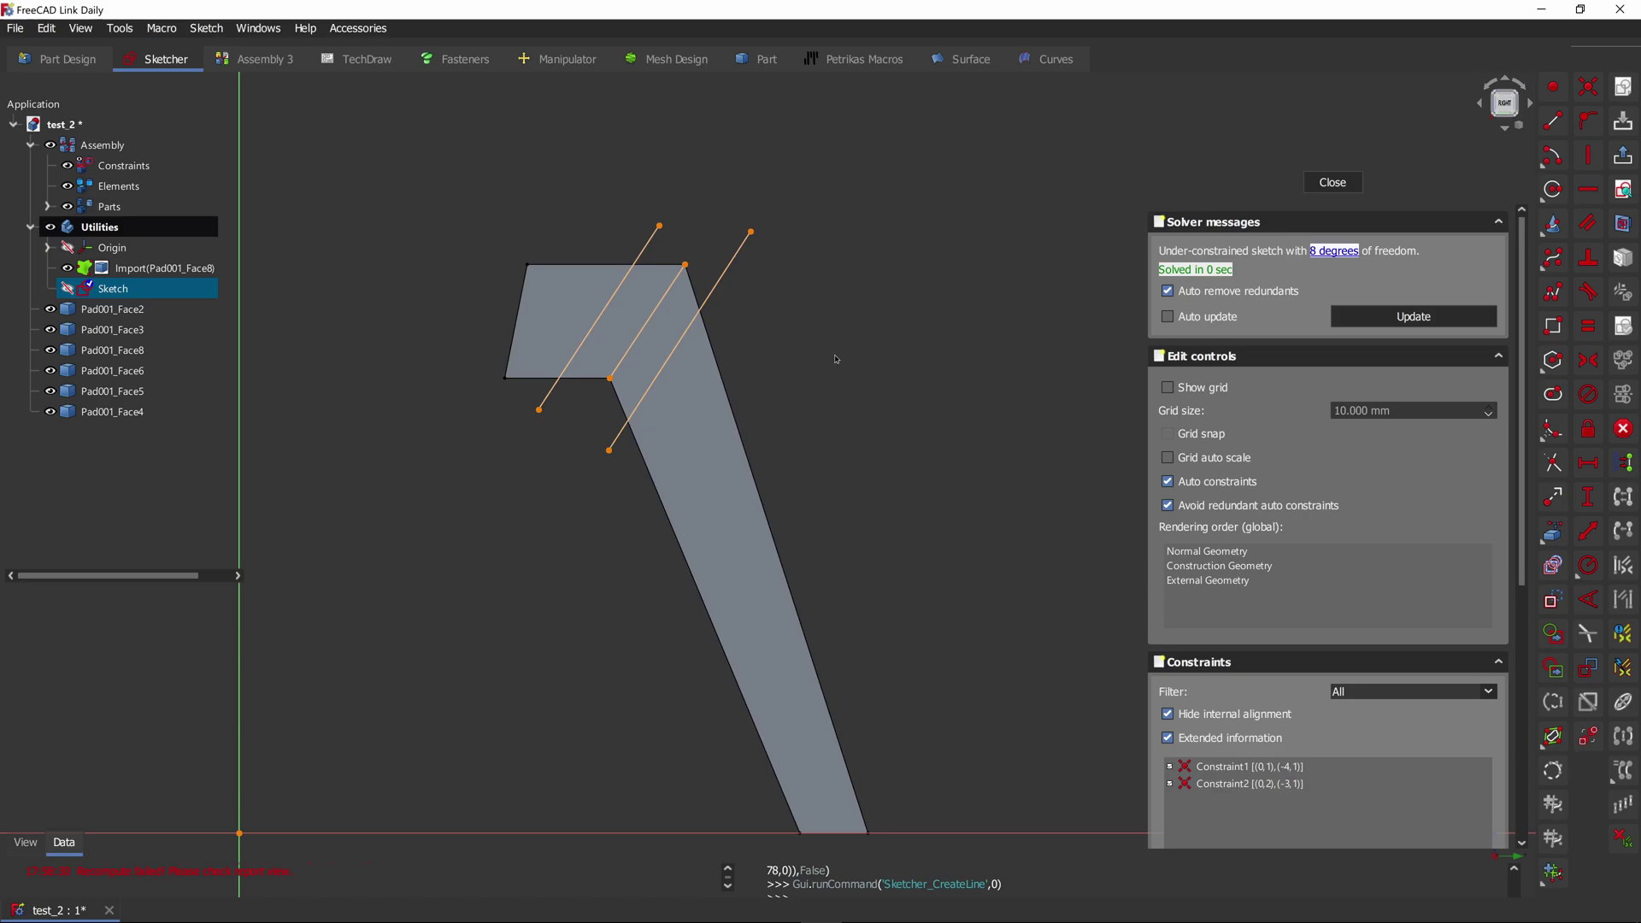
mouse_move(836, 359)
middle_mouse_down()
mouse_move(835, 322)
mouse_move(946, 308)
middle_mouse_up()
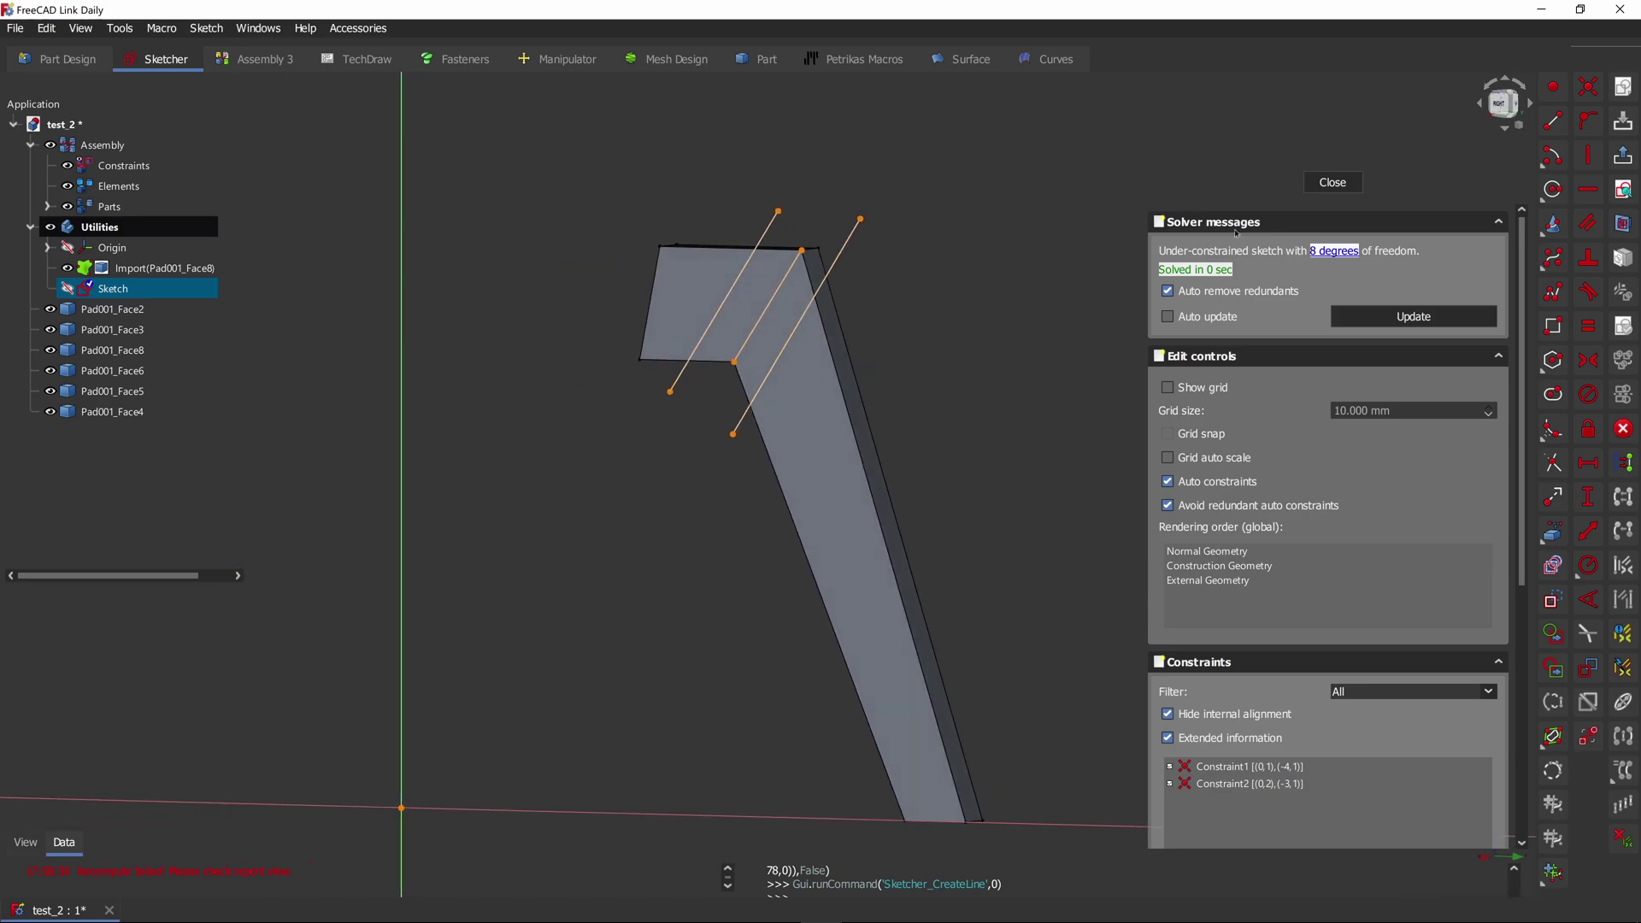
Step: Constrain each of the two outer diagonal lines to a distance of 10 mm from the bend's outer corner
left_click(1502, 110)
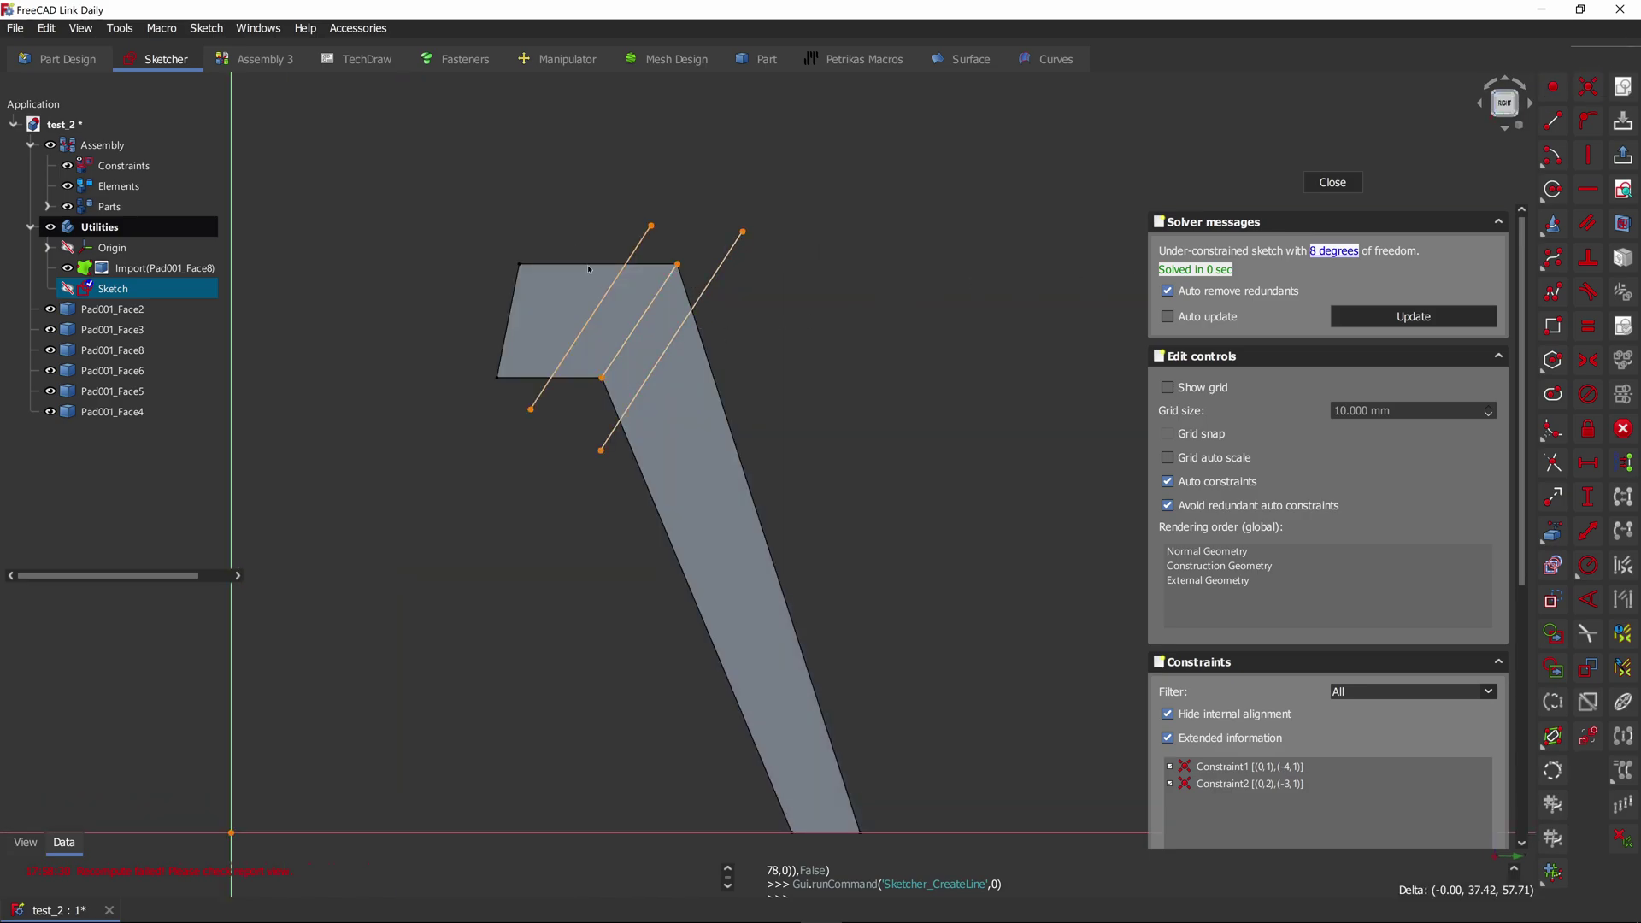
left_click(678, 264)
left_click(710, 285)
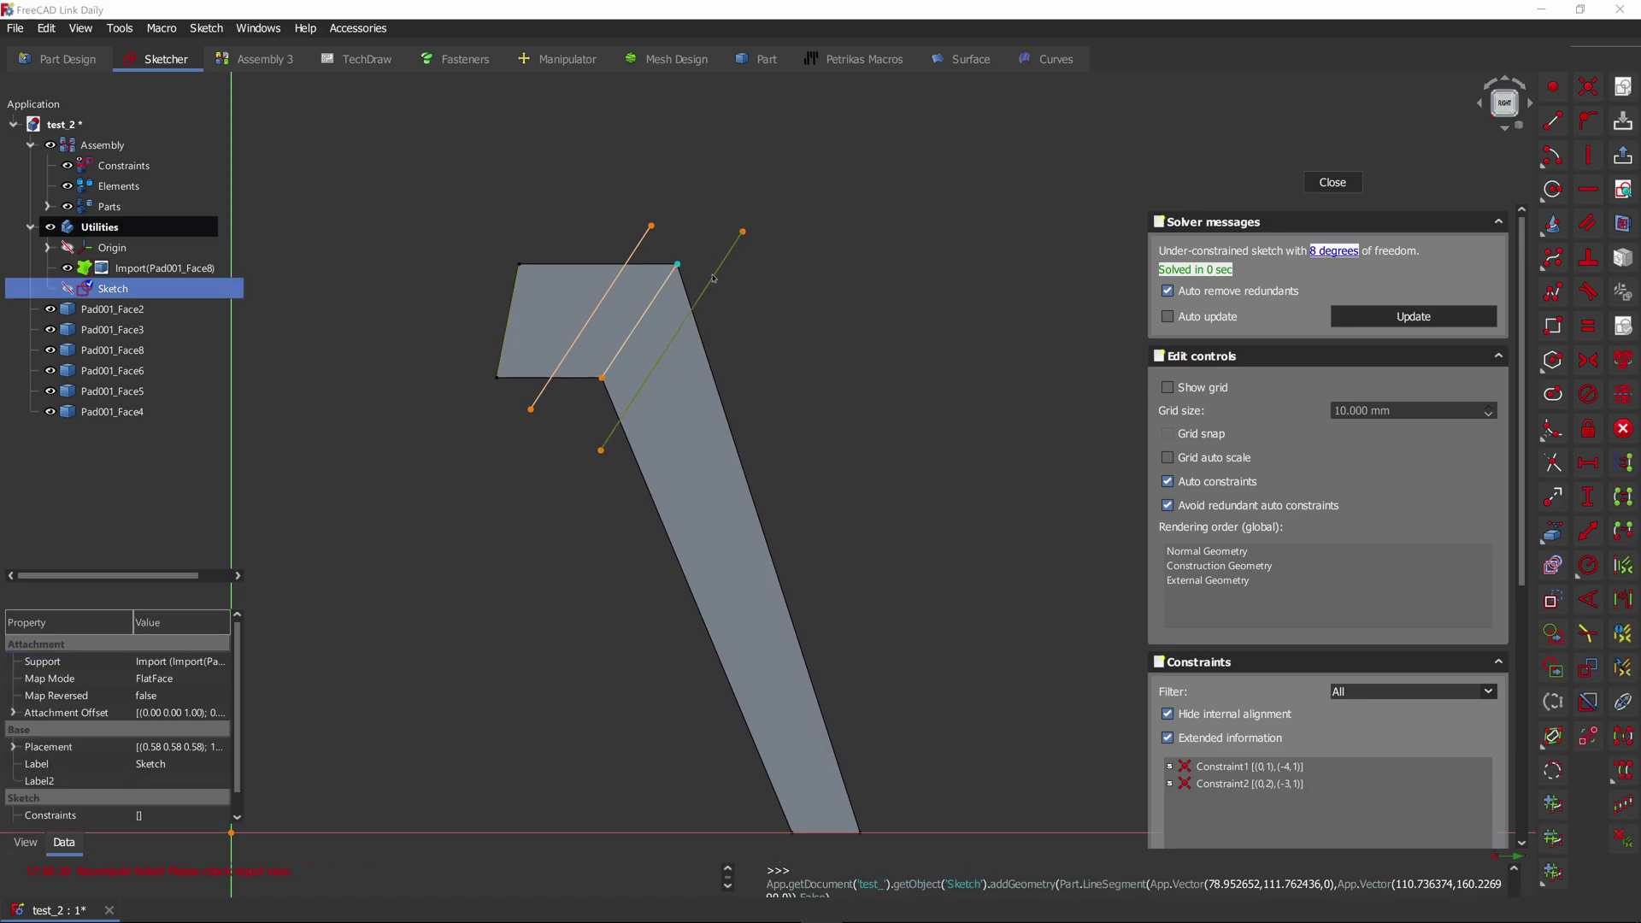
type("kd10")
key("Return")
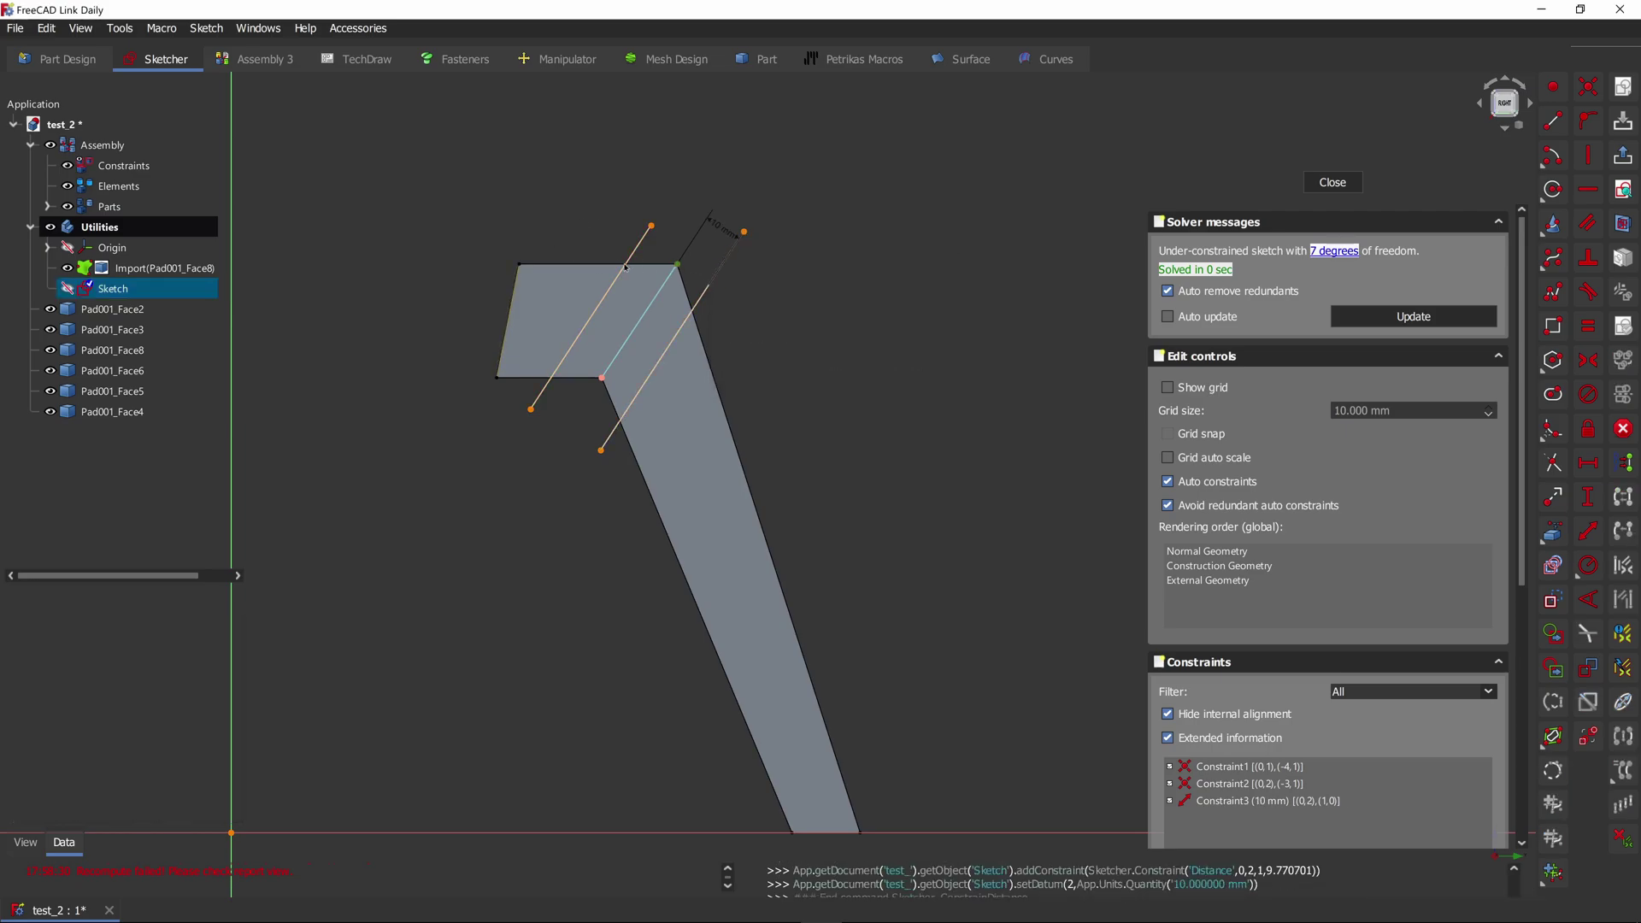
left_click(678, 266)
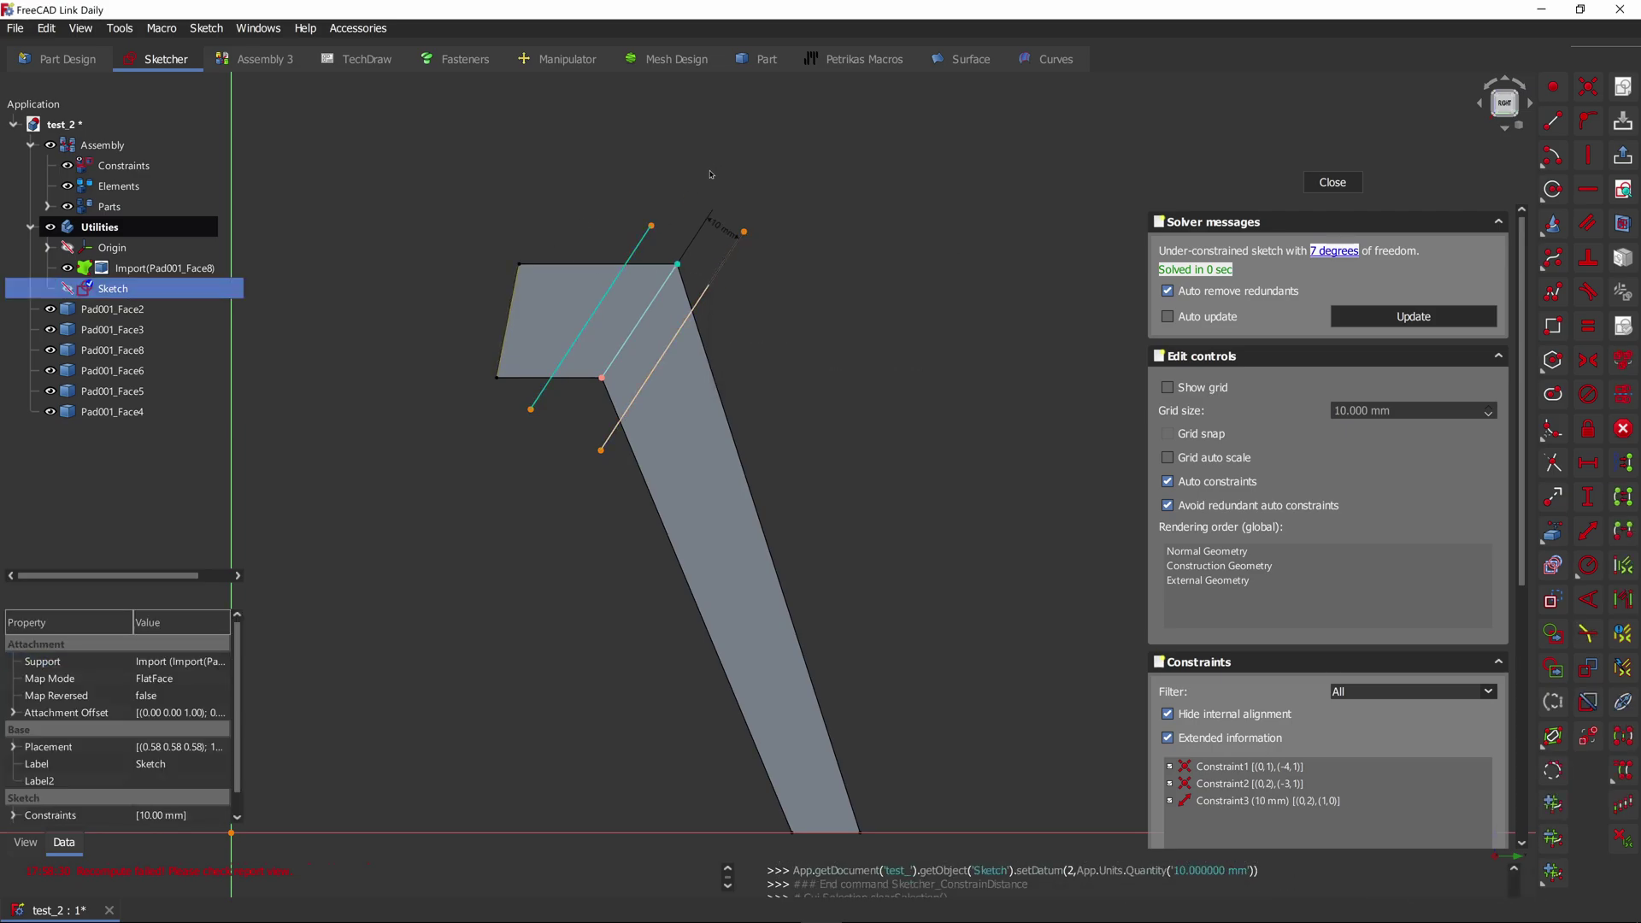
type("kd")
type("10")
key("Return")
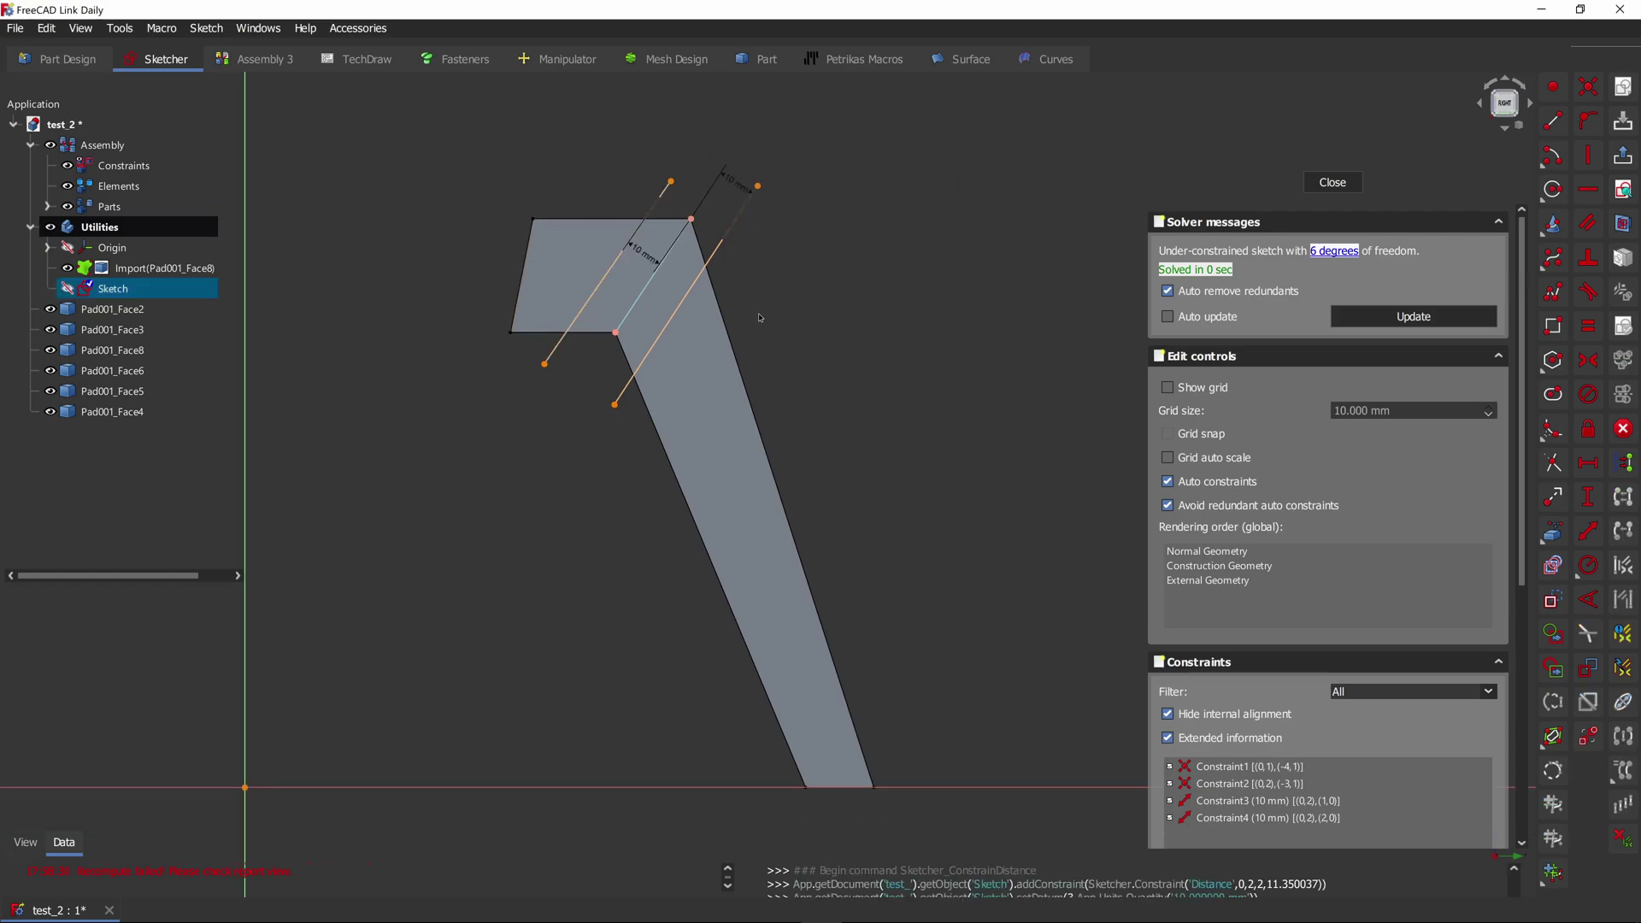
Step: Draw two horizontal lines across the handle, one from the inner corner and one just below it, with the inner edge referenced as external geometry
left_click(617, 331)
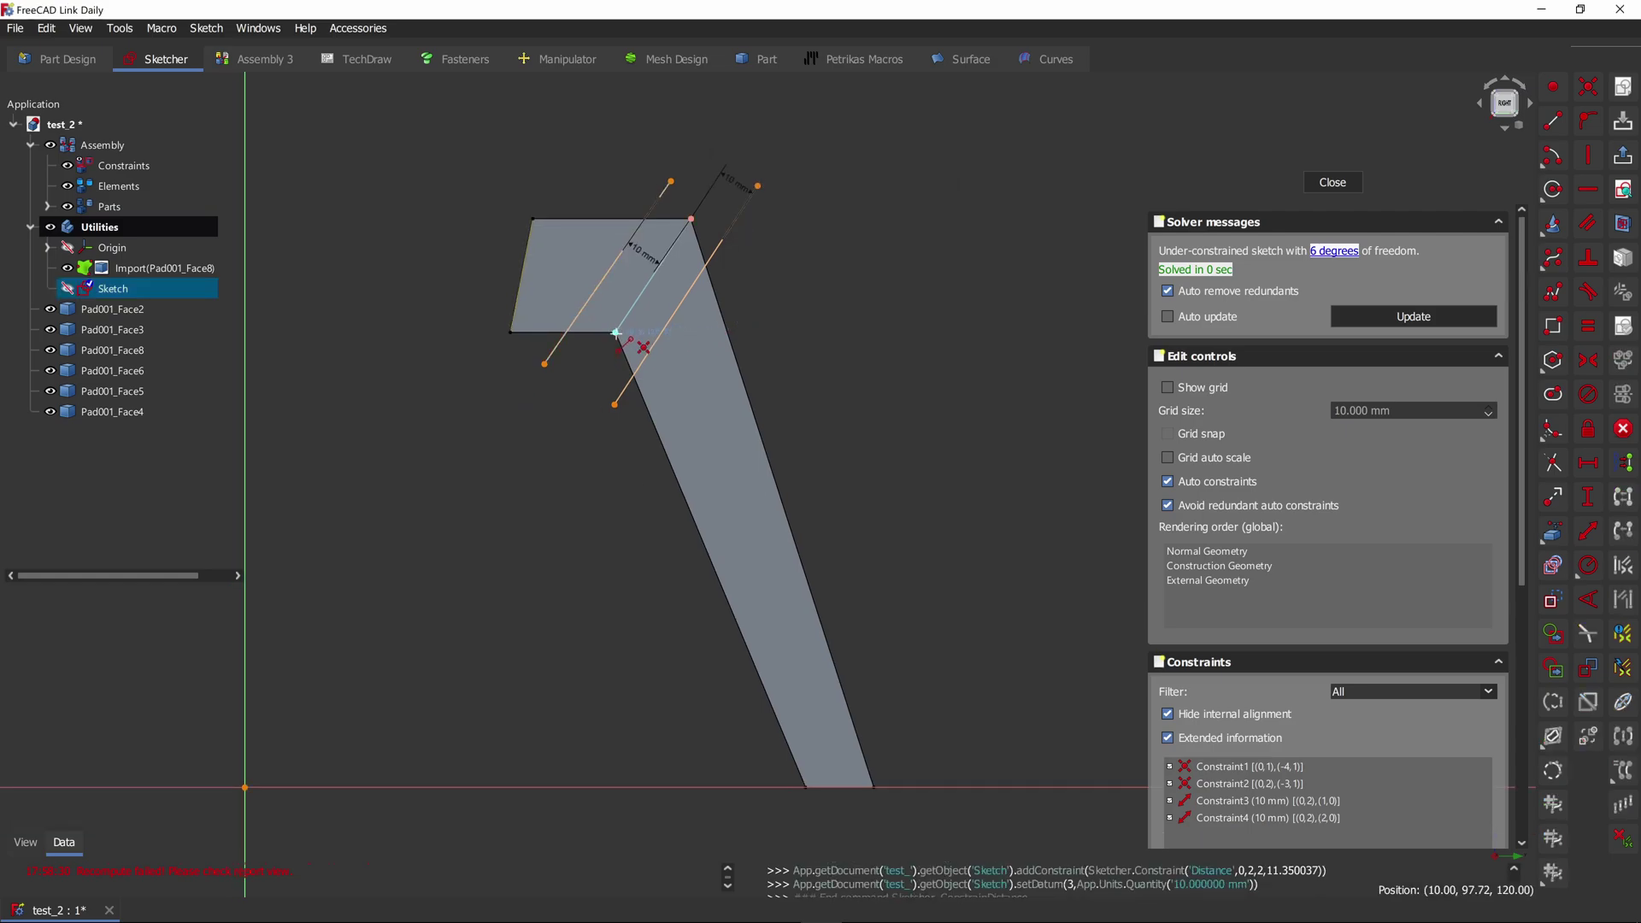
left_click(818, 331)
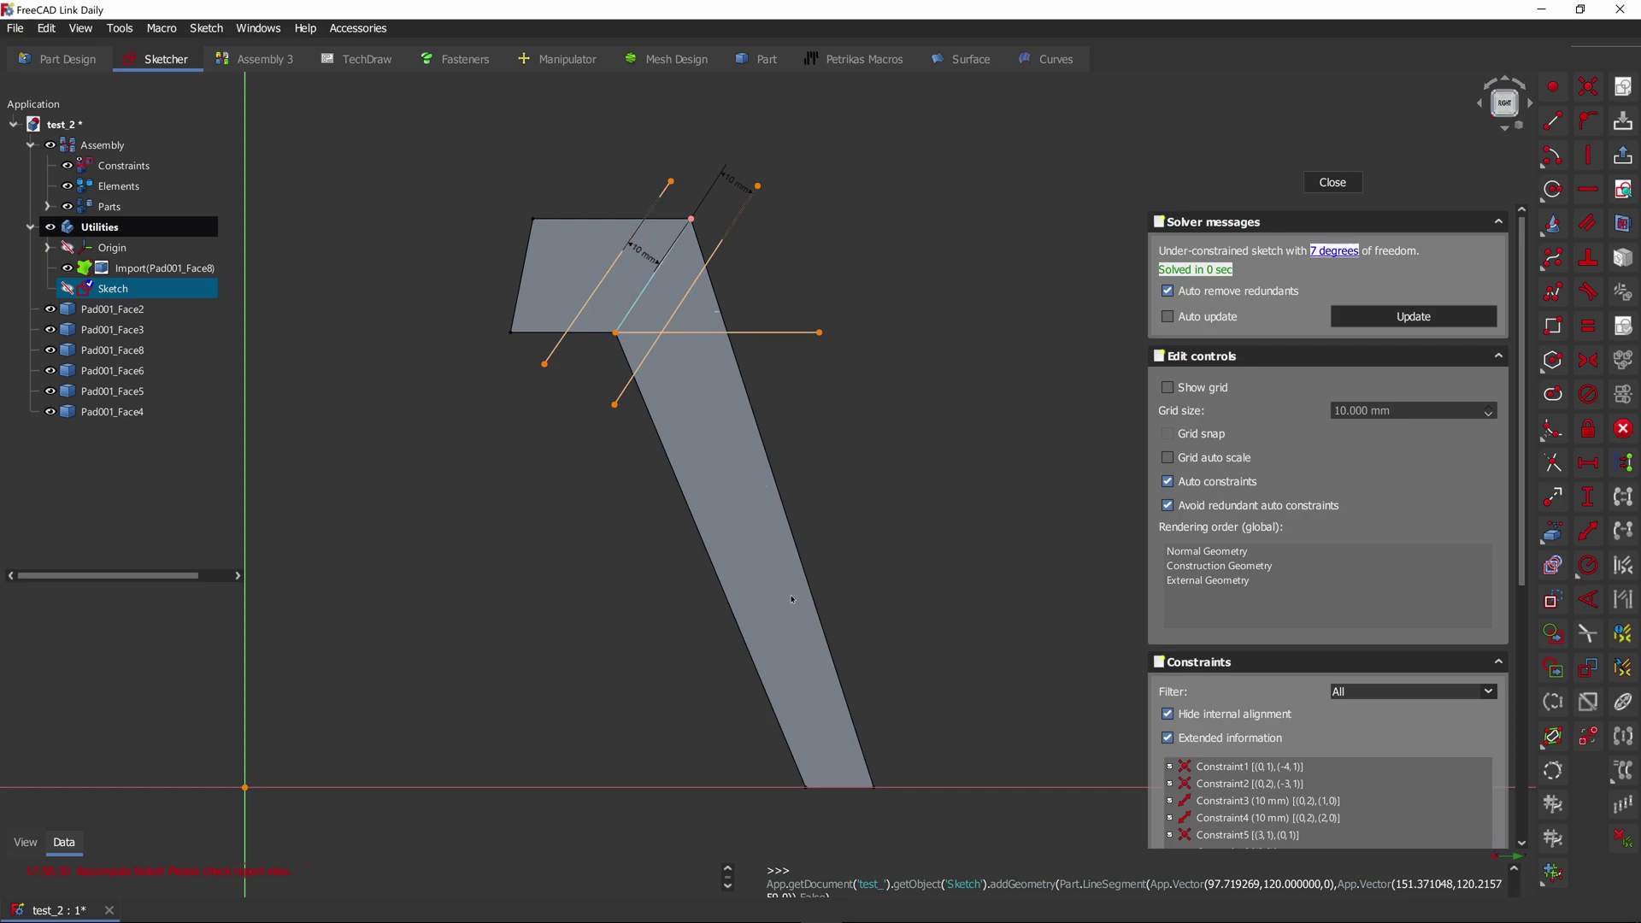
scroll(627, 386, "up", 2)
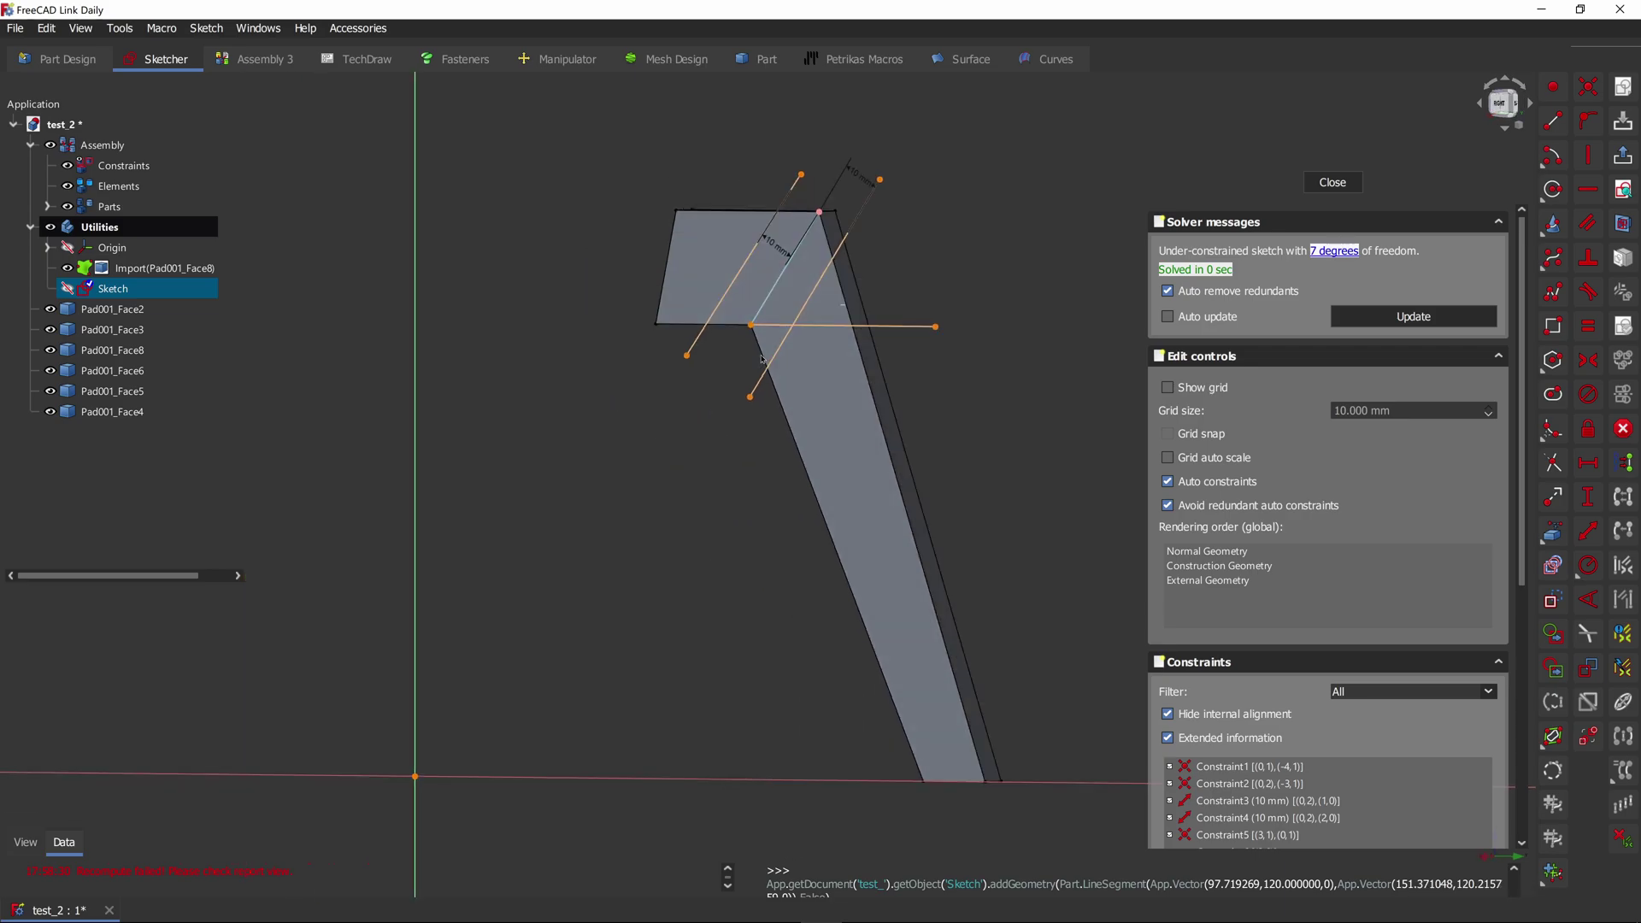
left_click(624, 350)
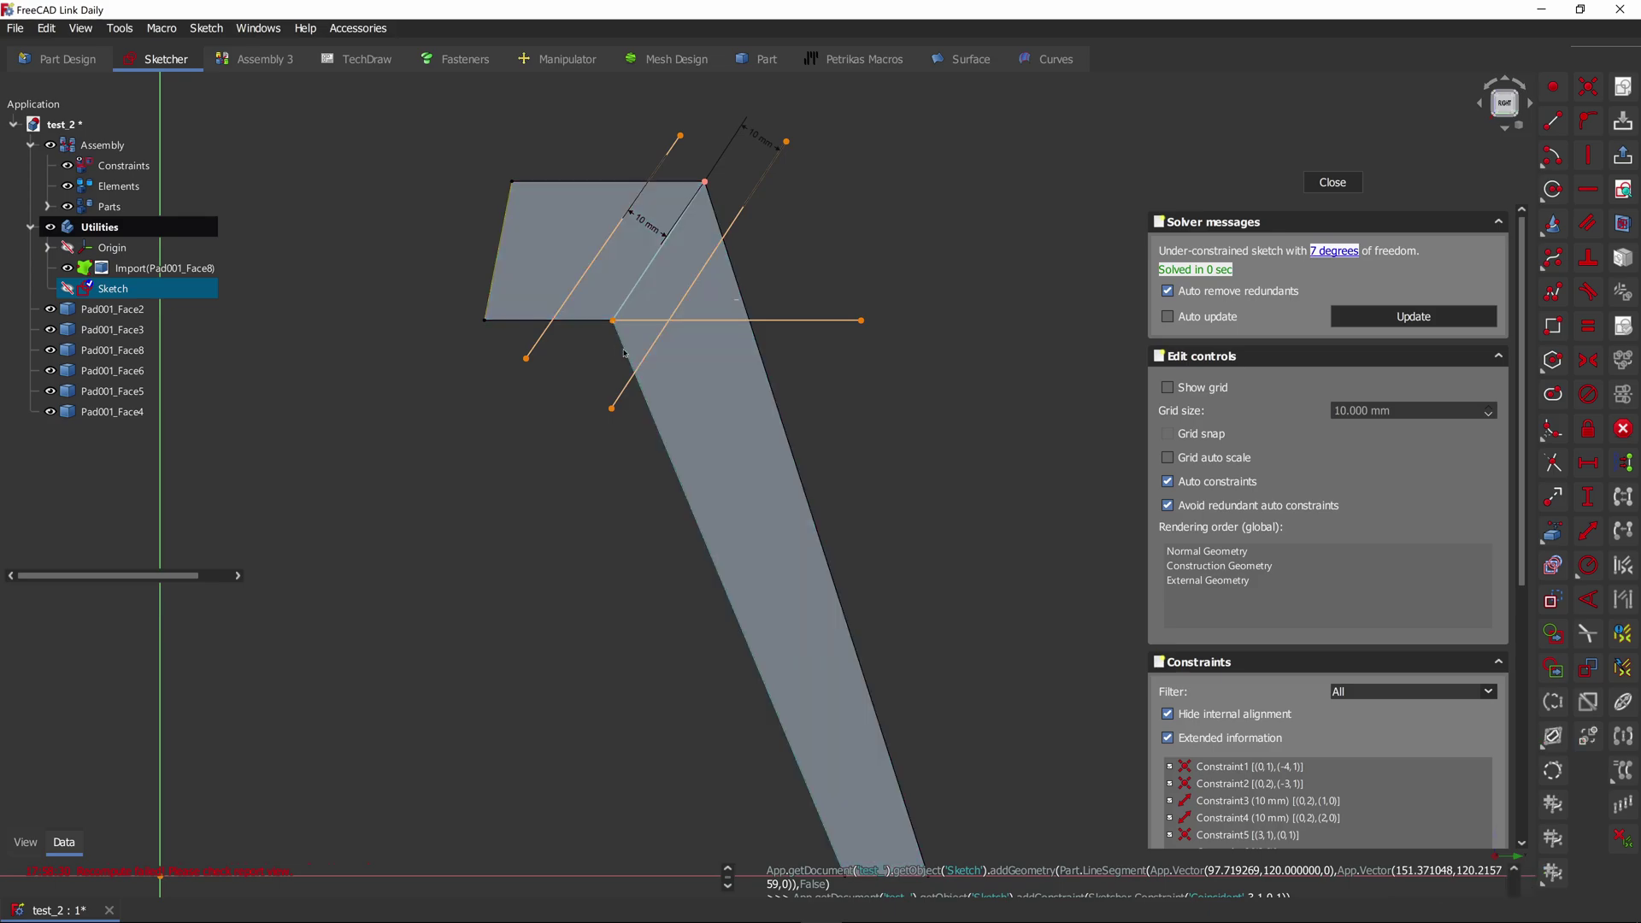
left_click(877, 392)
left_click(1588, 189)
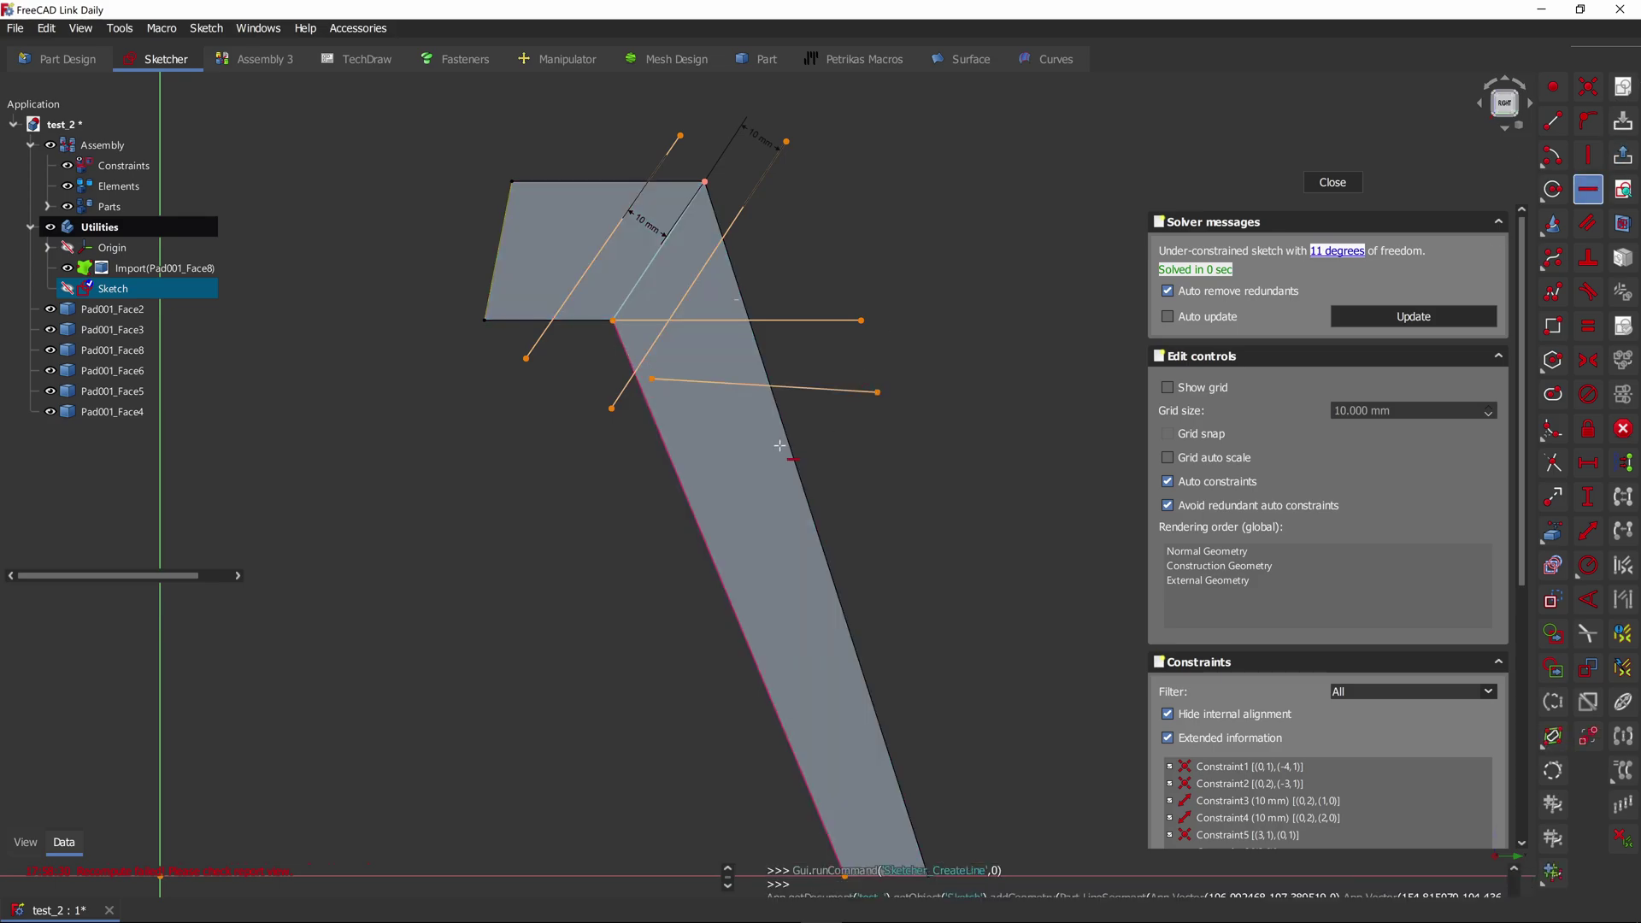
left_click(831, 390)
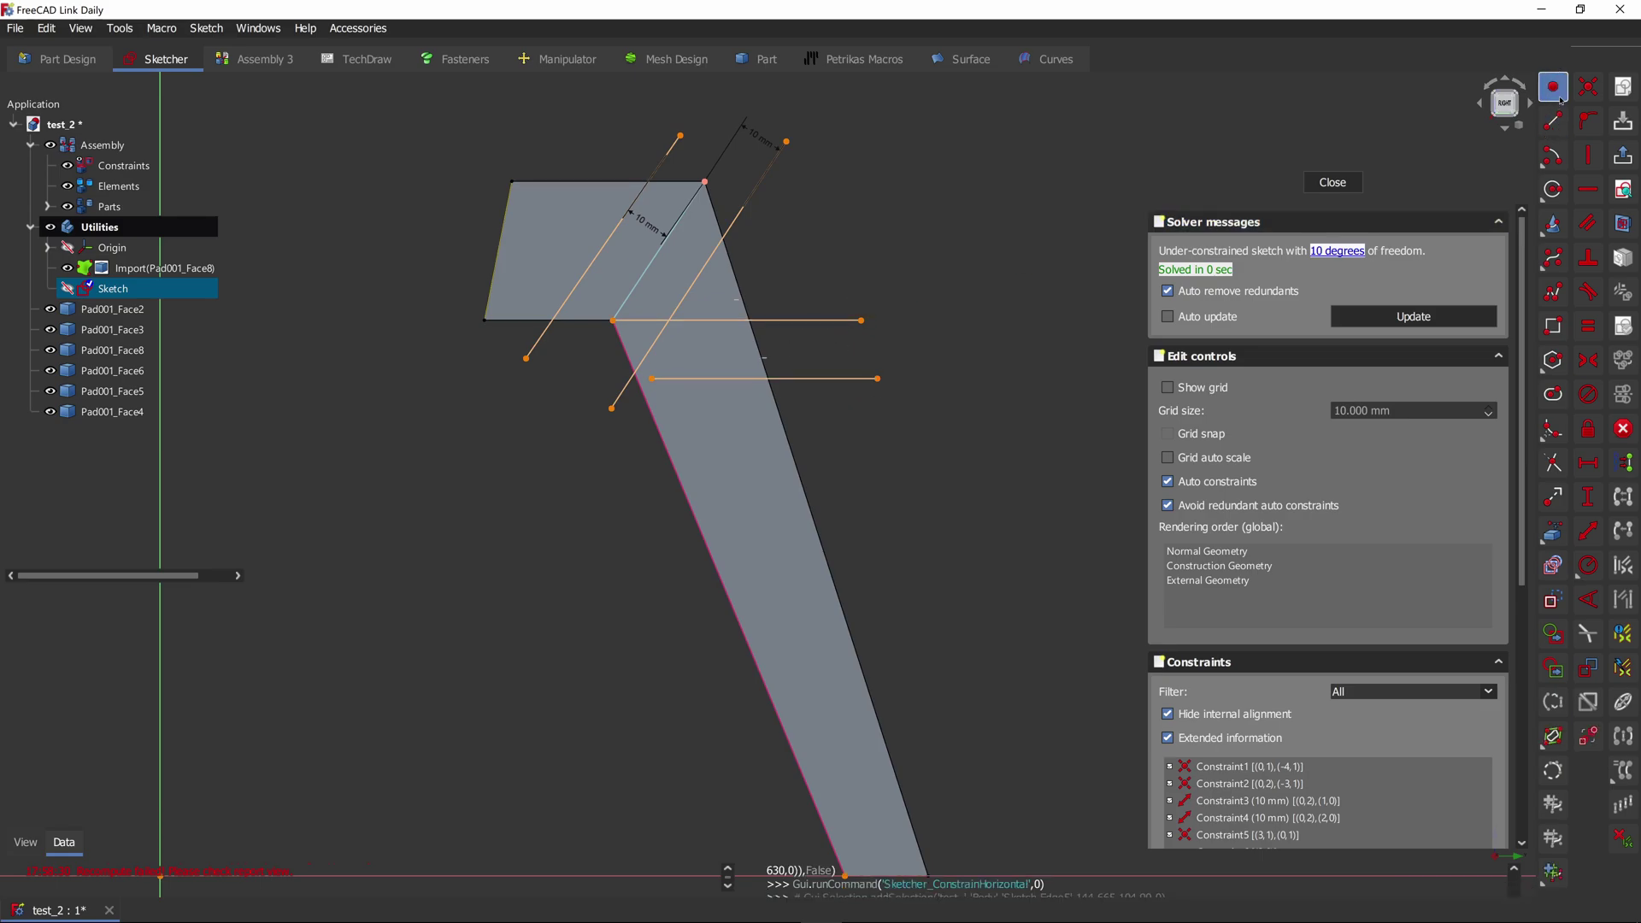
Step: Constrain the start point of the lower horizontal line onto both the adjacent diagonal line and the handle's inner edge
left_click(1588, 120)
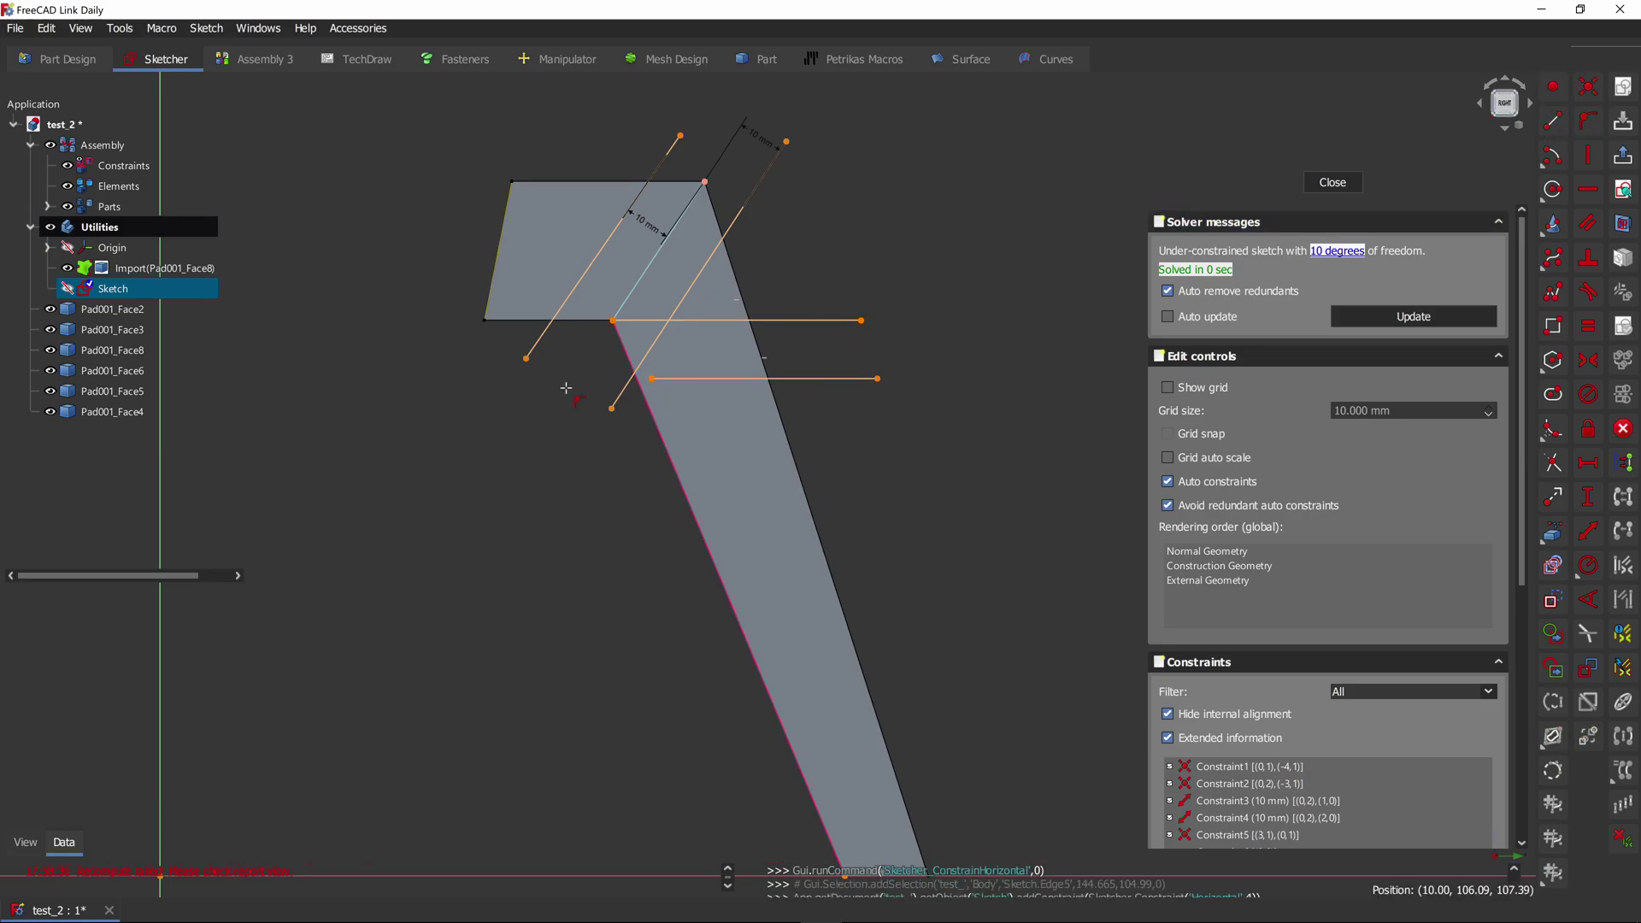
left_click(638, 367)
key("Escape")
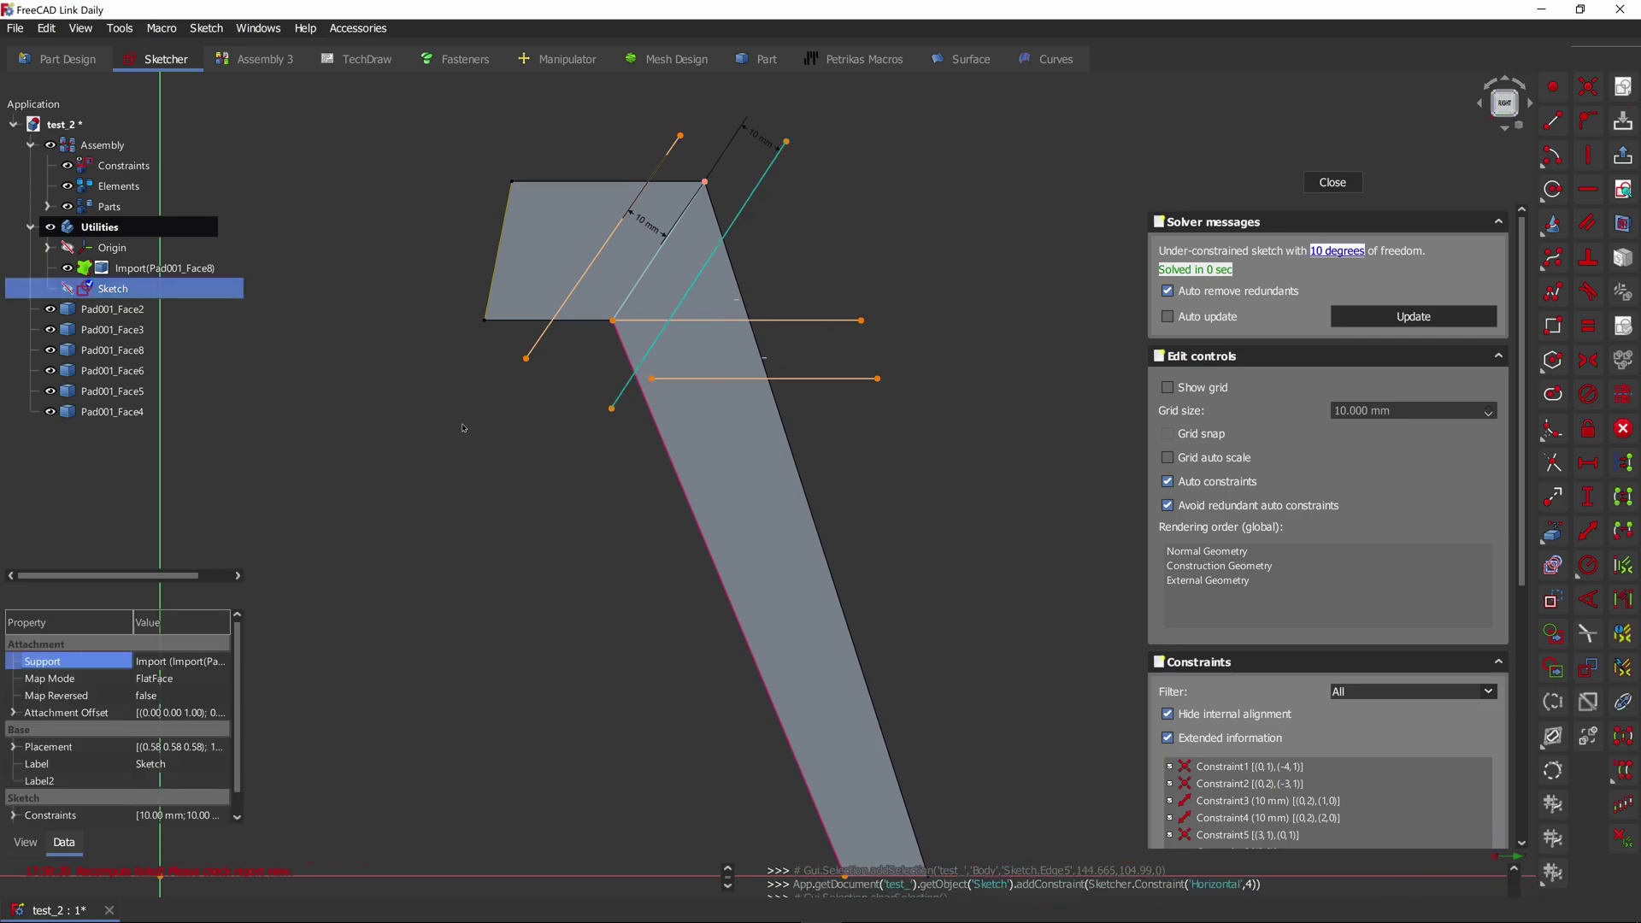
left_click(652, 379)
key("o")
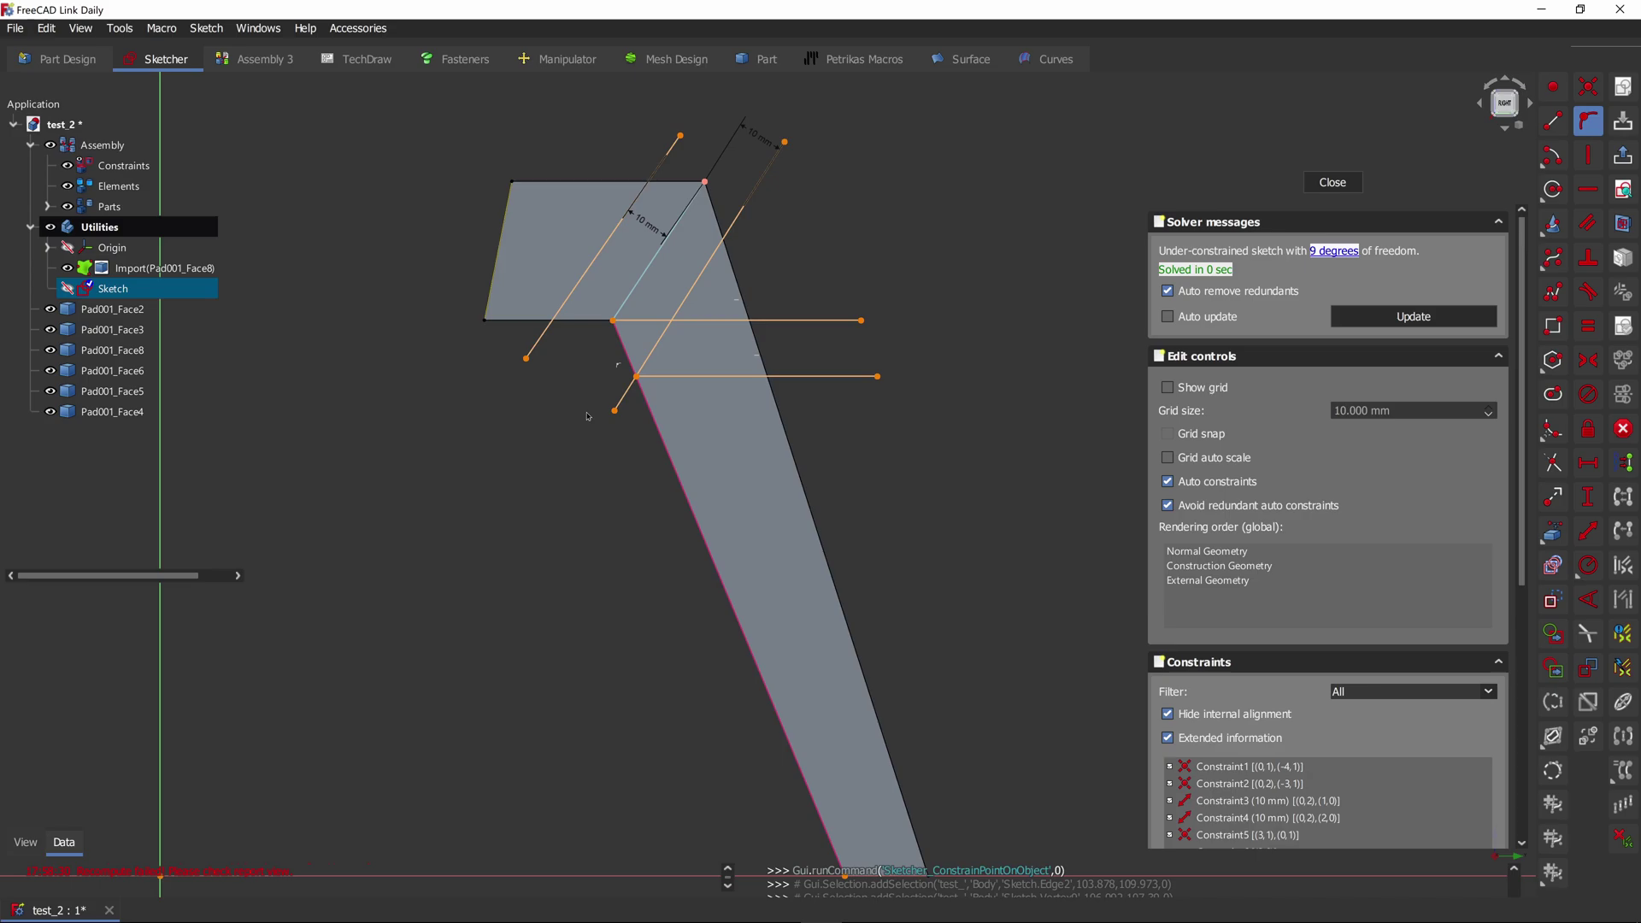
left_click(639, 376)
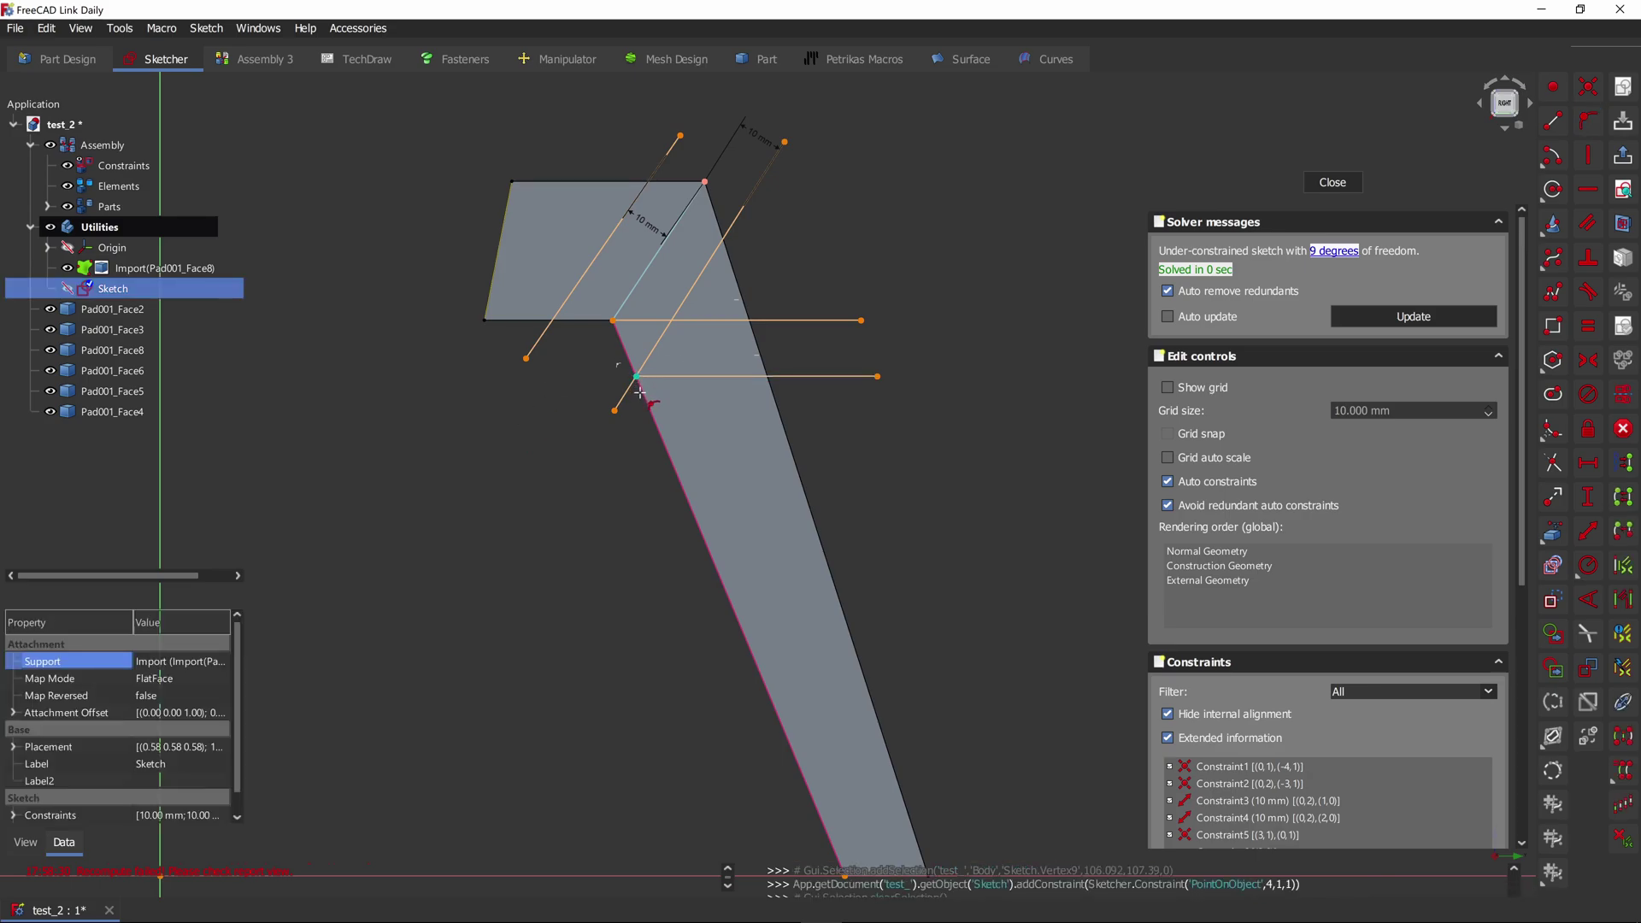
left_click(647, 400)
key("o")
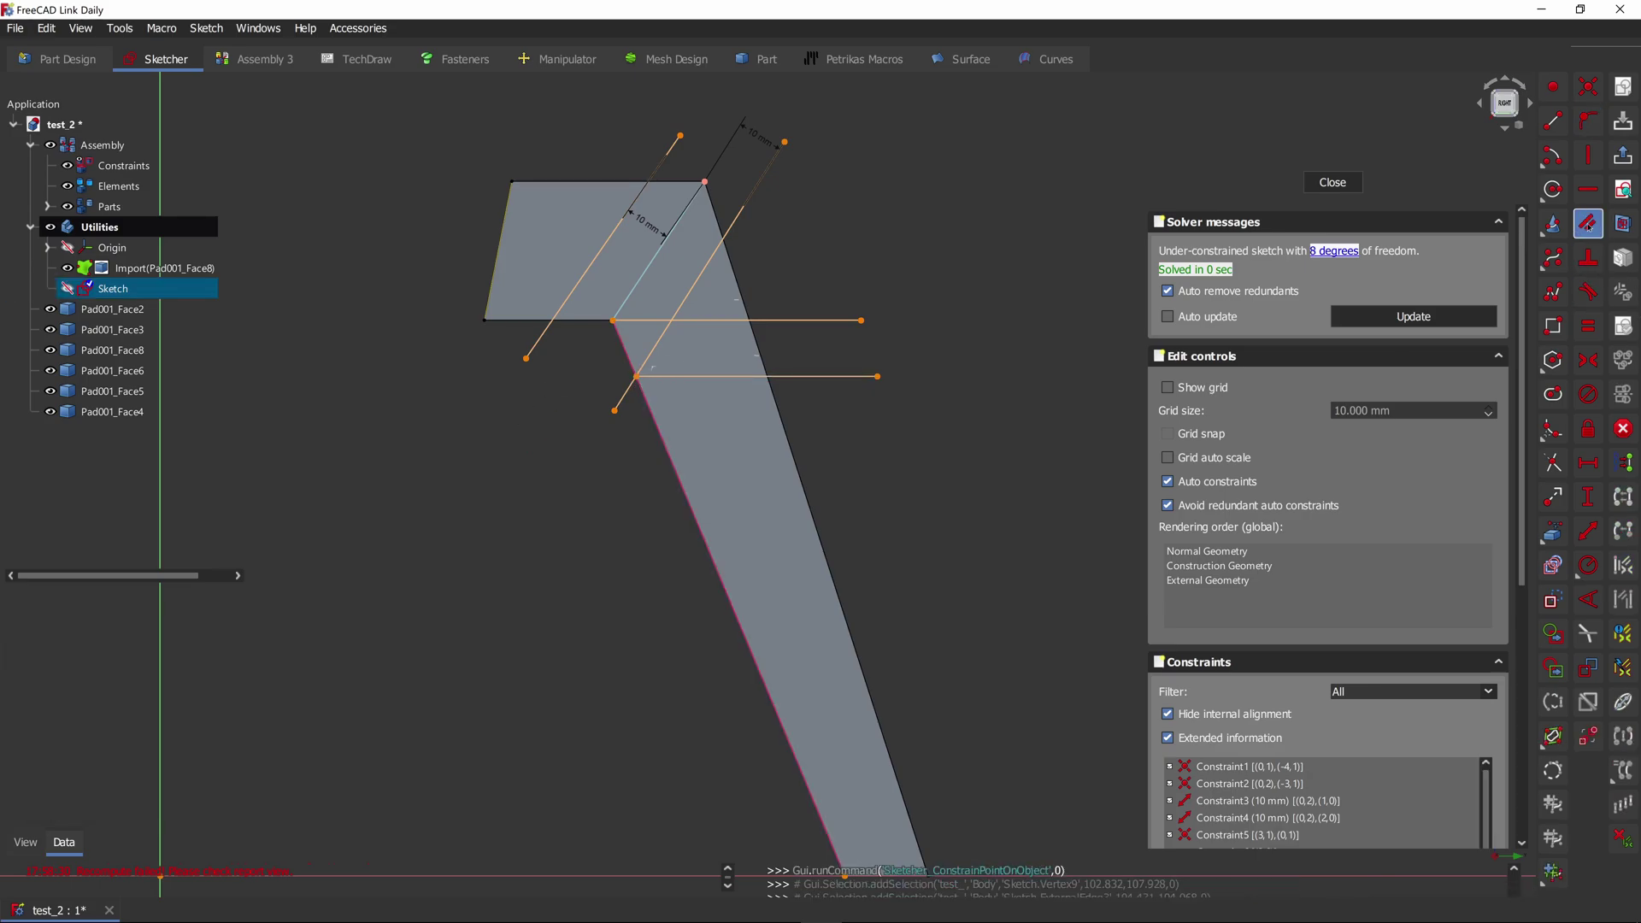
Step: Make the diagonal lines on both sides of the bend parallel to the corner line and close the sketch
left_click(1588, 223)
left_click(701, 271)
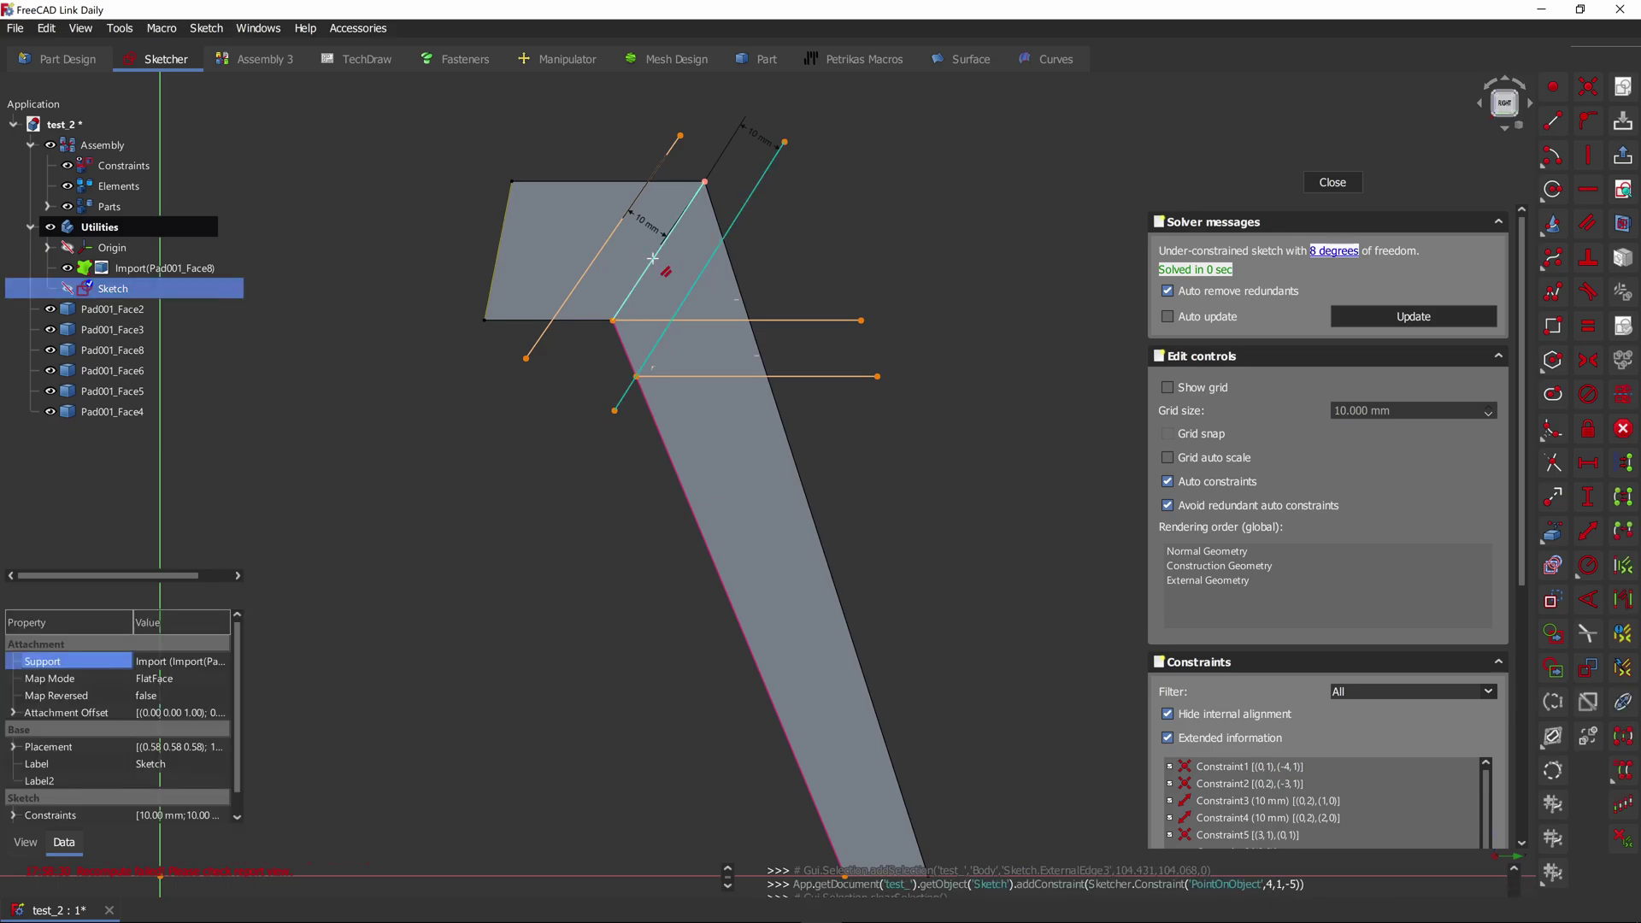
left_click(637, 280)
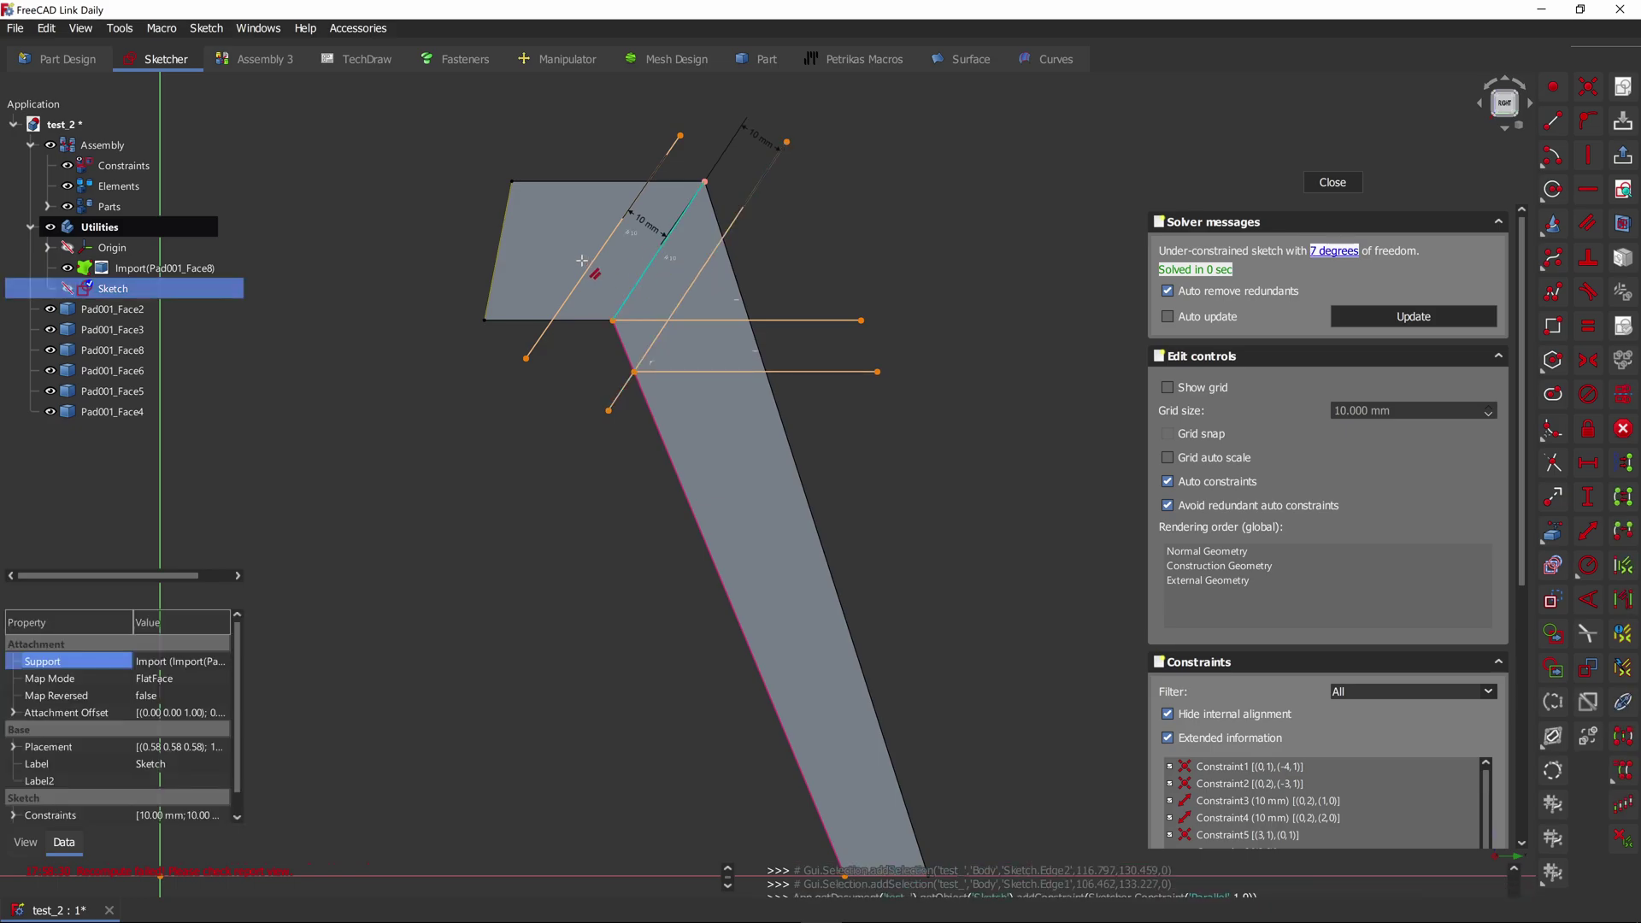
key("Escape")
scroll(923, 214, "down", 1)
key("Escape")
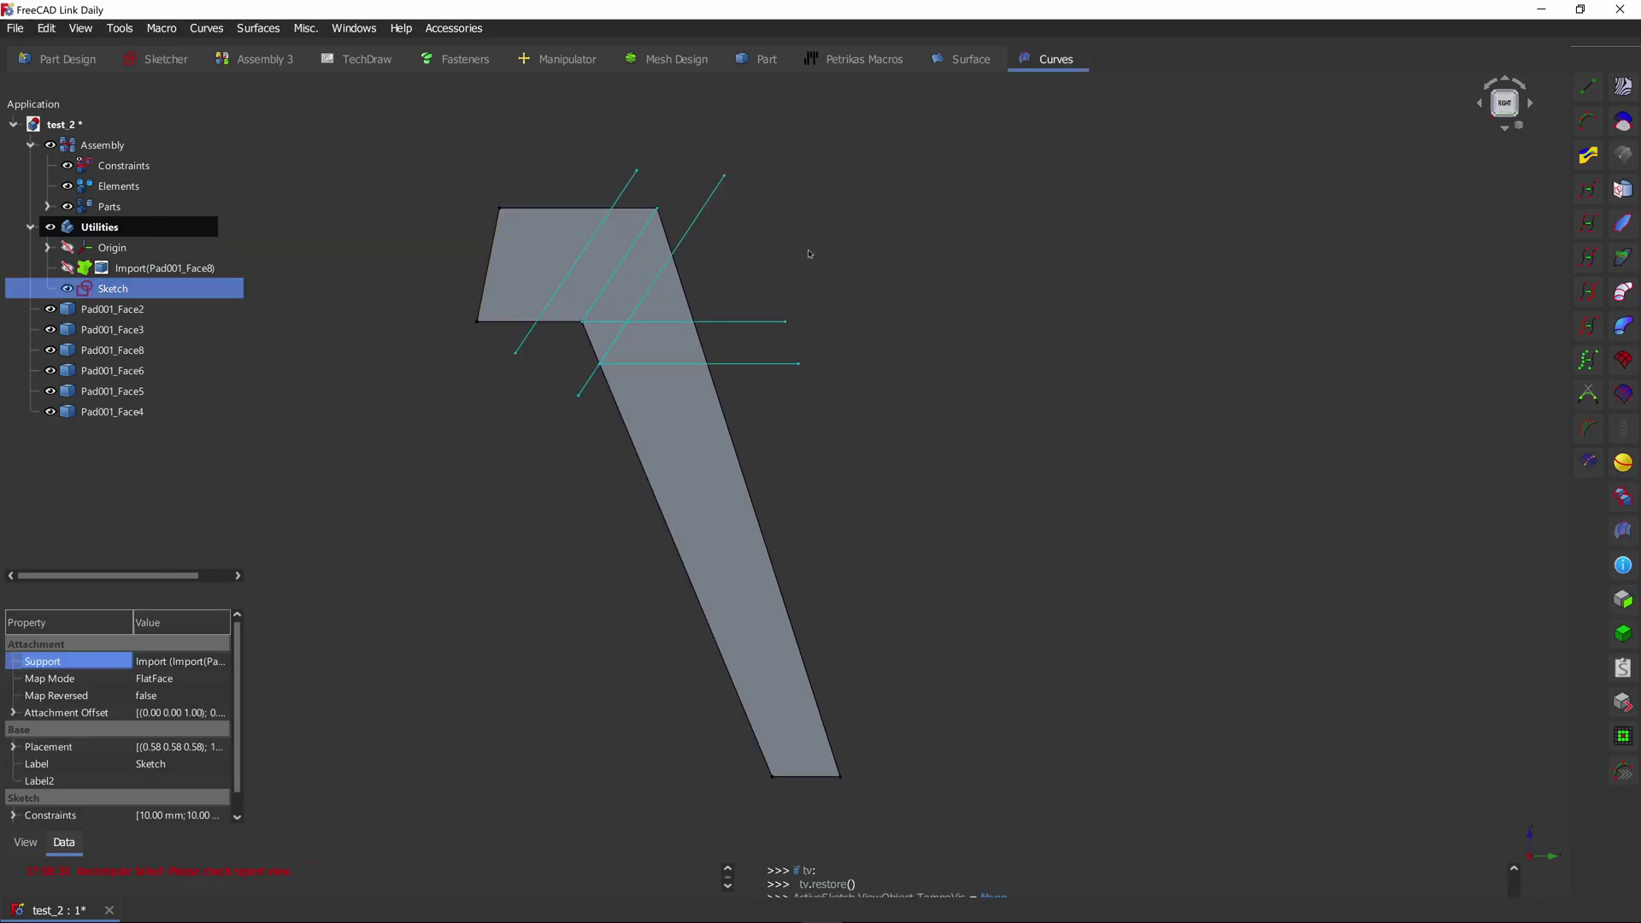
Step: Hide the Utilities body and turn the model to expose the handle's lower end face
scroll(922, 213, "up", 1)
scroll(921, 212, "down", 1)
mouse_move(921, 213)
middle_mouse_down()
mouse_move(1023, 197)
mouse_move(1059, 158)
mouse_move(1022, 171)
middle_mouse_up()
left_click(1021, 171)
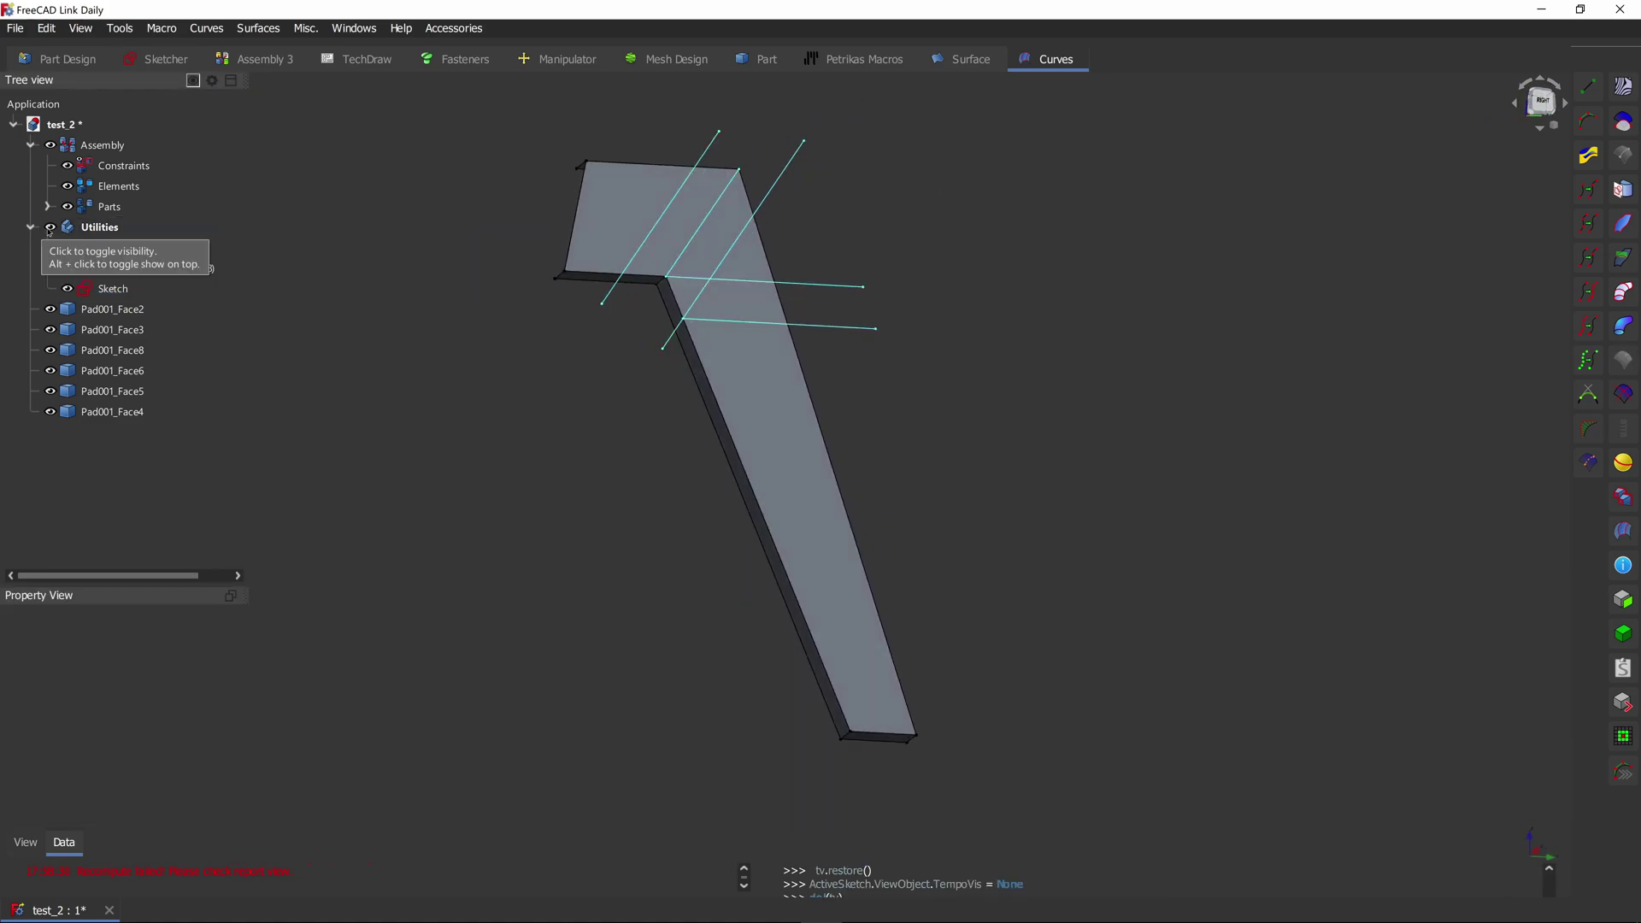
left_click(48, 232)
mouse_move(976, 624)
middle_mouse_down()
mouse_move(885, 506)
mouse_move(879, 534)
middle_mouse_up()
left_click(830, 606)
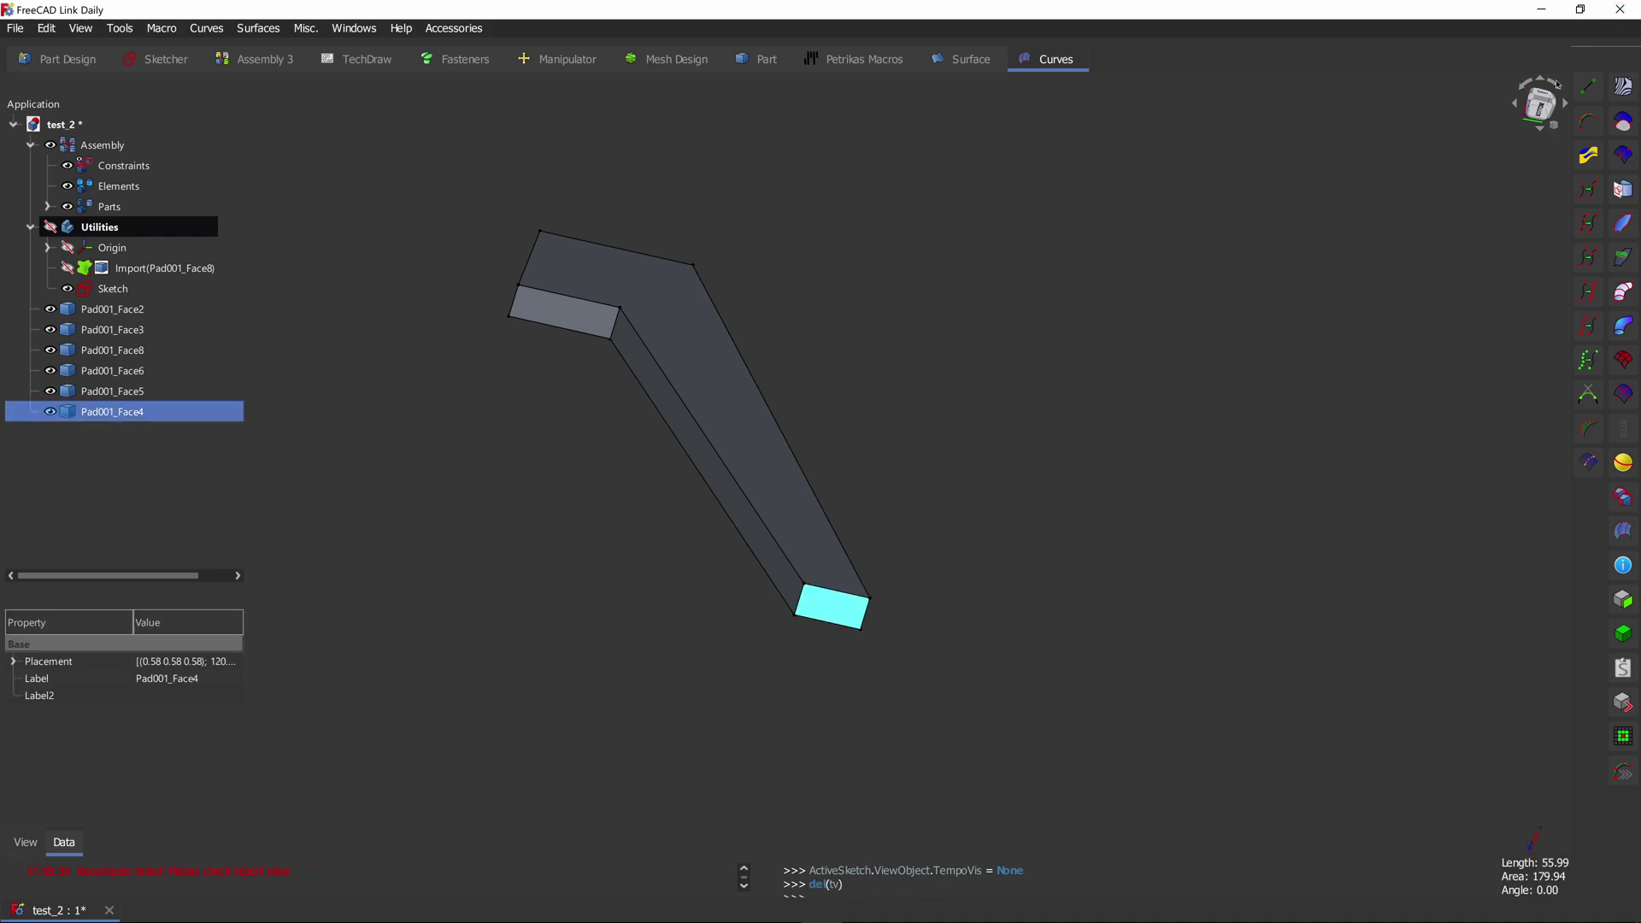
left_click(1534, 107)
middle_click_drag(573, 707, 855, 675)
Step: Create a blend curve between two adjacent edges of the handle's lower end, one from Pad001_Face3 and one from Pad001_Face8
left_click(810, 624)
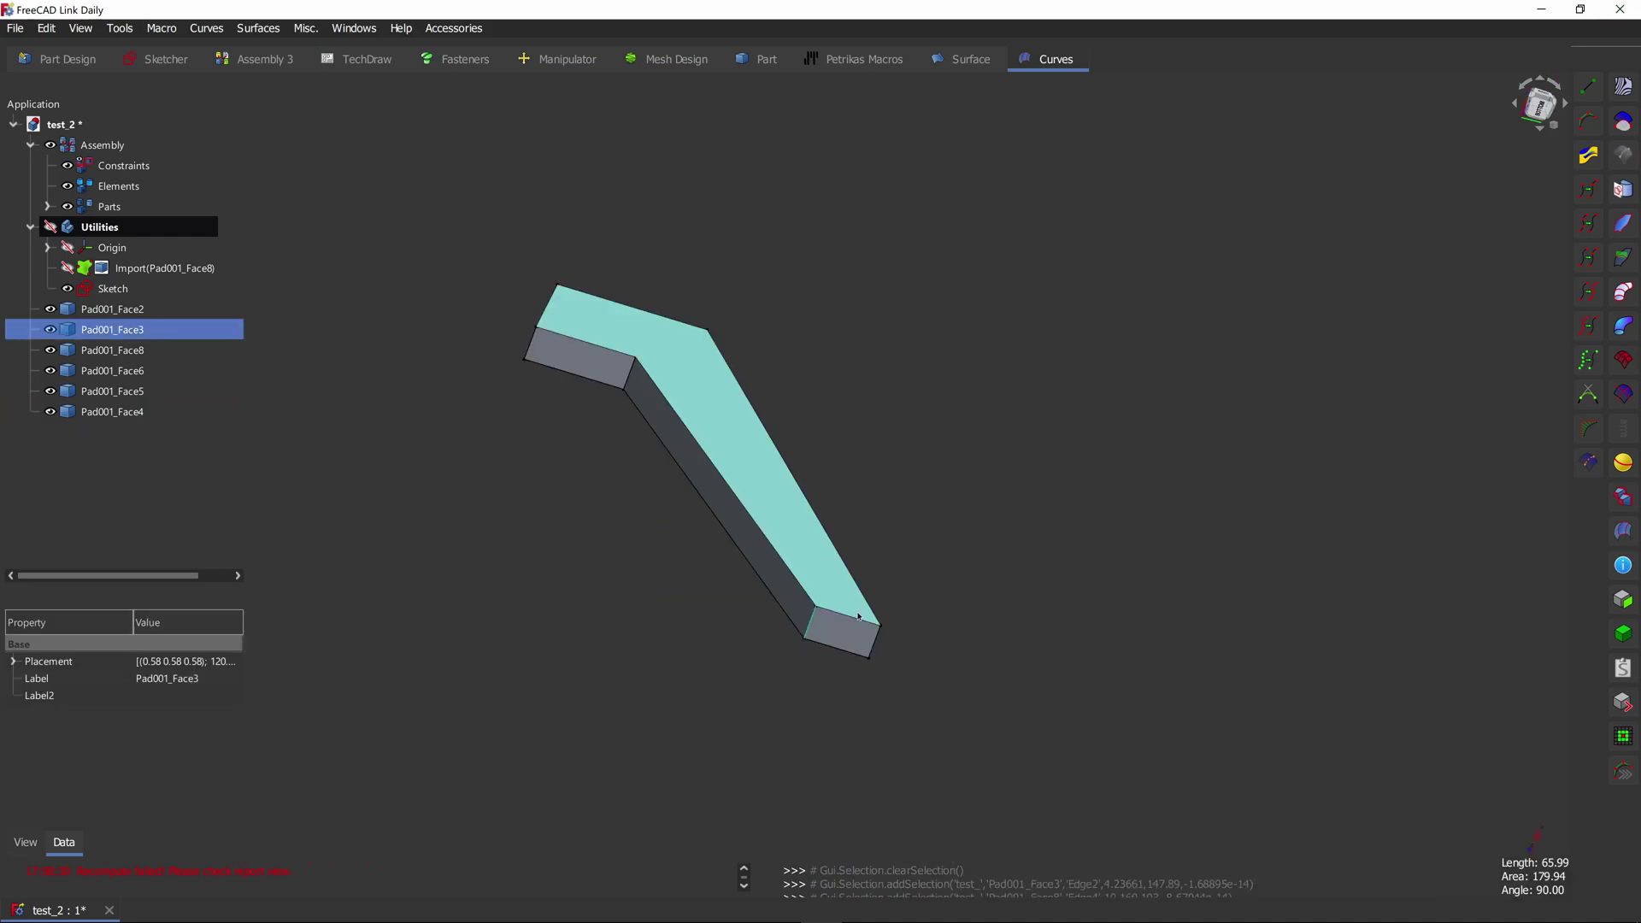
left_click(858, 620, "ctrl")
left_click(858, 621, "ctrl")
left_click(1589, 394)
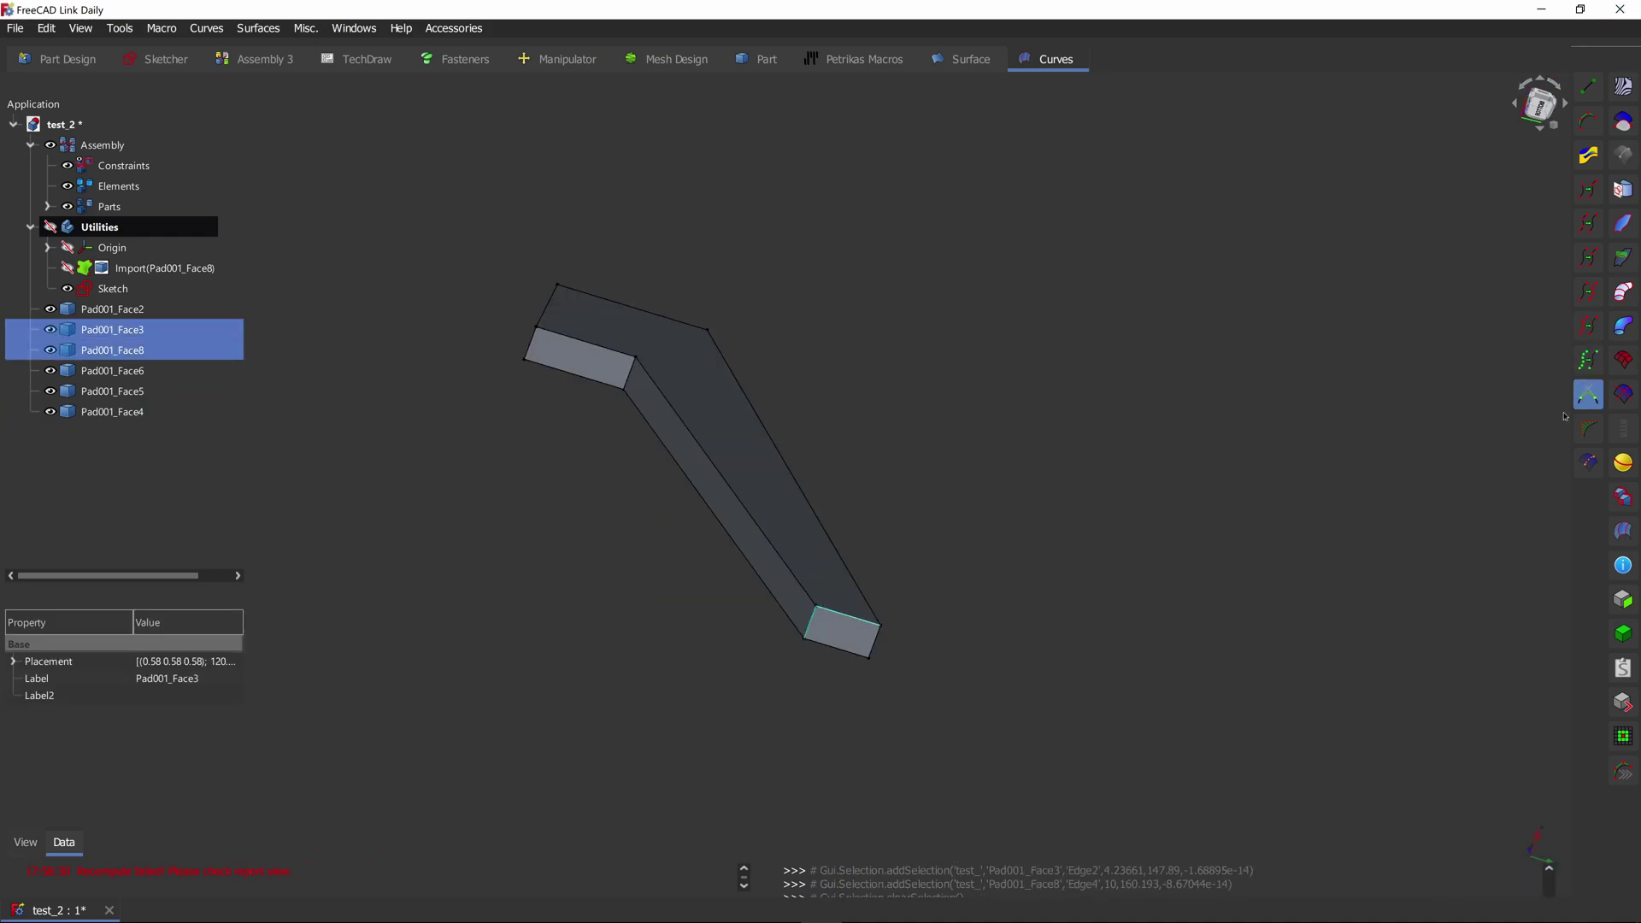
scroll(803, 676, "up", 2)
scroll(804, 675, "up", 2)
left_click(832, 492)
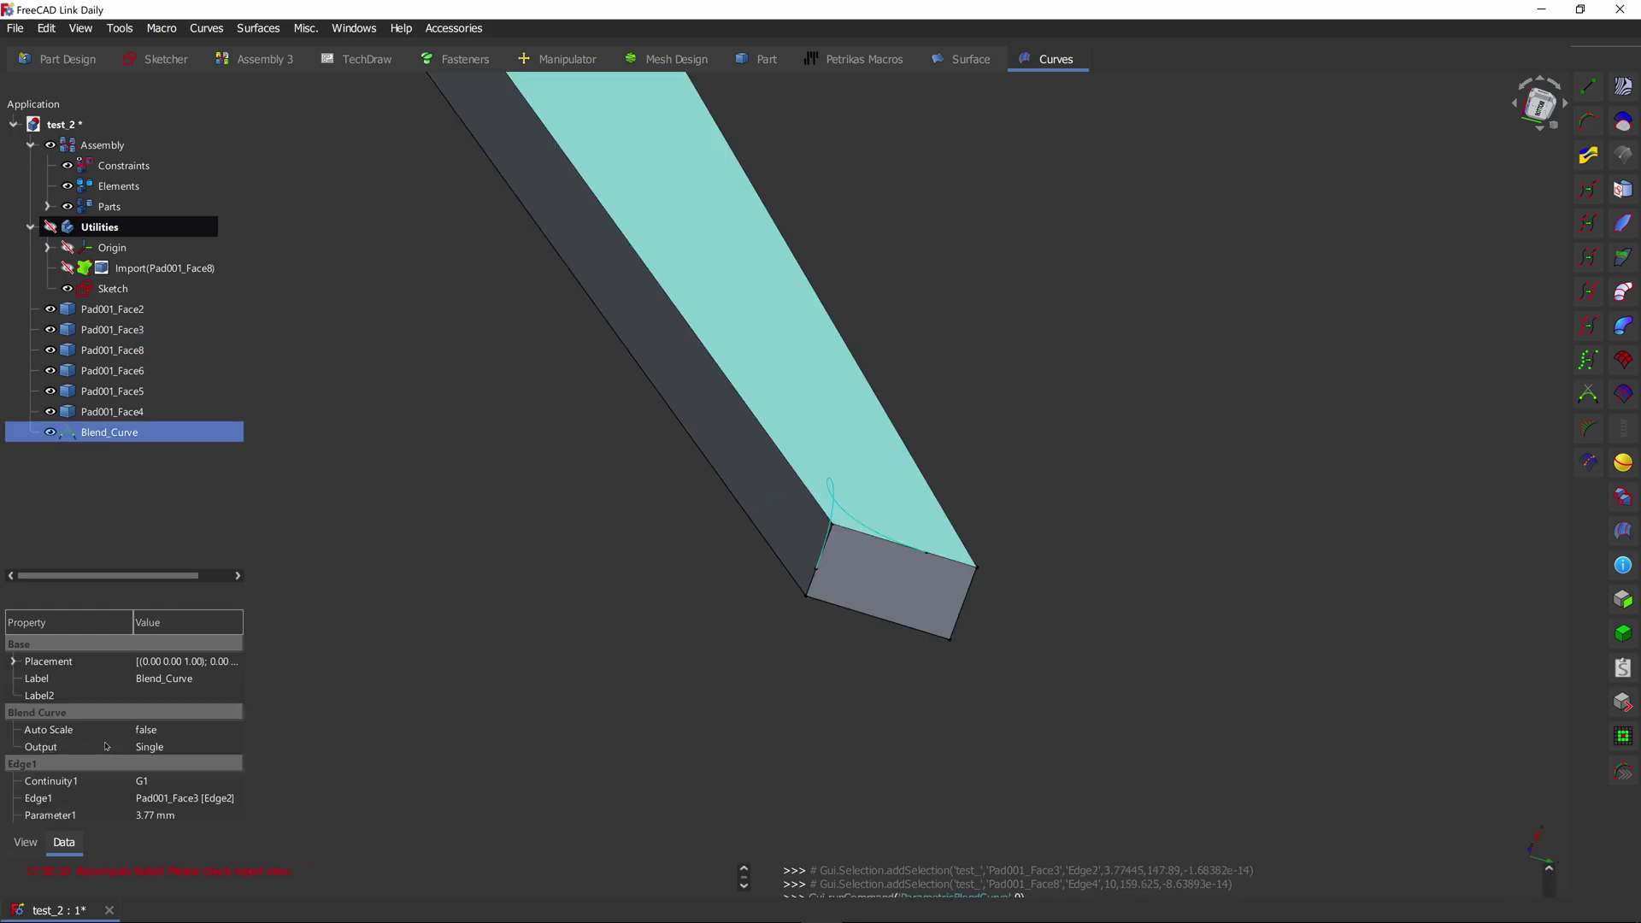
Step: Set the blend curve's Auto Scale to true and both of its continuities to G4
left_click(163, 731)
left_click(163, 731)
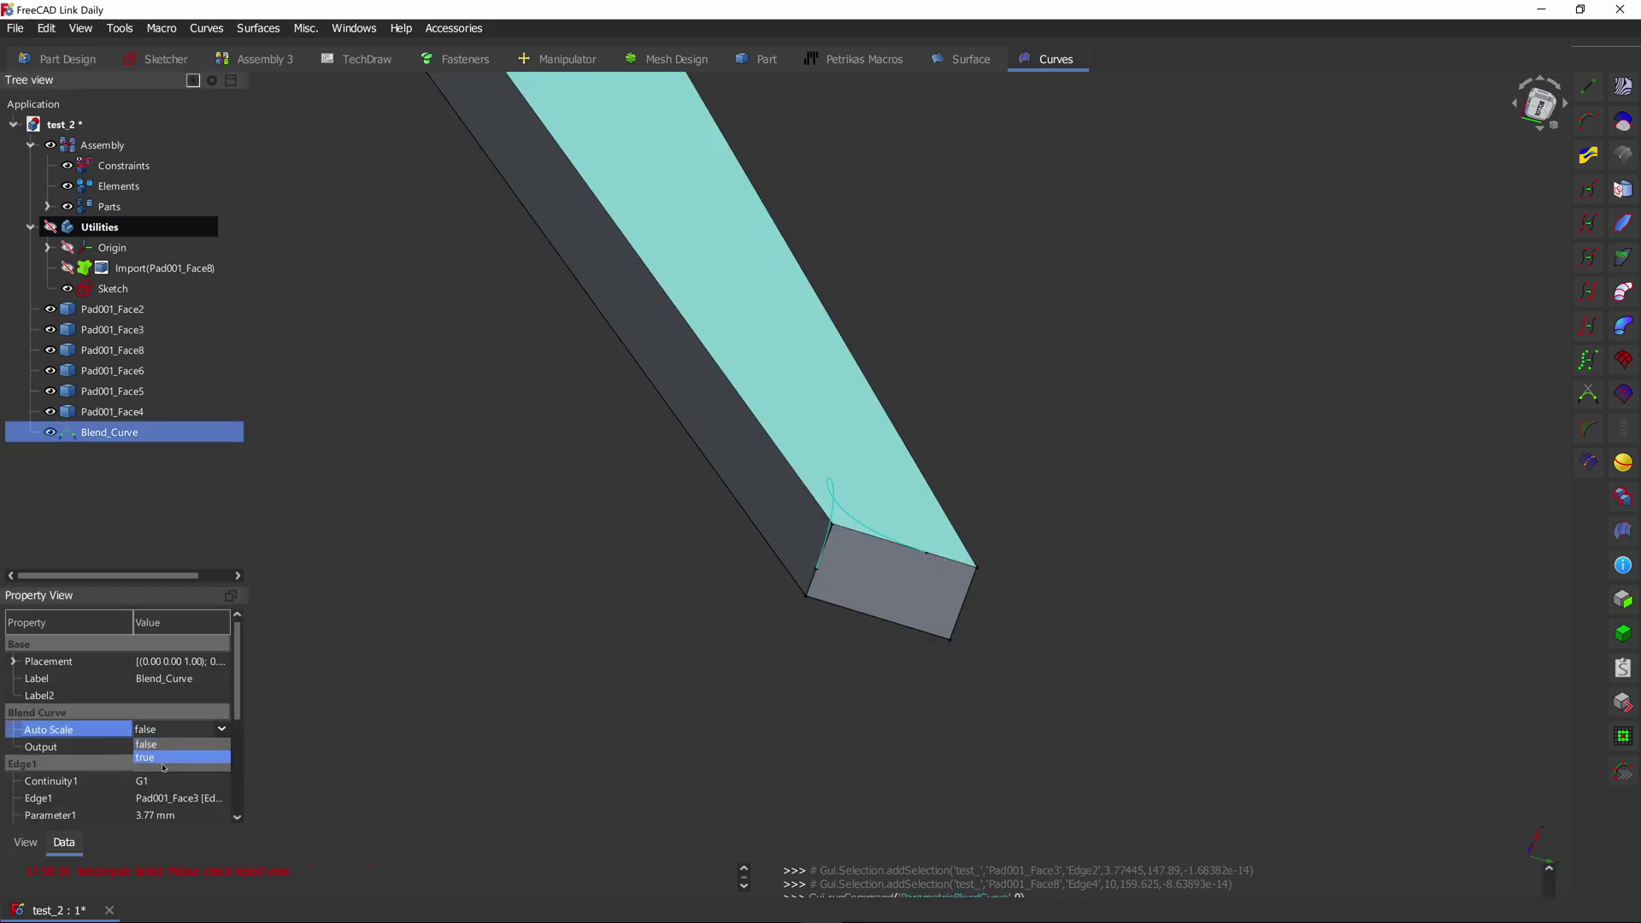
left_click(171, 764)
left_click(161, 783)
scroll(160, 783, "down", 2)
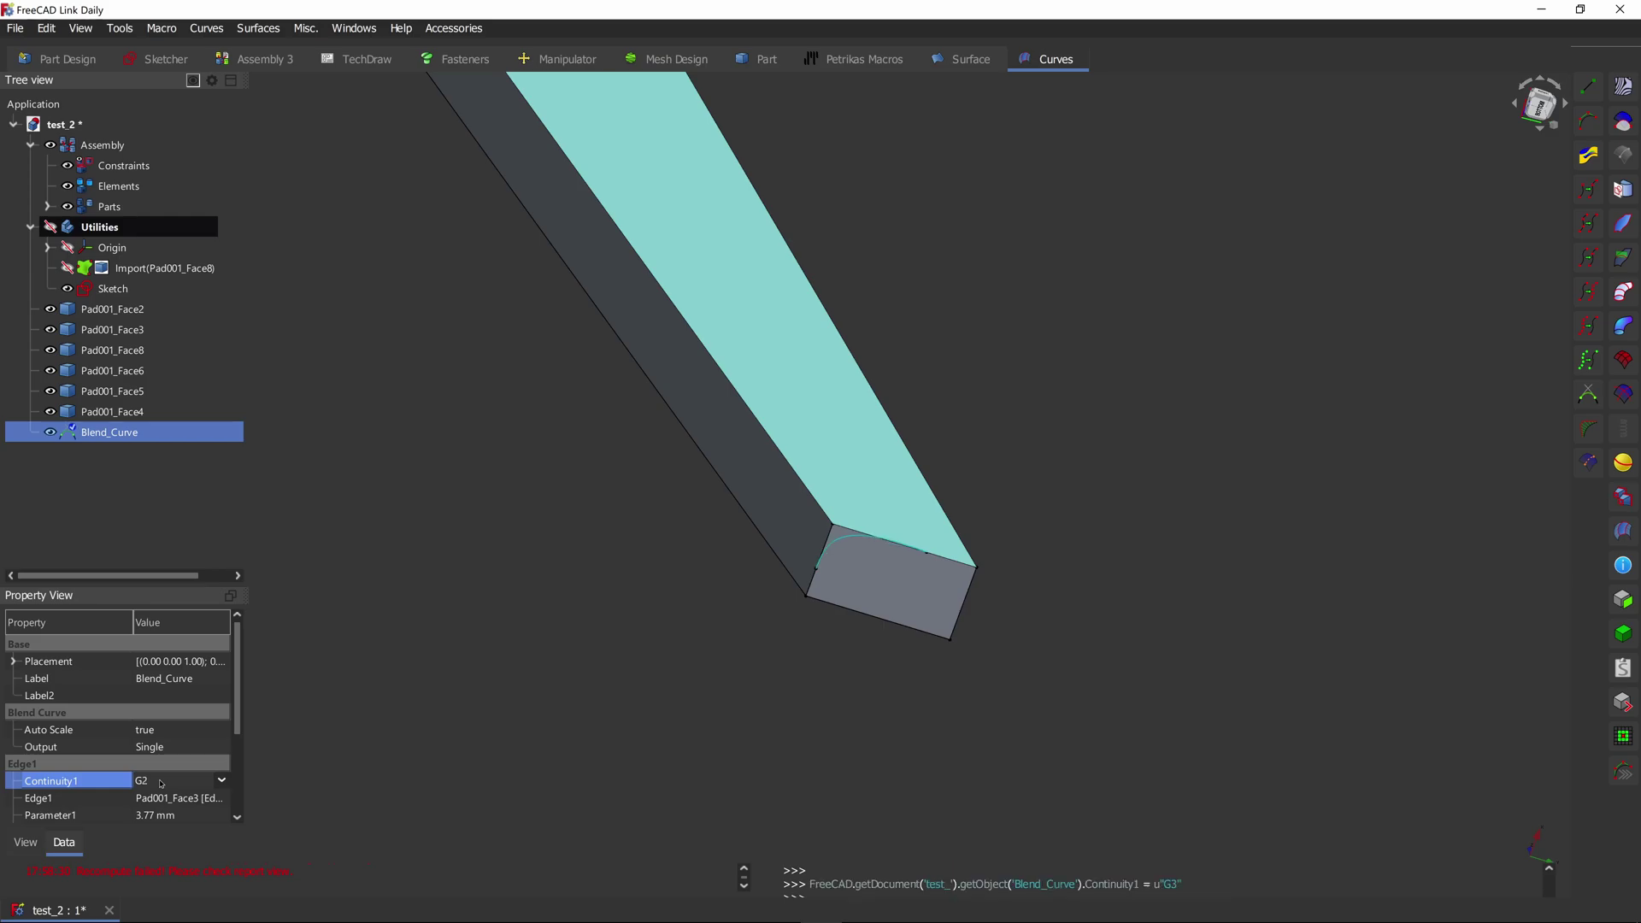
scroll(241, 702, "down", 2)
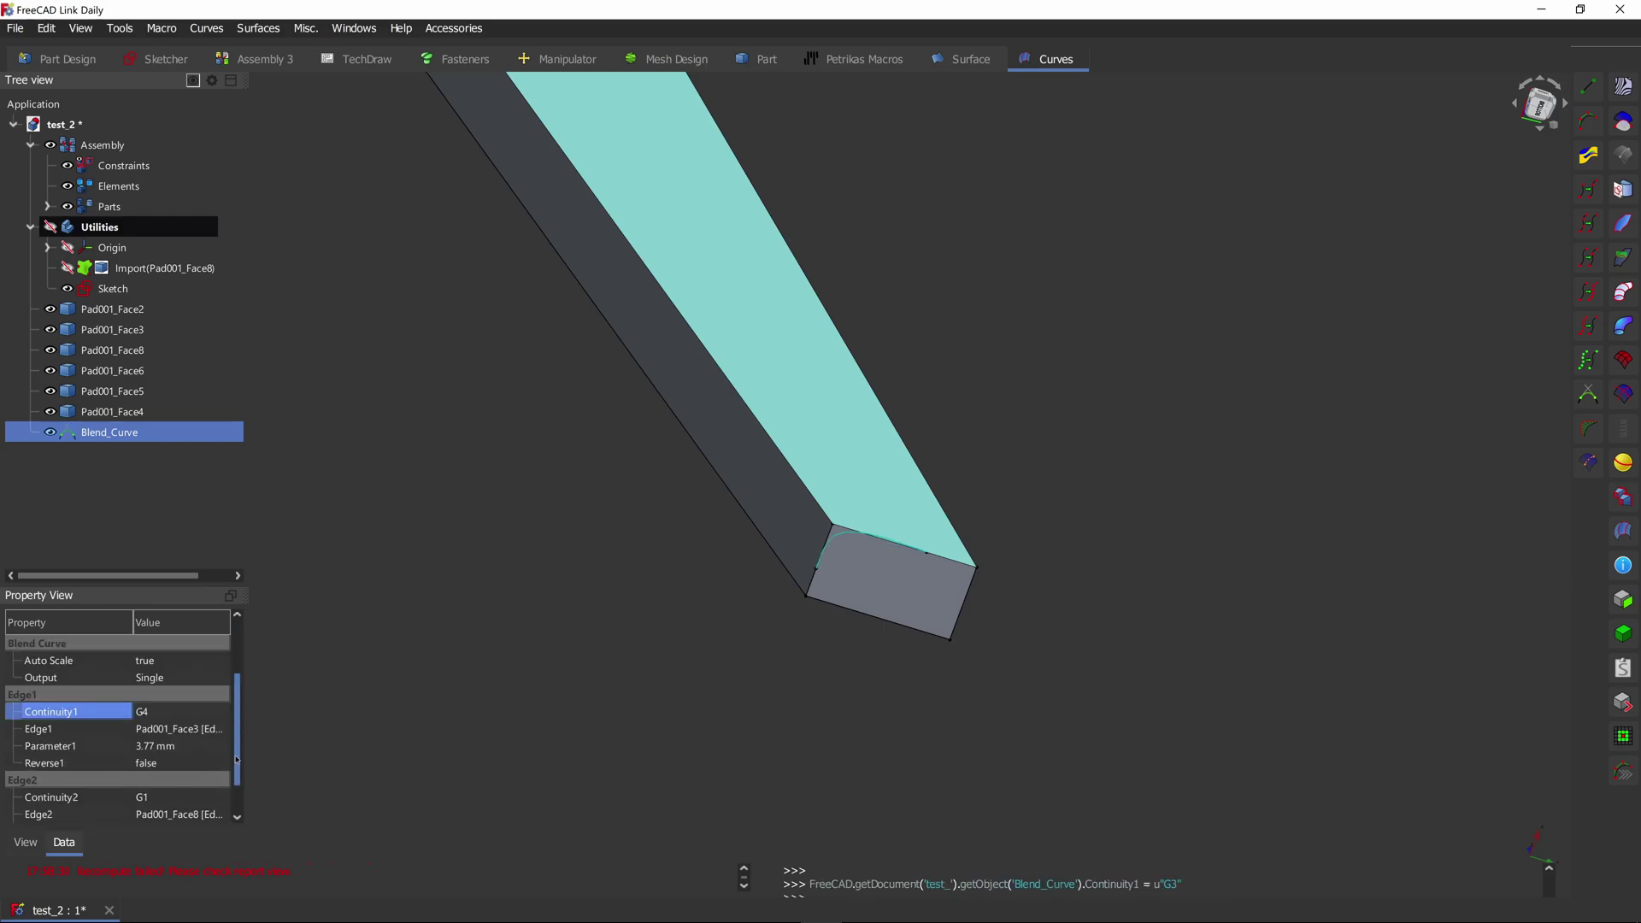
left_click(163, 763)
left_click(155, 763)
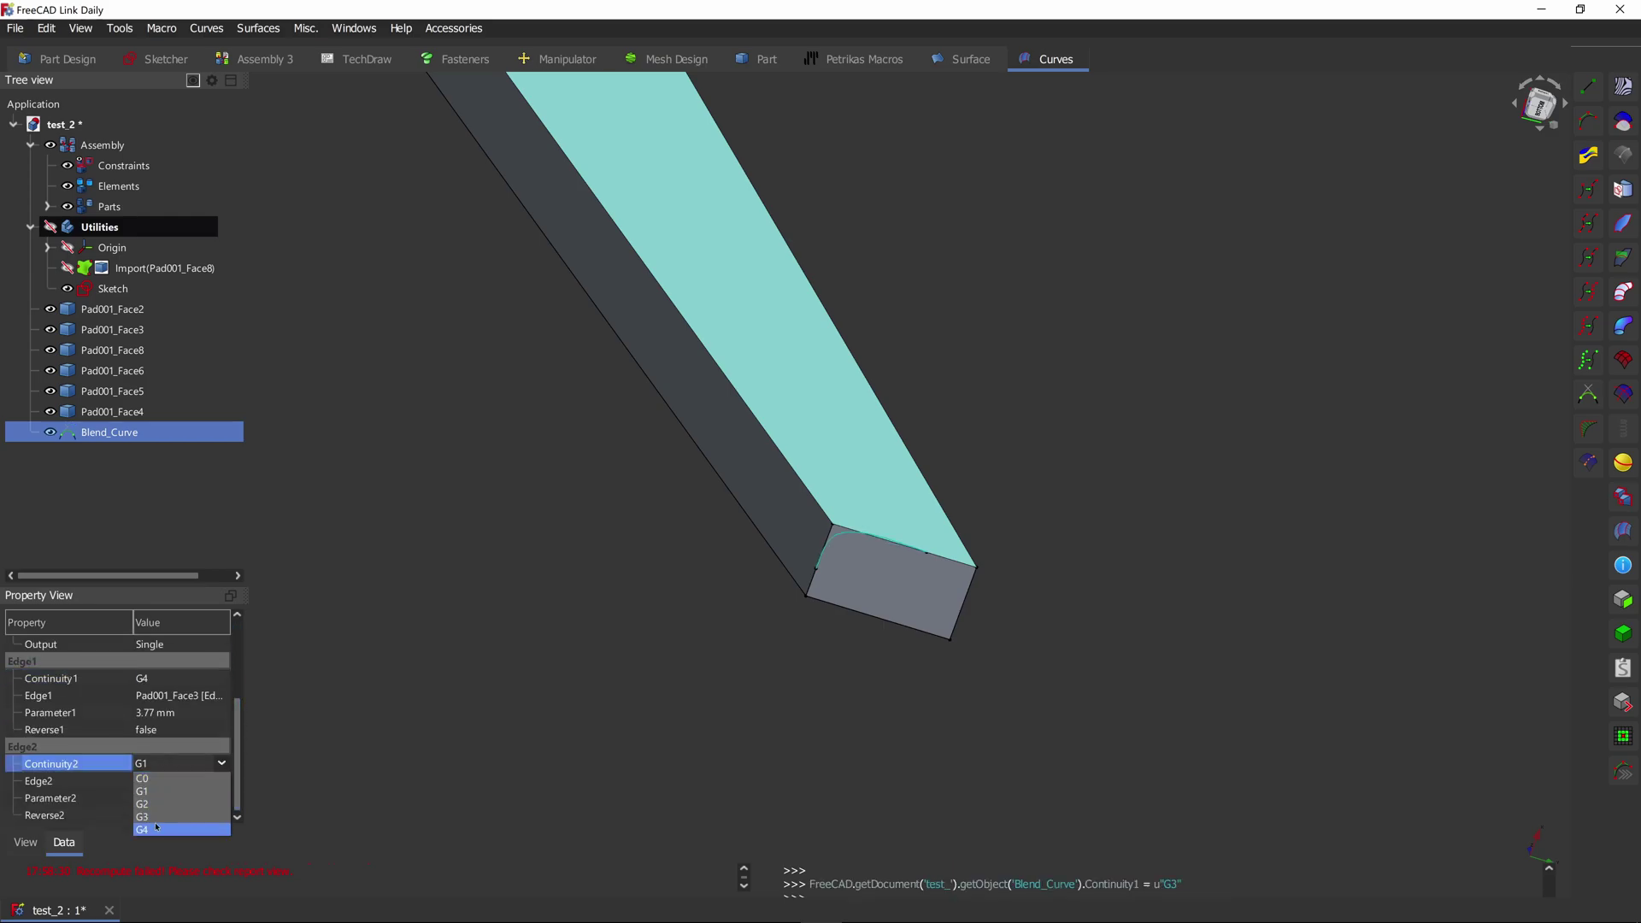
left_click(156, 828)
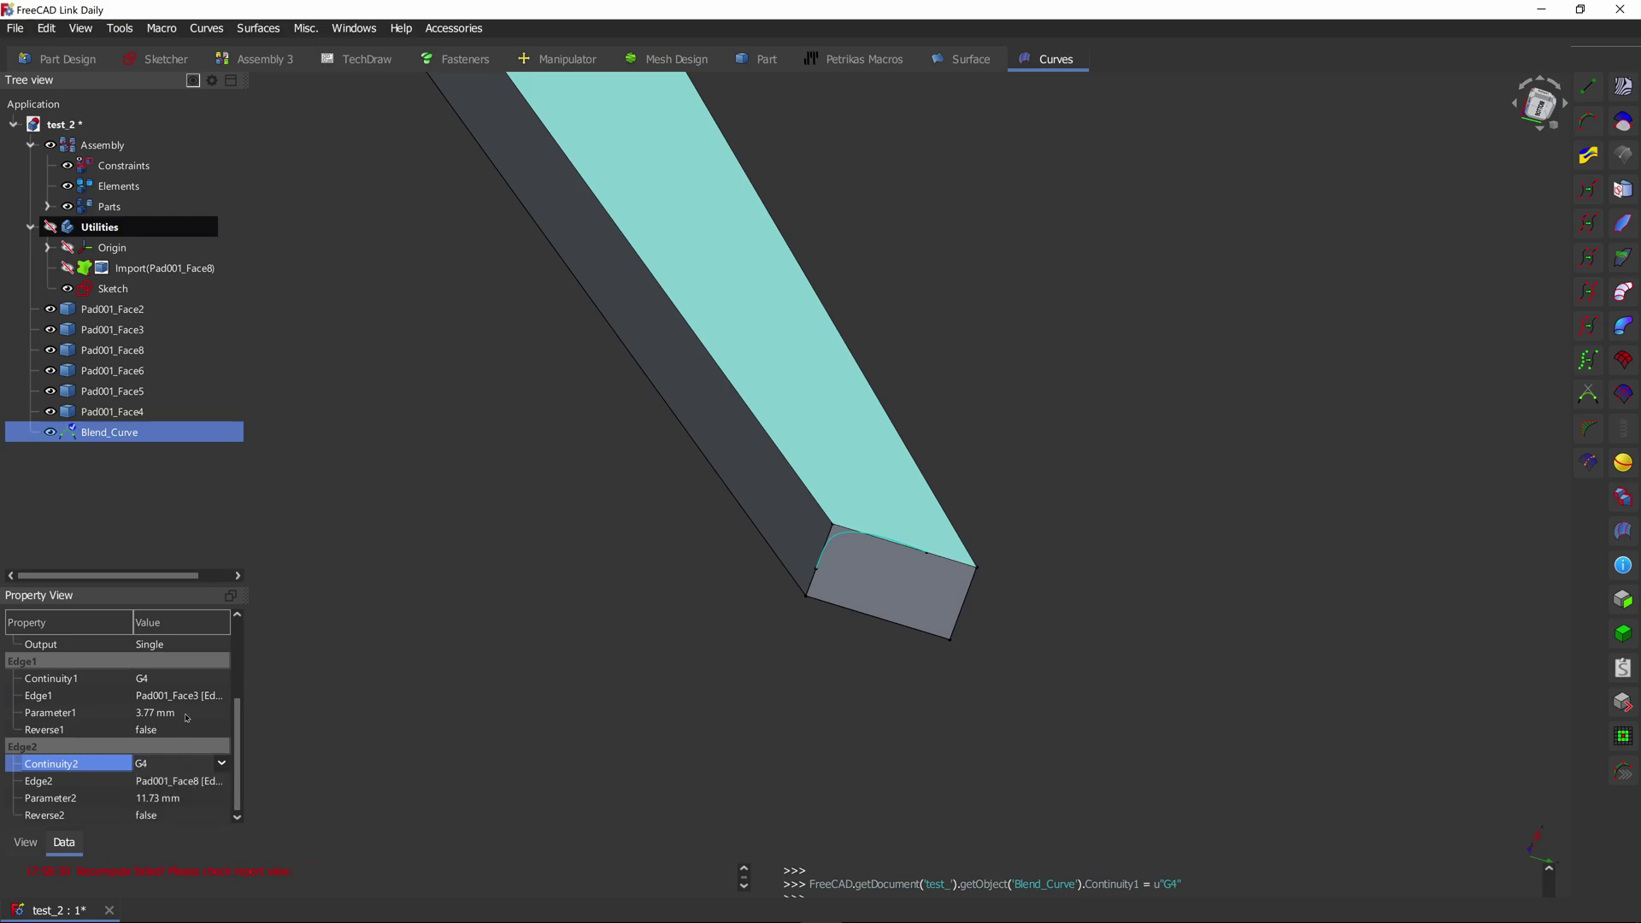
Step: Set the blend curve's Parameter1 to 2.77 mm
left_click(156, 712)
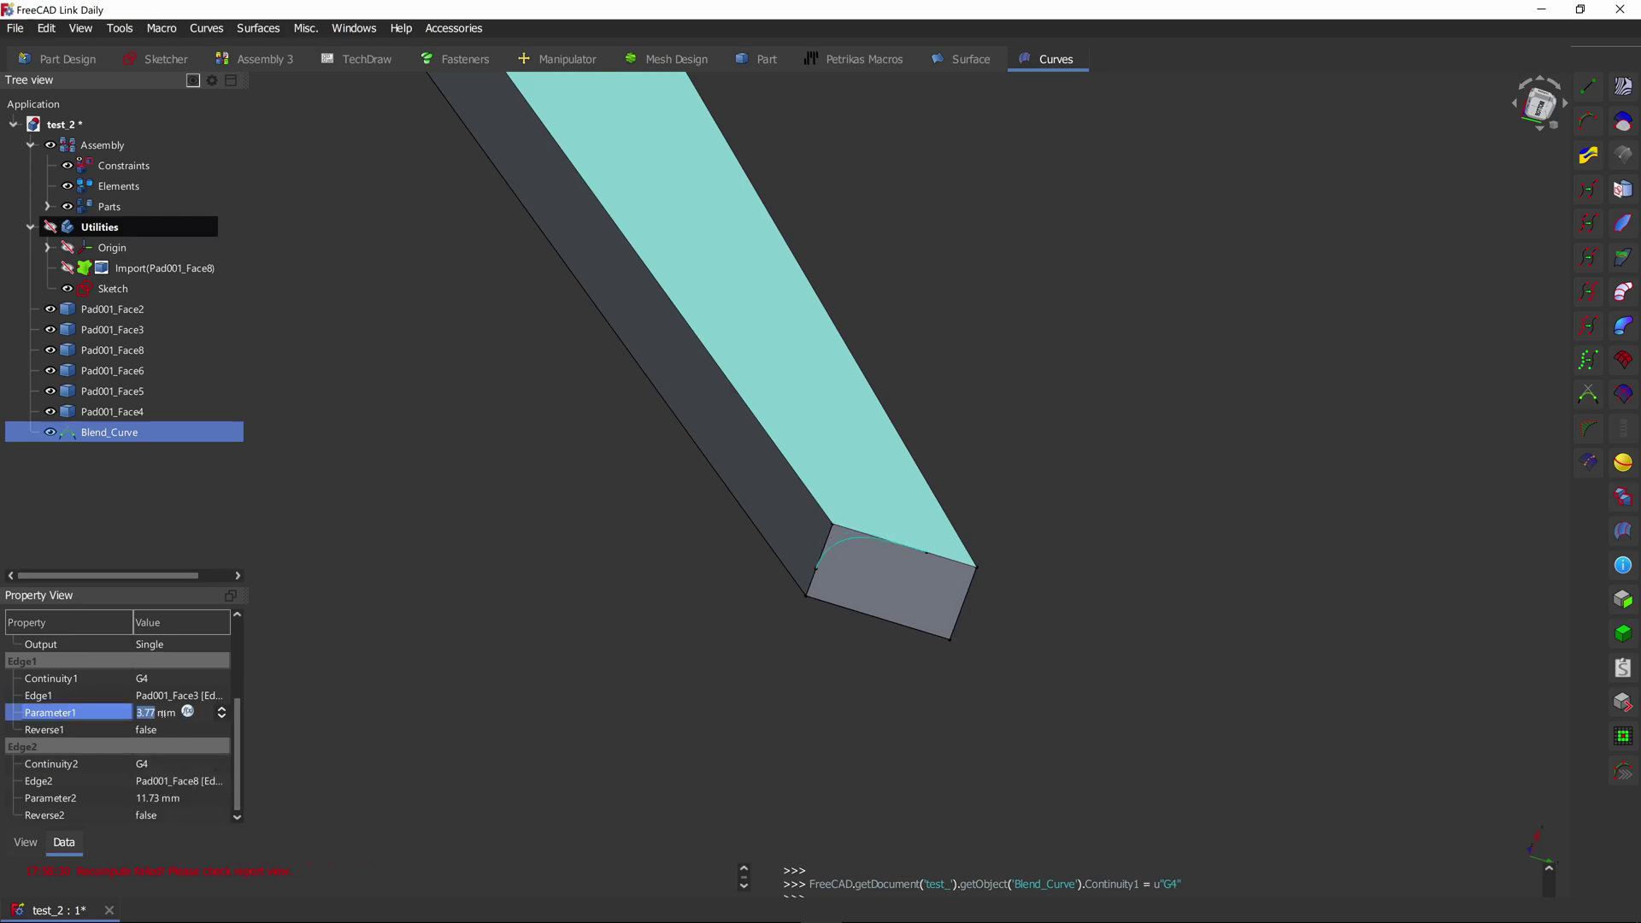
scroll(157, 712, "down", 1)
left_click(358, 725)
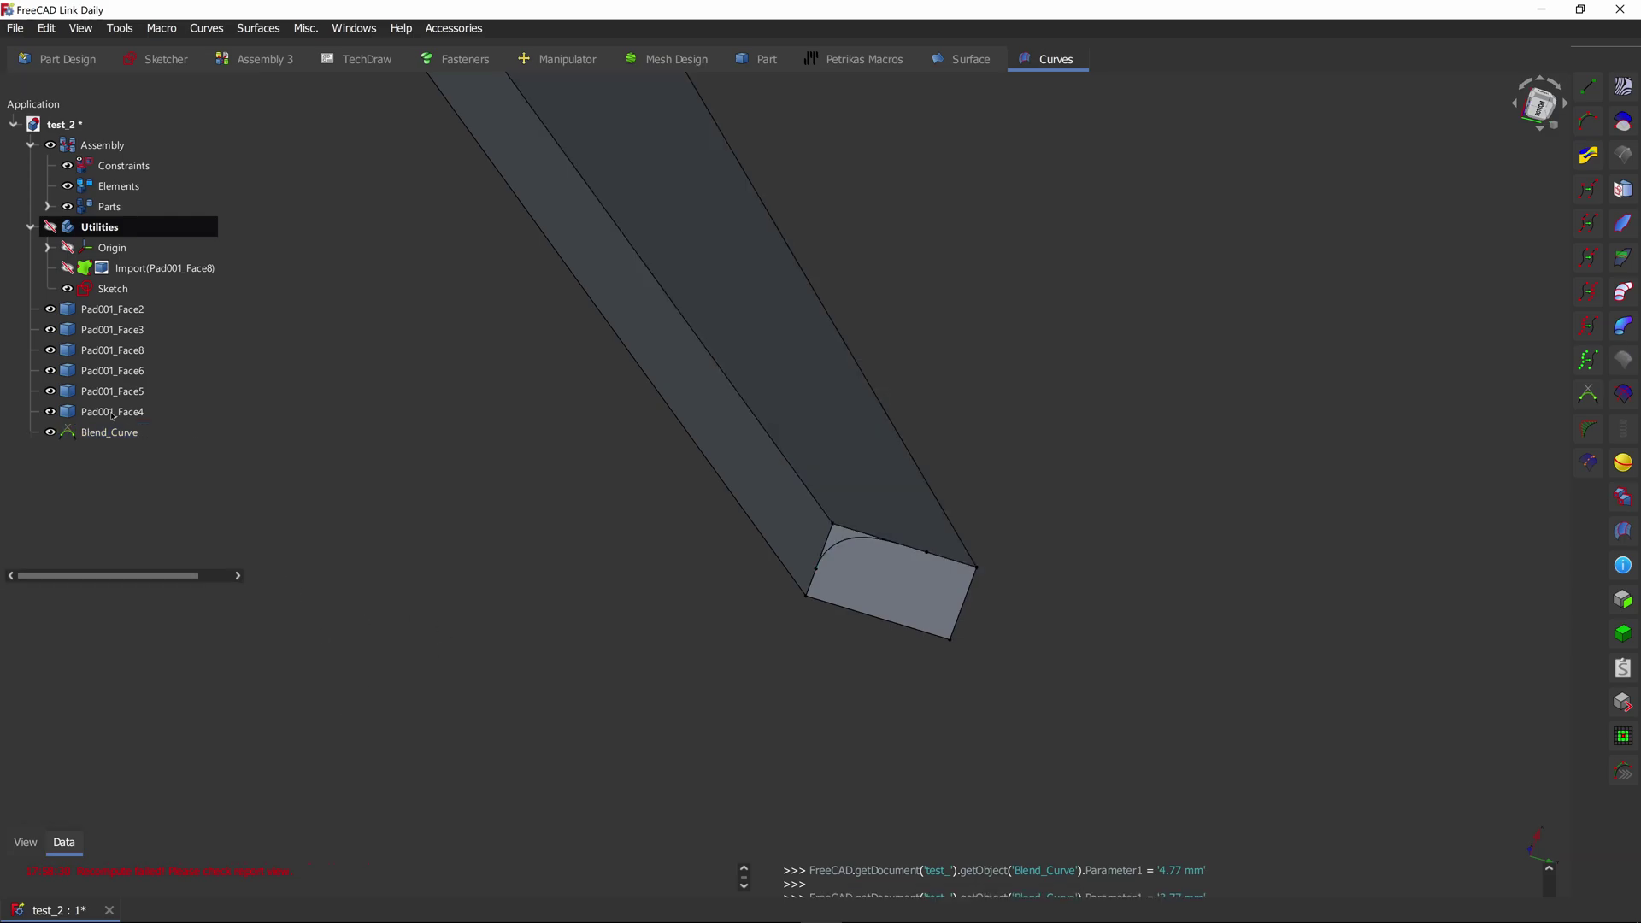
left_click(109, 432)
left_click(179, 800)
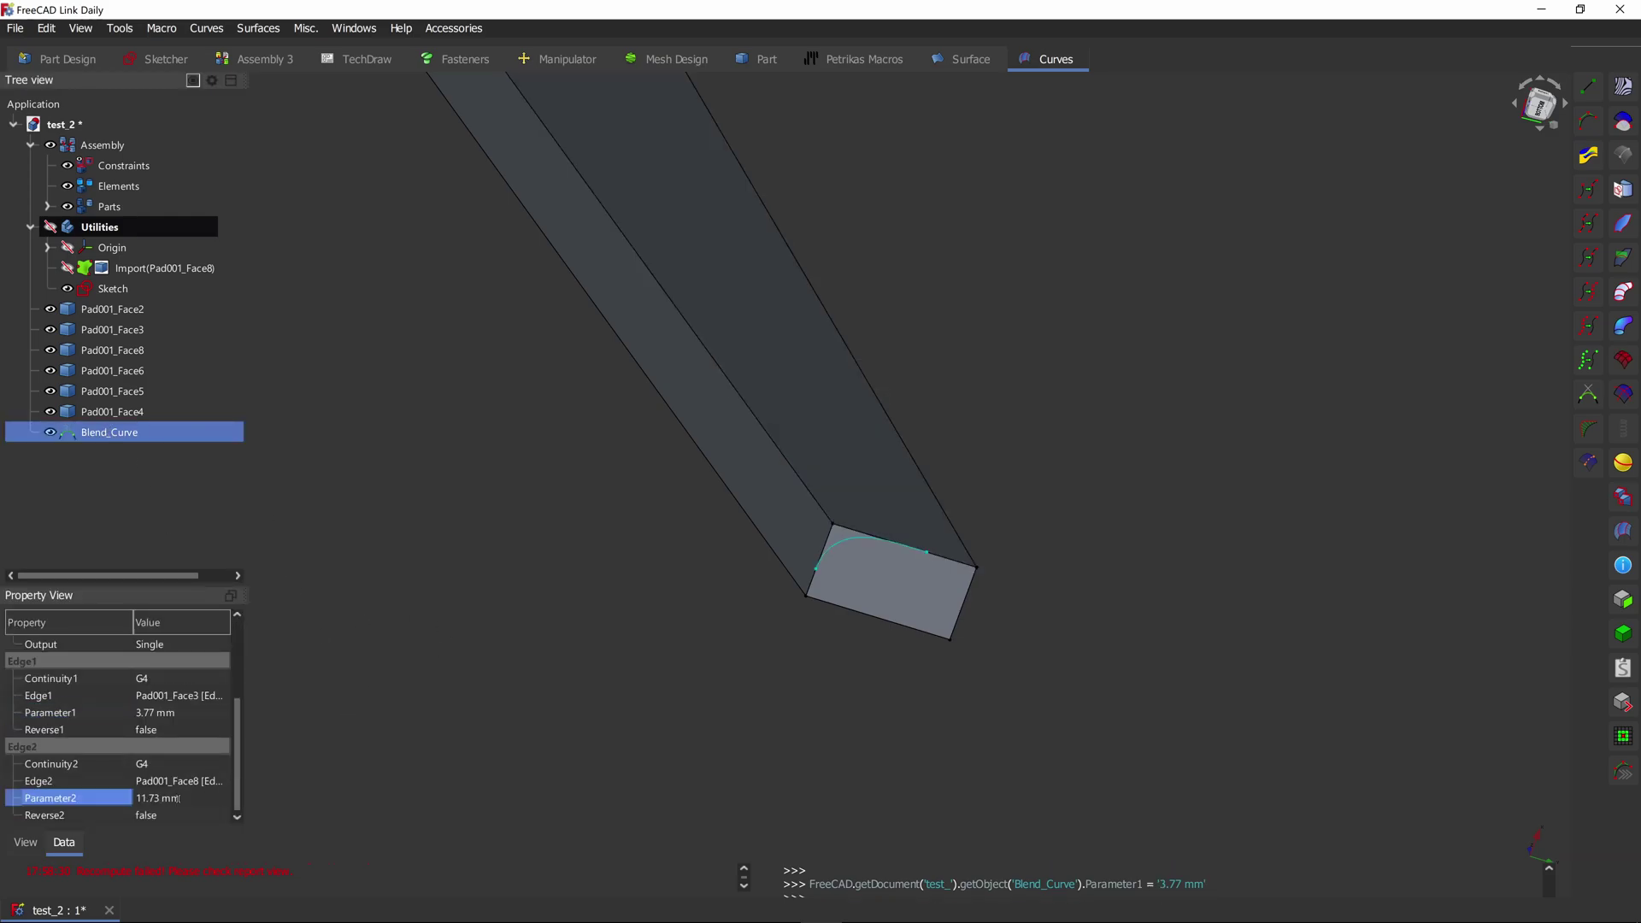
scroll(178, 800, "up", 1)
left_click(177, 713)
left_click(824, 633)
scroll(891, 563, "up", 2)
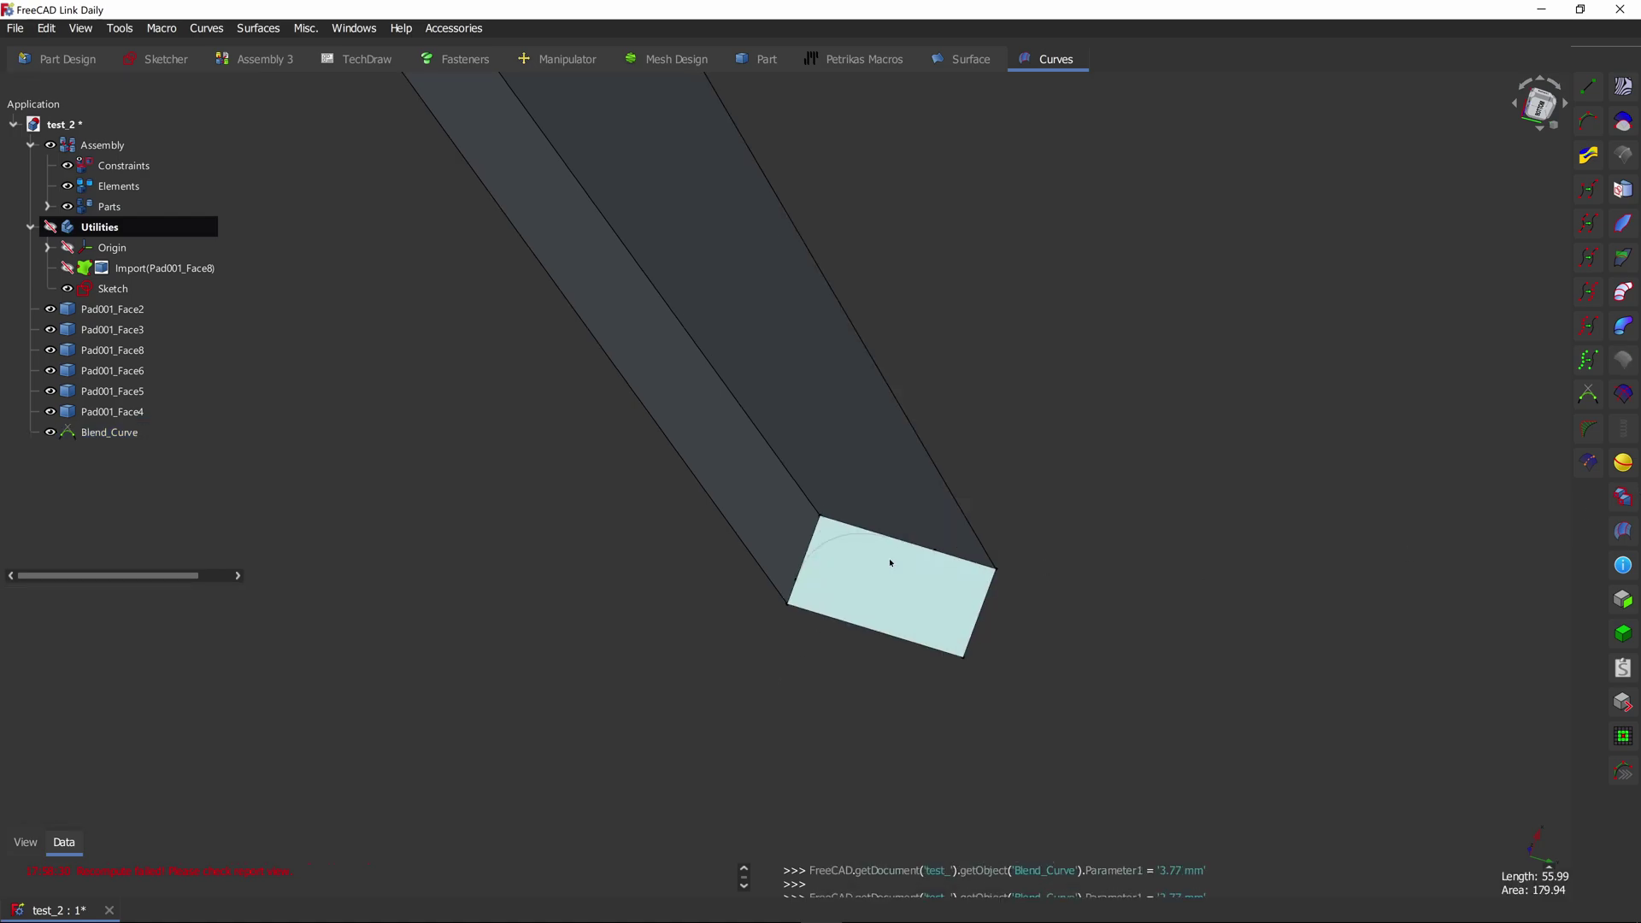
Step: Try to trim the handle's lower end face, Pad001_Face4, with the blend curve from the bottom view, and undo the trims
left_click(1542, 108)
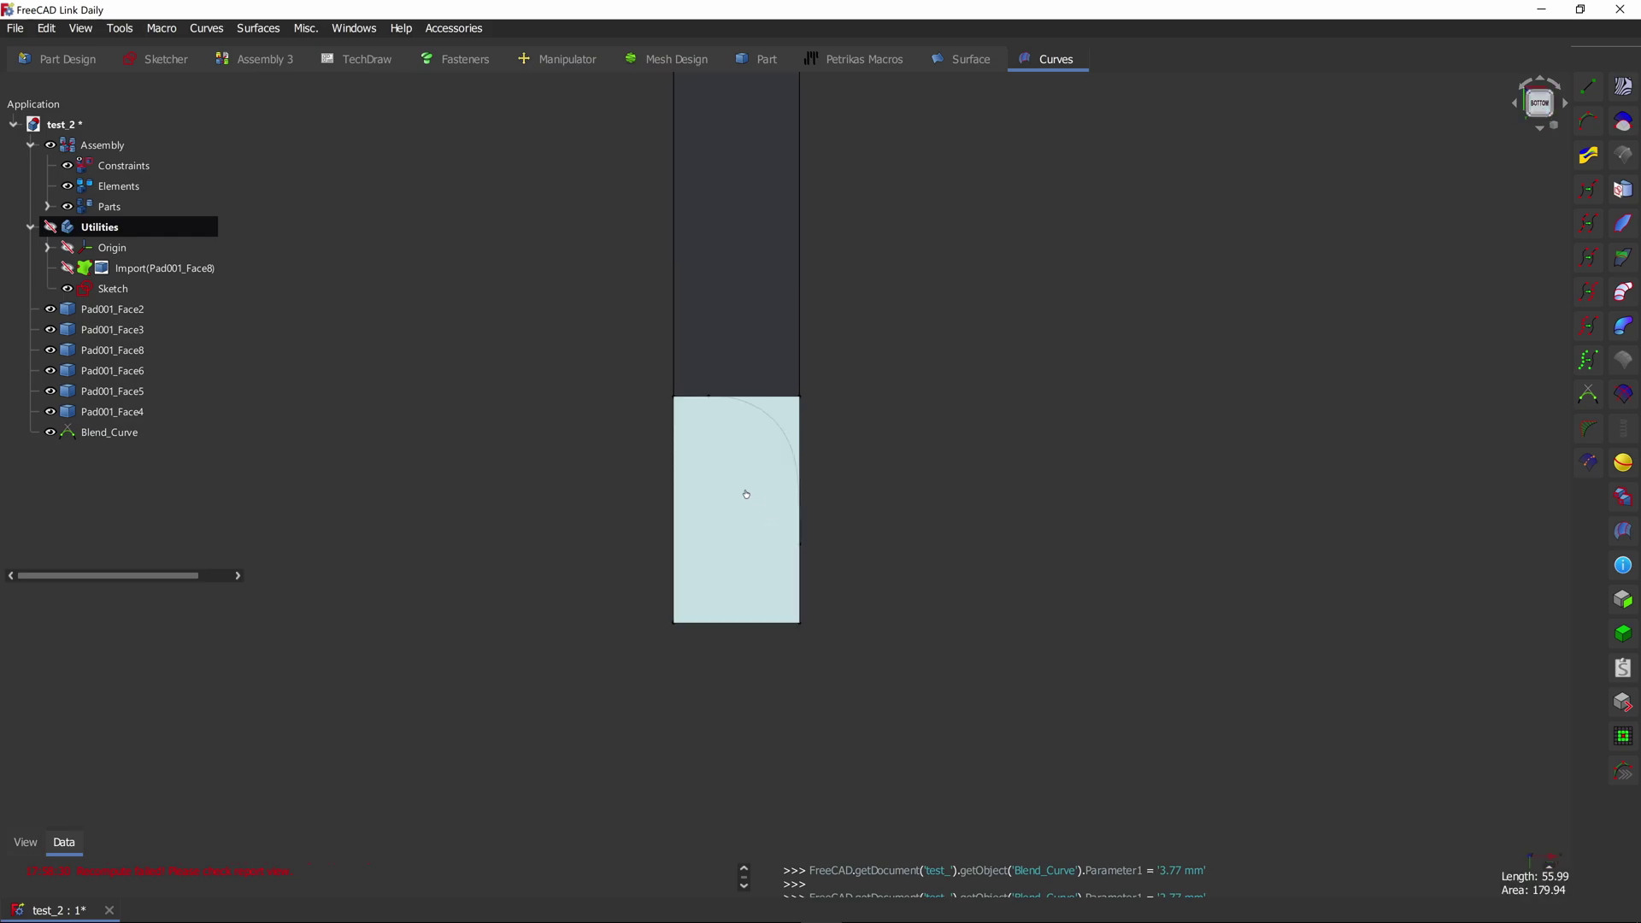
left_click(735, 432)
left_click(799, 418, "ctrl")
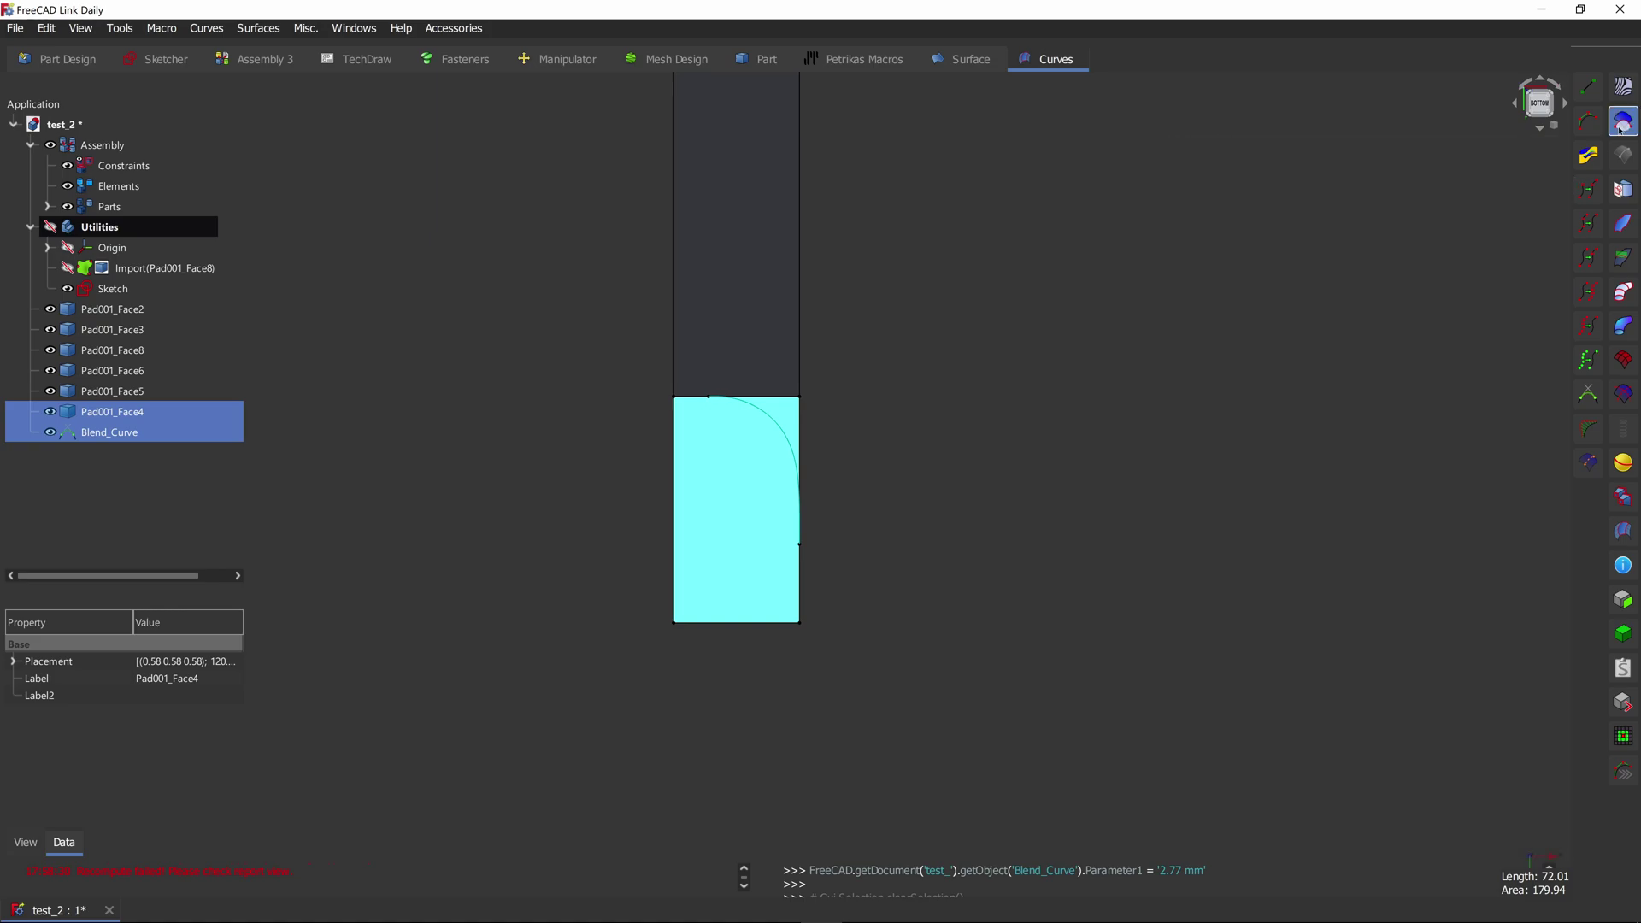
left_click(1623, 122)
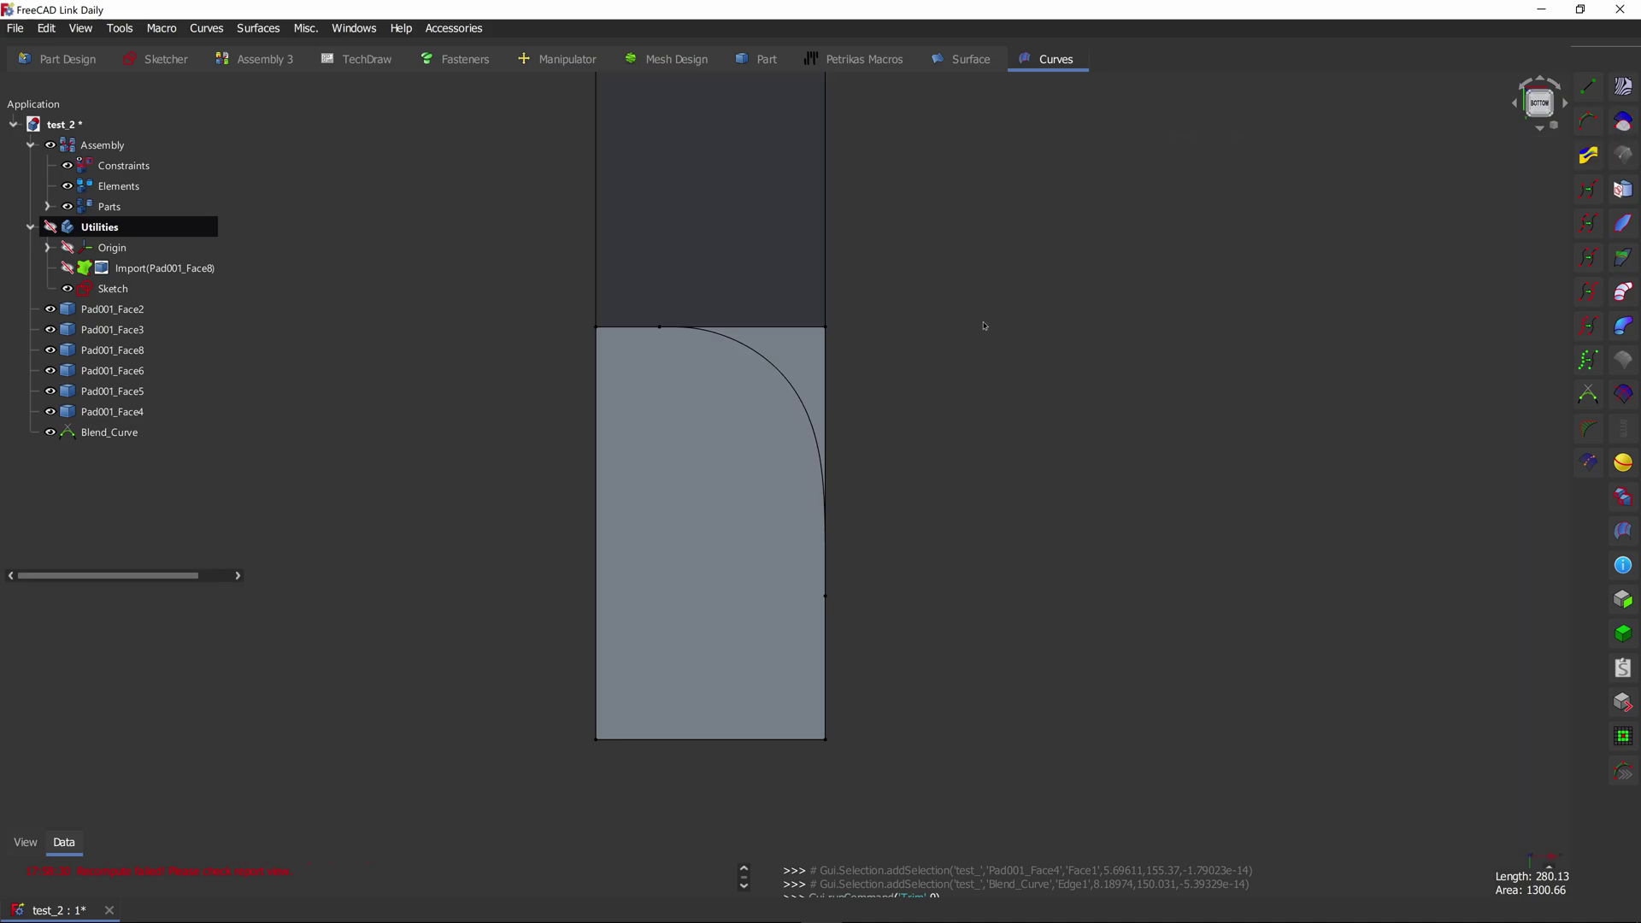
left_click(792, 374)
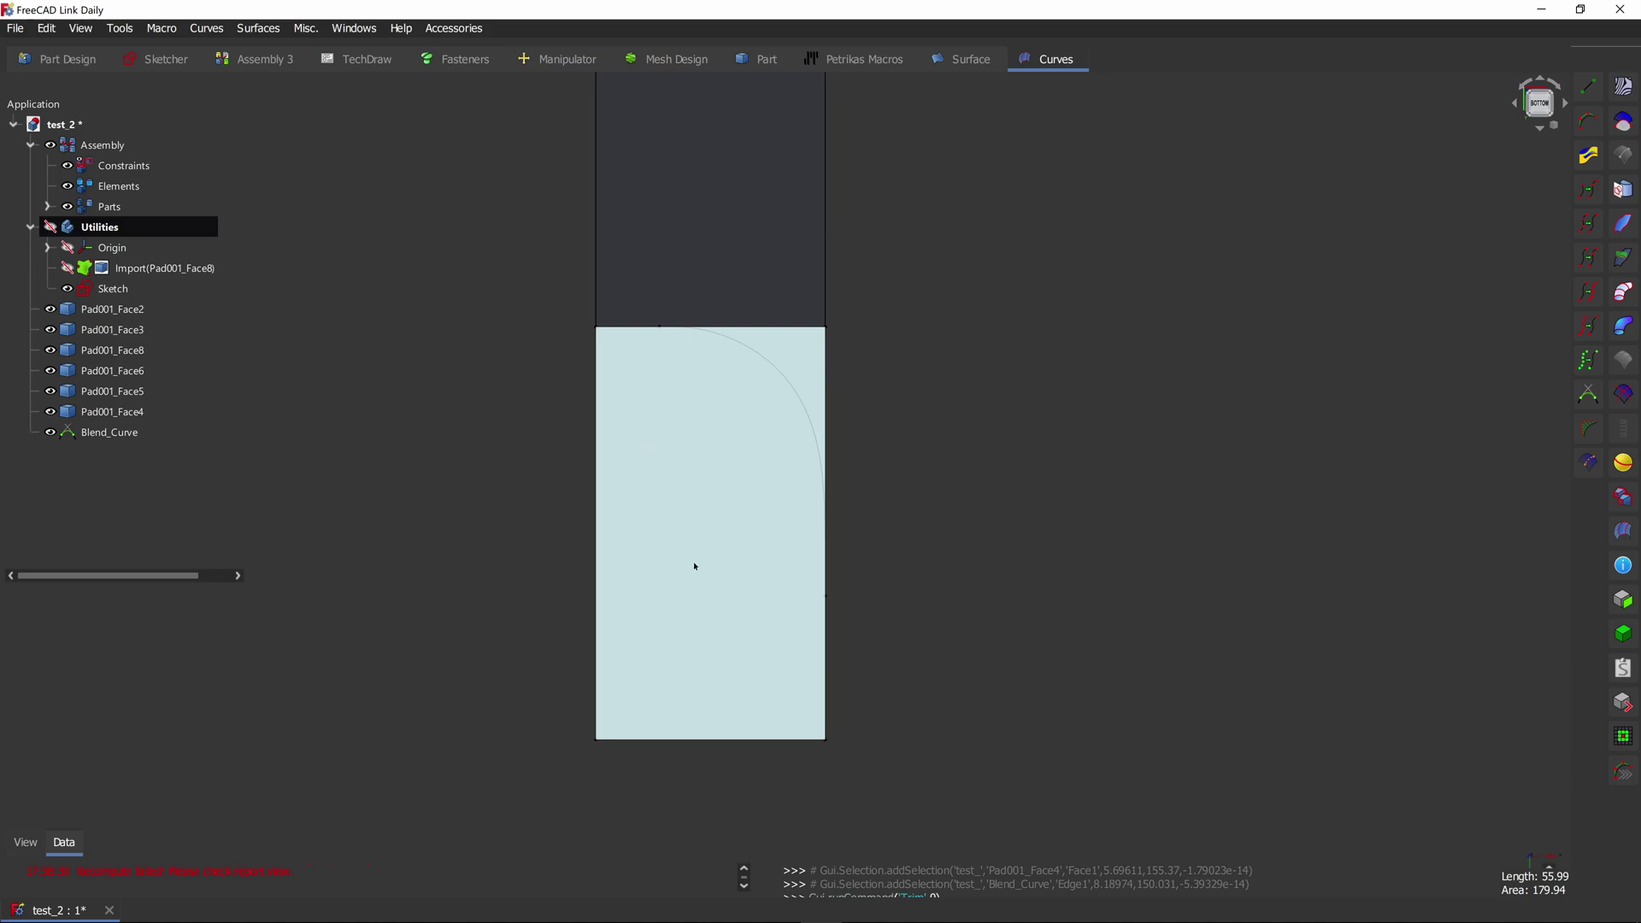
left_click(1172, 447)
left_click(646, 455)
left_click(784, 380)
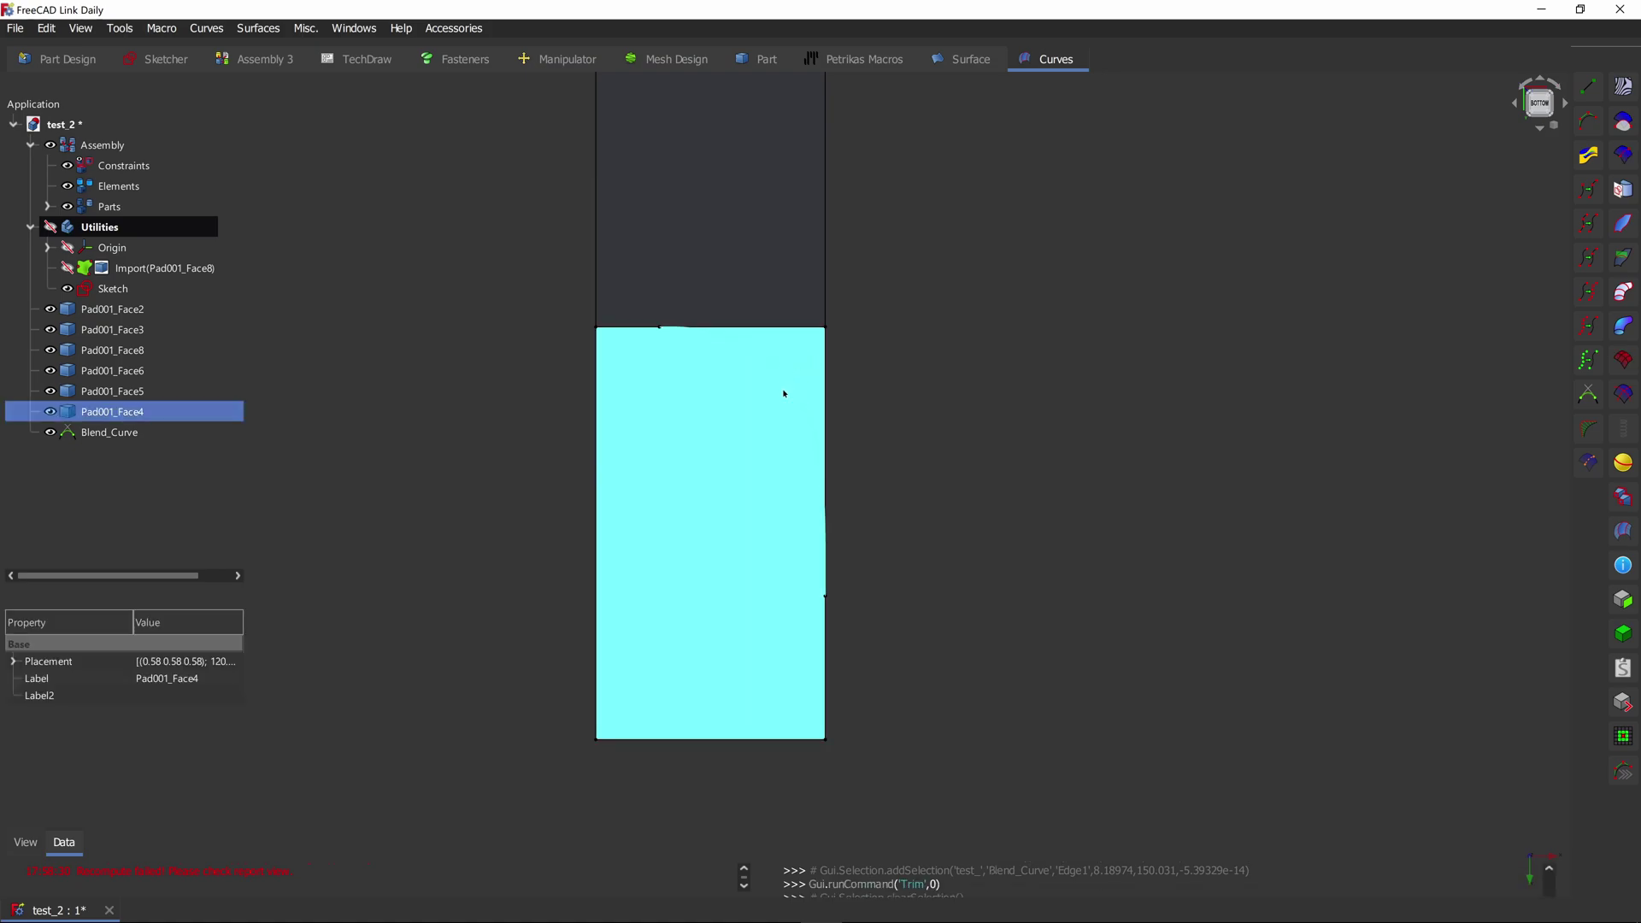
key("ctrl+z")
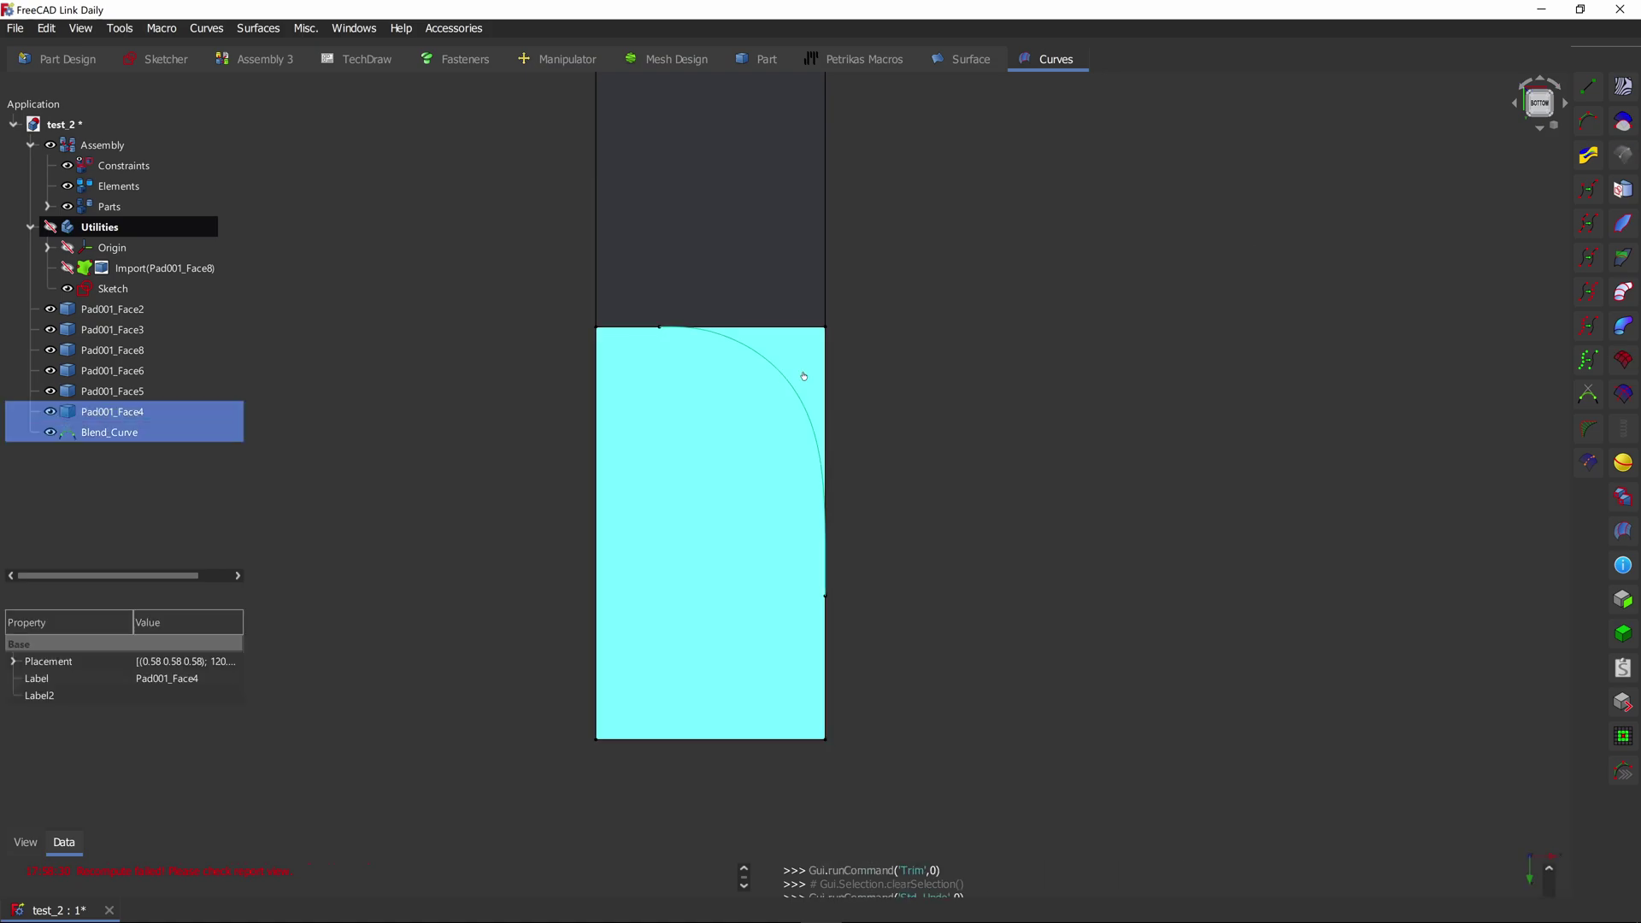
left_click(1623, 121)
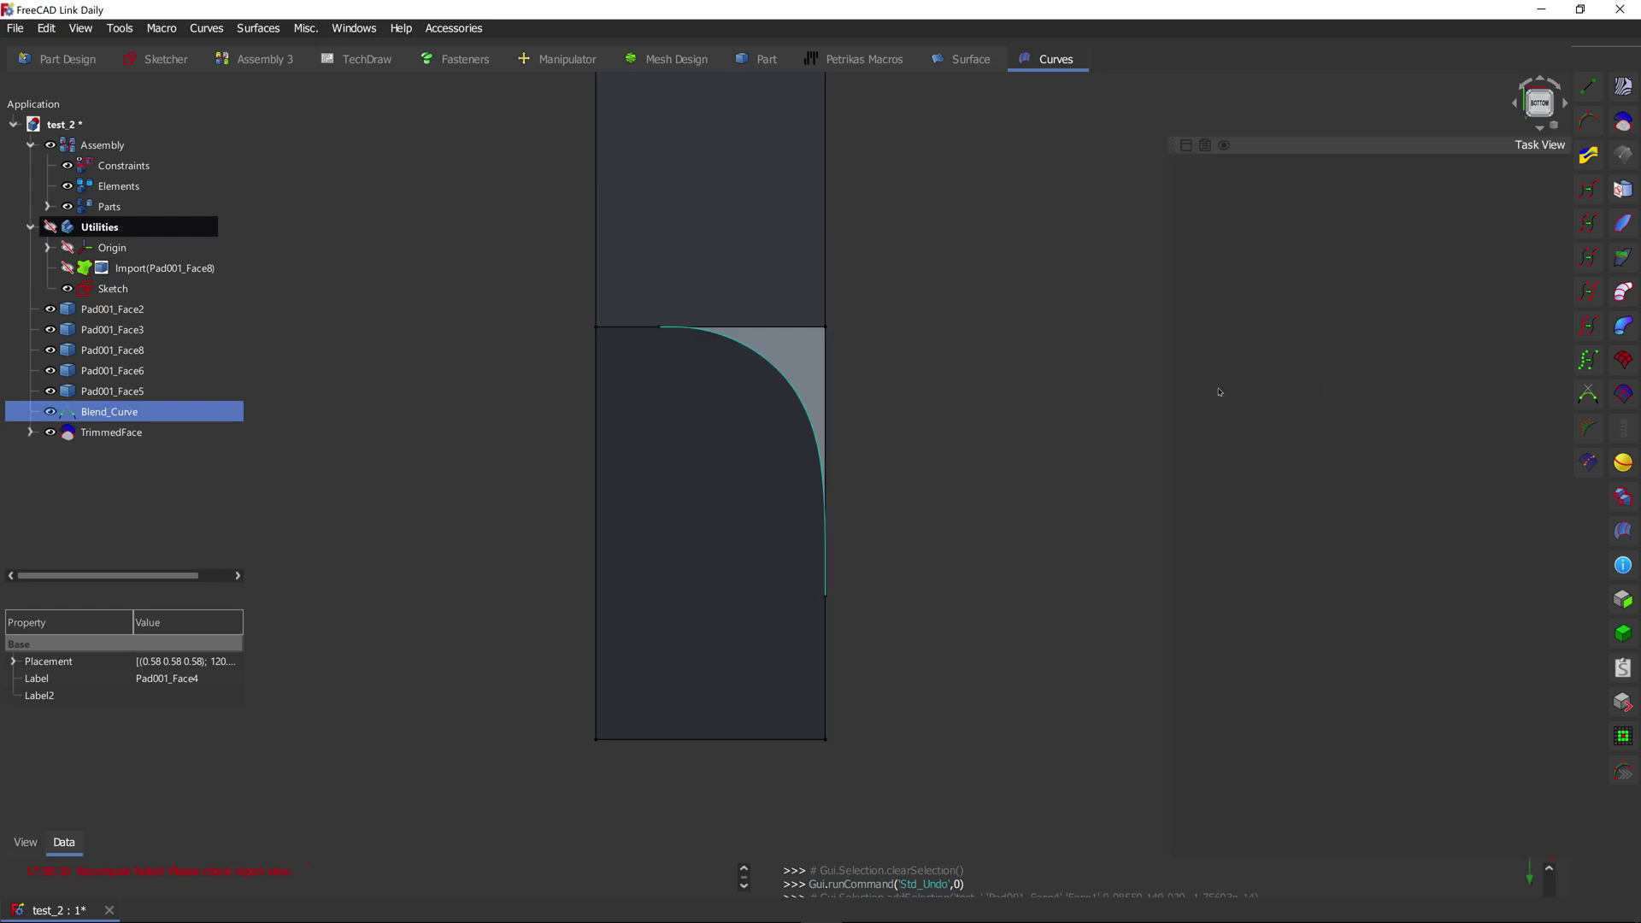
key("ctrl+z")
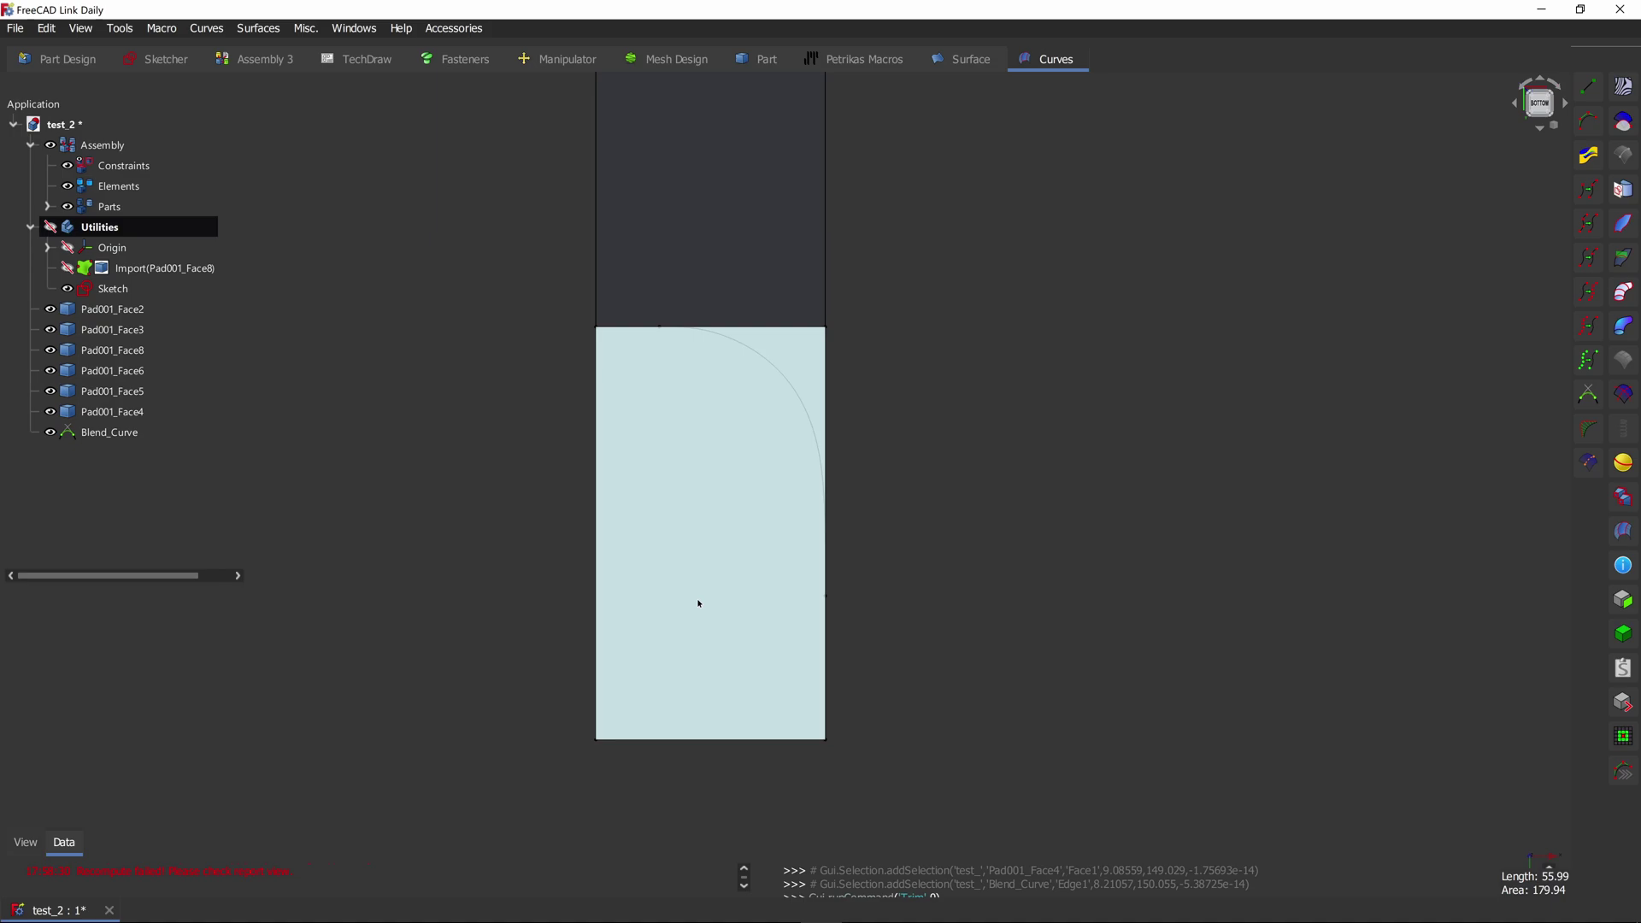
Step: Trim Pad001_Face4 with the blend curve, keeping the larger part of the face inside the curve
left_click(676, 520)
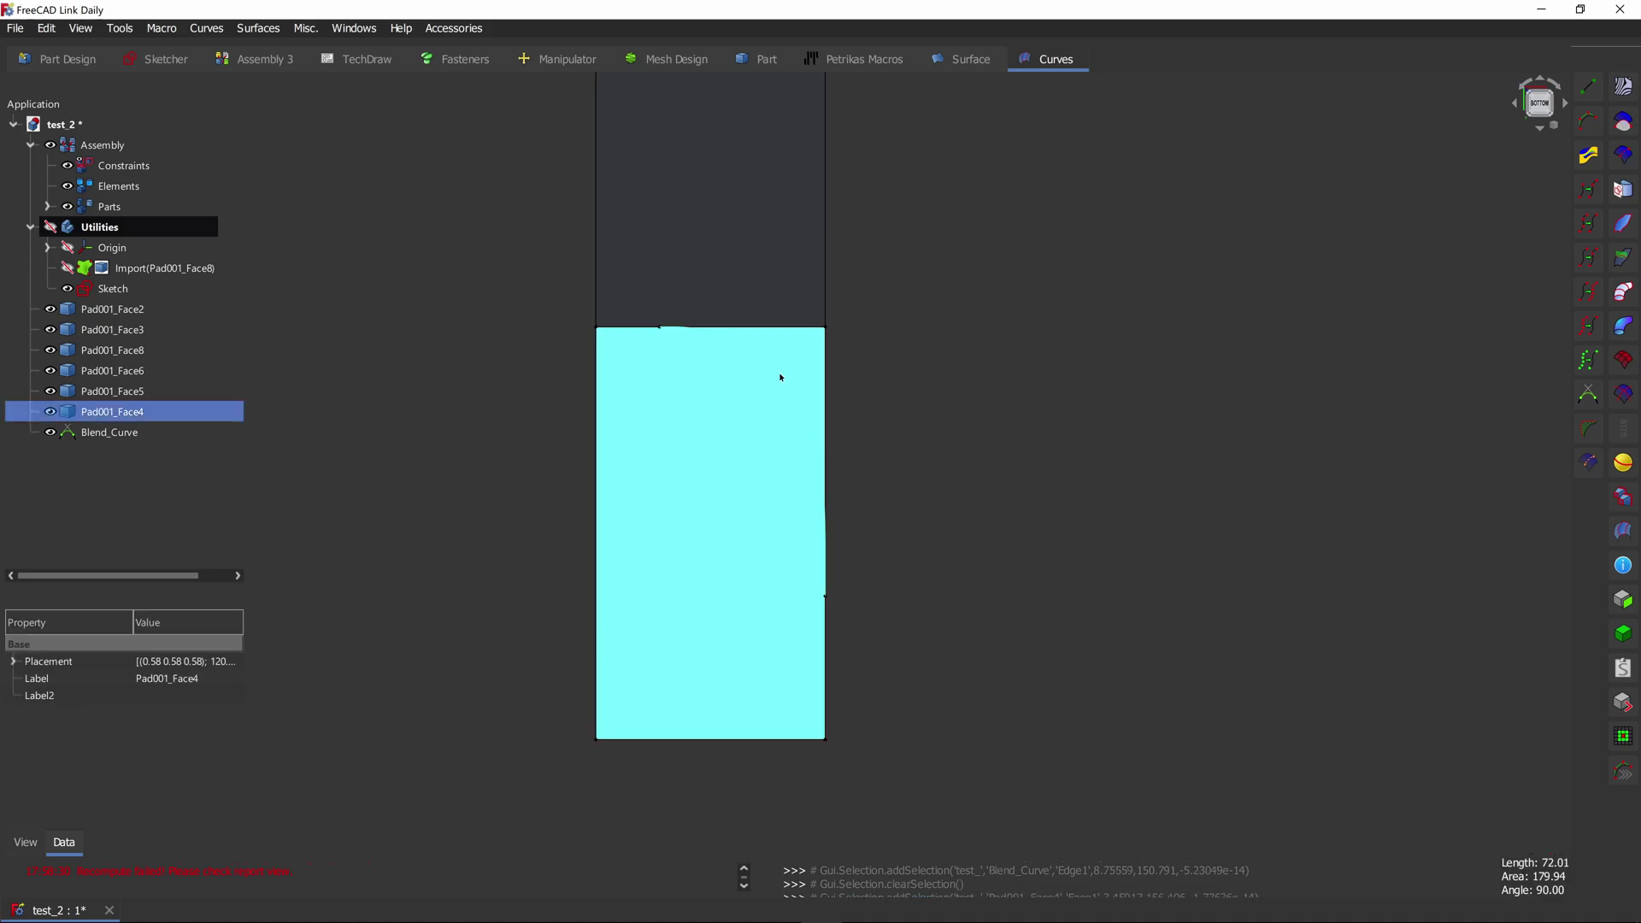
left_click(779, 373, "ctrl")
left_click(1626, 122)
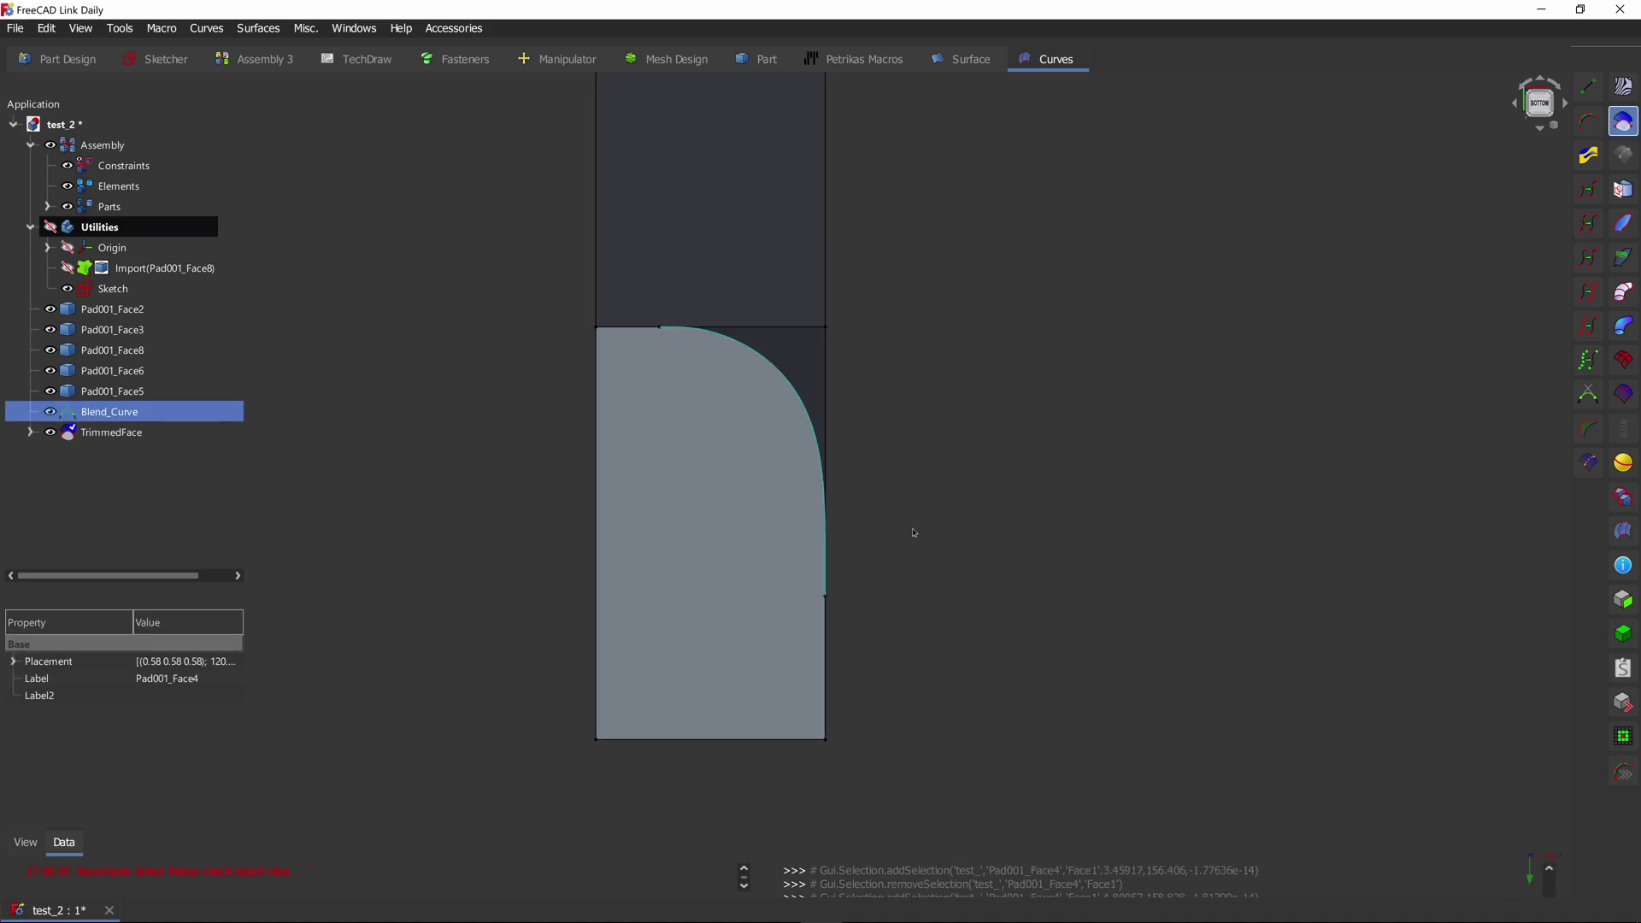
left_click(926, 432)
left_click(818, 749)
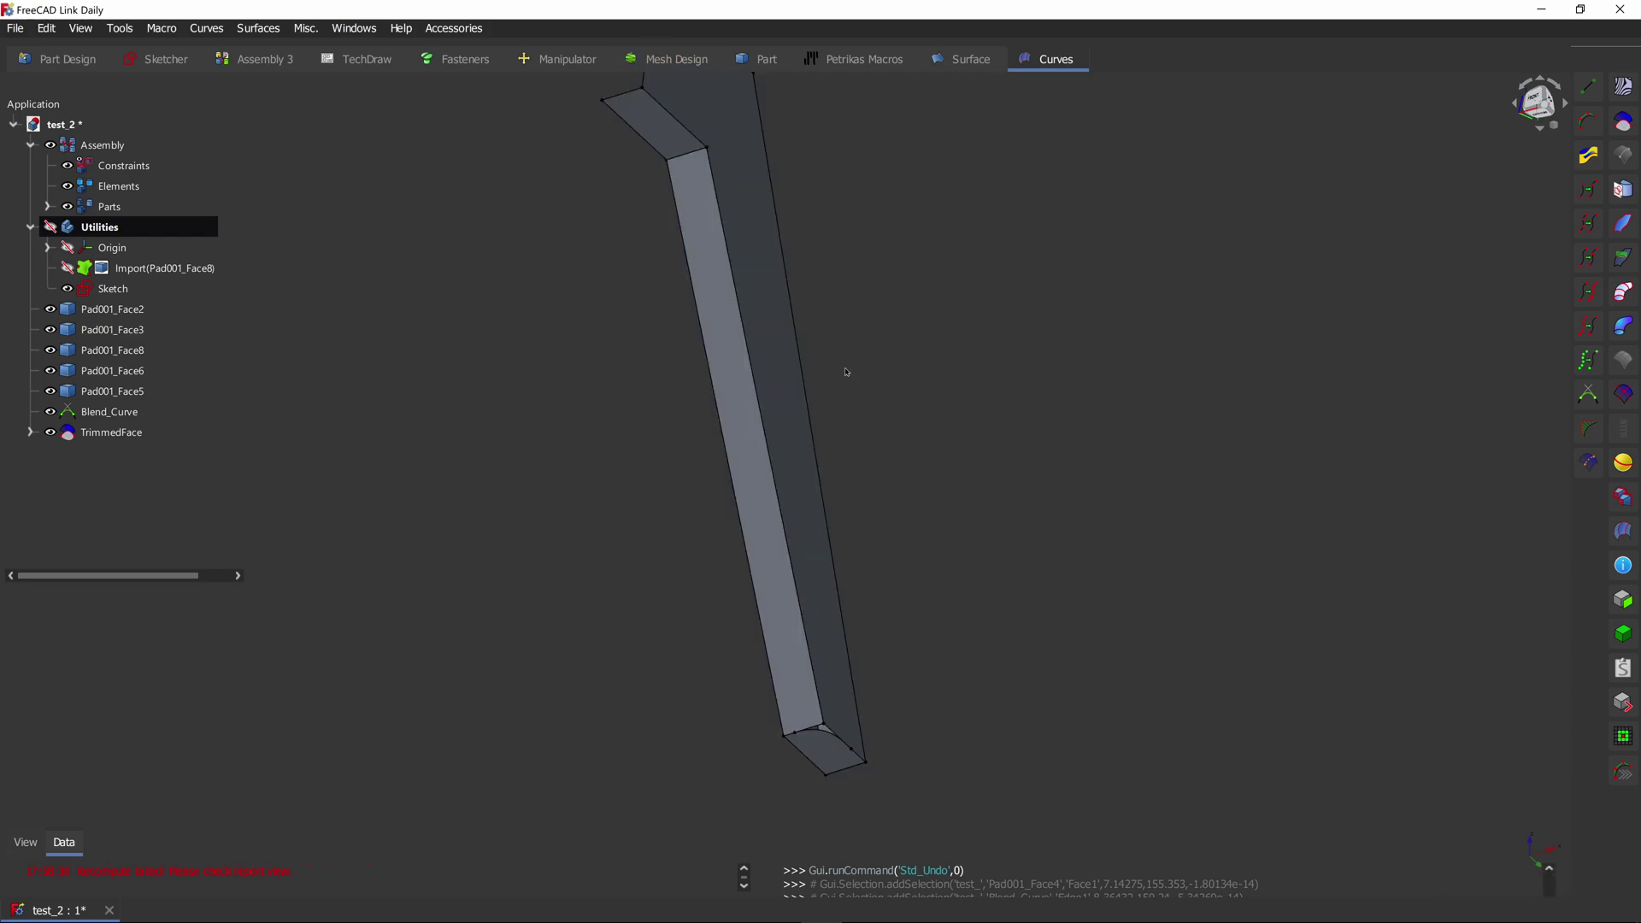
Step: Show the Utilities body and create a shape binder in it from the trimmed lower end face, using Part Design
left_click(758, 487)
scroll(943, 509, "down", 2)
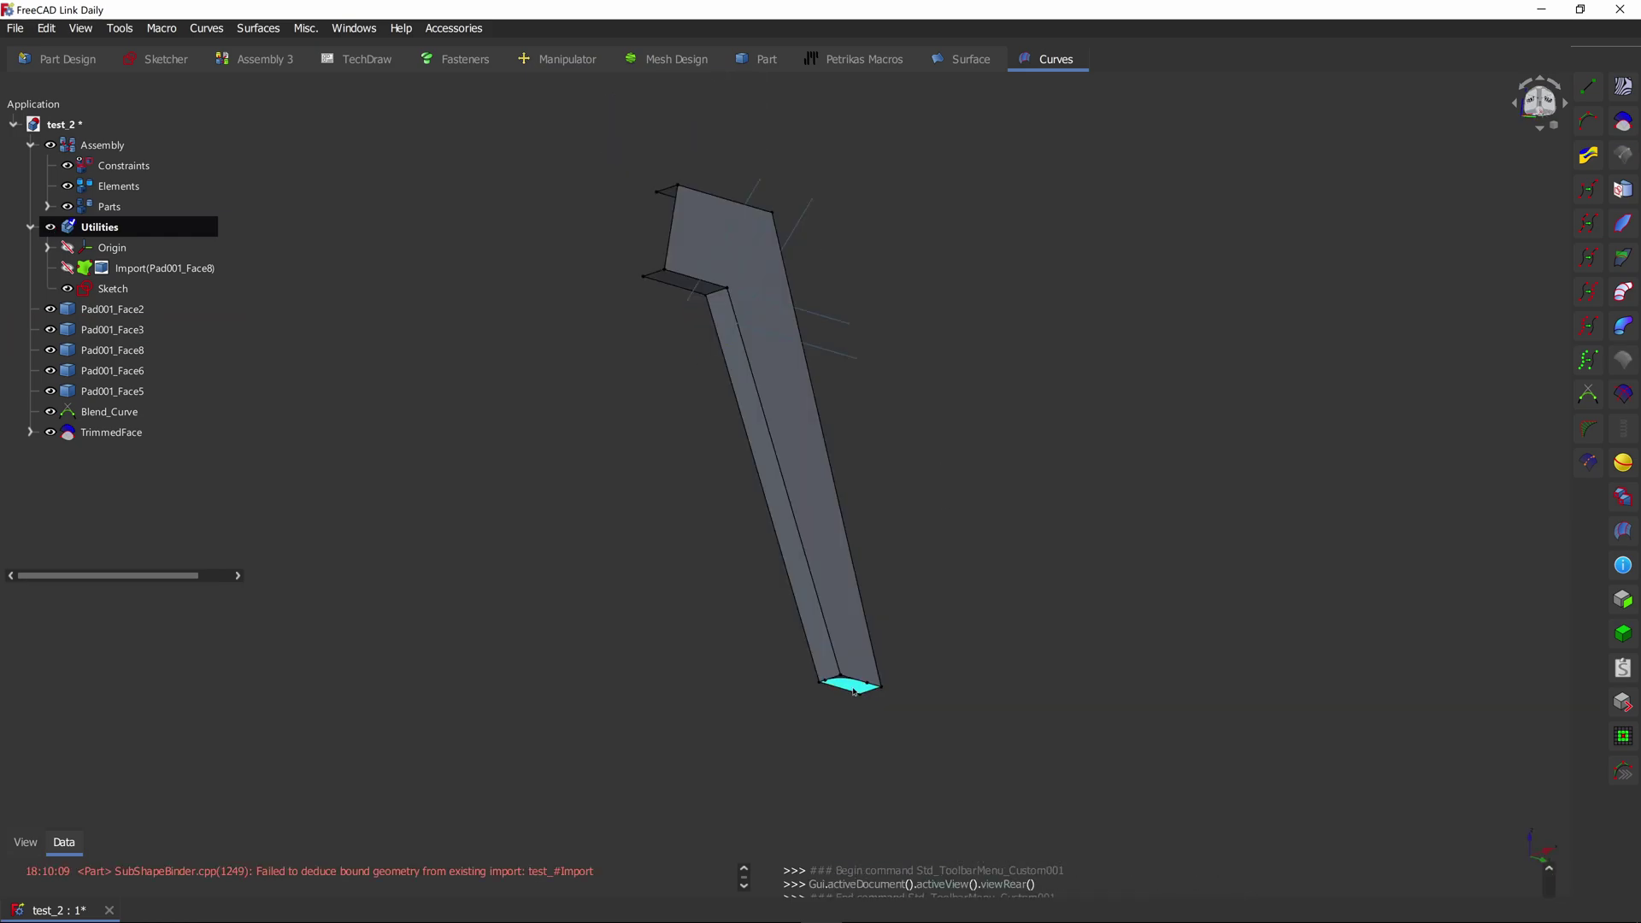
left_click(852, 686)
key("Tab")
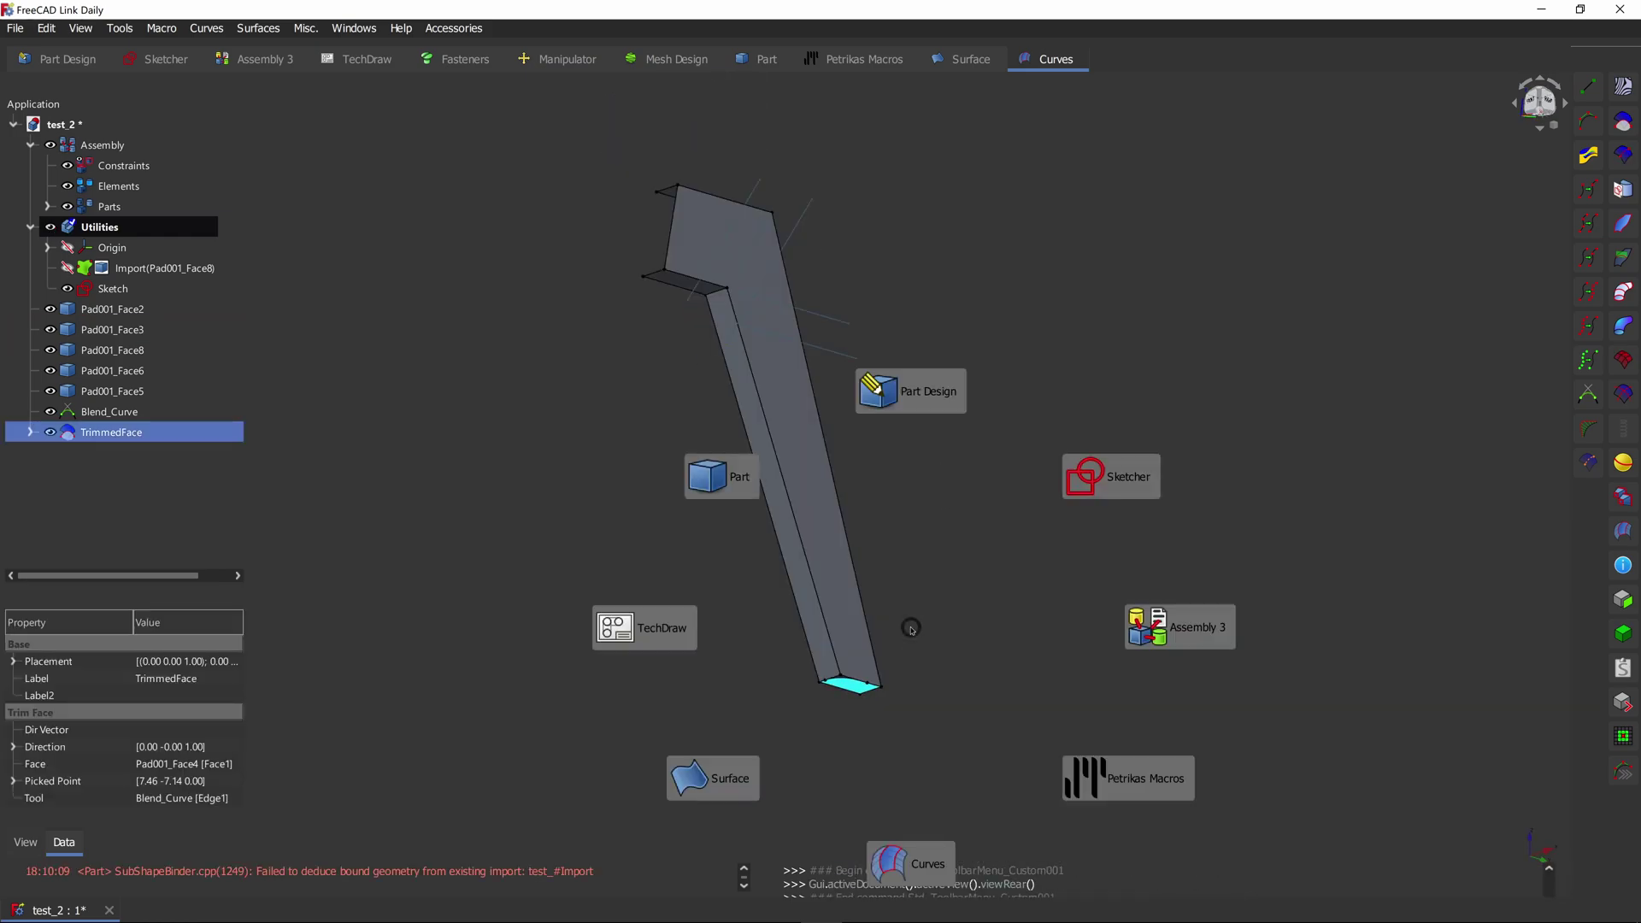
left_click(919, 397)
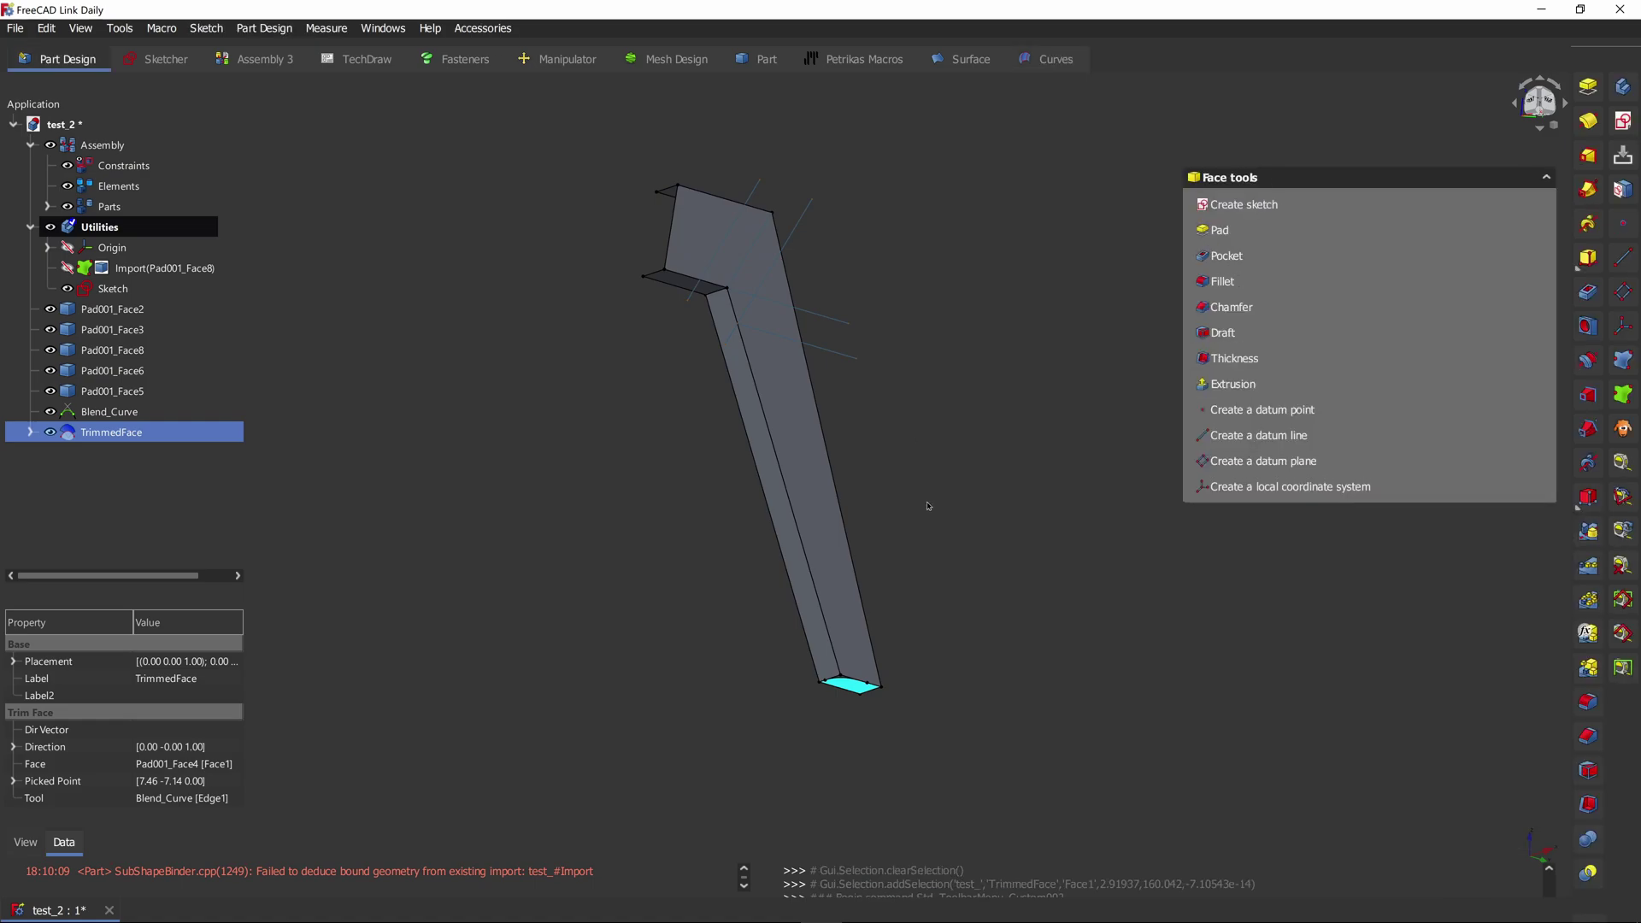
left_click(1628, 360)
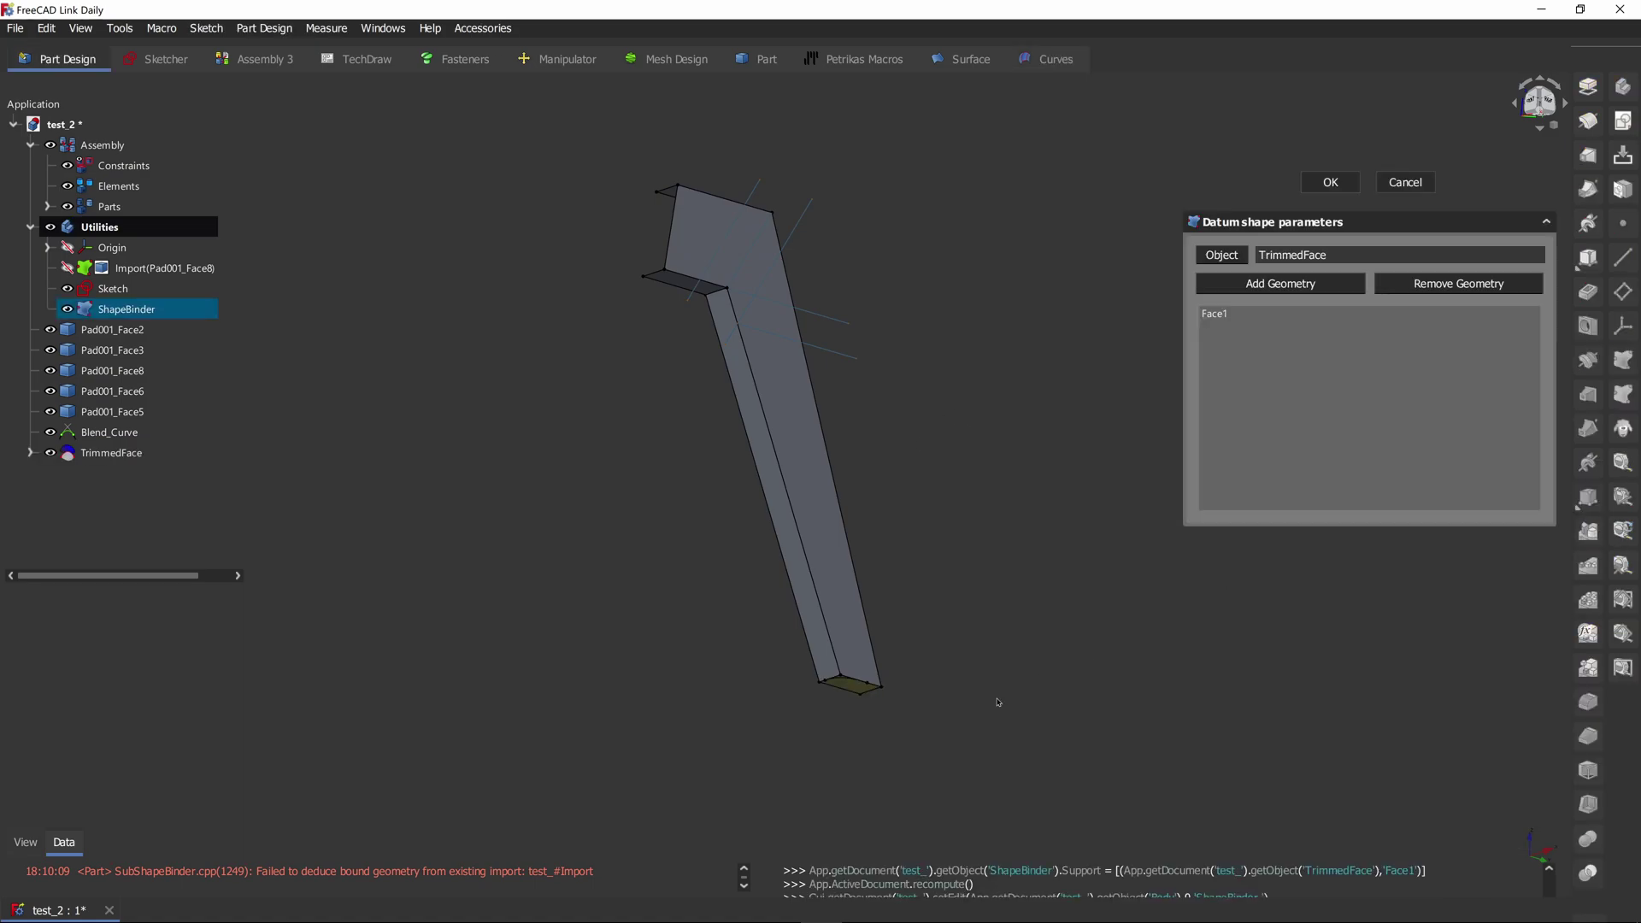
left_click(773, 478)
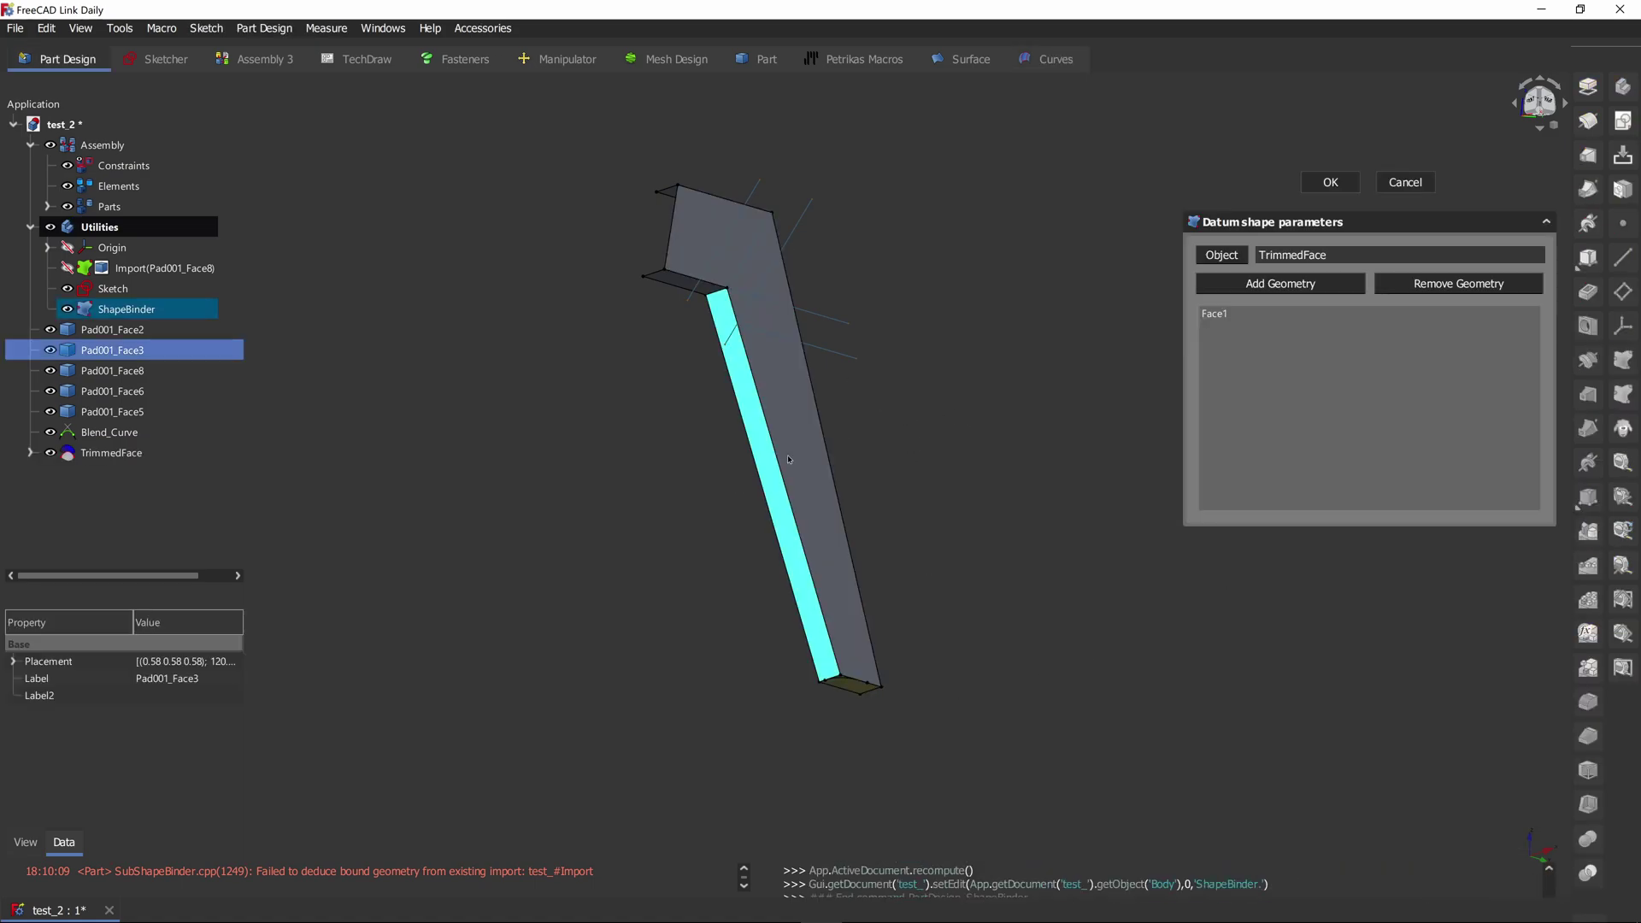
left_click(1330, 182)
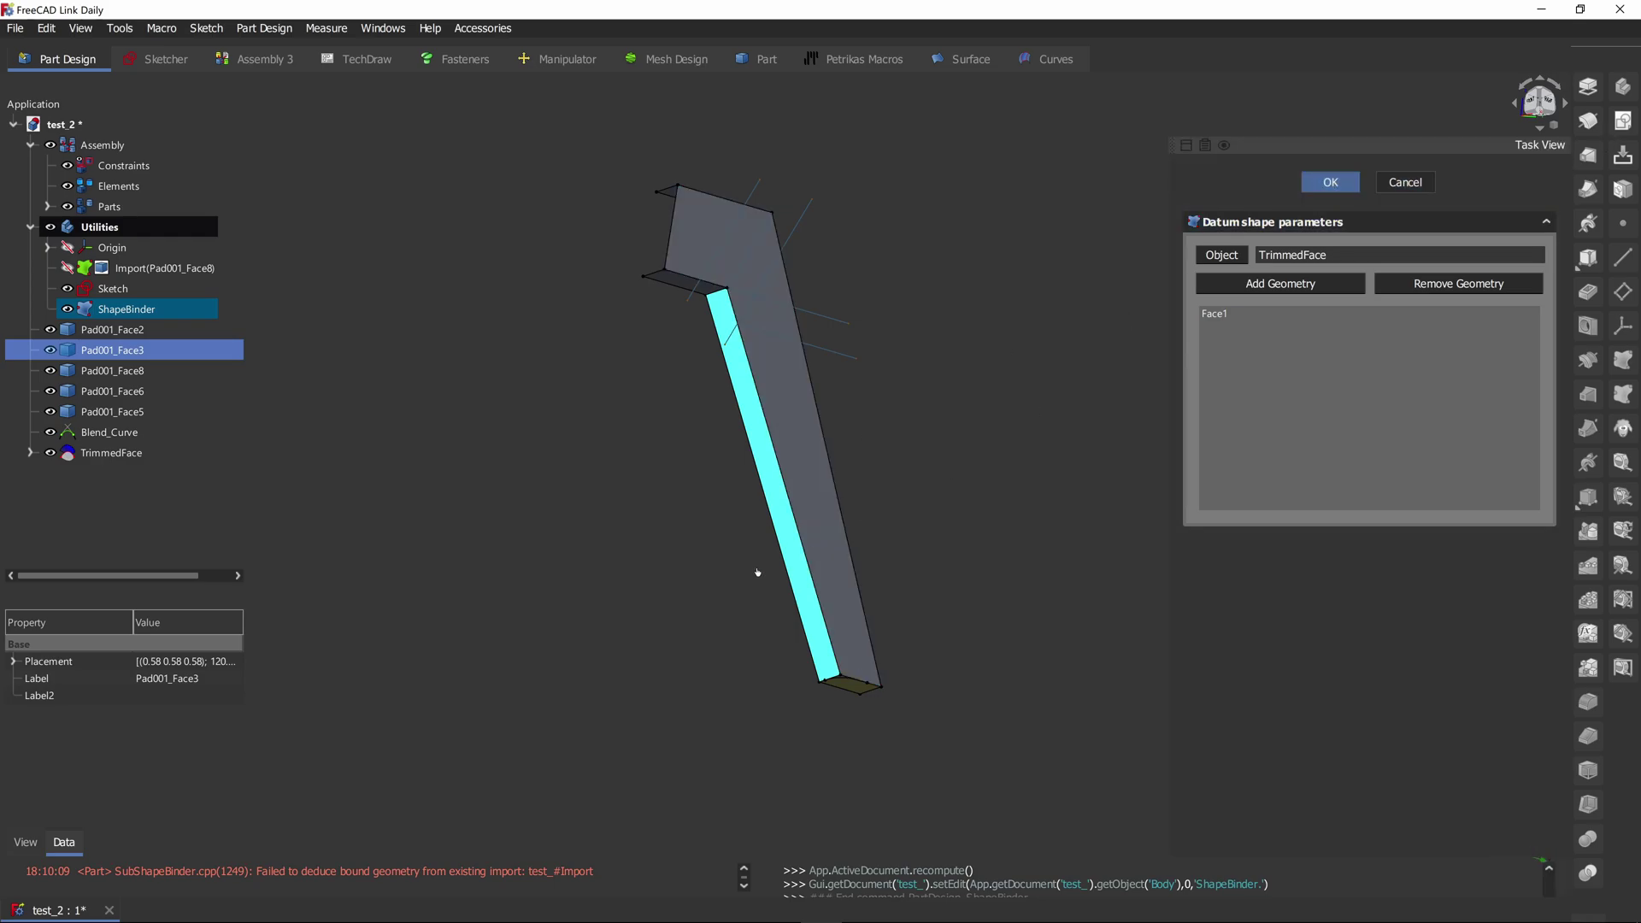
Step: Start a sketch on the long narrow face Pad001_Face3 and import the shape binder's blend curve edge as external geometry
left_click(781, 494)
key("s")
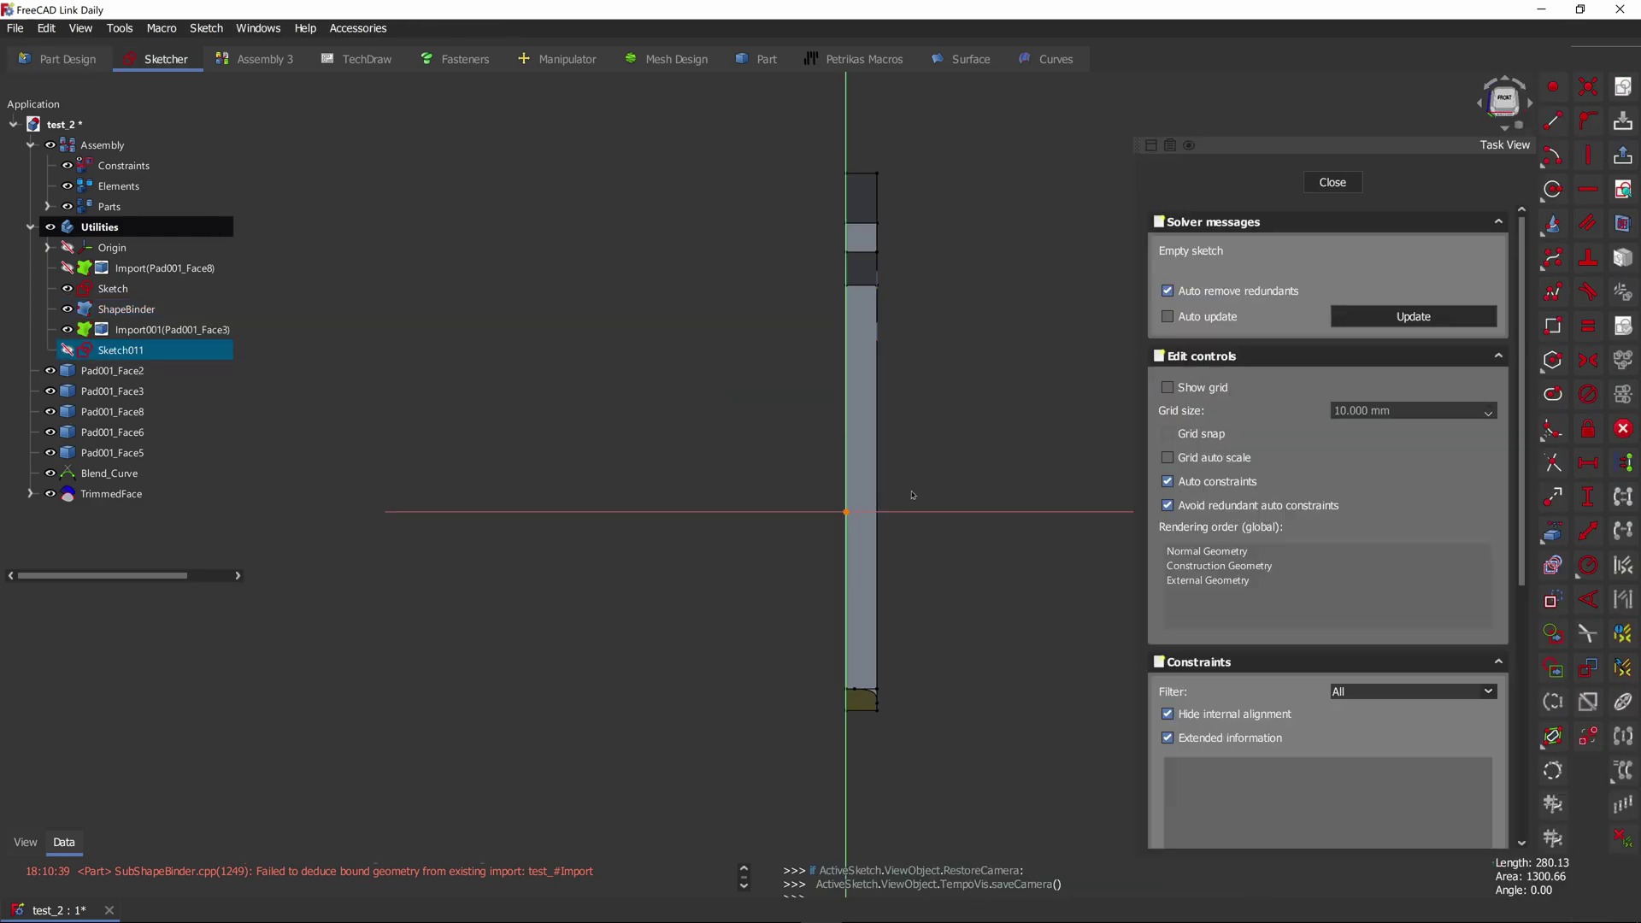
middle_click_drag(913, 604, 885, 545)
scroll(884, 545, "up", 1)
middle_click_drag(886, 421, 847, 516)
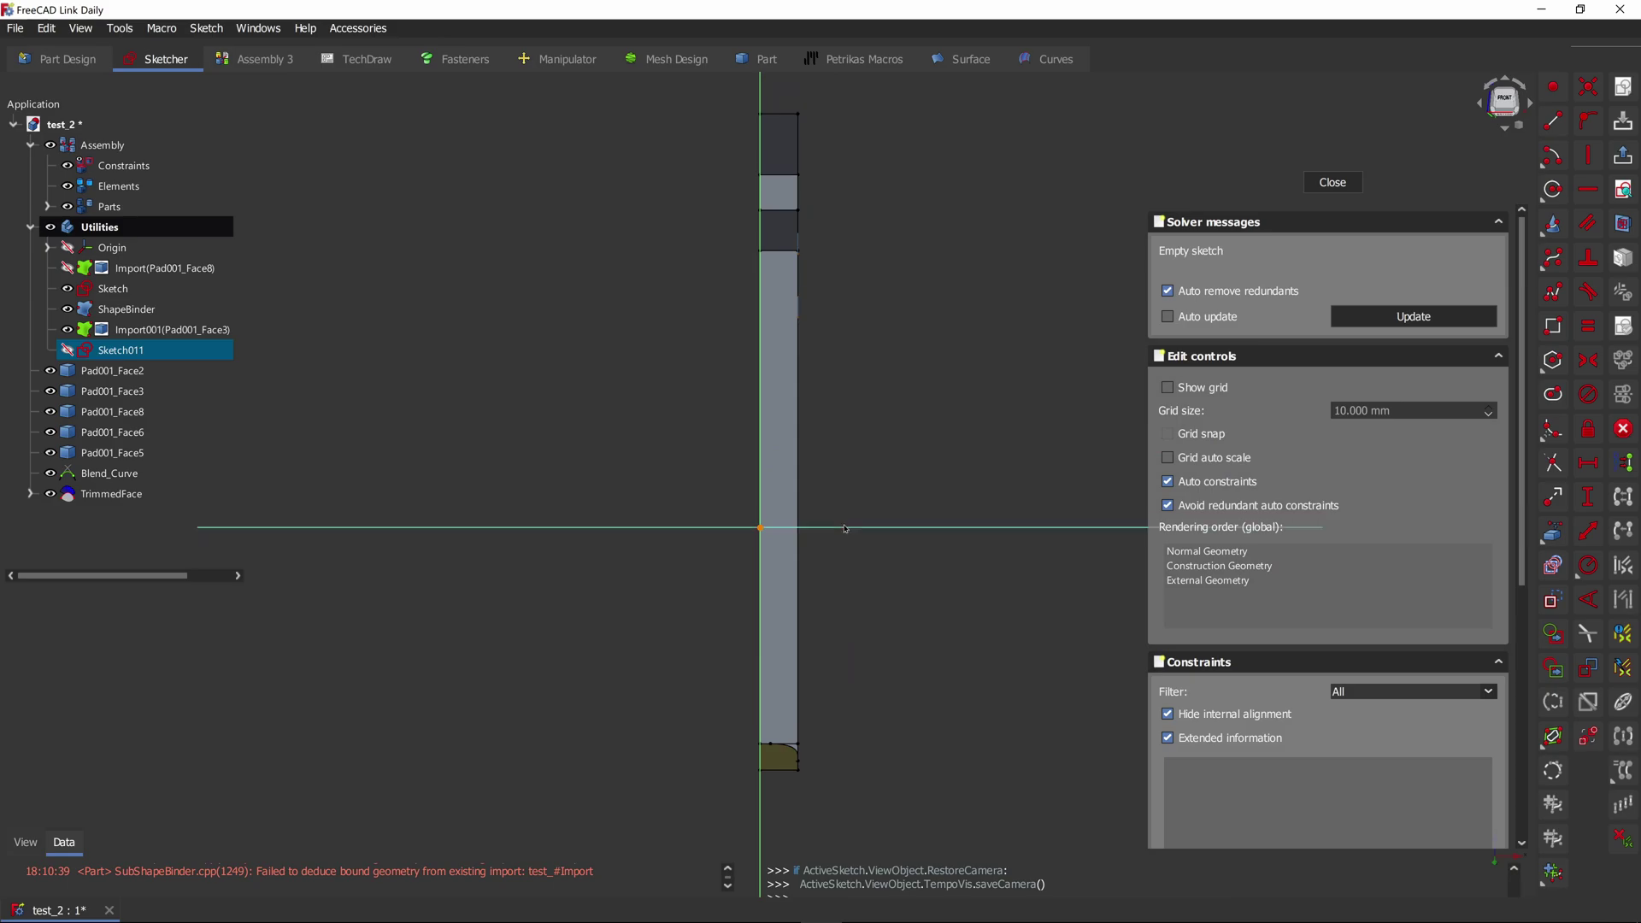
key("g")
key("x")
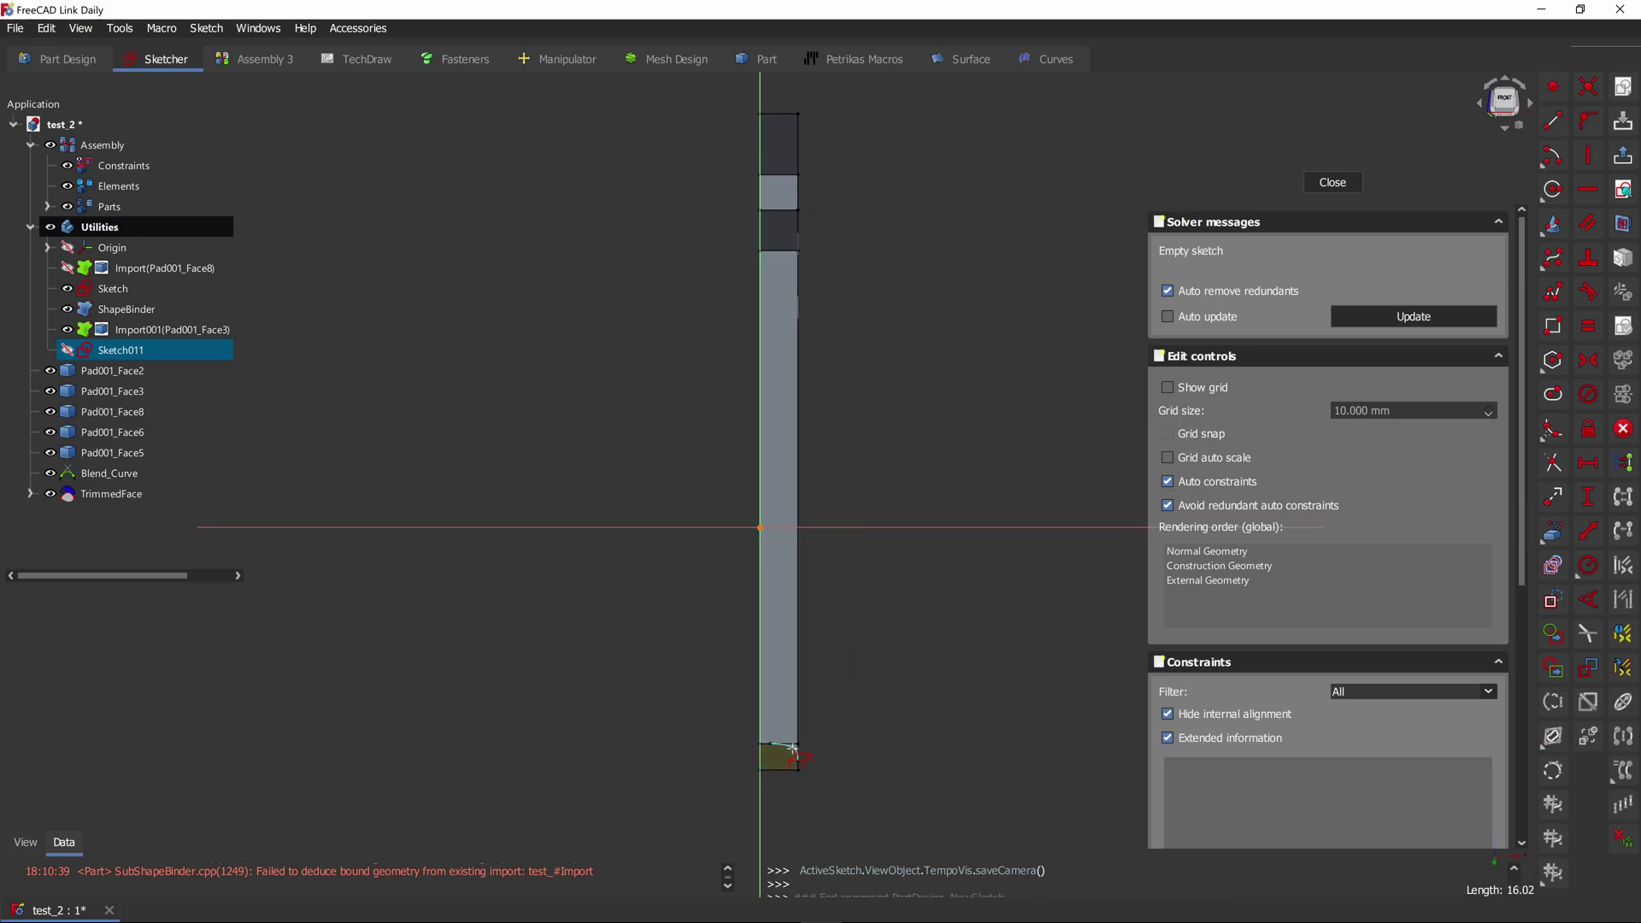
left_click(773, 742)
left_click(782, 747)
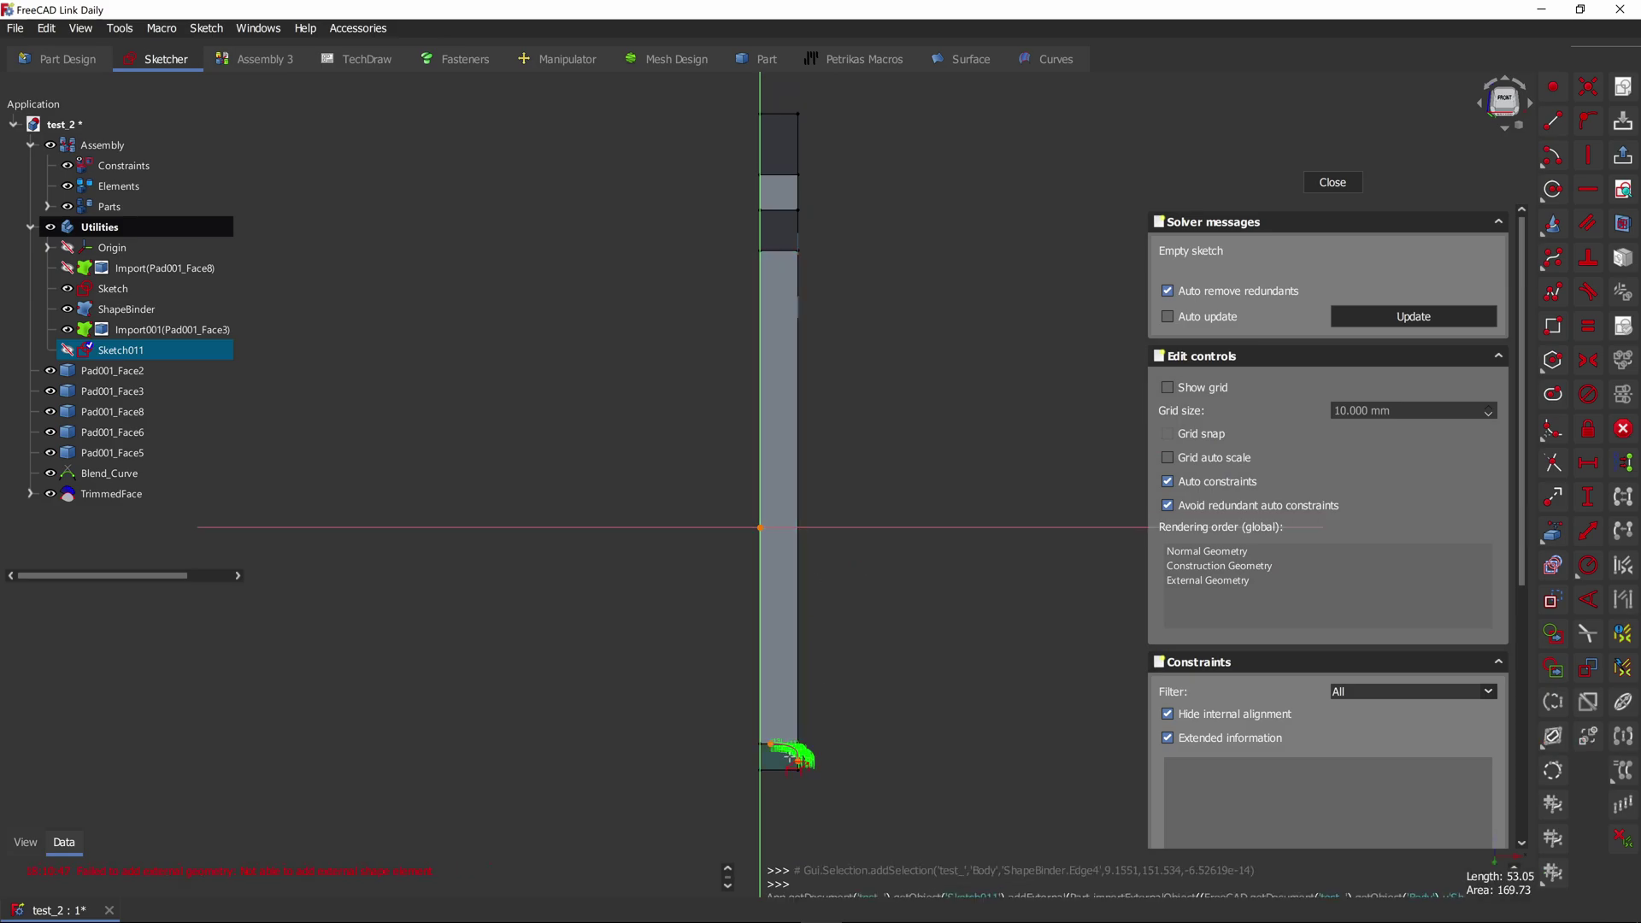
Step: Draw a vertical line from the blend curve's upper endpoint to just above the handle's upper end, and close the sketch
key("g")
key("l")
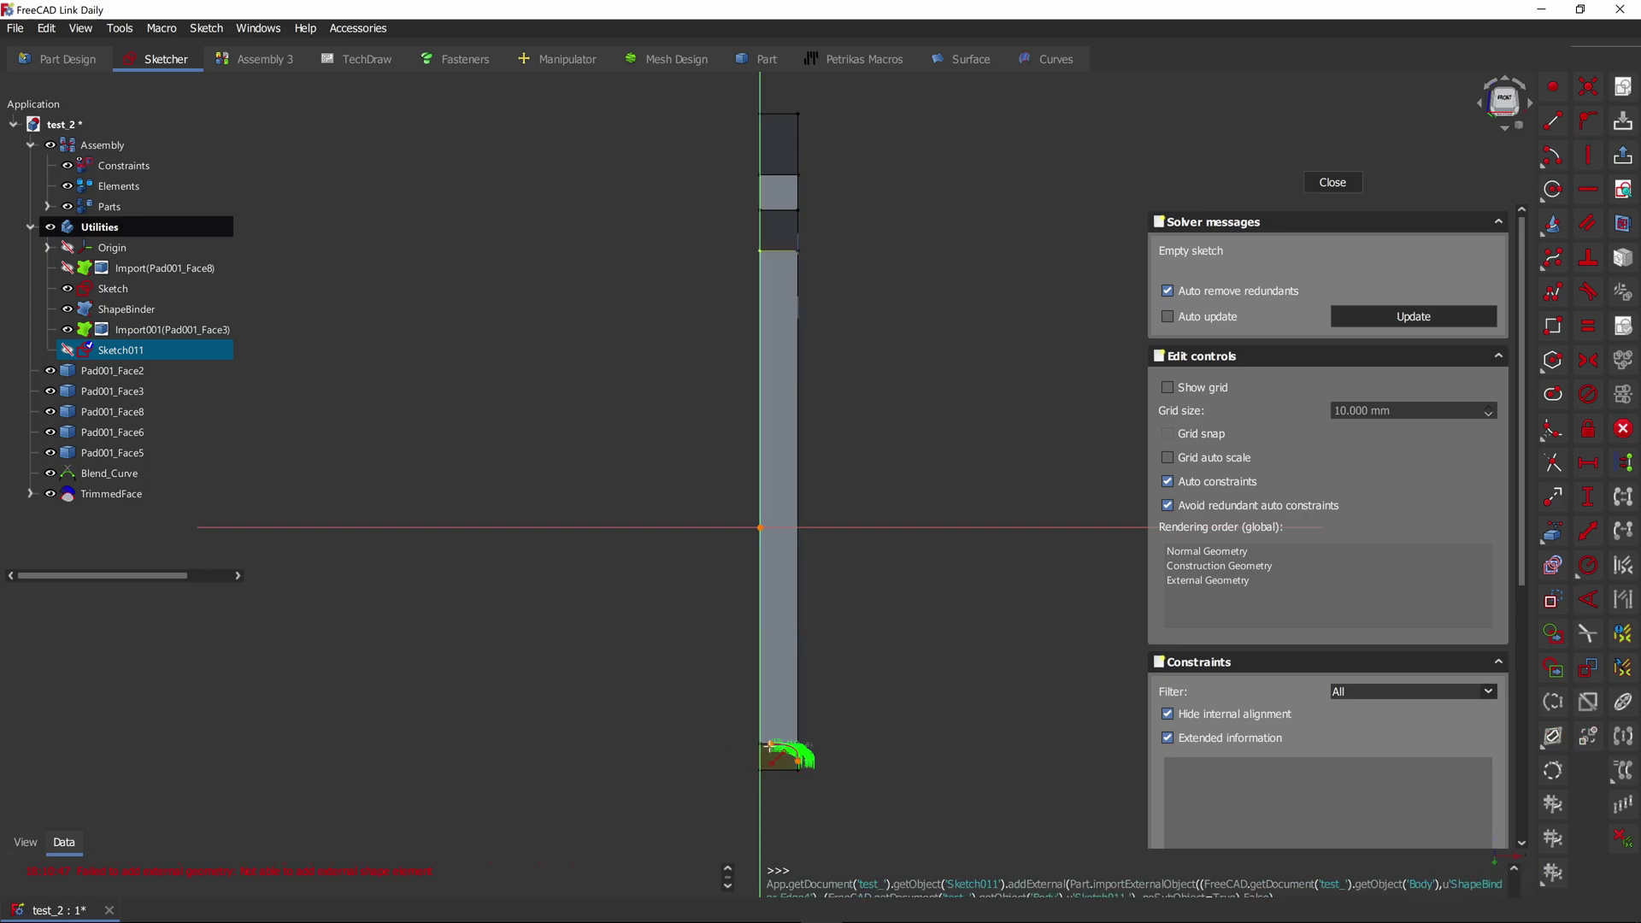
left_click(770, 98)
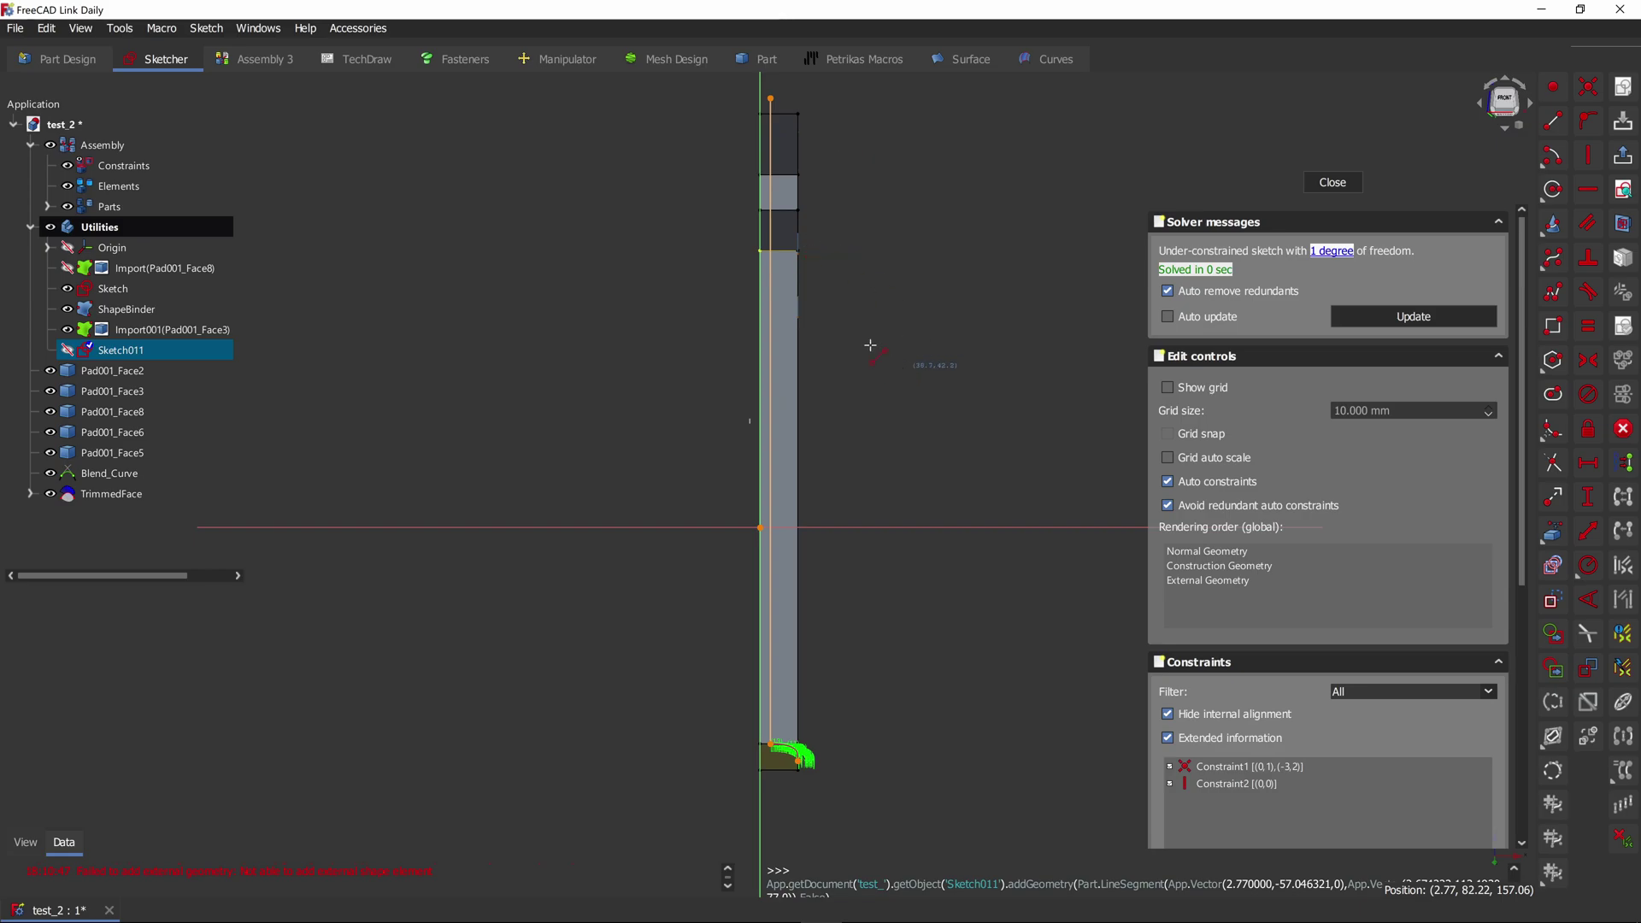
mouse_move(843, 309)
middle_mouse_down()
mouse_move(649, 370)
mouse_move(655, 405)
mouse_move(883, 348)
mouse_move(890, 296)
middle_mouse_up()
key("Escape")
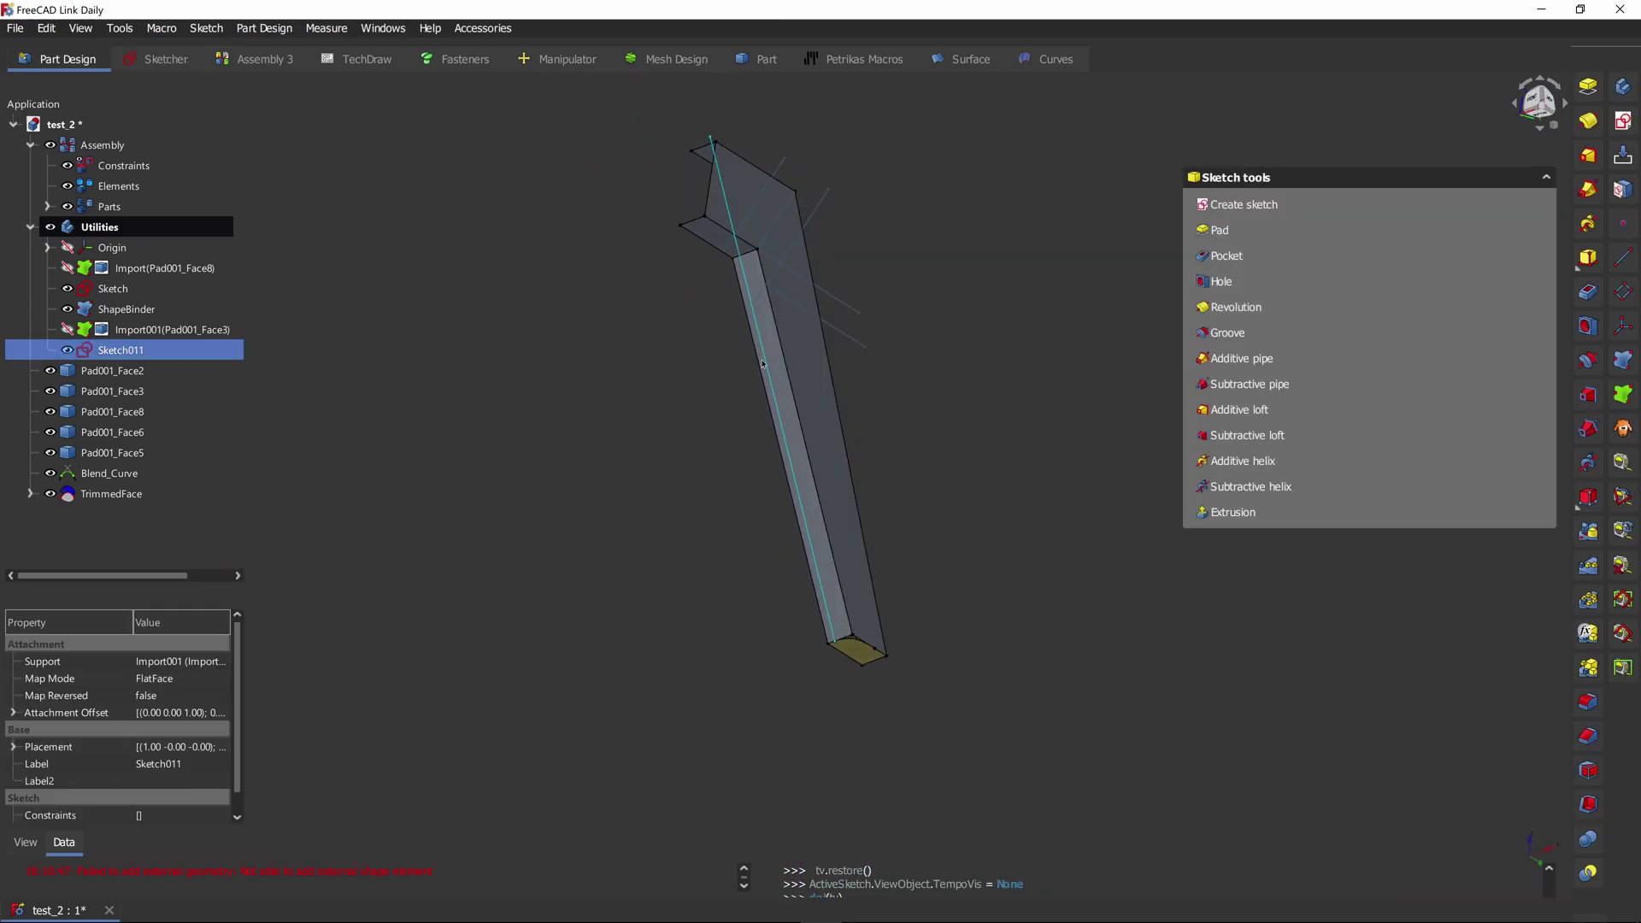
Step: Try to trim Pad001_Face3 and Pad001_Face2 with the vertical line of Sketch011 using the Curves workbench, and undo both trims
left_click(772, 363)
left_click(692, 175, "ctrl")
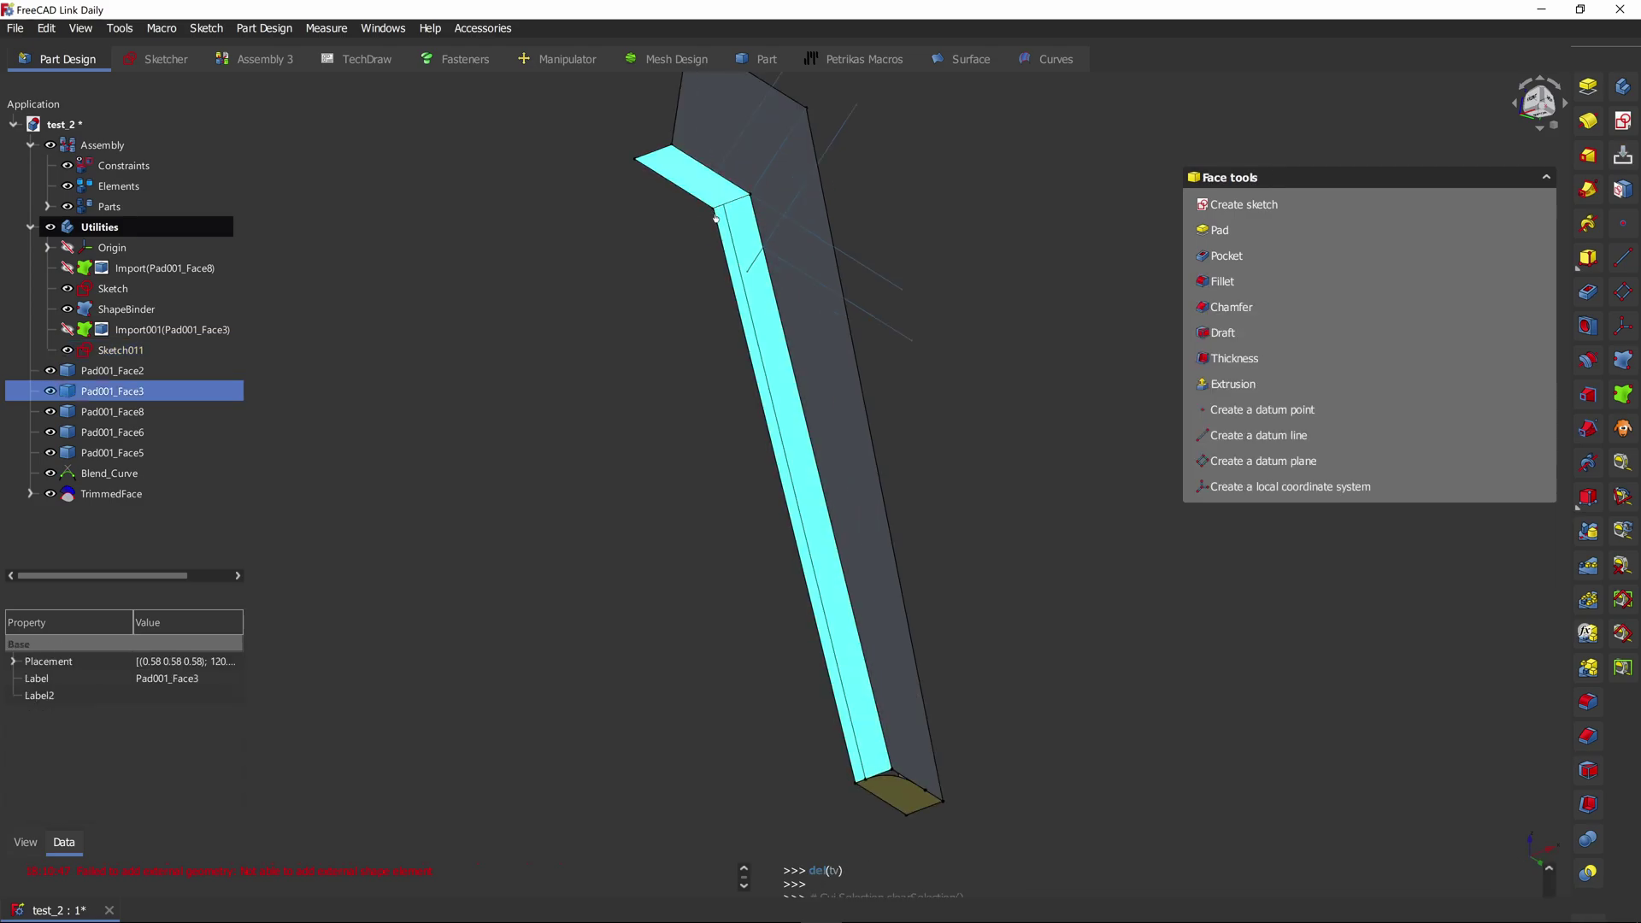
scroll(755, 318, "down", 3)
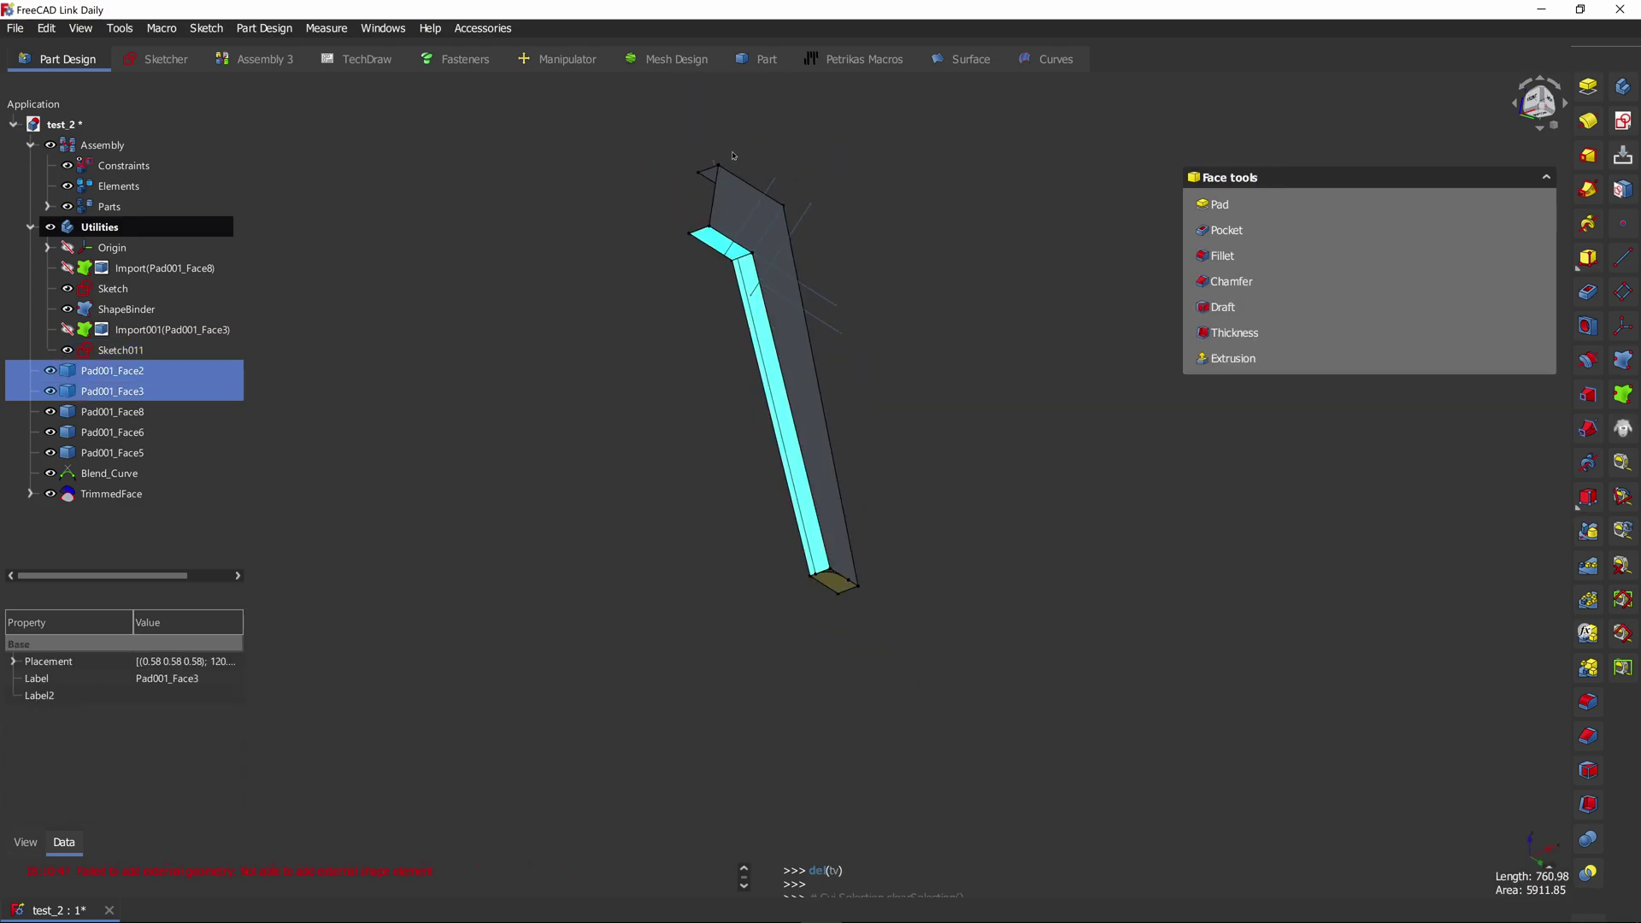
middle_click_drag(737, 115, 724, 208)
left_click(716, 208, "ctrl")
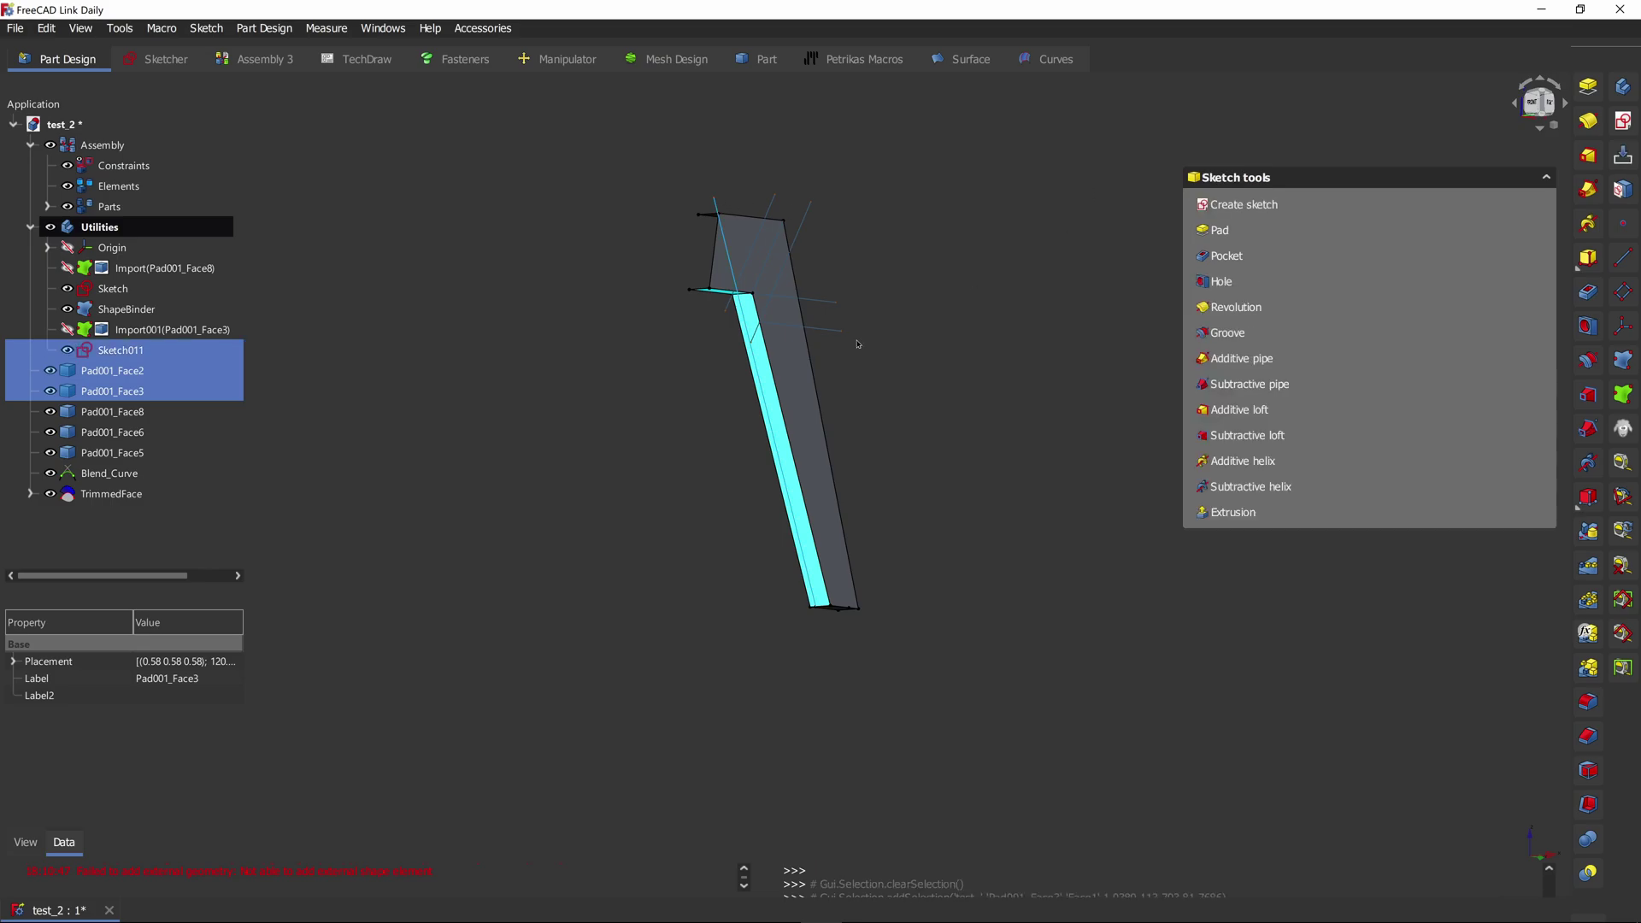
middle_click_drag(861, 340, 850, 249)
scroll(849, 248, "up", 2)
left_click(722, 275, "ctrl")
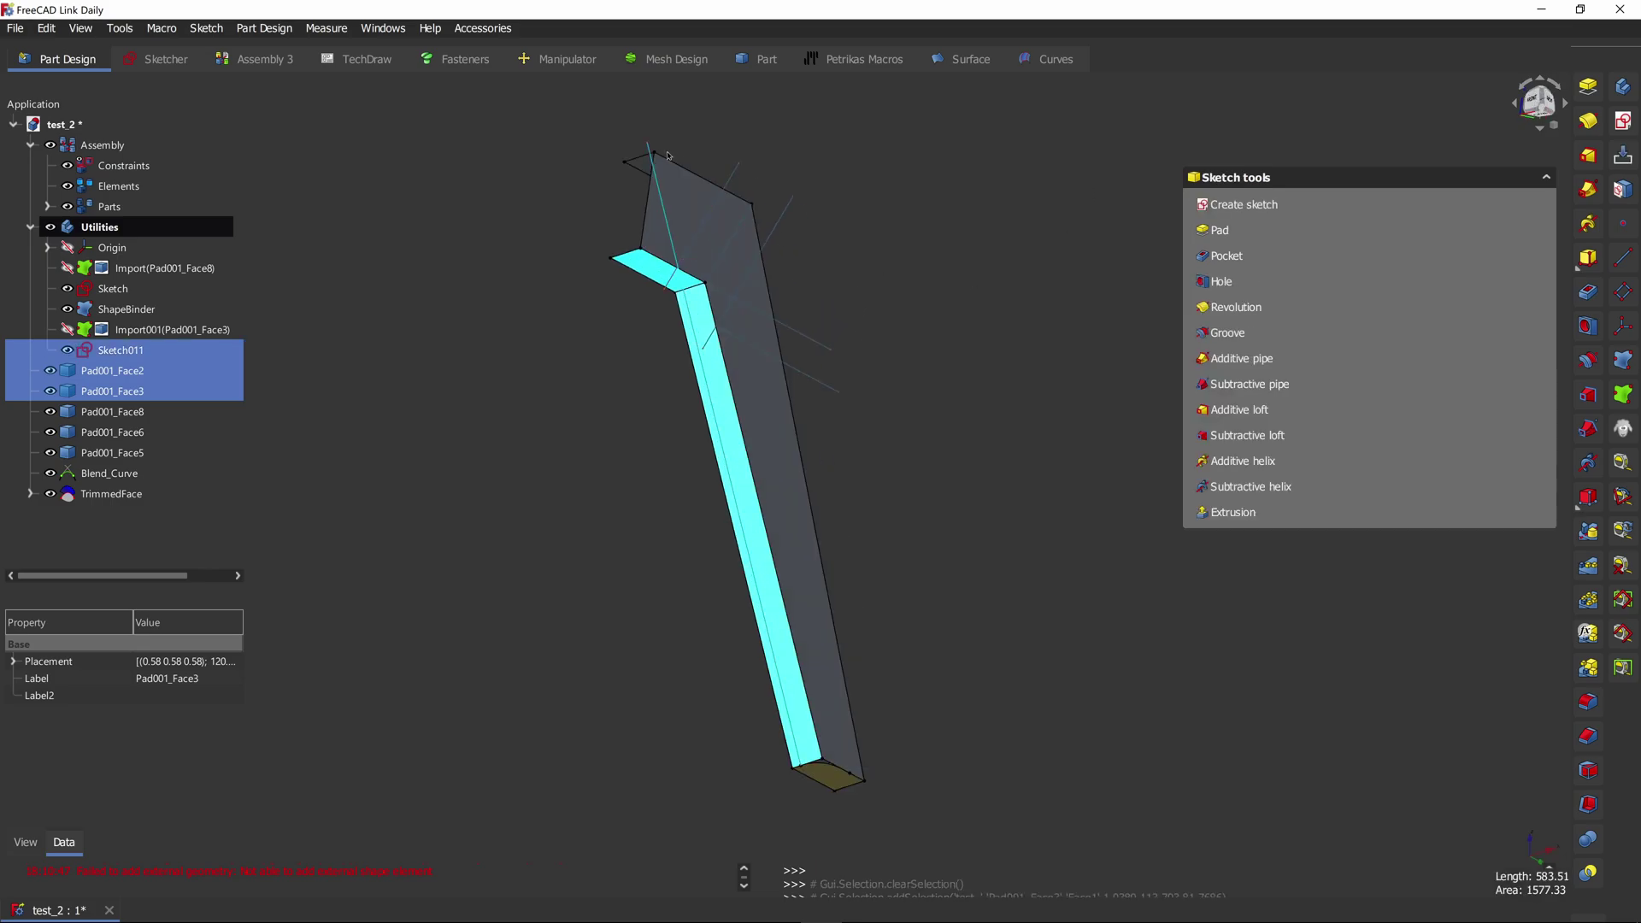
middle_click_drag(686, 147, 727, 160)
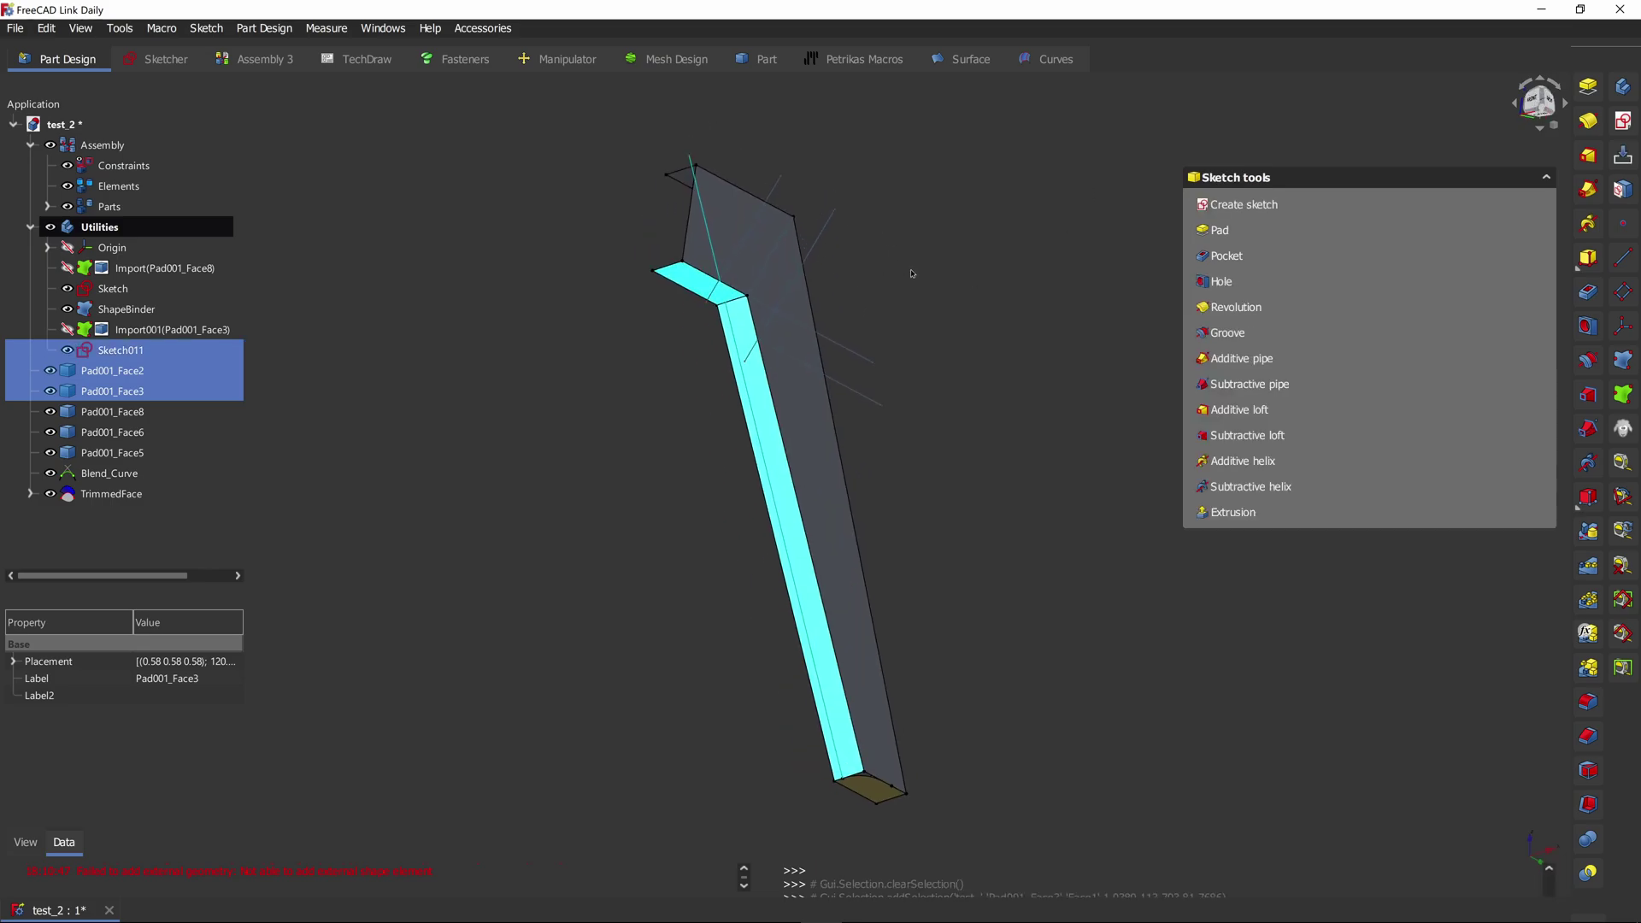
middle_click_drag(912, 273, 835, 265)
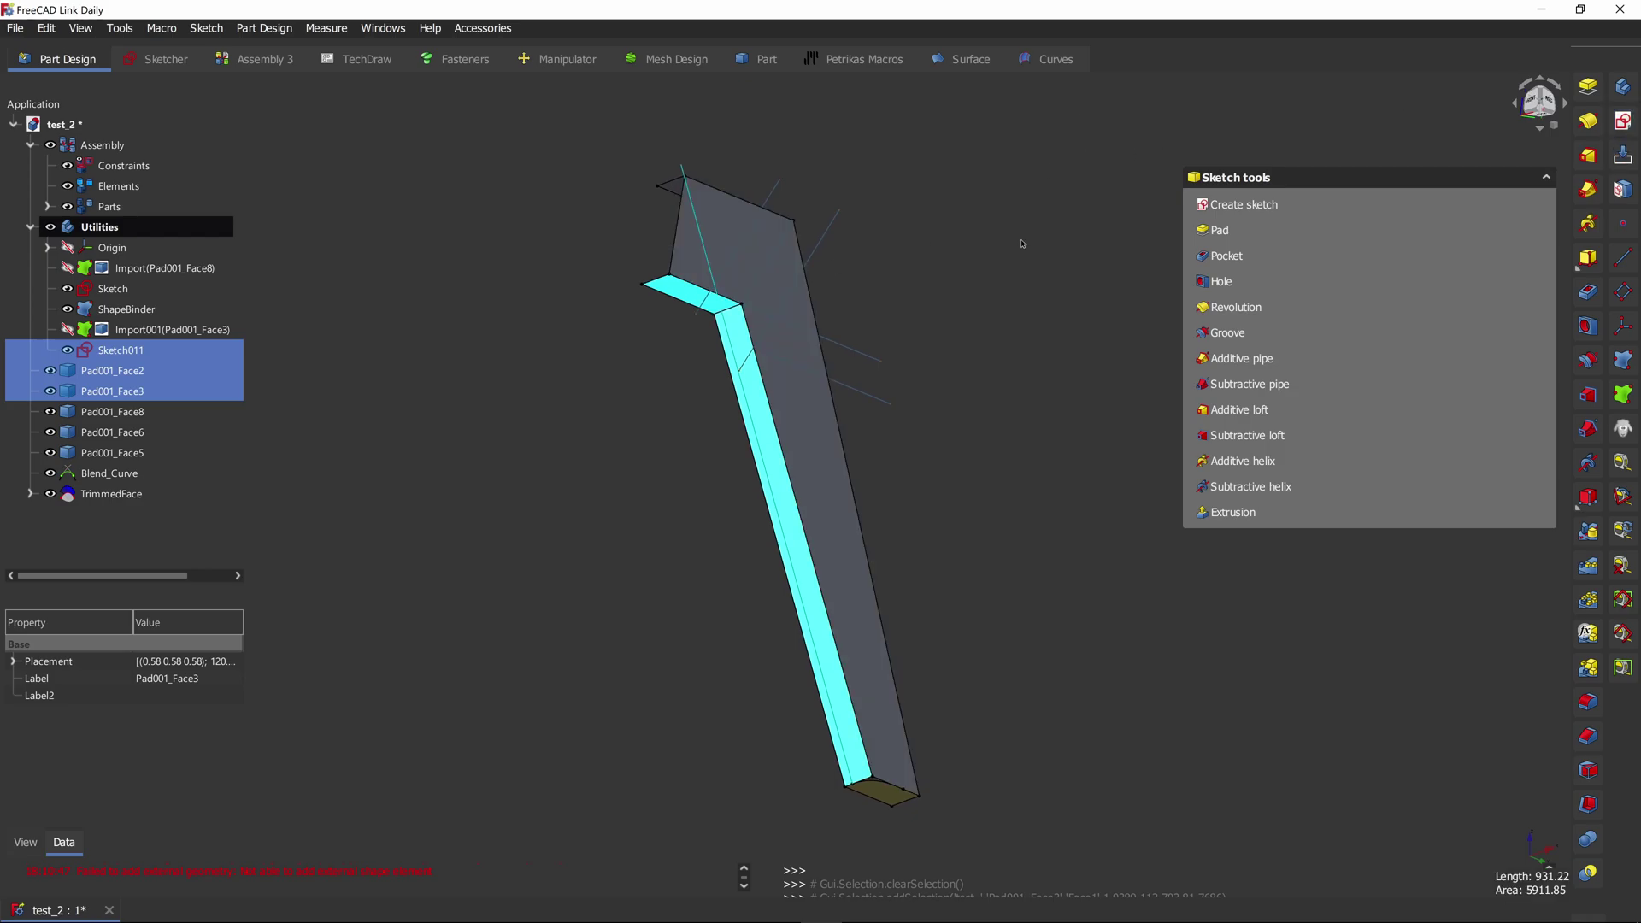
key("Tab")
left_click(1031, 477)
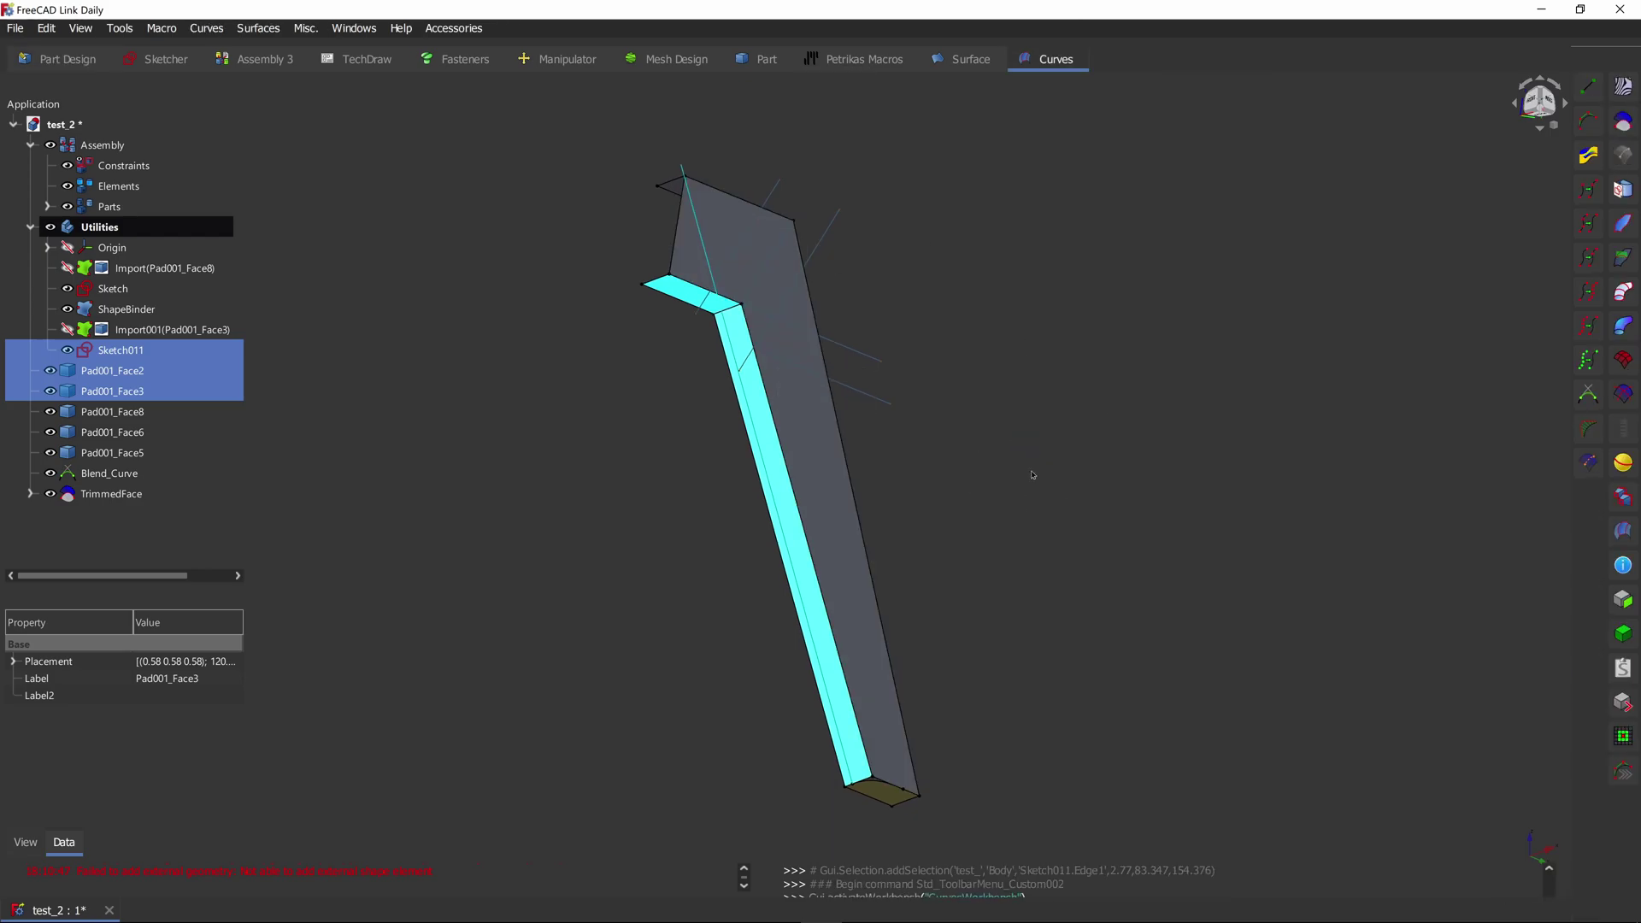
left_click(1622, 122)
middle_click_drag(998, 417, 1038, 396)
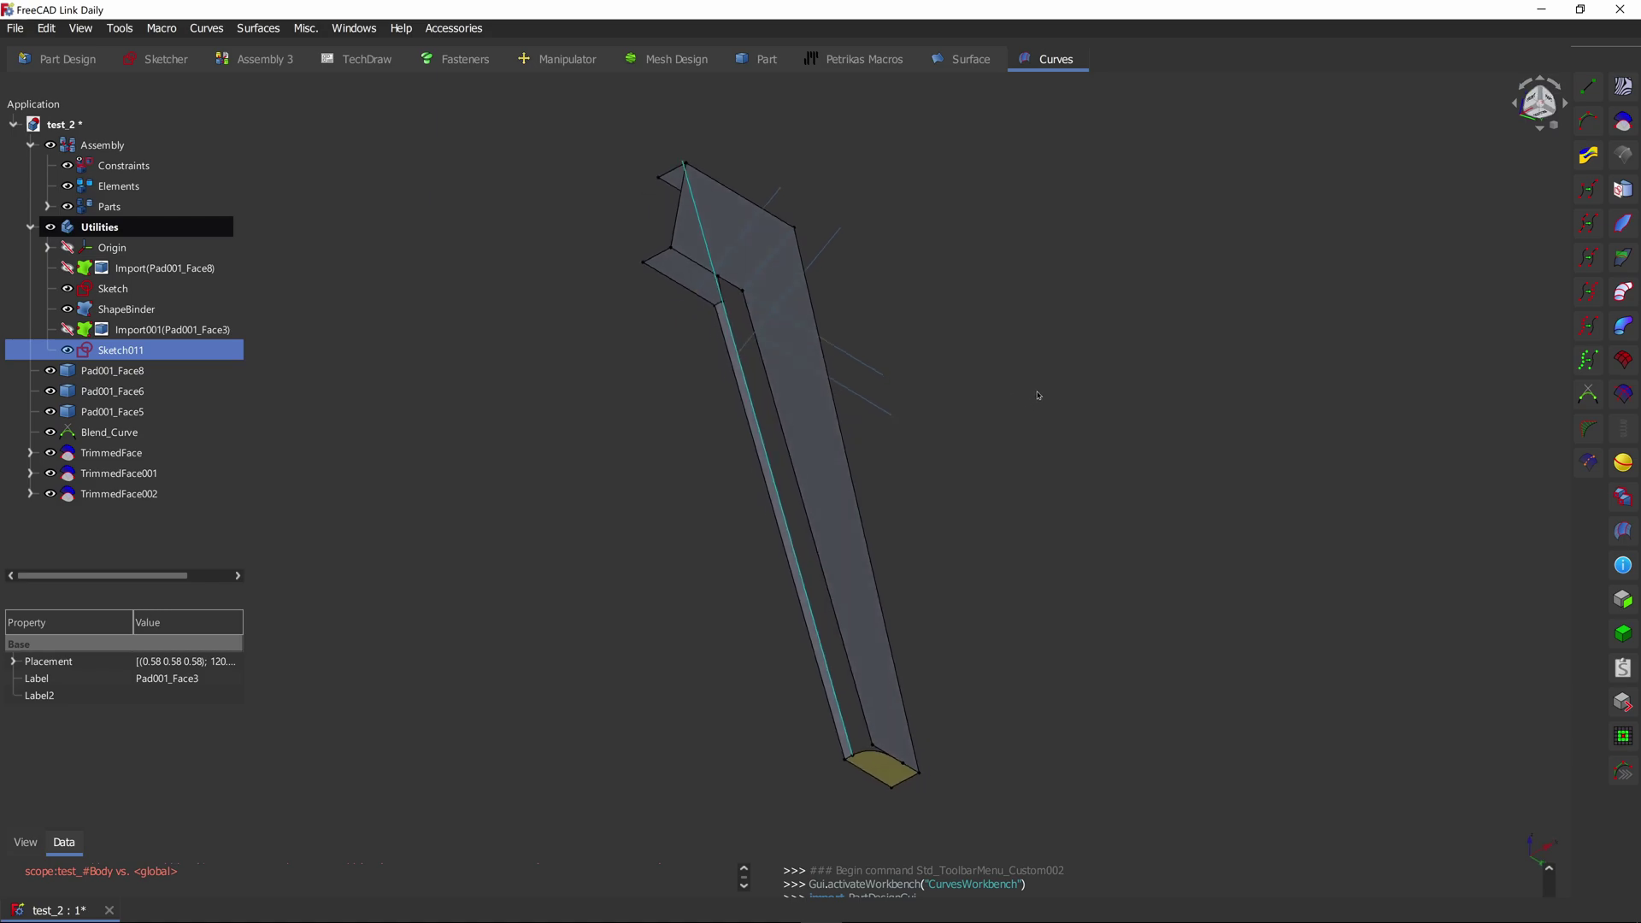
key("ctrl+z")
key("ctrl+z")
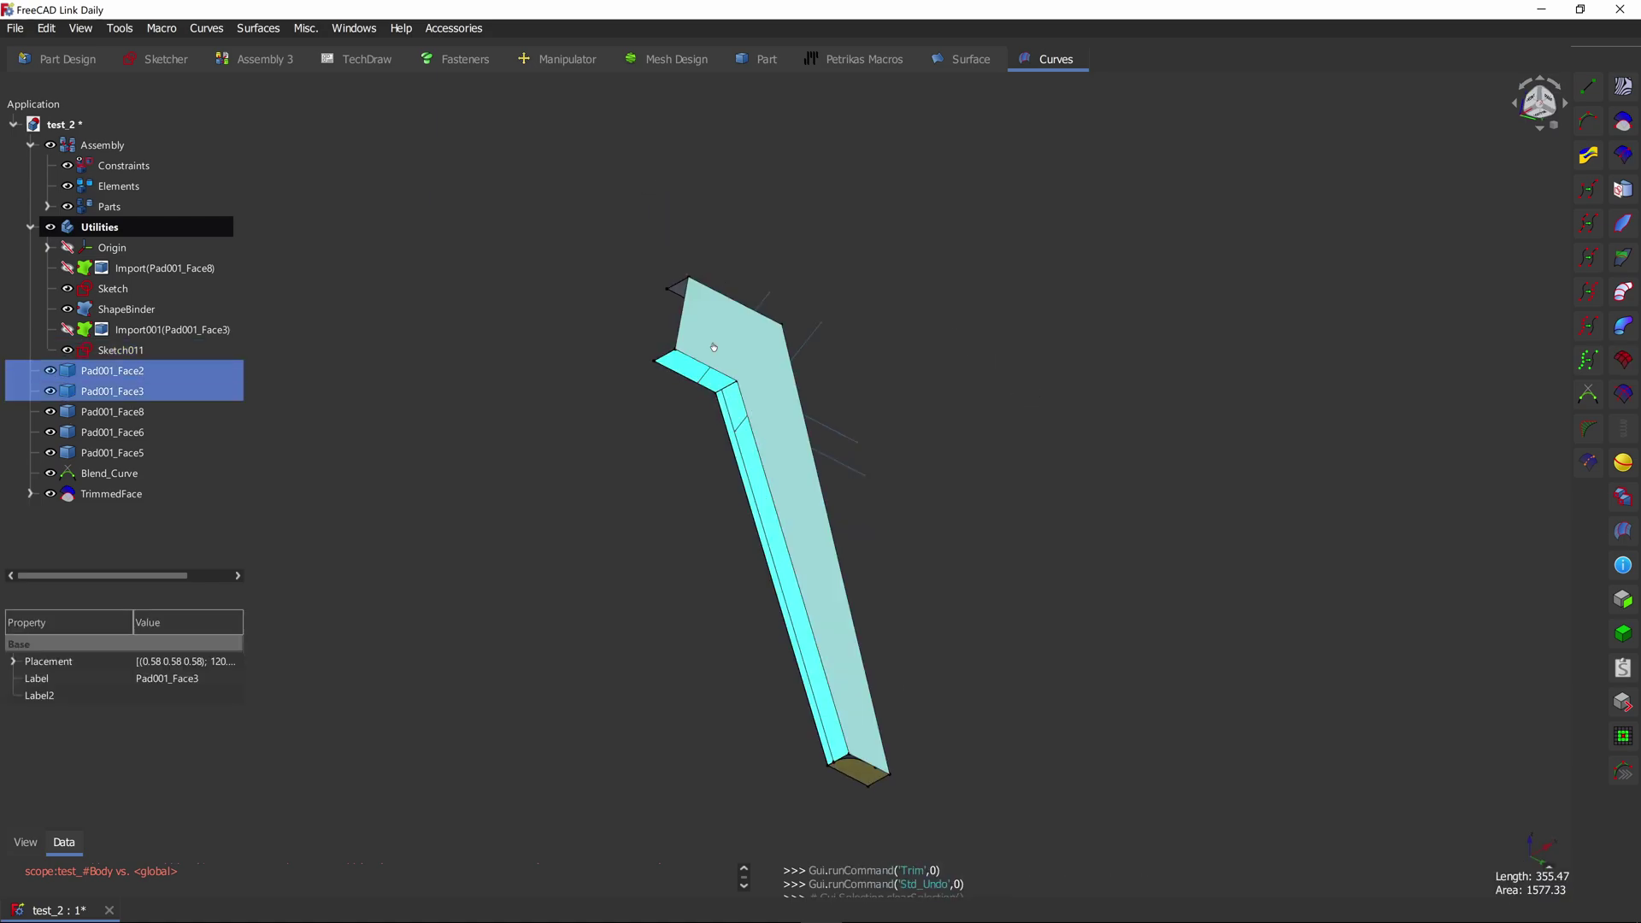
Step: Trim the narrow inner faces Pad001_Face2 and Pad001_Face3 with the vertical line of Sketch011, projected along the front view
middle_click_drag(716, 246, 721, 329)
left_click(690, 195, "ctrl")
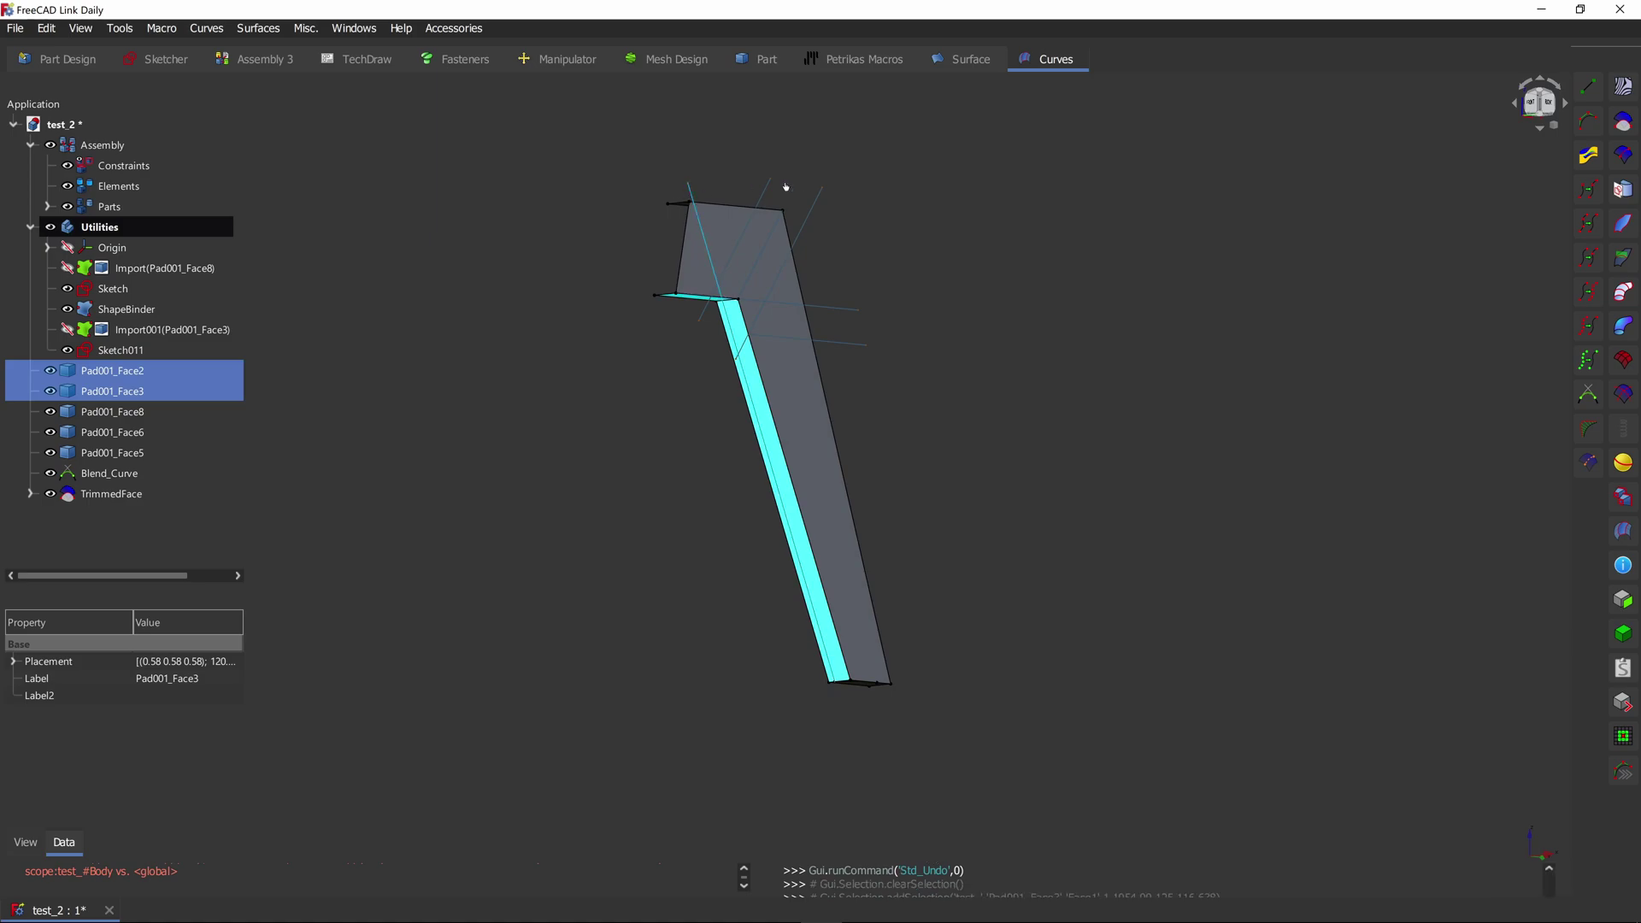
middle_click_drag(795, 186, 1089, 141)
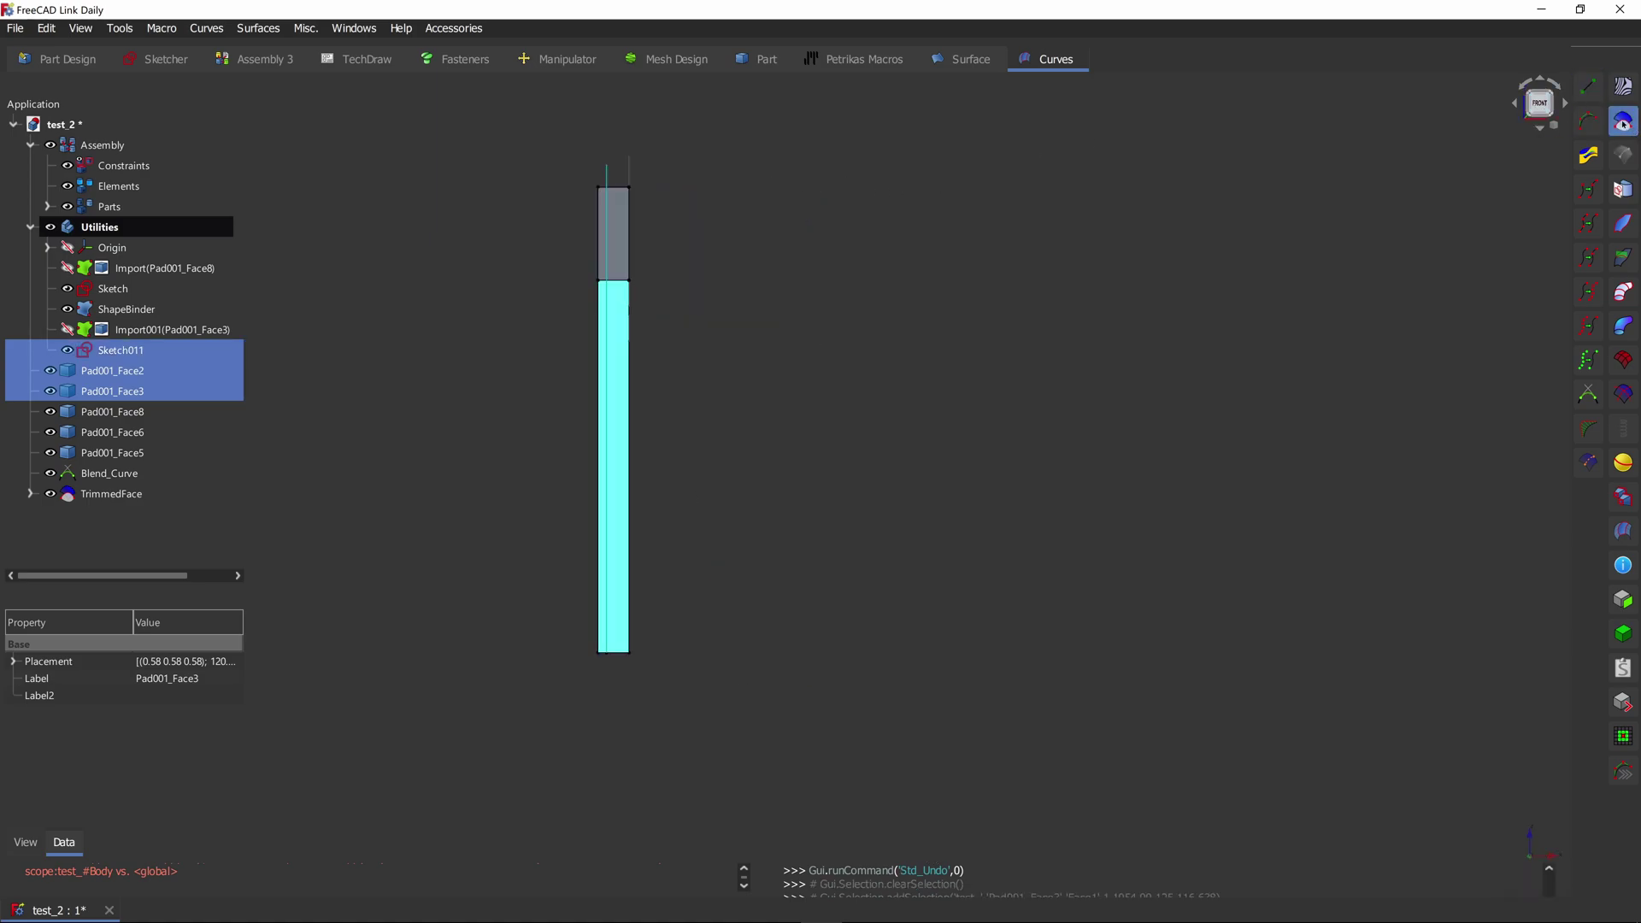
left_click(1623, 121)
middle_click_drag(698, 377, 571, 354)
left_click(1242, 154)
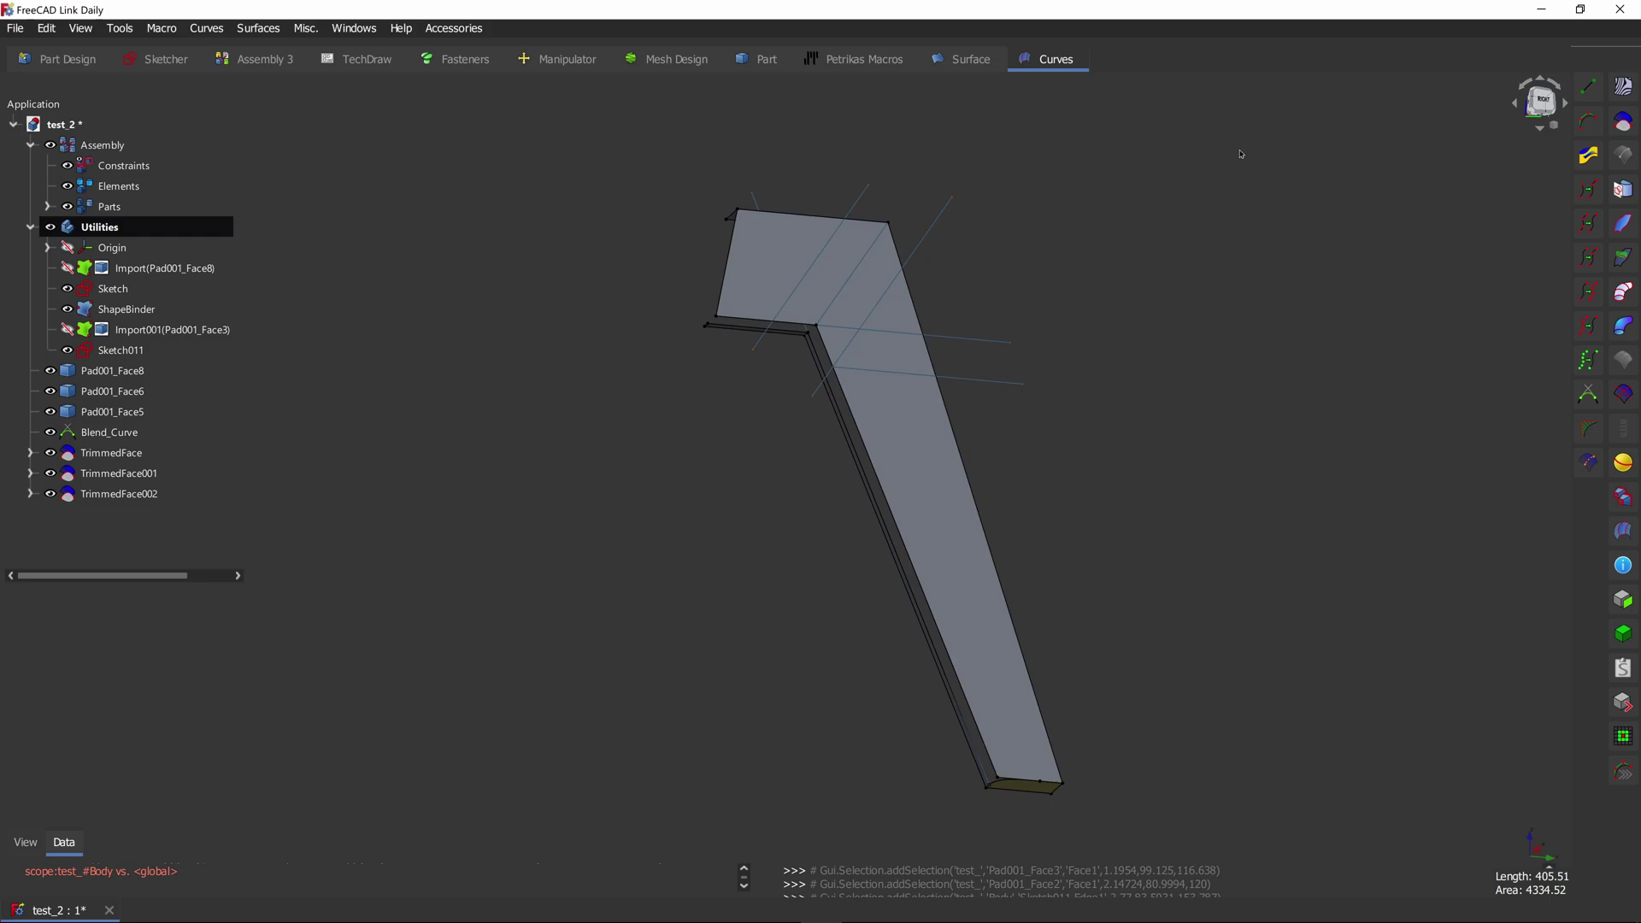
Step: Trim both newly trimmed inner strips with the two outer diagonal lines of Sketch, projected along the right view
left_click(1539, 105)
middle_click_drag(998, 256, 916, 332)
scroll(916, 331, "up", 1)
scroll(542, 445, "up", 4)
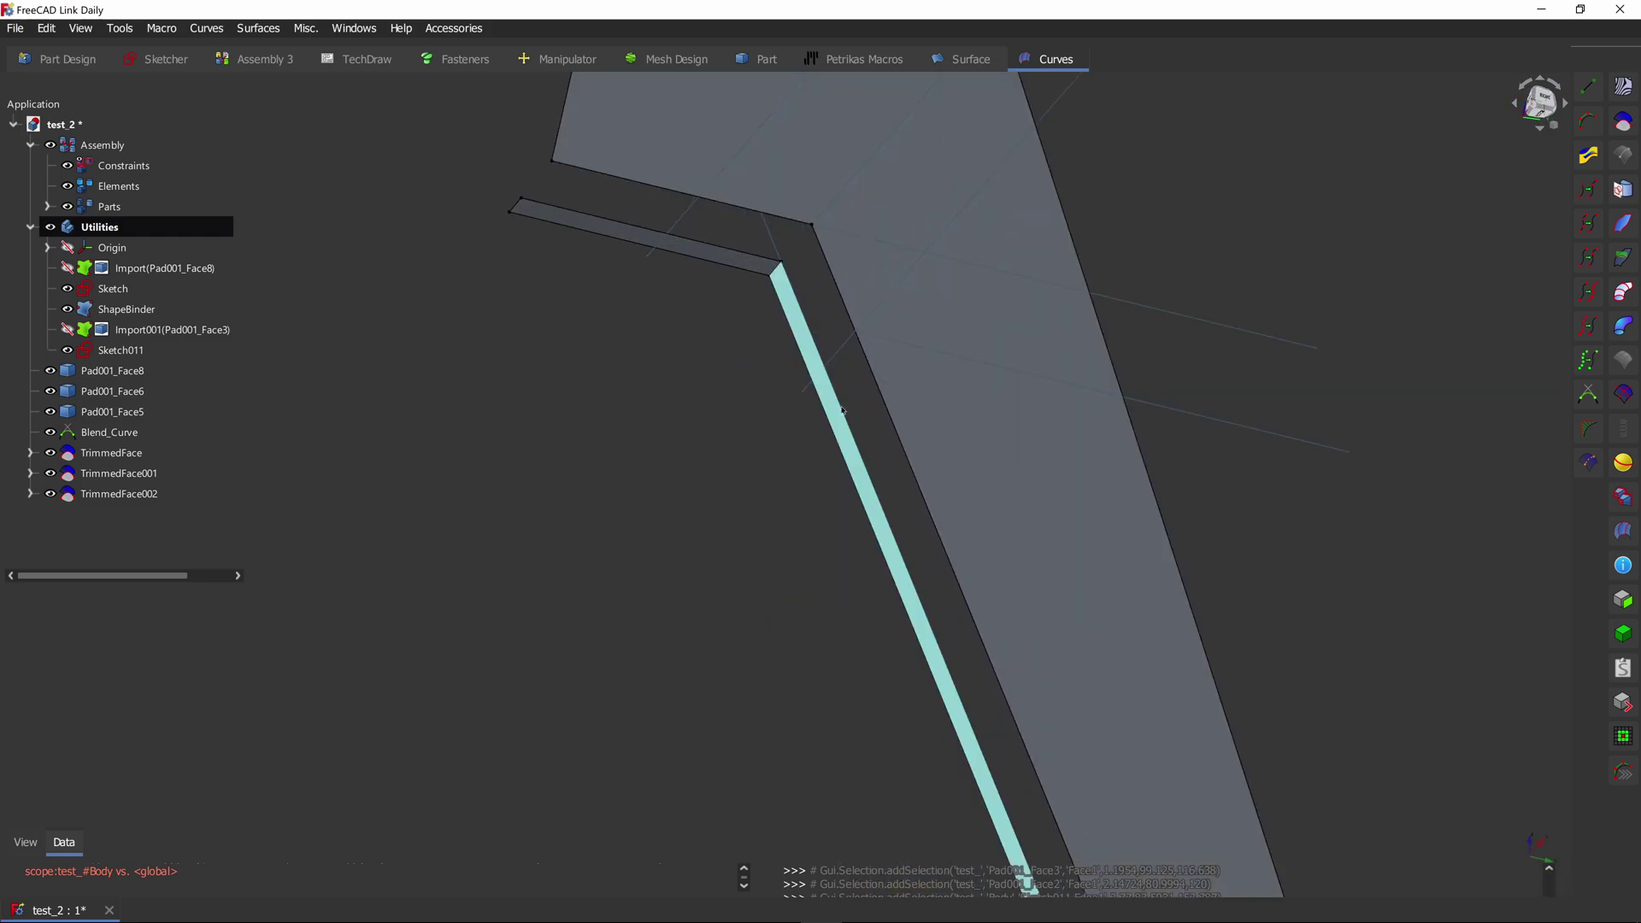
left_click(851, 465)
left_click(671, 242, "ctrl")
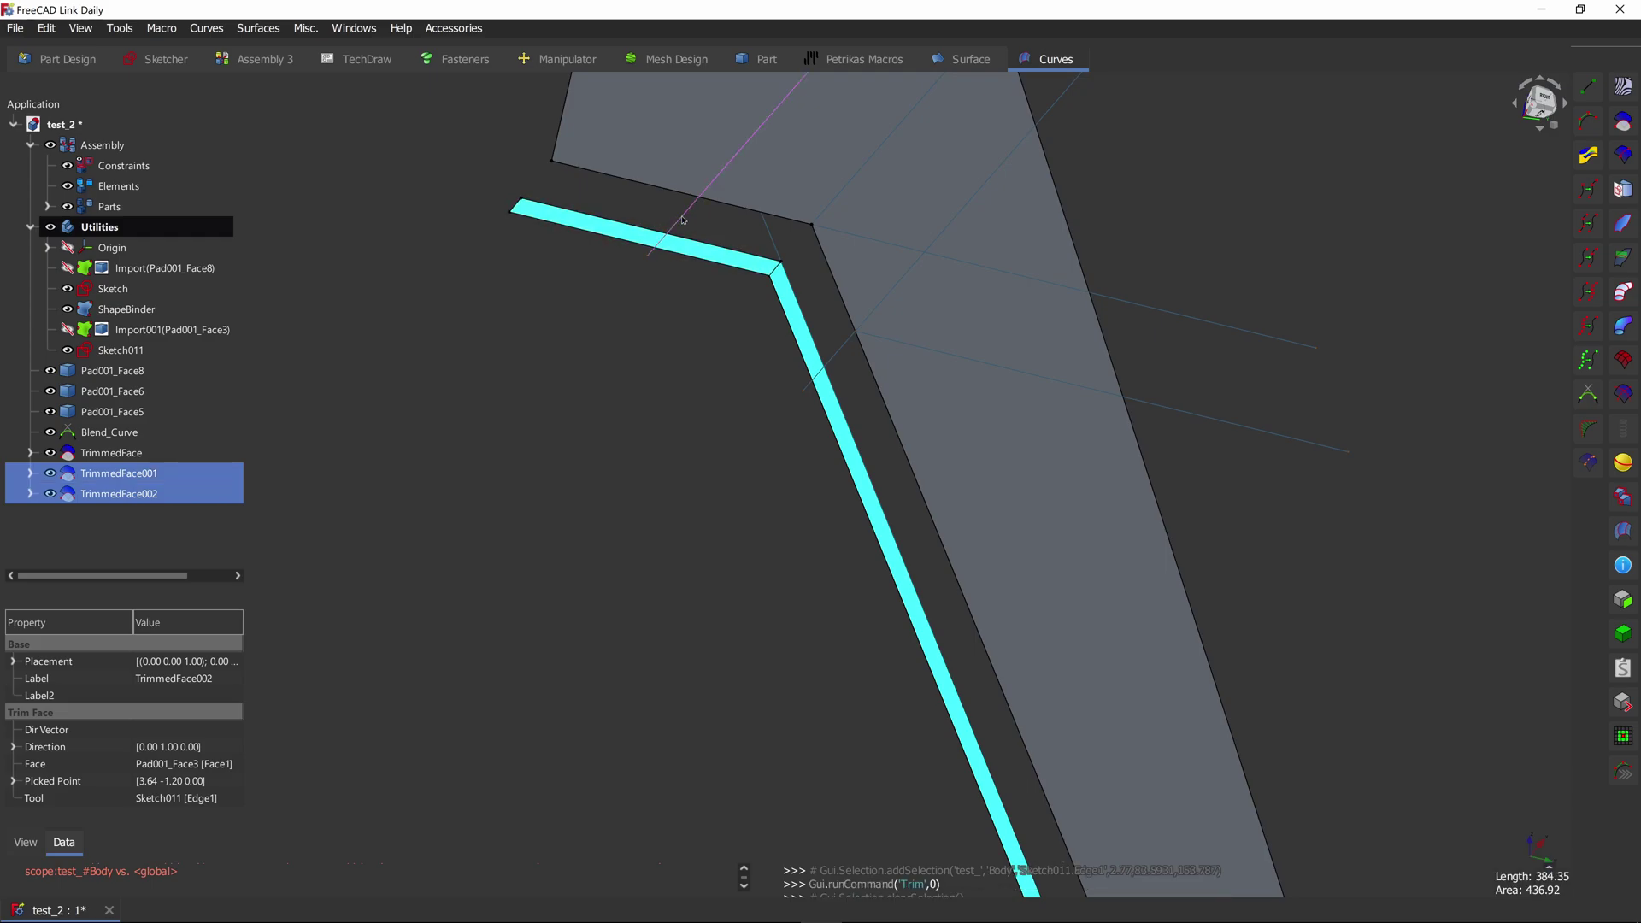
left_click(683, 221, "ctrl")
scroll(844, 349, "down", 4)
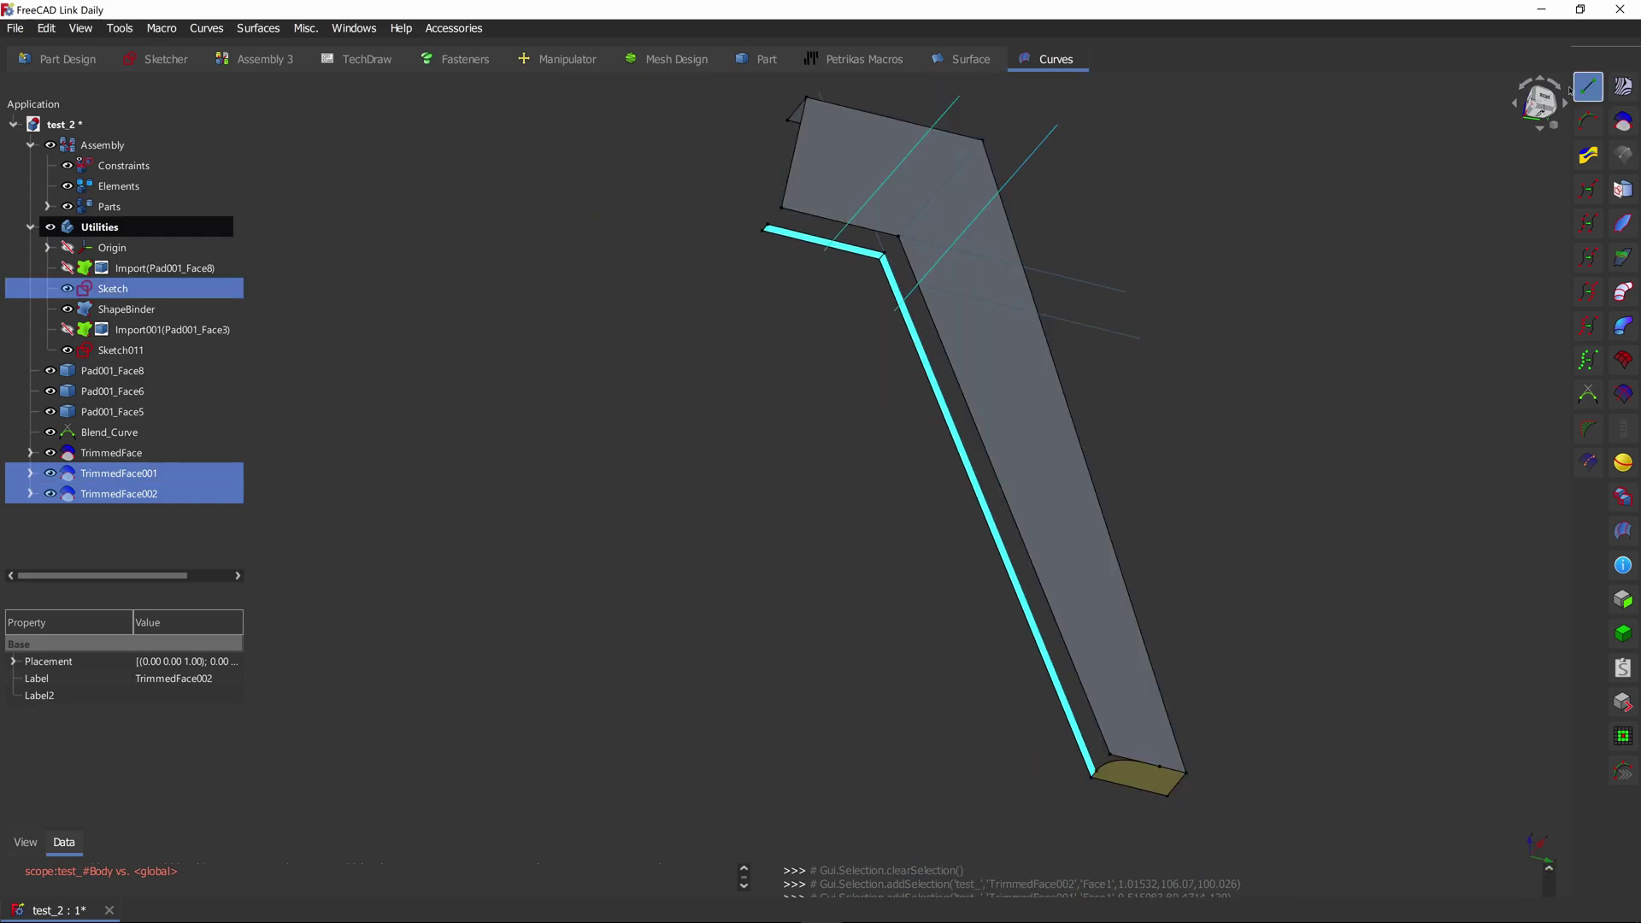
left_click(1545, 101)
left_click(1623, 122)
Step: Trim the outer faces Pad001_Face5 and Pad001_Face6 with the two outer diagonal lines of Sketch, projected along the right view
mouse_move(832, 367)
middle_mouse_down()
mouse_move(701, 287)
mouse_move(733, 438)
mouse_move(697, 457)
middle_mouse_up()
middle_click_drag(1018, 359, 865, 362, "shift")
mouse_move(864, 363)
middle_mouse_down()
mouse_move(889, 329)
mouse_move(875, 294)
mouse_move(833, 360)
middle_mouse_up()
key("3")
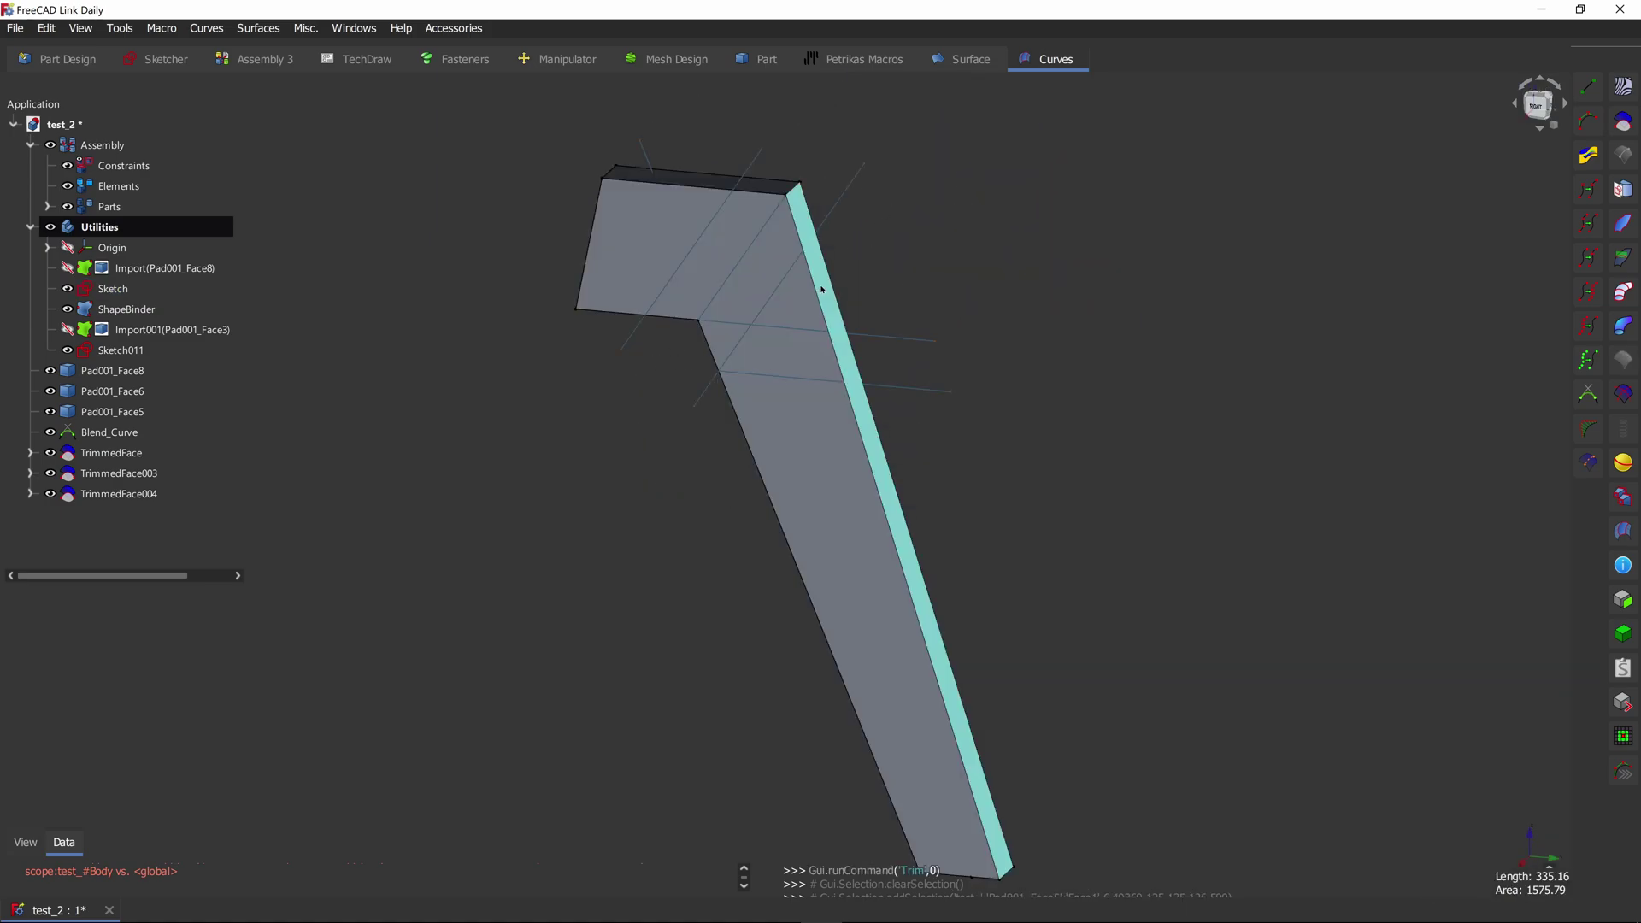
left_click(821, 289)
left_click(779, 183, "ctrl")
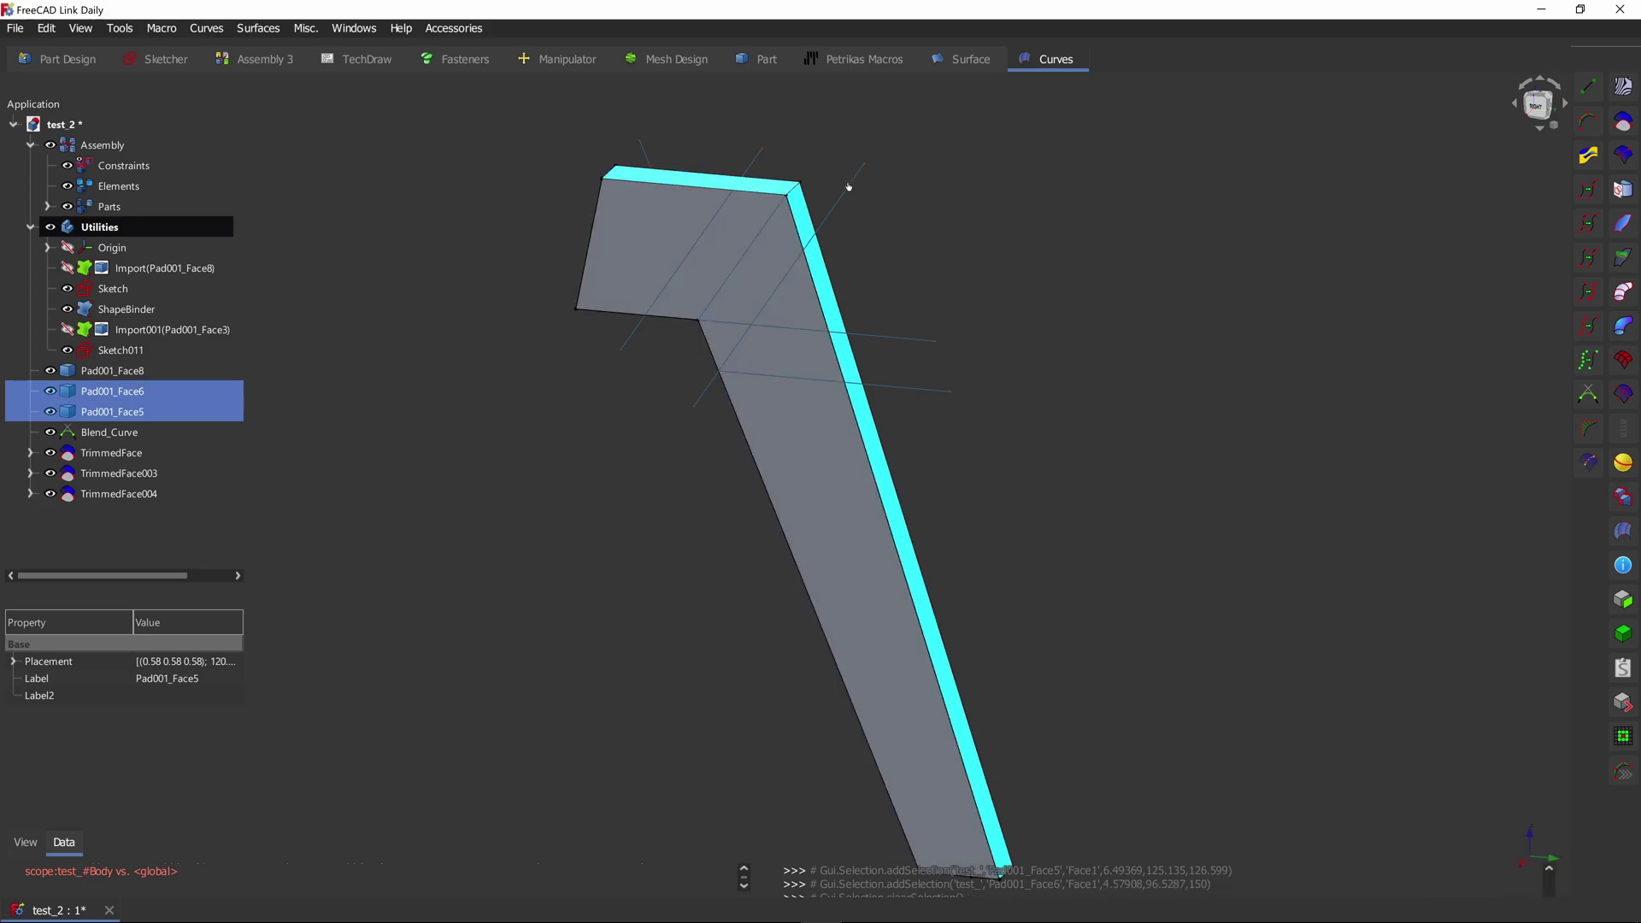
left_click(850, 189, "ctrl")
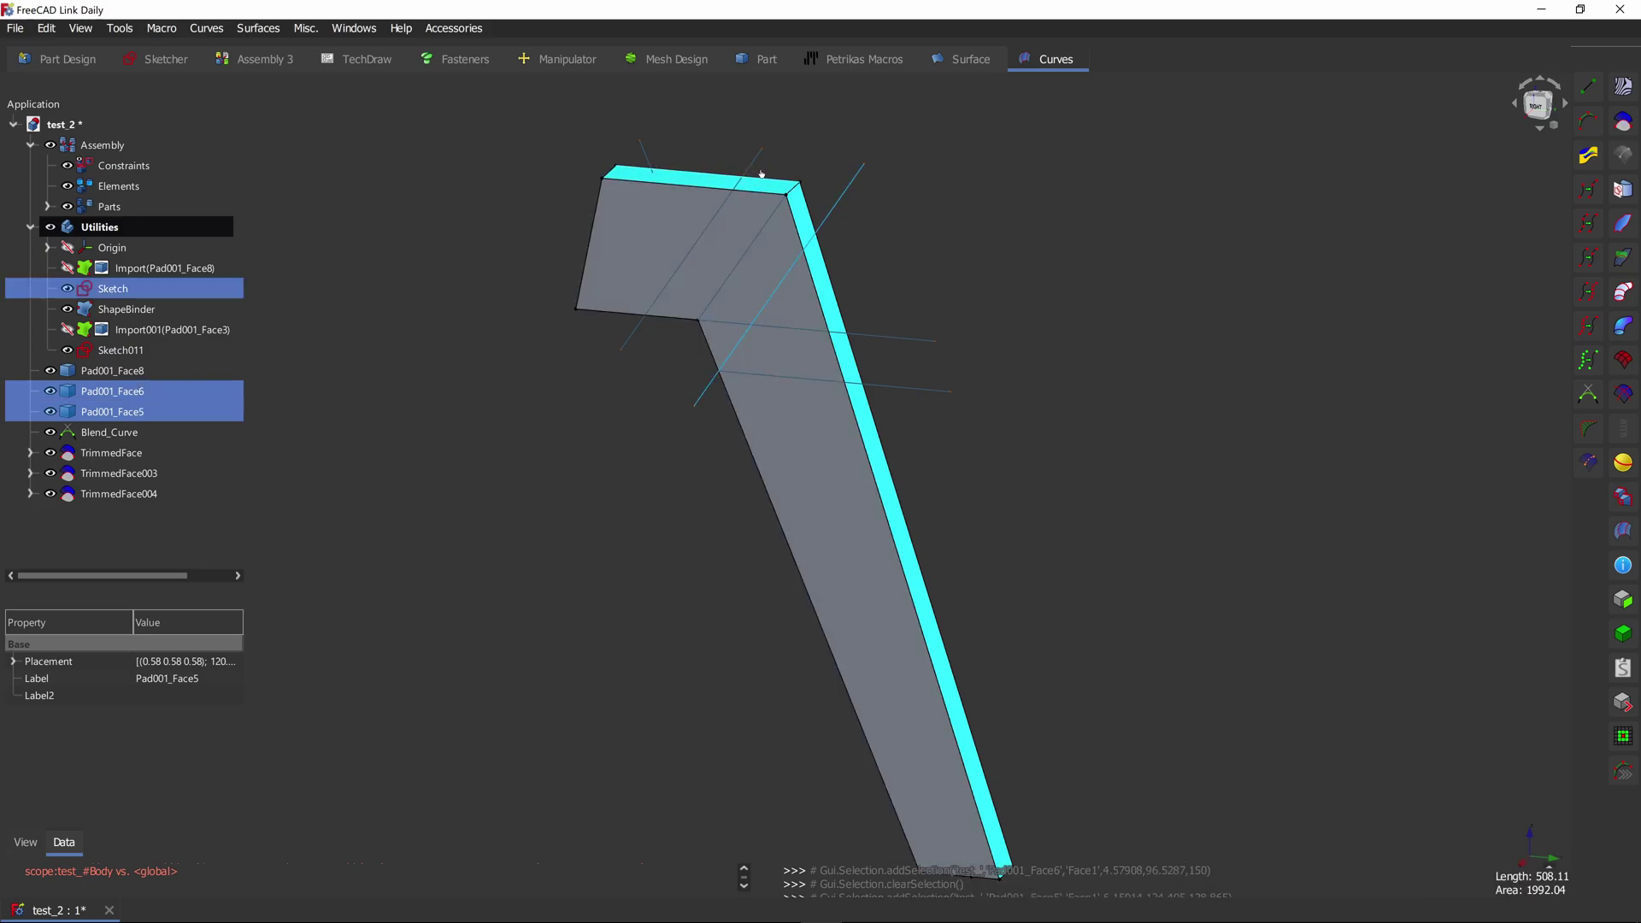
left_click(1539, 105)
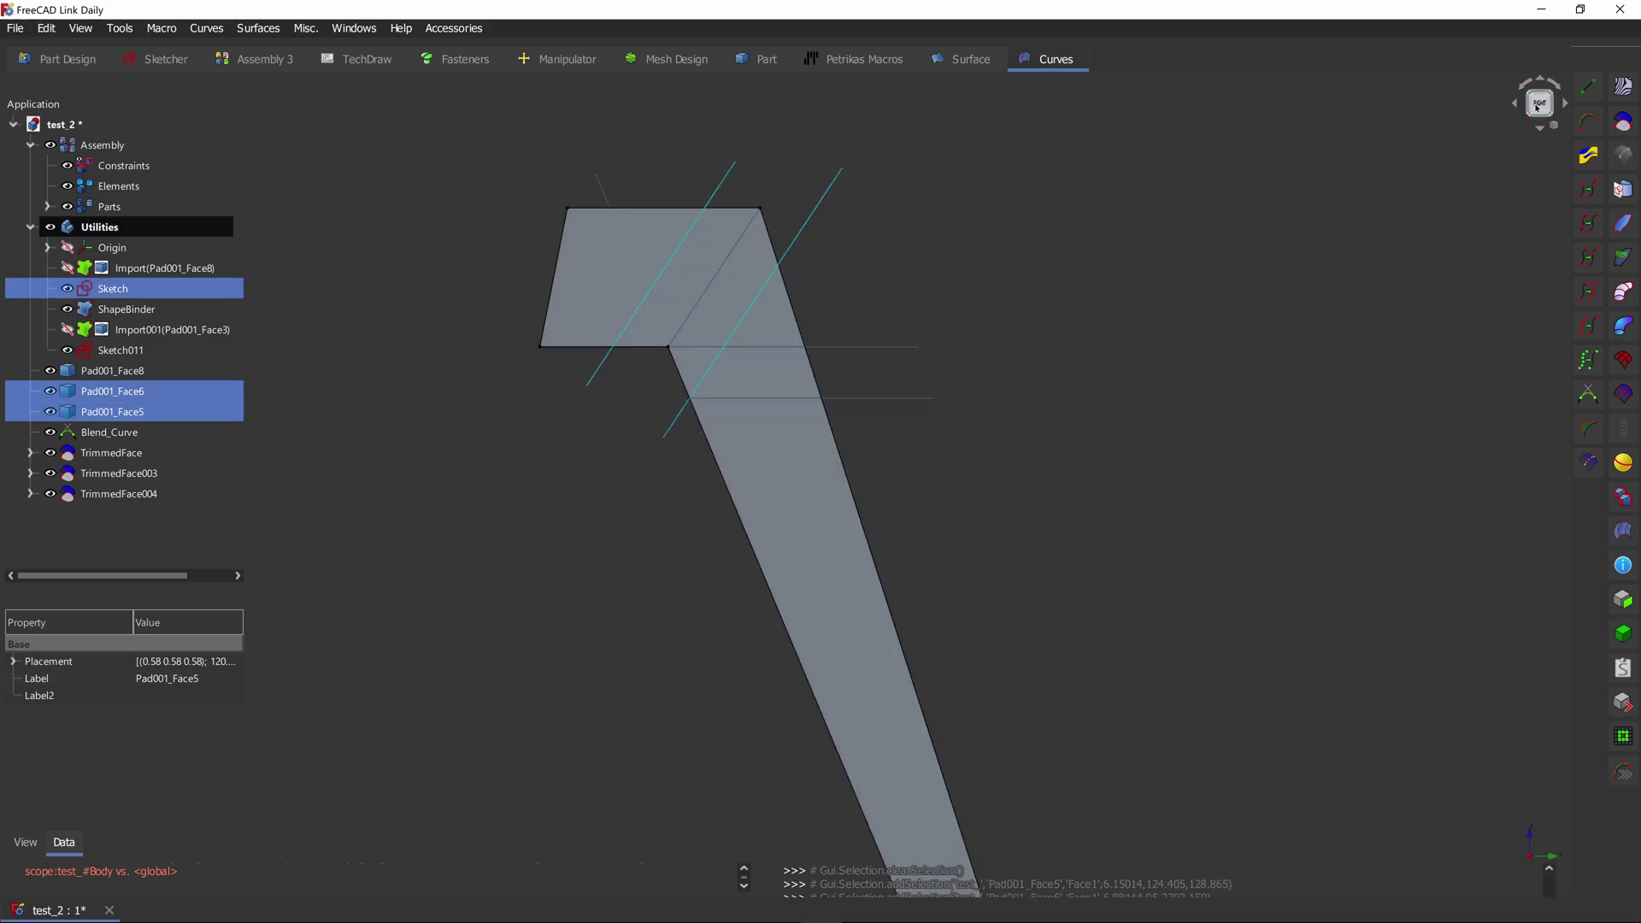
left_click(1626, 123)
Step: Trim the side face Pad001_Face8 with the lower diagonal sketch line in the right view, keeping the long lower part
mouse_move(1004, 310)
middle_mouse_down()
mouse_move(850, 351)
mouse_move(990, 344)
mouse_move(978, 282)
mouse_move(997, 341)
mouse_move(1140, 263)
mouse_move(1141, 318)
middle_mouse_up()
left_click(850, 419)
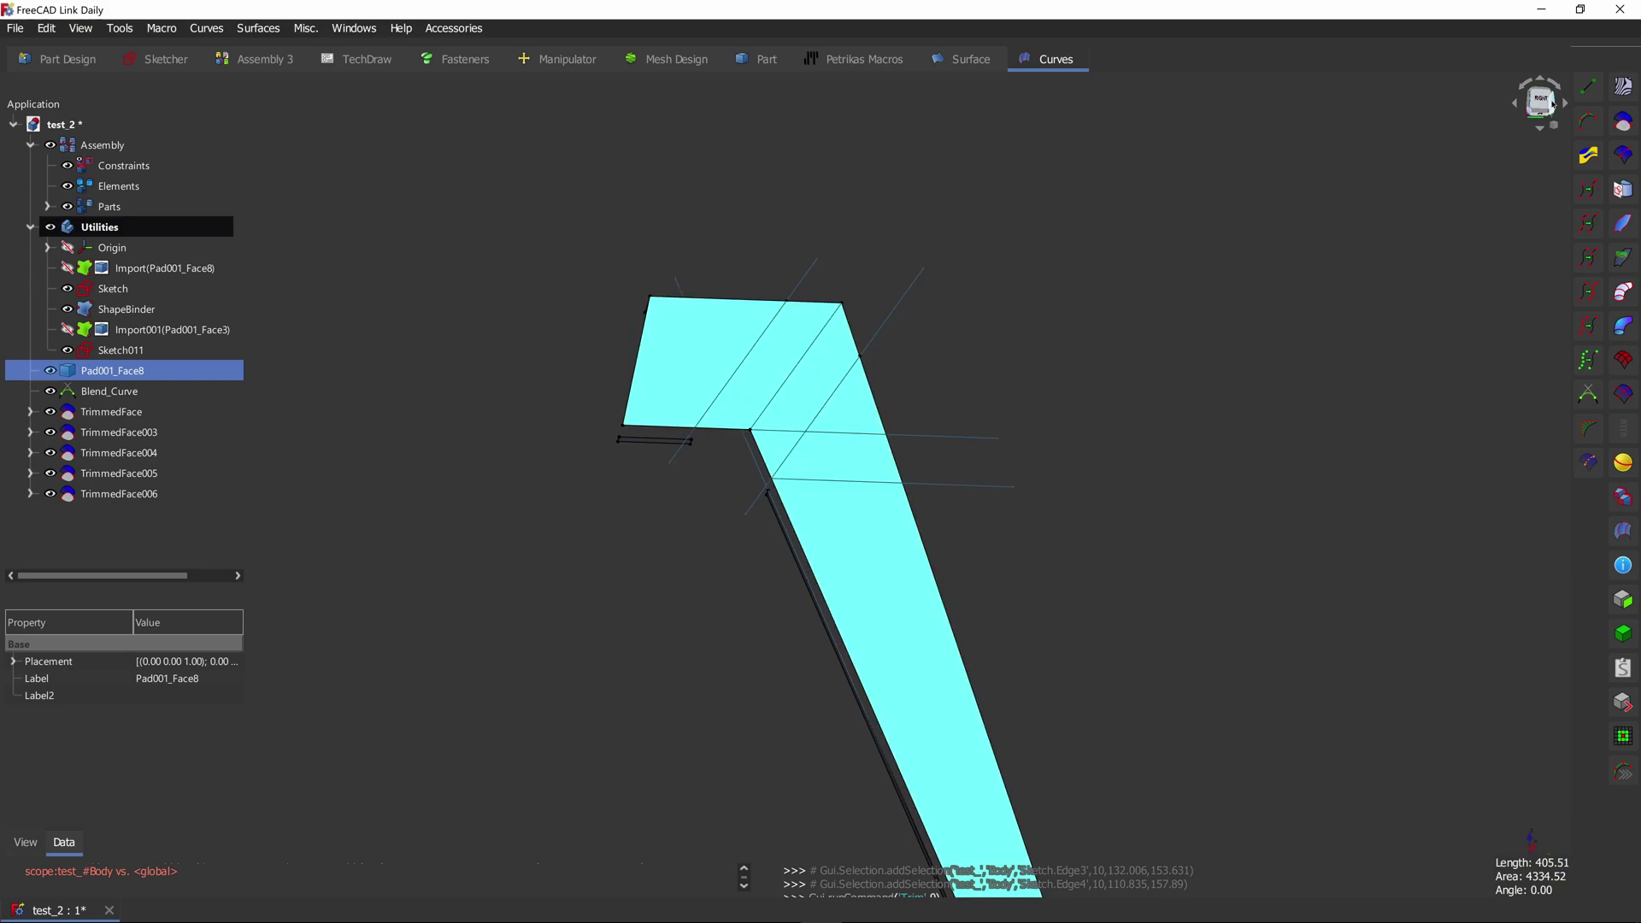
left_click(1552, 103)
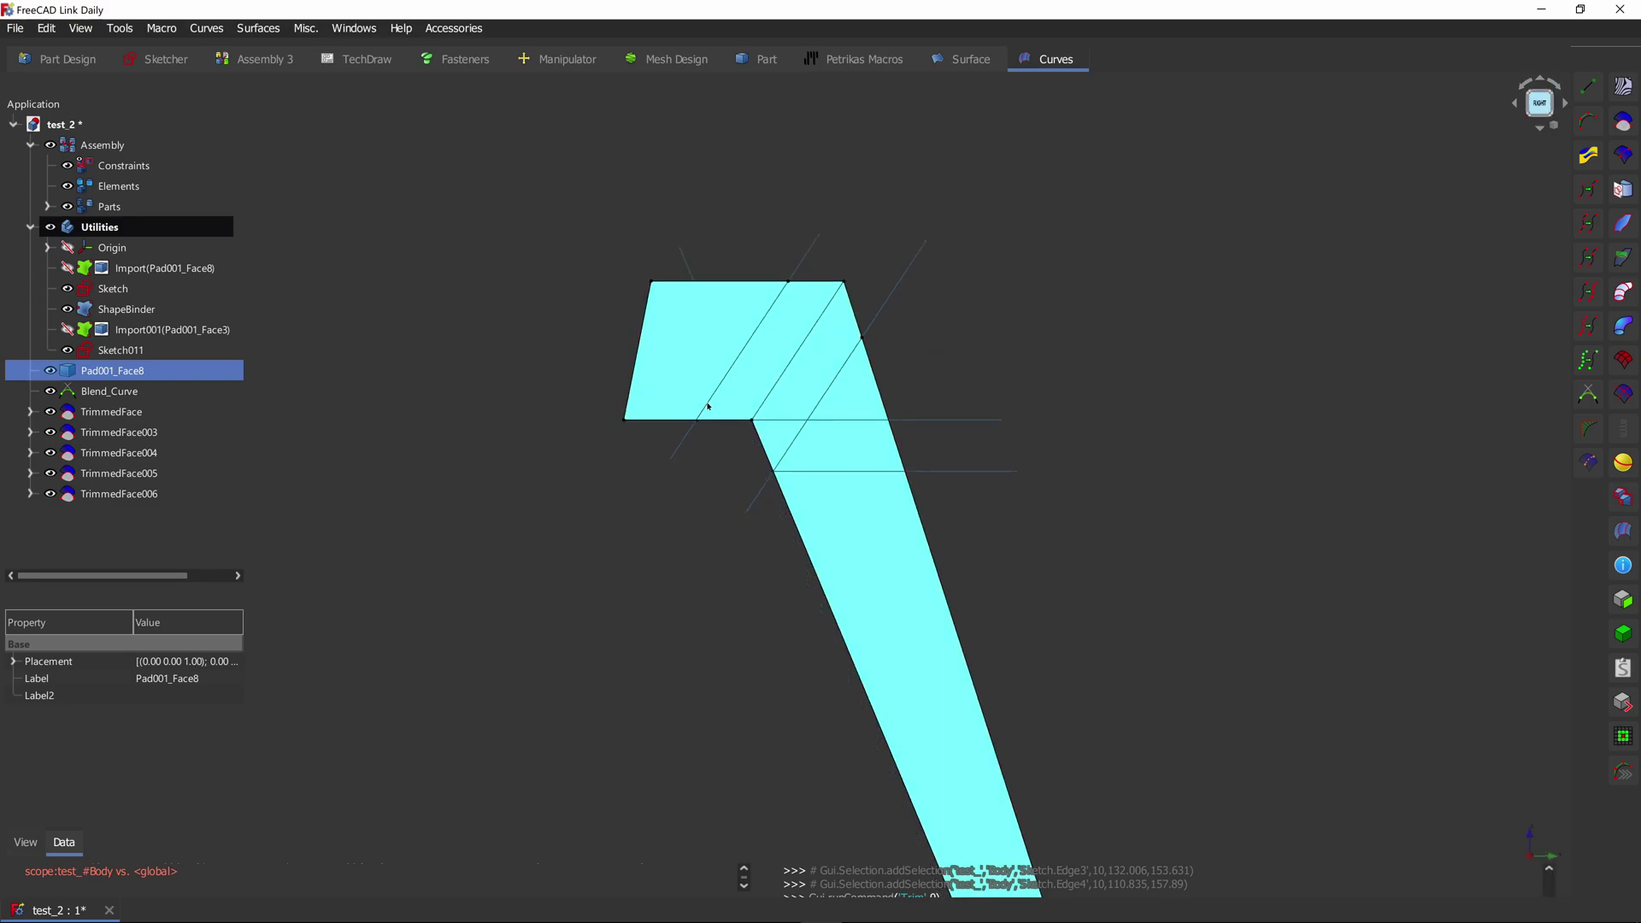
left_click(890, 299)
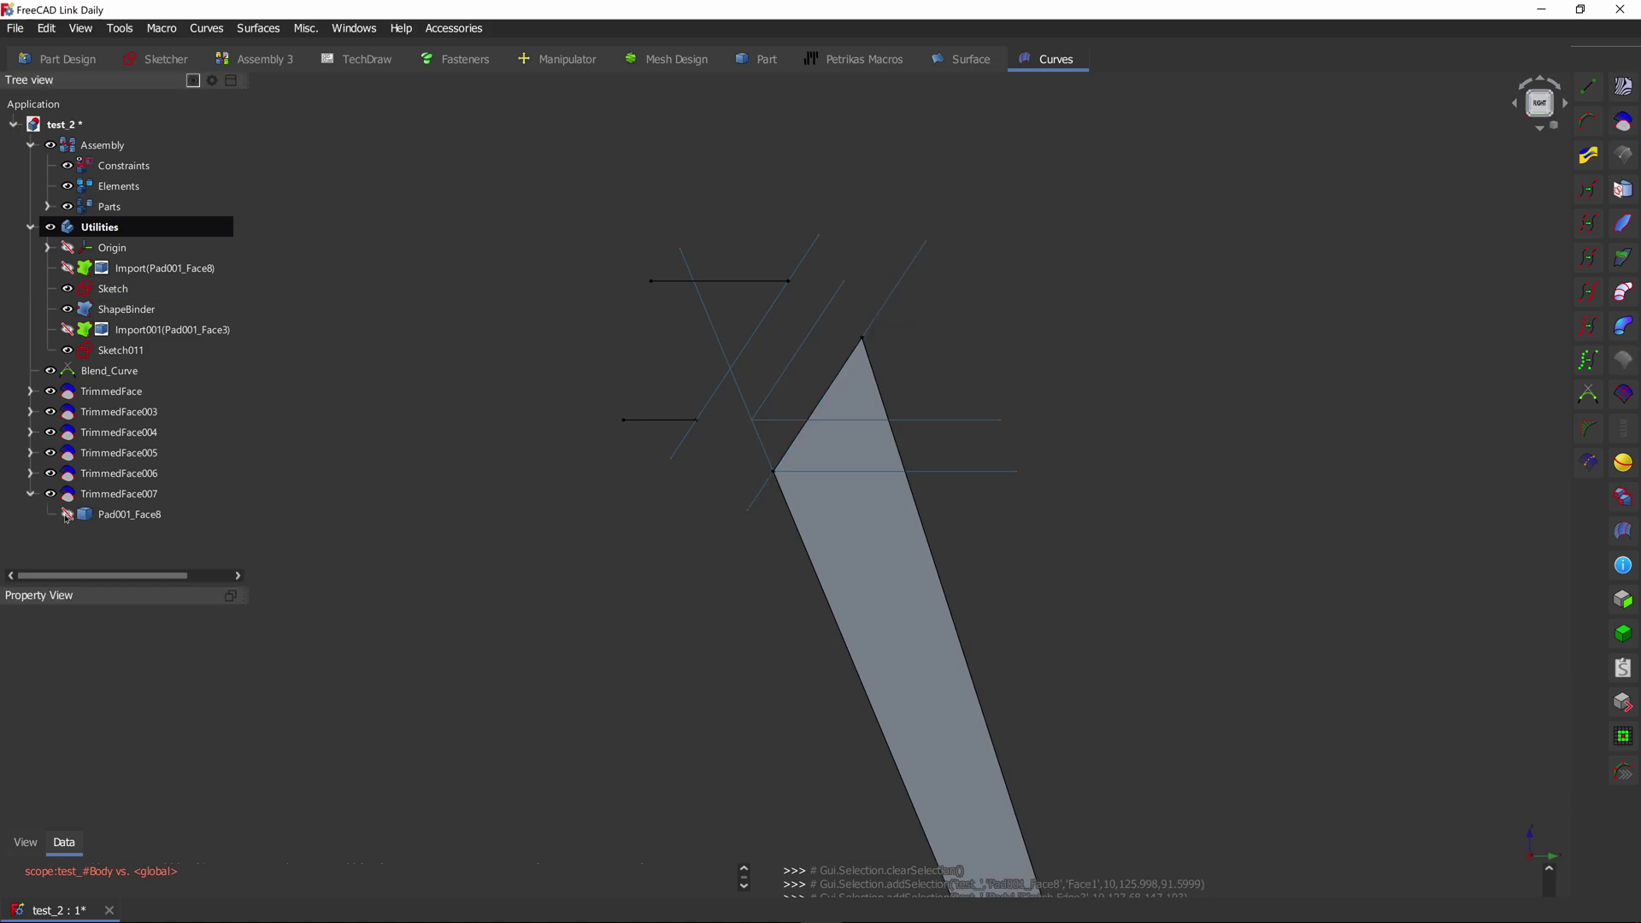
Step: Show Pad001_Face8 again and trim it with the upper diagonal sketch line, keeping the upper part
left_click(67, 514)
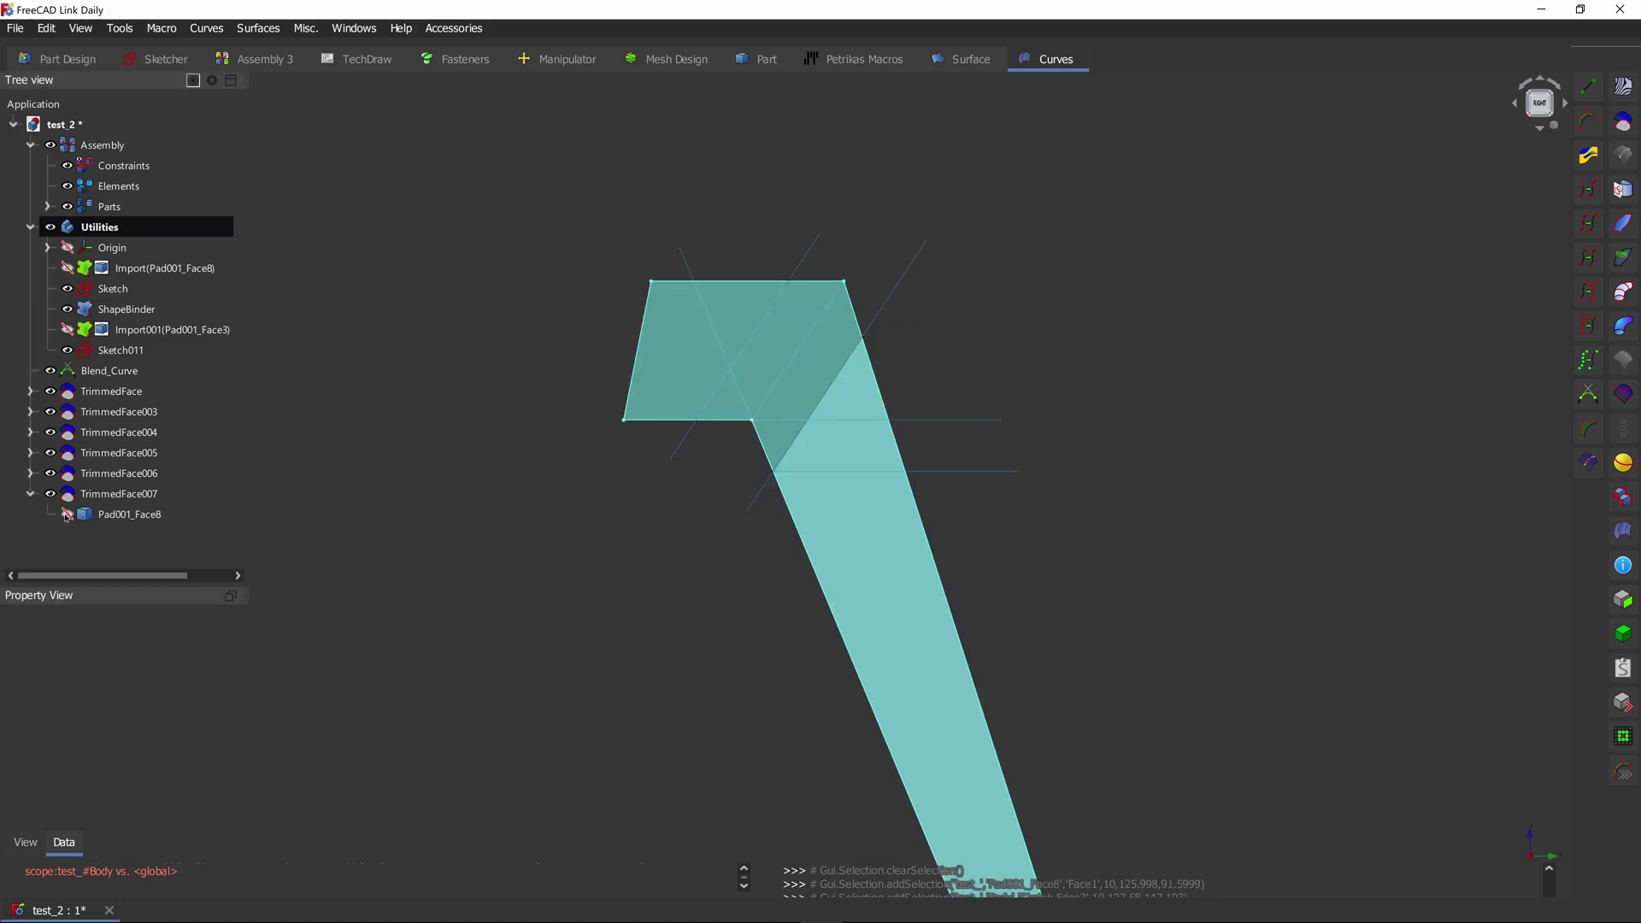
left_click(805, 259)
left_click(721, 332, "ctrl")
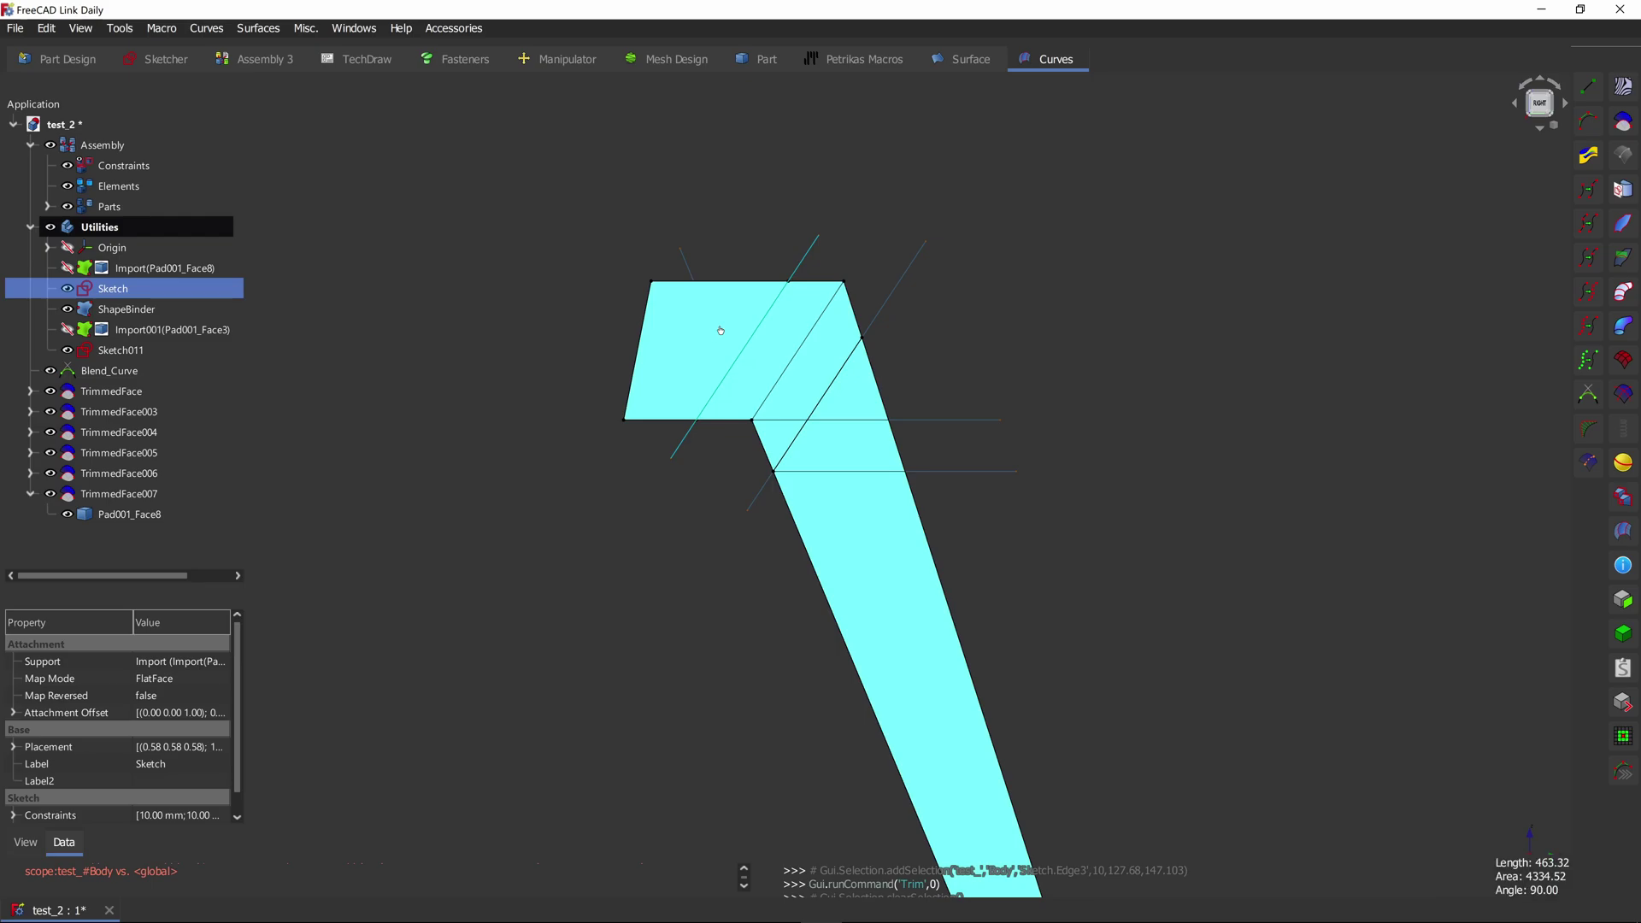
left_click(1626, 126)
left_click(1111, 278)
Step: Trim the long outer strip TrimmedFace006 with the lower horizontal sketch line in the right view, keeping the lower part
left_click(795, 253)
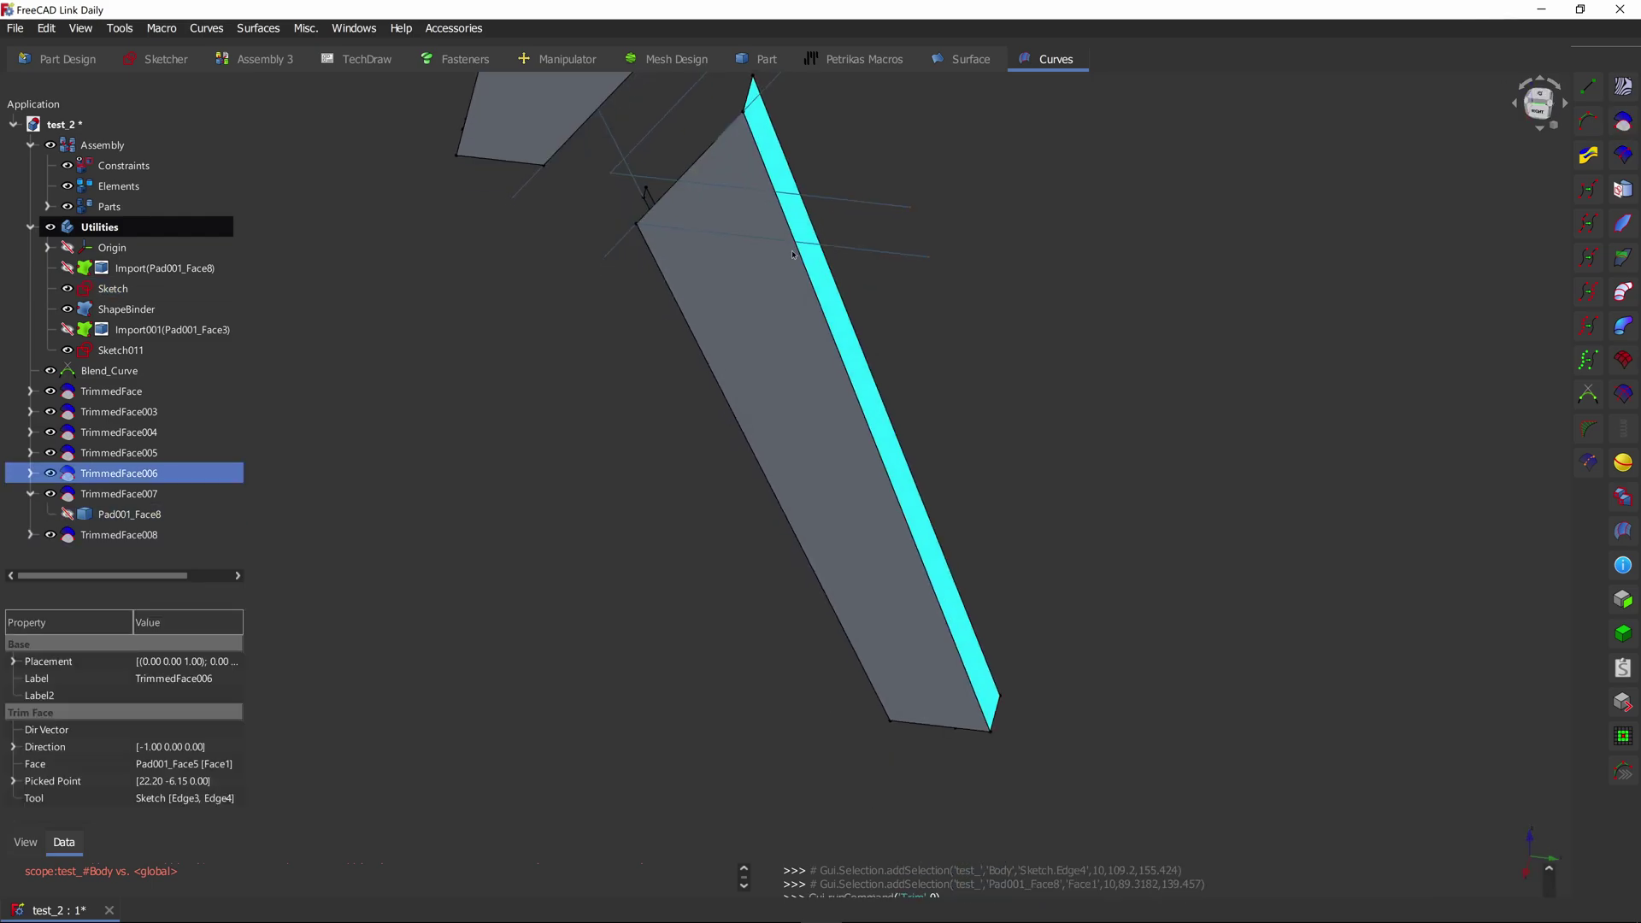
middle_click_drag(793, 254, 752, 258)
middle_click_drag(1000, 172, 1037, 263)
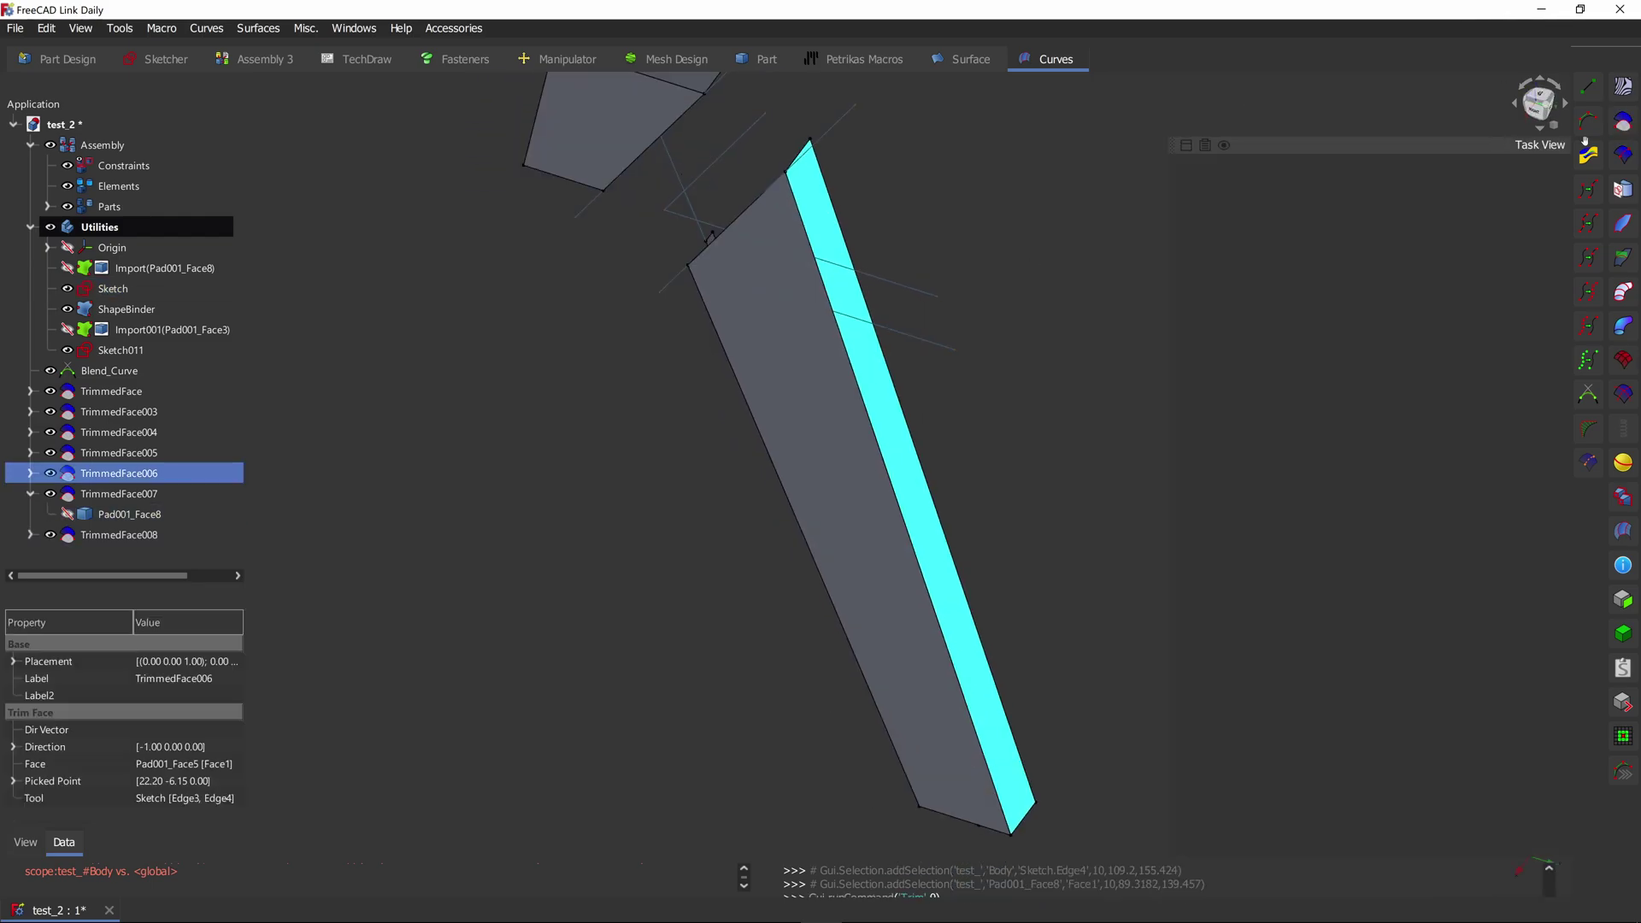
left_click(919, 445)
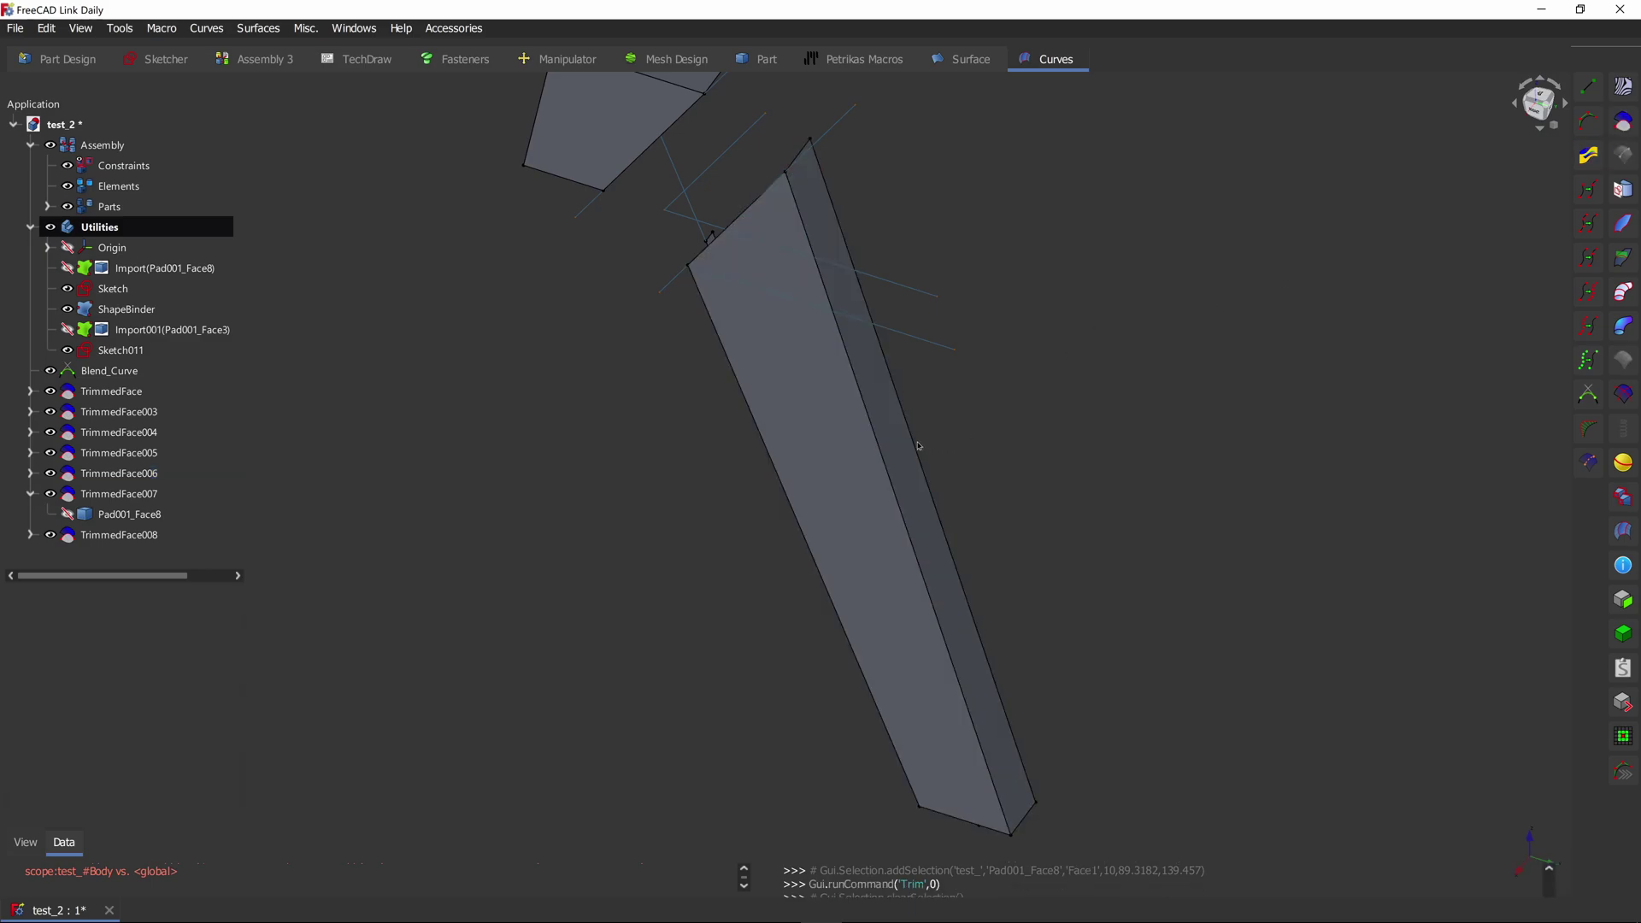
left_click(894, 413)
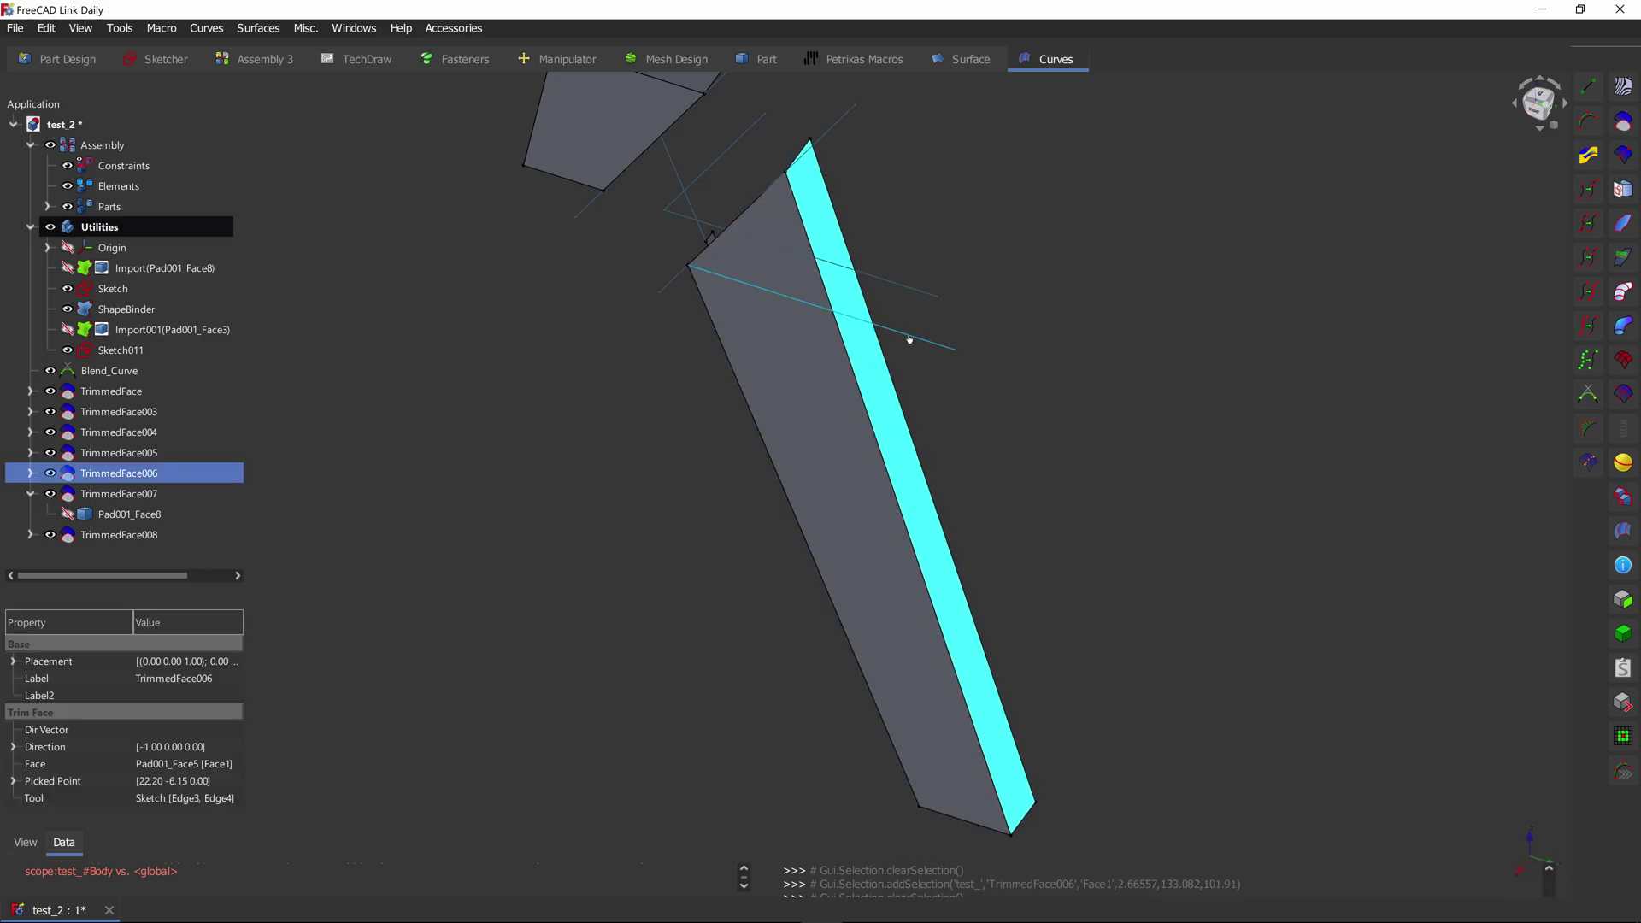
left_click(909, 340, "ctrl")
left_click(1536, 113)
left_click(1623, 121)
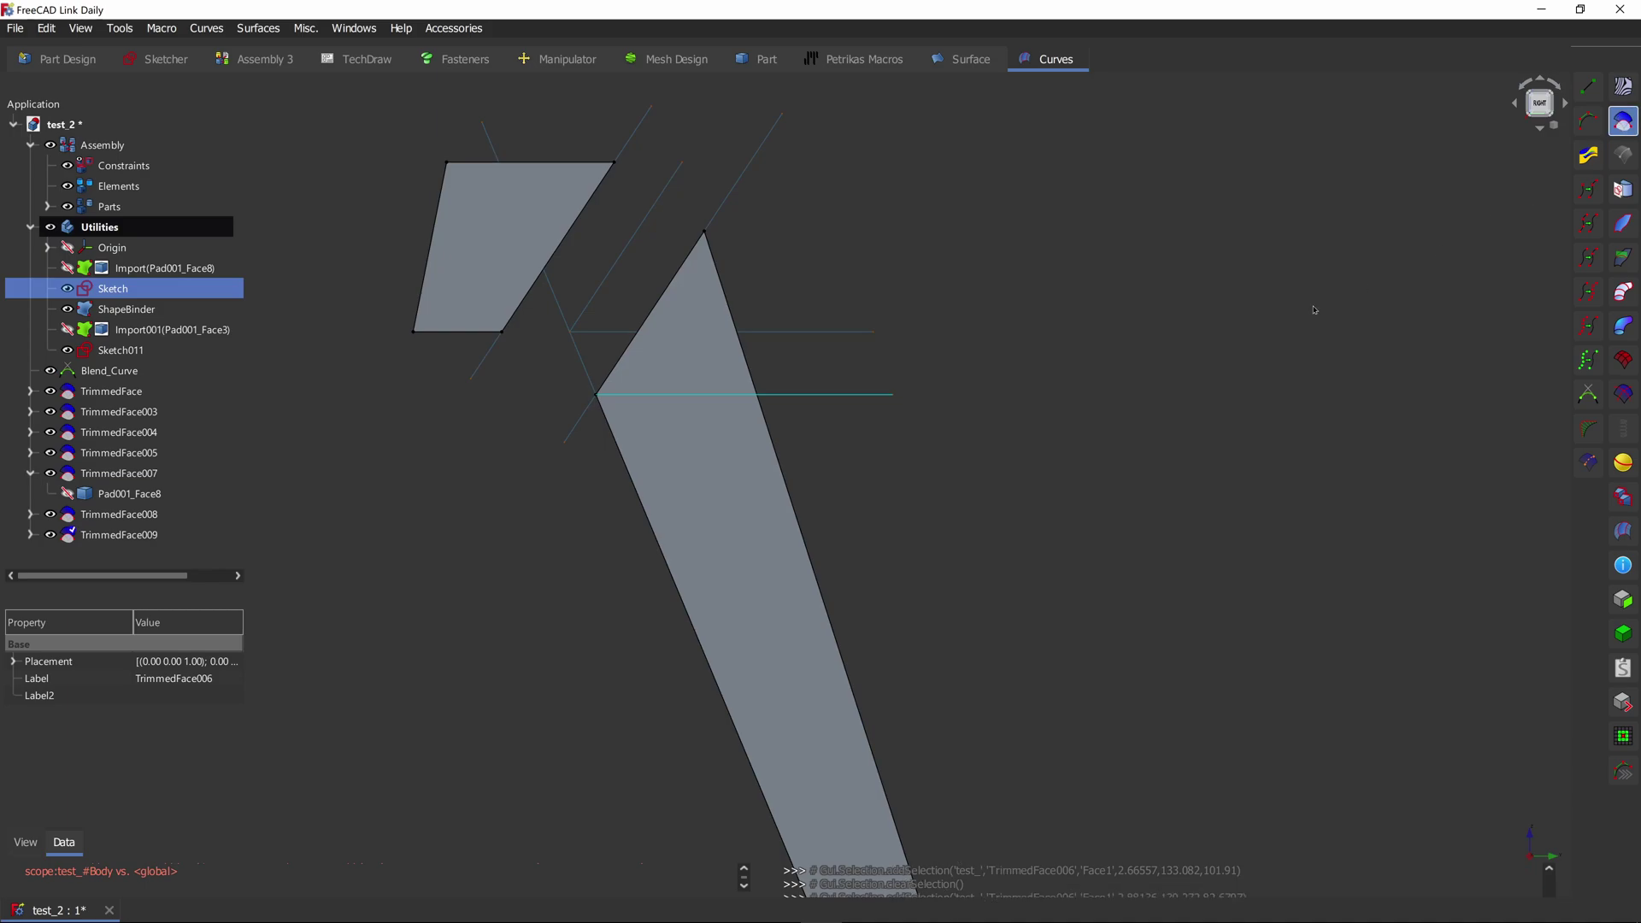
left_click(1072, 359)
middle_click_drag(1073, 359, 966, 388)
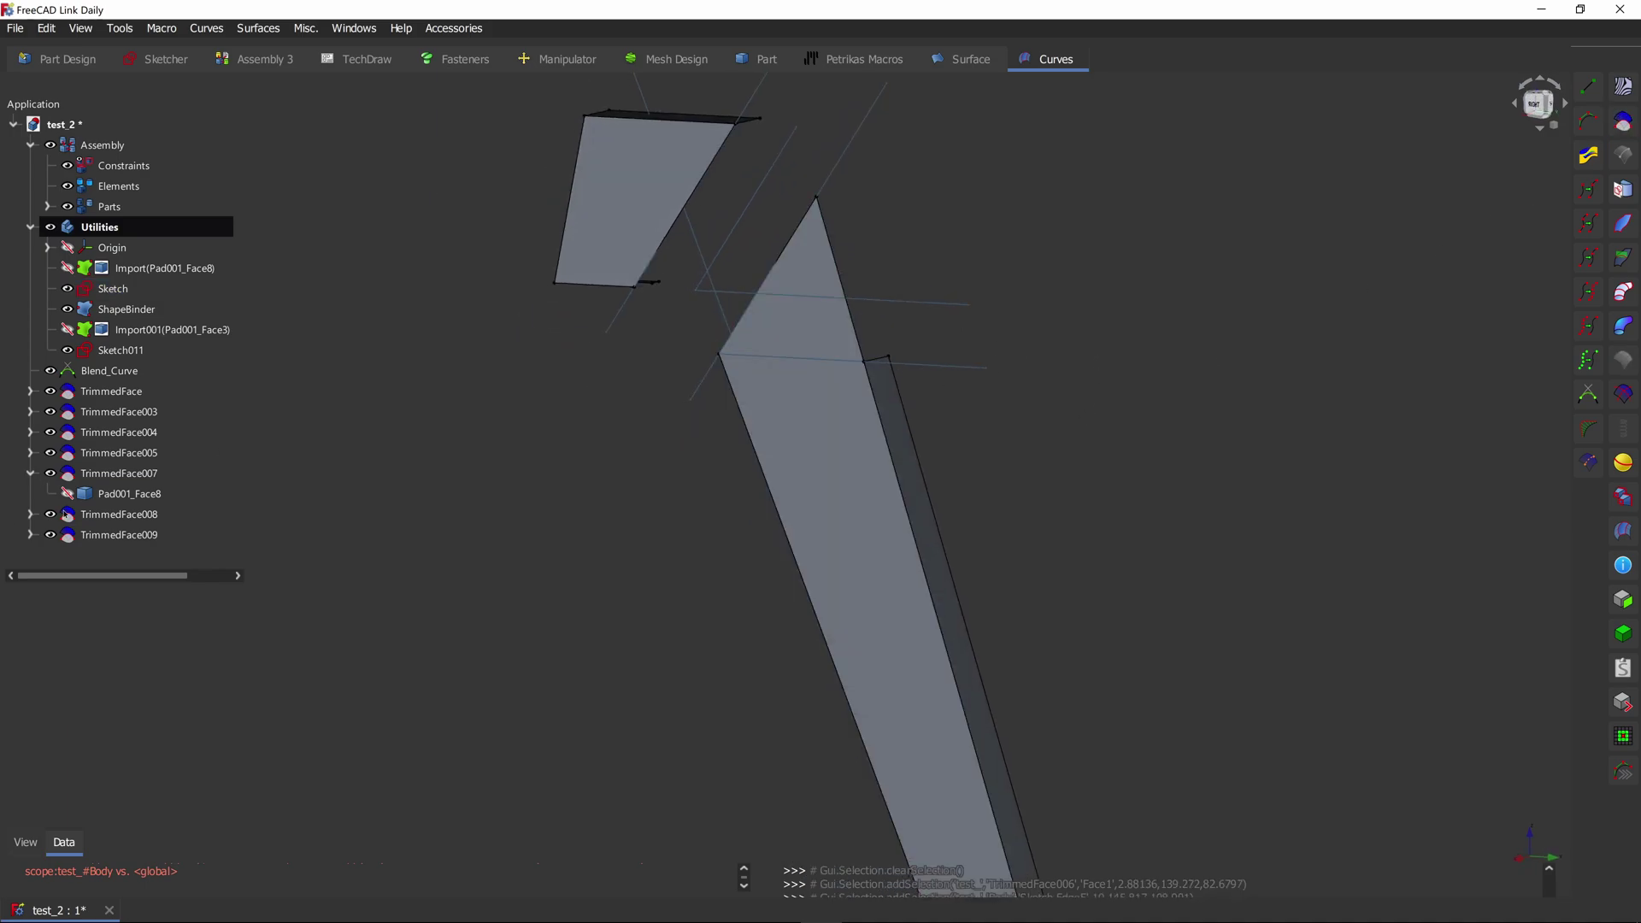
Step: Show TrimmedFace006 again and trim it with the lower horizontal sketch line, keeping the short upper part
left_click(31, 535)
left_click(67, 555)
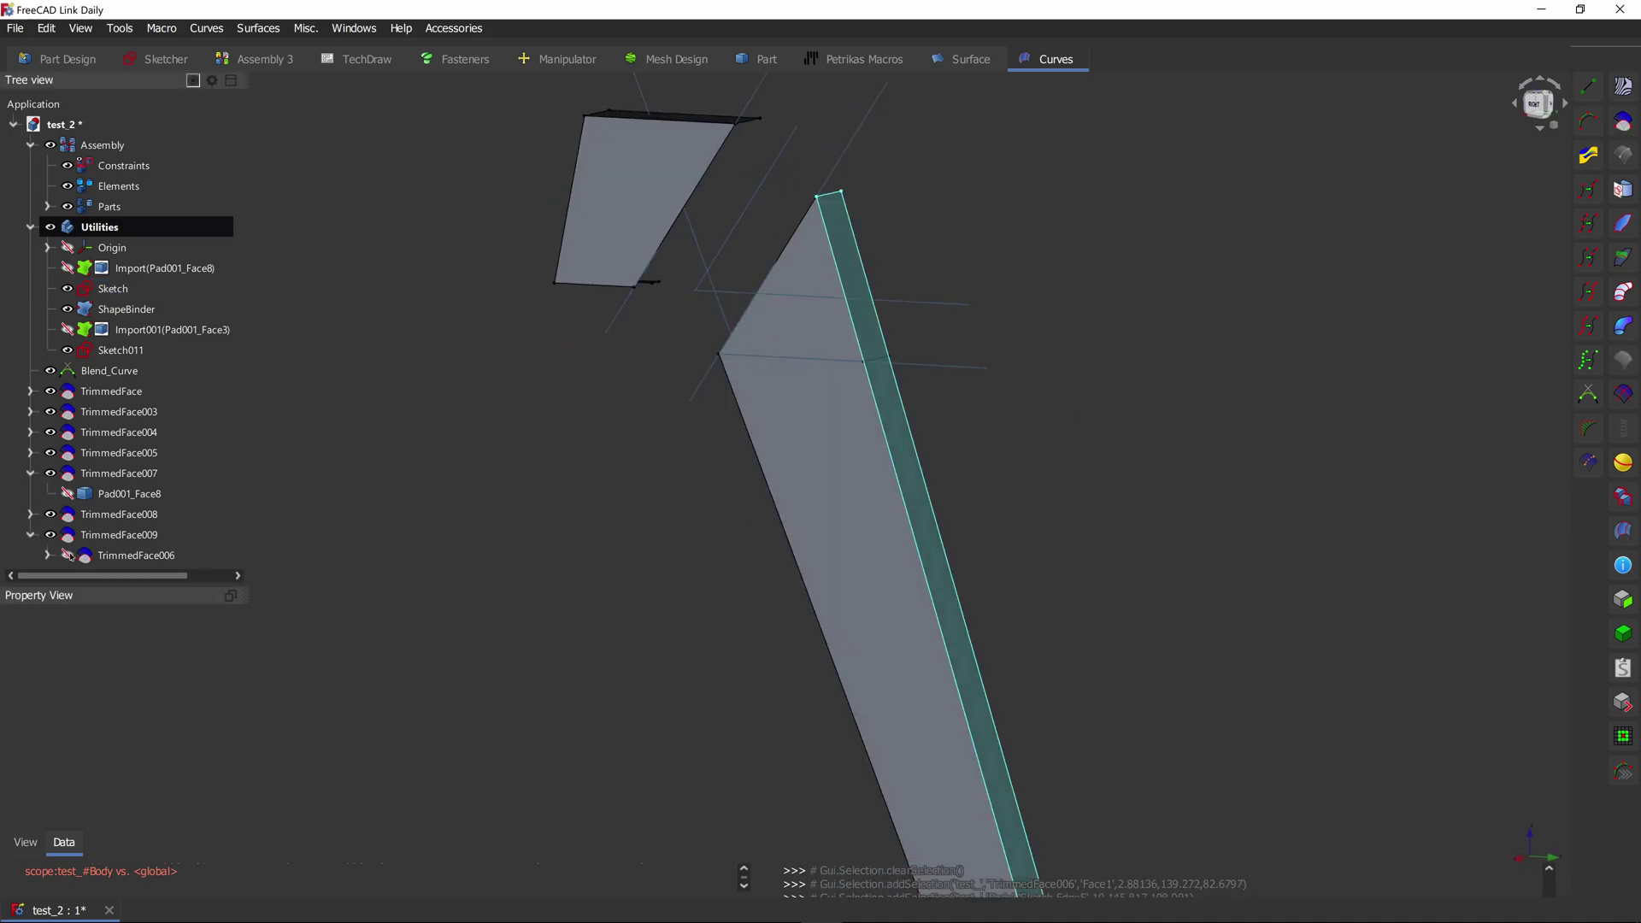
left_click(853, 264)
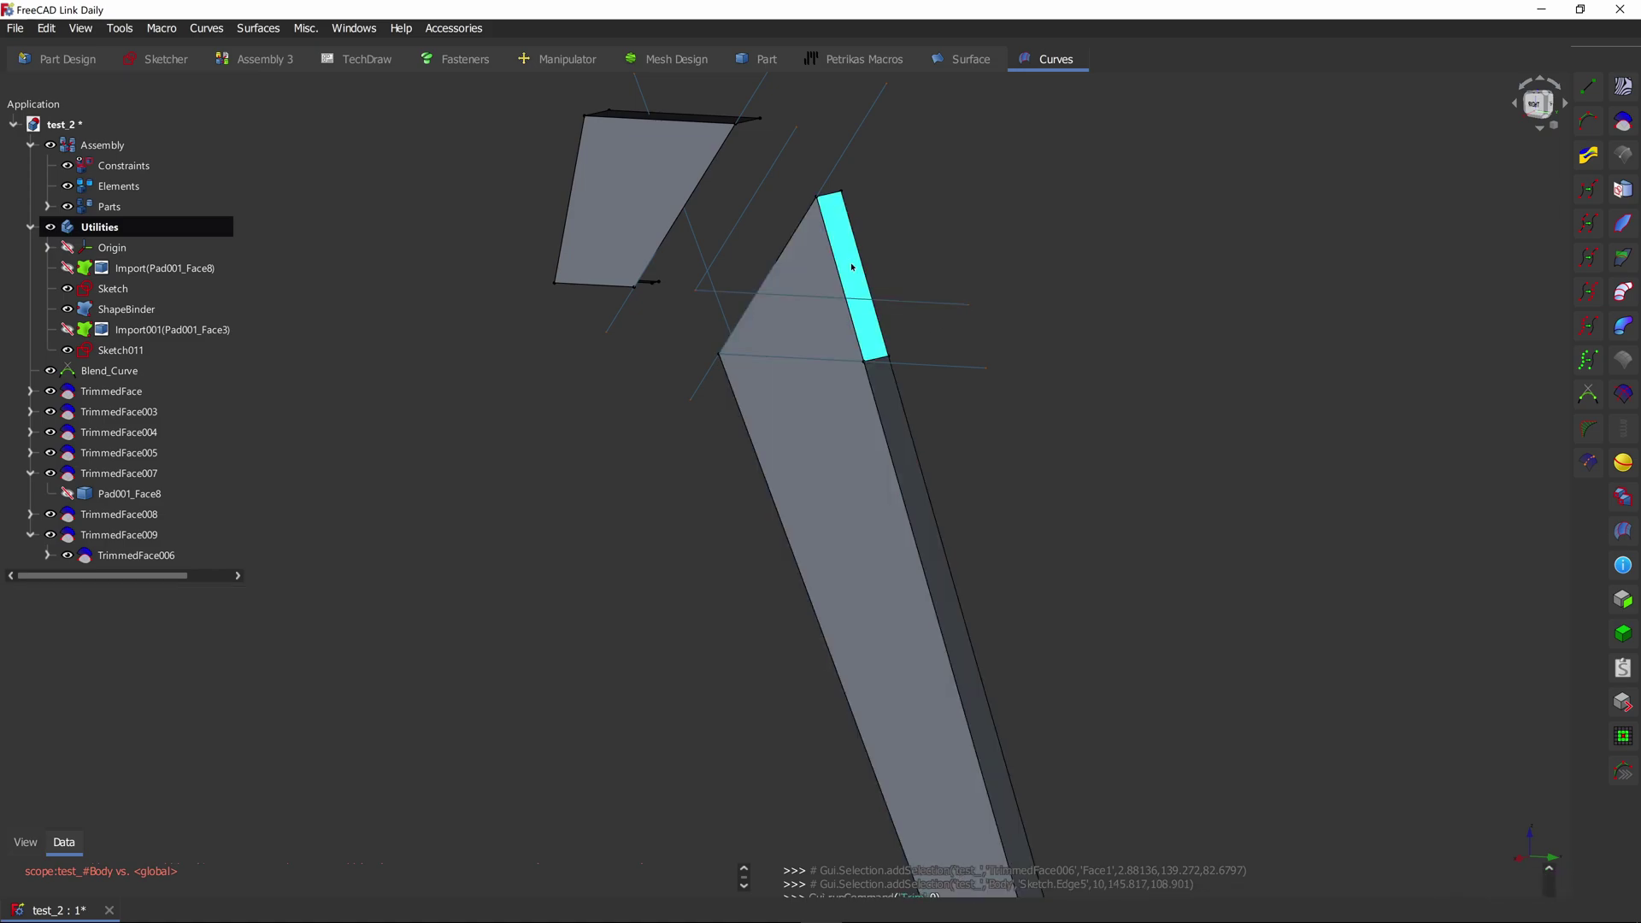
left_click(917, 369)
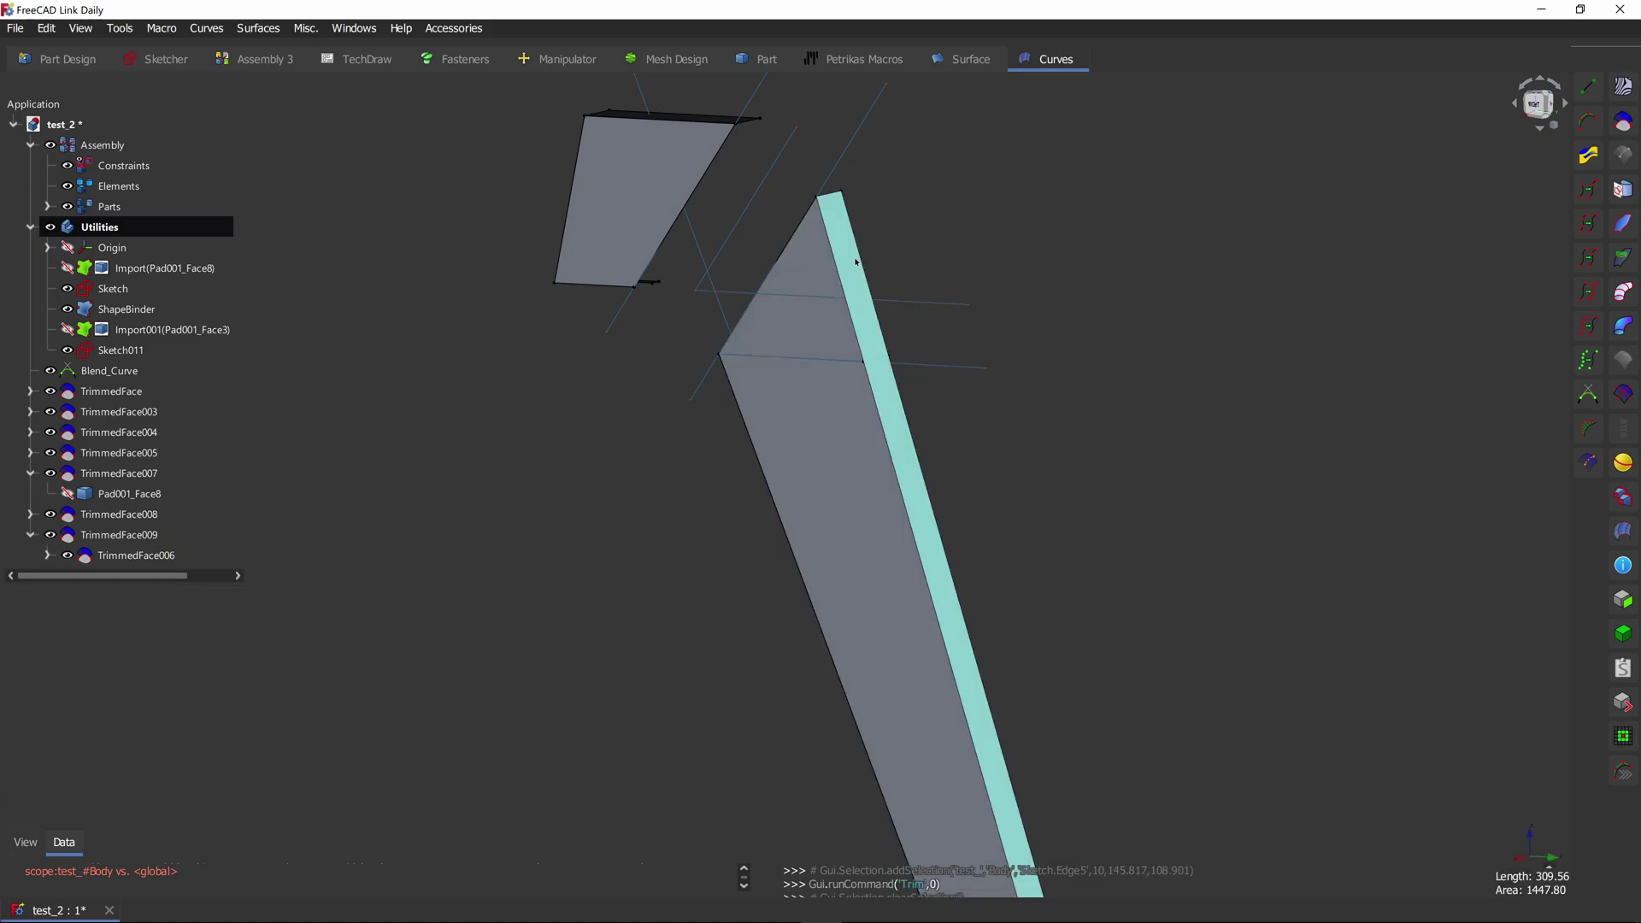
left_click(857, 262)
left_click(928, 366, "ctrl")
left_click(1539, 103)
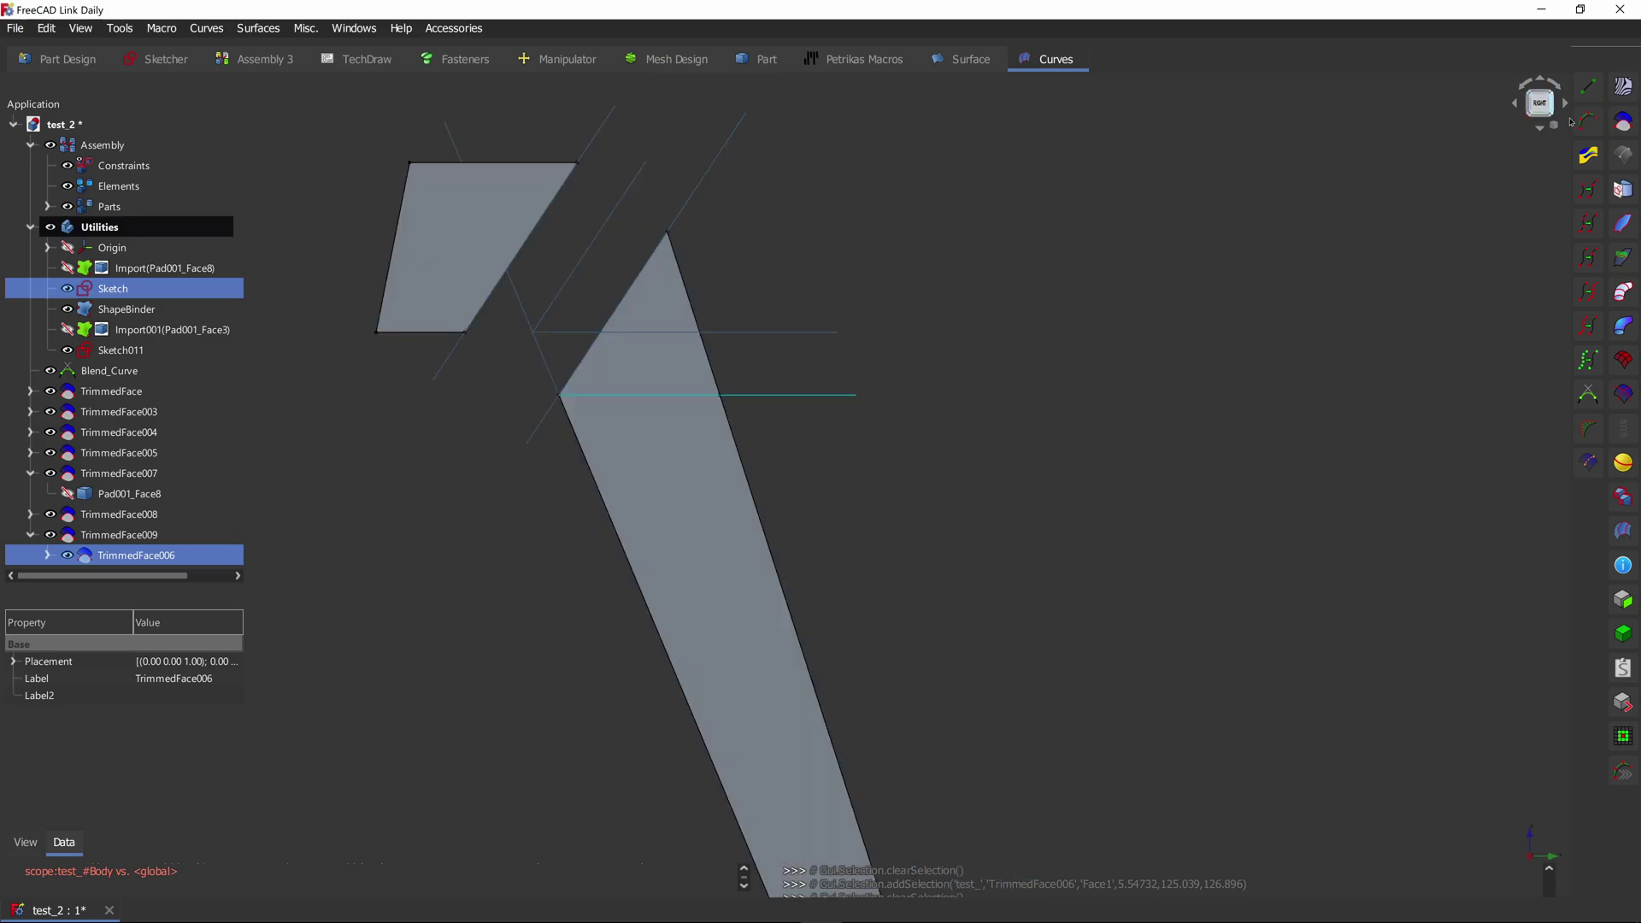
left_click(983, 321)
middle_click_drag(982, 321, 820, 336)
Step: Hide the Utilities body and examine the gaps between the trimmed handle faces
left_click(51, 228)
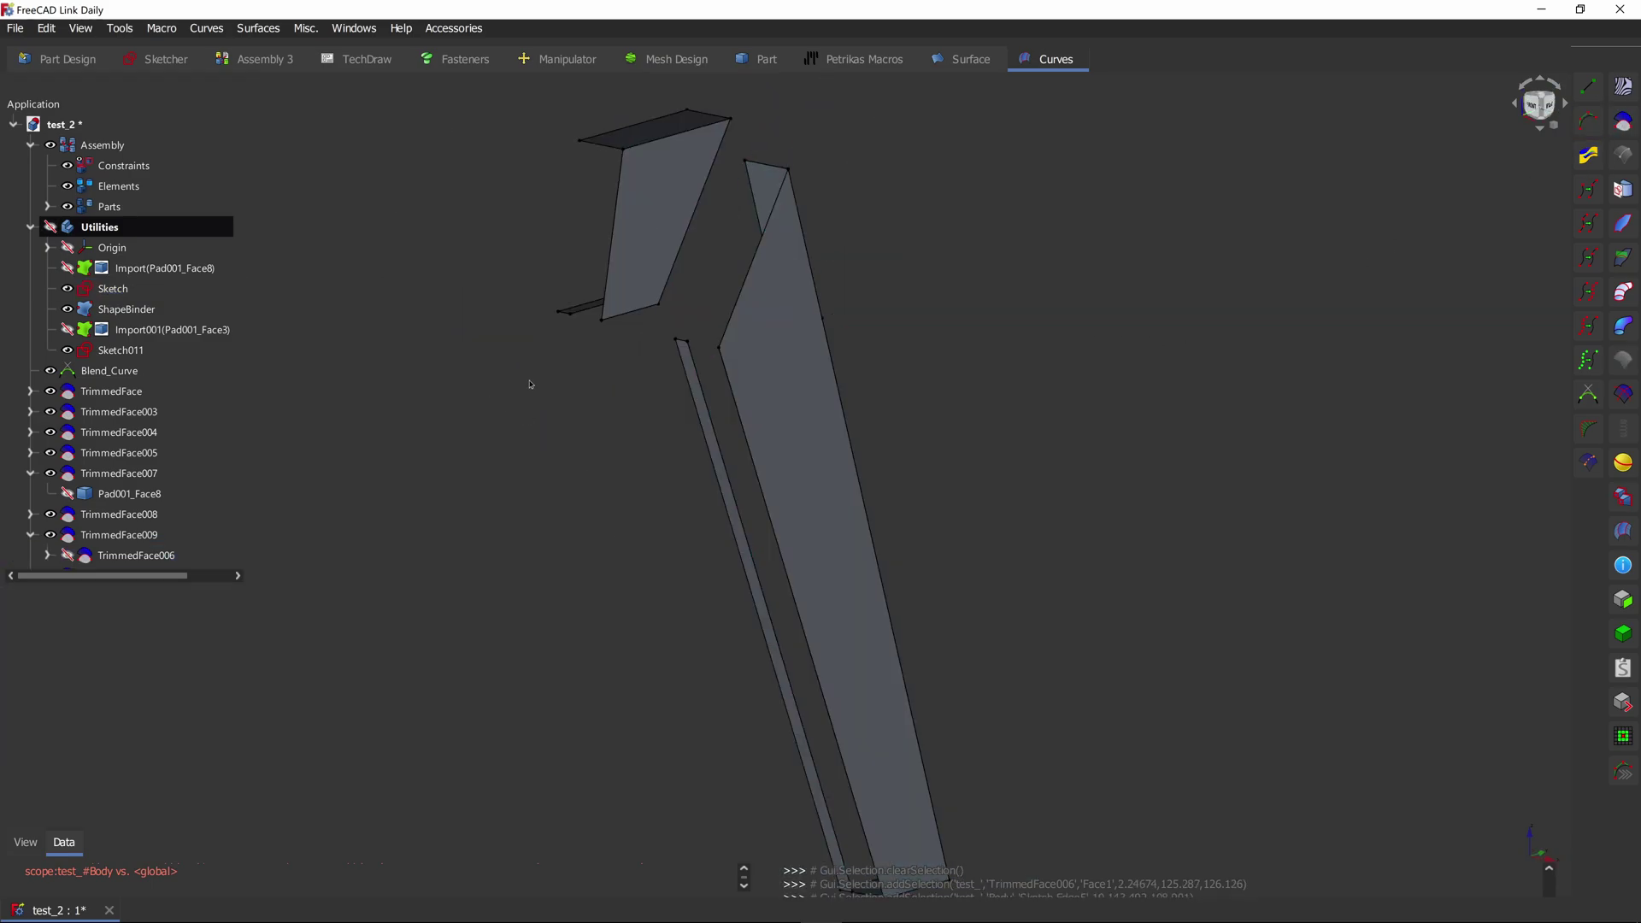
key("1")
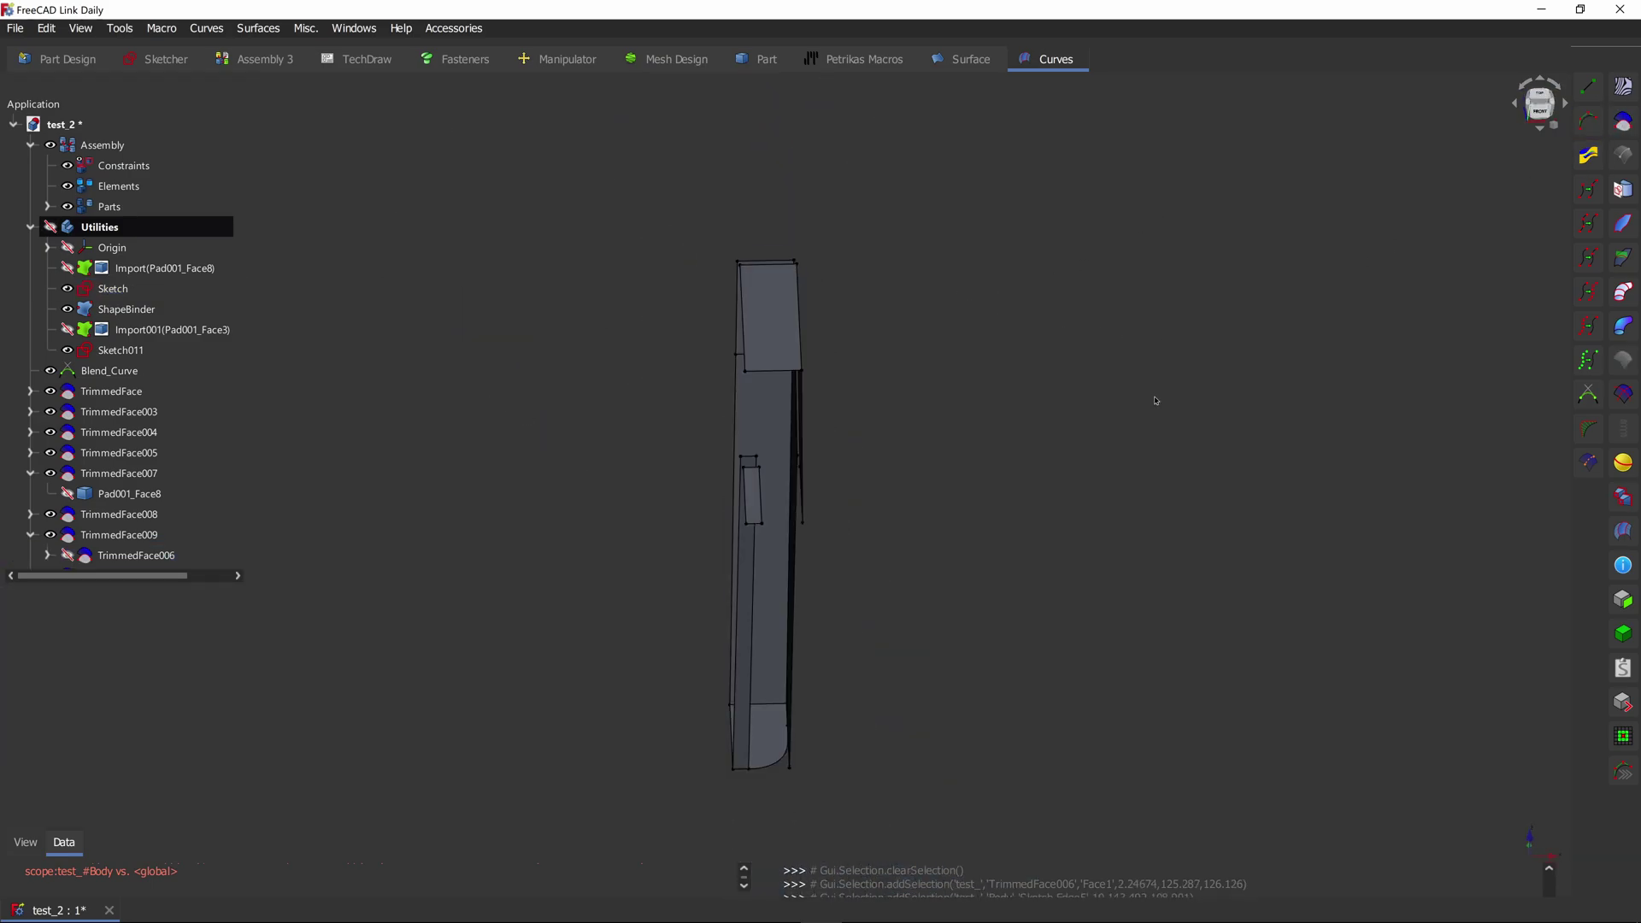
middle_click_drag(1248, 309, 1068, 259)
scroll(955, 355, "up", 2)
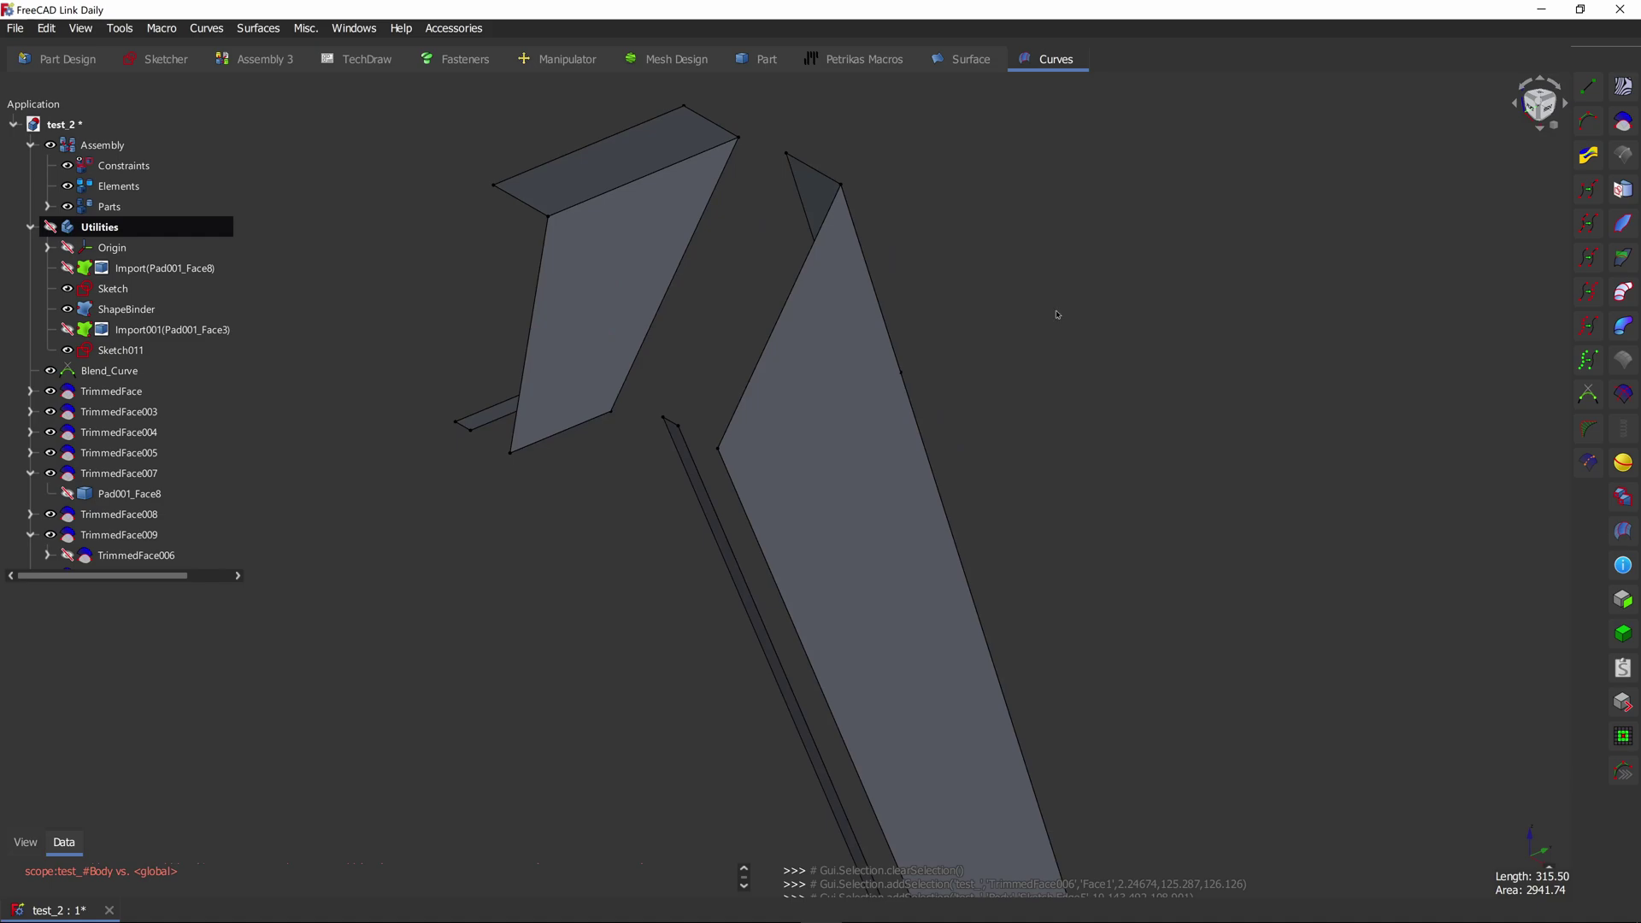
middle_click_drag(1081, 321, 979, 478)
scroll(1067, 329, "down", 5)
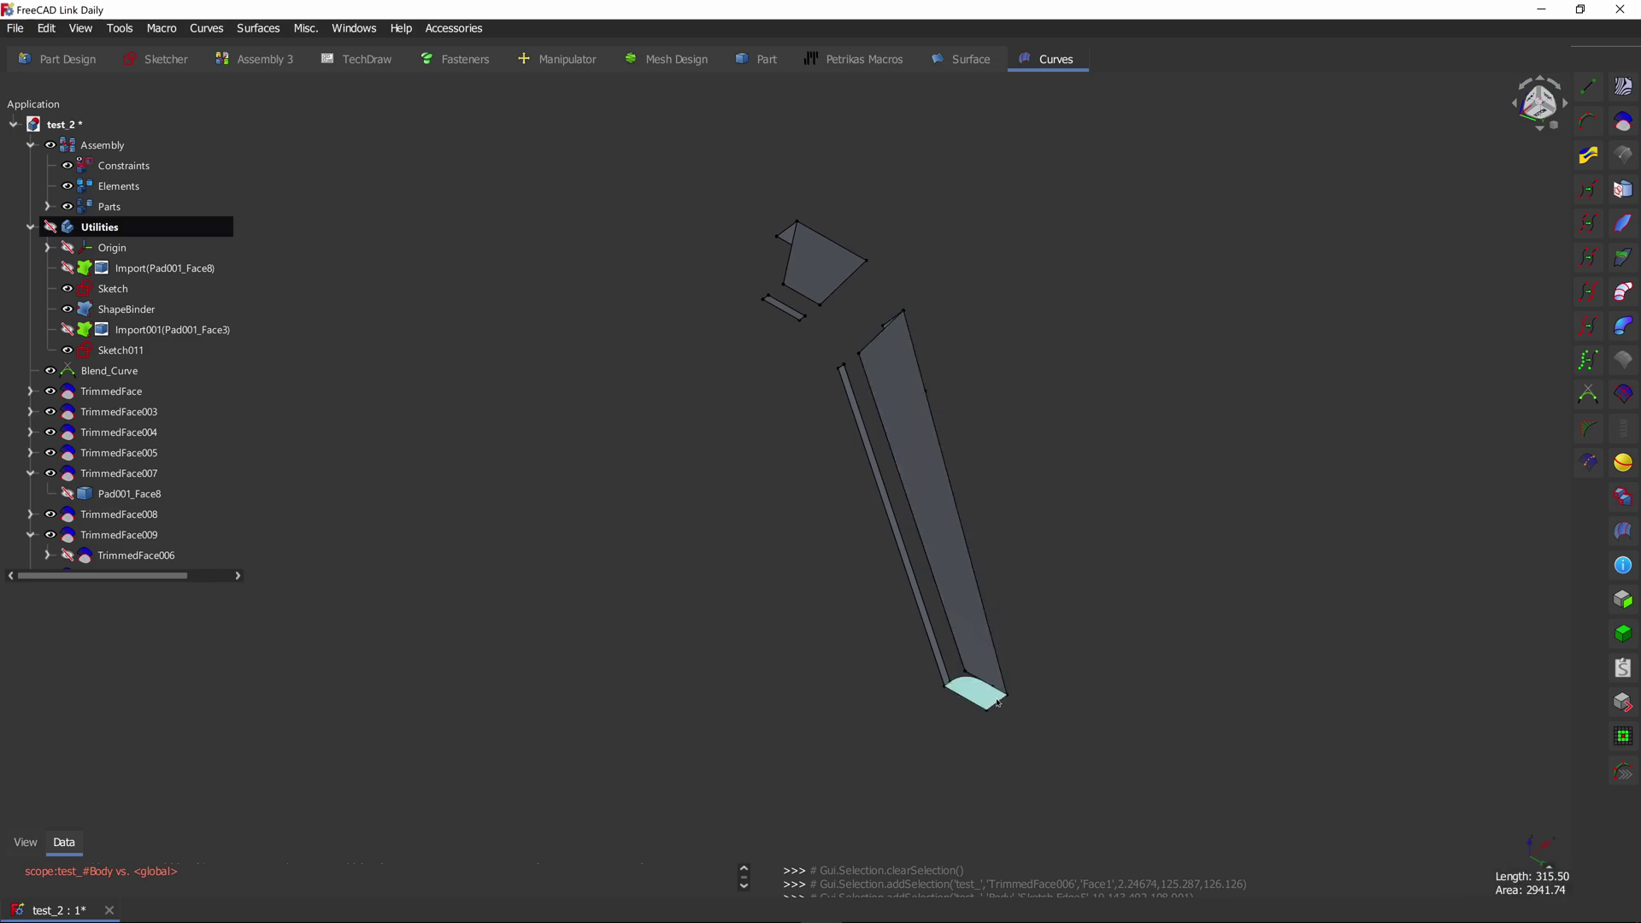
Step: Draw a Curves line across the long side face, from its inner corner to the upper corner of the lower outer strip
middle_click_drag(1017, 325, 956, 470)
scroll(957, 469, "up", 2)
scroll(927, 341, "up", 2)
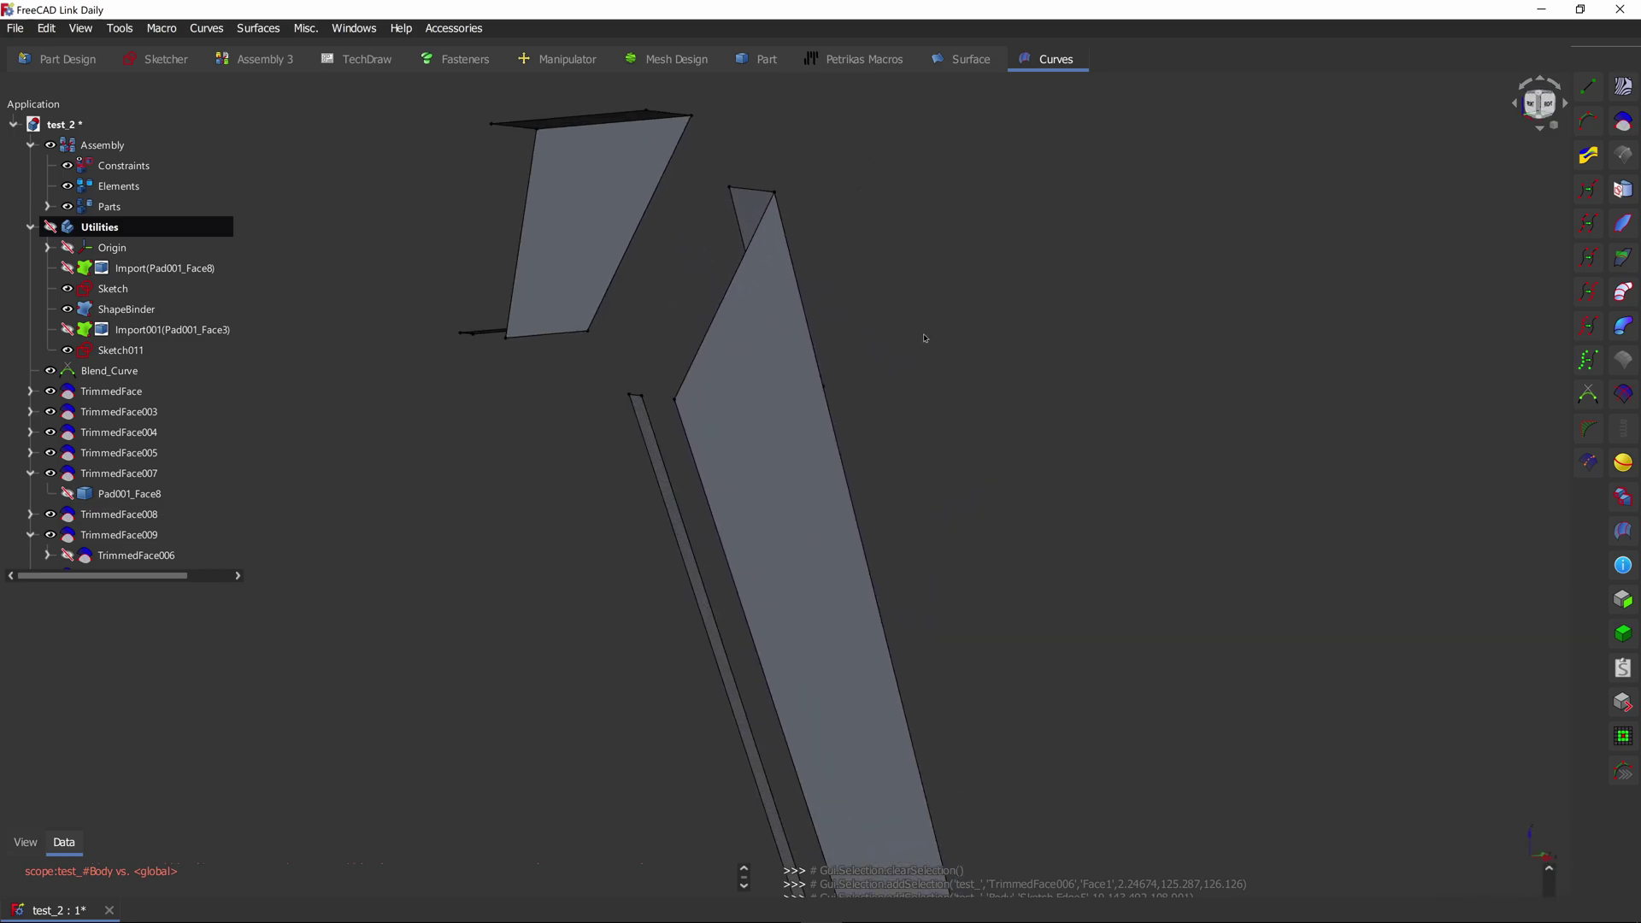
middle_click_drag(927, 342, 1008, 422)
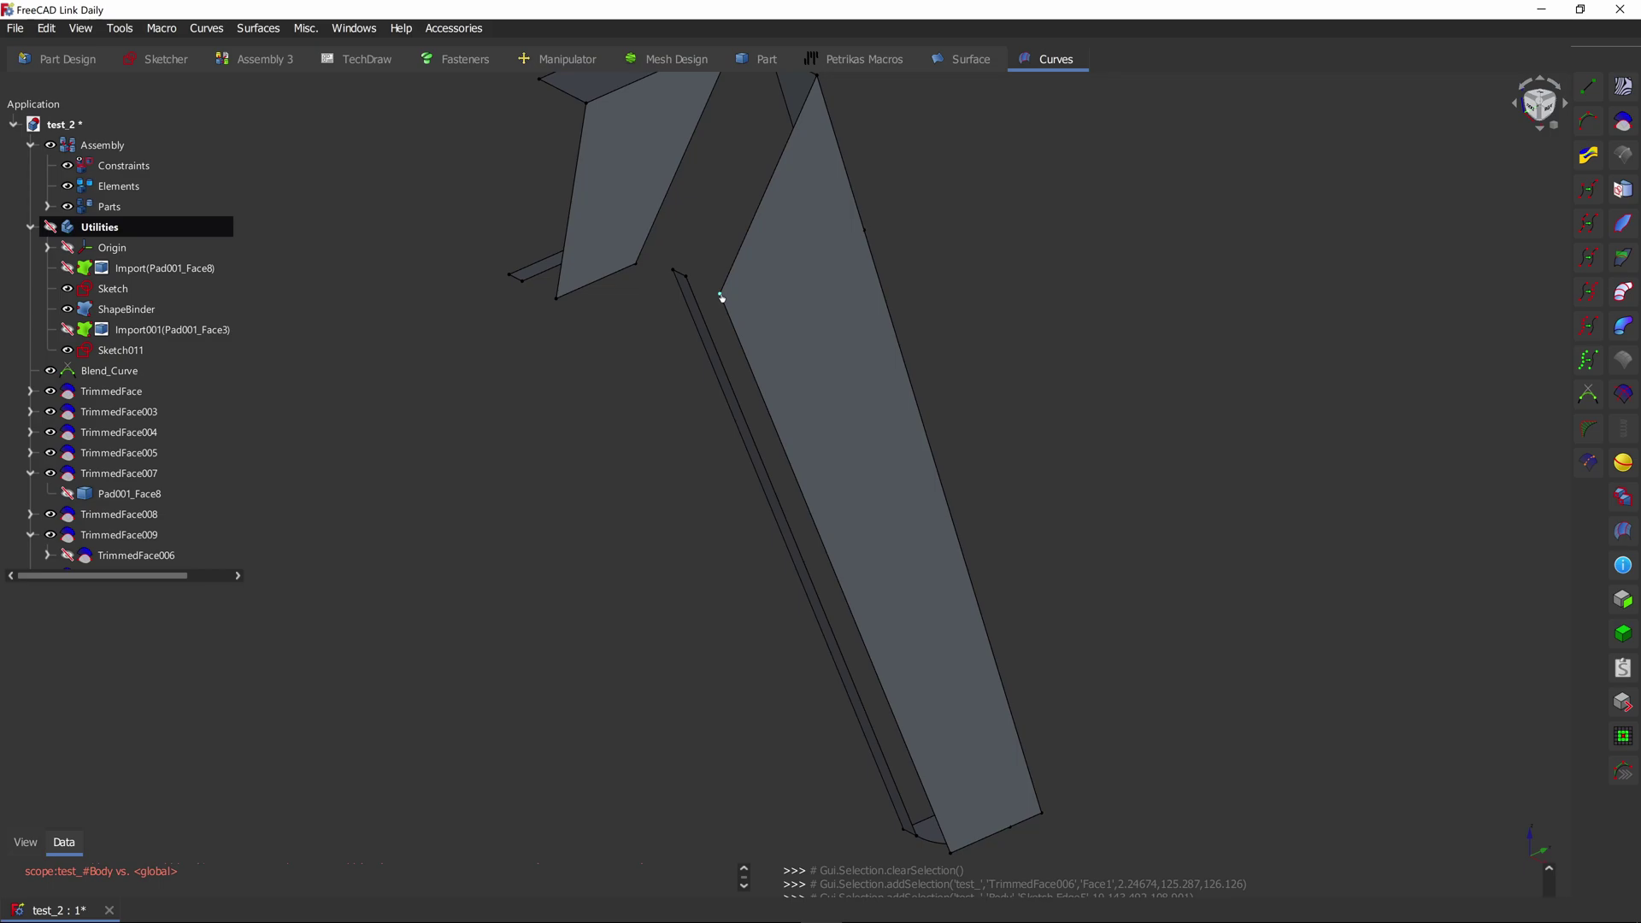
left_click(850, 245)
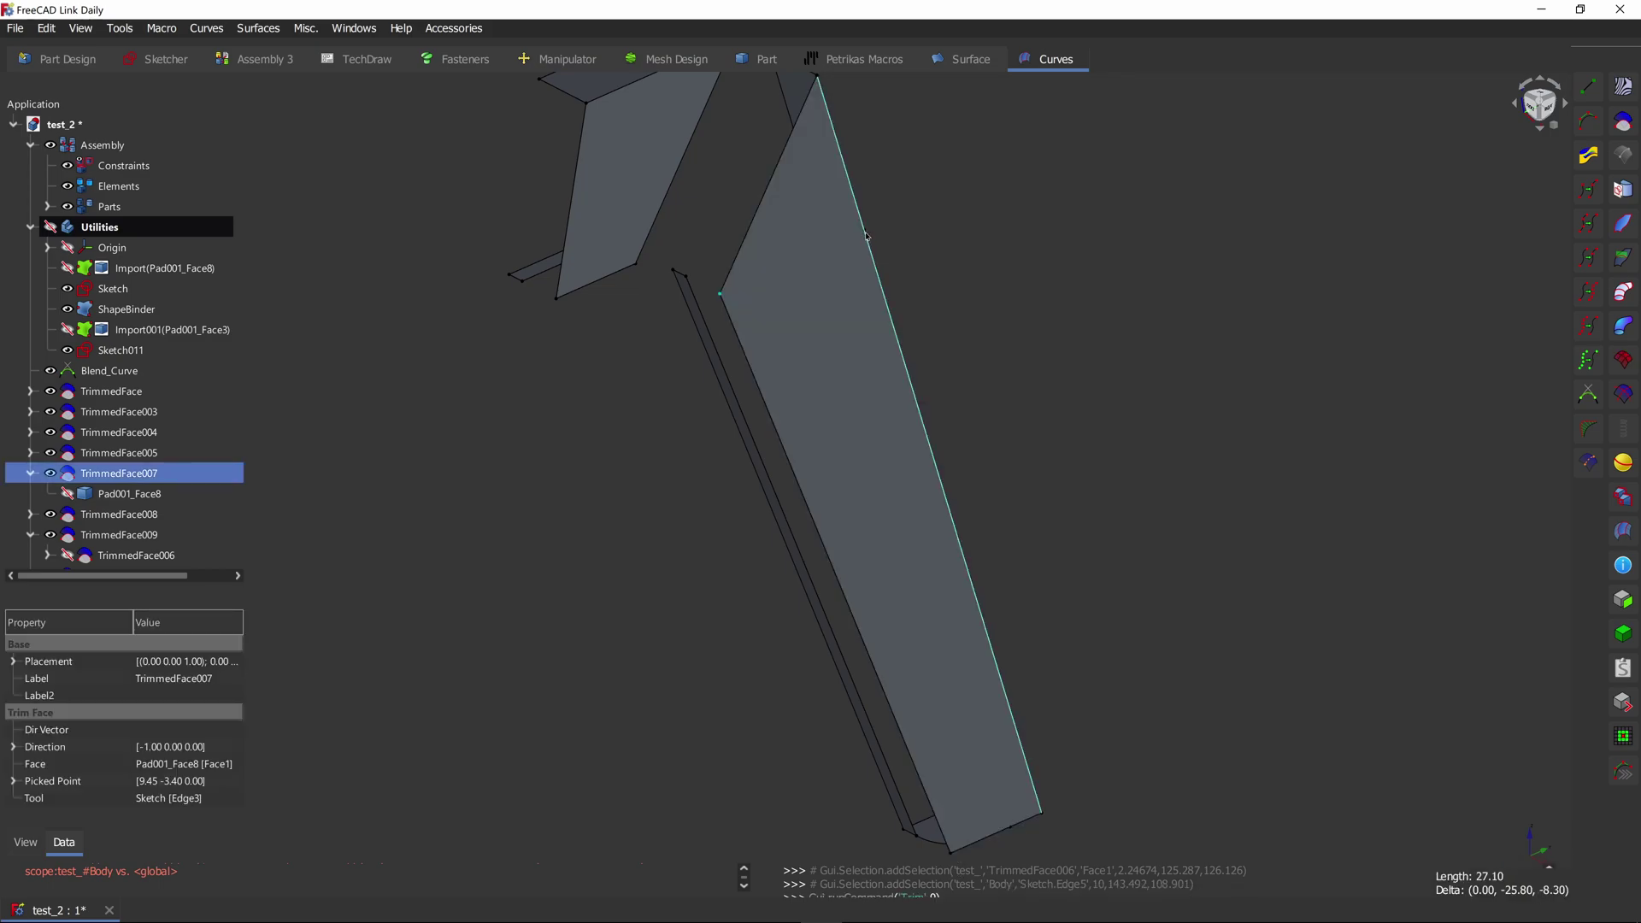
scroll(866, 236, "up", 2)
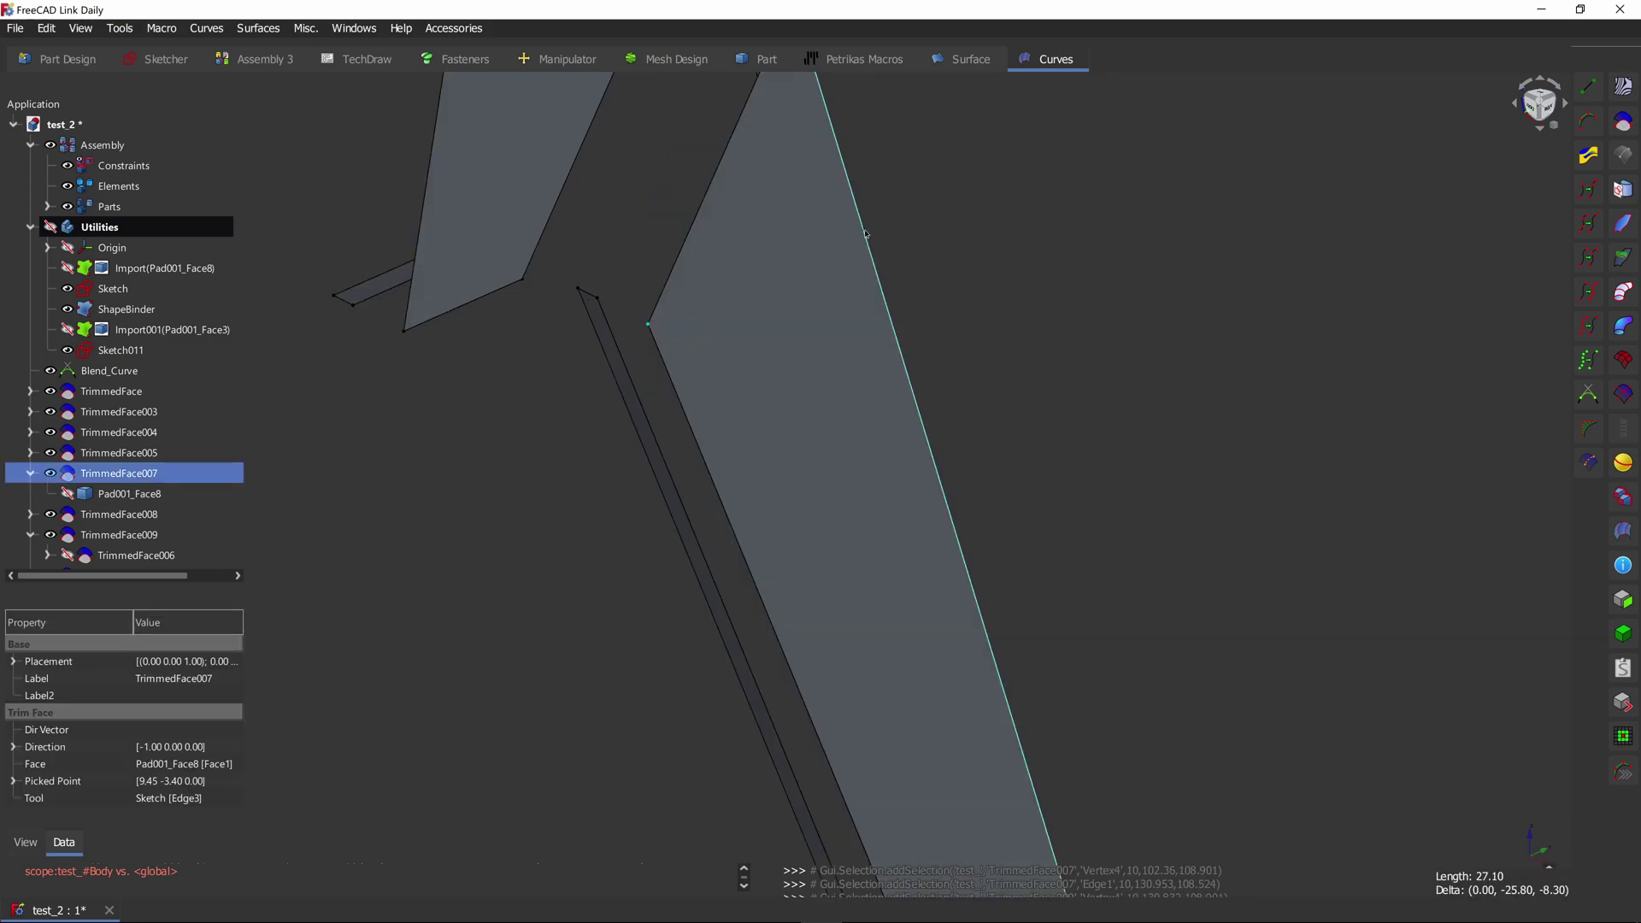
left_click(863, 229, "ctrl")
left_click(1579, 118)
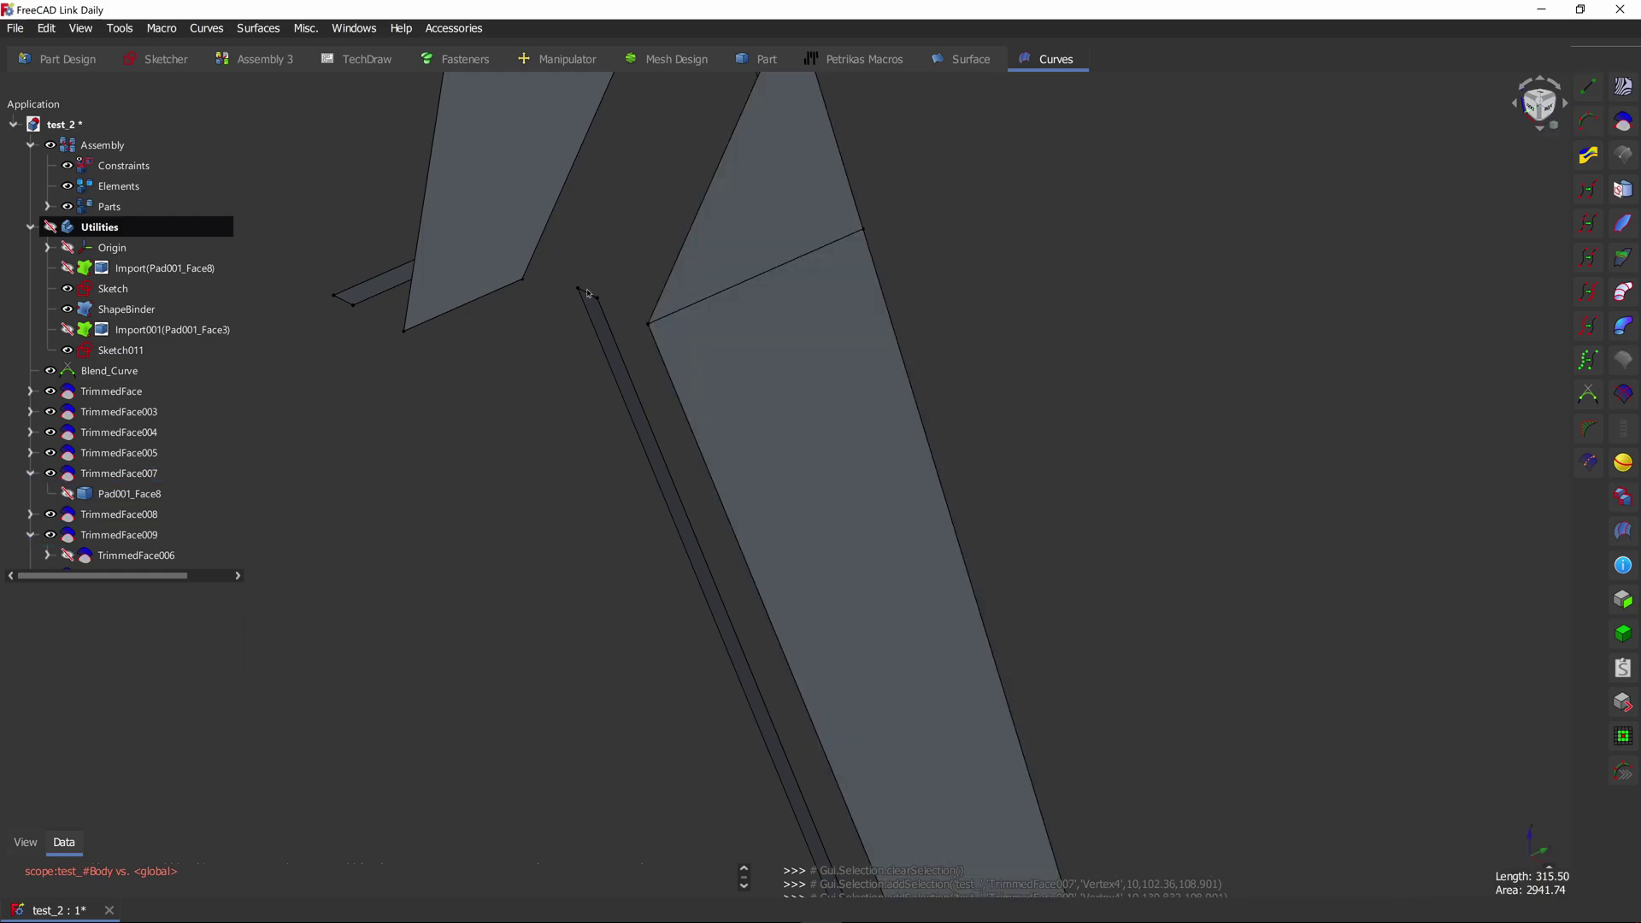
Step: Create a blend curve between the lower outer strip's short upper edge and the line across the long side face
left_click(587, 296)
left_click(778, 273, "ctrl")
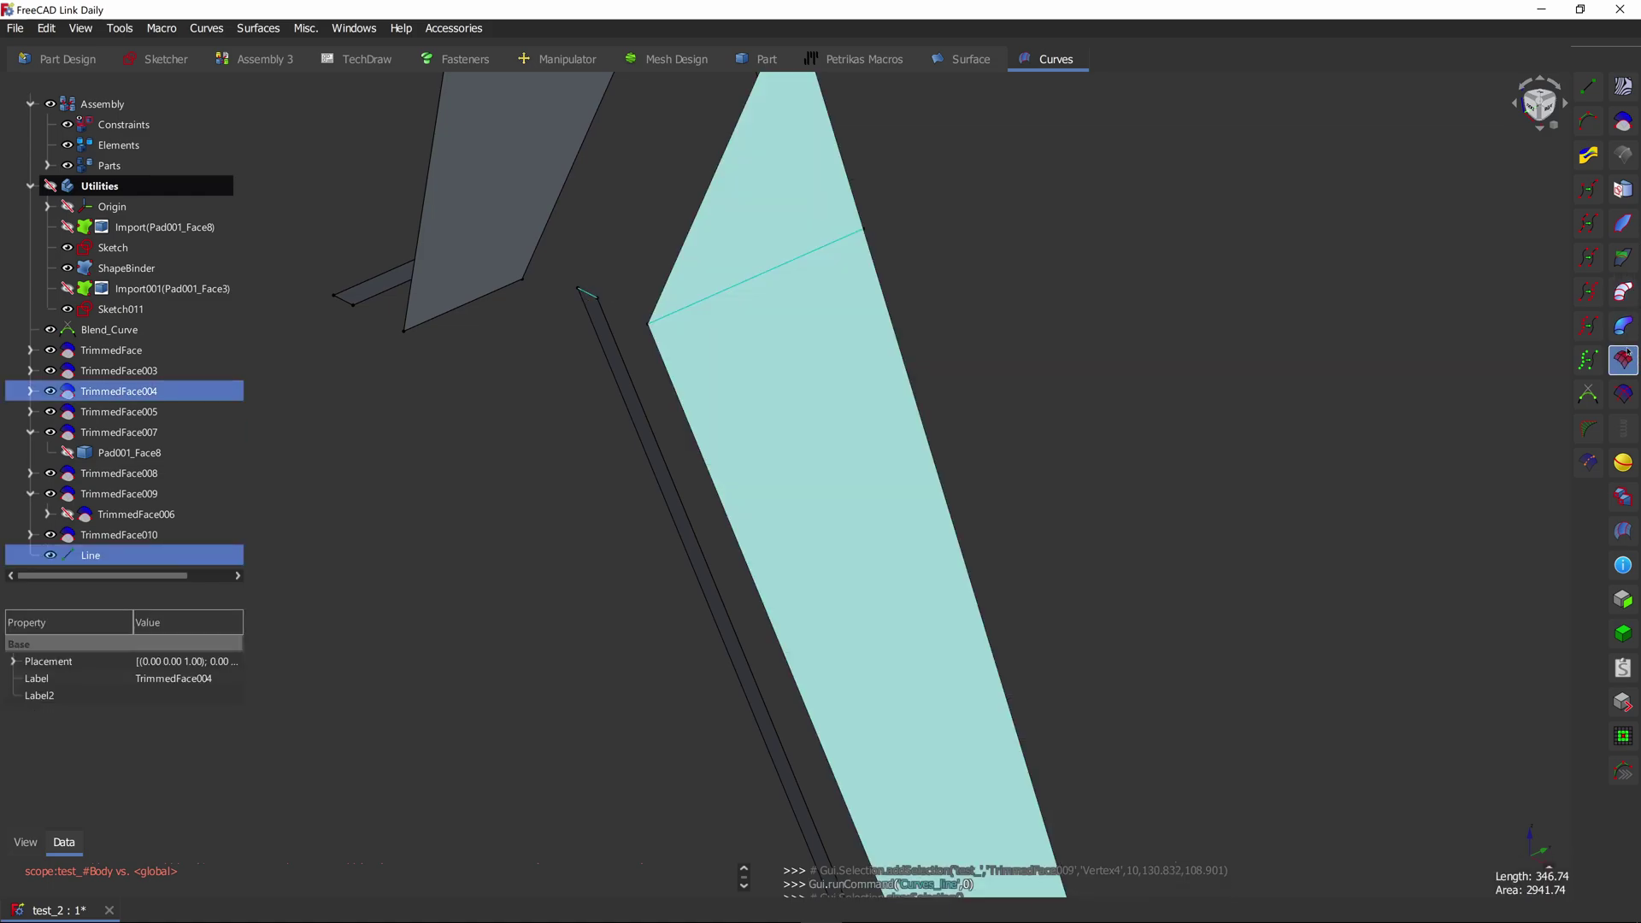
left_click(1588, 395)
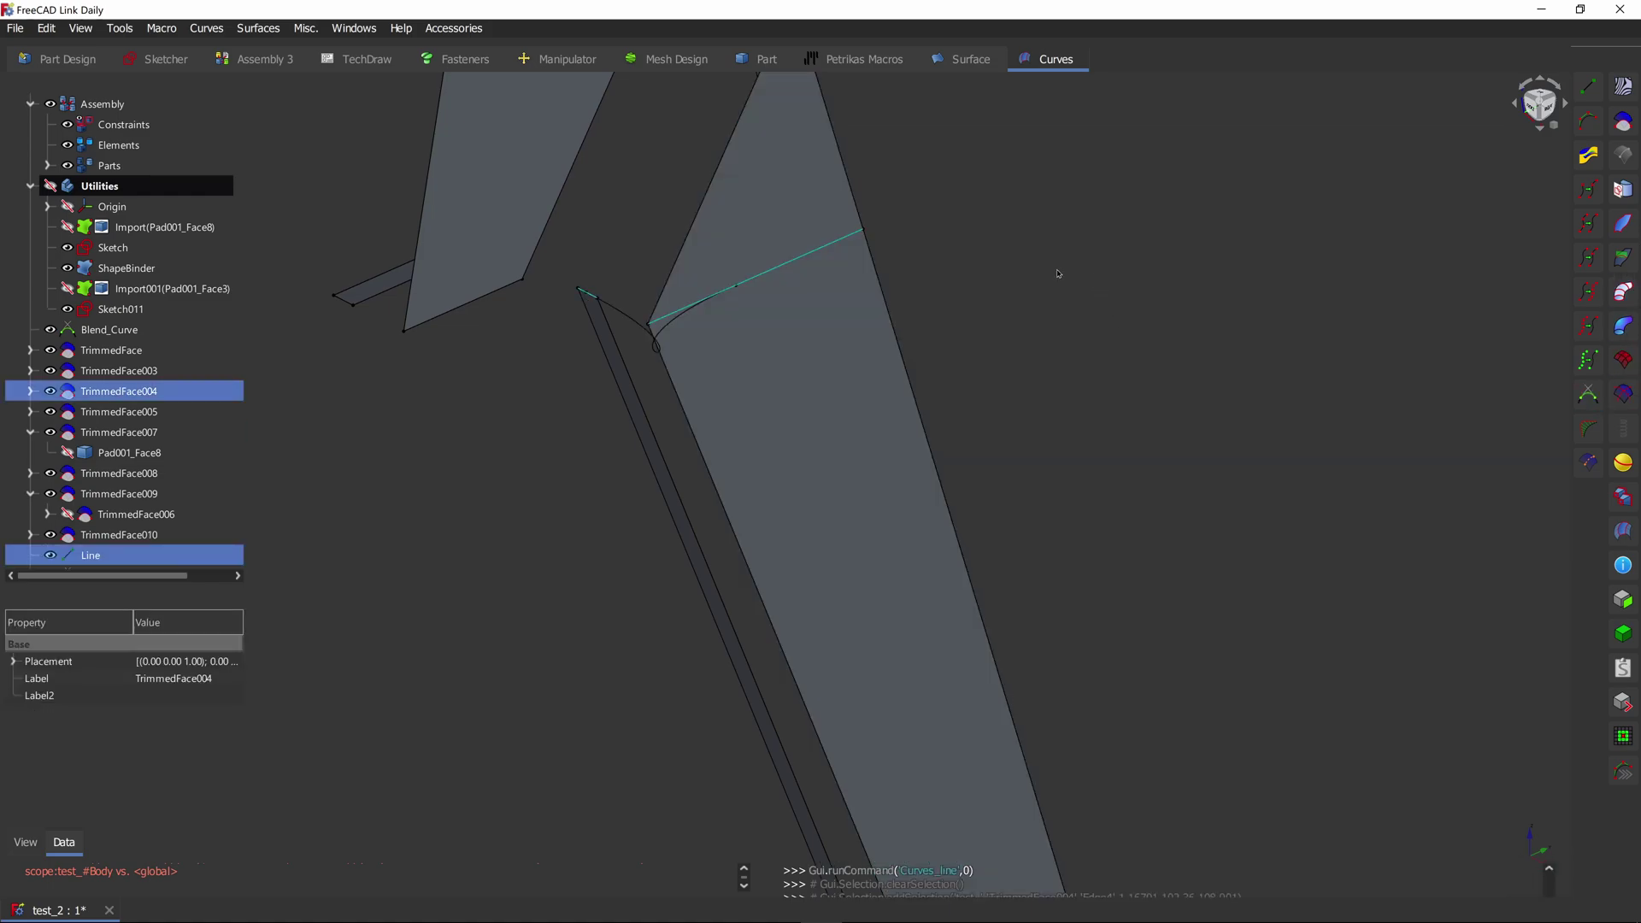
Step: Set the new blend curve's Auto Scale to true and its continuity at both ends to G4
left_click(138, 770)
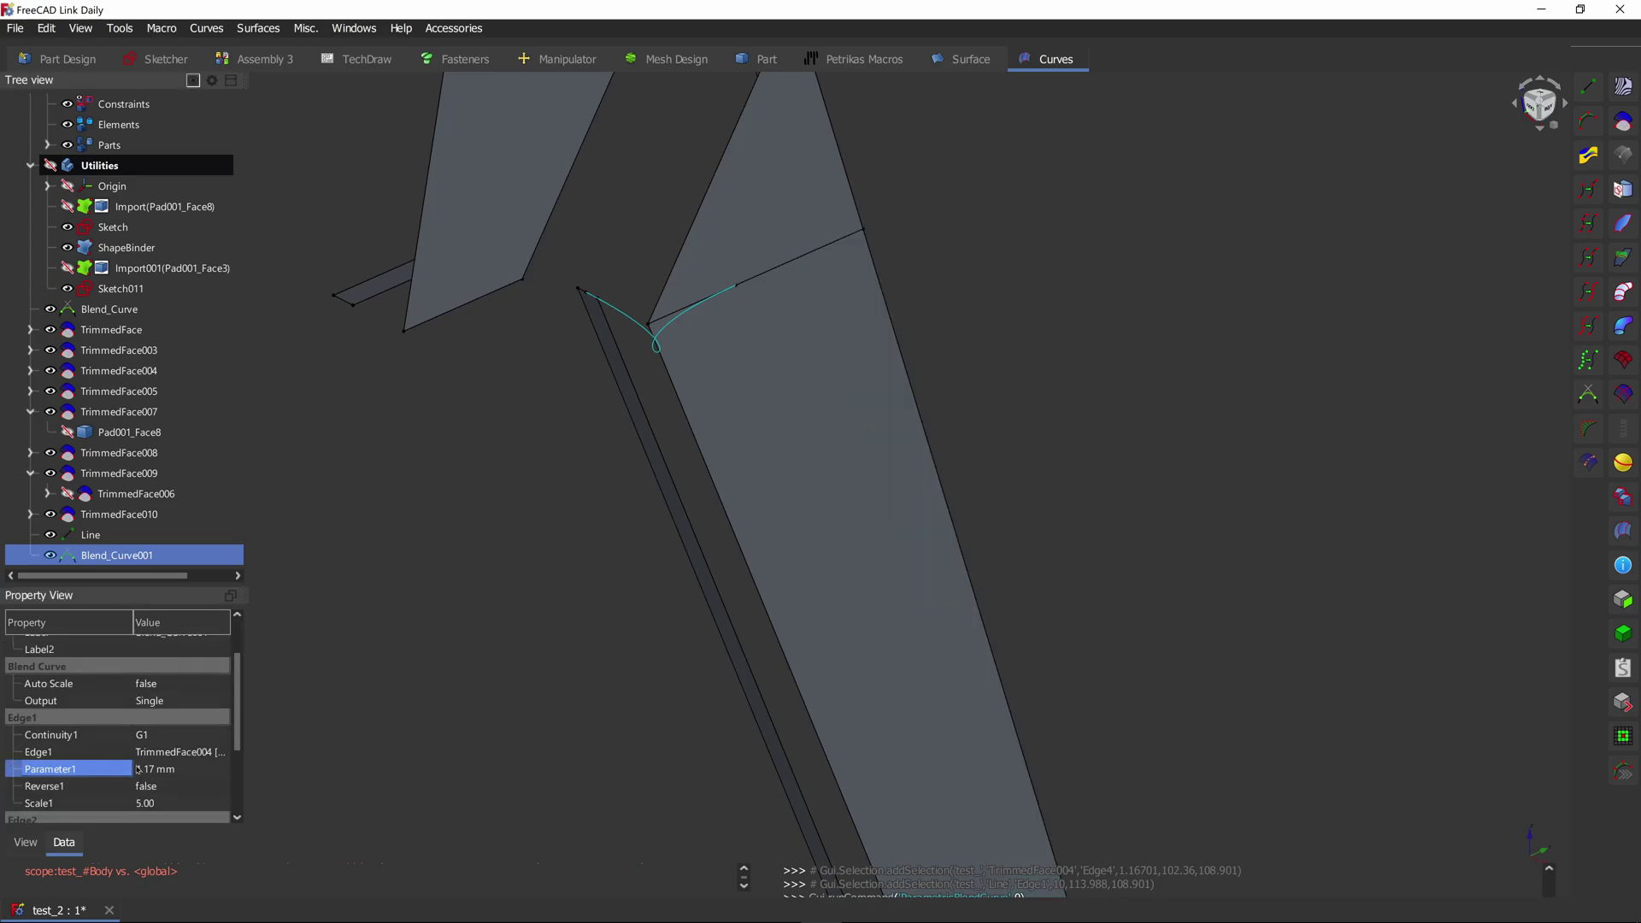
left_click(159, 683)
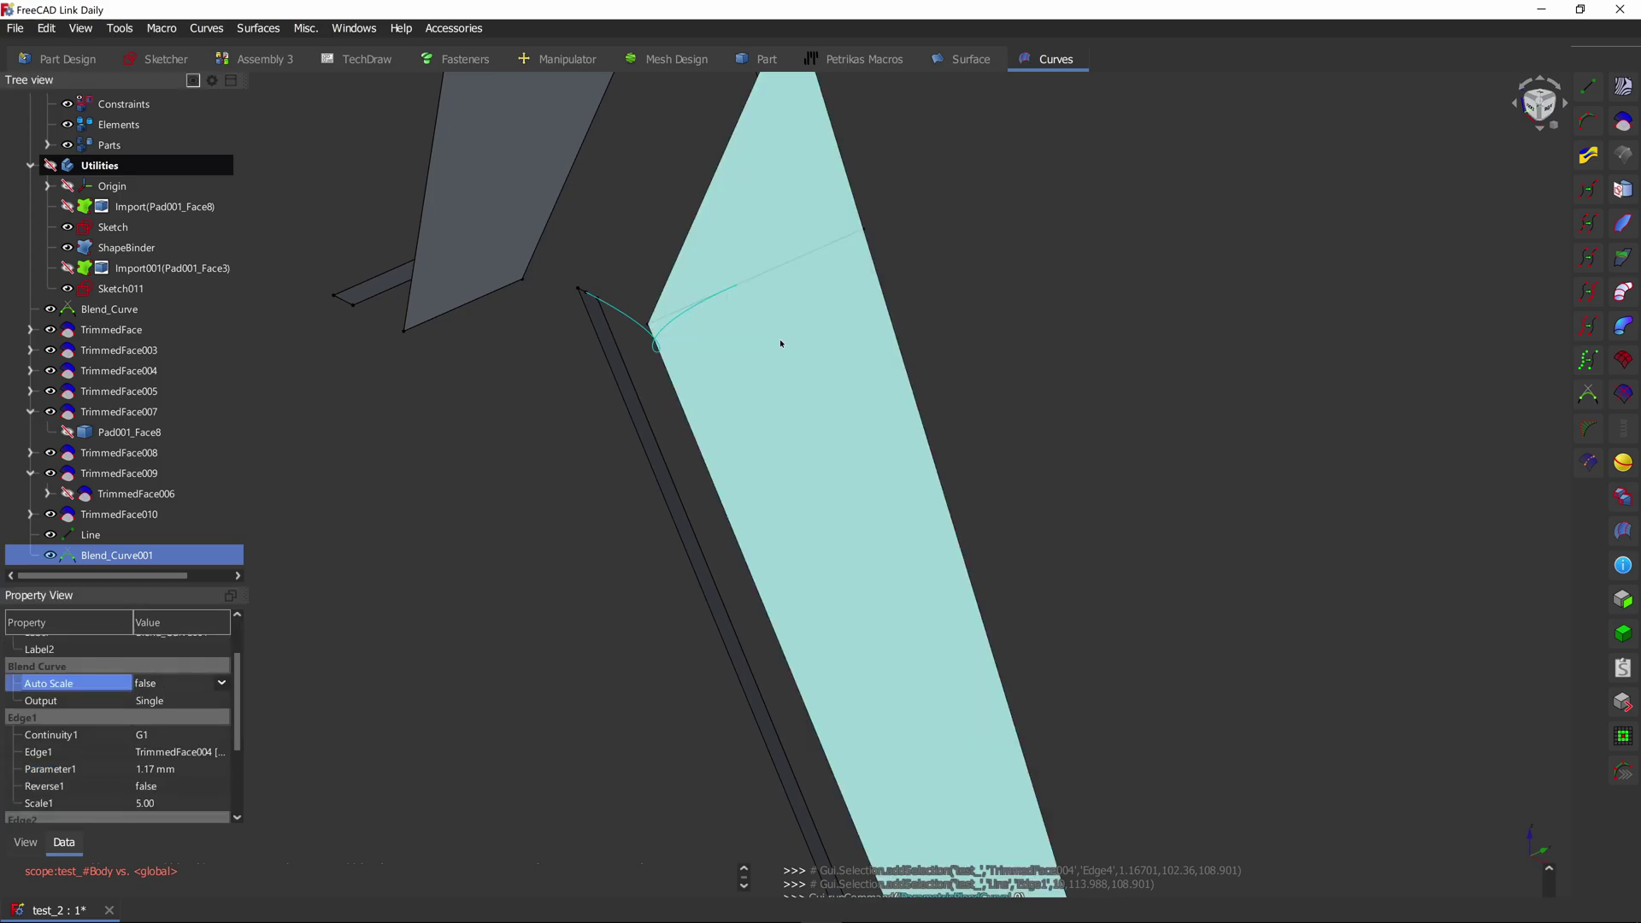
scroll(789, 261, "down", 5)
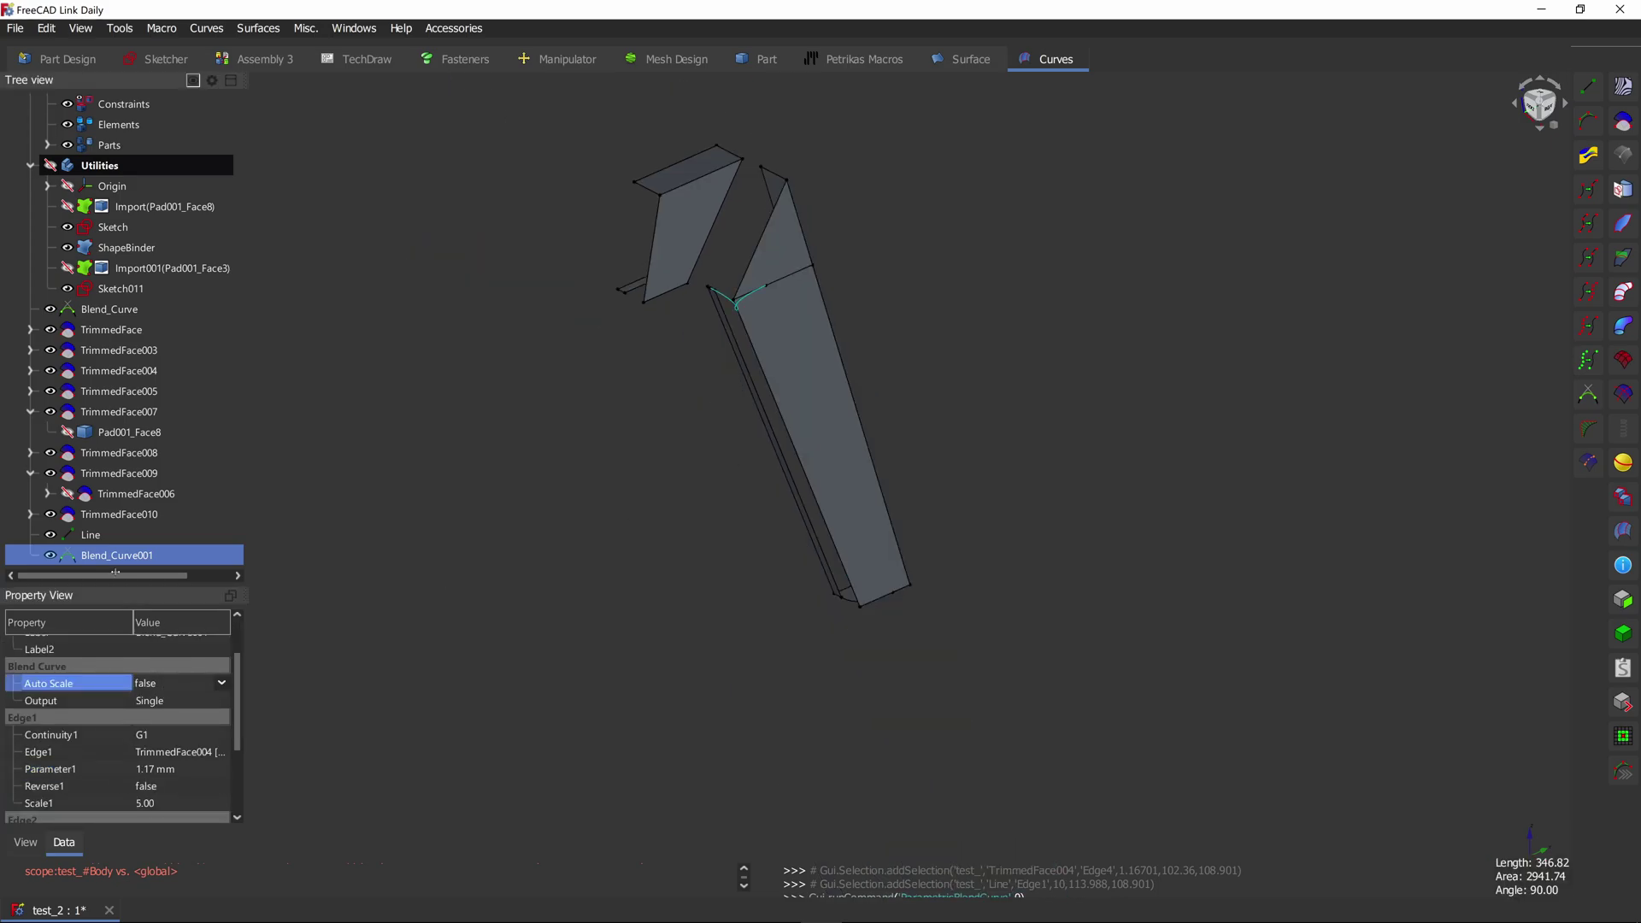
left_click(147, 691)
left_click(171, 735)
left_click(171, 734)
left_click(163, 801)
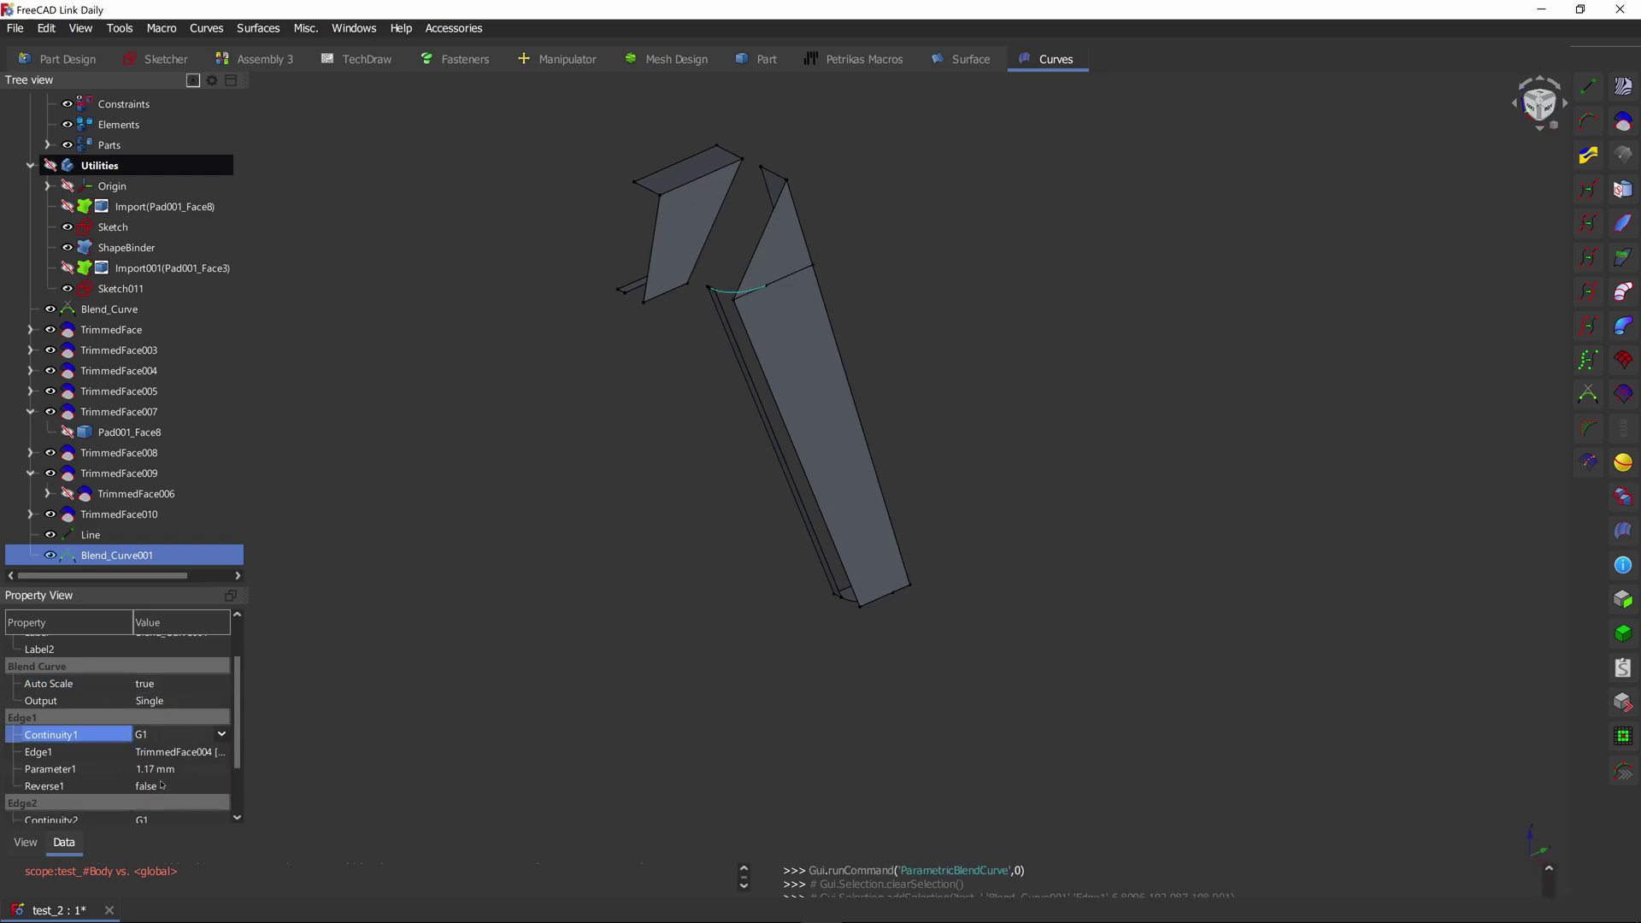
scroll(163, 769, "down", 1)
left_click(171, 764)
left_click(171, 764)
left_click(165, 827)
left_click(915, 264)
Step: Set the upper blend curve's Parameter1 to 2.77 mm and Parameter2 to 15.63 mm
scroll(612, 330, "up", 3)
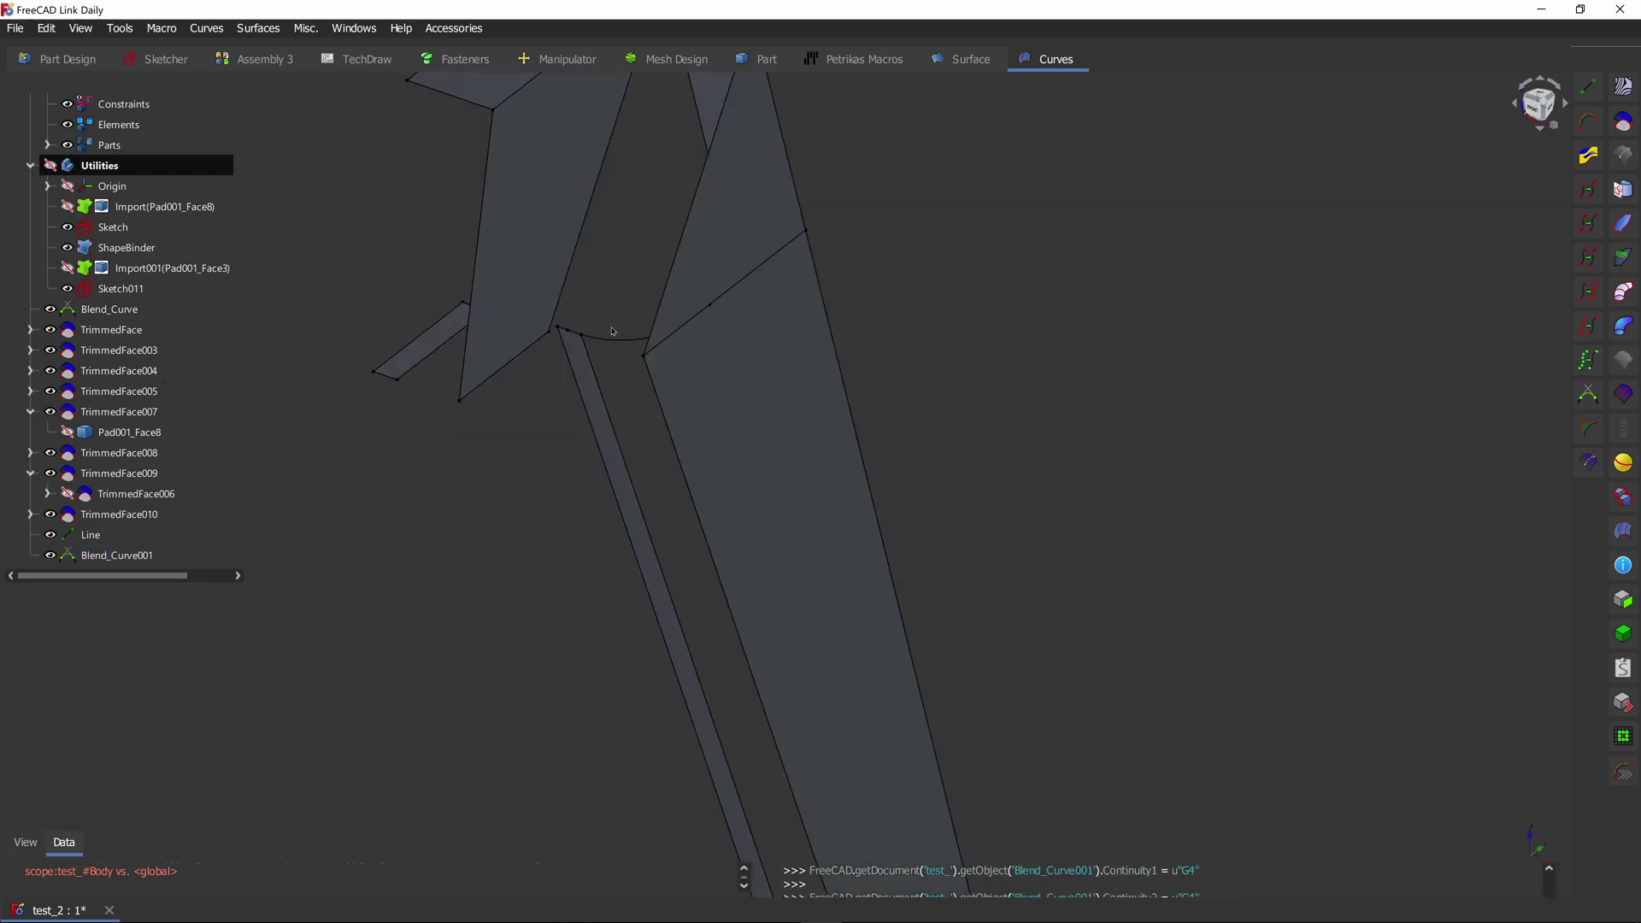
left_click(600, 341)
left_click(184, 789)
scroll(184, 789, "up", 2)
left_click_drag(238, 735, 238, 794)
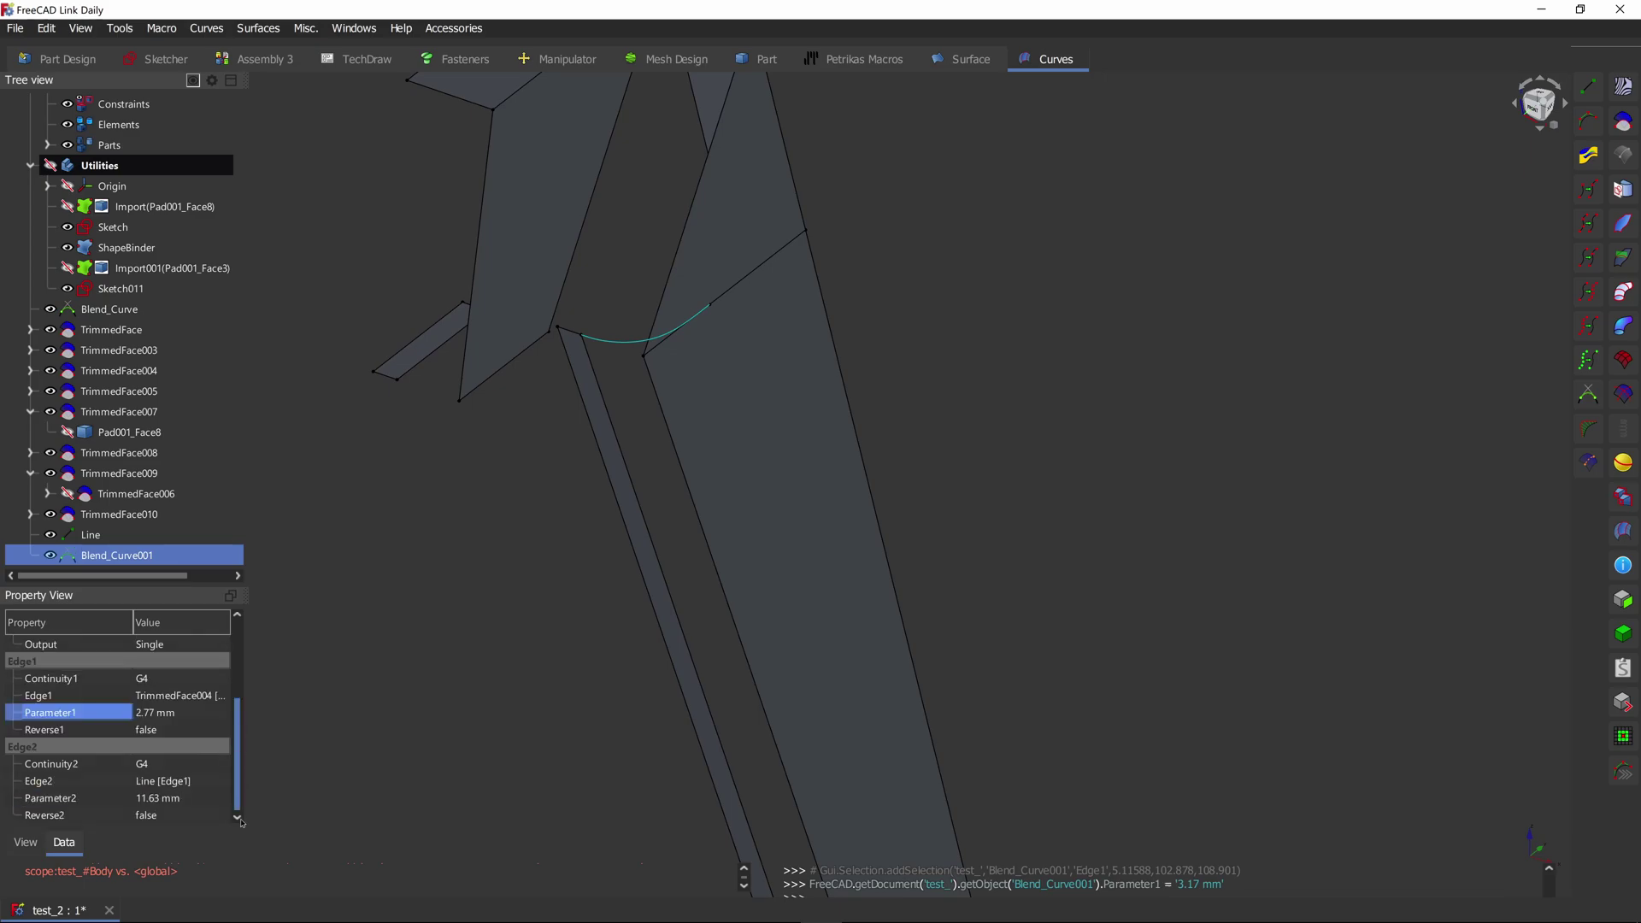
left_click(210, 798)
scroll(210, 798, "up", 3)
left_click(919, 338)
Step: Hide the long side face TrimmedFace007 and draw a Curves line joining the side-face ends of the upper and lower blend curves
middle_click_drag(919, 337, 795, 410)
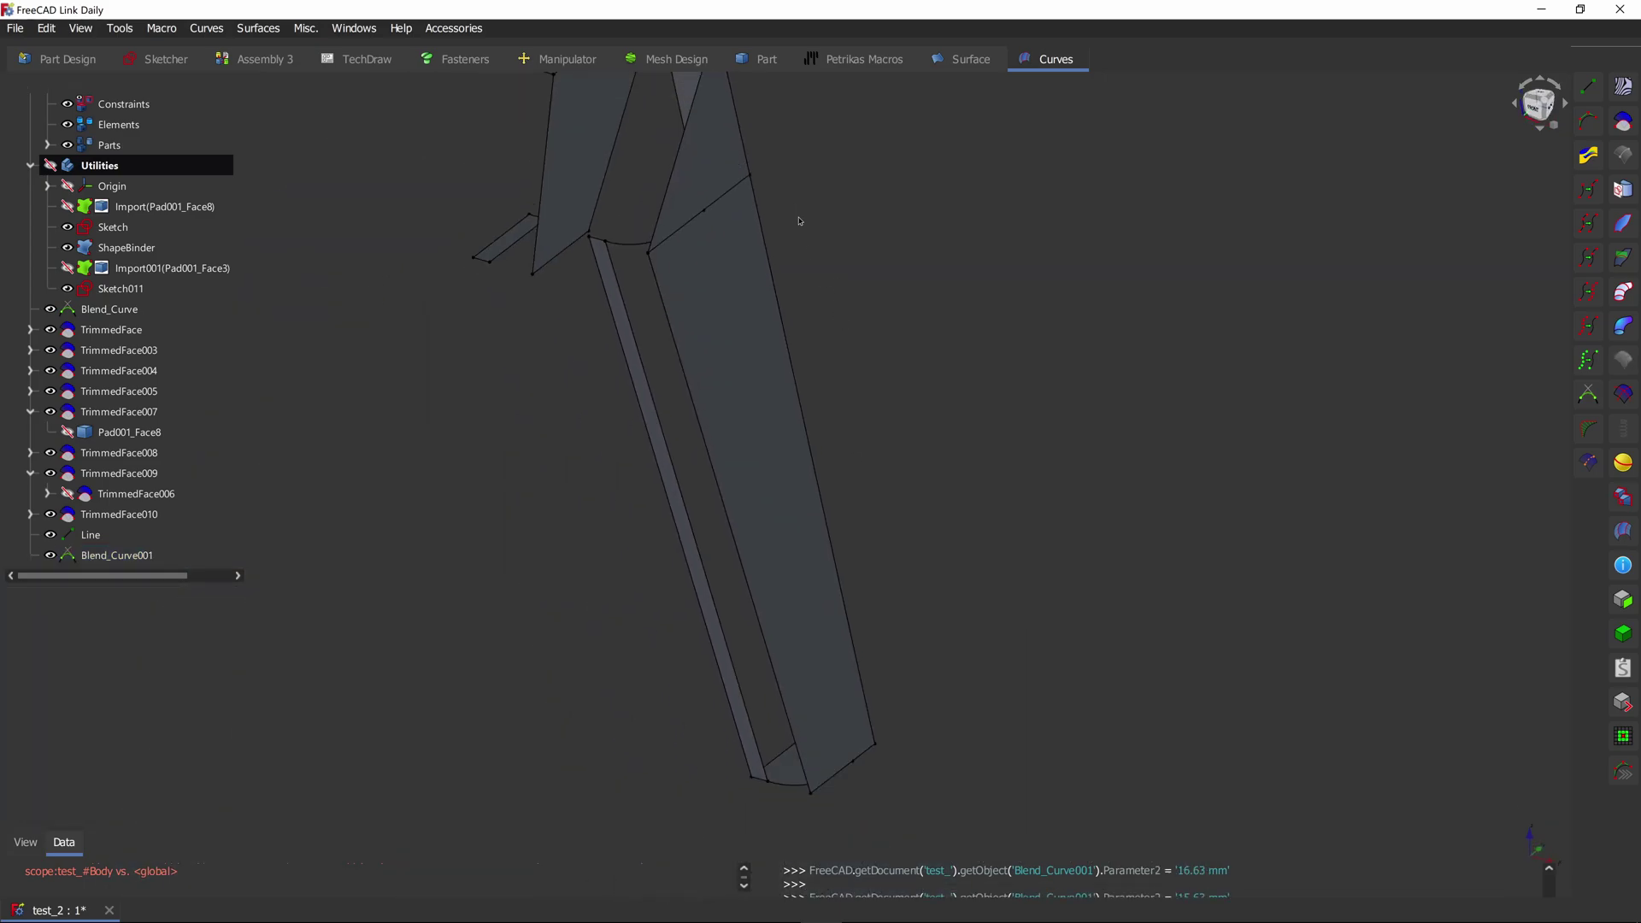
left_click(786, 473)
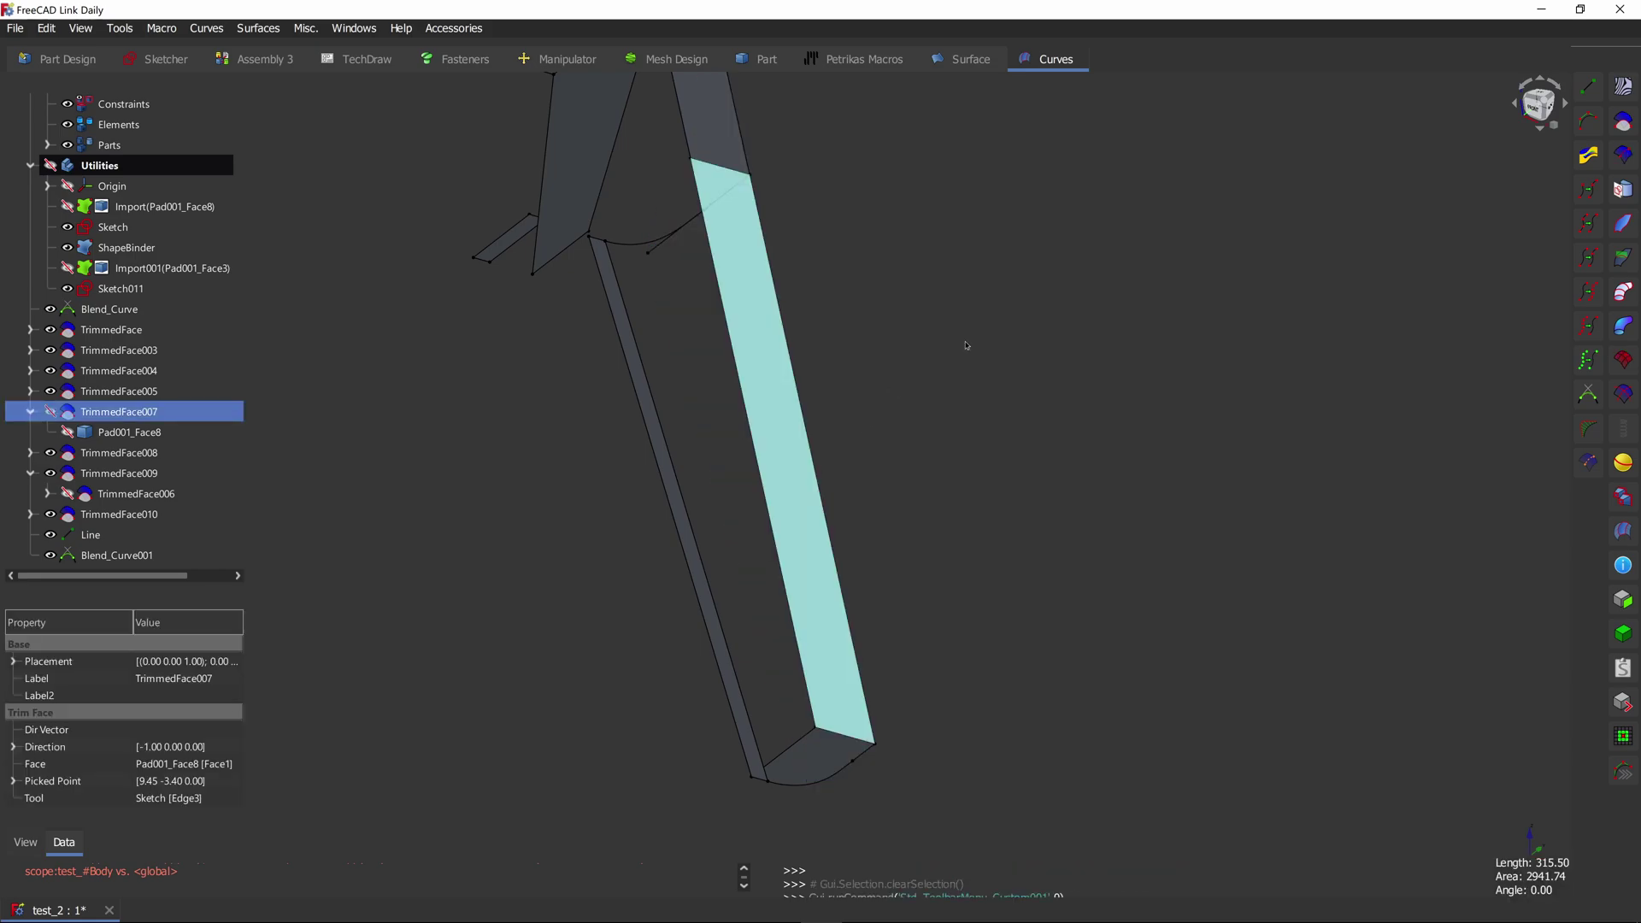
key("space")
middle_click_drag(824, 231, 775, 203)
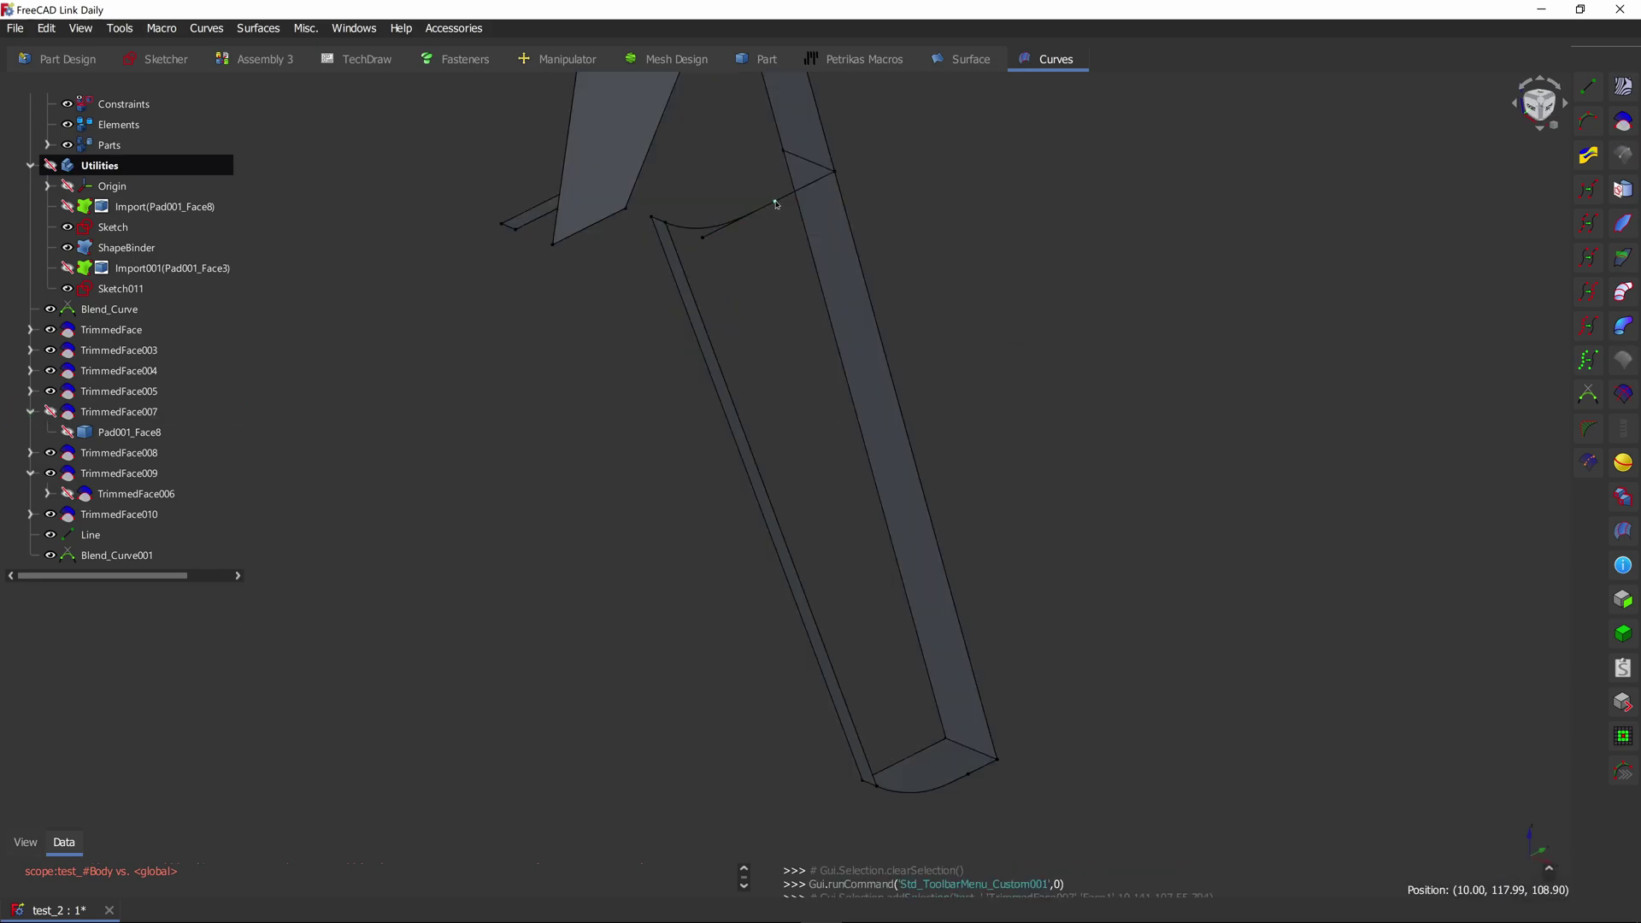
left_click(776, 203)
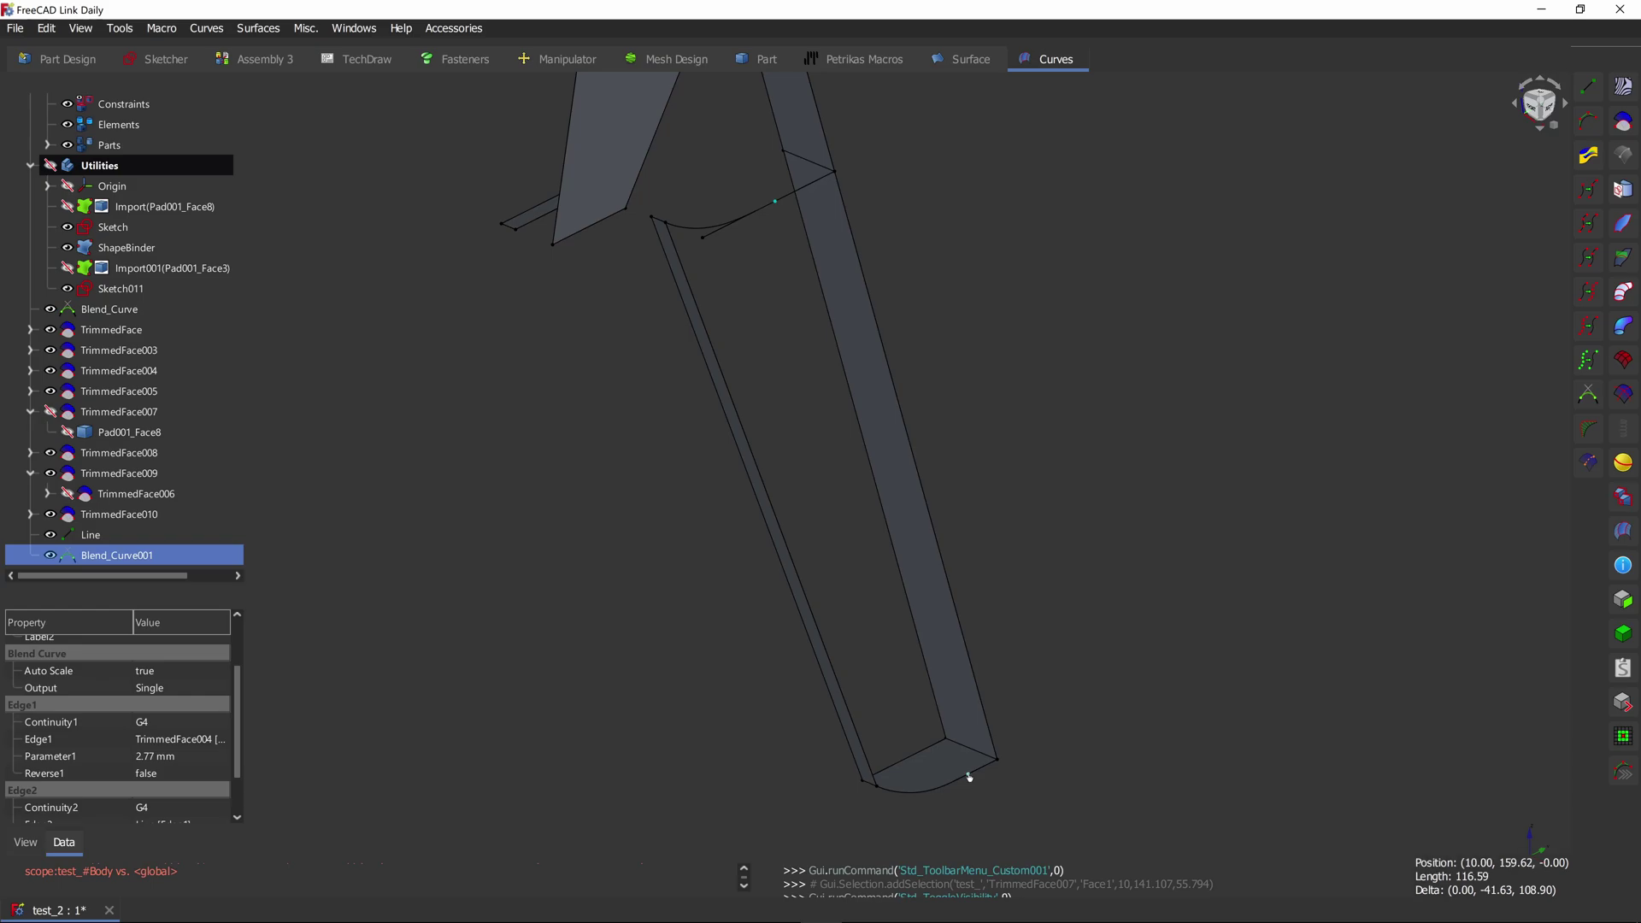
left_click(969, 775, "ctrl")
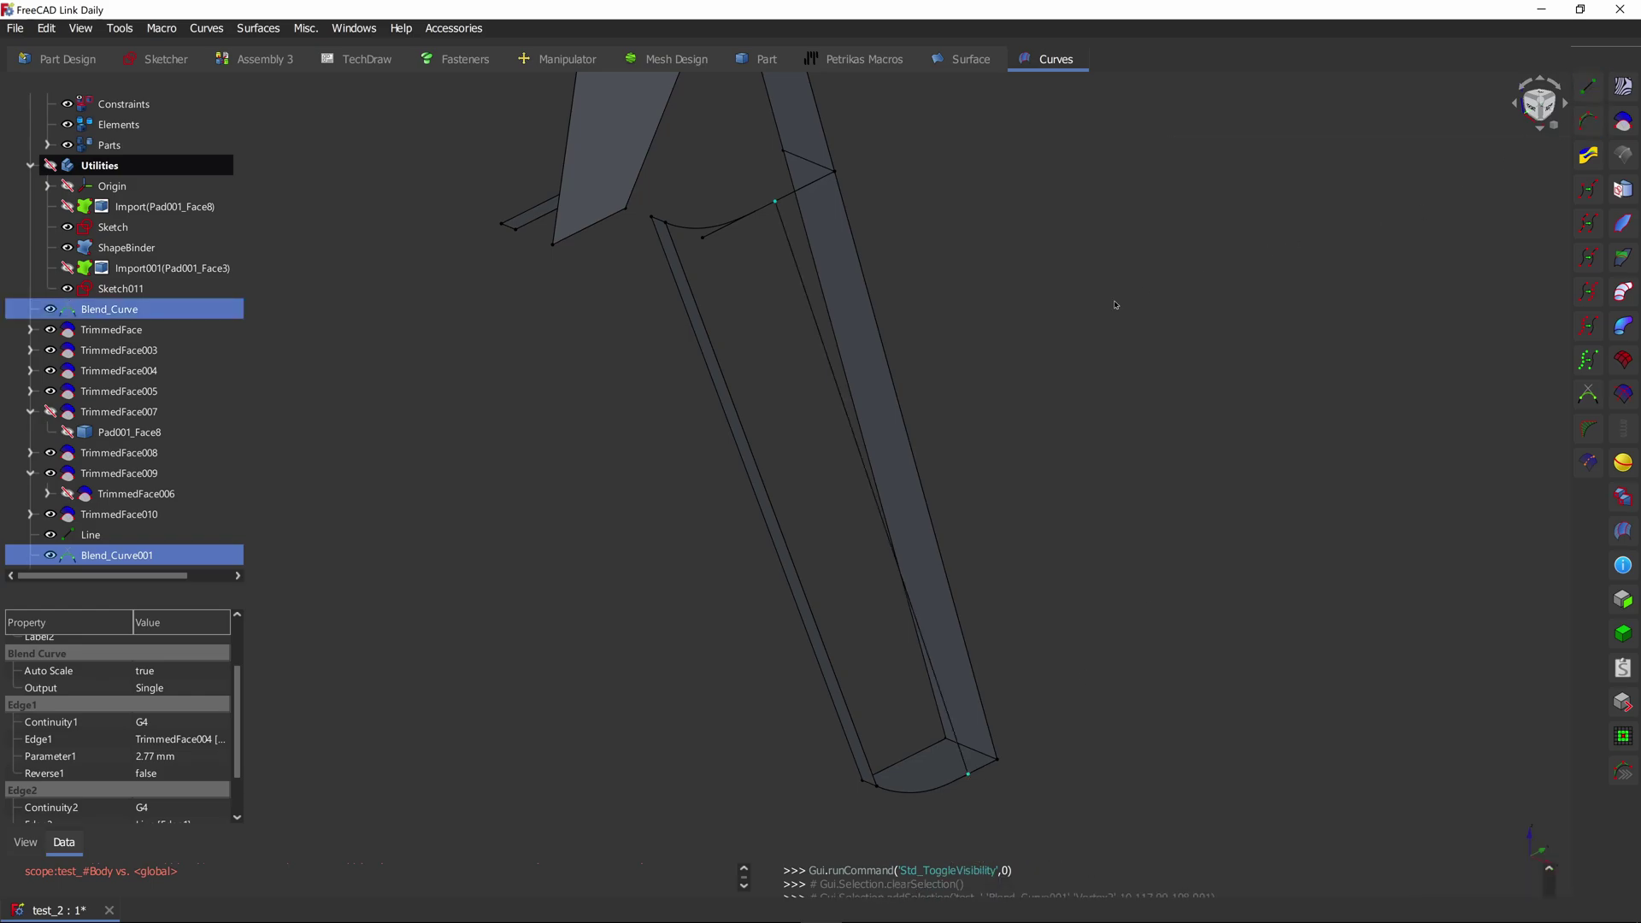
left_click(1049, 318)
Step: Hide the original cross line and draw a Curves line from the upper blend curve's end to the adjacent corner of TrimmedFace009
middle_click_drag(1049, 318, 975, 299)
scroll(966, 299, "down", 1)
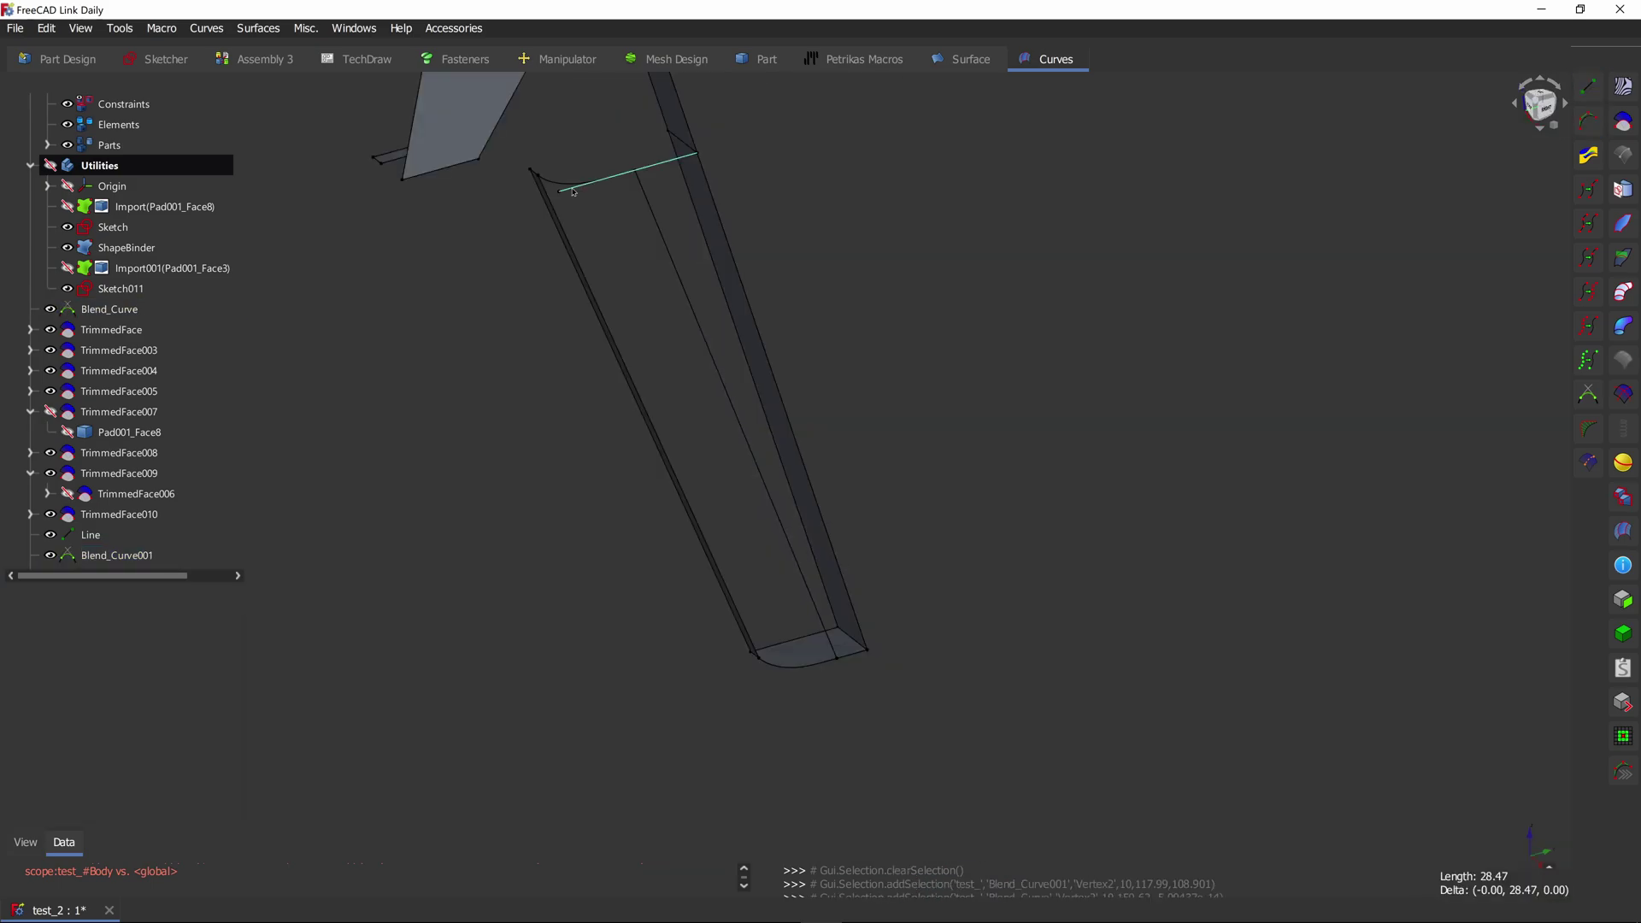
key("space")
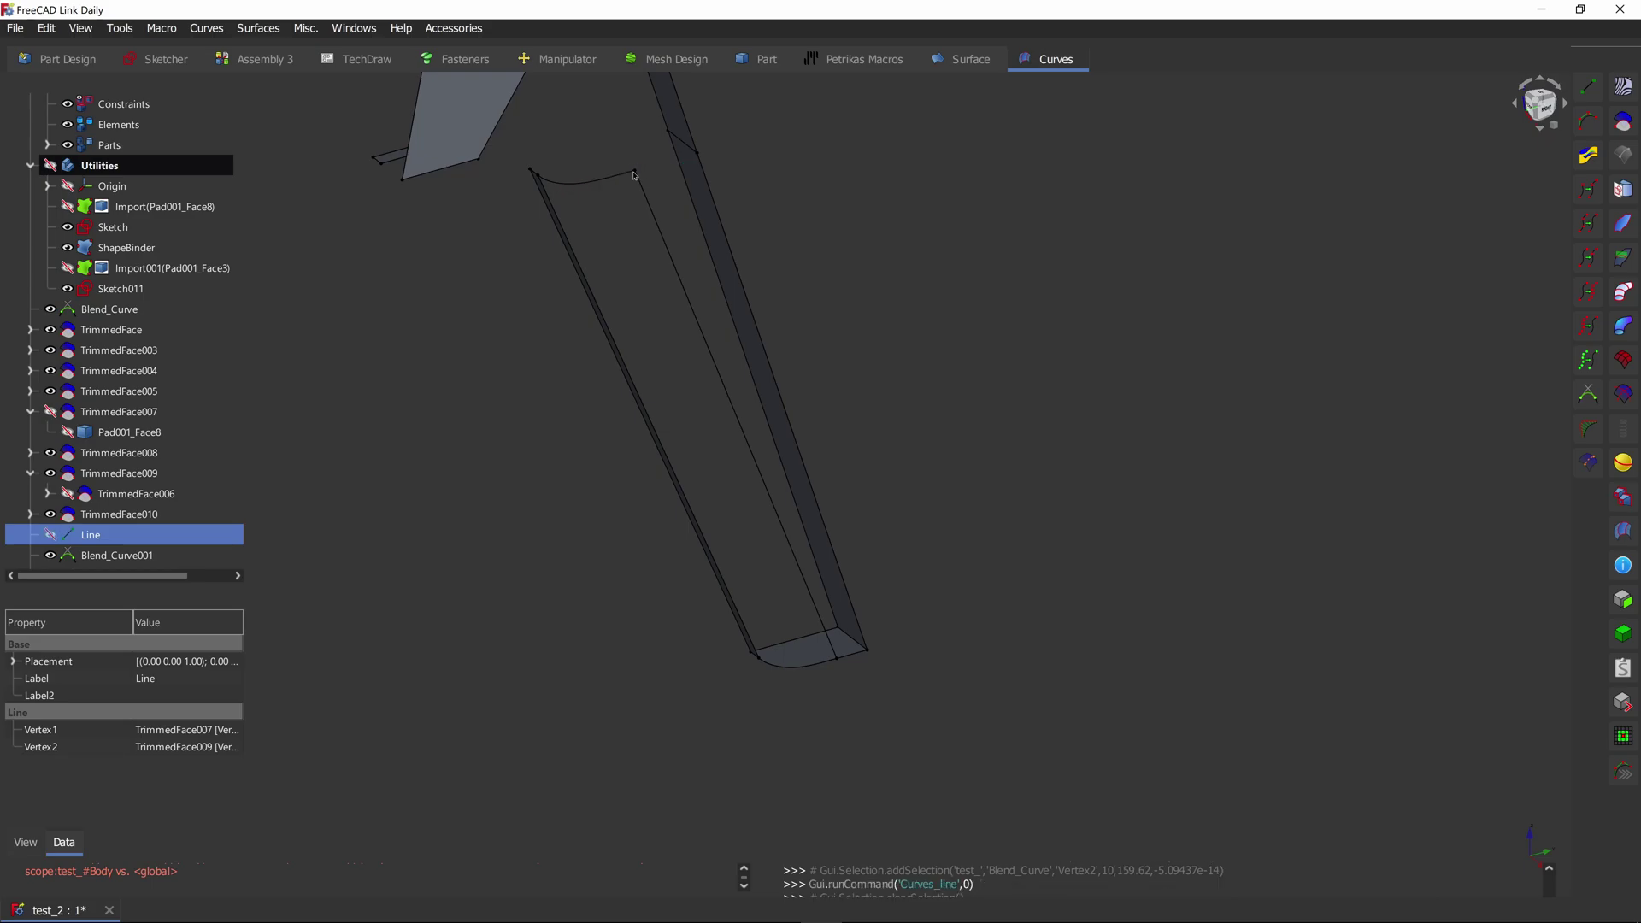
middle_click_drag(760, 146, 850, 345)
scroll(849, 347, "up", 2)
left_click(658, 396)
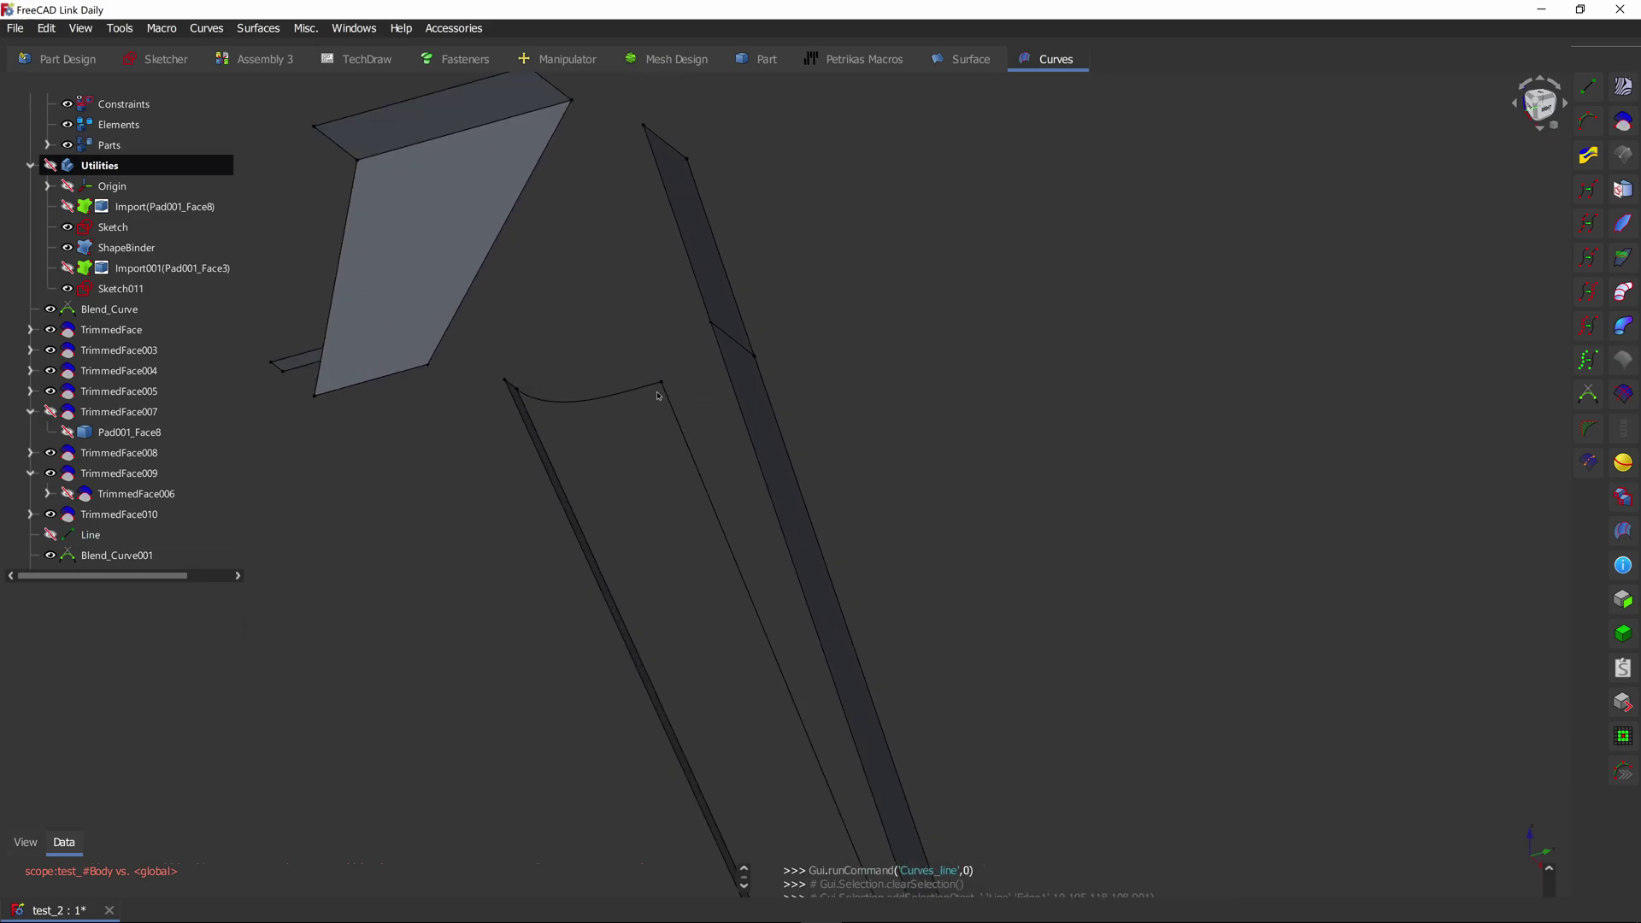
left_click(659, 386)
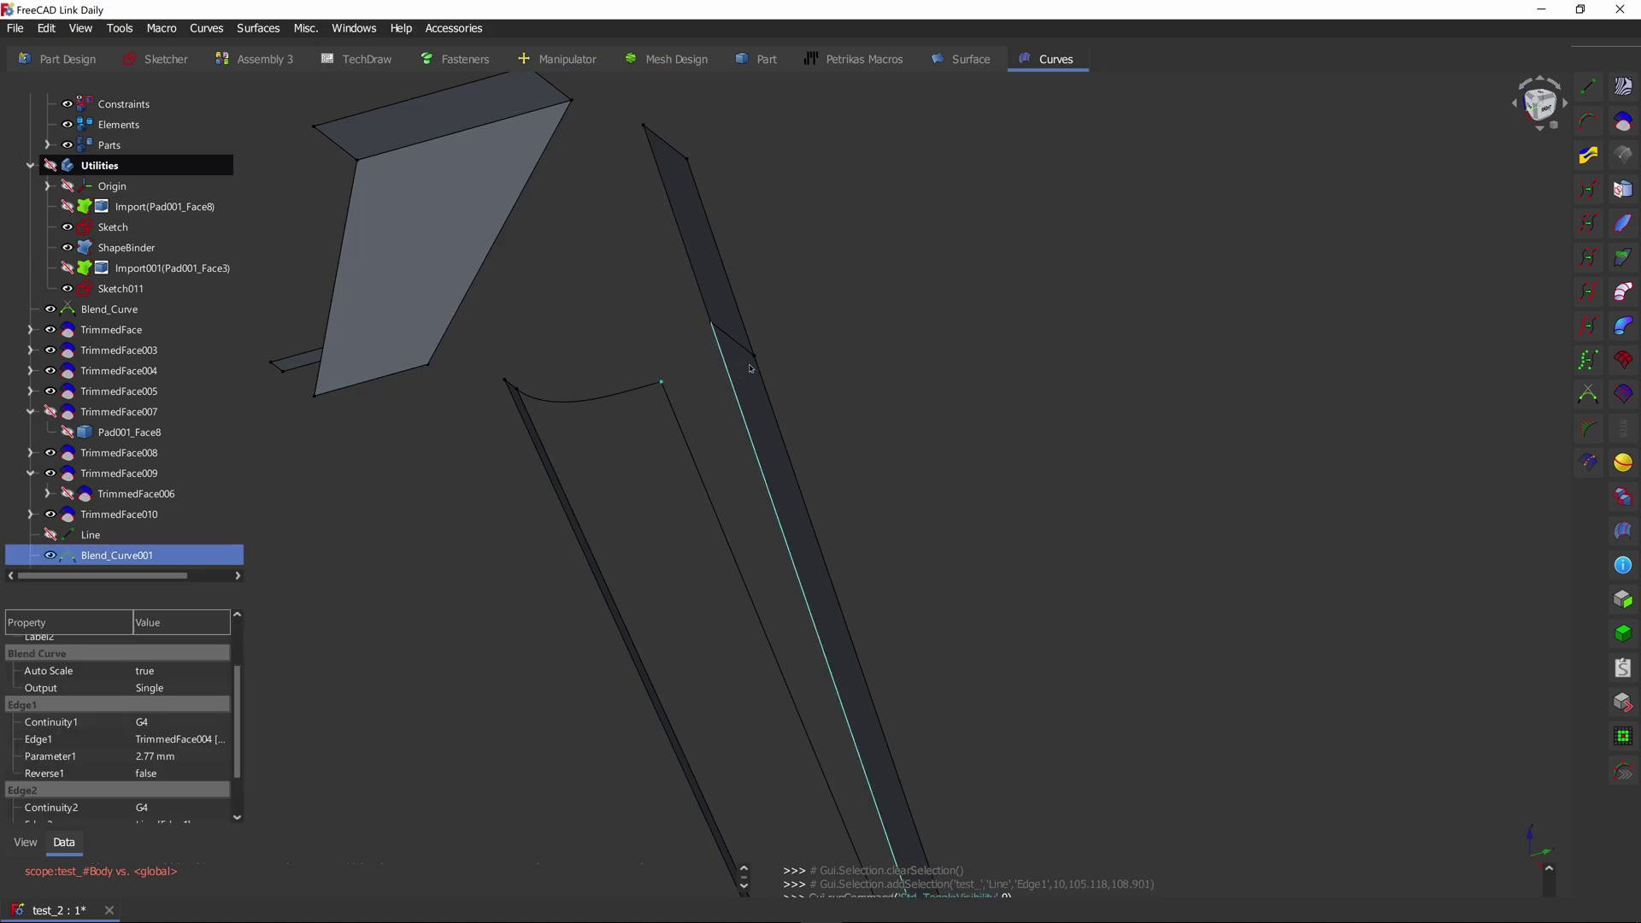
left_click(754, 357, "ctrl")
left_click(1588, 86)
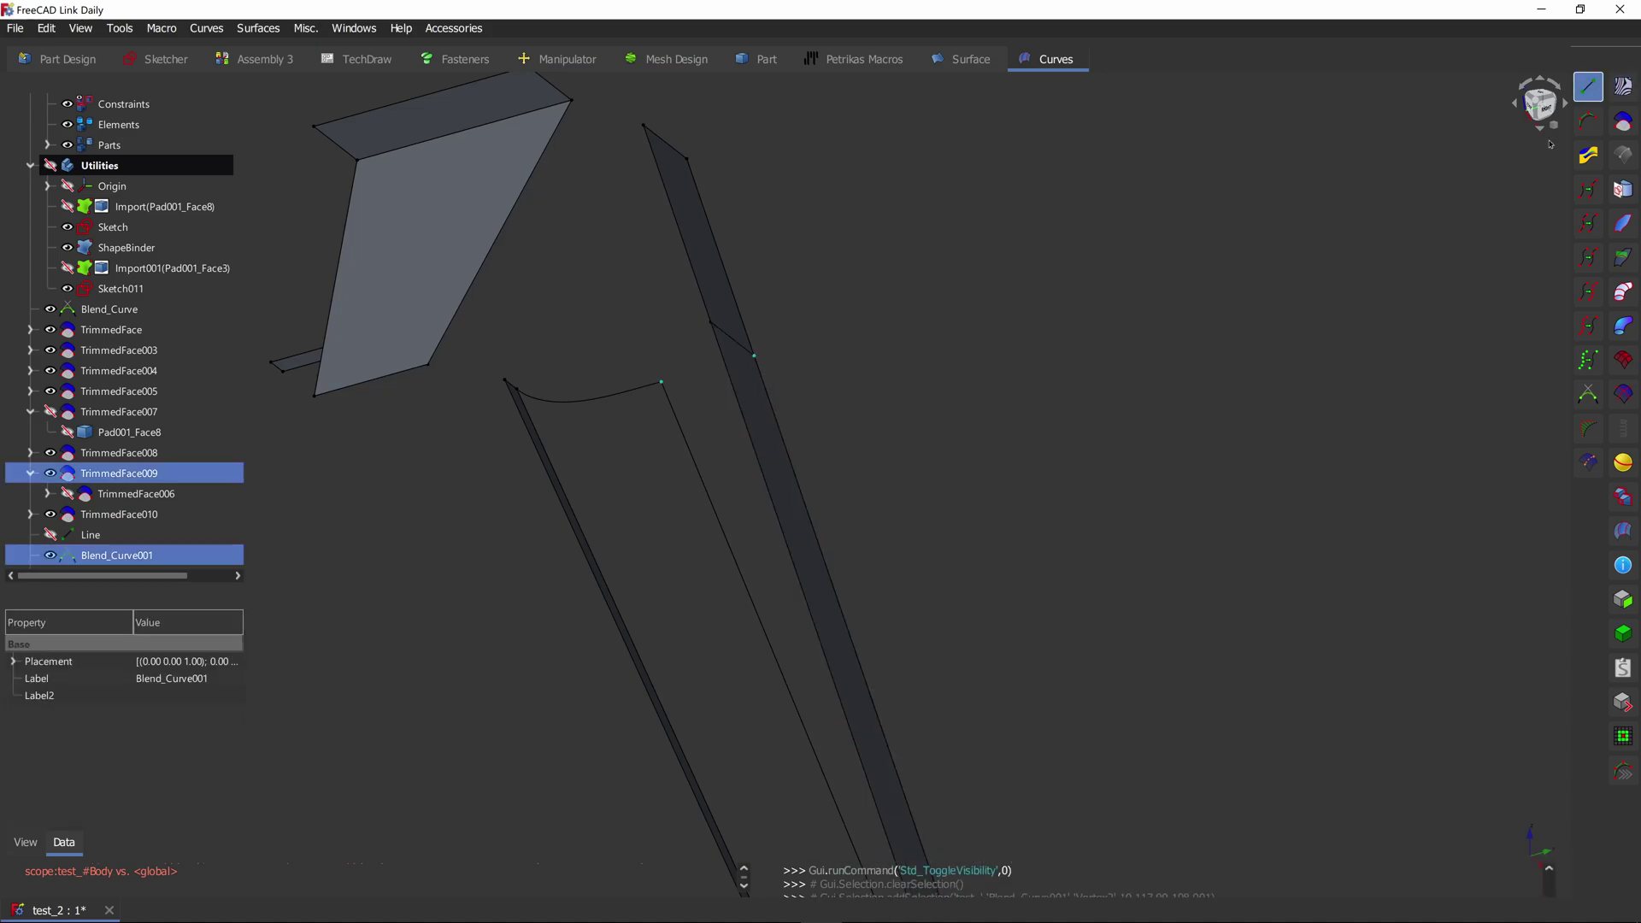
left_click(990, 586)
Step: Create a Part ruled surface between the short upper line and the matching short edge at the handle's lower end
middle_click_drag(991, 588, 1008, 315)
scroll(931, 349, "down", 2)
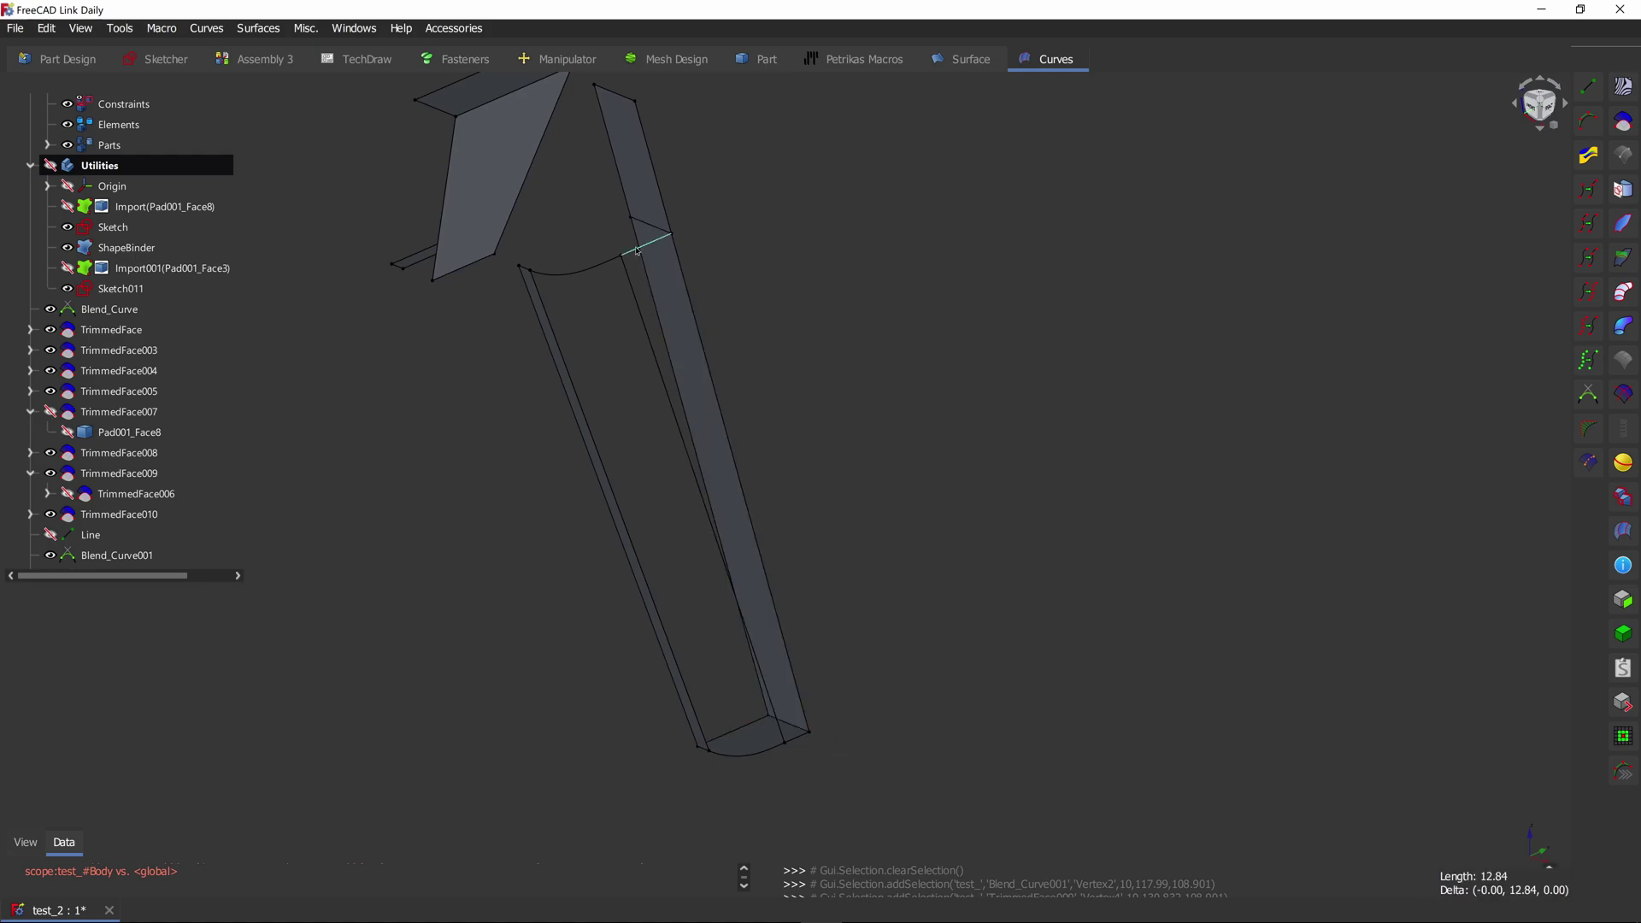
left_click(638, 250)
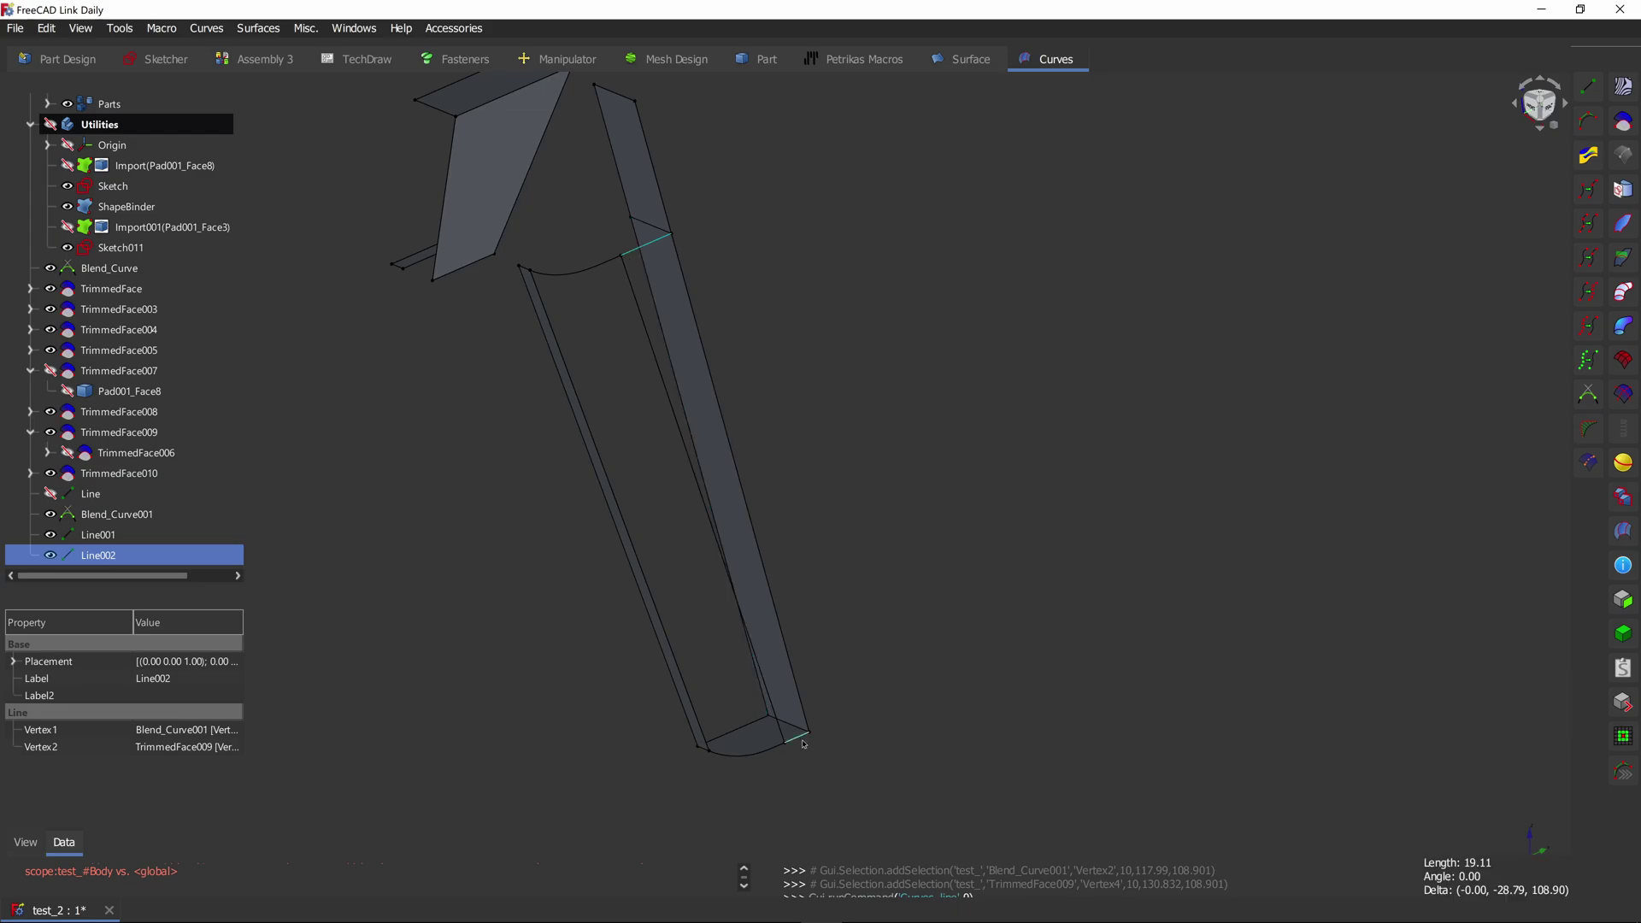
left_click(797, 738, "ctrl")
key("Tab")
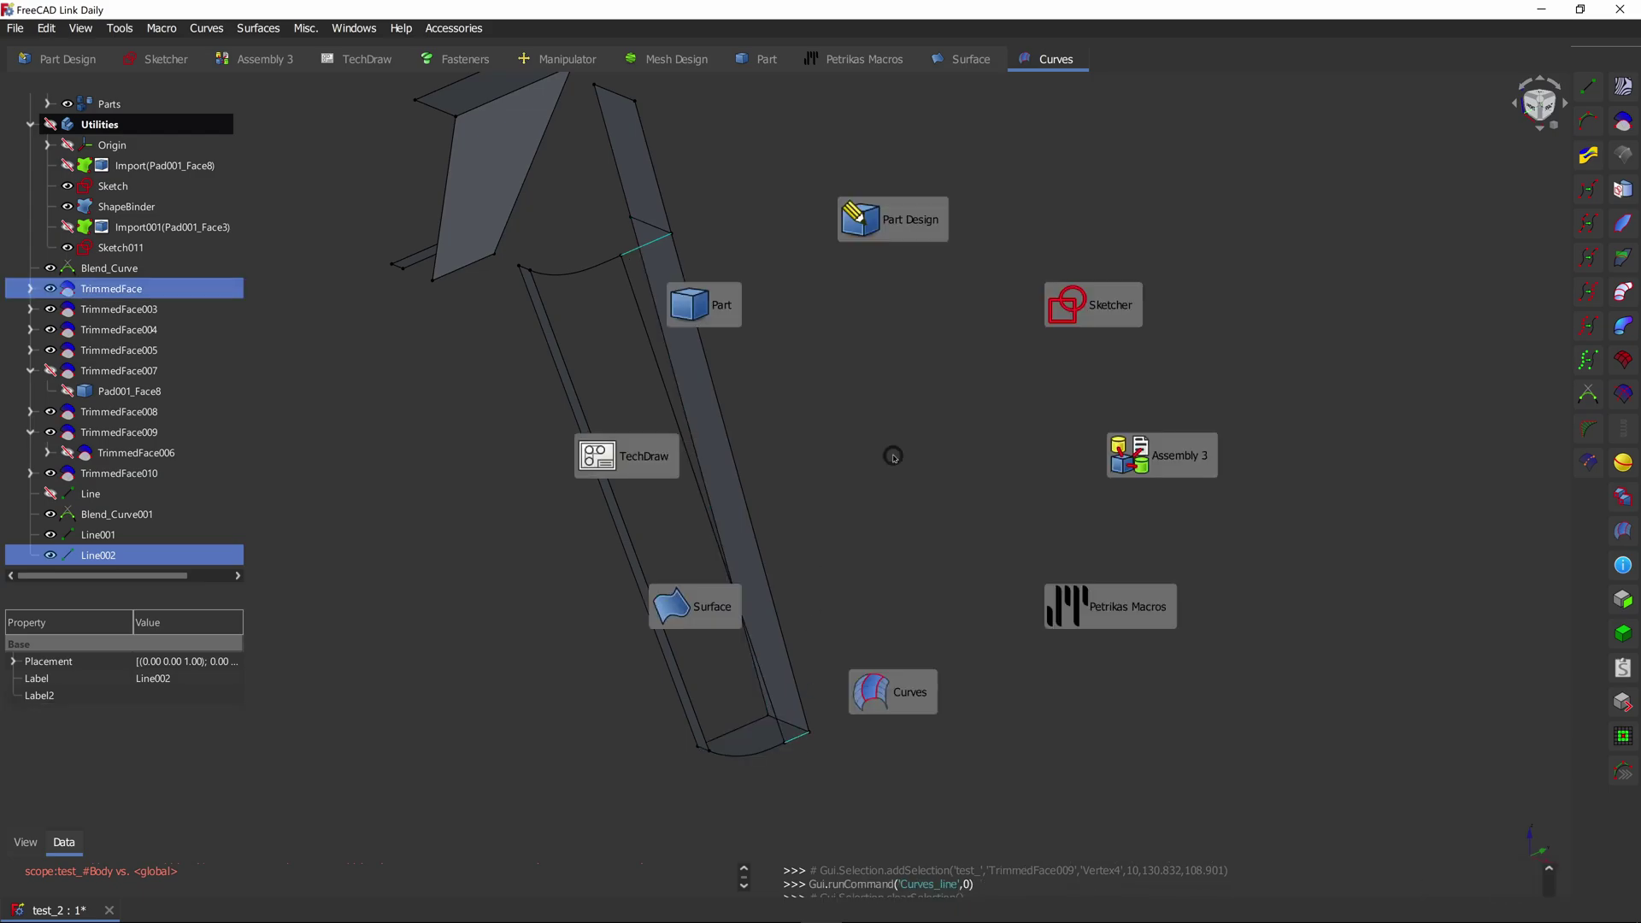
left_click(736, 320)
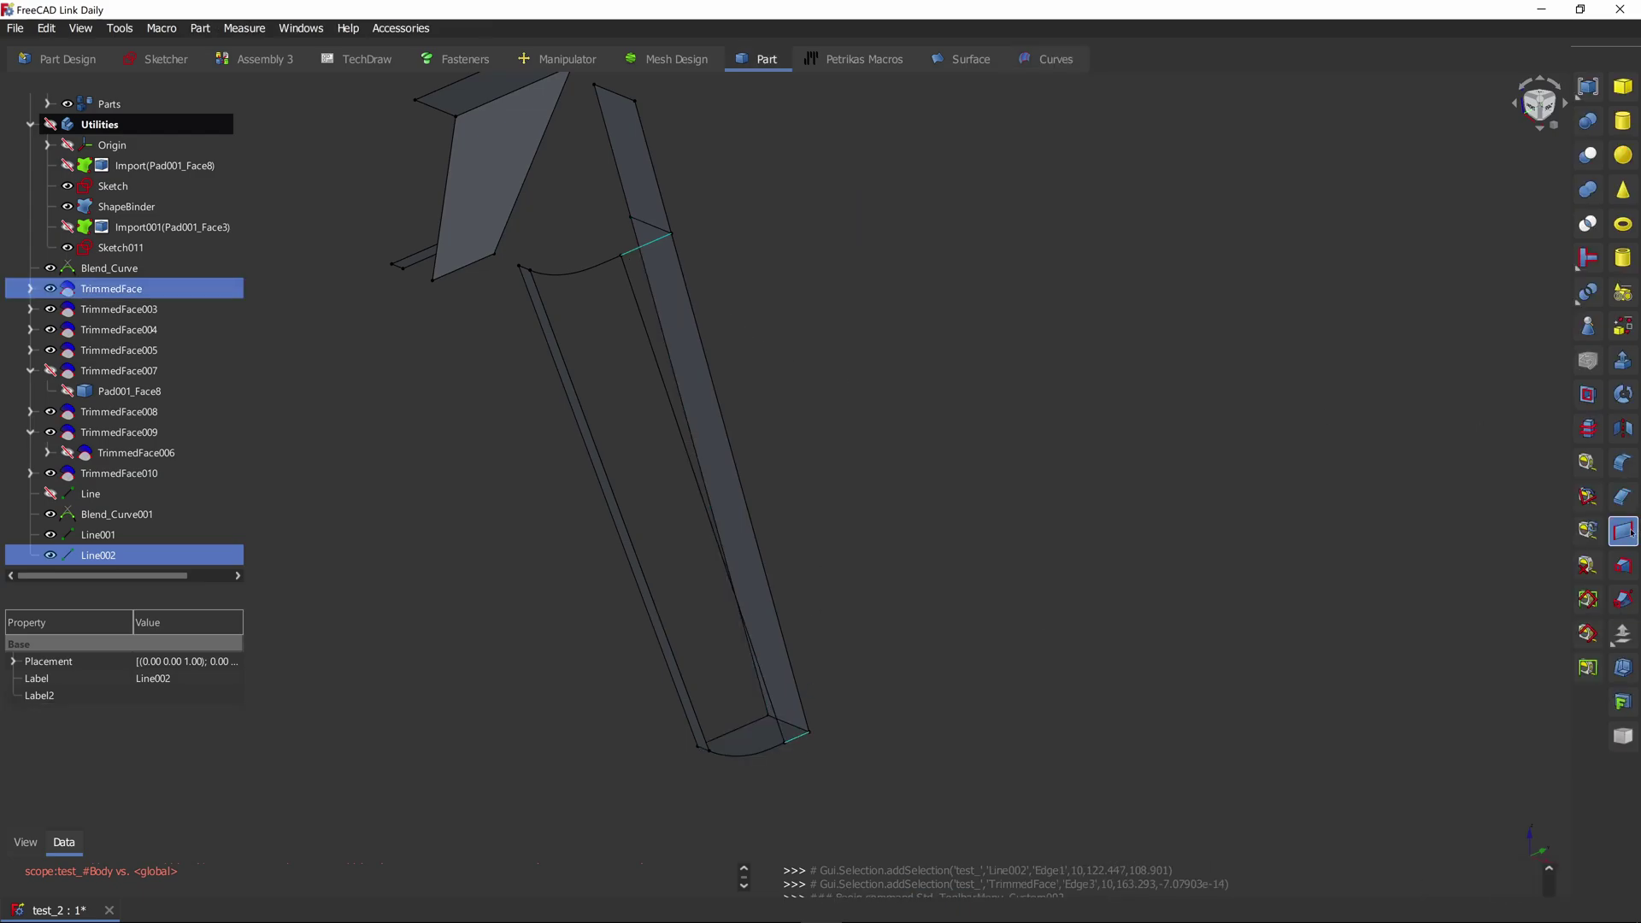
left_click(1621, 535)
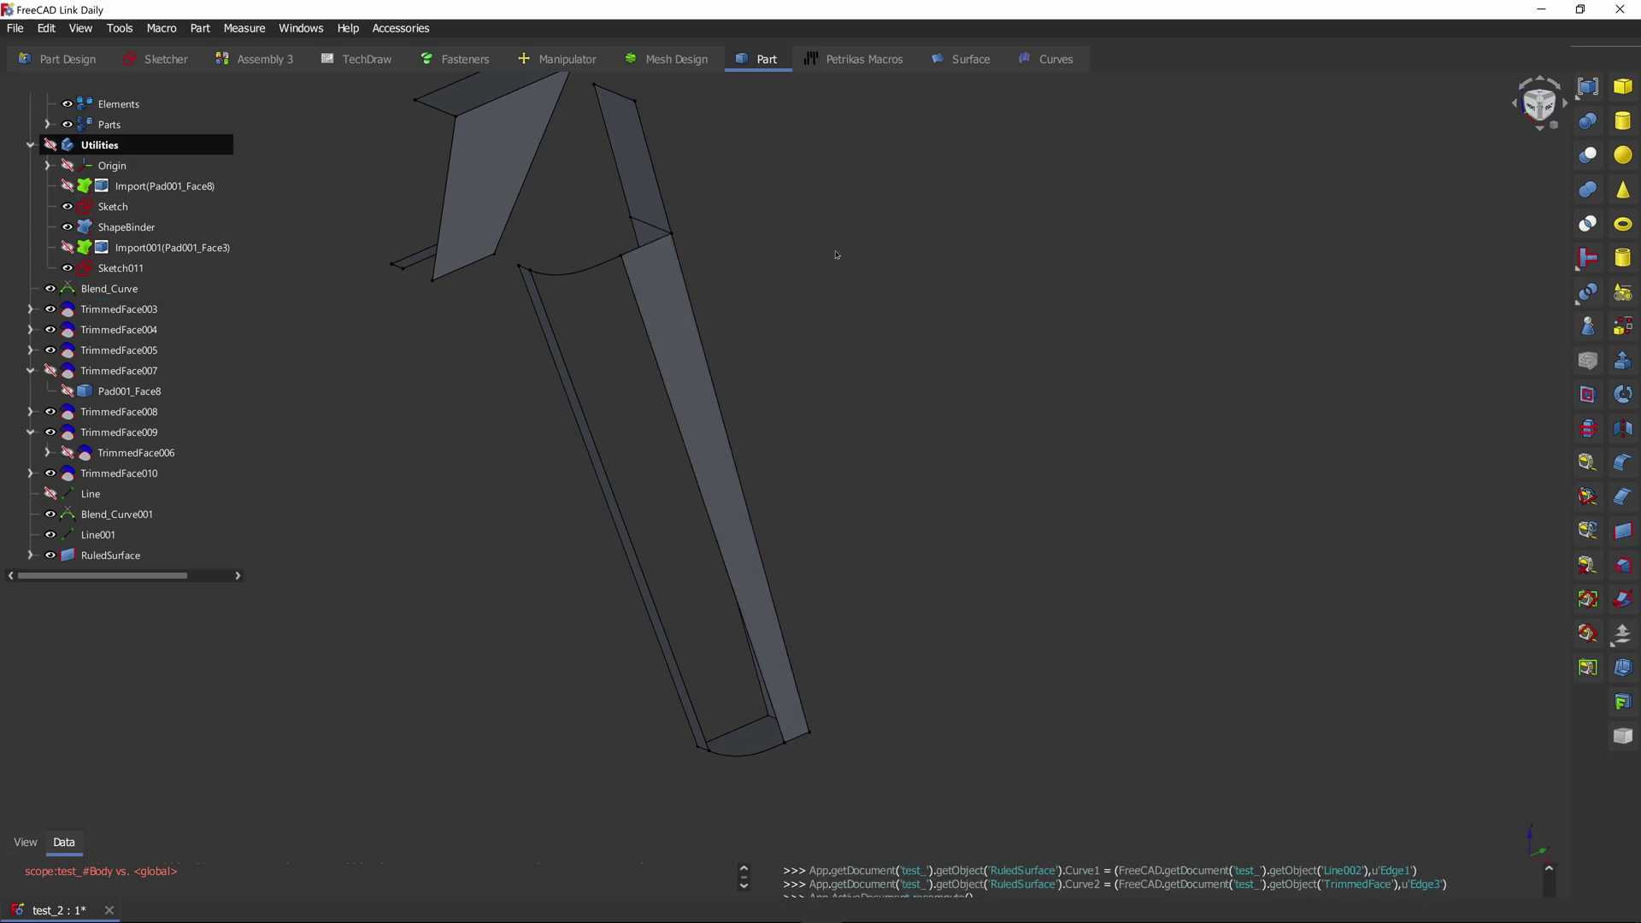
Step: Return to the Curves workbench and hide the helper curves Line001 and Blend_Curve001
key("Tab")
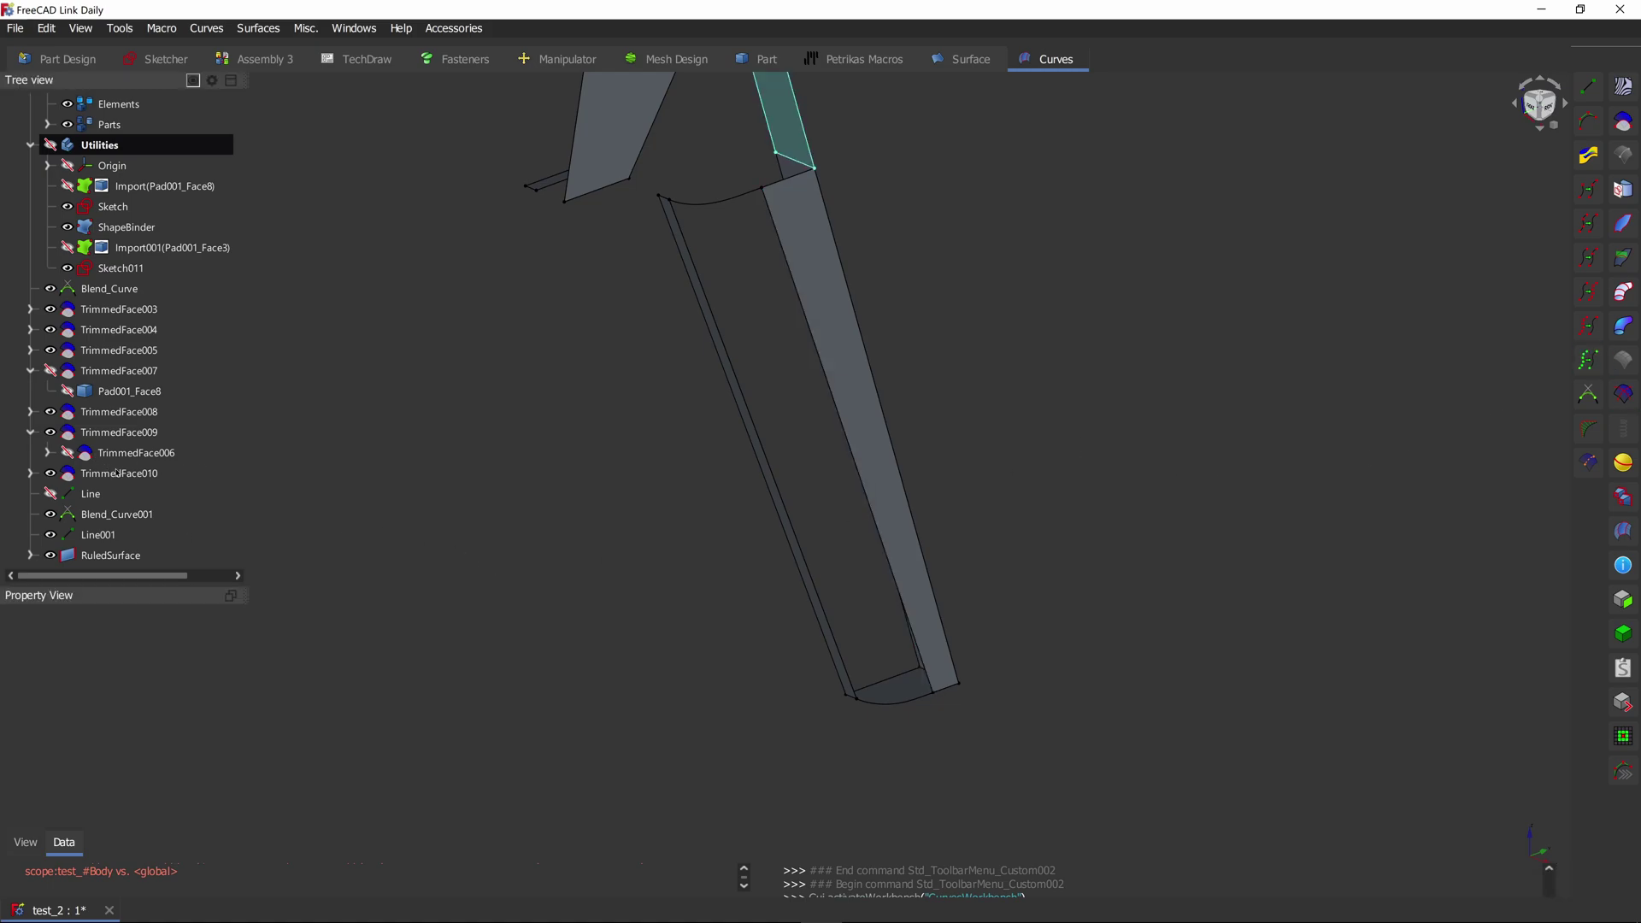
left_click(52, 536)
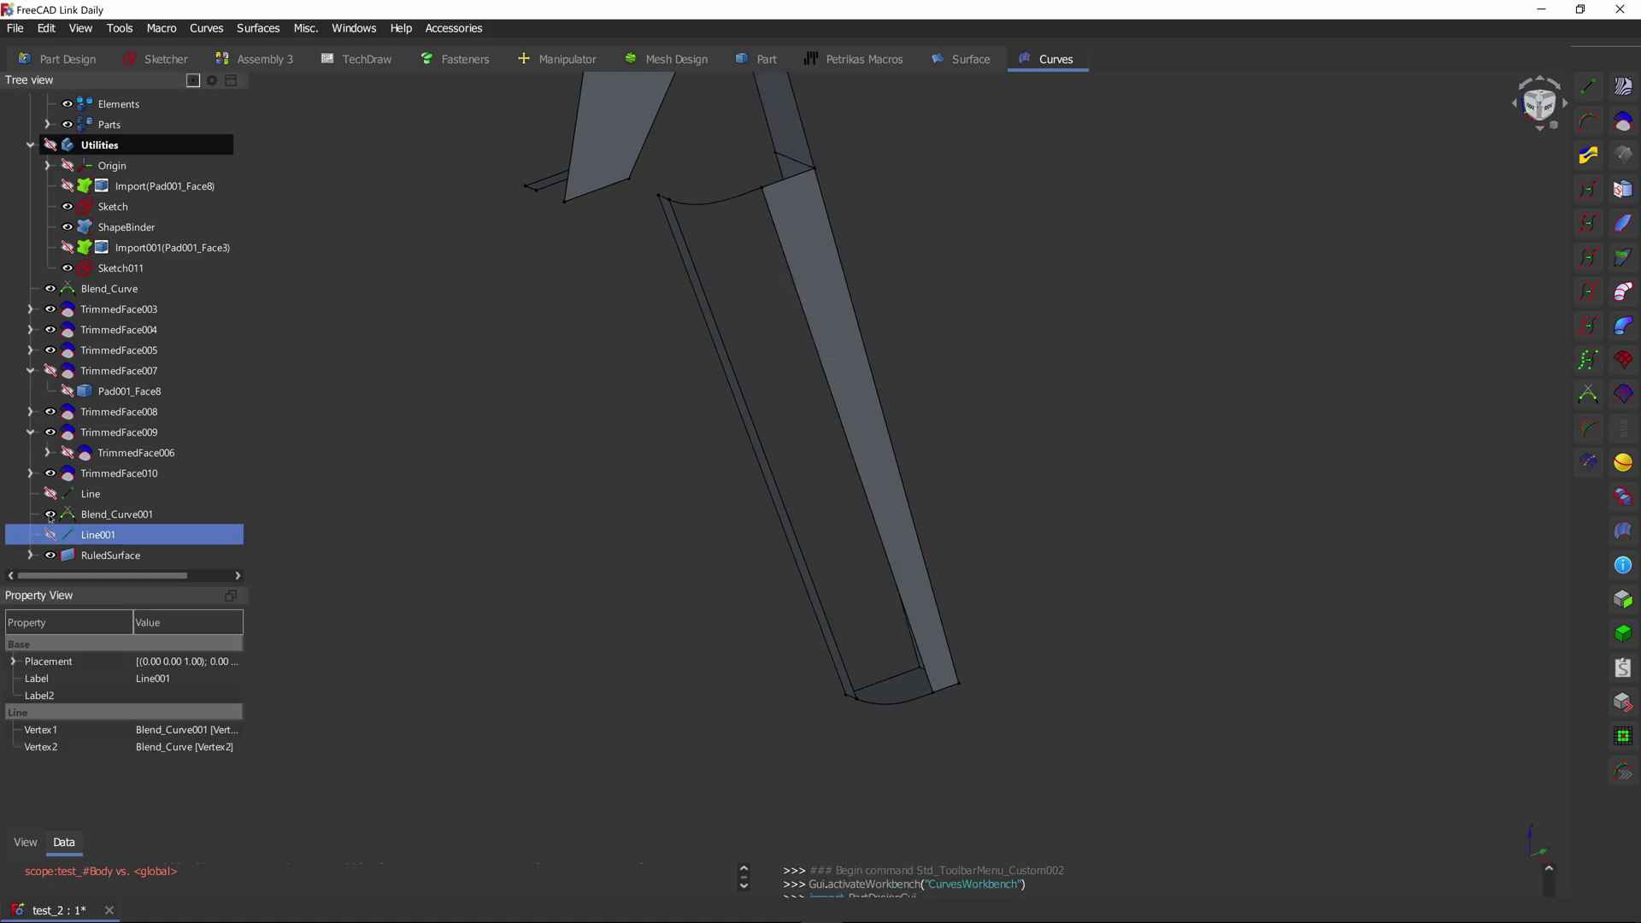
left_click(439, 391)
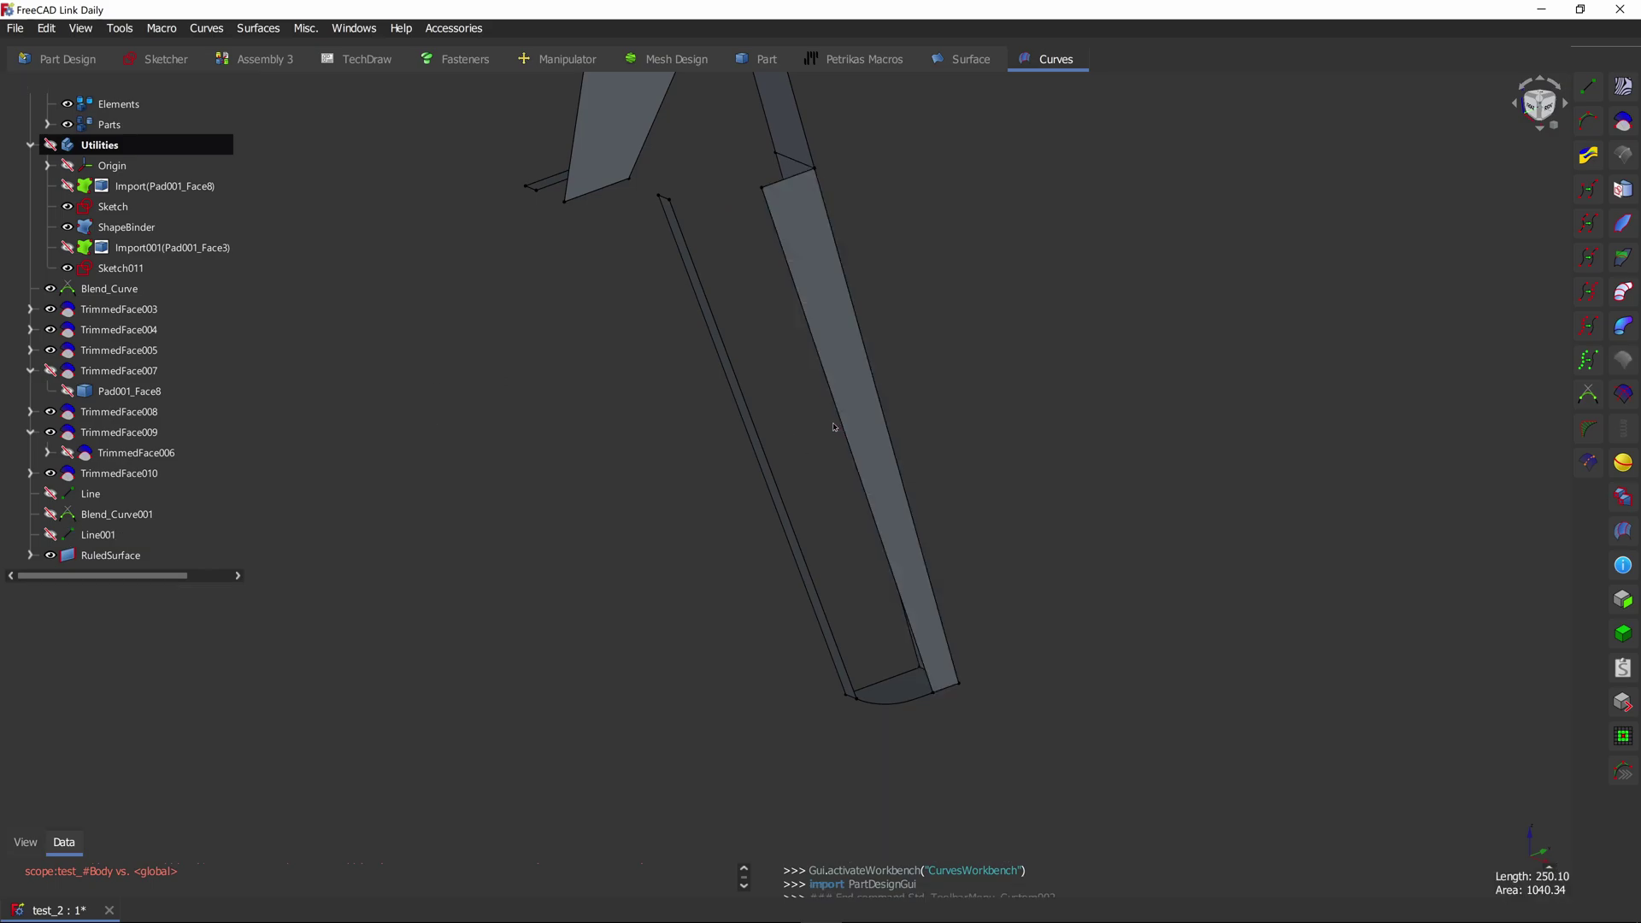
Step: Create a blend surface between the ruled surface's long inner edge and the facing edge of the lower outer strip, with their faces
left_click(838, 423)
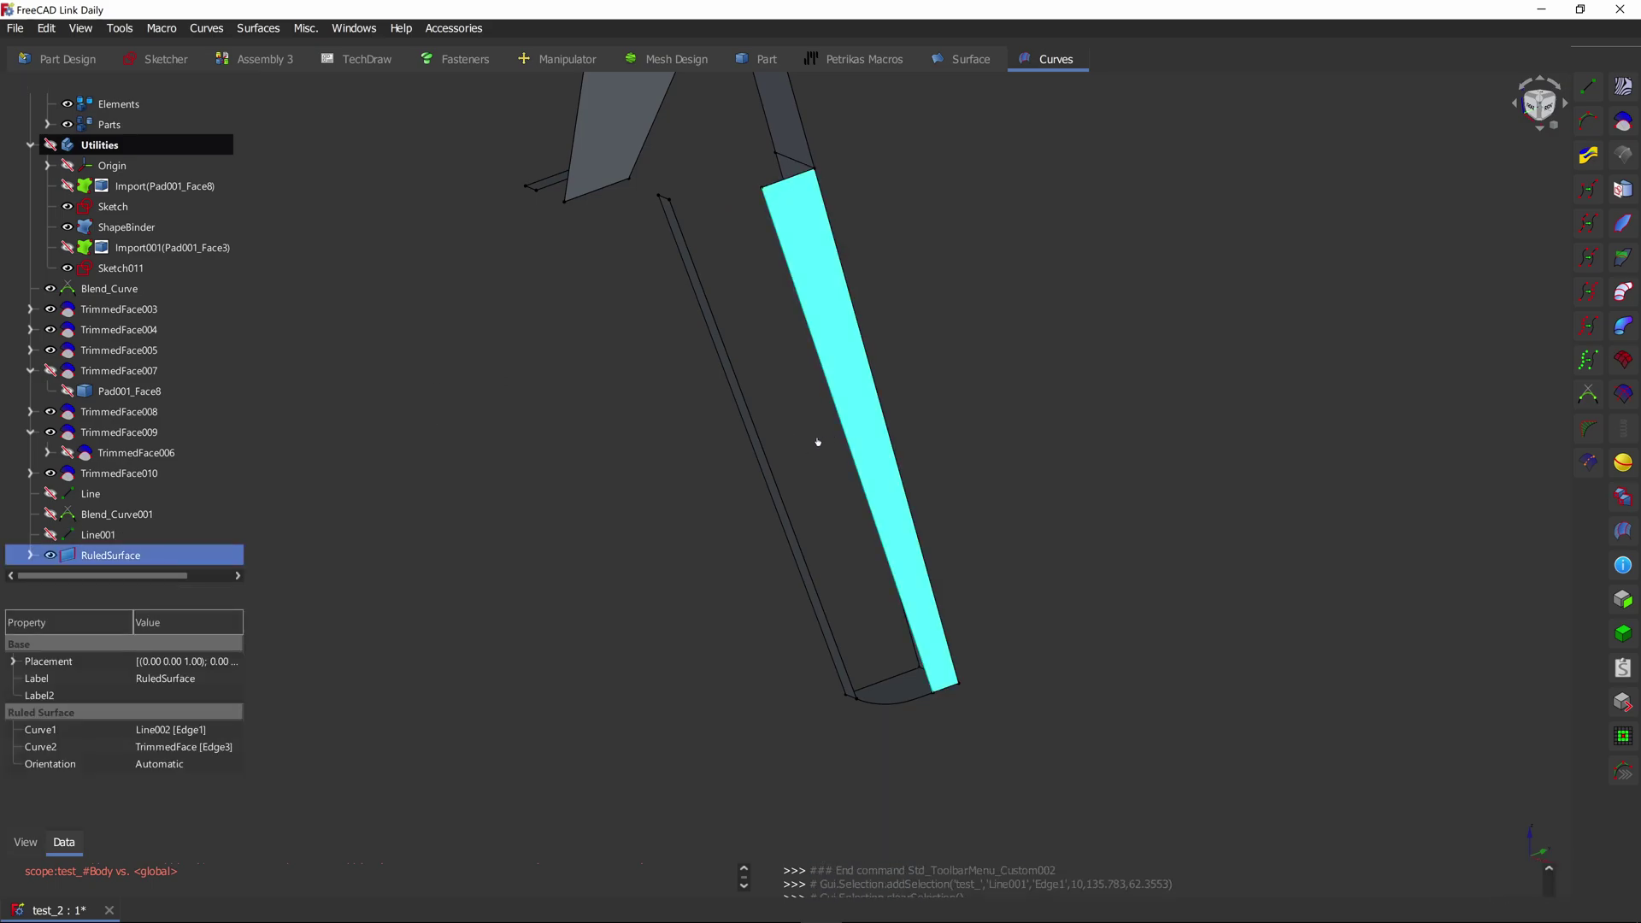
left_click(772, 477, "ctrl")
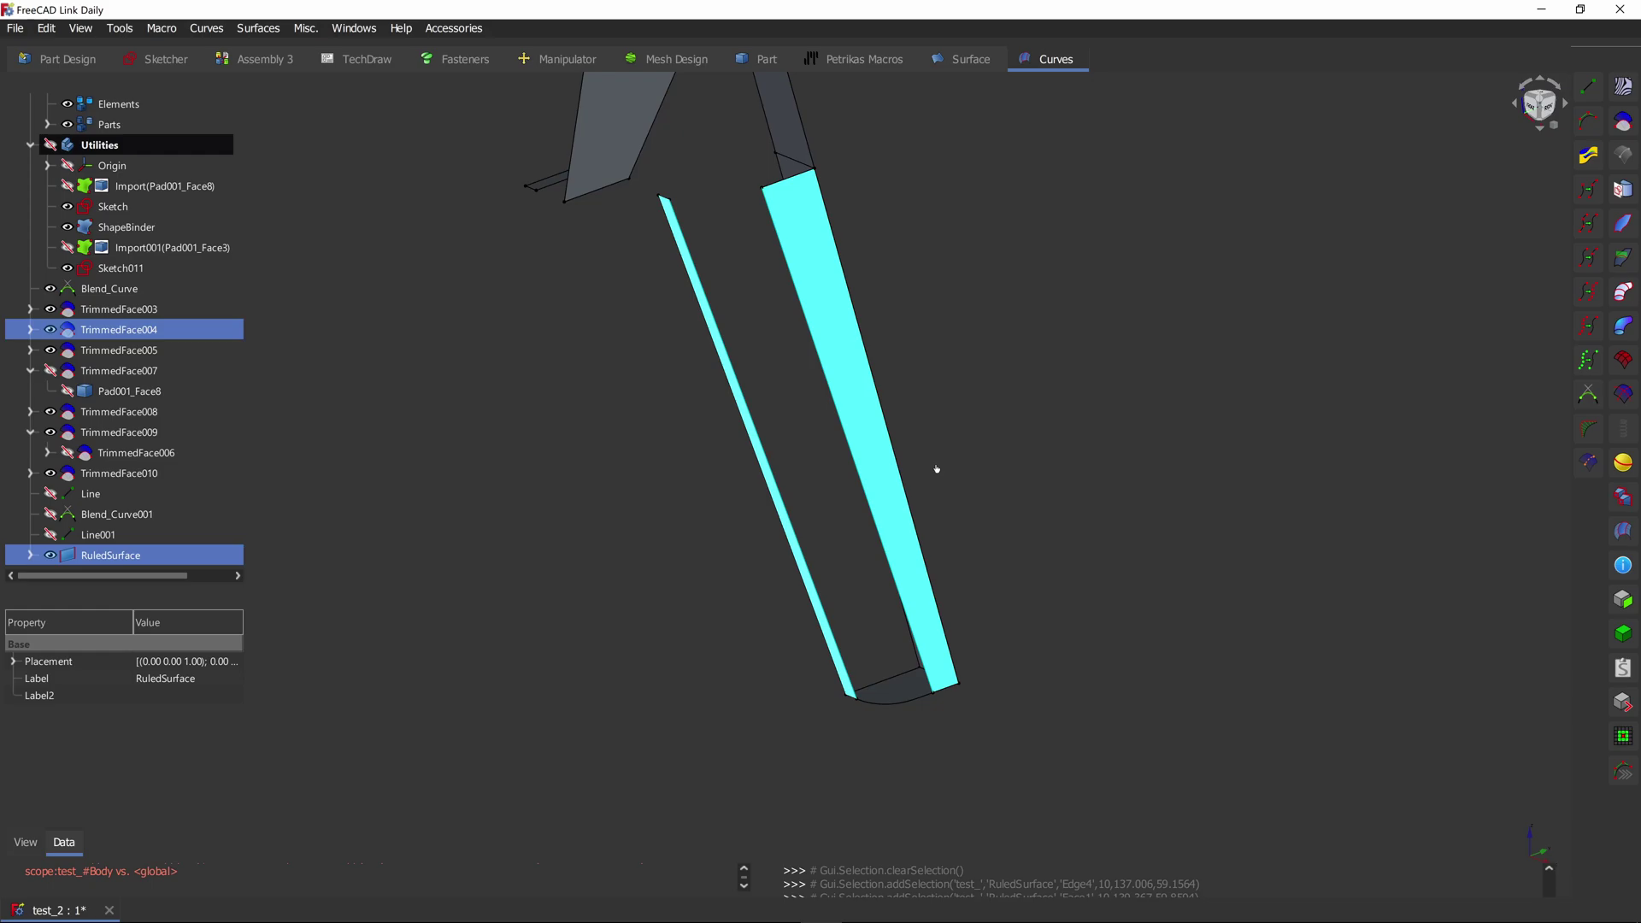
left_click(1623, 531)
left_click(1008, 341)
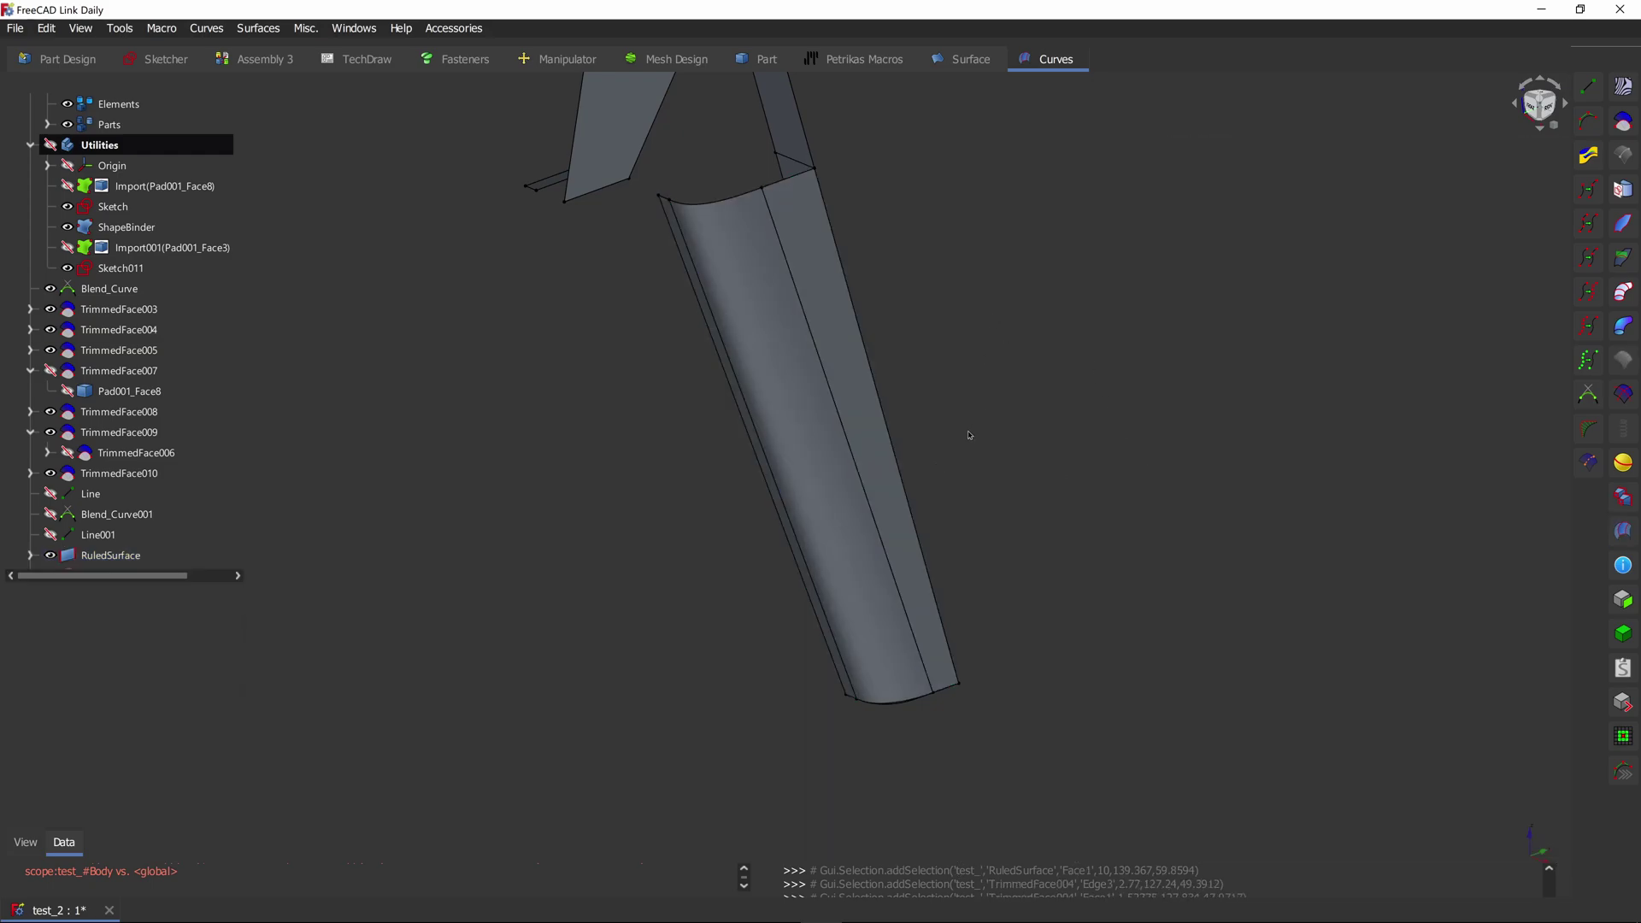
Step: Set both Continuity1 and Continuity2 of the blend surface to 4
key("1")
middle_click_drag(1133, 376, 1154, 383)
middle_click_drag(798, 458, 867, 342)
left_click(867, 341)
left_click(157, 764)
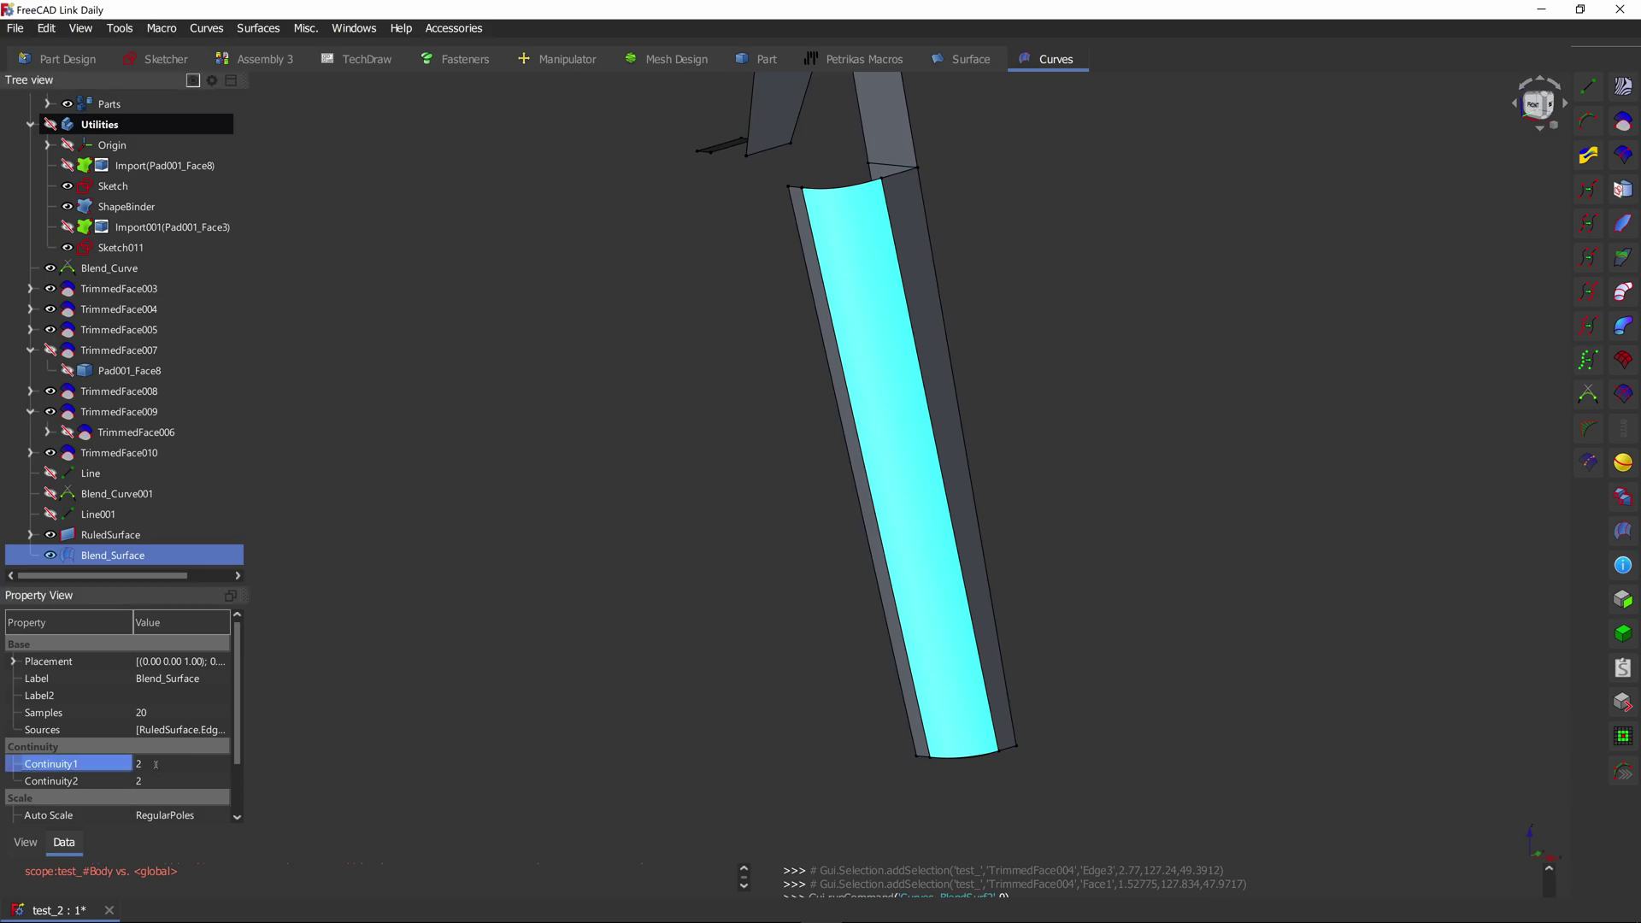
scroll(157, 766, "up", 2)
left_click(158, 781)
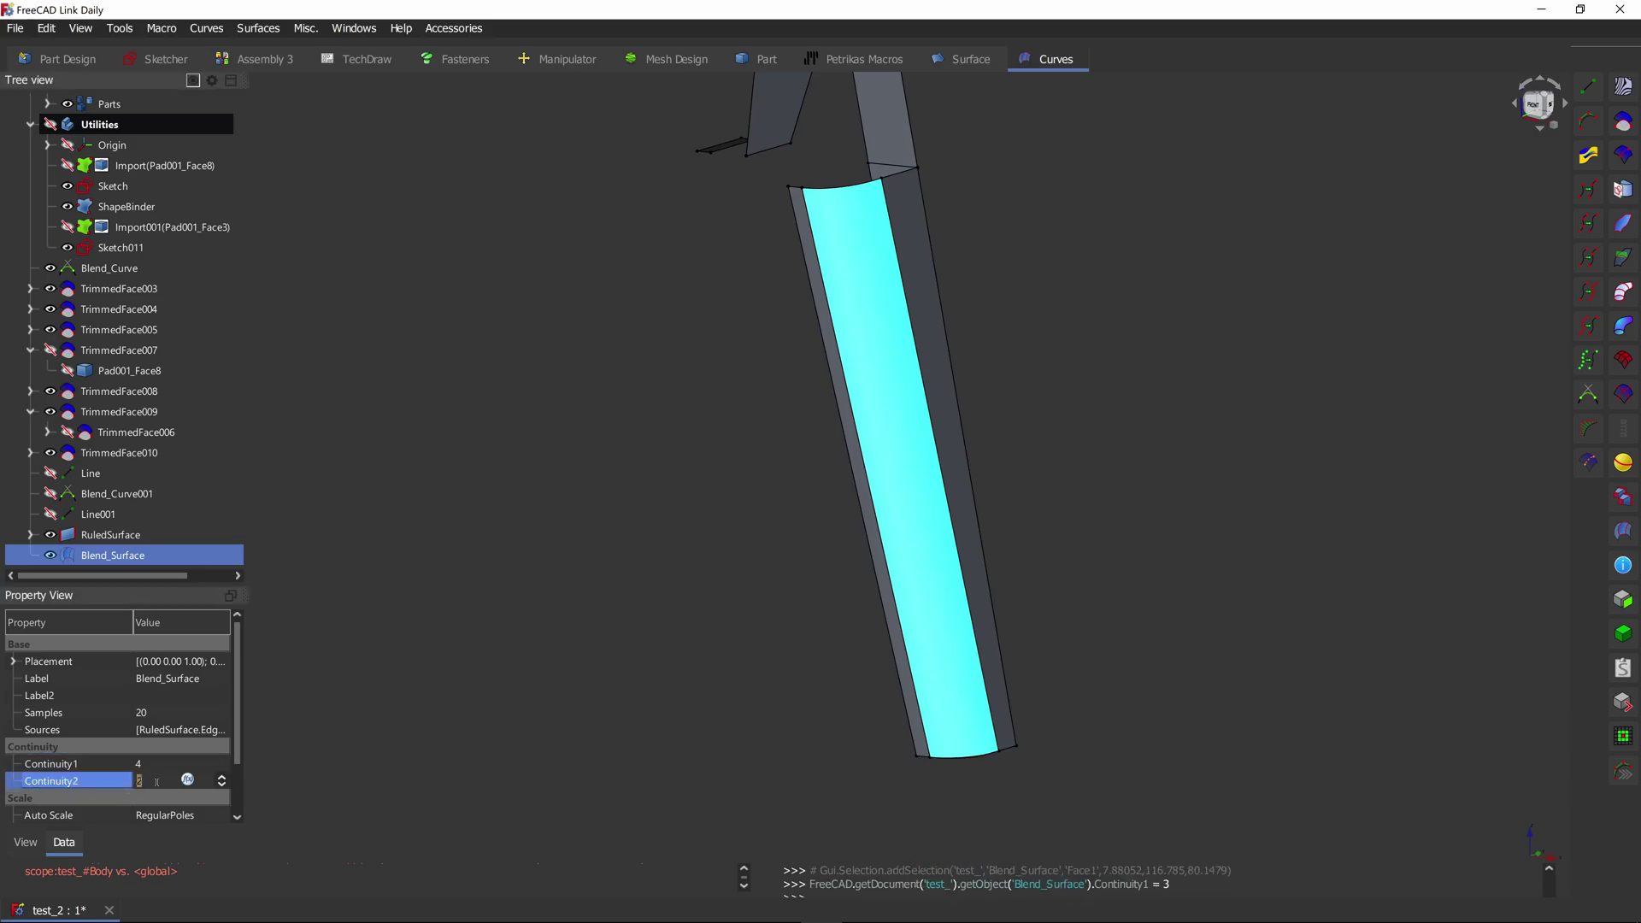
scroll(157, 781, "up", 2)
scroll(239, 786, "down", 1)
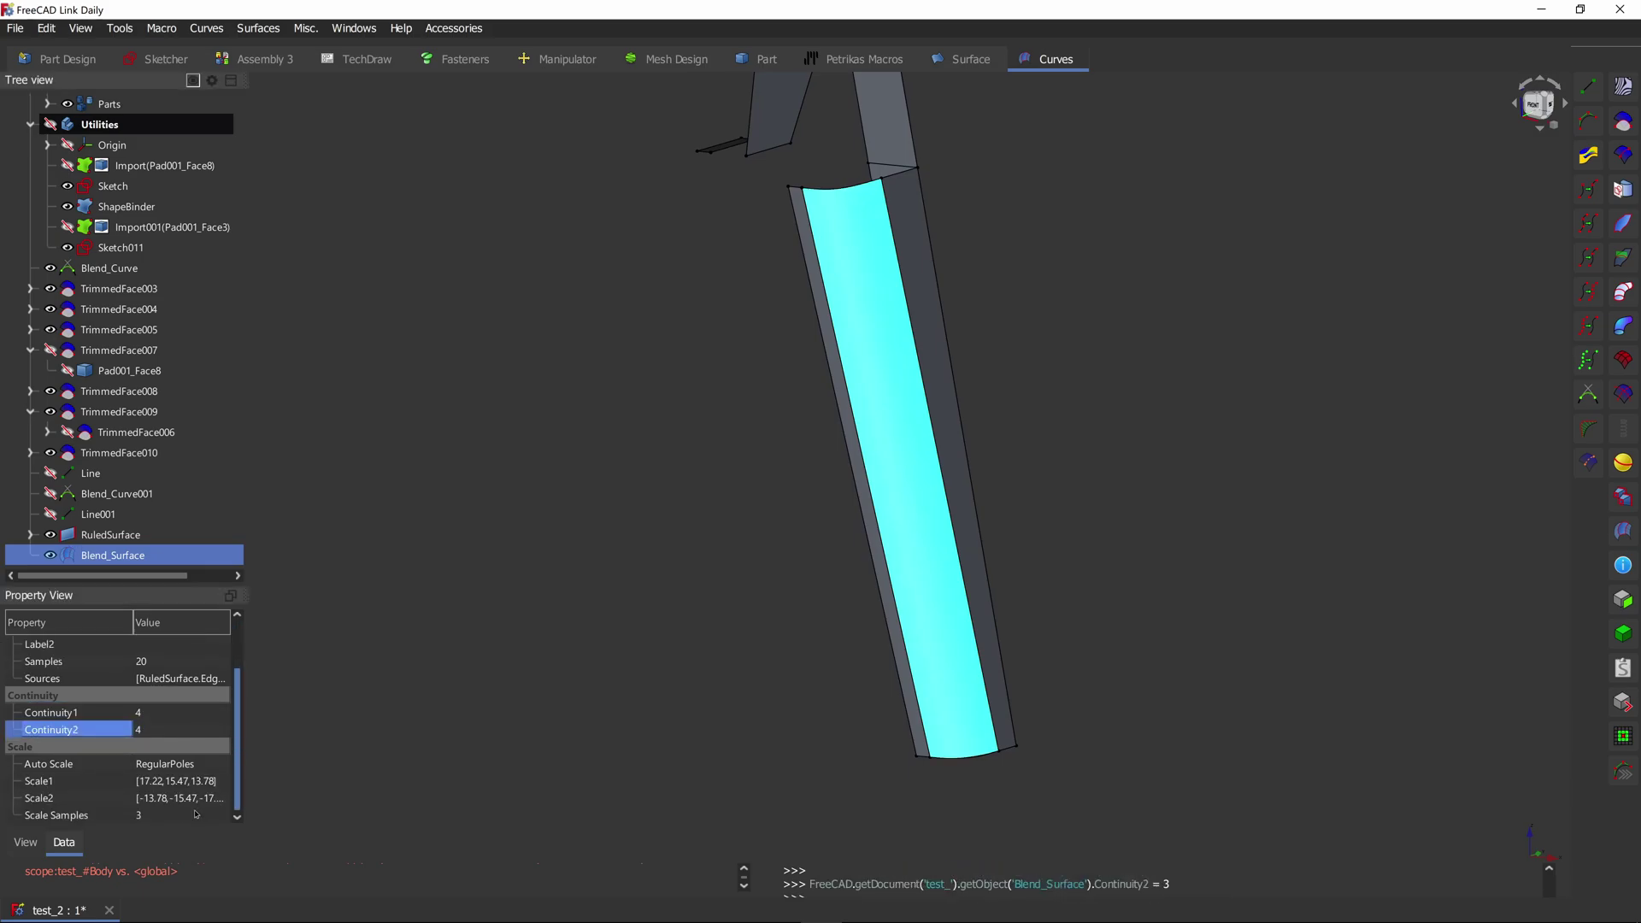
Step: Set the blend surface's Auto Scale to MinimizeCurvature
left_click(171, 763)
left_click(175, 764)
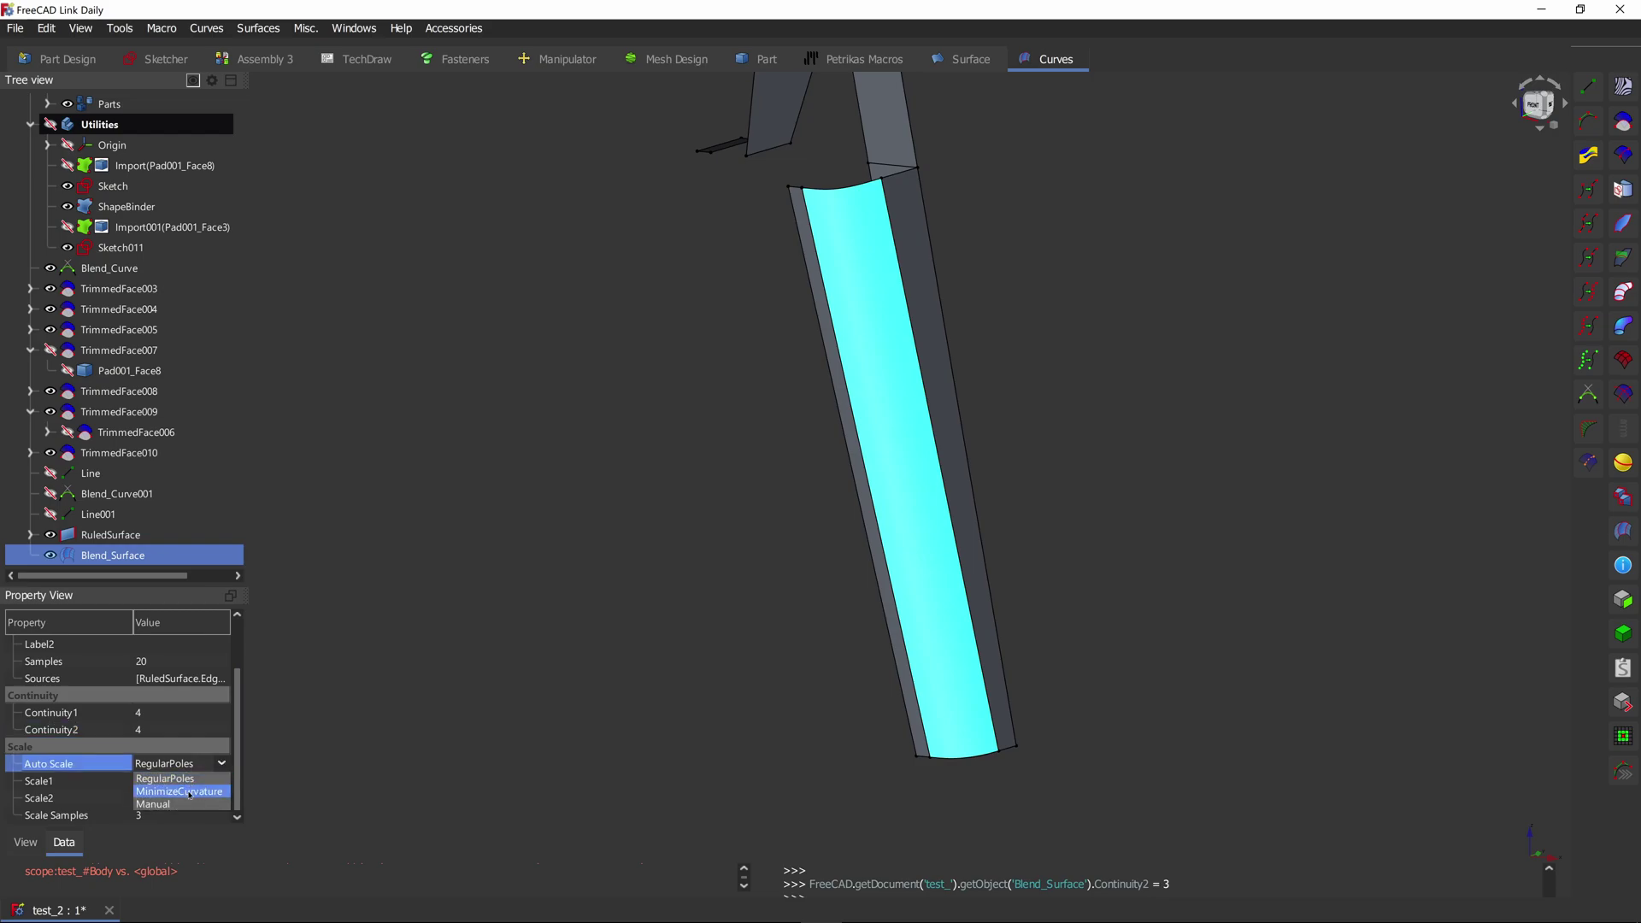
left_click(190, 792)
left_click(1033, 314)
scroll(1064, 333, "up", 6)
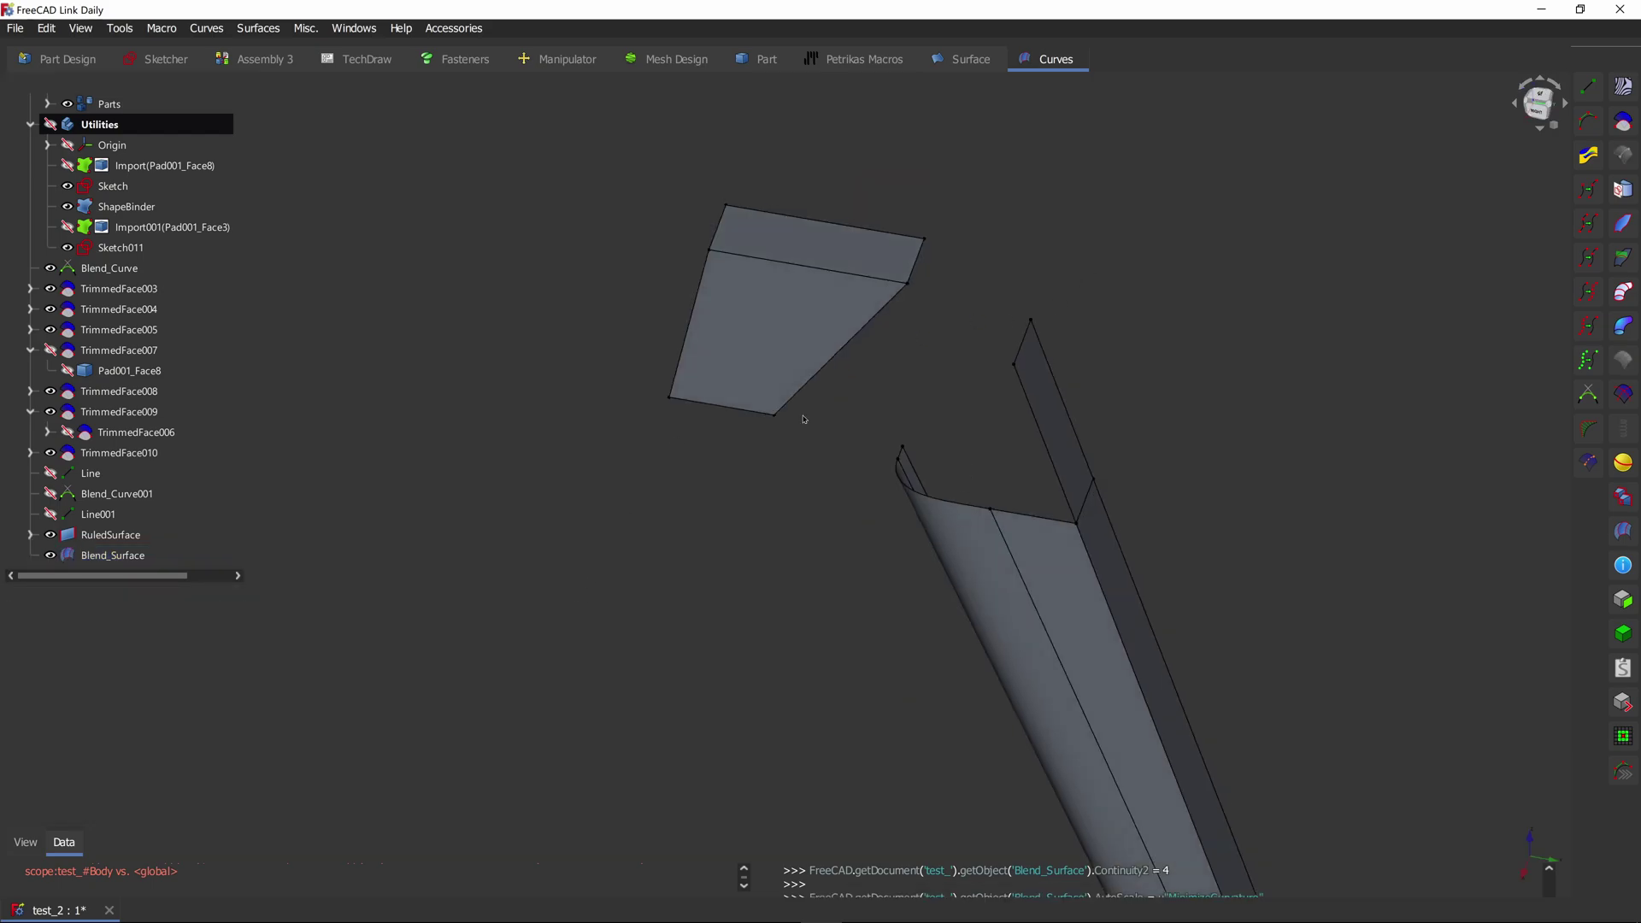
middle_click_drag(1065, 333, 974, 280)
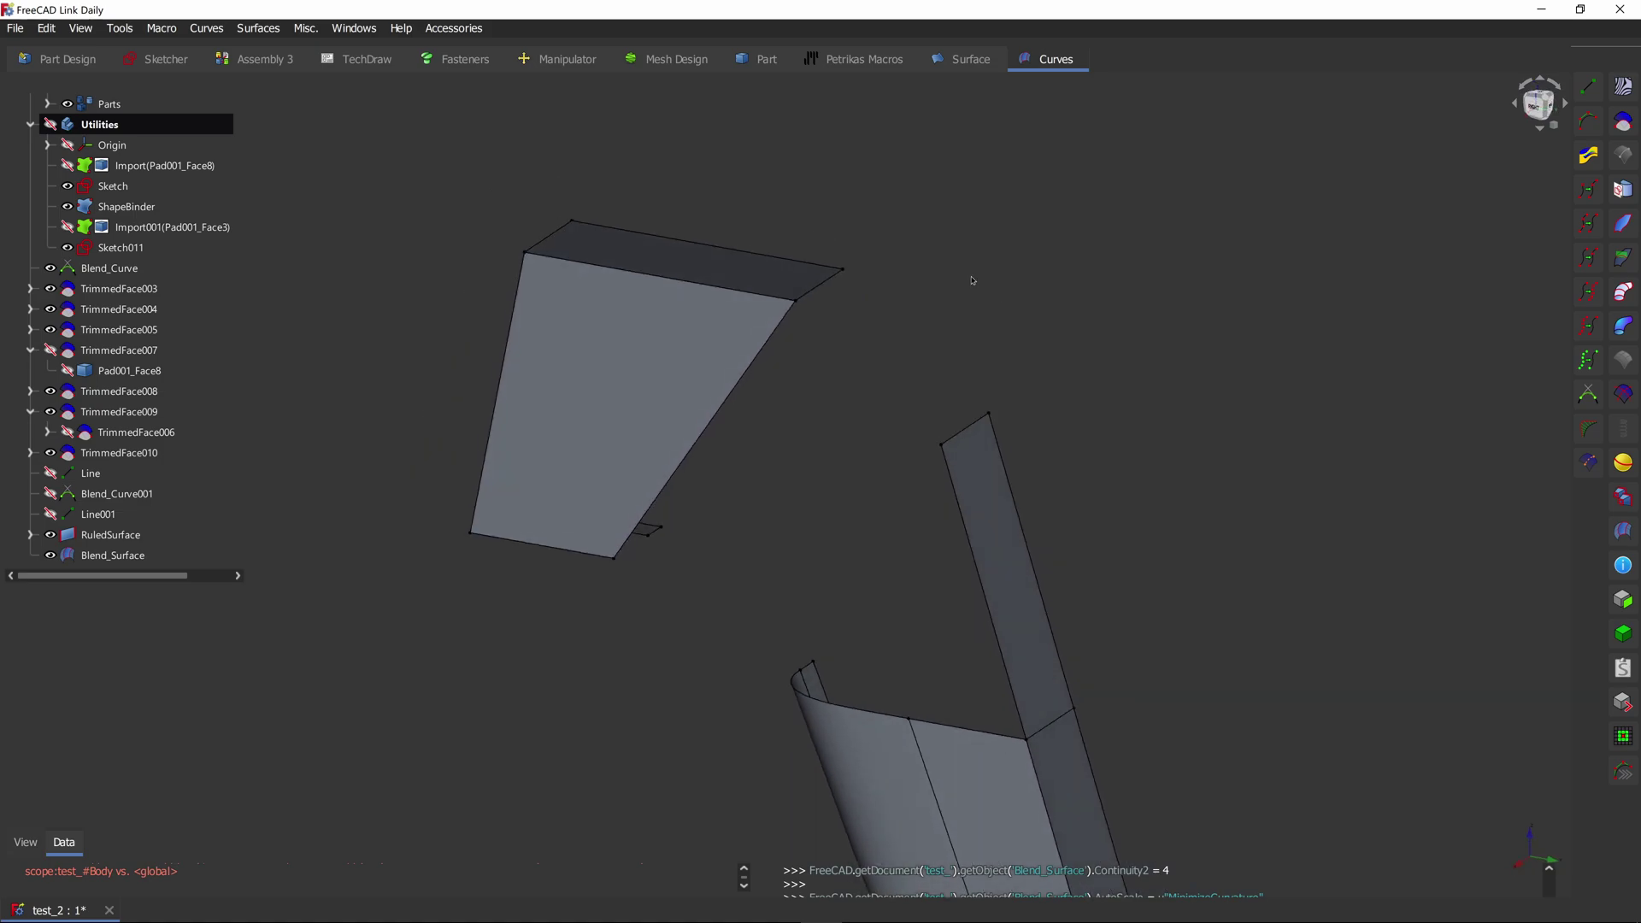
Step: Create a blend surface between the upper end edge of the outer strip and the facing end edge of the top strip, with their faces
left_click(962, 432)
left_click(966, 453)
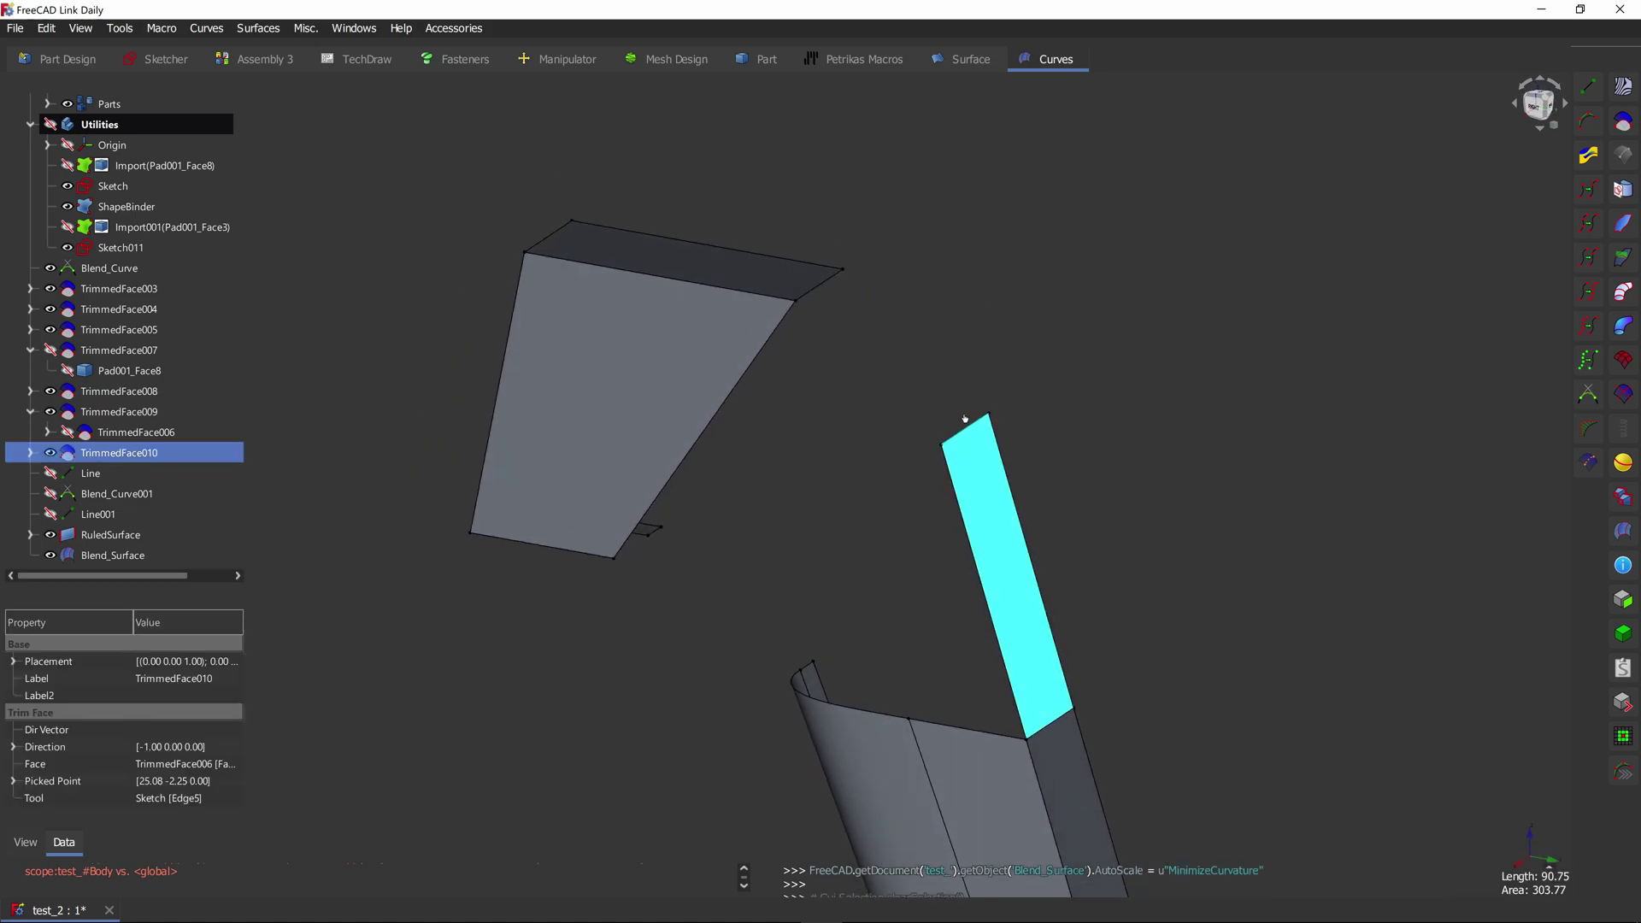
left_click(818, 291, "ctrl")
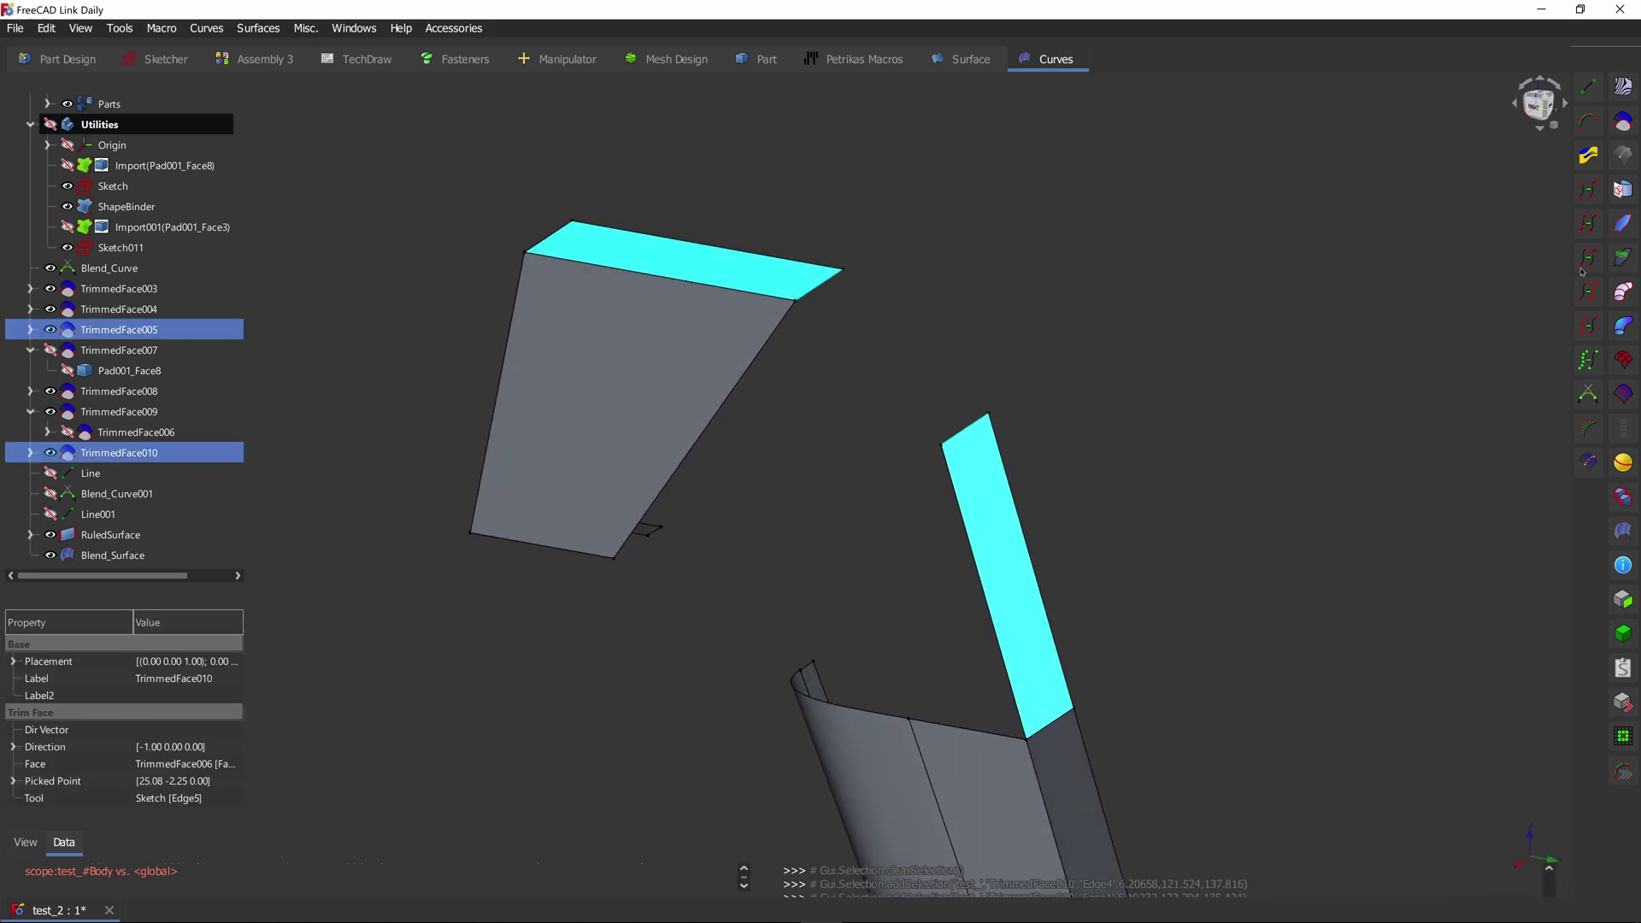
left_click(1629, 511)
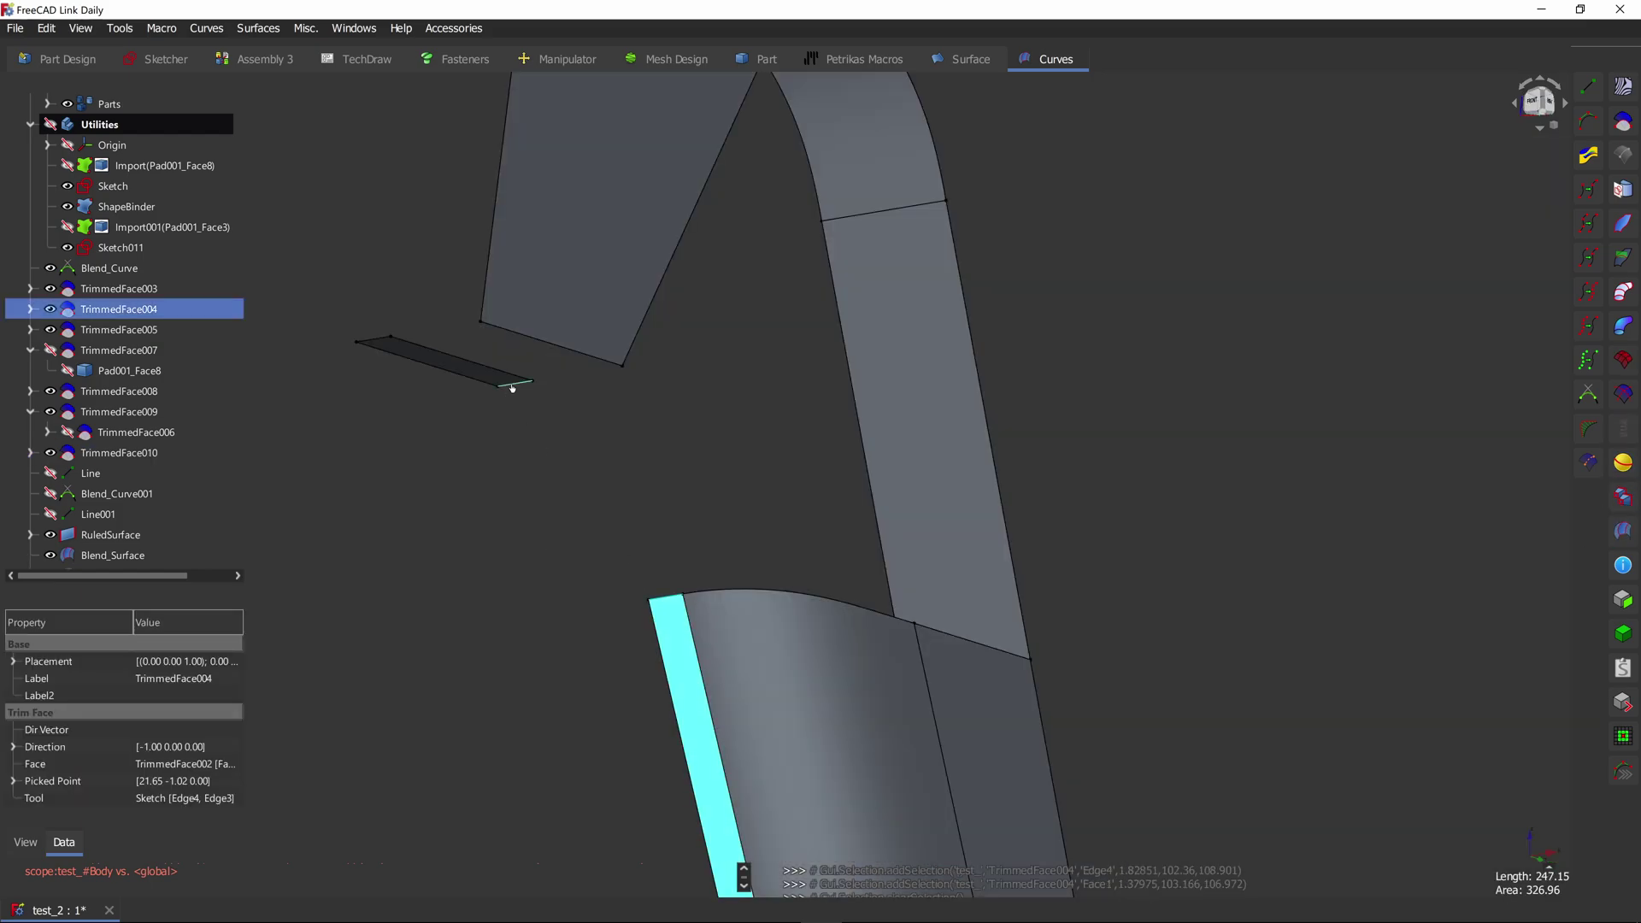
Step: Create a blend surface joining the end edges of the narrow inner strip and the short strip below the side face, including both faces
left_click(512, 387, "ctrl")
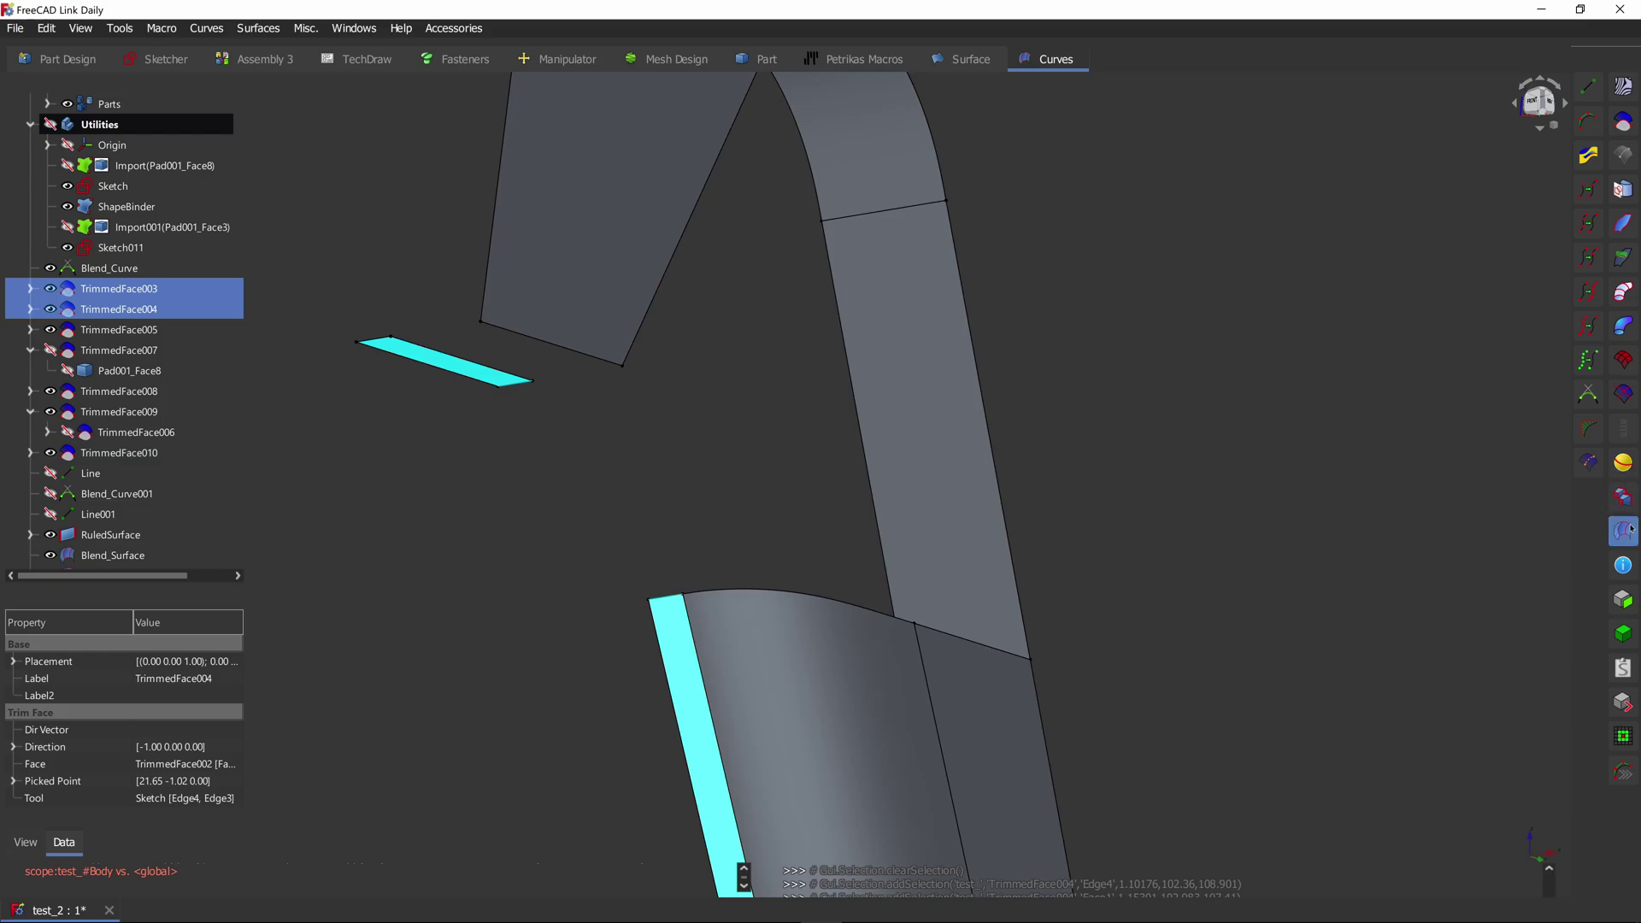
left_click(1629, 530)
left_click(720, 404)
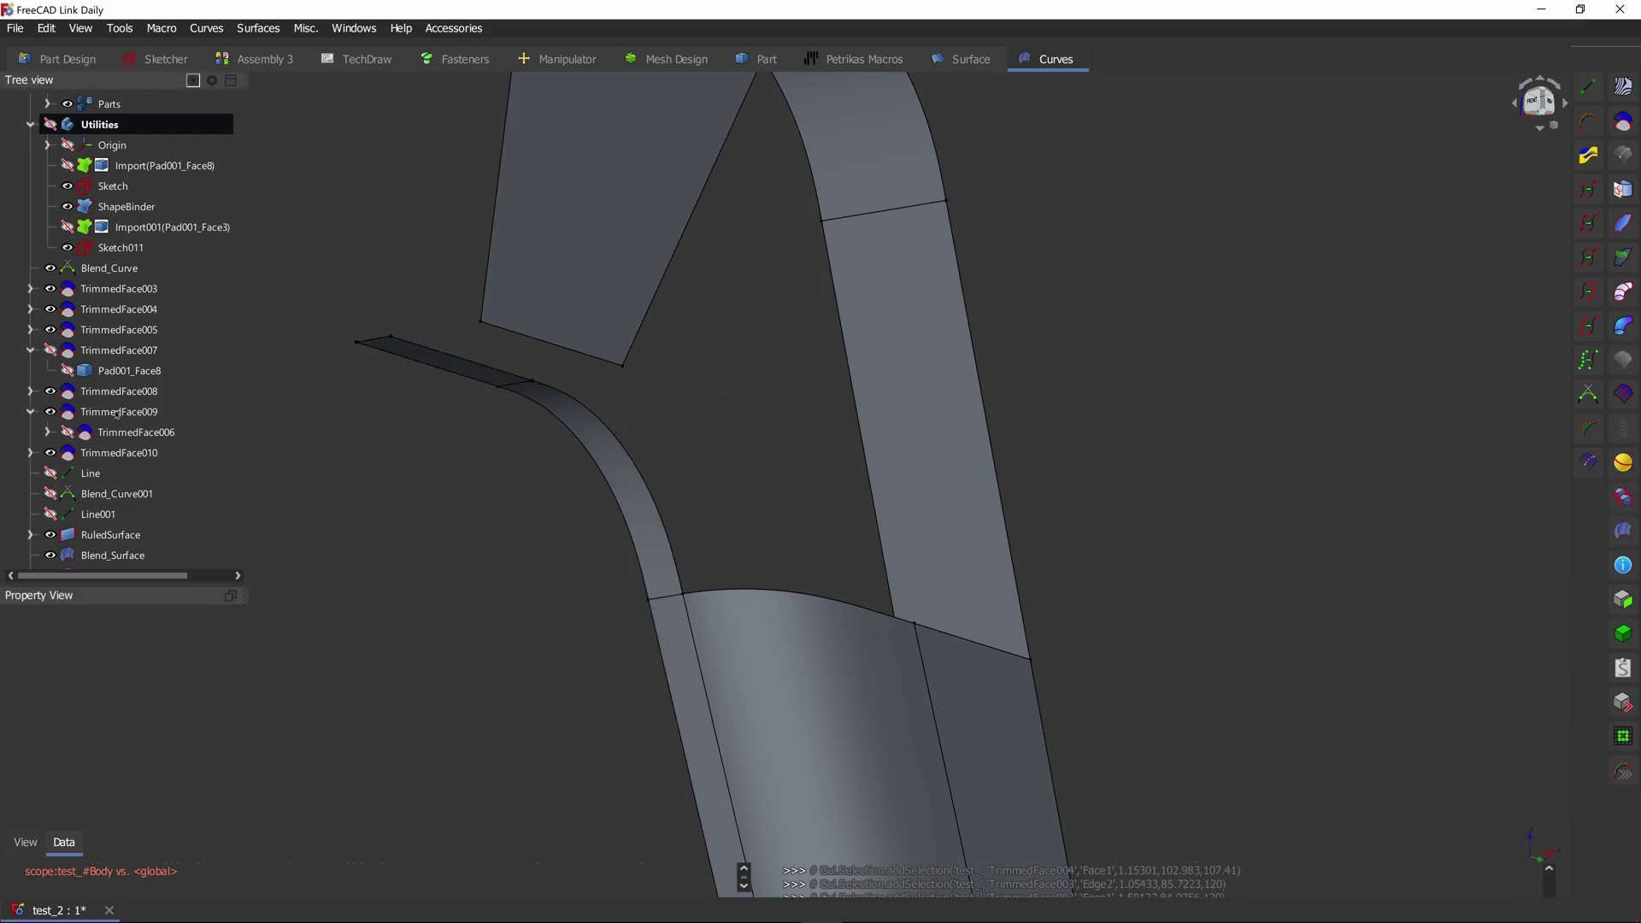
Step: Set Continuity1 and Continuity2 to 4 for both Blend_Surface001 and Blend_Surface002
scroll(128, 513, "down", 2)
left_click(122, 534)
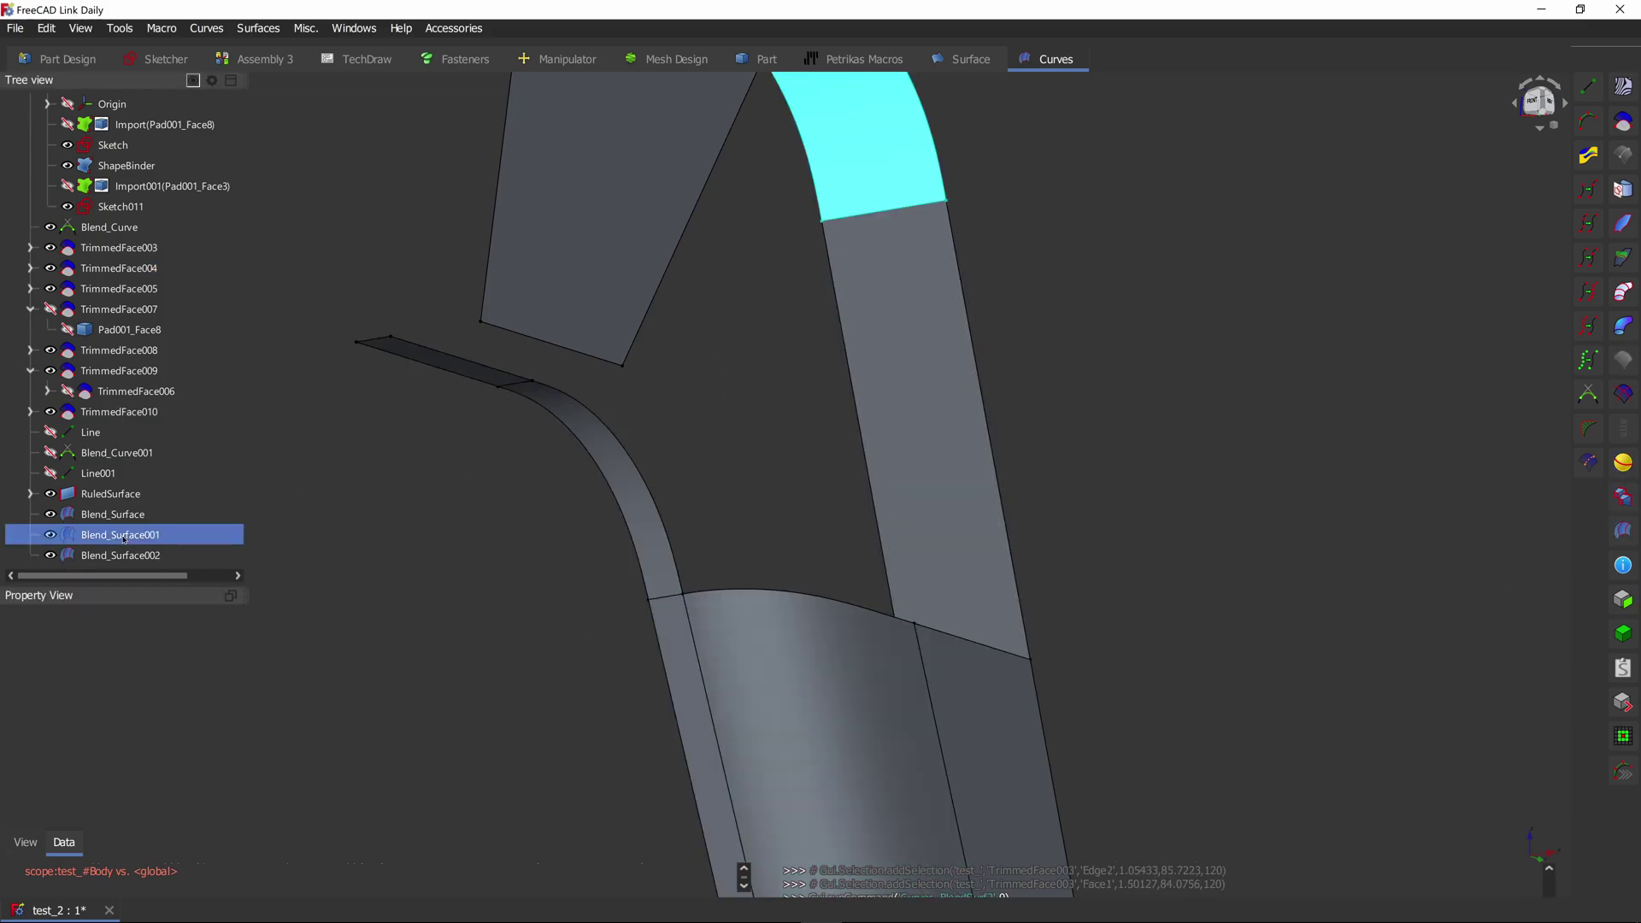
left_click(214, 554, "ctrl")
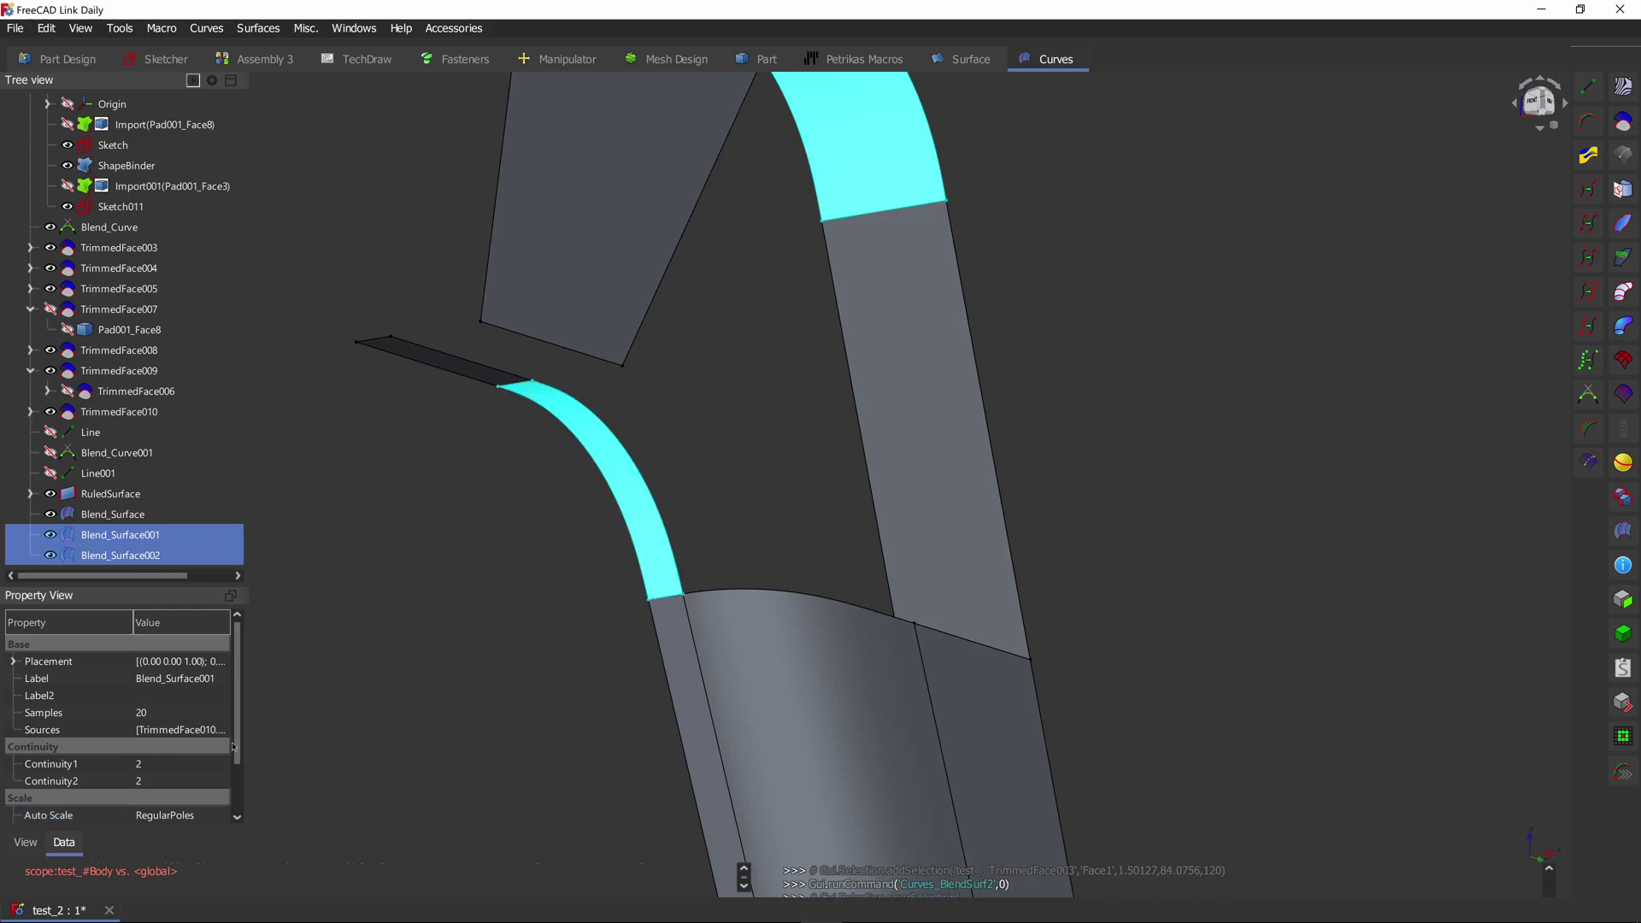
left_click(195, 764)
scroll(194, 766, "up", 2)
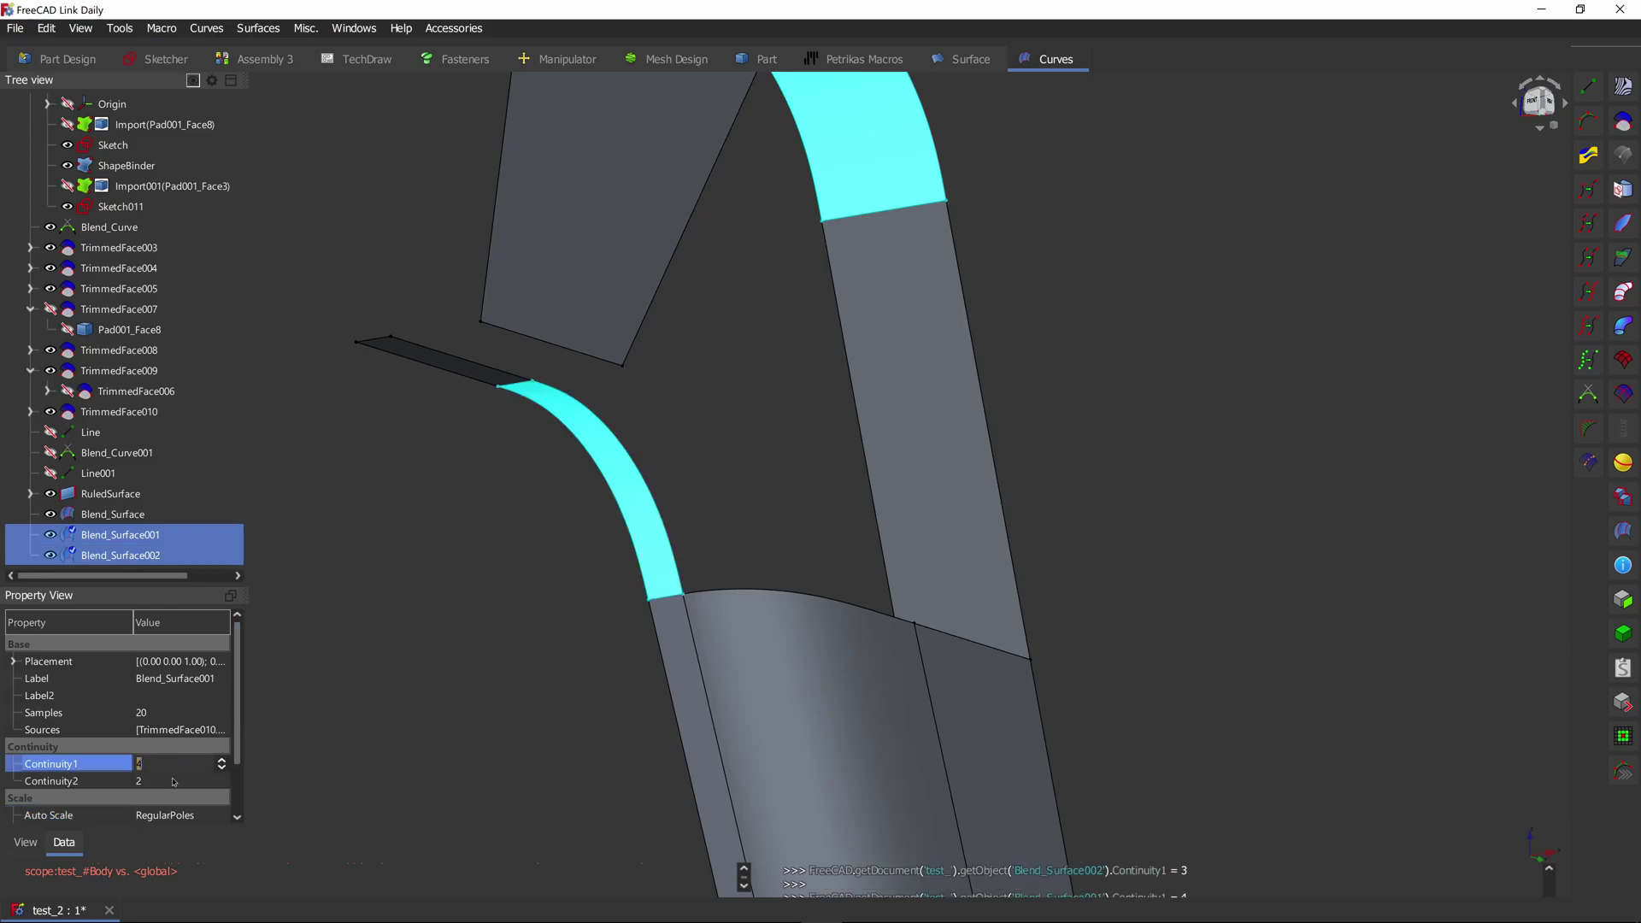
left_click(173, 782)
scroll(173, 781, "up", 2)
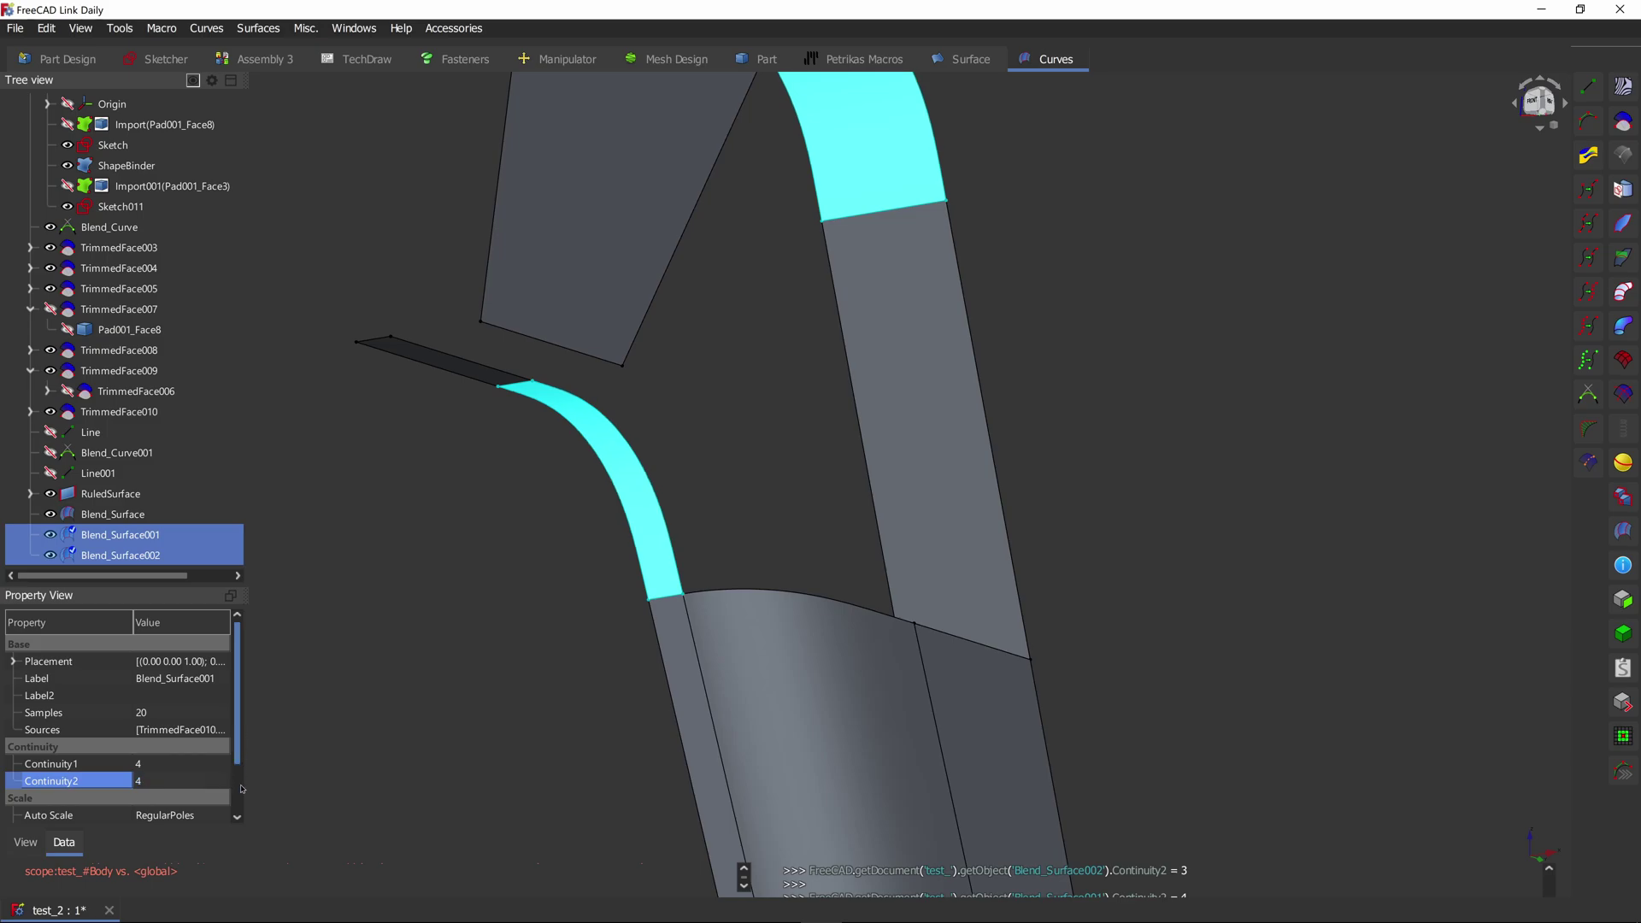
Step: Set Auto Scale of Blend_Surface001 and Blend_Surface002 to MinimizeCurvature
scroll(201, 765, "down", 1)
left_click(204, 763)
left_click(203, 763)
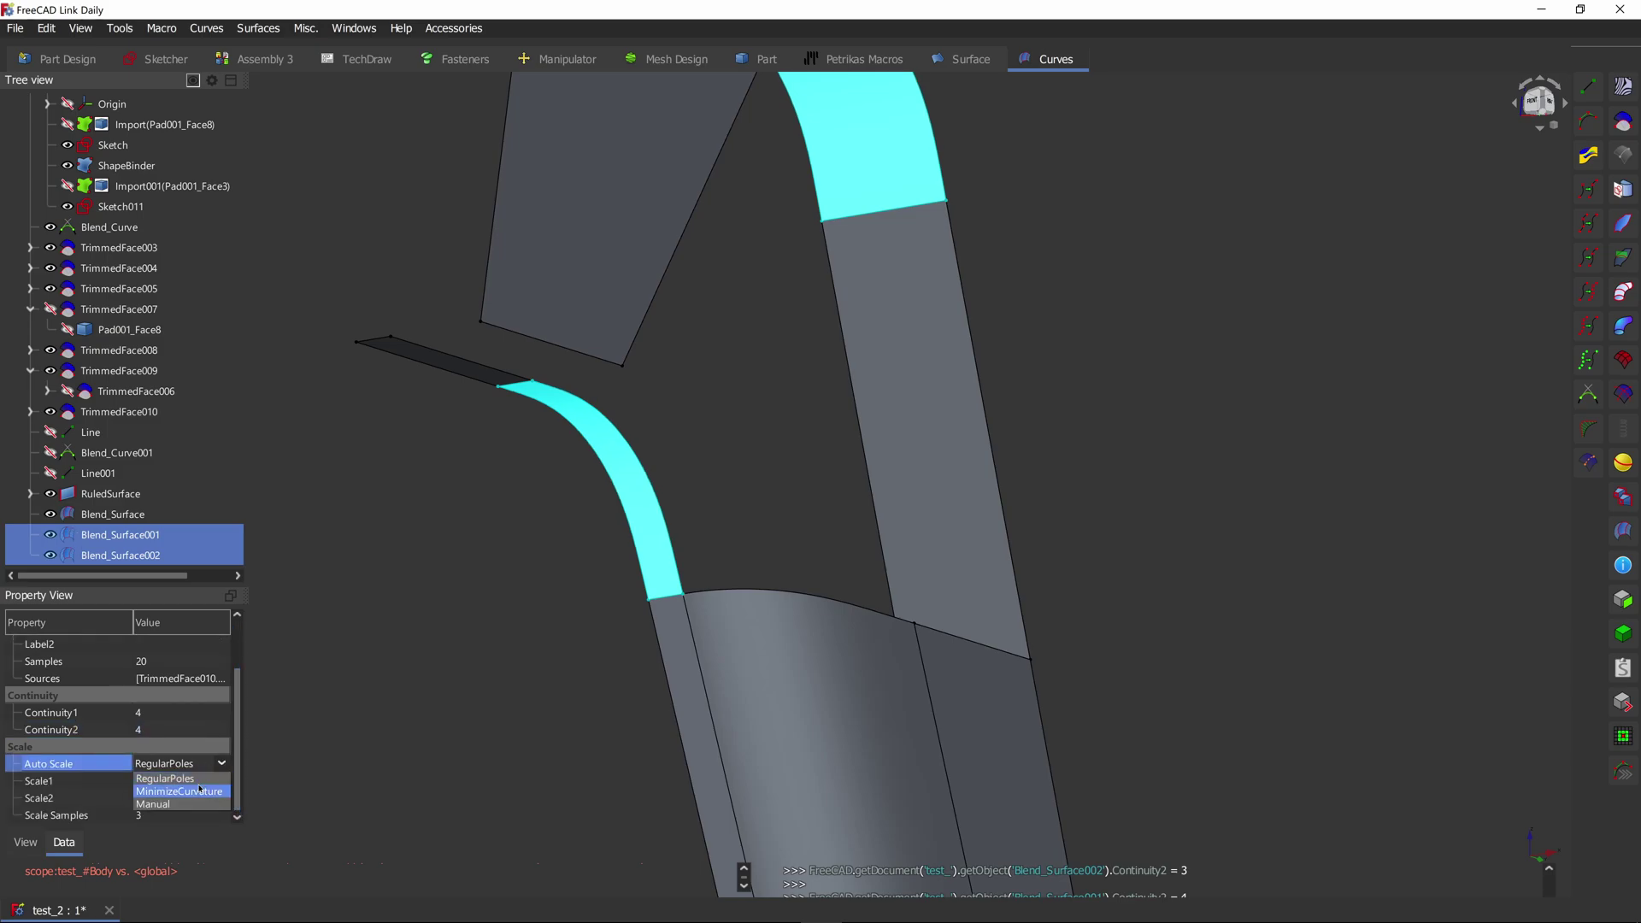
left_click(179, 791)
left_click(551, 522)
scroll(955, 320, "down", 2)
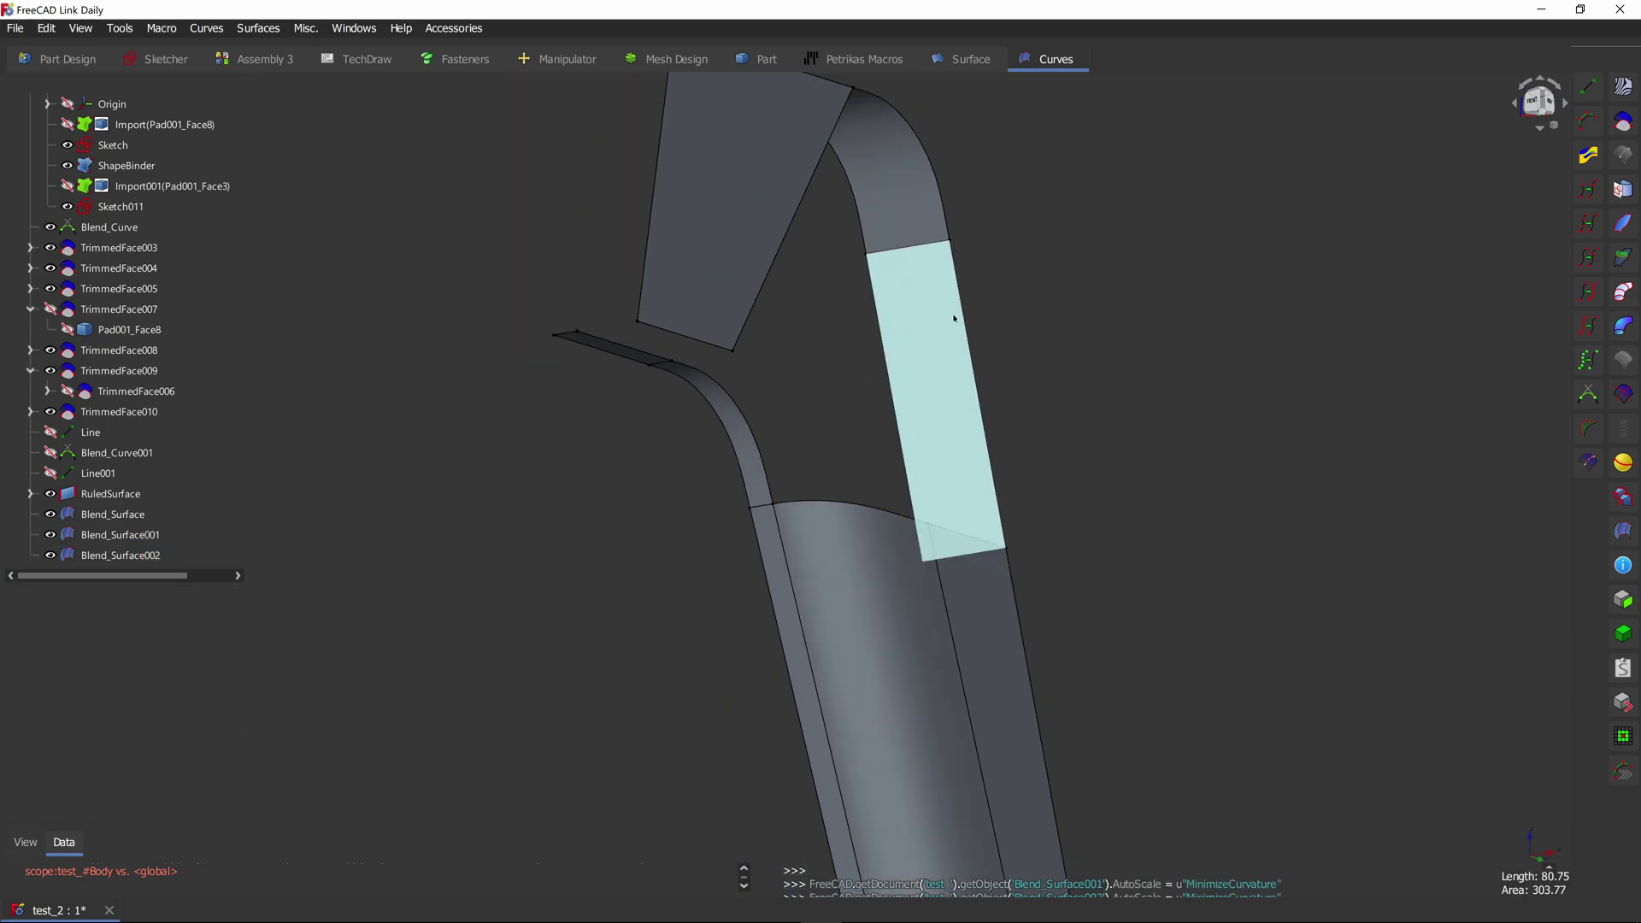
Step: Show the Utilities body and trim the outer strip TrimmedFace010 with the sketch's upper horizontal line along the side view, keeping the part below it
middle_click_drag(1127, 306, 970, 439)
scroll(1013, 334, "down", 4)
scroll(128, 220, "up", 1)
left_click(49, 145)
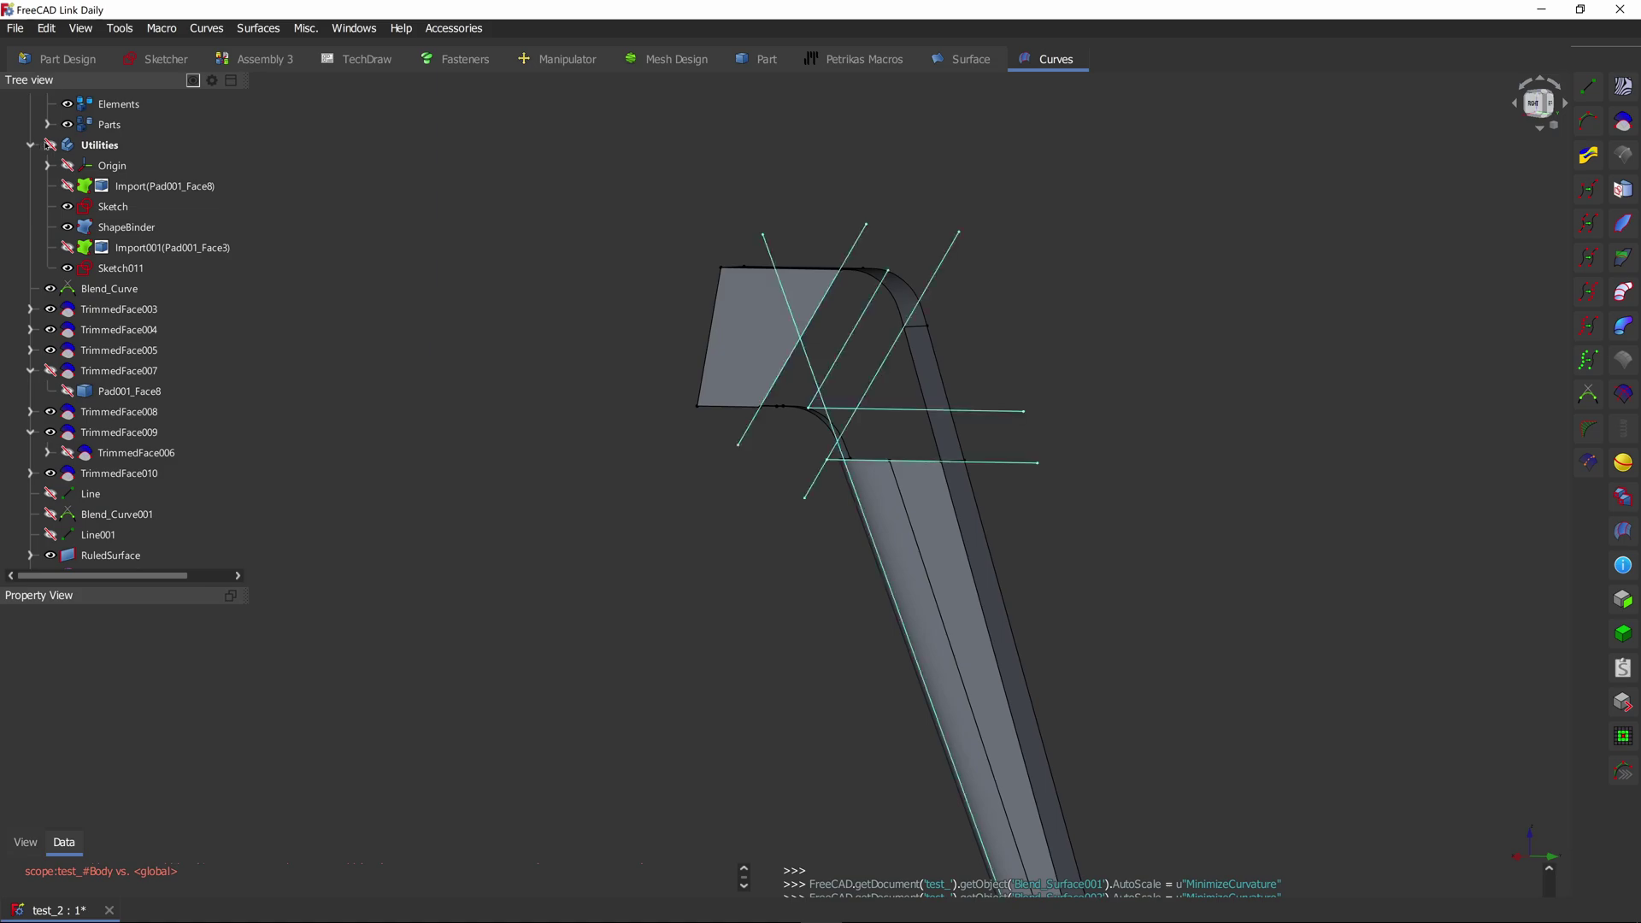
scroll(930, 387, "up", 3)
left_click(930, 387)
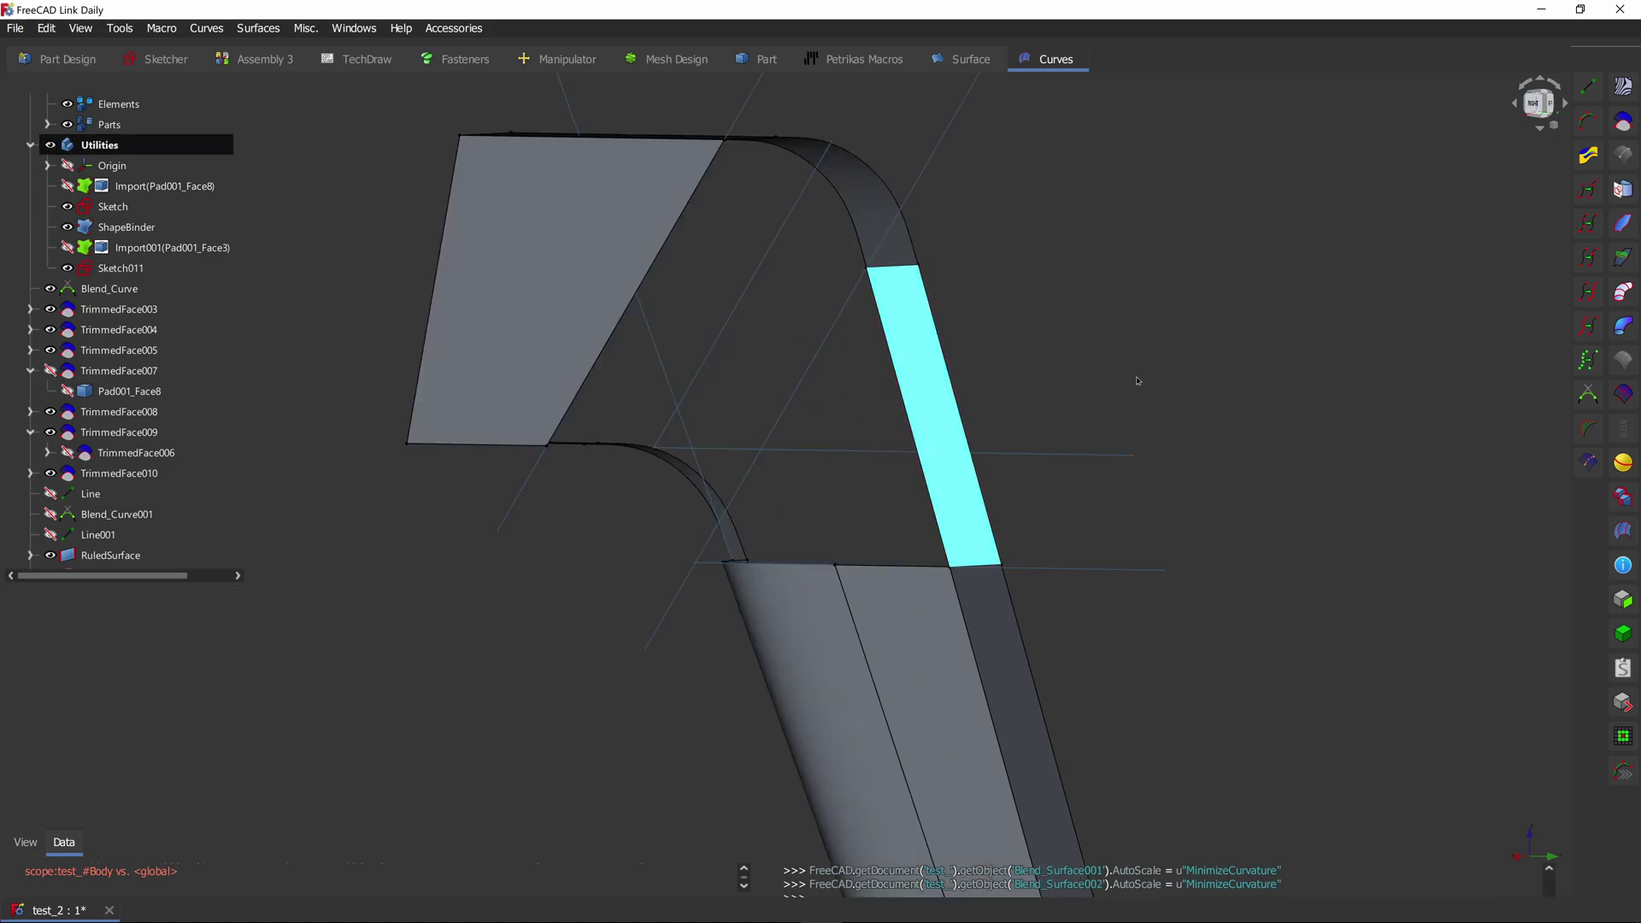
left_click(1041, 458, "ctrl")
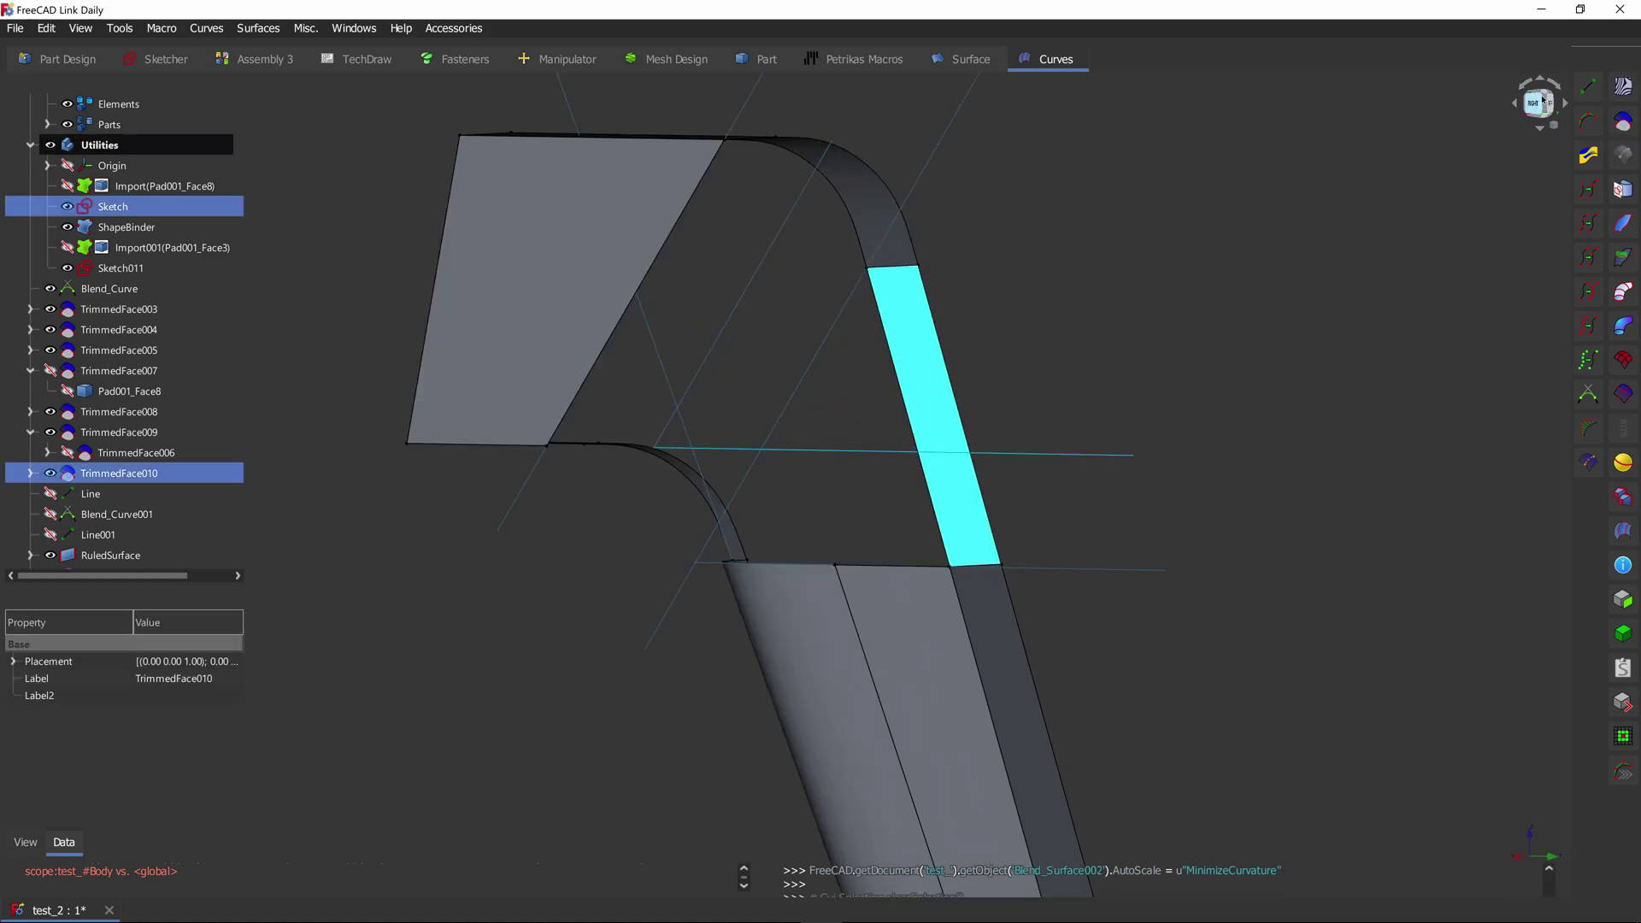
left_click(1535, 104)
left_click(956, 337)
middle_click_drag(951, 338, 684, 367)
scroll(48, 556, "down", 1)
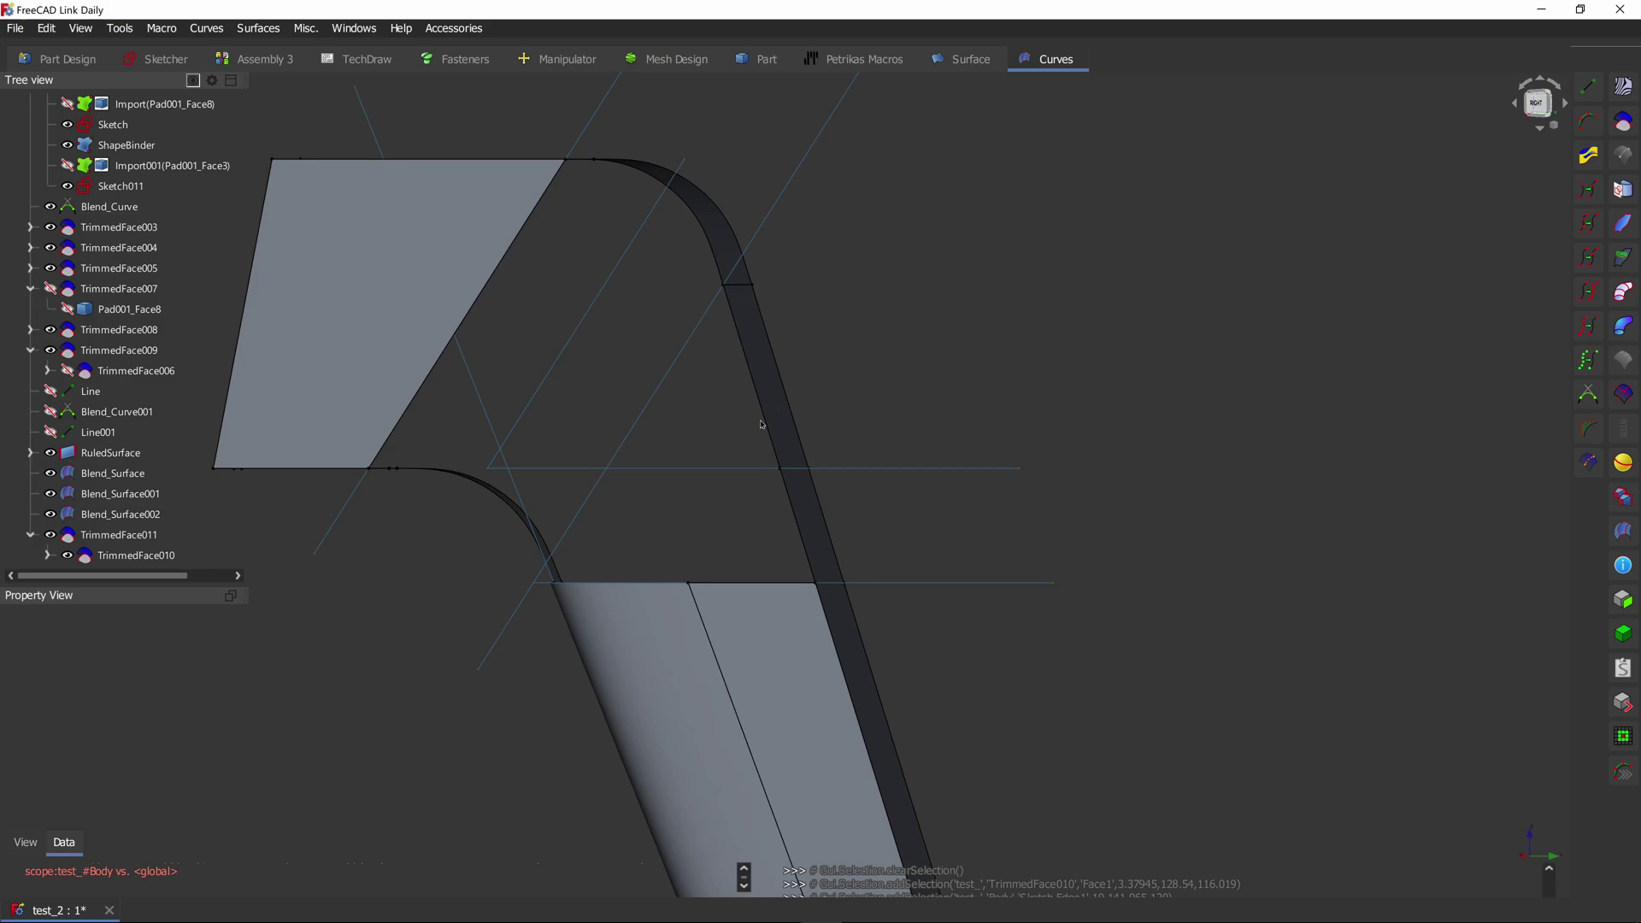
Step: Trim TrimmedFace010 again with the same horizontal sketch line, keeping the part above it, and hide the Utilities body
left_click(770, 406)
left_click(1622, 154)
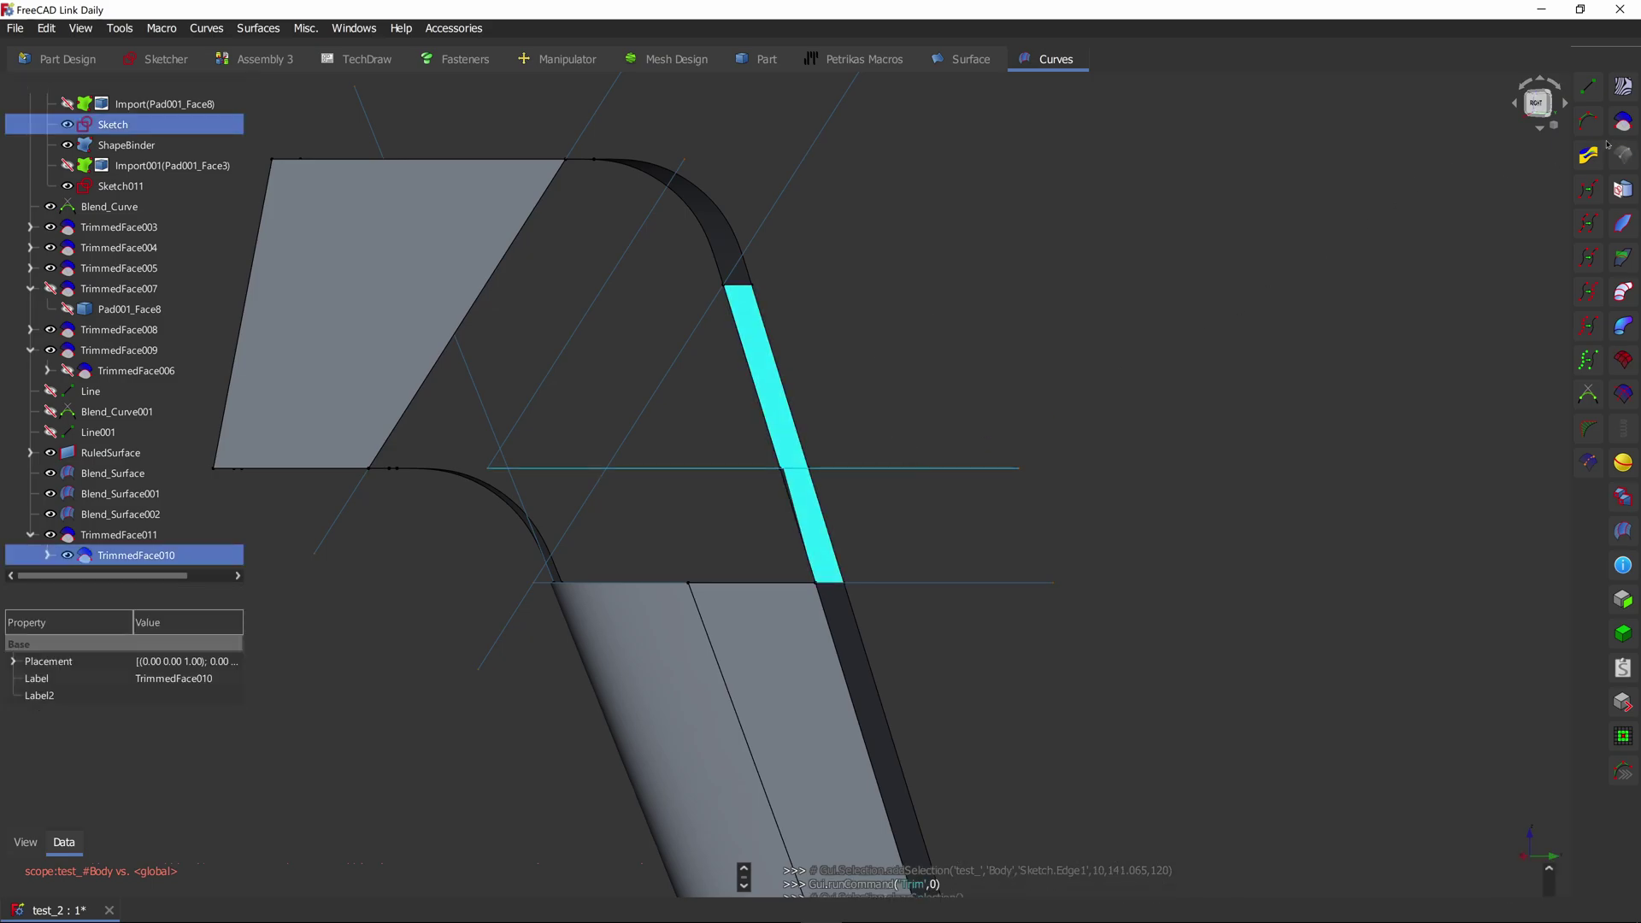
left_click(1533, 108)
left_click(1623, 121)
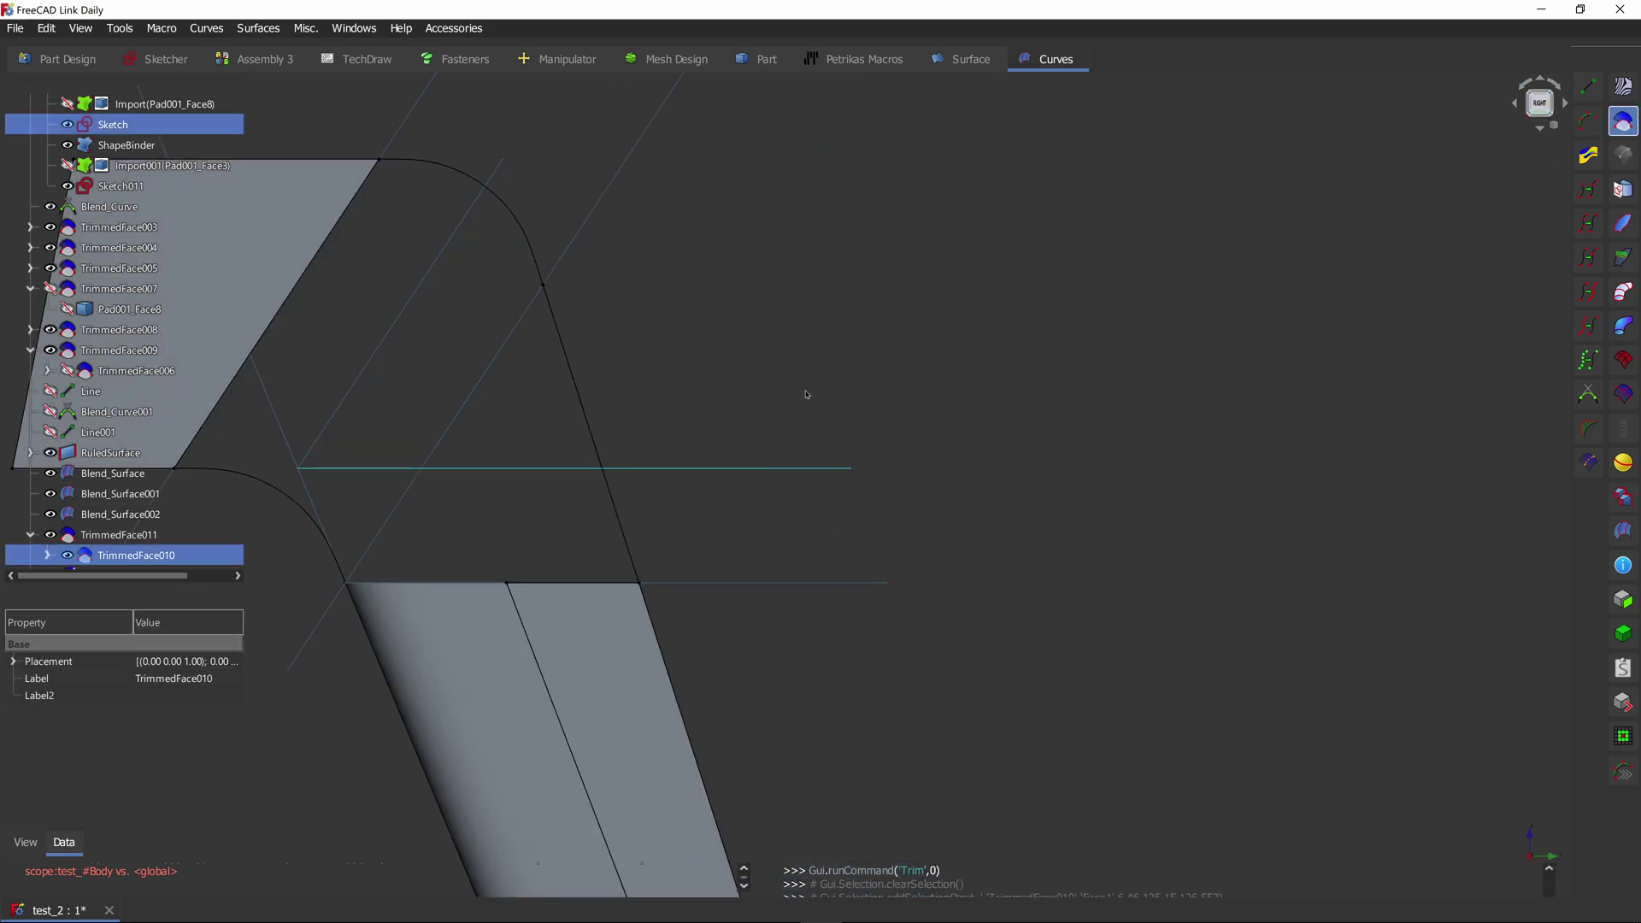
middle_click_drag(909, 341, 799, 357)
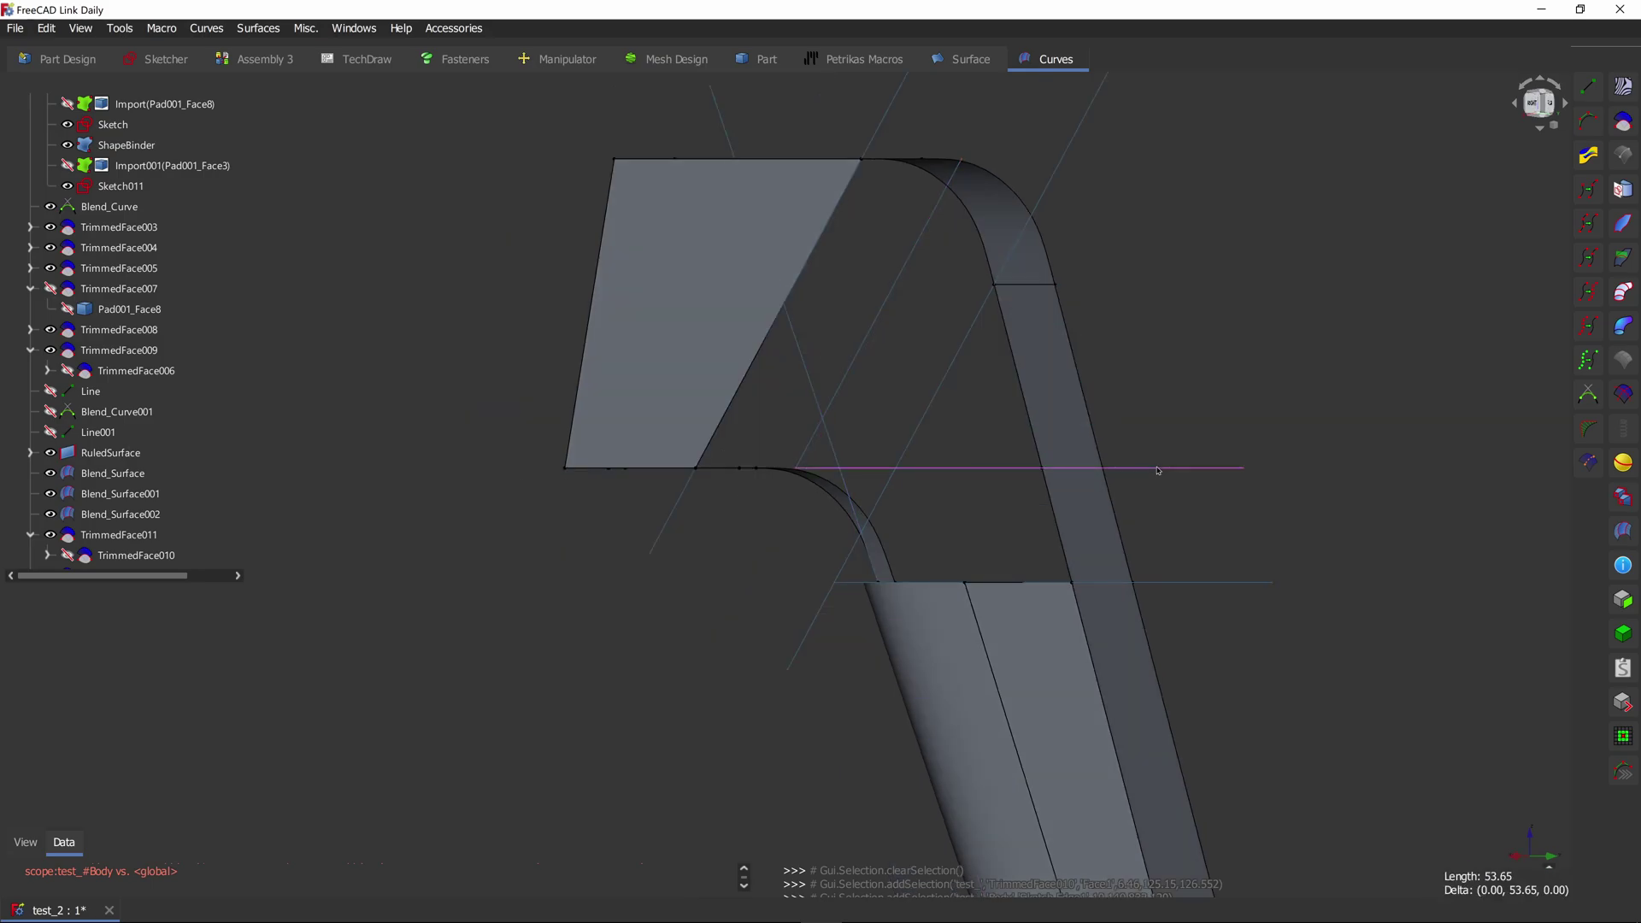
scroll(69, 177, "up", 3)
left_click(50, 226)
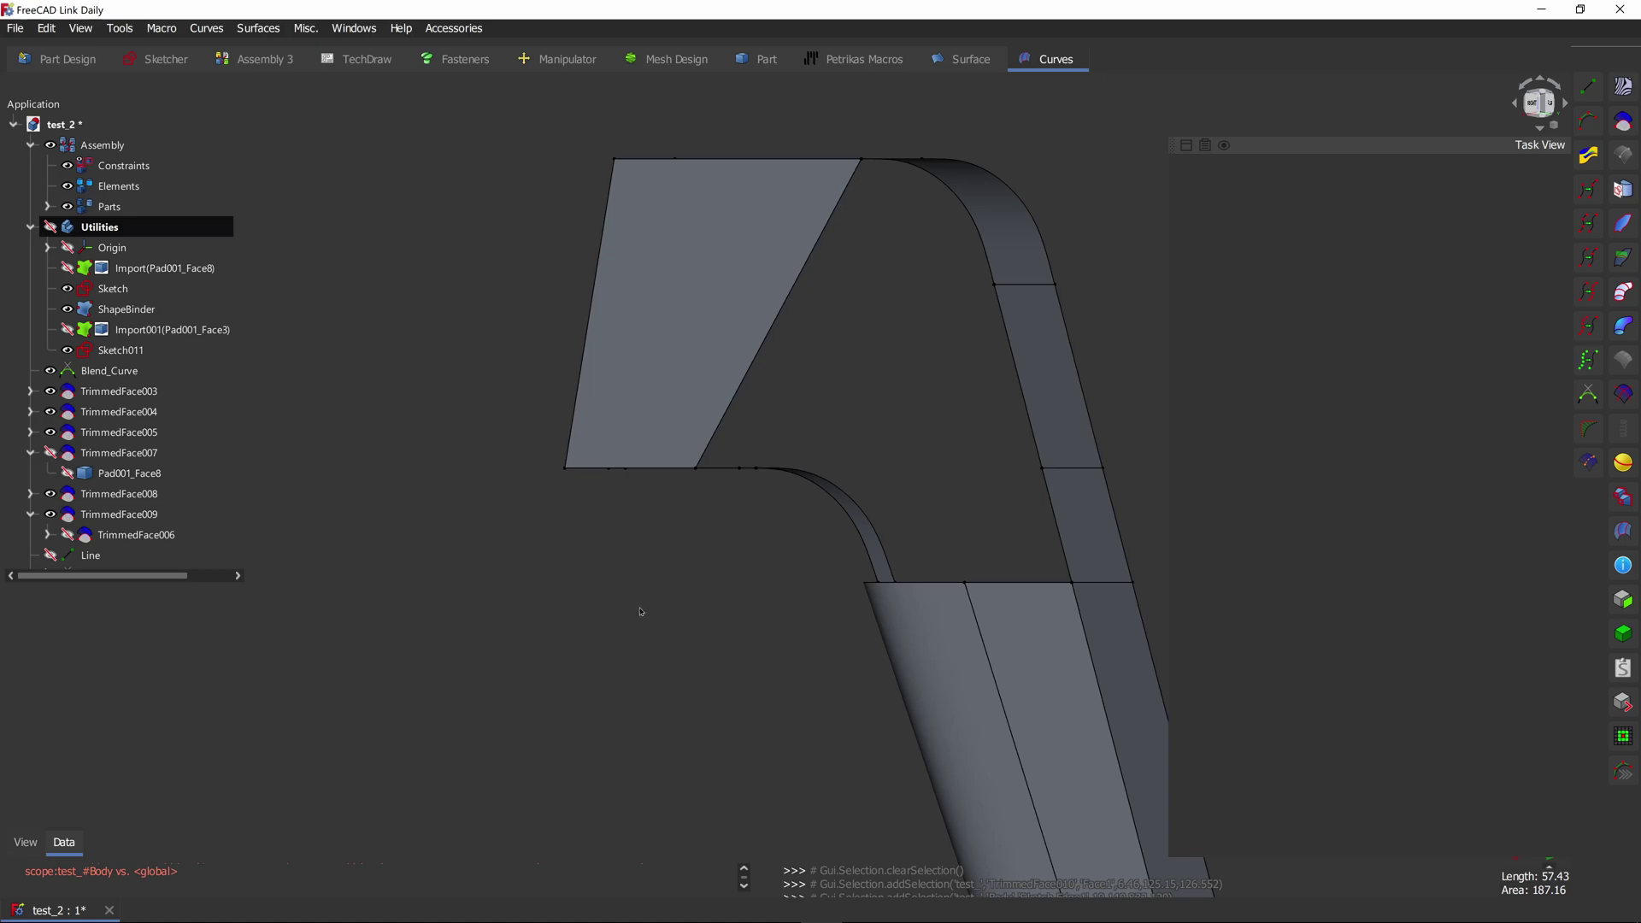
Step: Create a line from the outer strip's outer split vertex to the side face's lower corner nearest the strip
middle_click_drag(644, 564, 1120, 478)
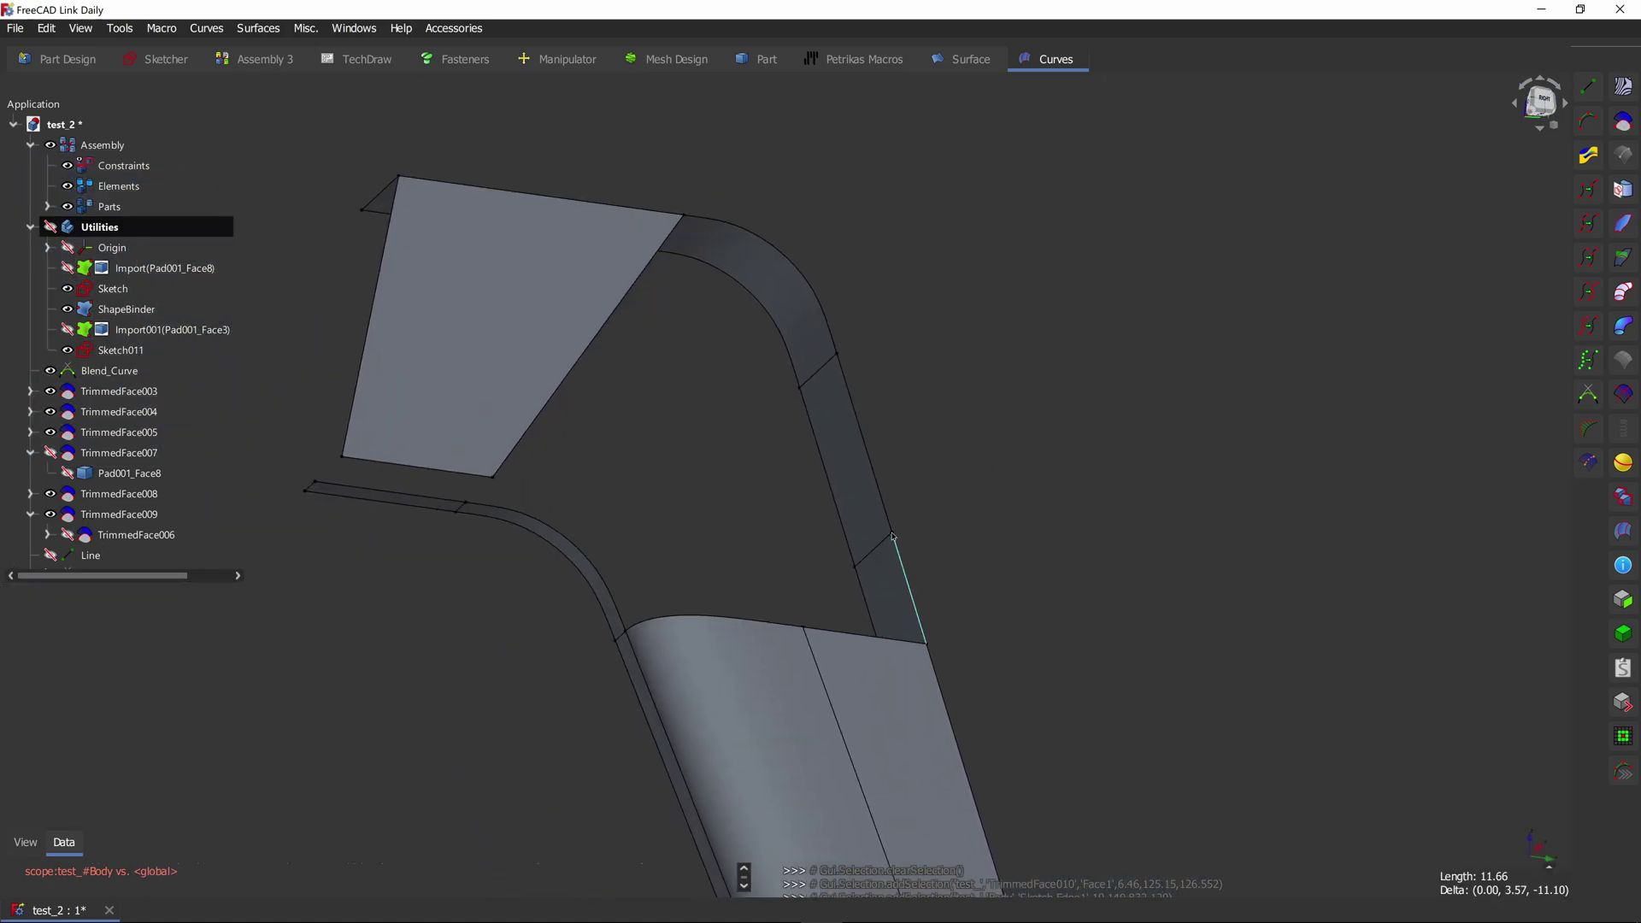
left_click(891, 535)
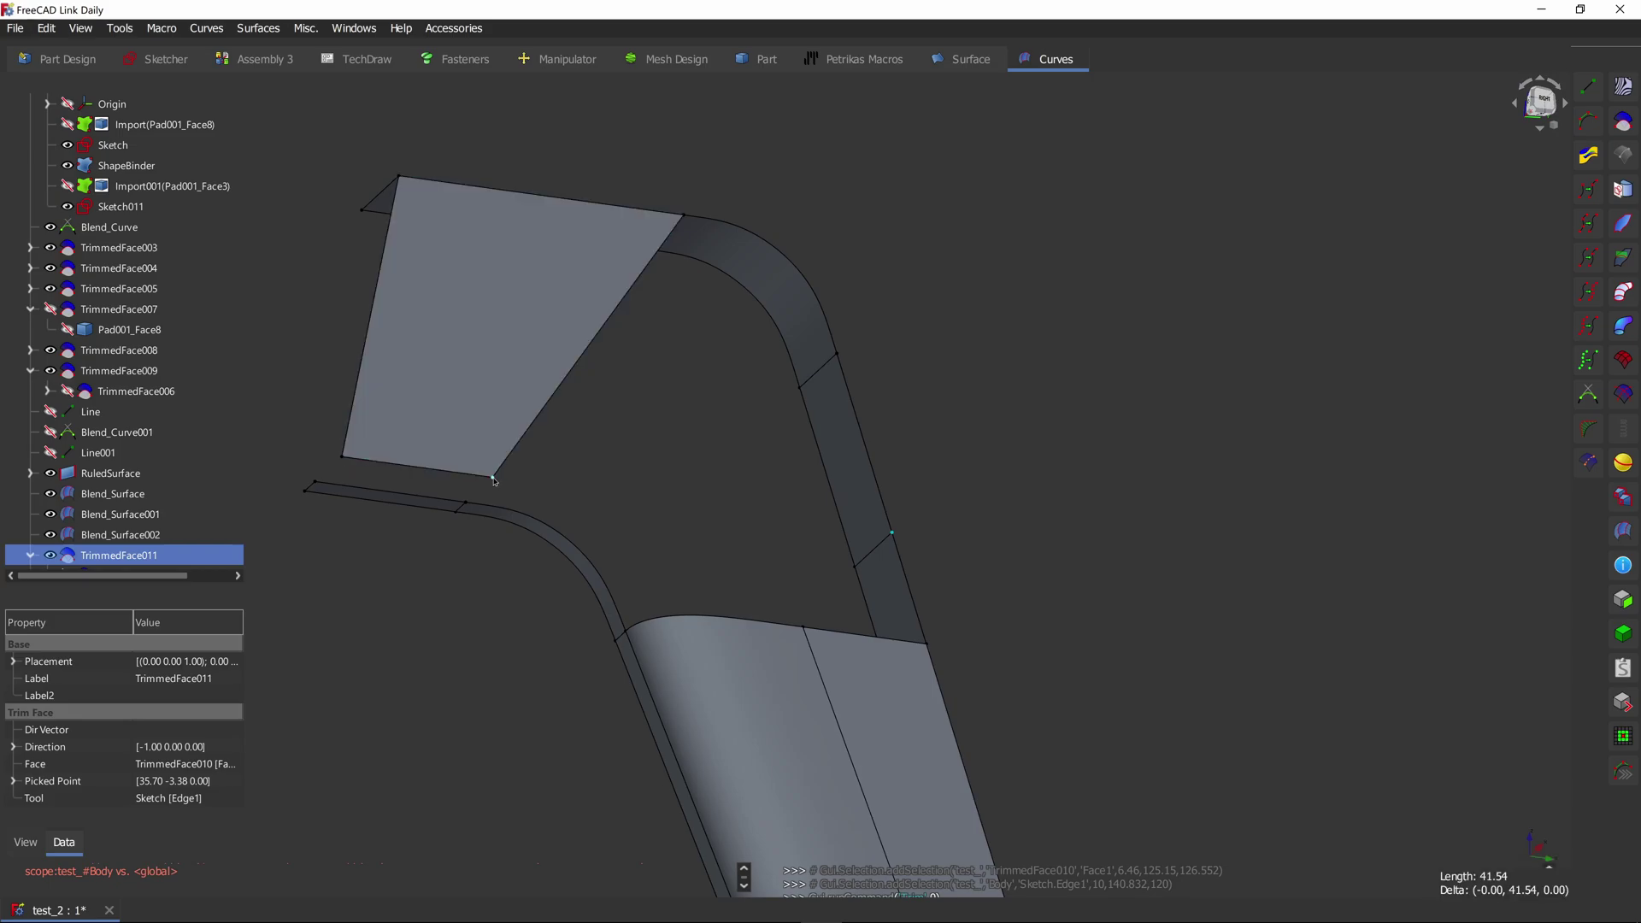
left_click(493, 479, "ctrl")
left_click(1588, 88)
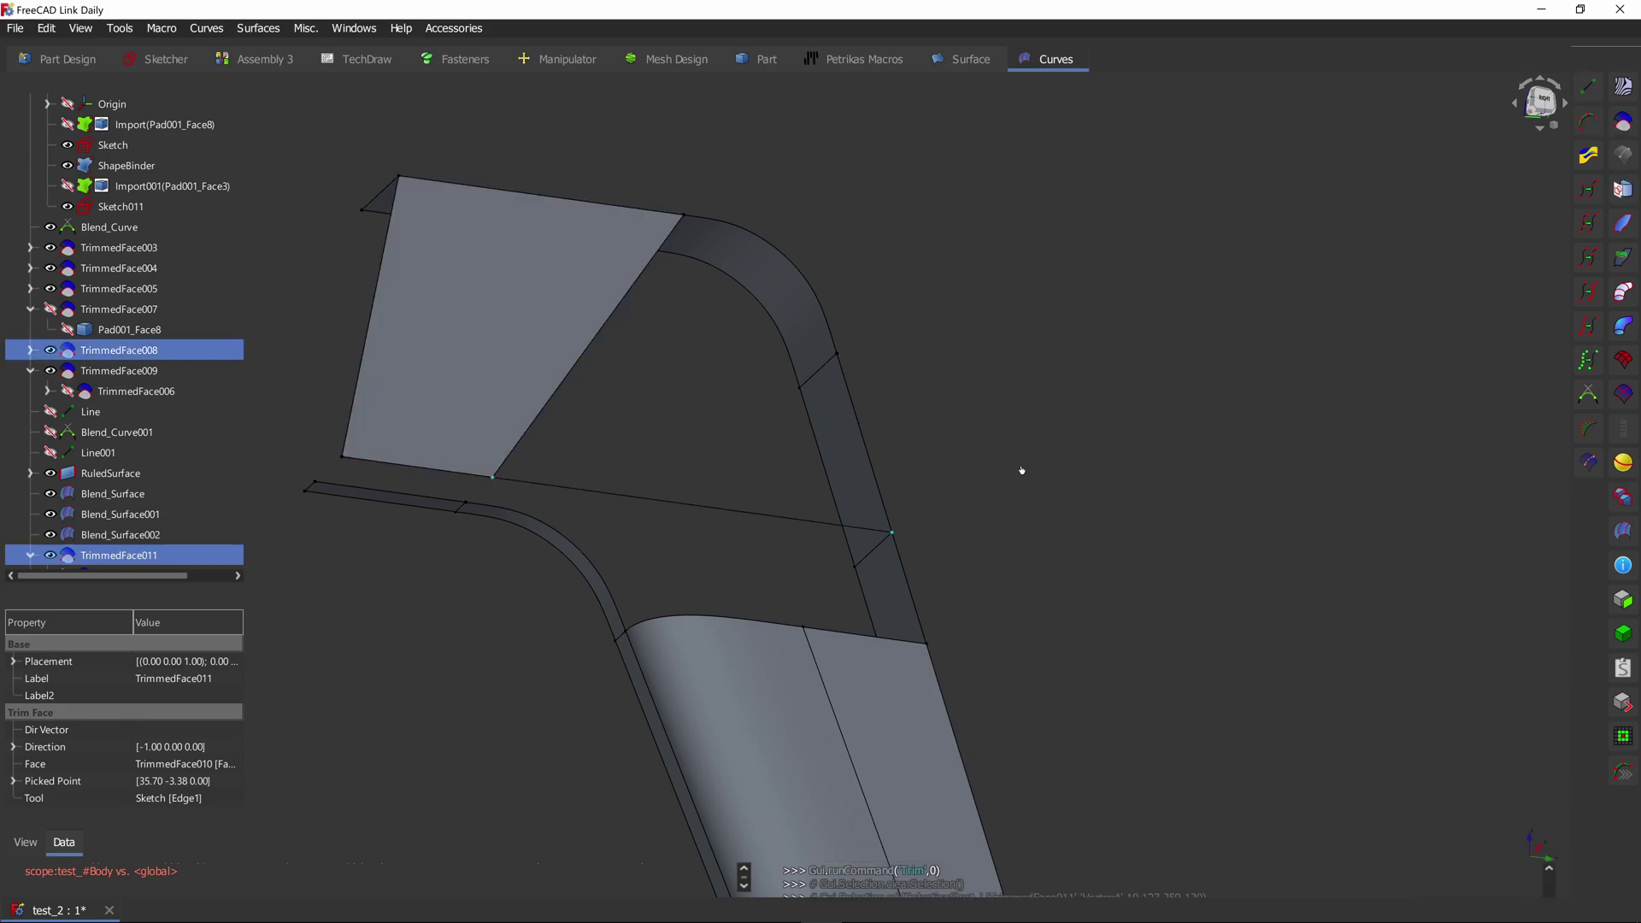
left_click(1022, 471)
Step: Switch to the Part workbench and create a ruled surface between the side face's lower edge and the facing edge of the short strip
middle_click_drag(946, 495, 727, 589)
left_click(726, 588)
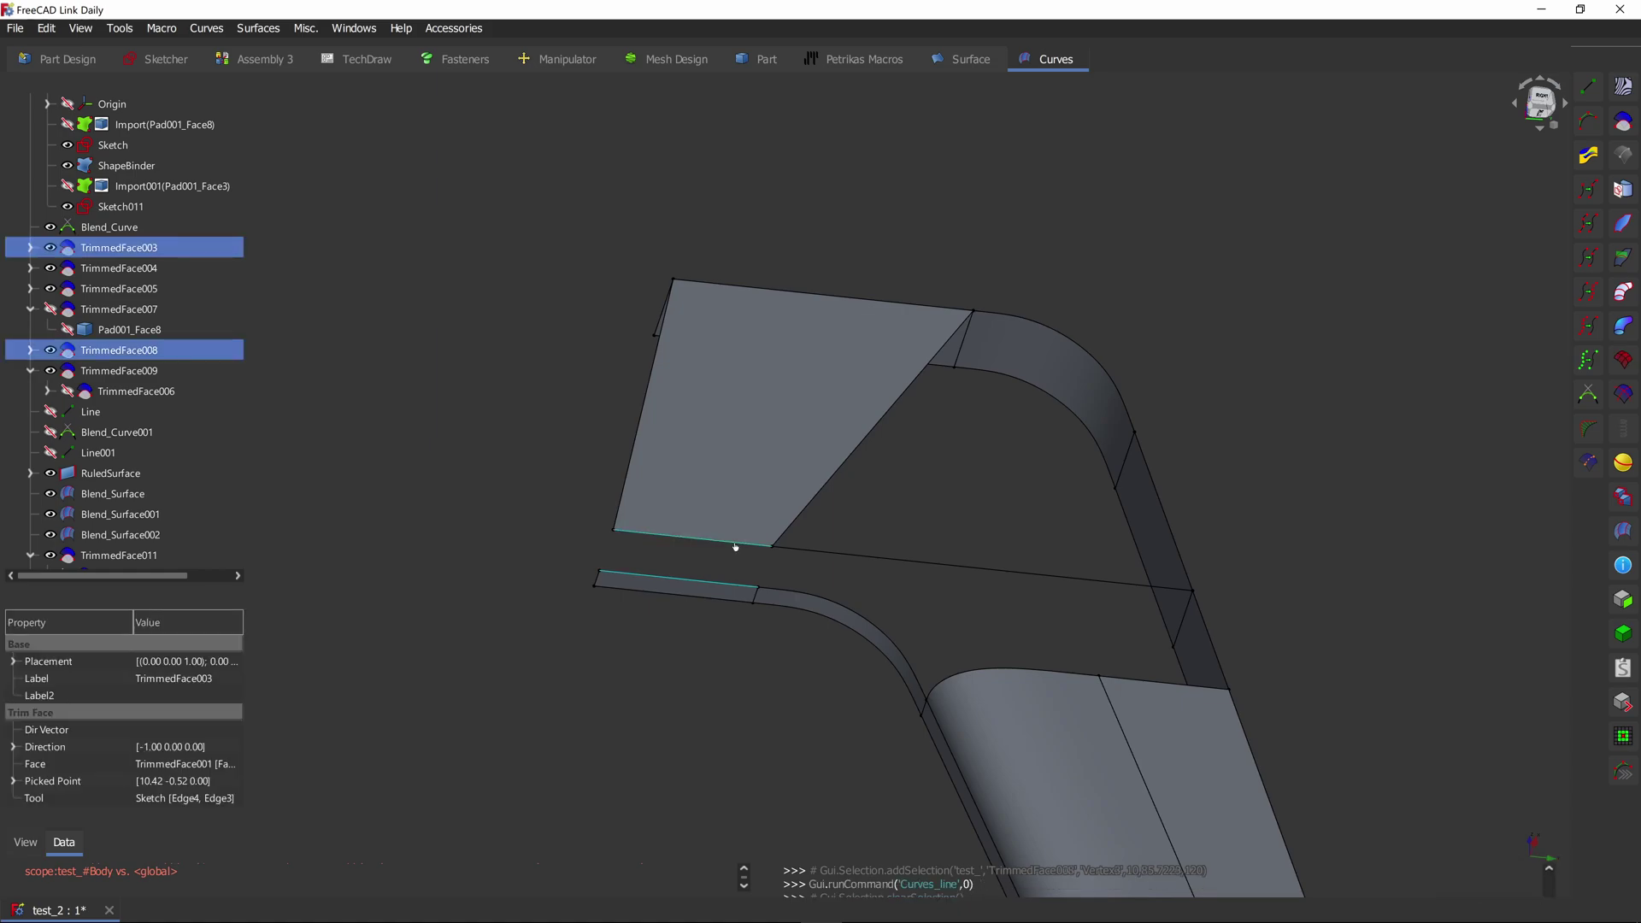
left_click(763, 62)
left_click(1629, 531)
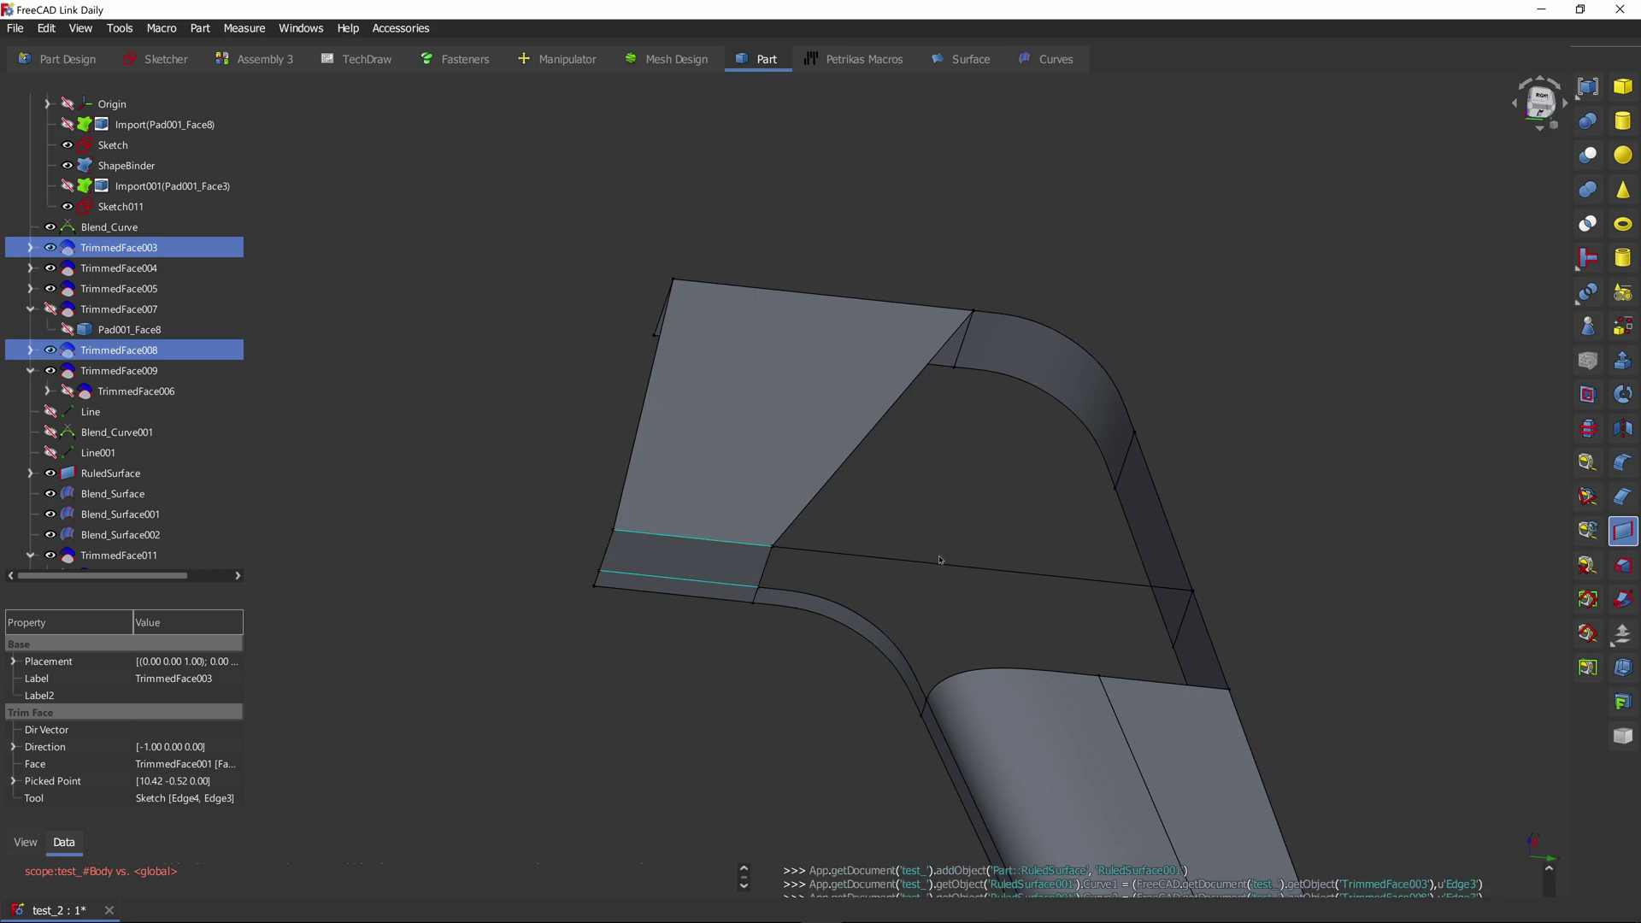
left_click(1056, 221)
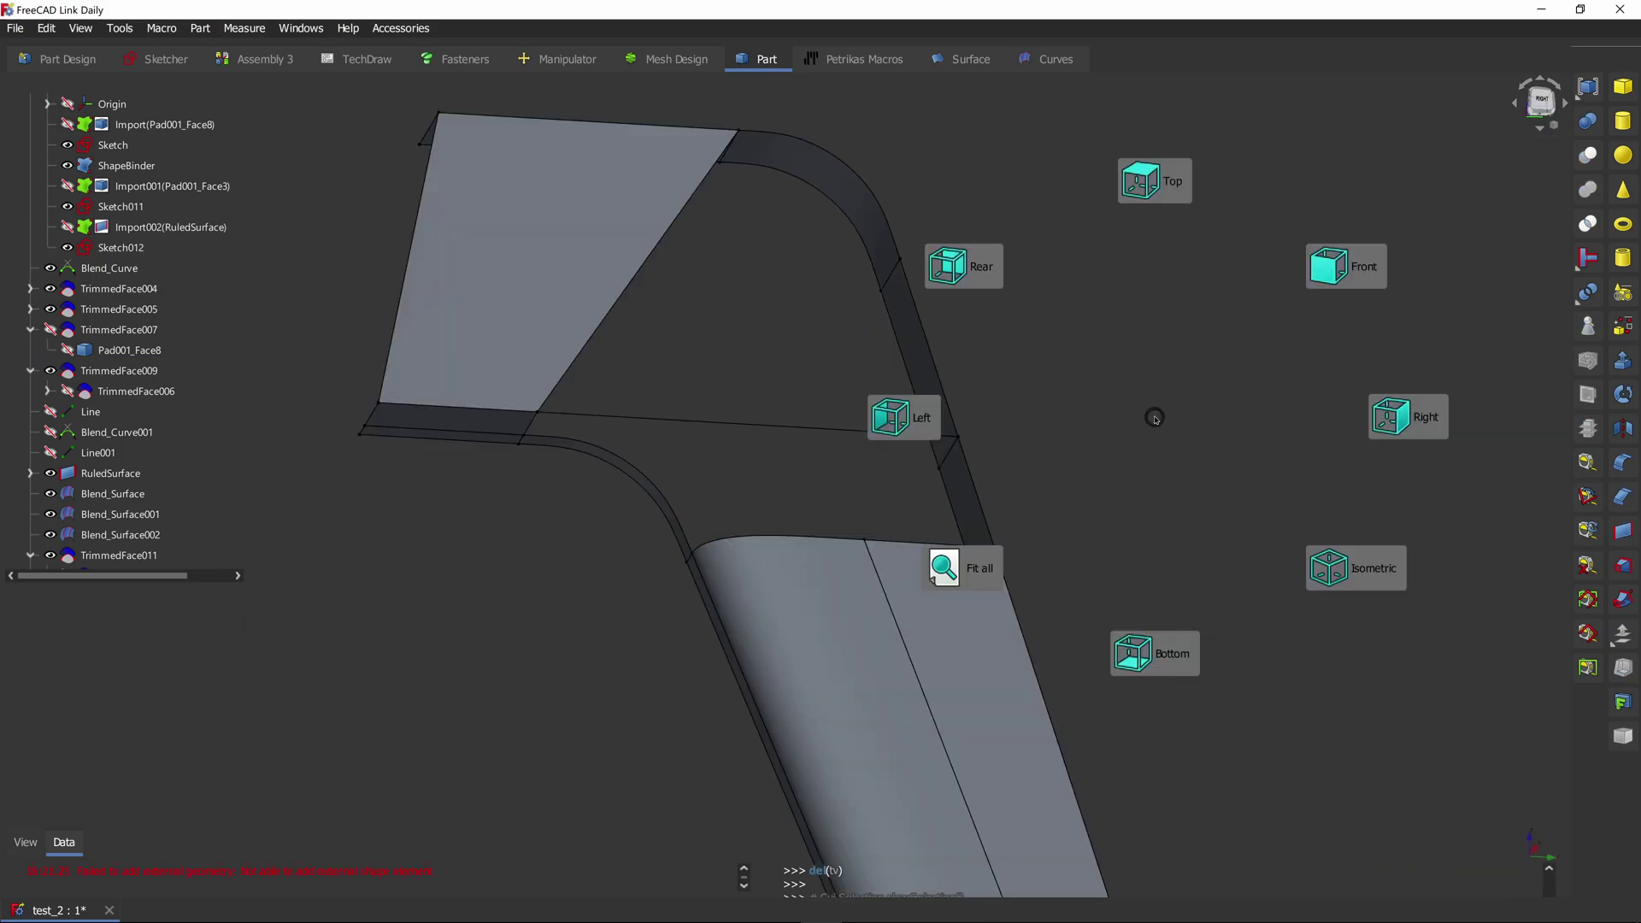
Step: Switch to the Part Design workbench and create a shape binder from the flat ruled surface's face on the handle
key("Tab")
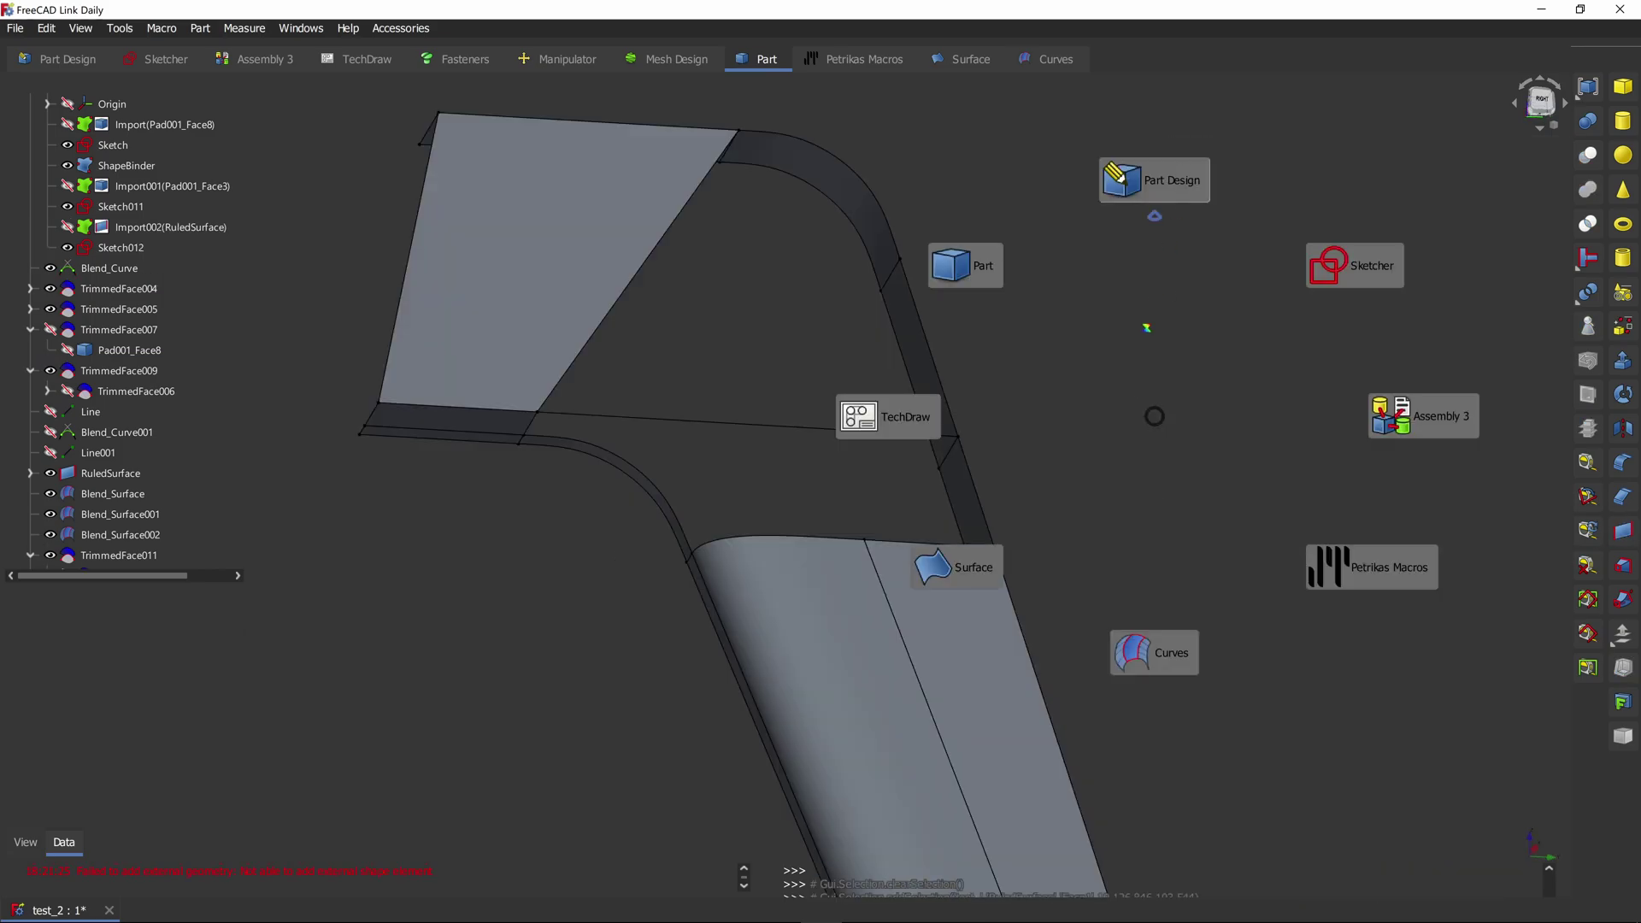
left_click(1154, 180)
left_click(945, 623)
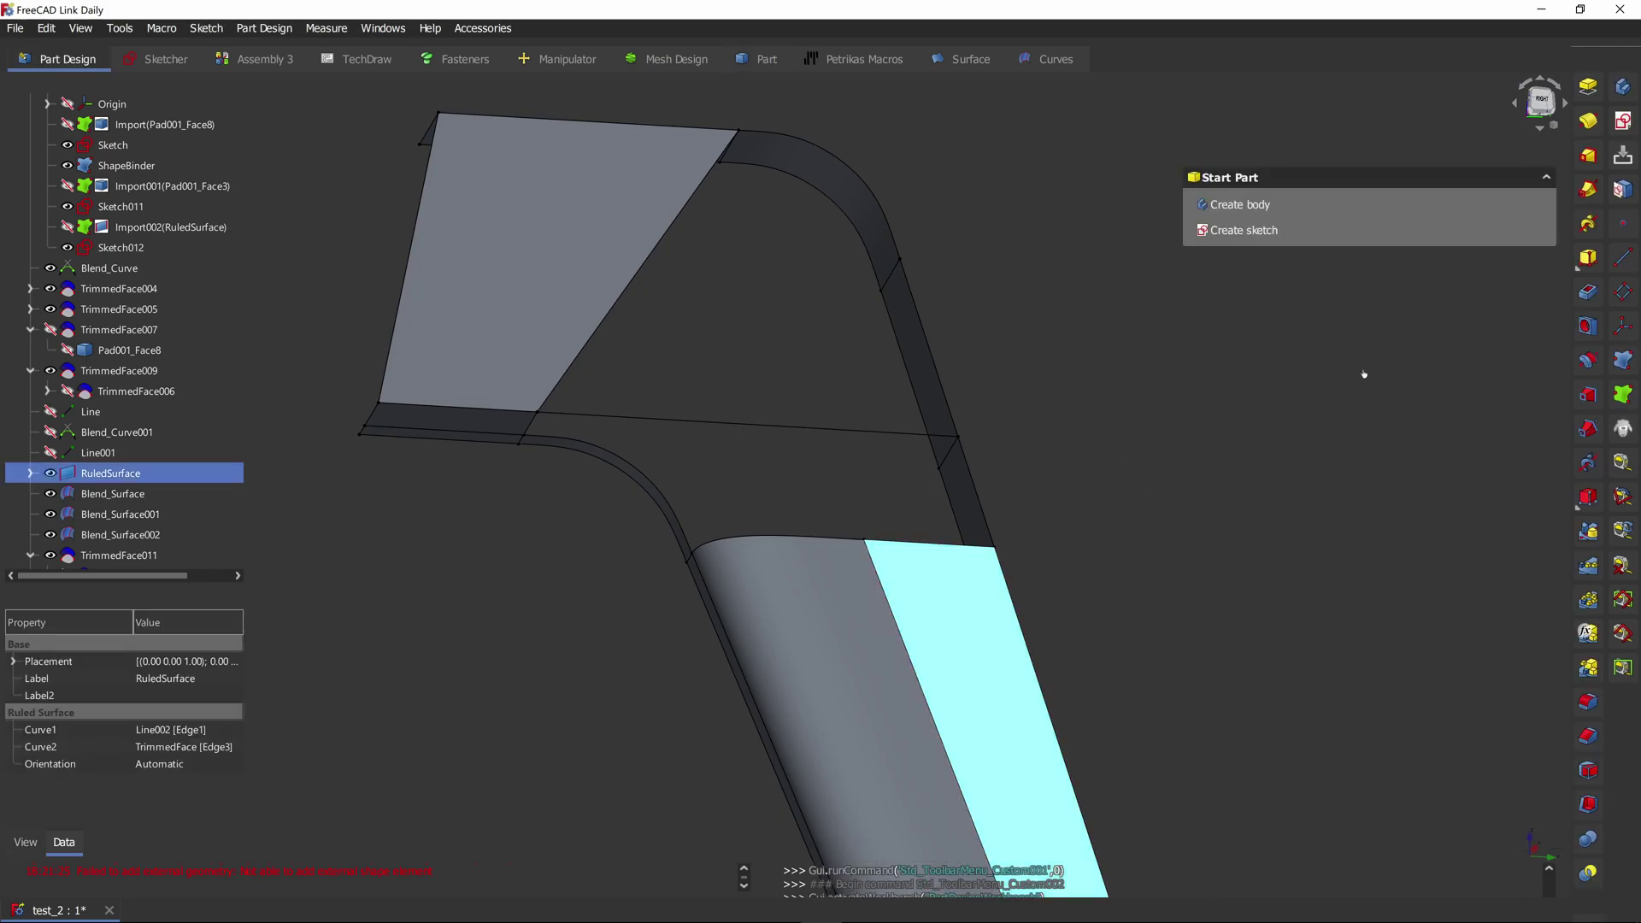
left_click(1623, 359)
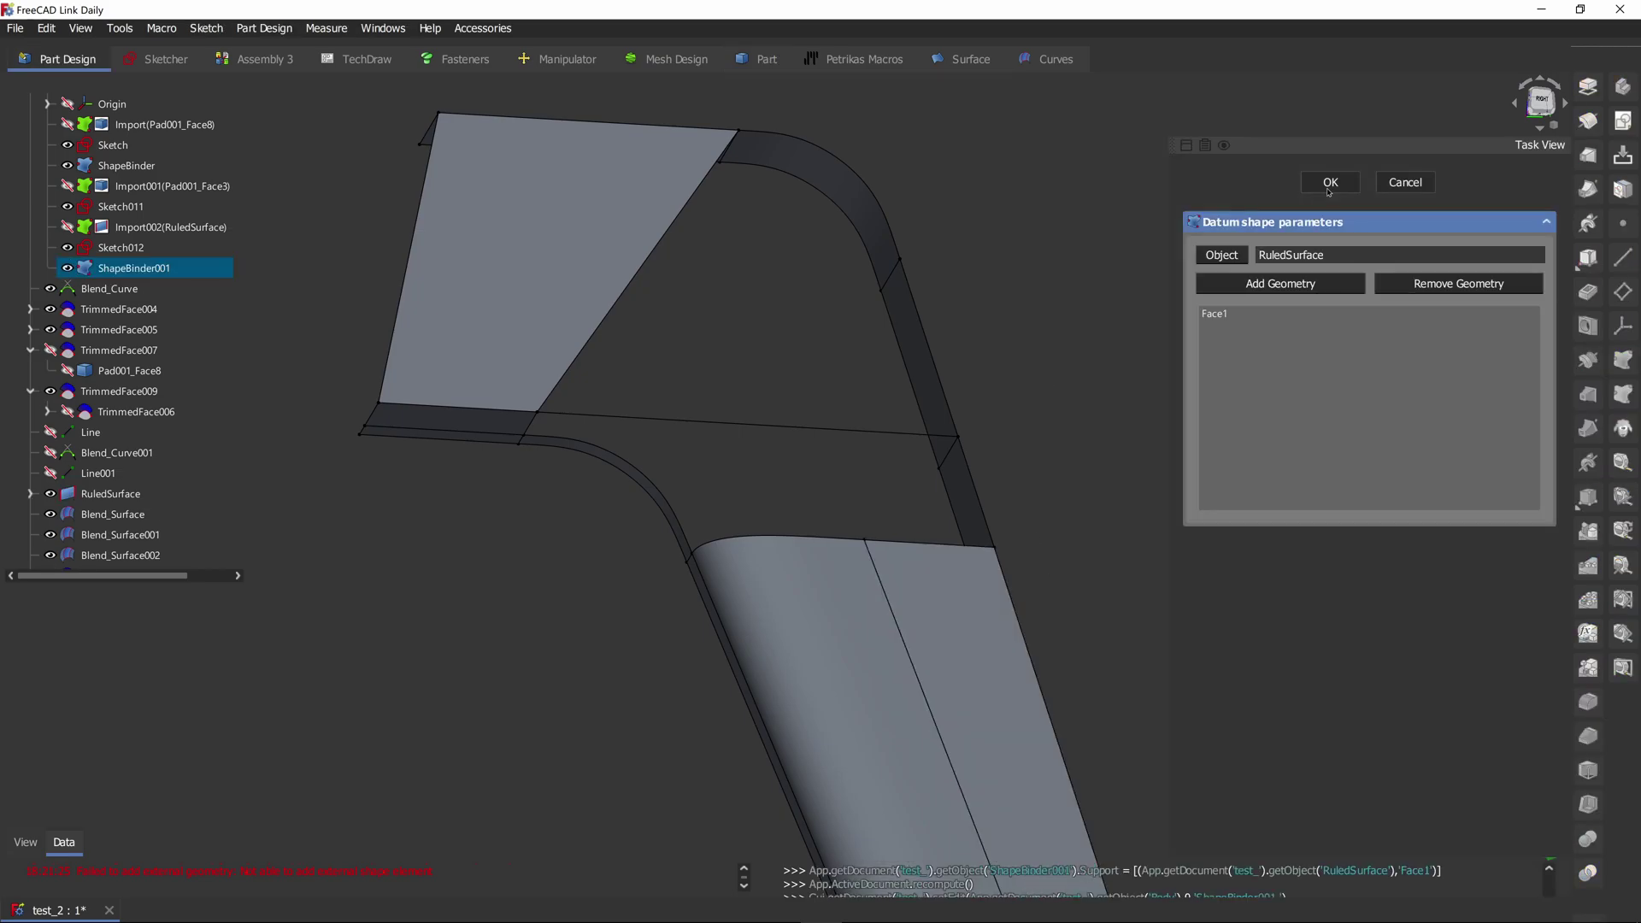
left_click(1331, 182)
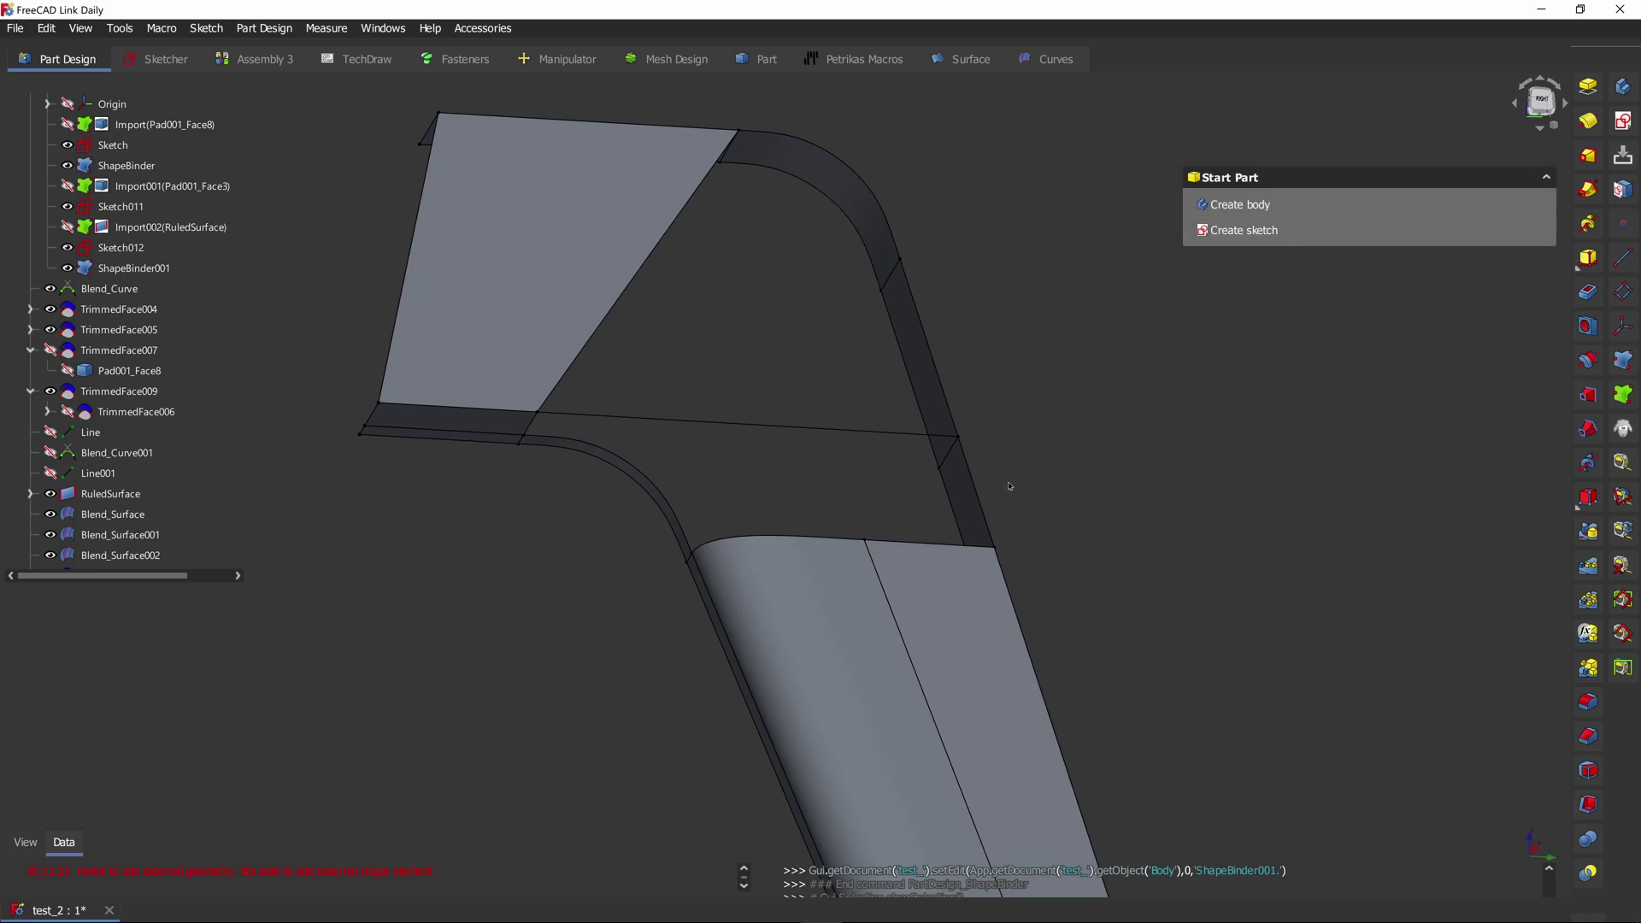
Step: Show the Utilities body and start a new sketch on the shape binder's flat face
scroll(171, 216, "up", 3)
left_click(100, 226)
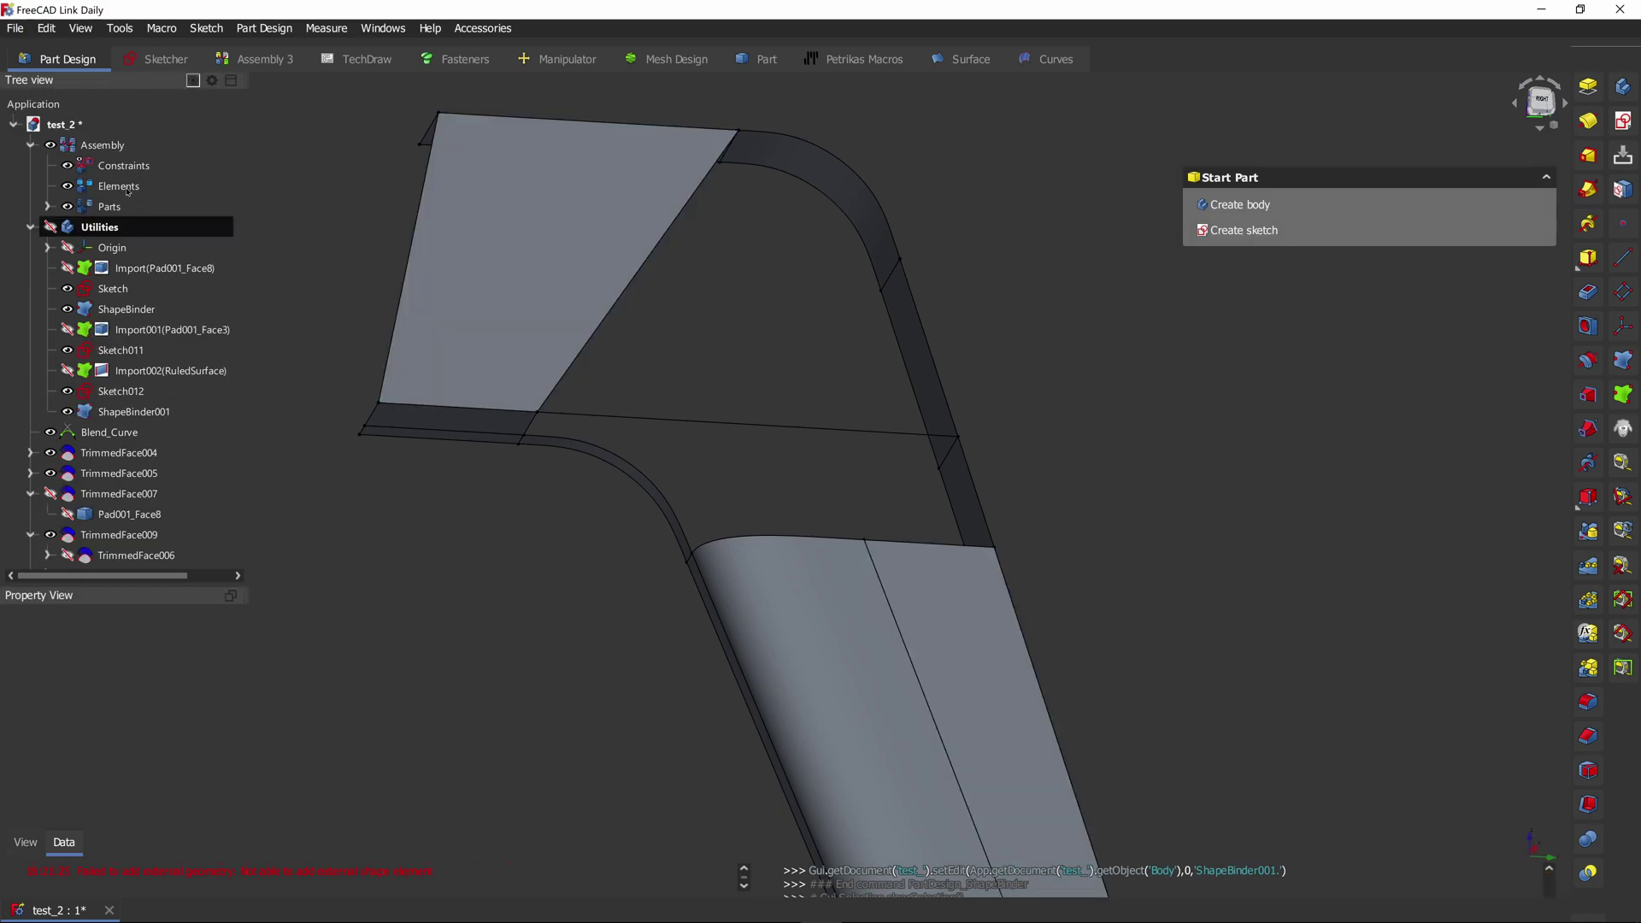
left_click(51, 227)
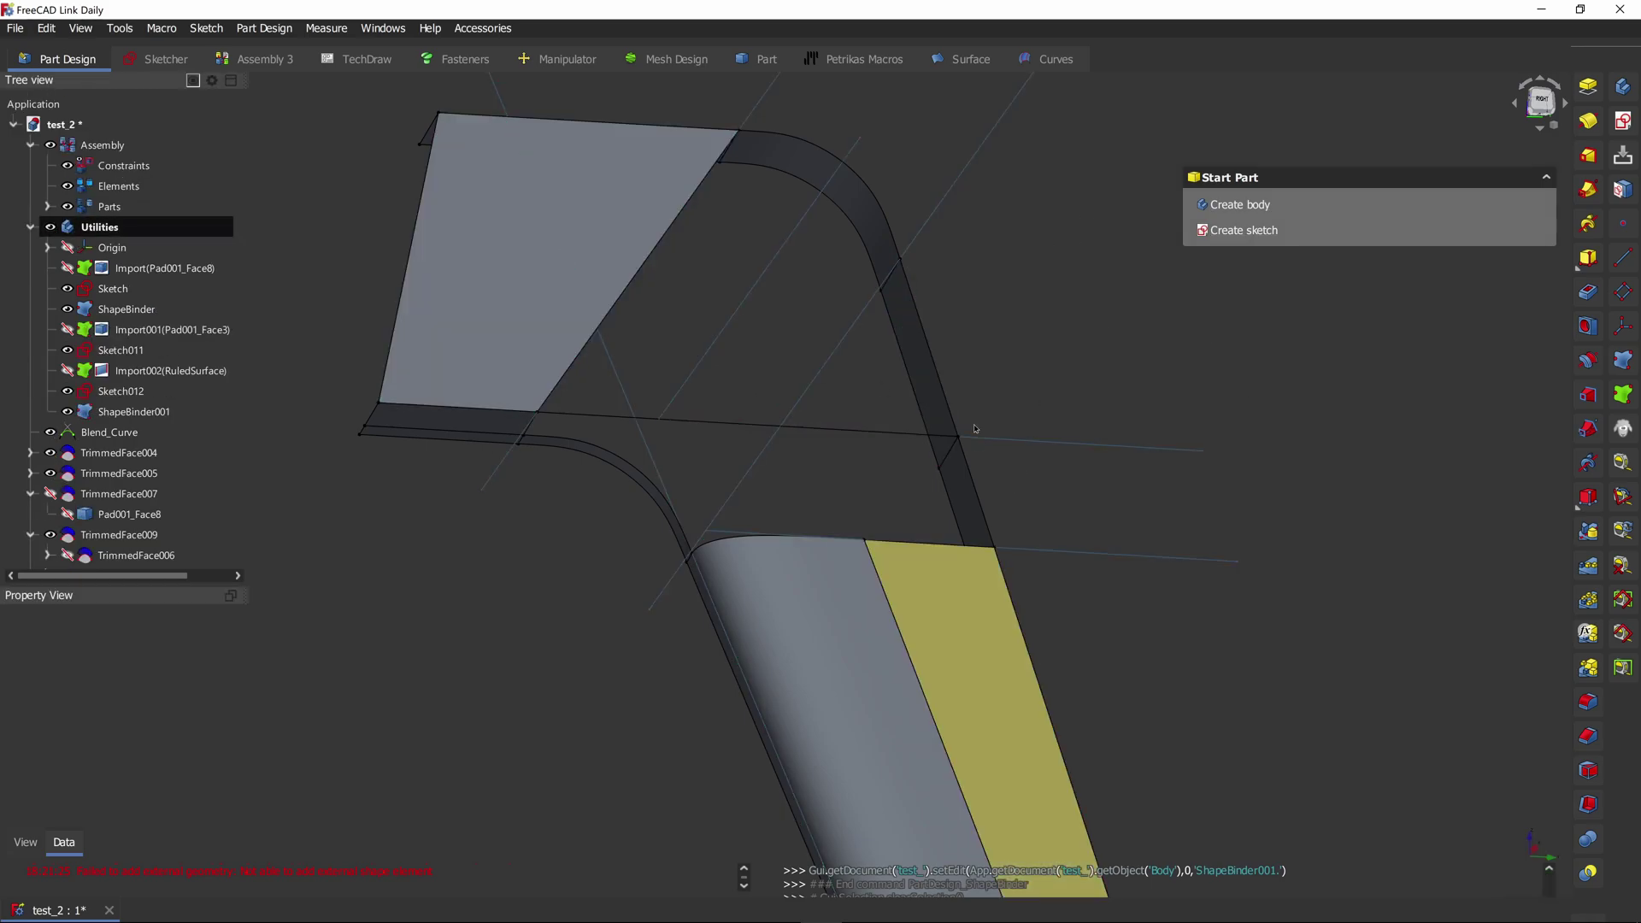
left_click(930, 592)
key("s")
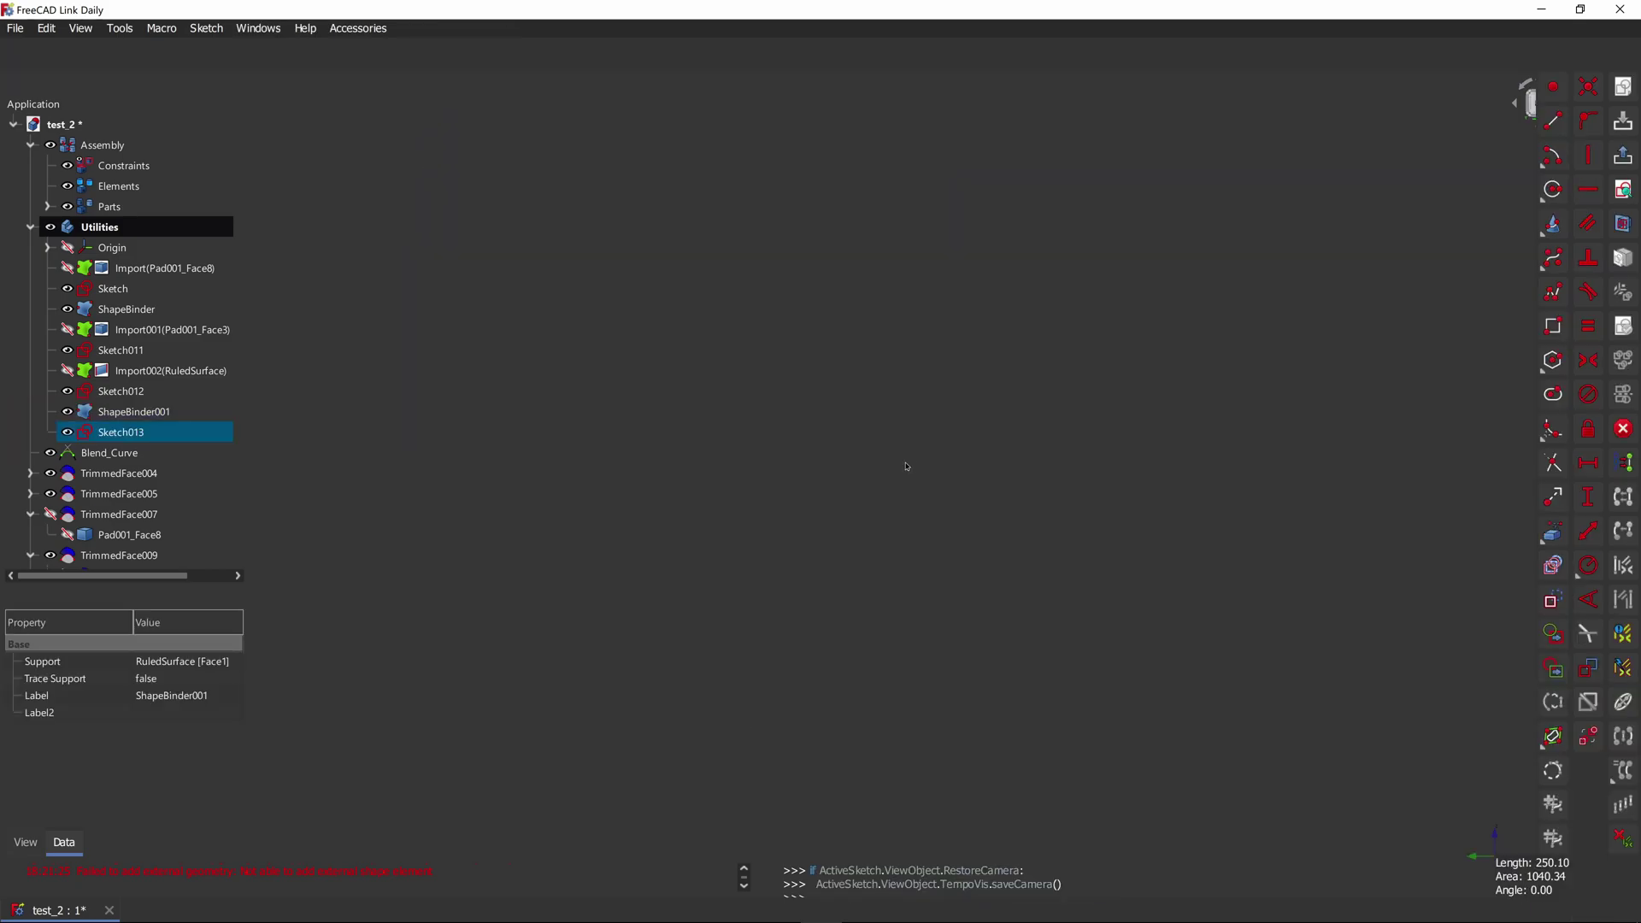
Step: Reference the shape binder's inner long edge as external geometry and sketch a line upward from that edge's upper end
middle_click_drag(598, 245, 643, 349)
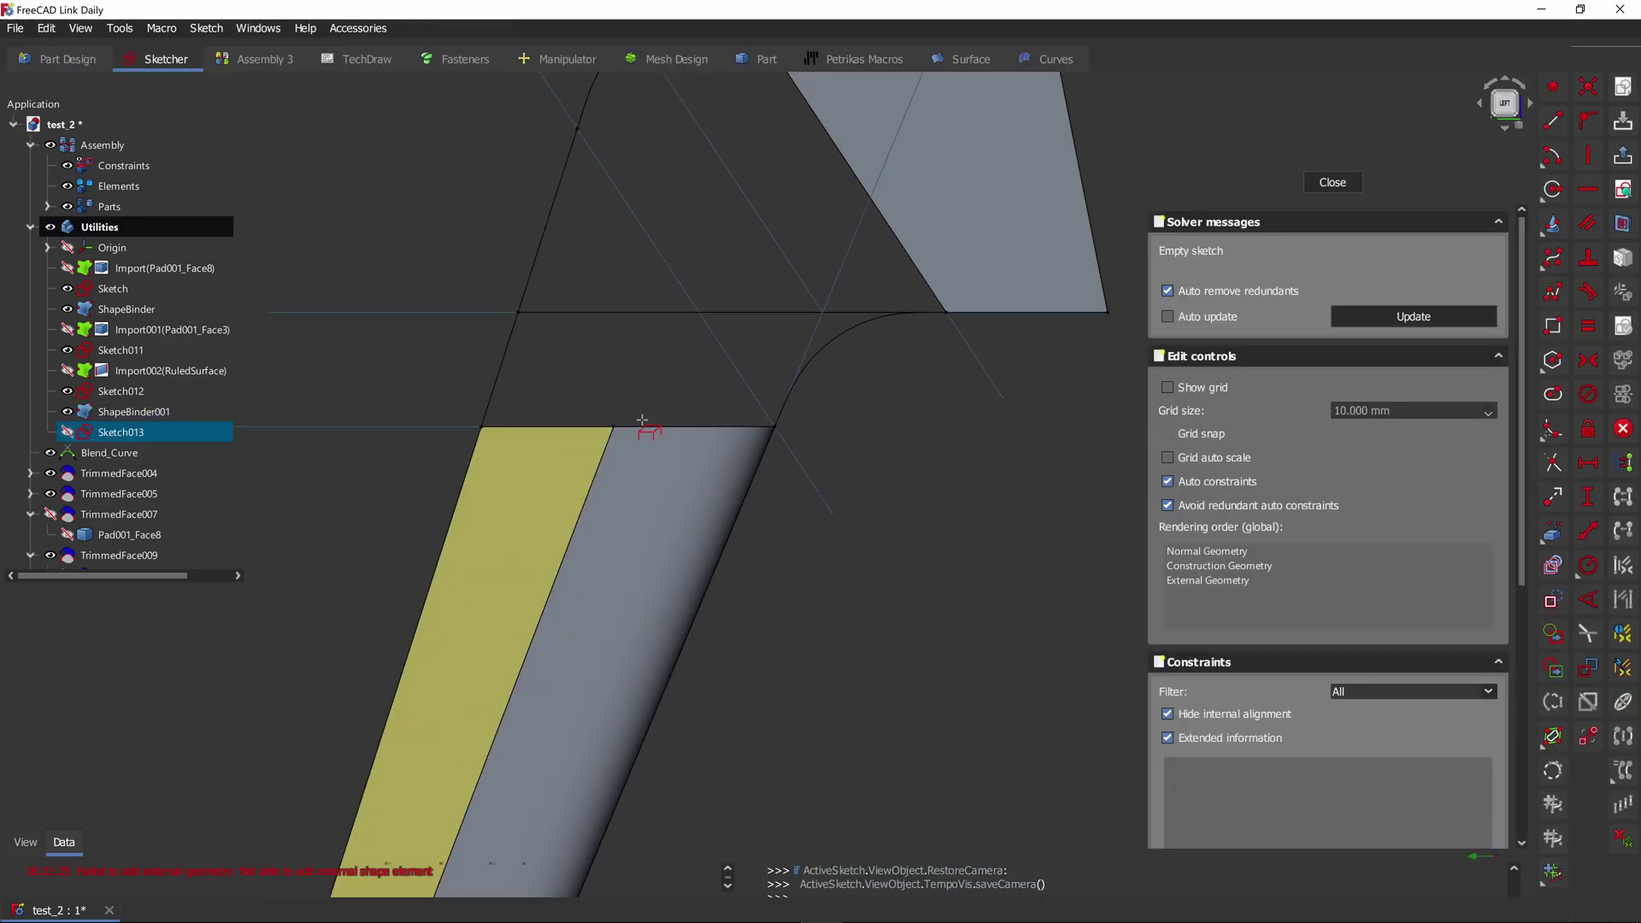
left_click(614, 427)
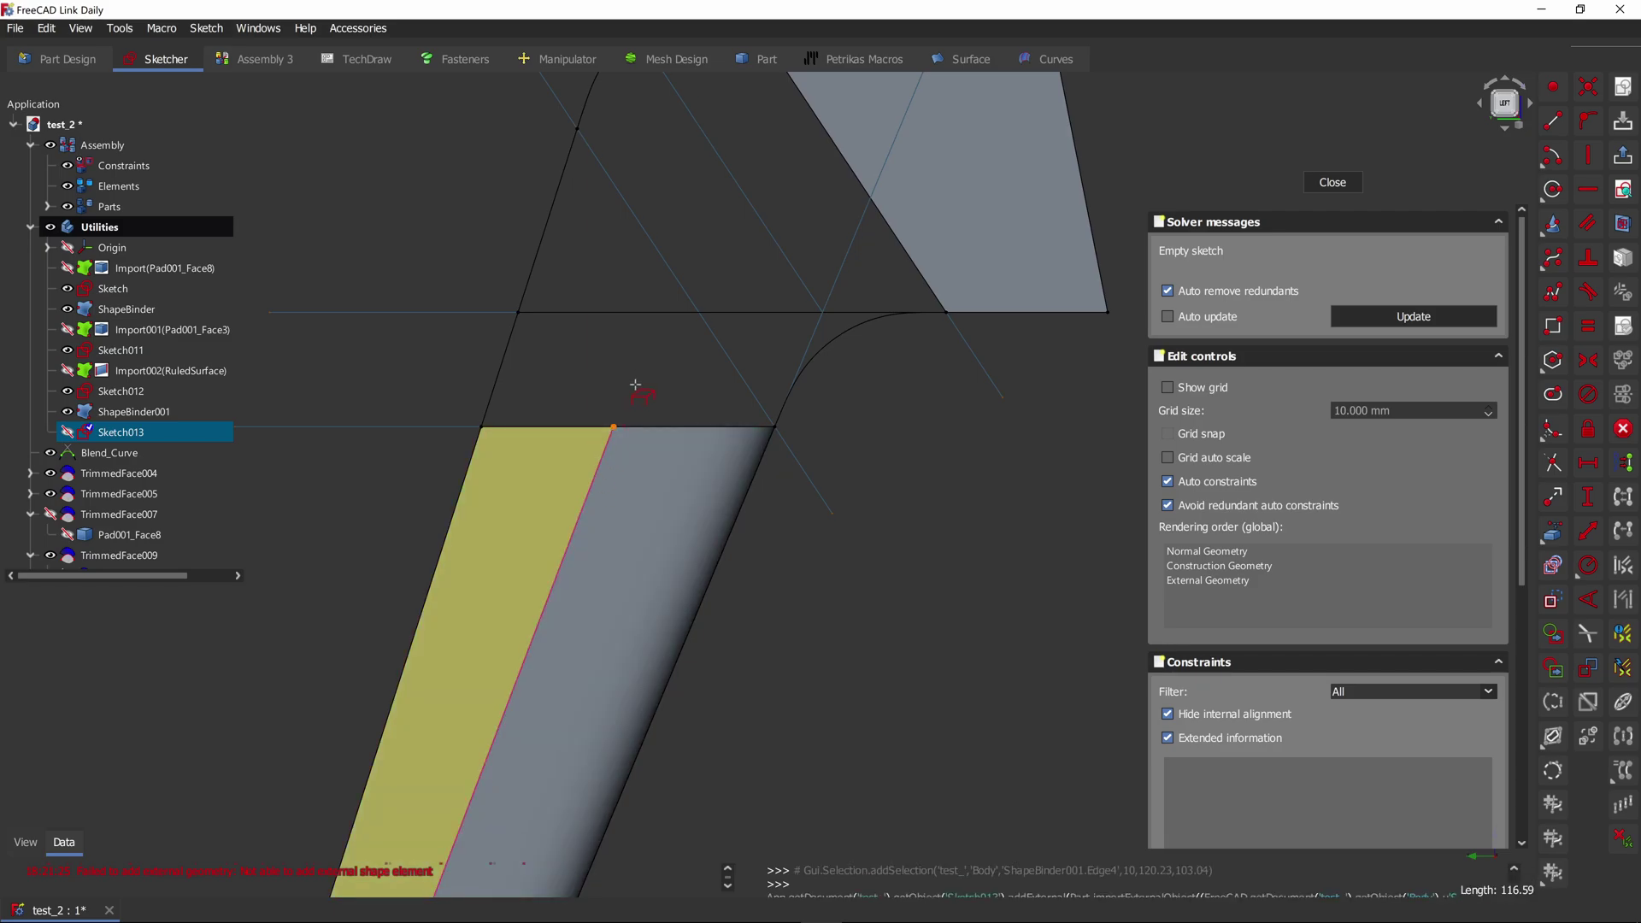
left_click(614, 426)
left_click(680, 243)
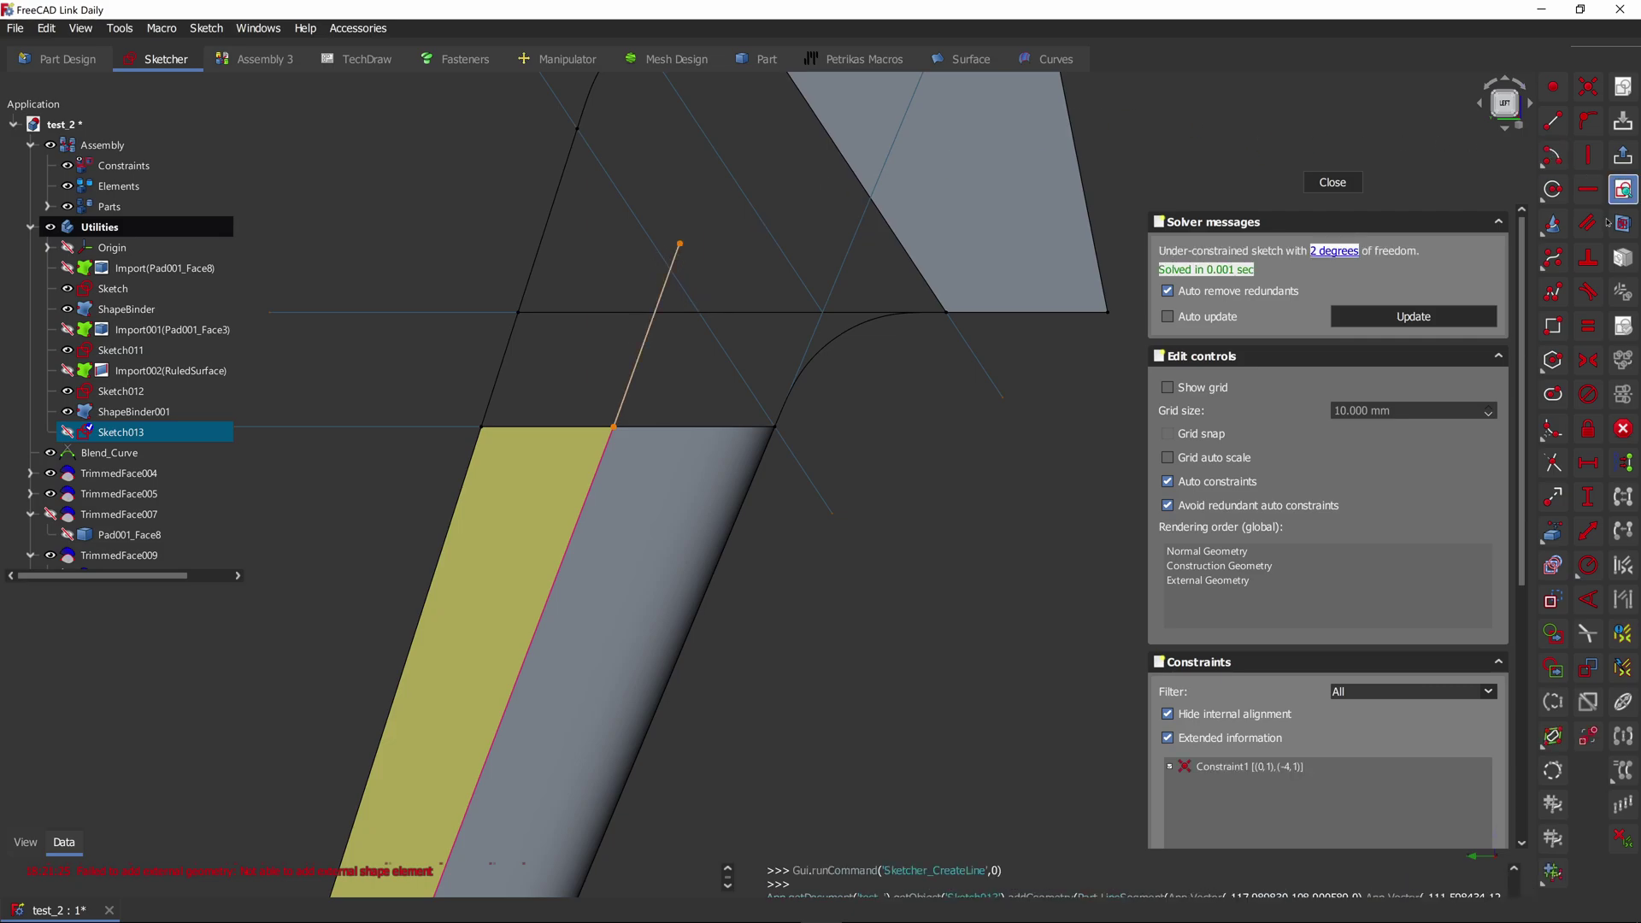
Step: Constrain the sketched line parallel to the shape binder's referenced long edge and finish the sketch
left_click(601, 466)
key("p")
mouse_move(836, 415)
middle_mouse_down()
mouse_move(941, 417)
mouse_move(623, 396)
mouse_move(891, 357)
middle_mouse_up()
scroll(941, 417, "down", 3)
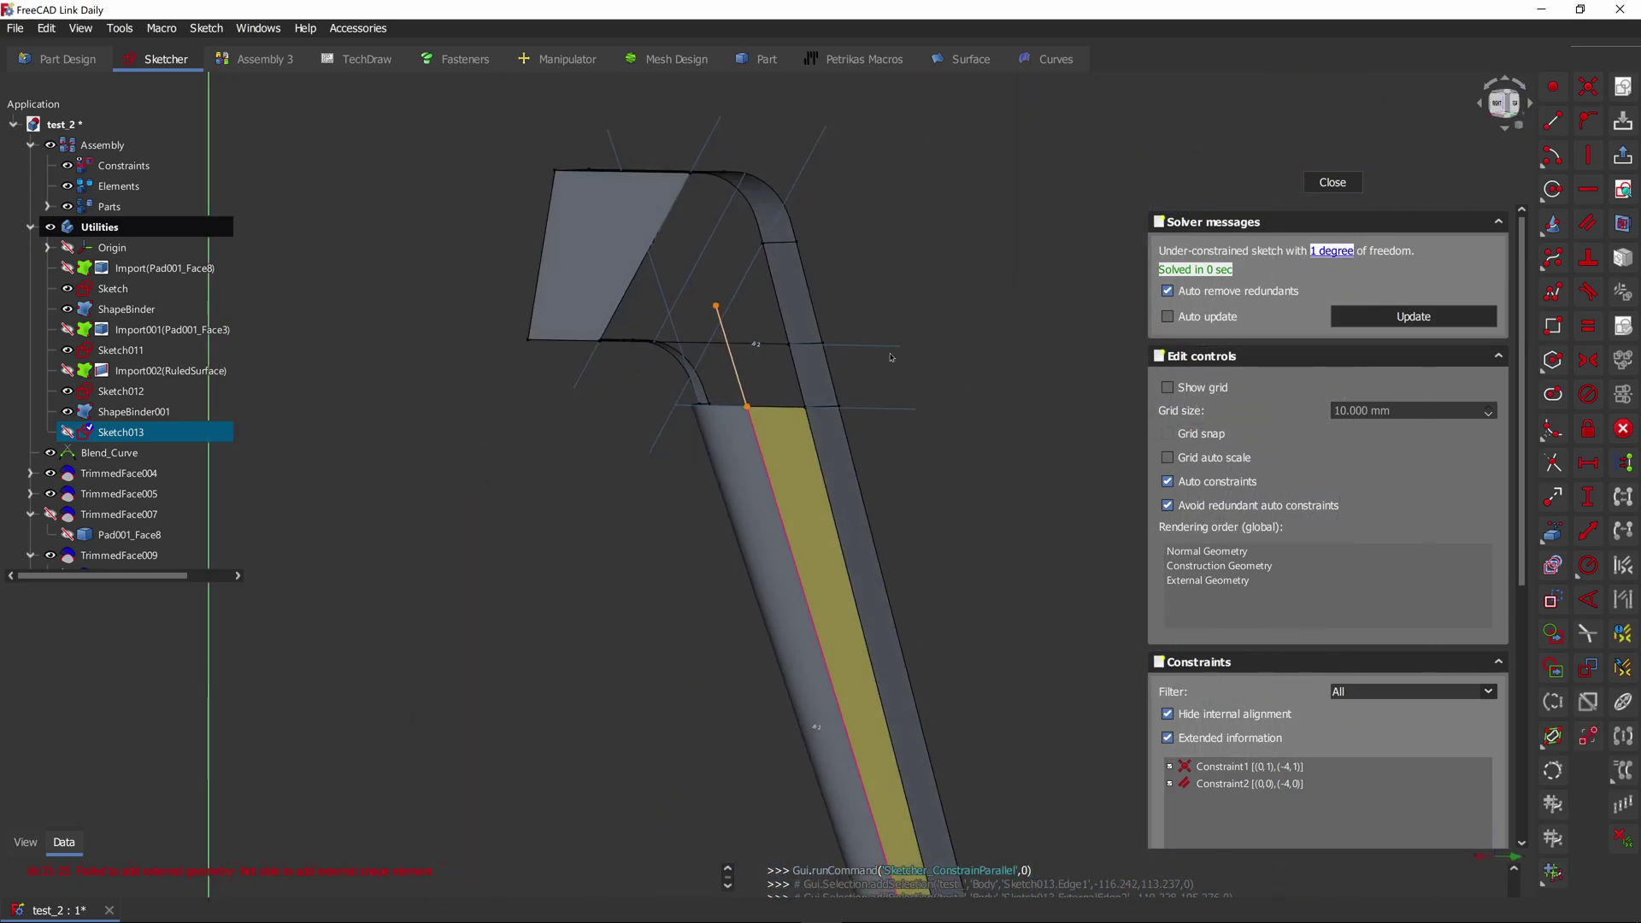
key("Escape")
Step: Switch to the Curves workbench and create a split curve from Line003, the straight line crossing the handle's open corner
left_click(685, 324)
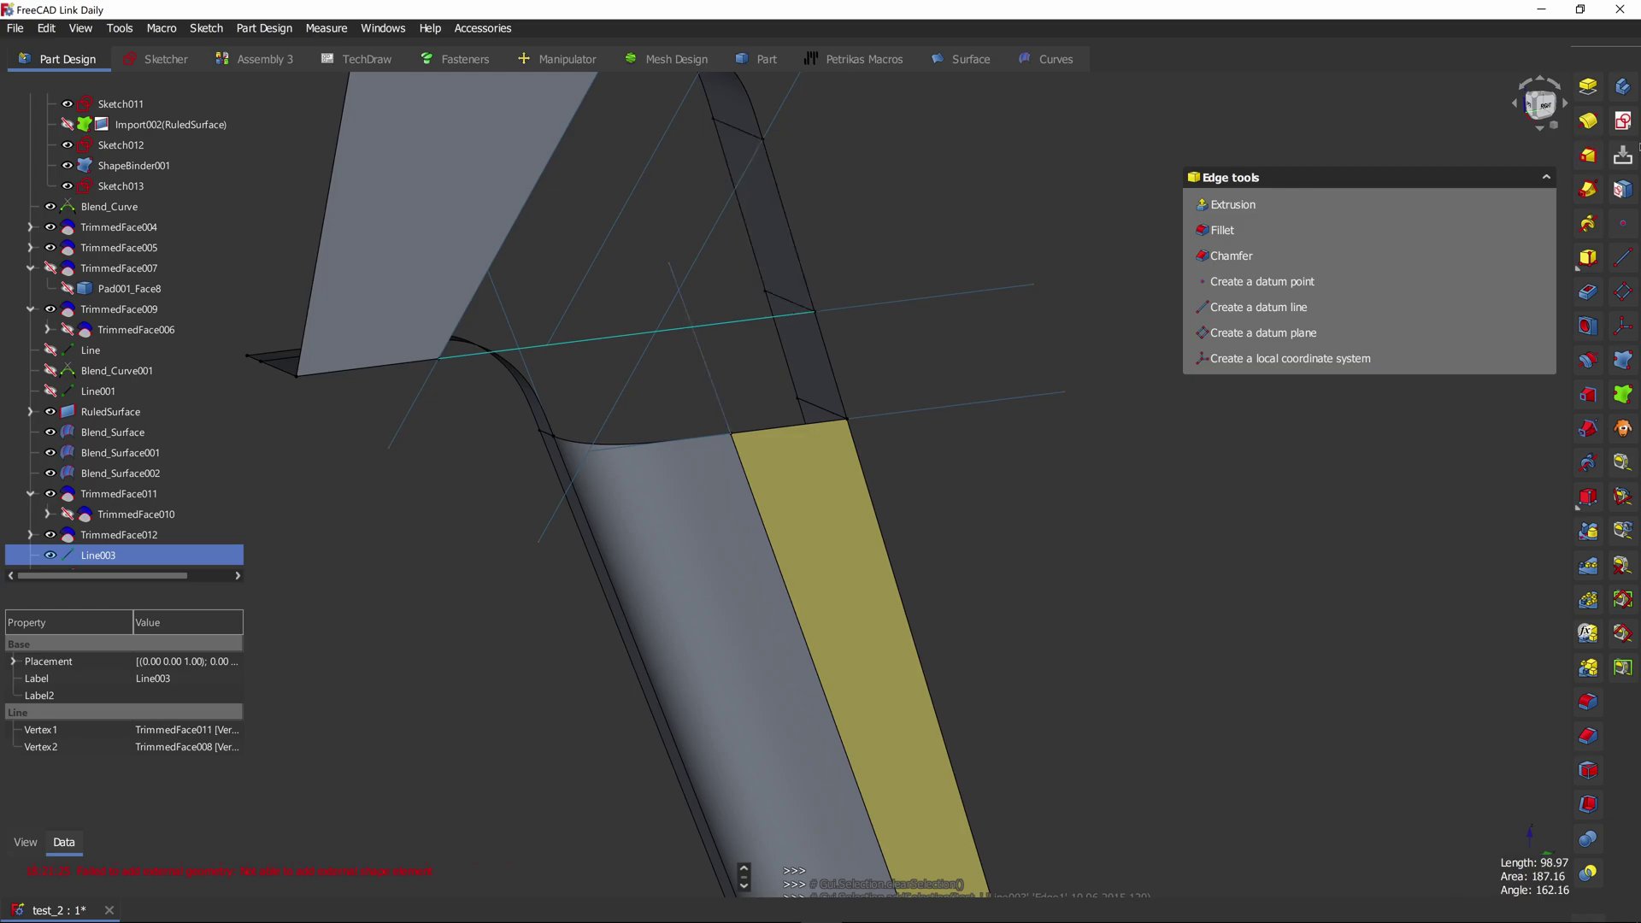
left_click(1051, 58)
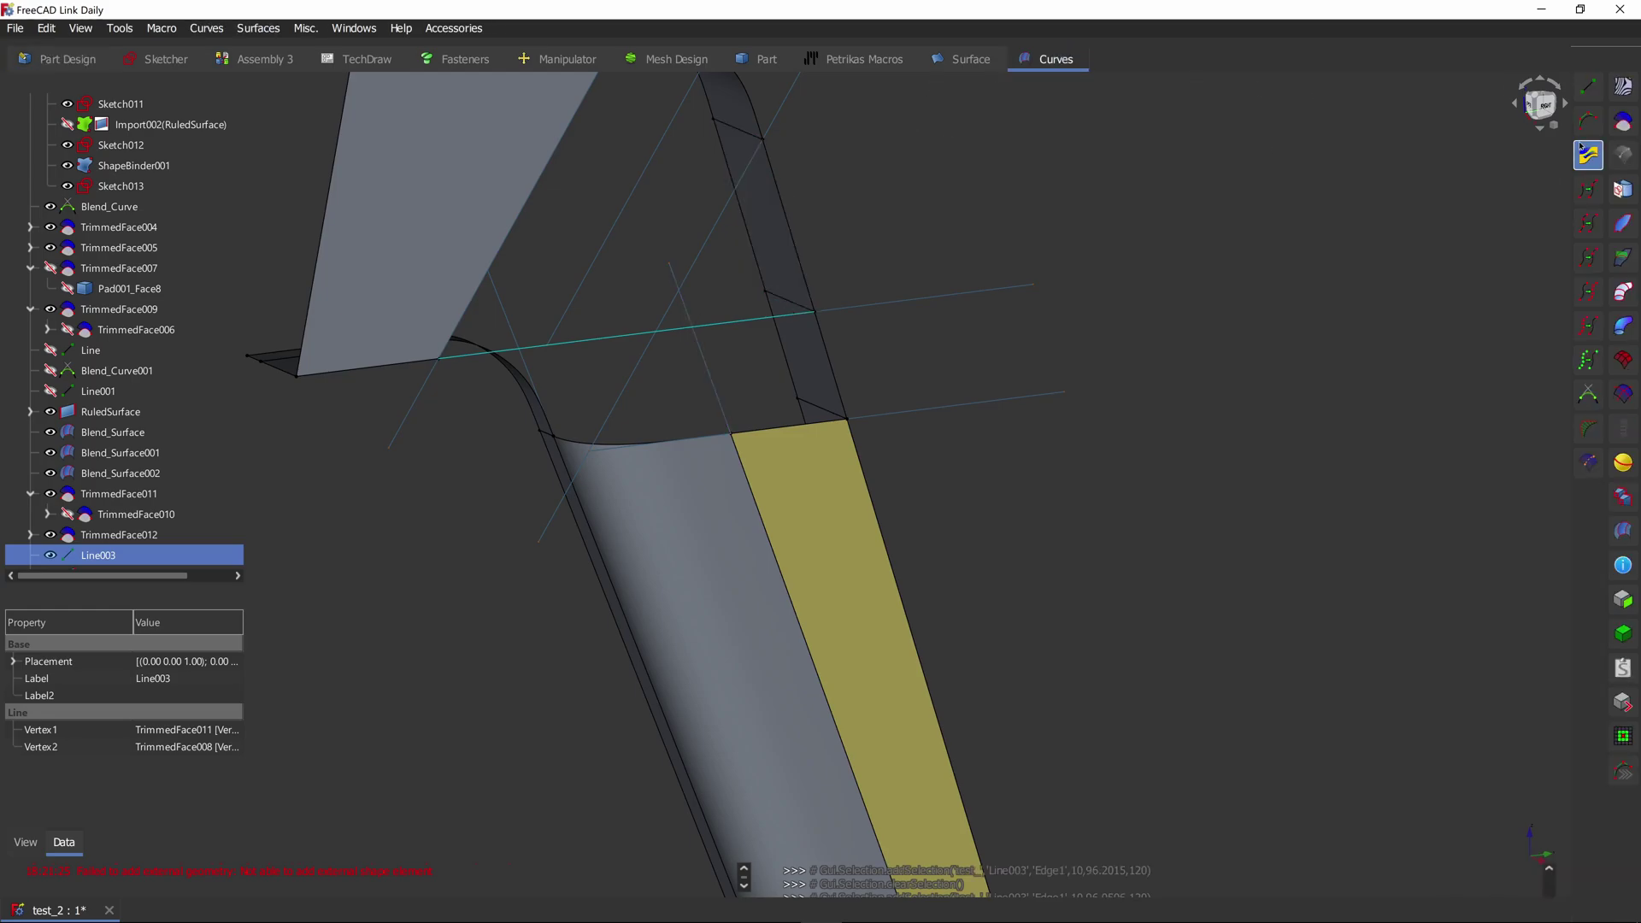
left_click(1592, 258)
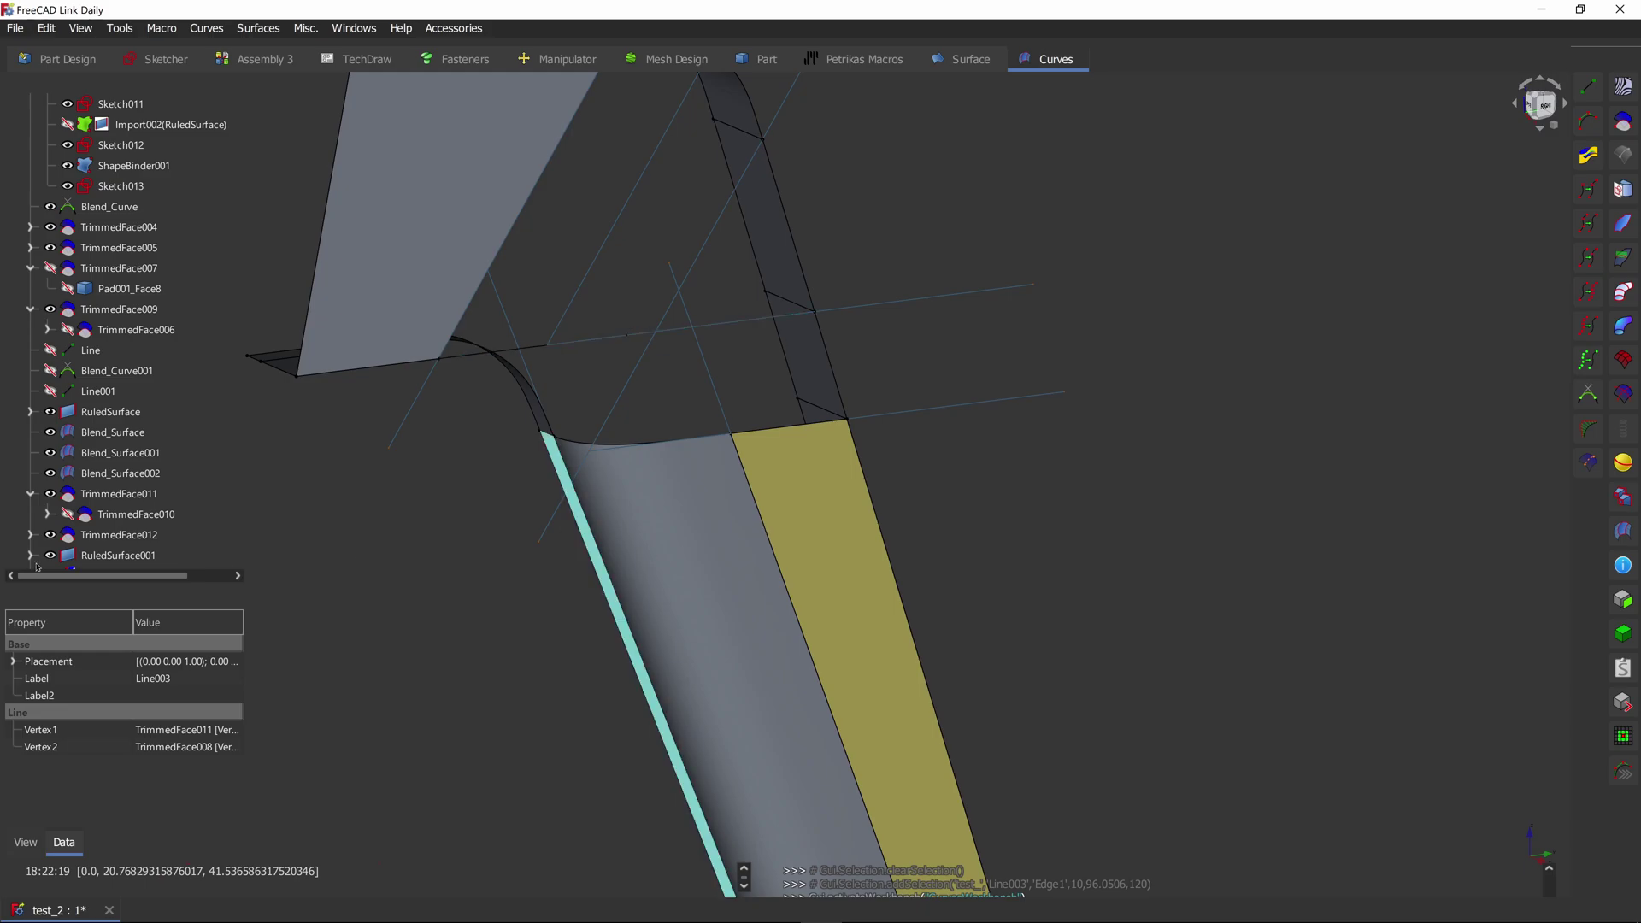
Step: Choose Sketch013 as the cutting object of the split curve
left_click(124, 555)
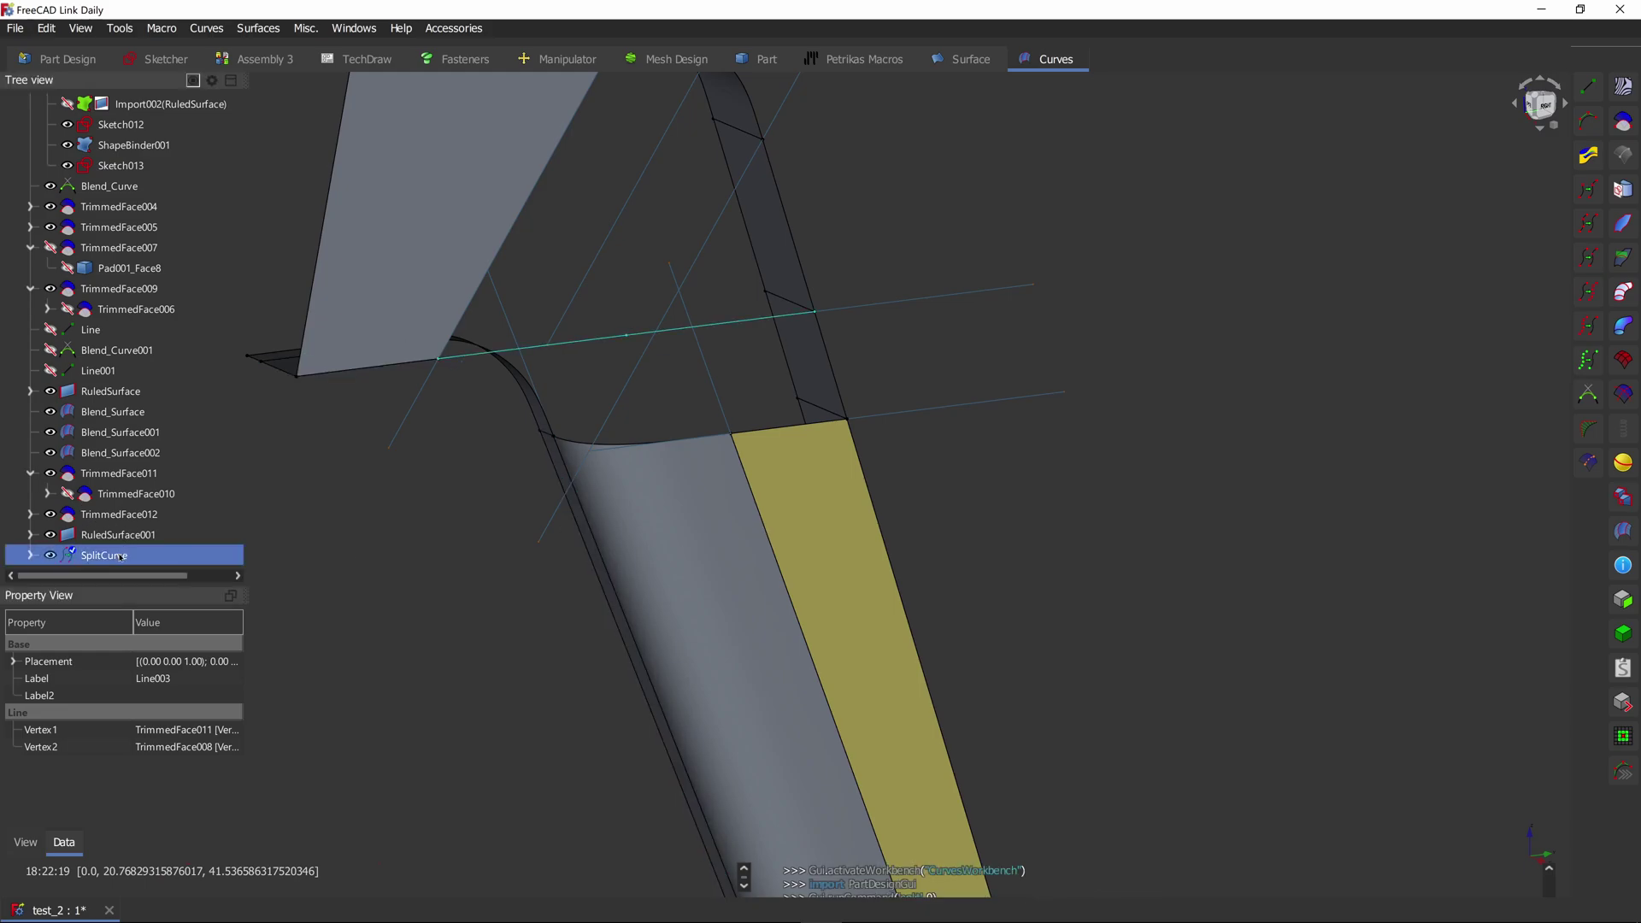
left_click(189, 750)
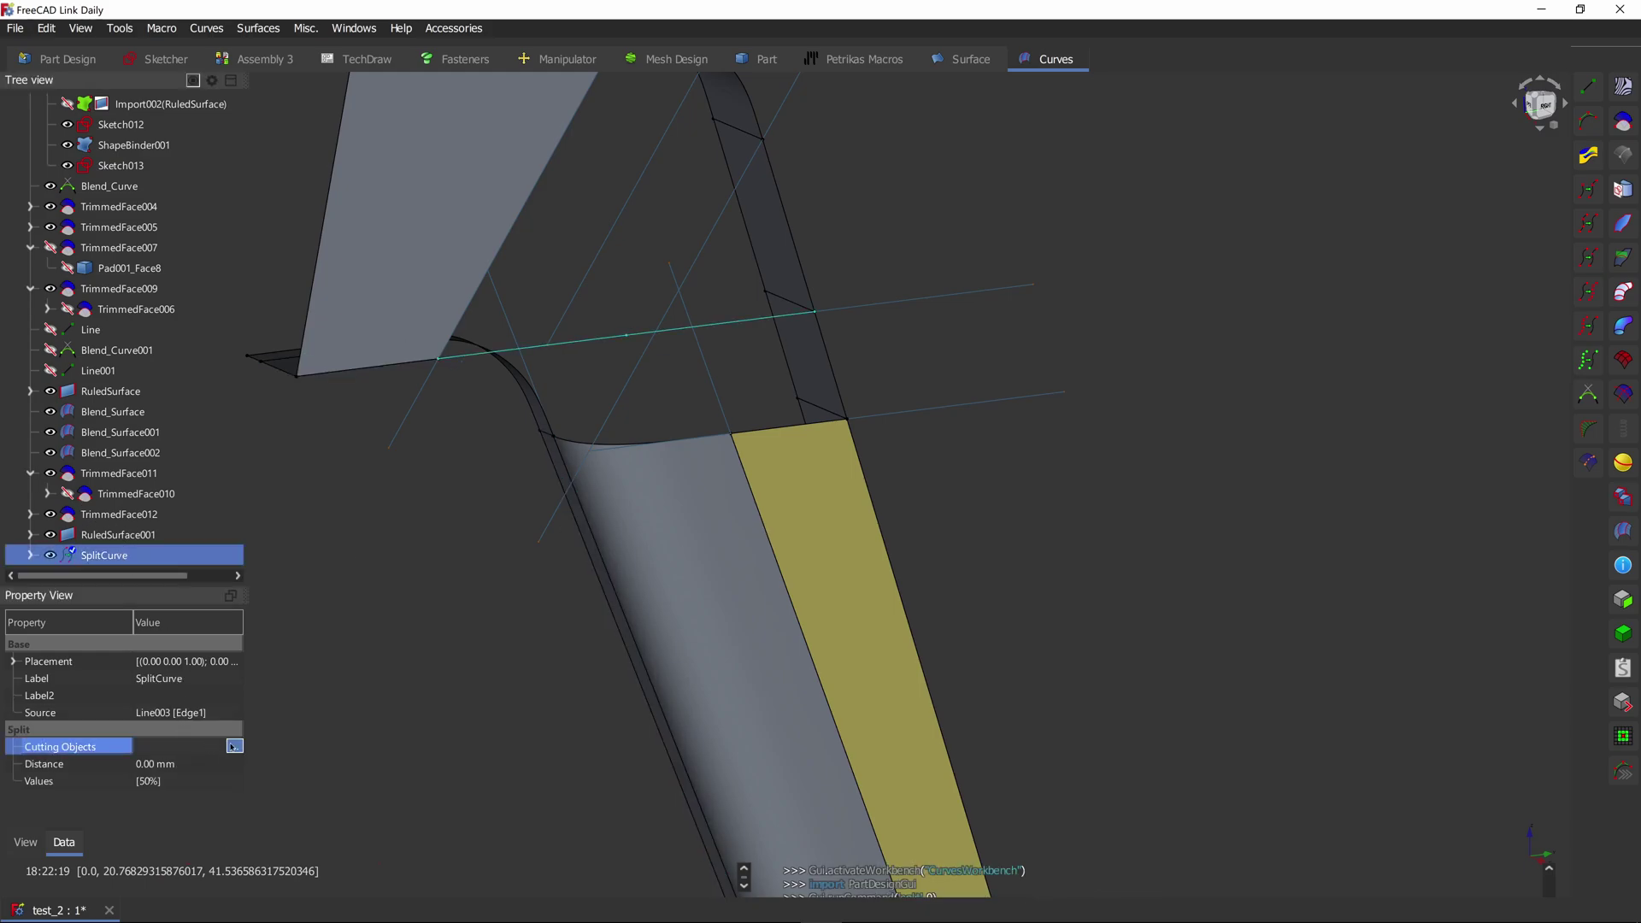
left_click(232, 747)
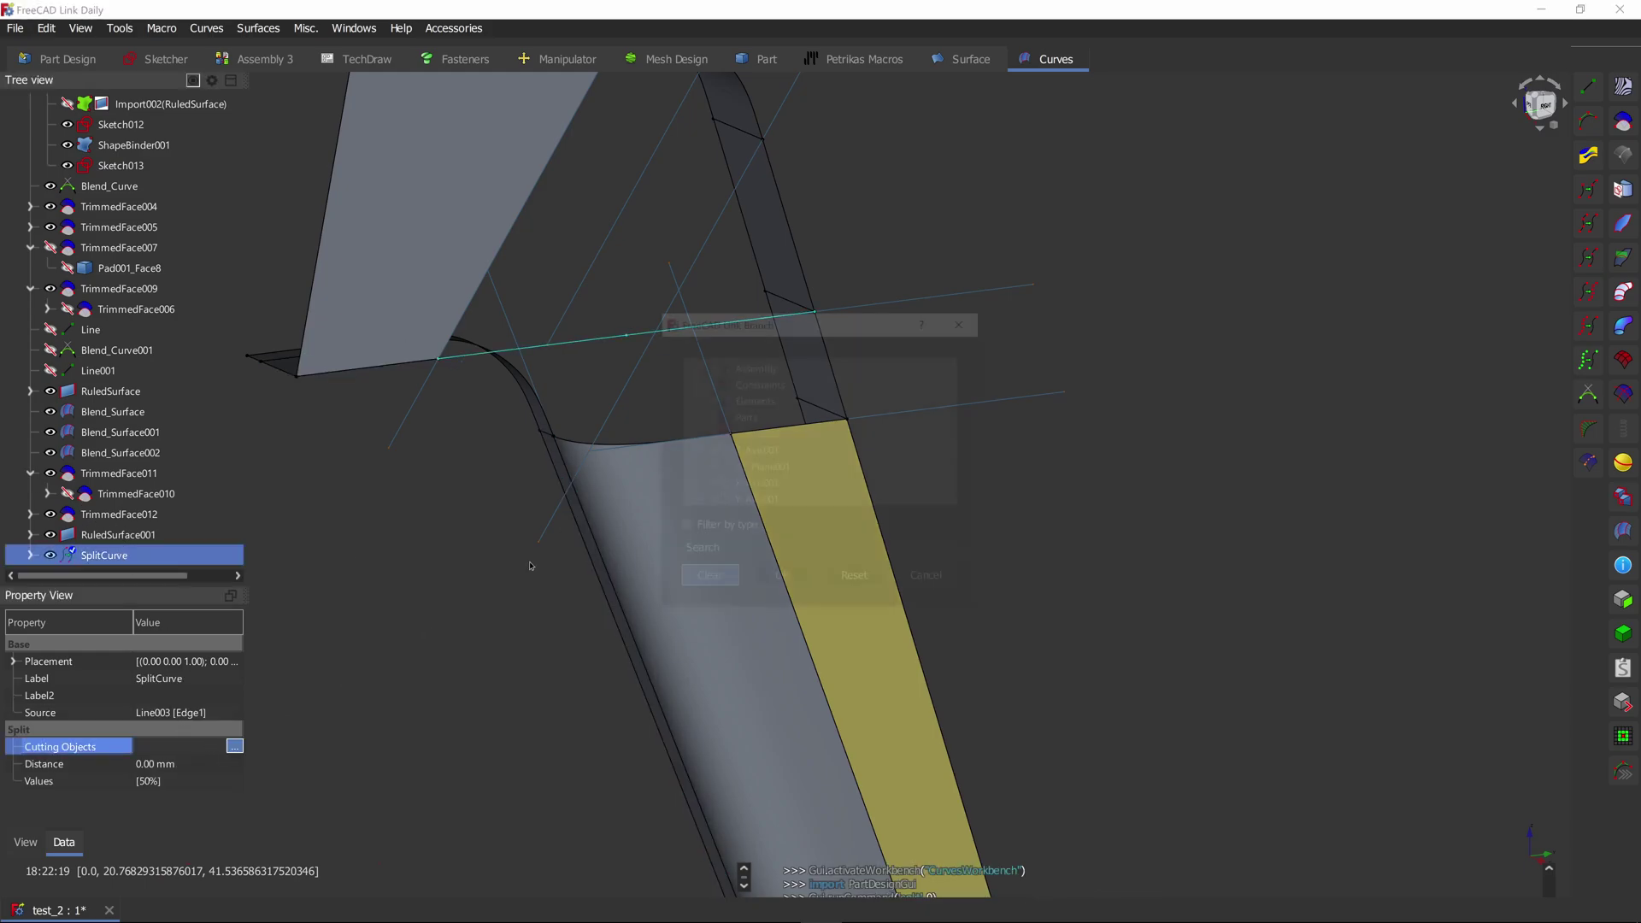
left_click(688, 311)
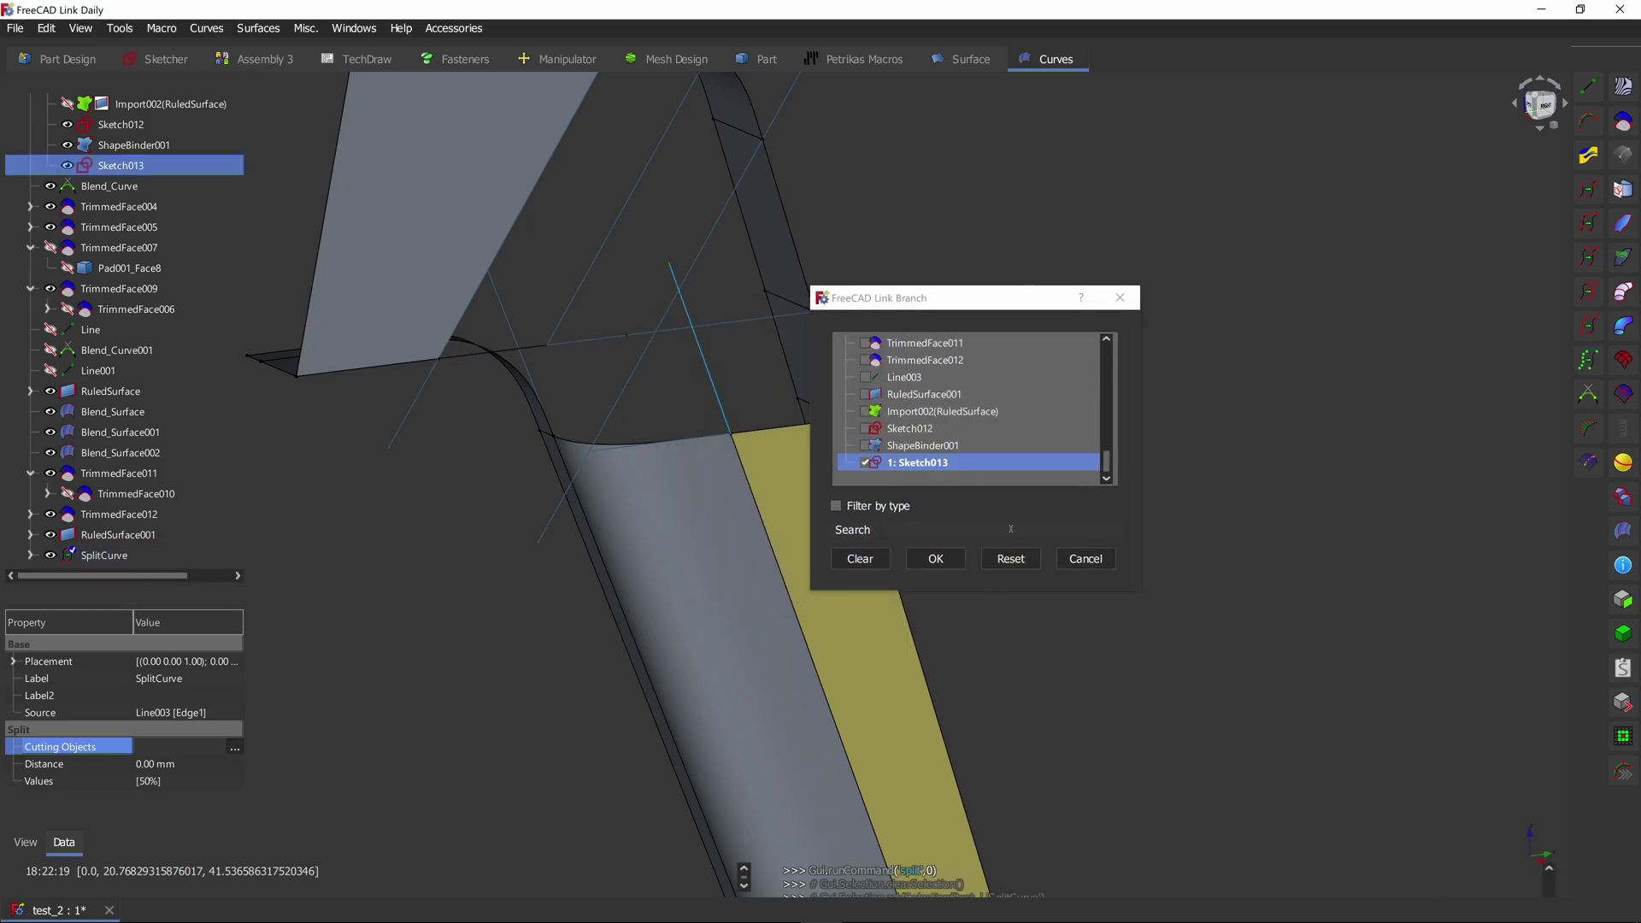
Step: Assign Sketch013 as the cutting object of the split curve
left_click(945, 563)
left_click(936, 560)
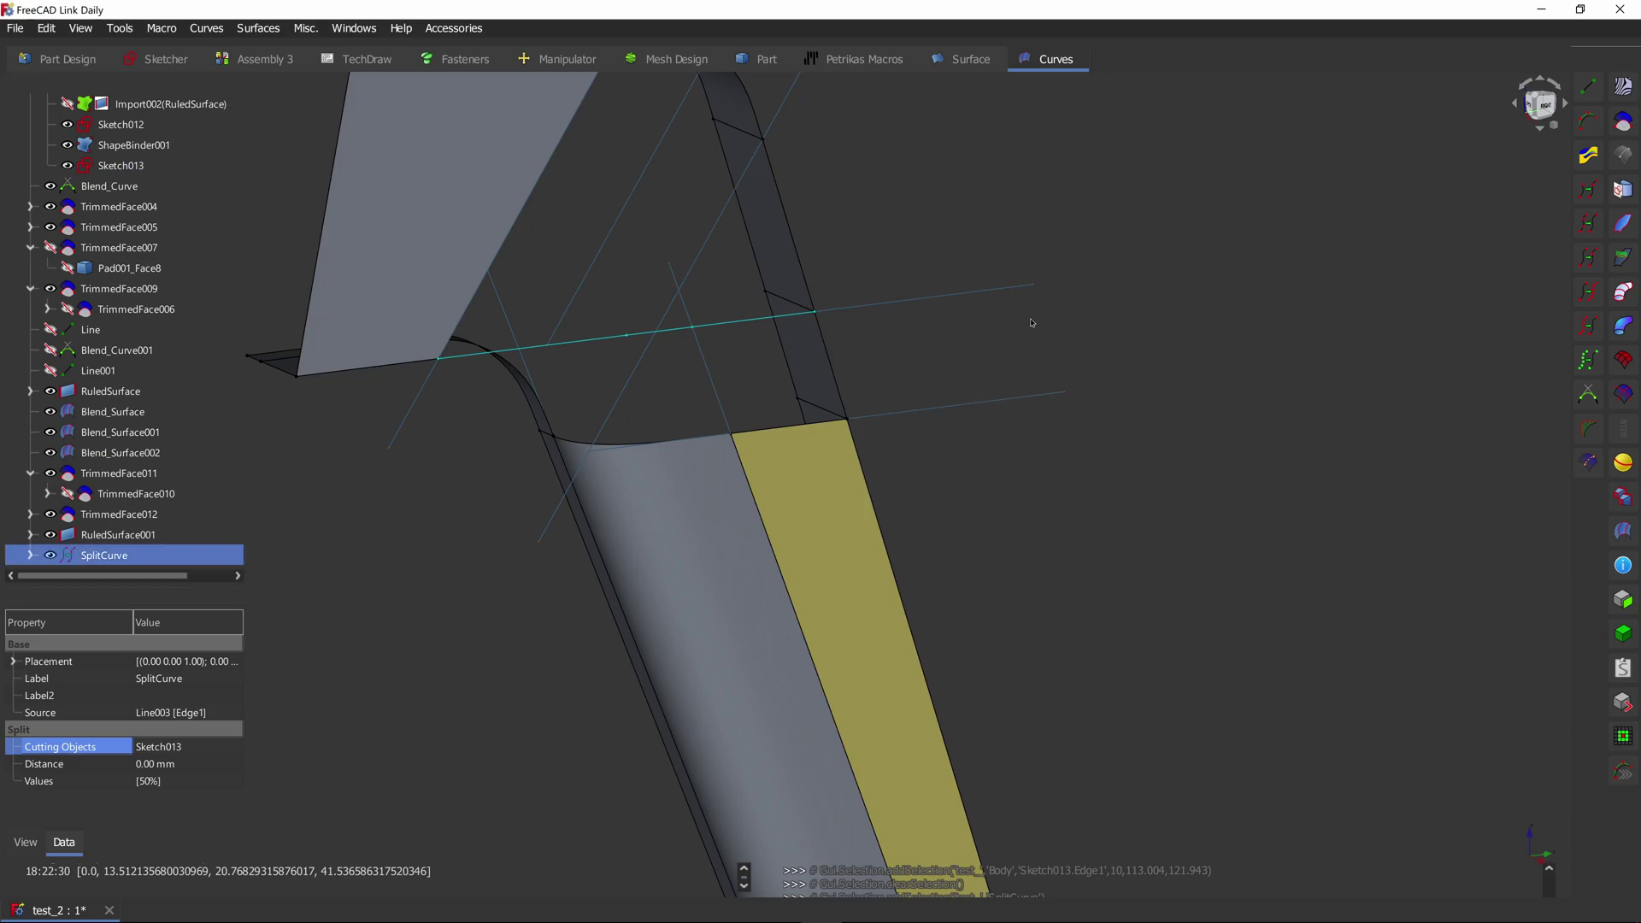
left_click(531, 346)
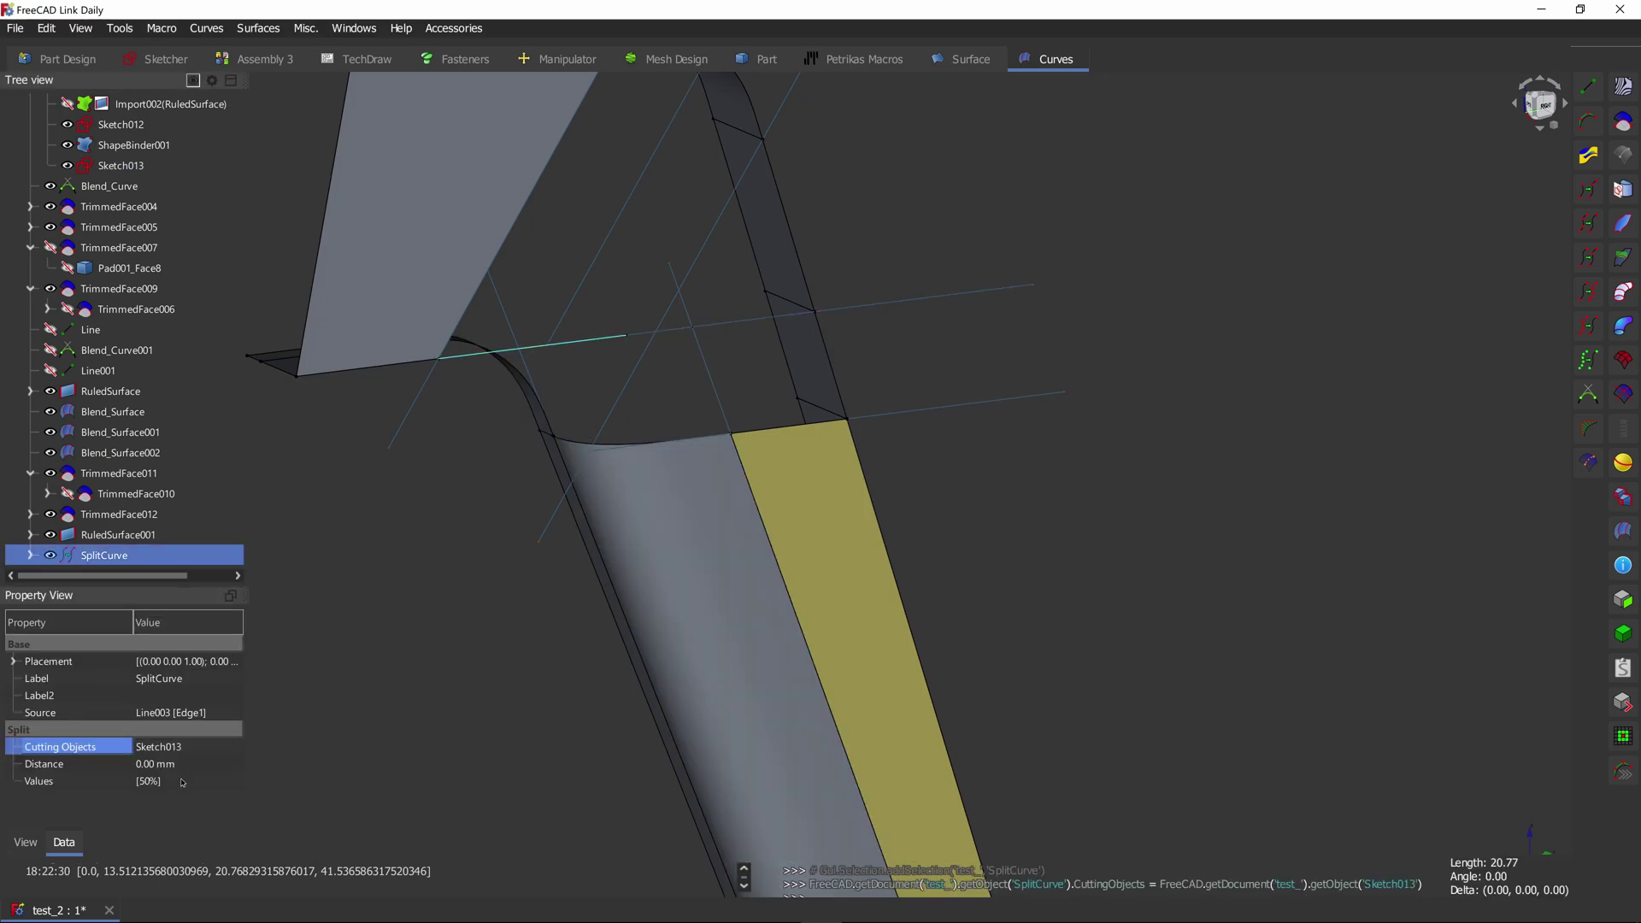
Step: Set the split curve's Values property to 100%
left_click(182, 782)
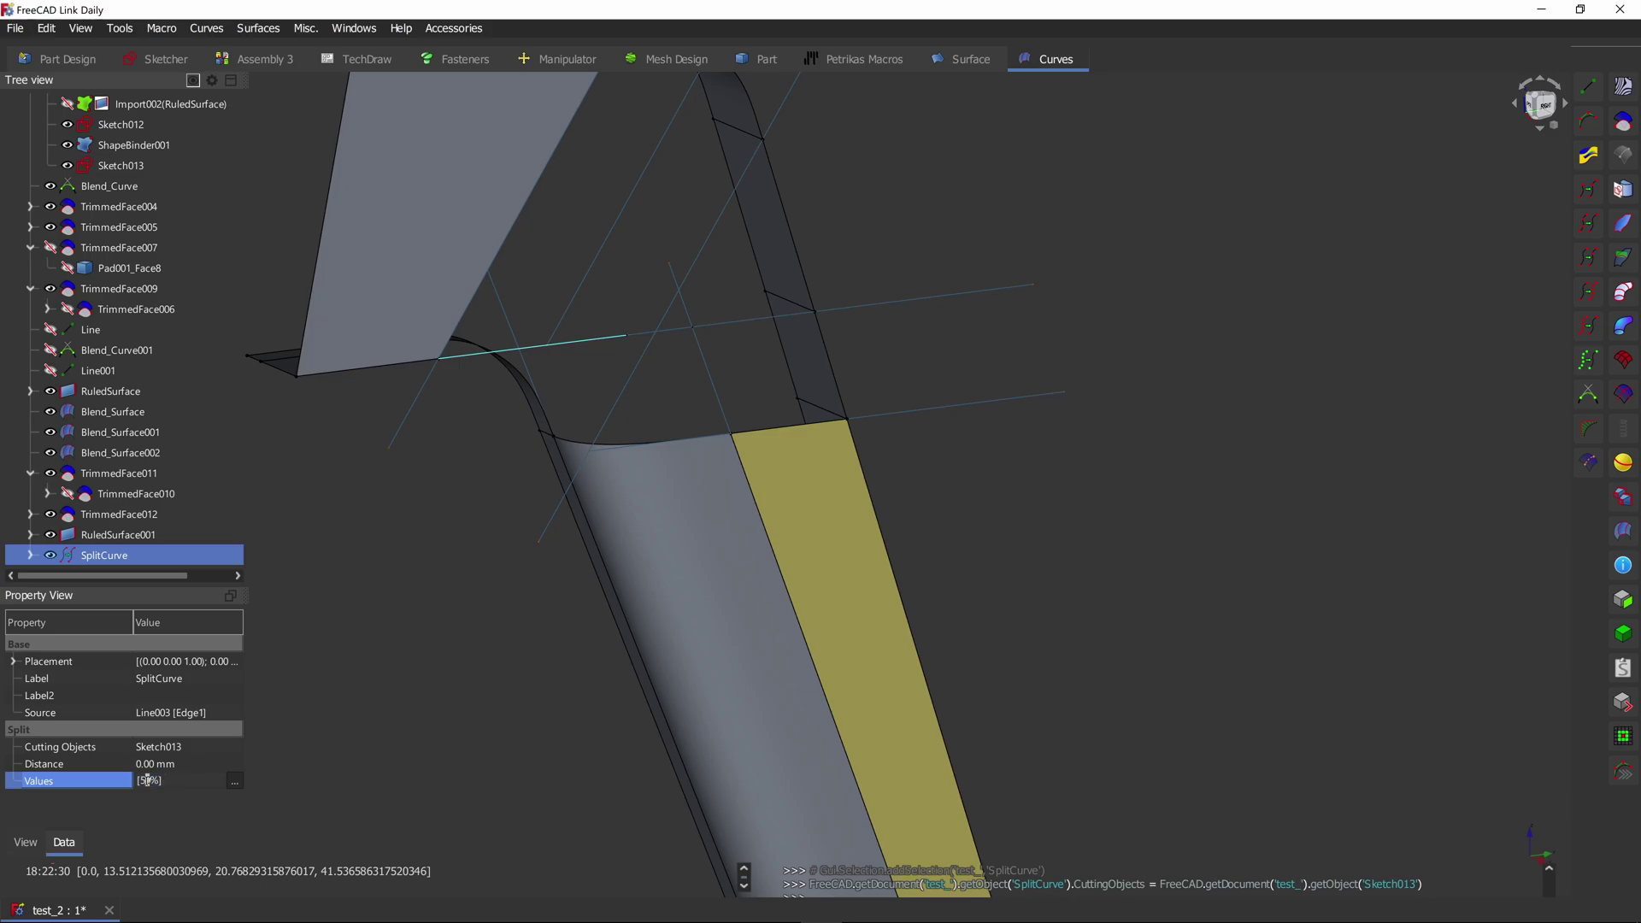
key("BackSpace")
type("100")
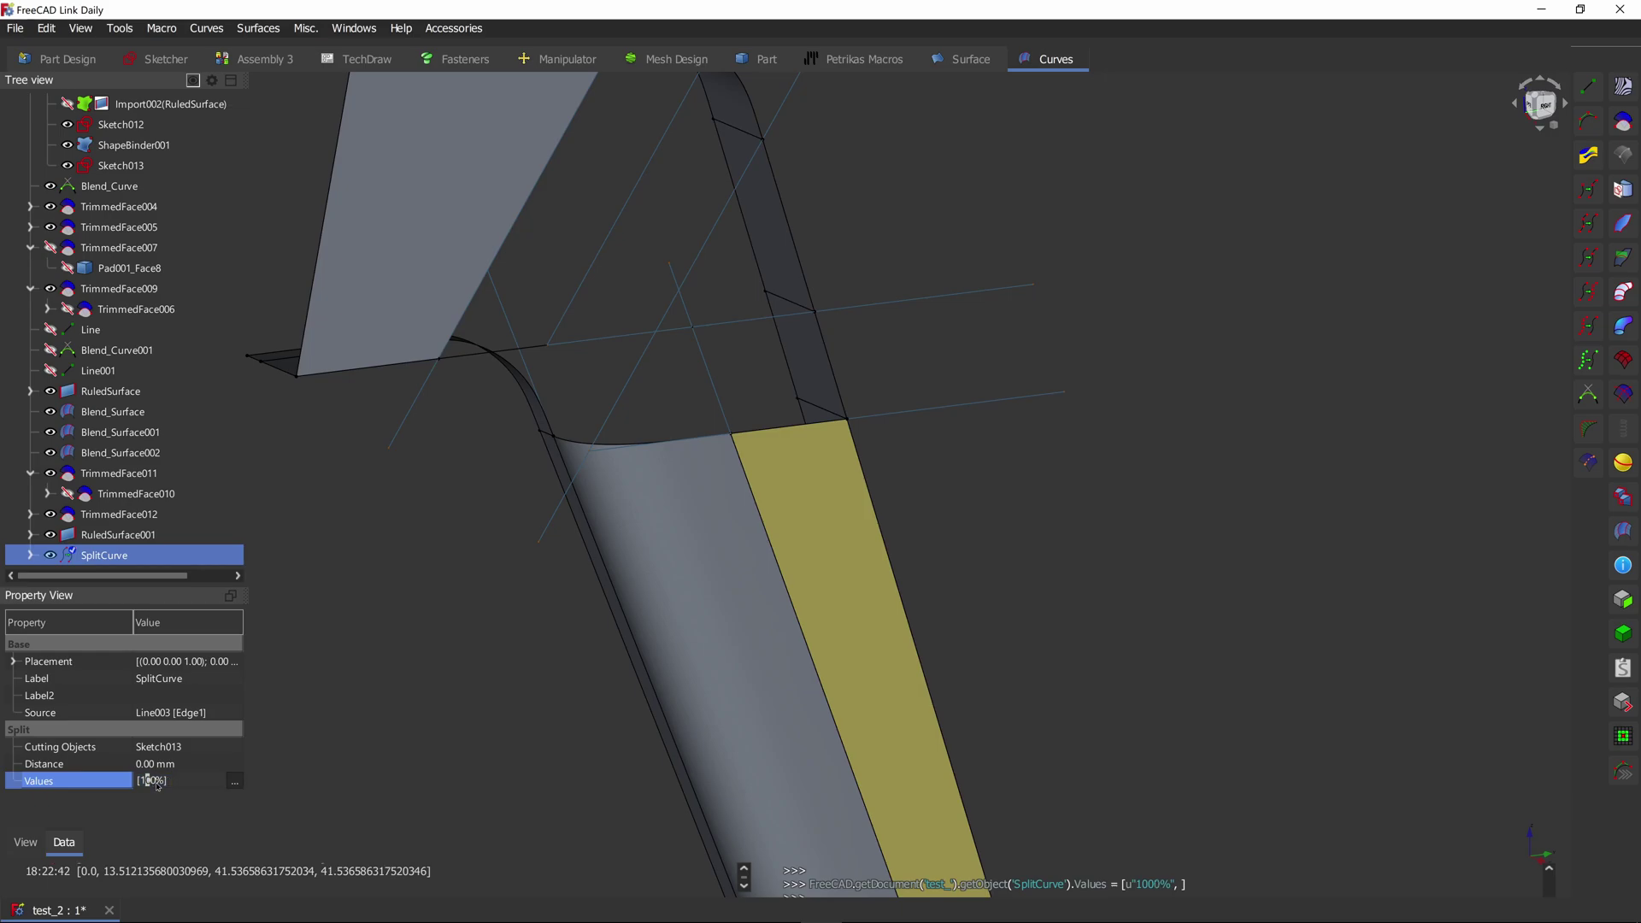
left_click(444, 521)
Step: Hide the sketch whose lines cross the split curve, and hide the Utilities body
left_click(559, 343)
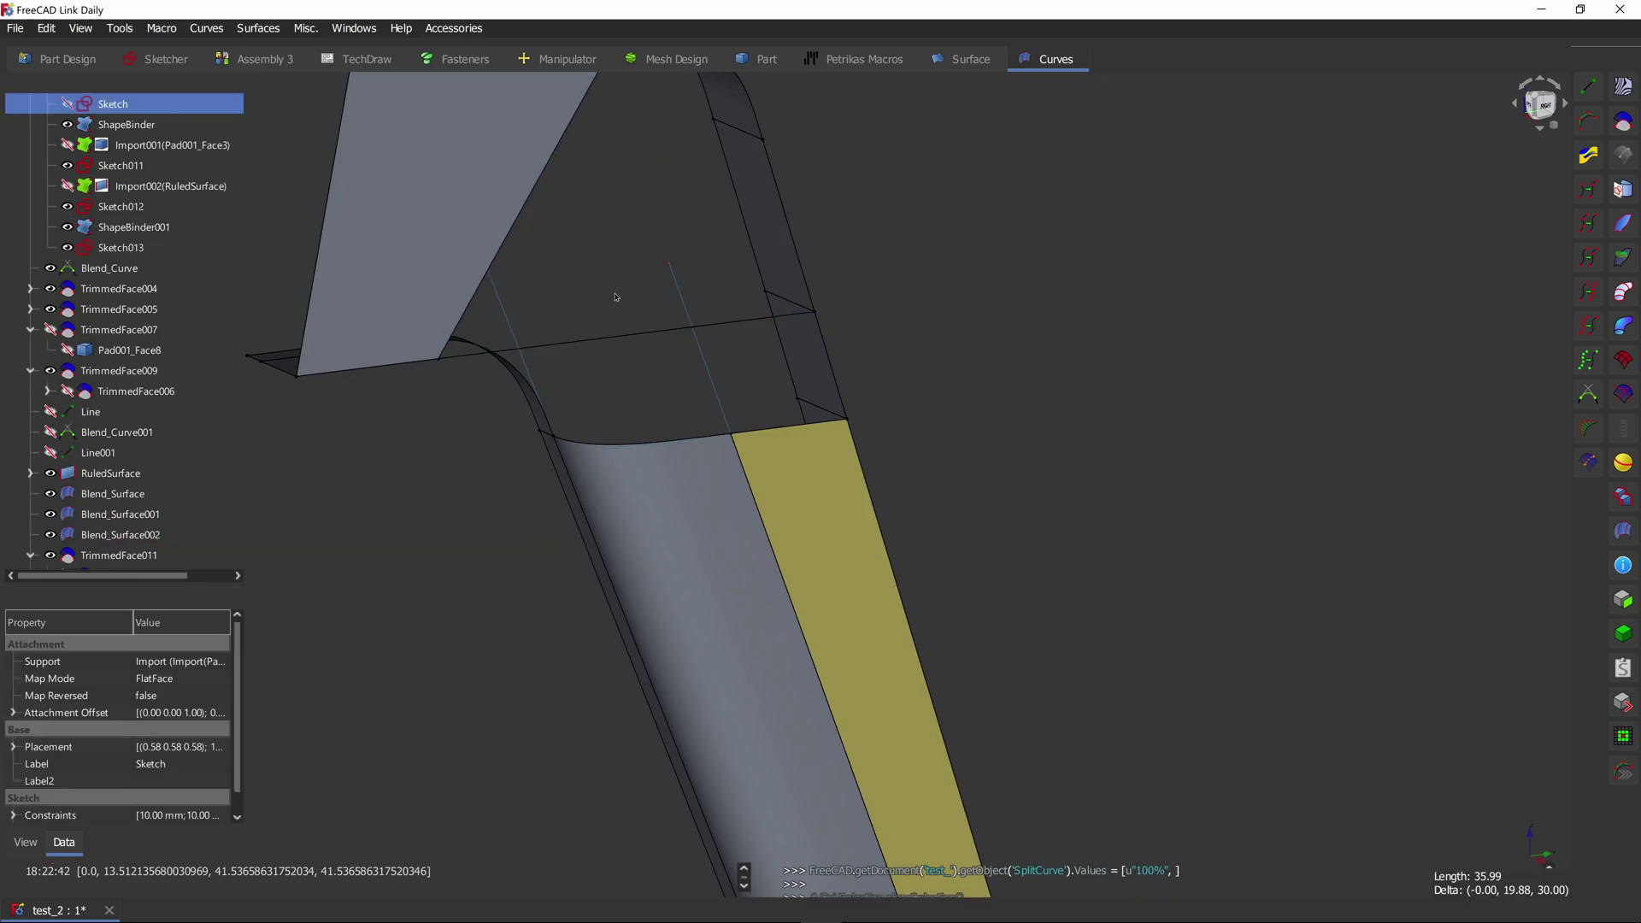
left_click(653, 297)
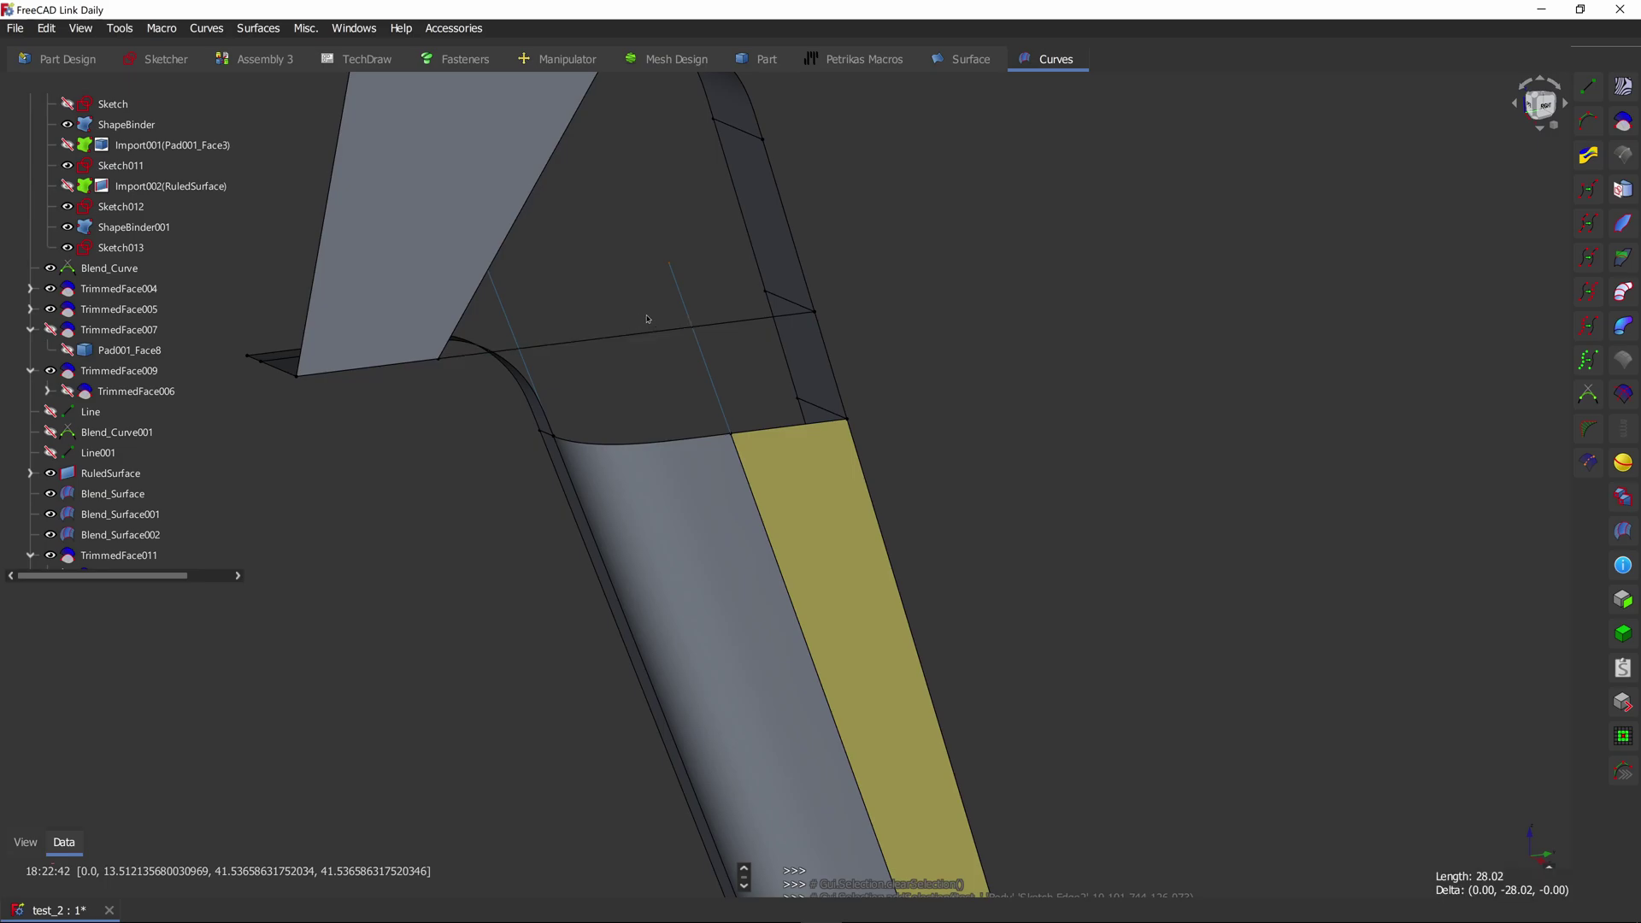
scroll(85, 226, "up", 3)
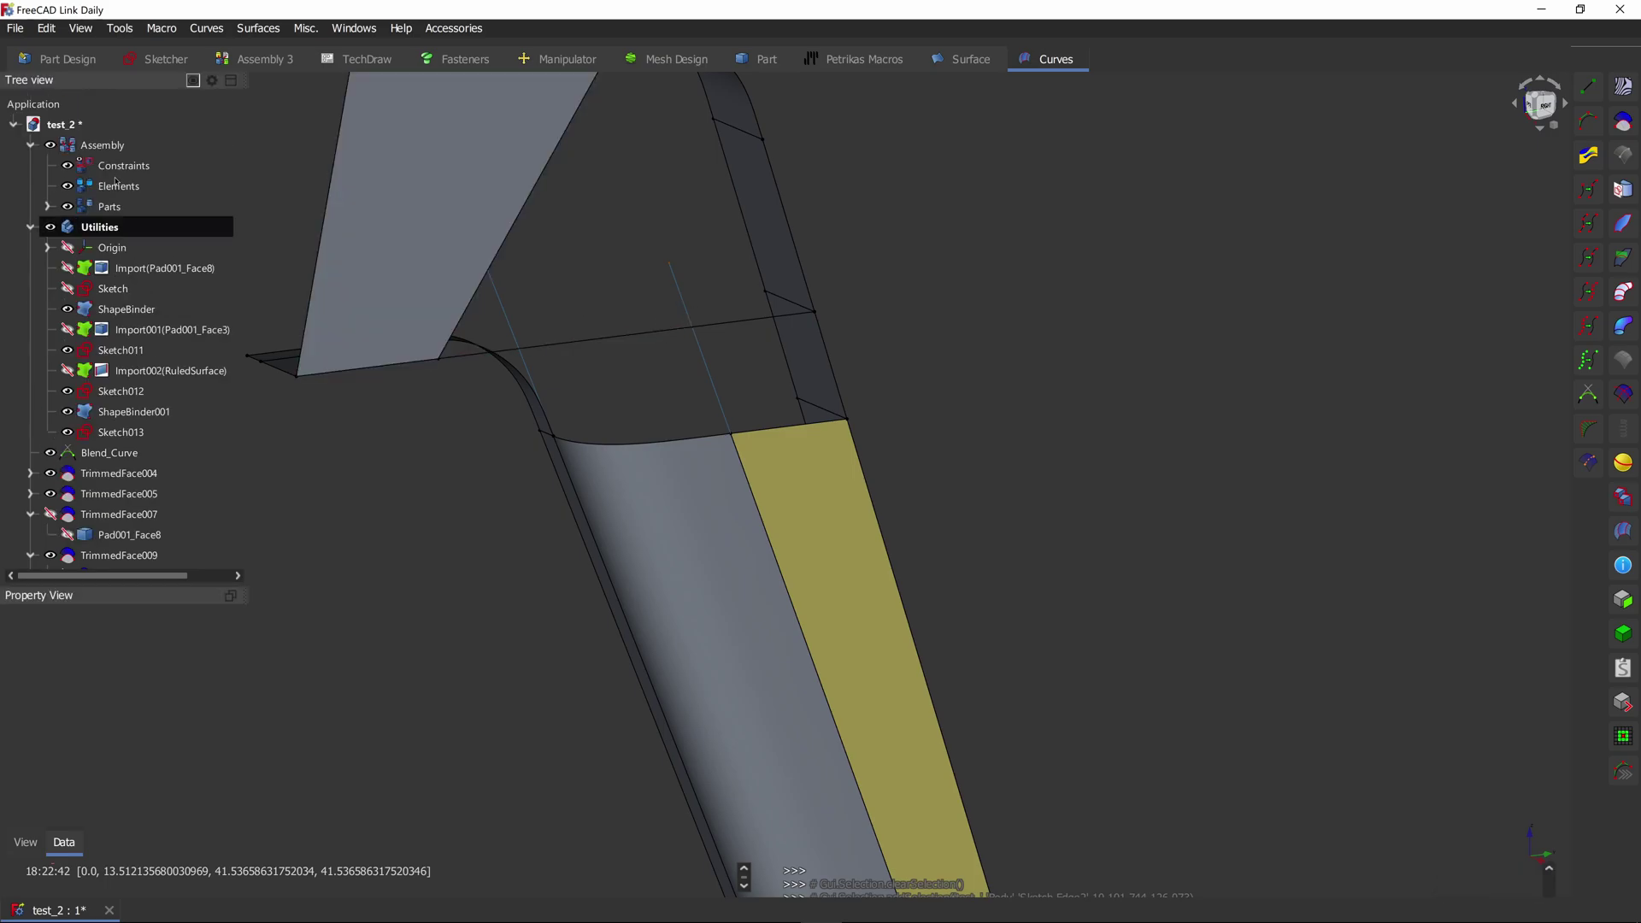
left_click(51, 227)
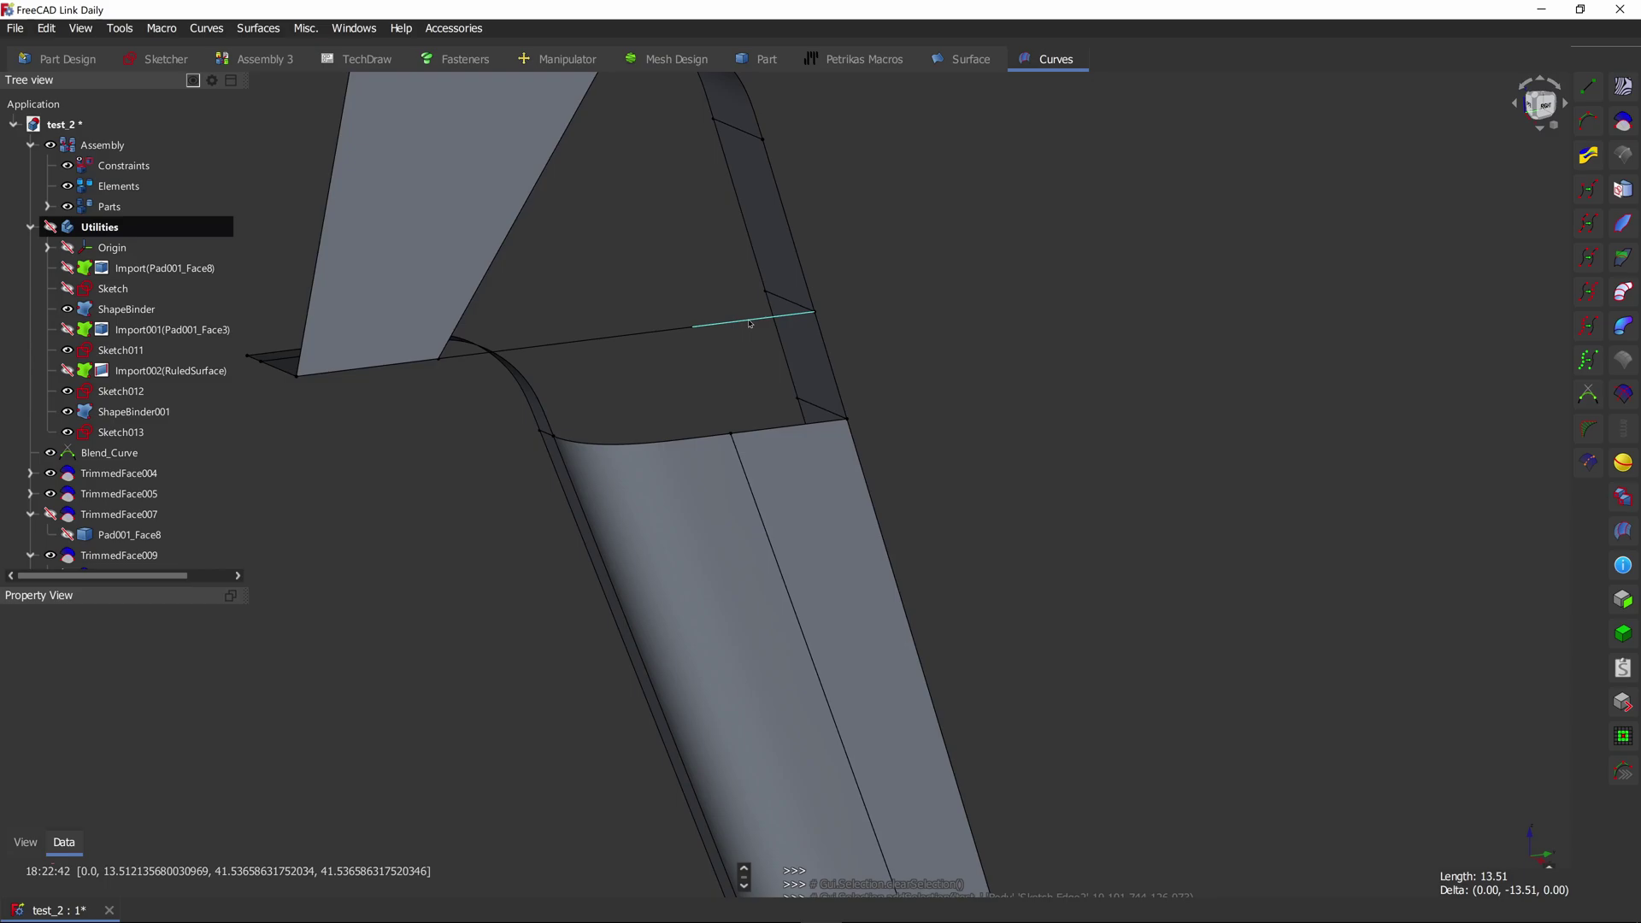
Step: Create a ruled surface between the outer segment of the split curve and the upper edge of the flat face below it
left_click(778, 430)
left_click(778, 430, "ctrl")
middle_click_drag(1069, 359, 988, 351)
left_click(758, 59)
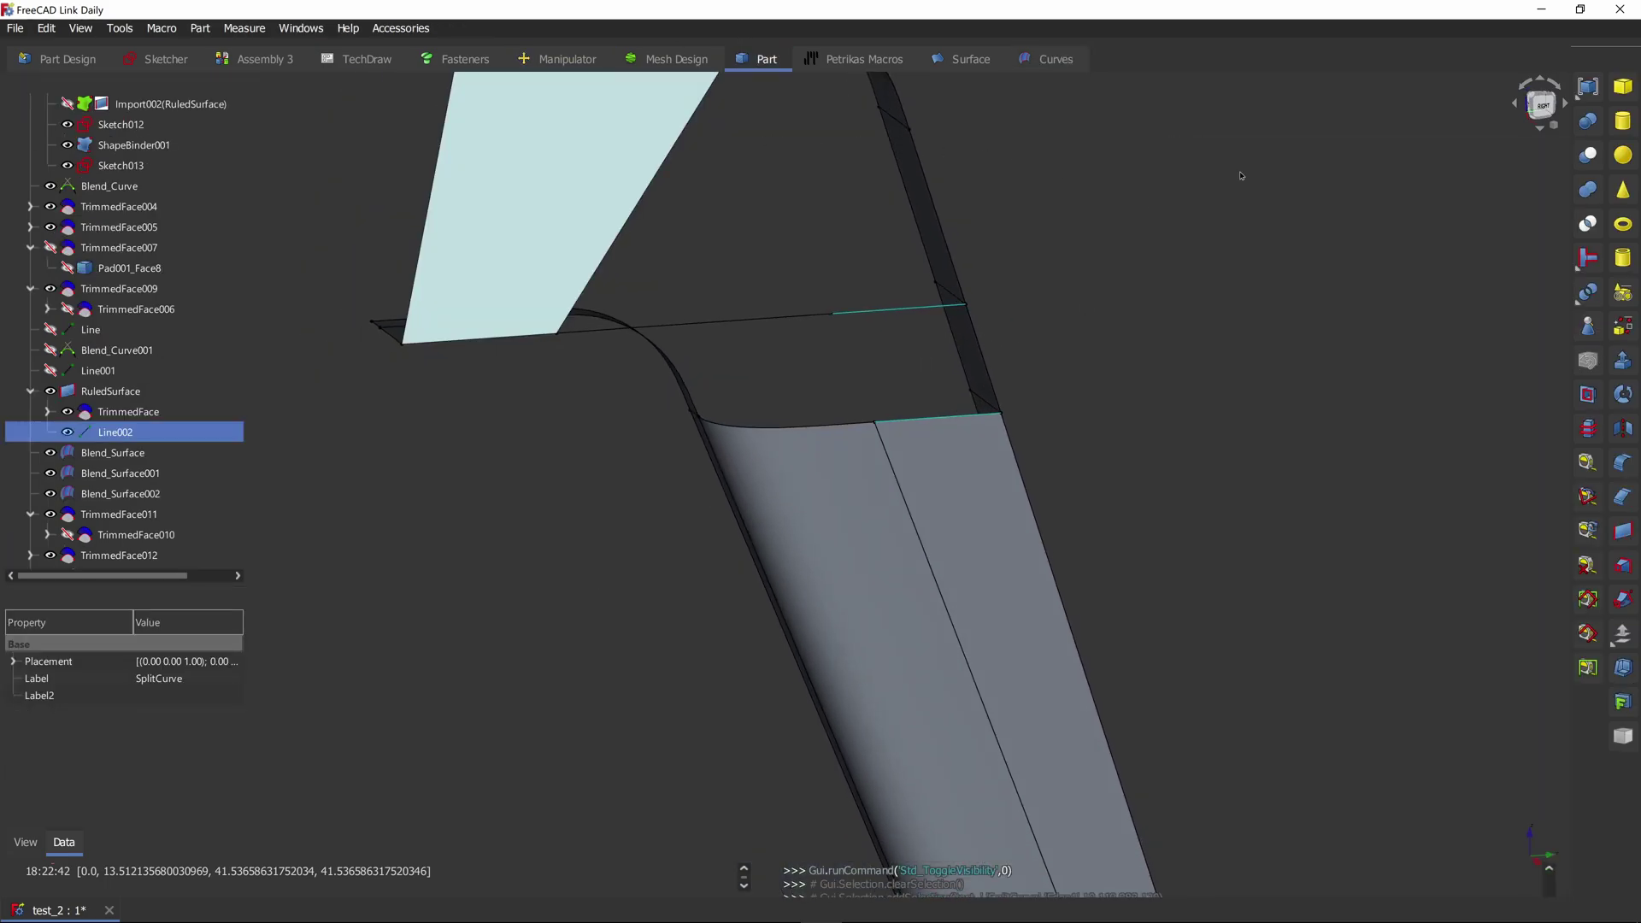
left_click(1623, 536)
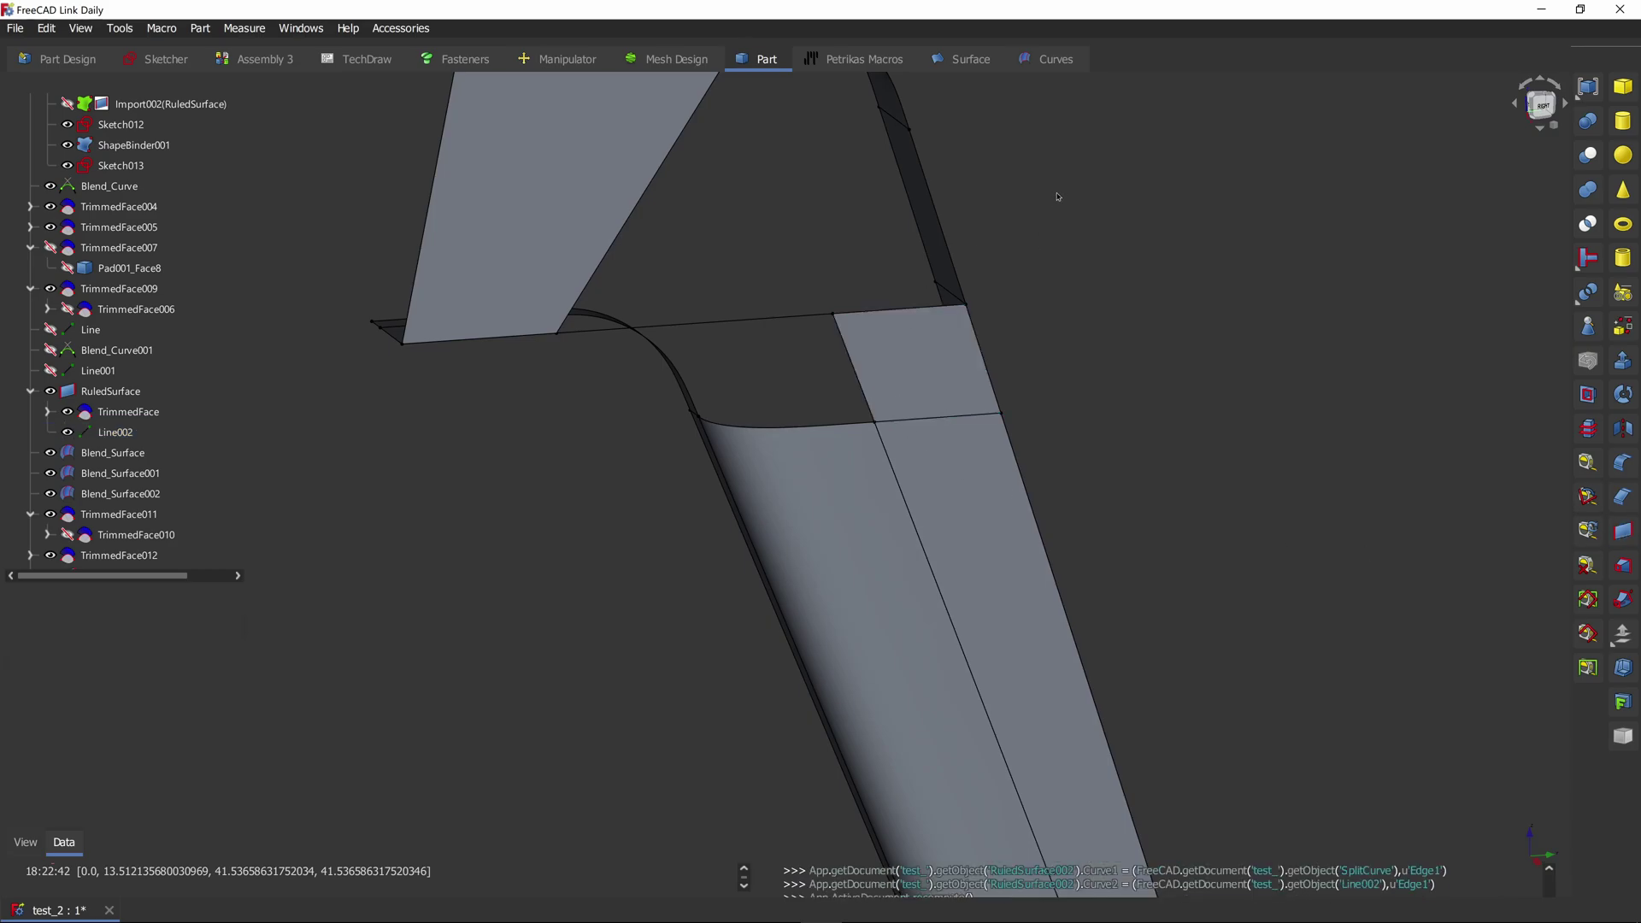
Step: Create a Filling surface bounded by the split curve, the new ruled surface's side edge, both blend surface edges and the short RuledSurface001 edge
middle_click_drag(1059, 194, 1175, 410)
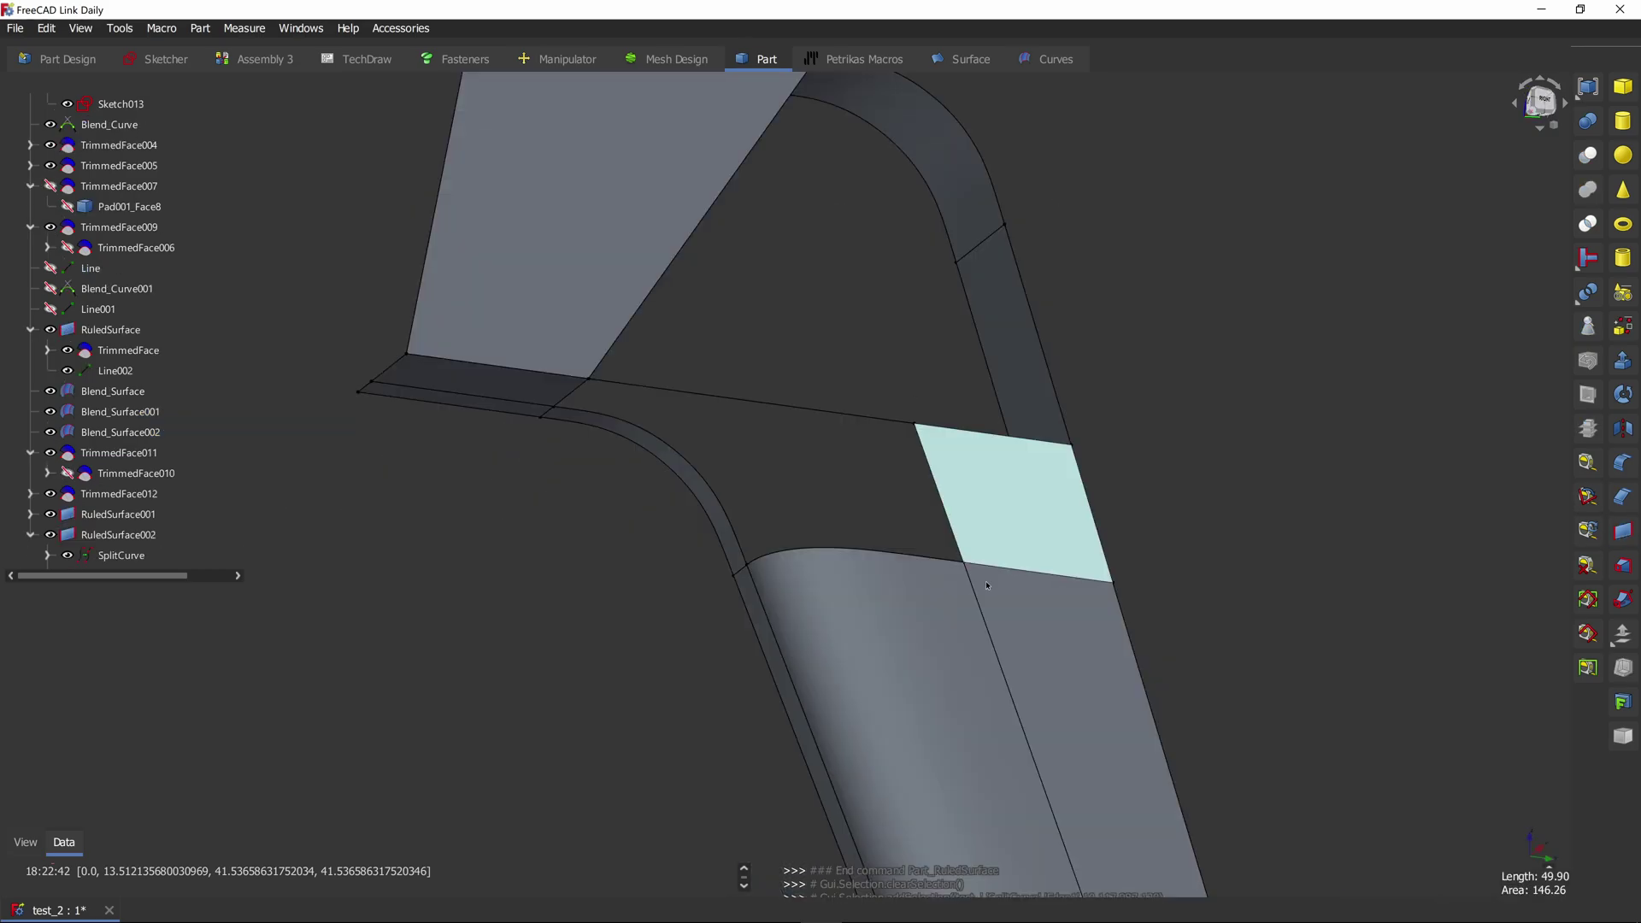
left_click(971, 59)
left_click(1623, 86)
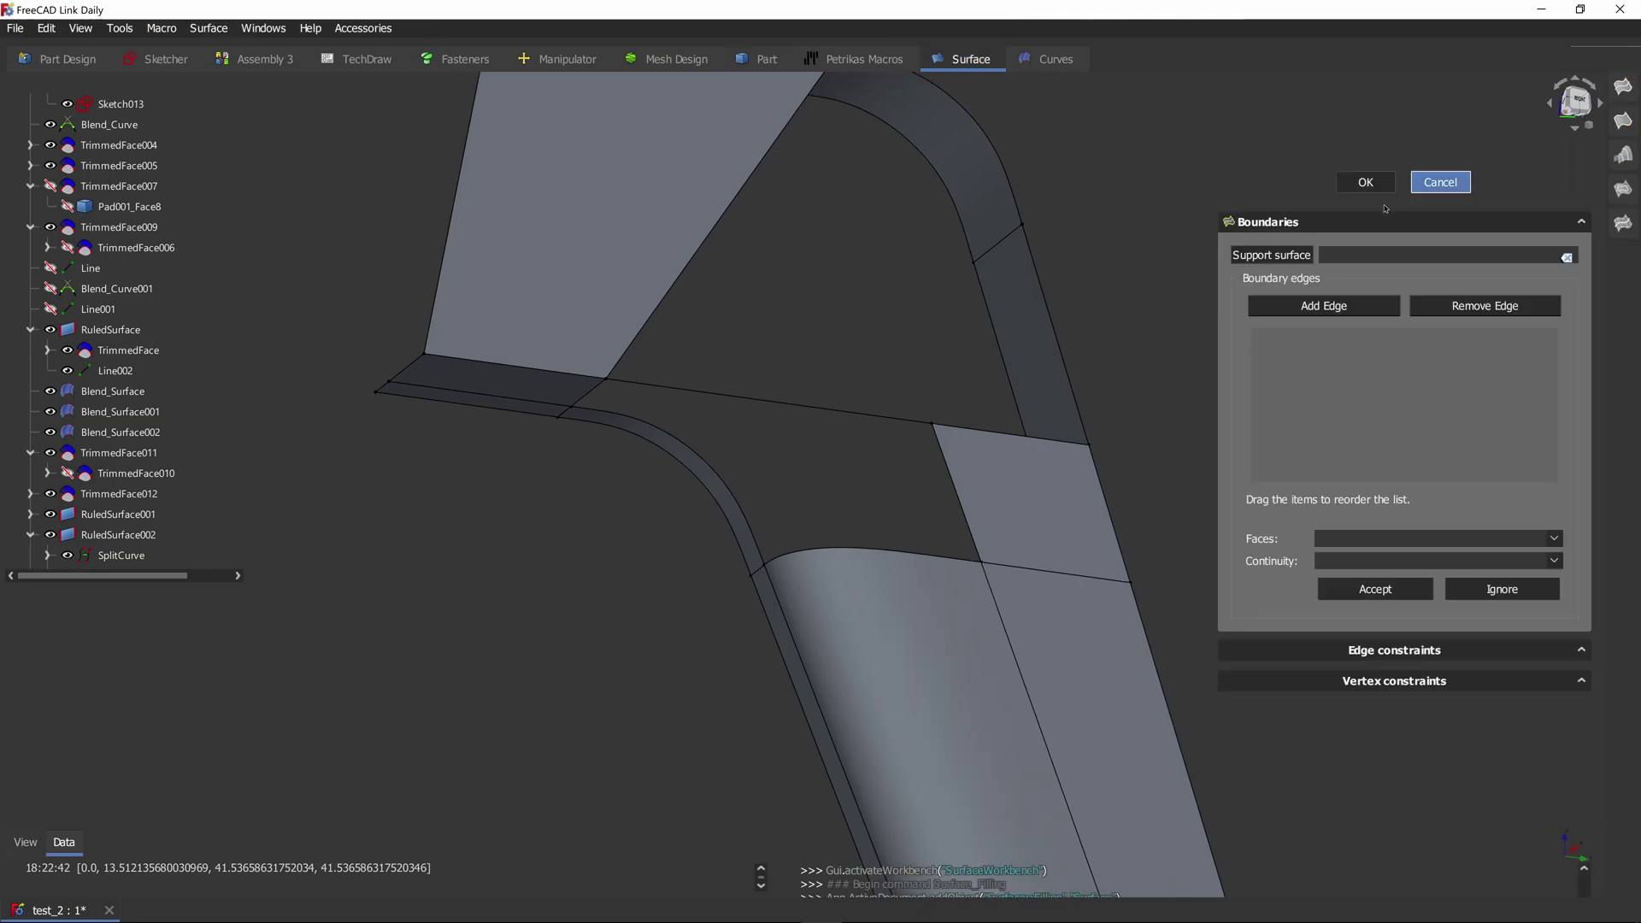
left_click(898, 423)
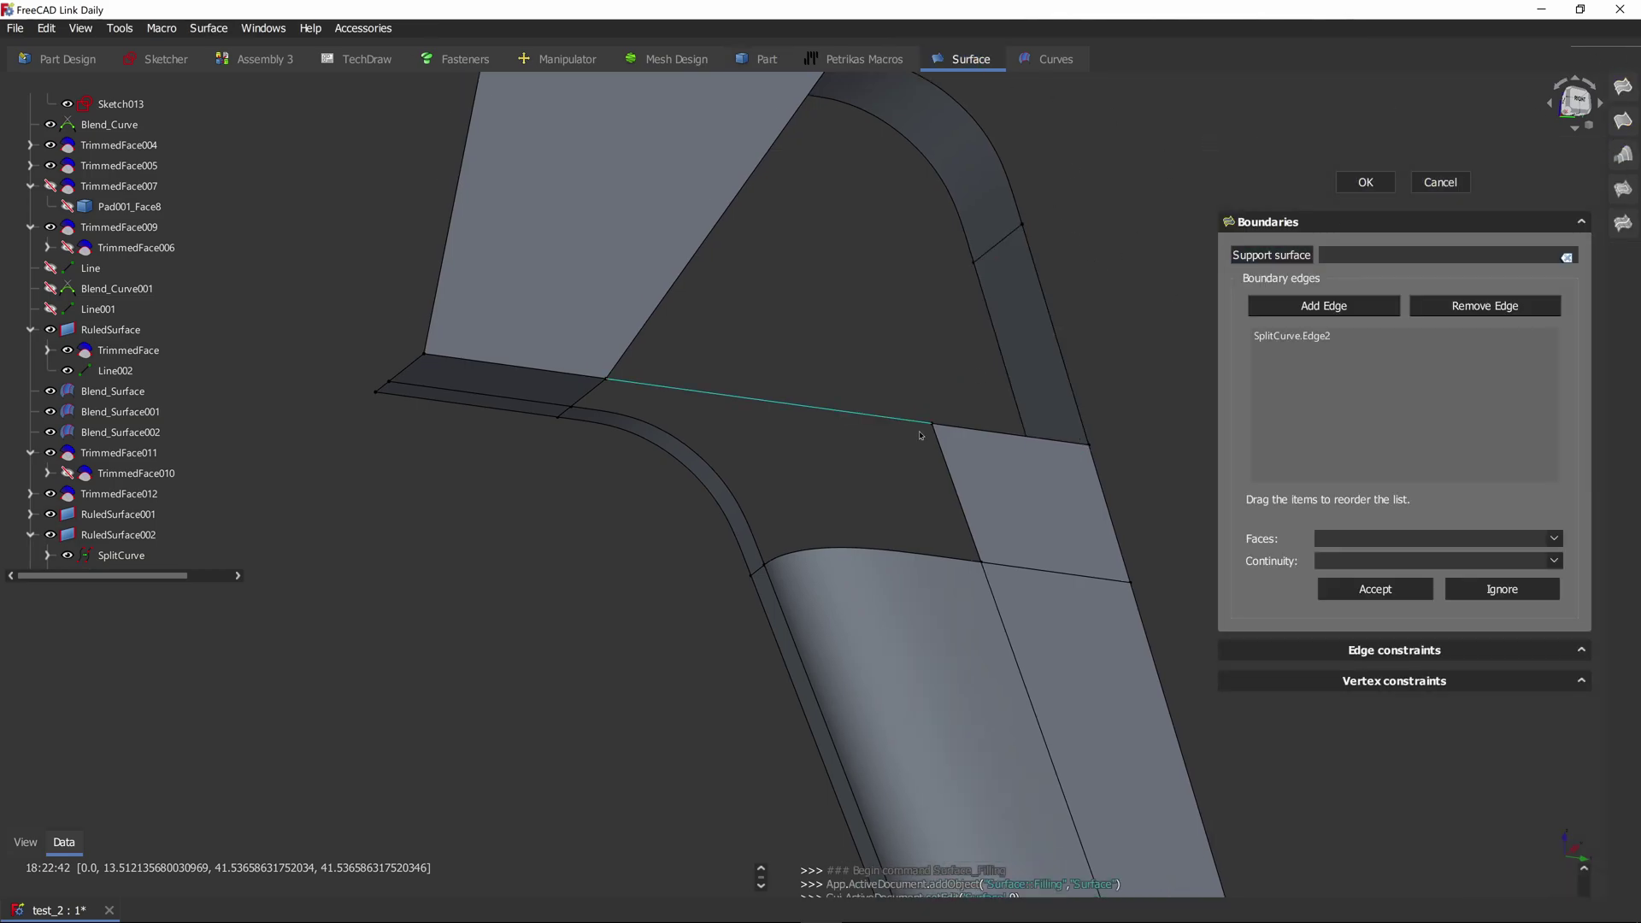
left_click(950, 471)
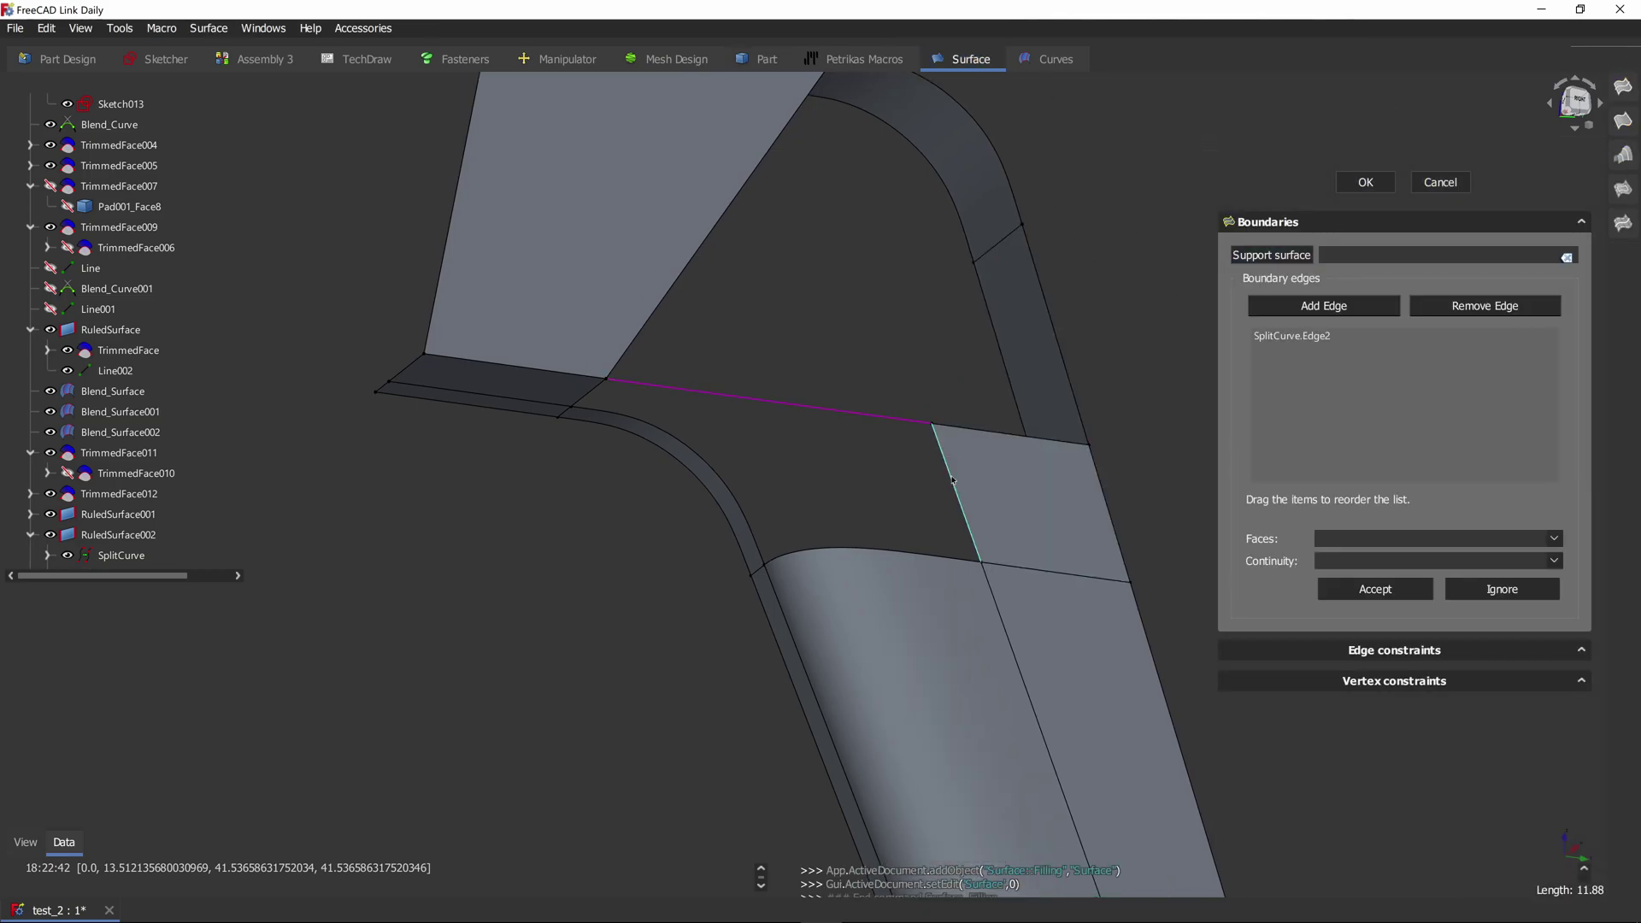
left_click(821, 553)
left_click(737, 502)
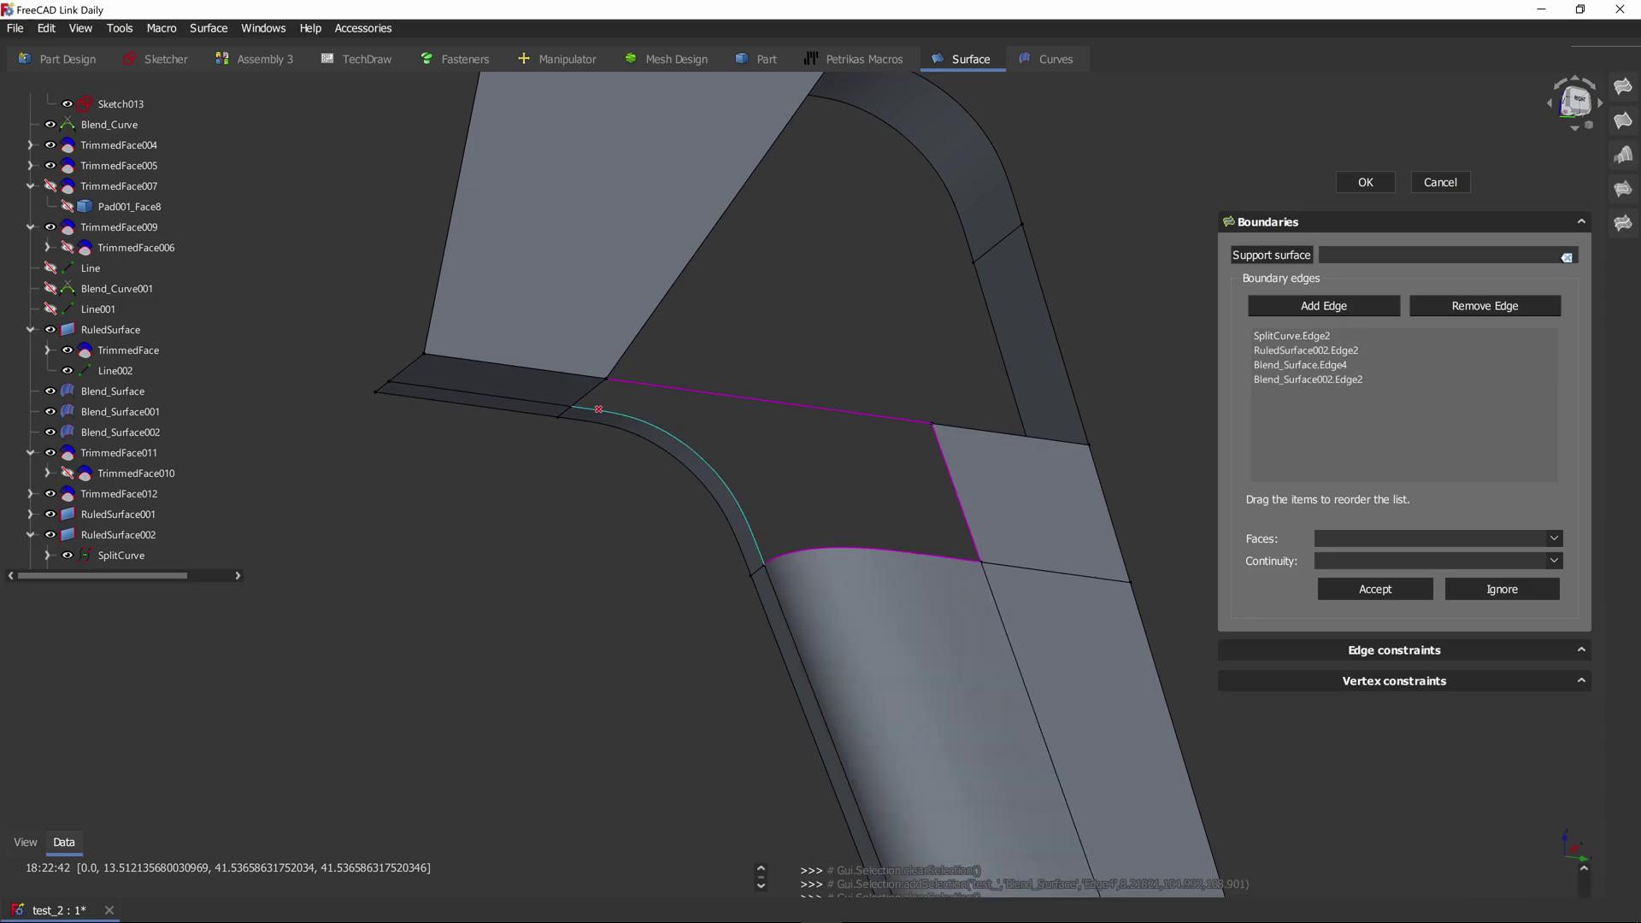
left_click(595, 391)
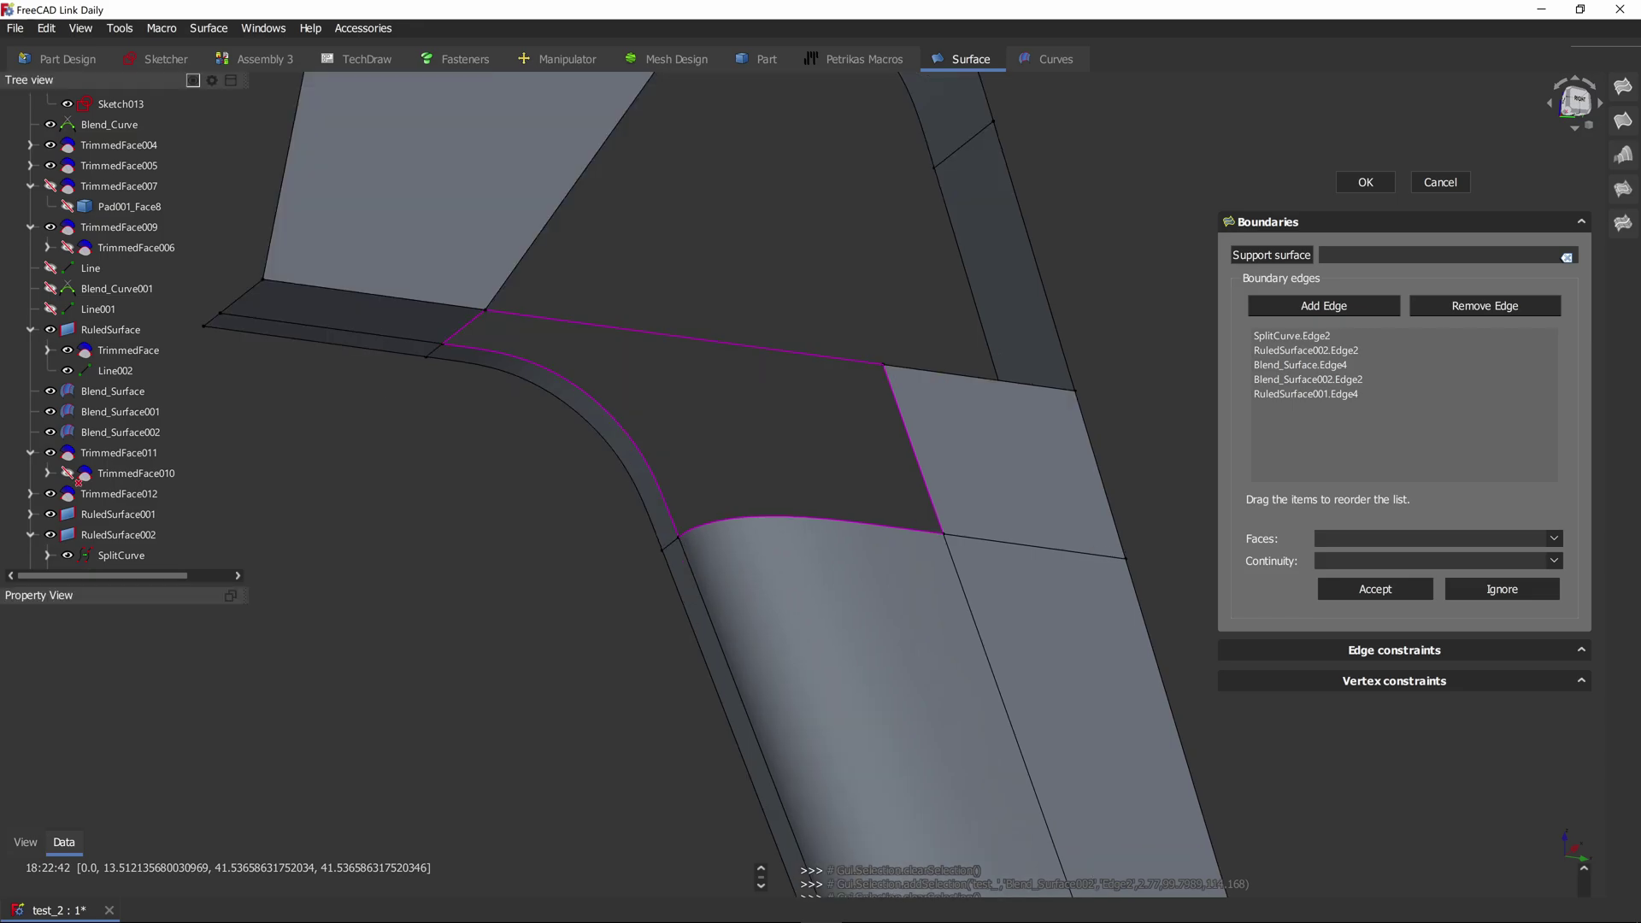
key("Escape")
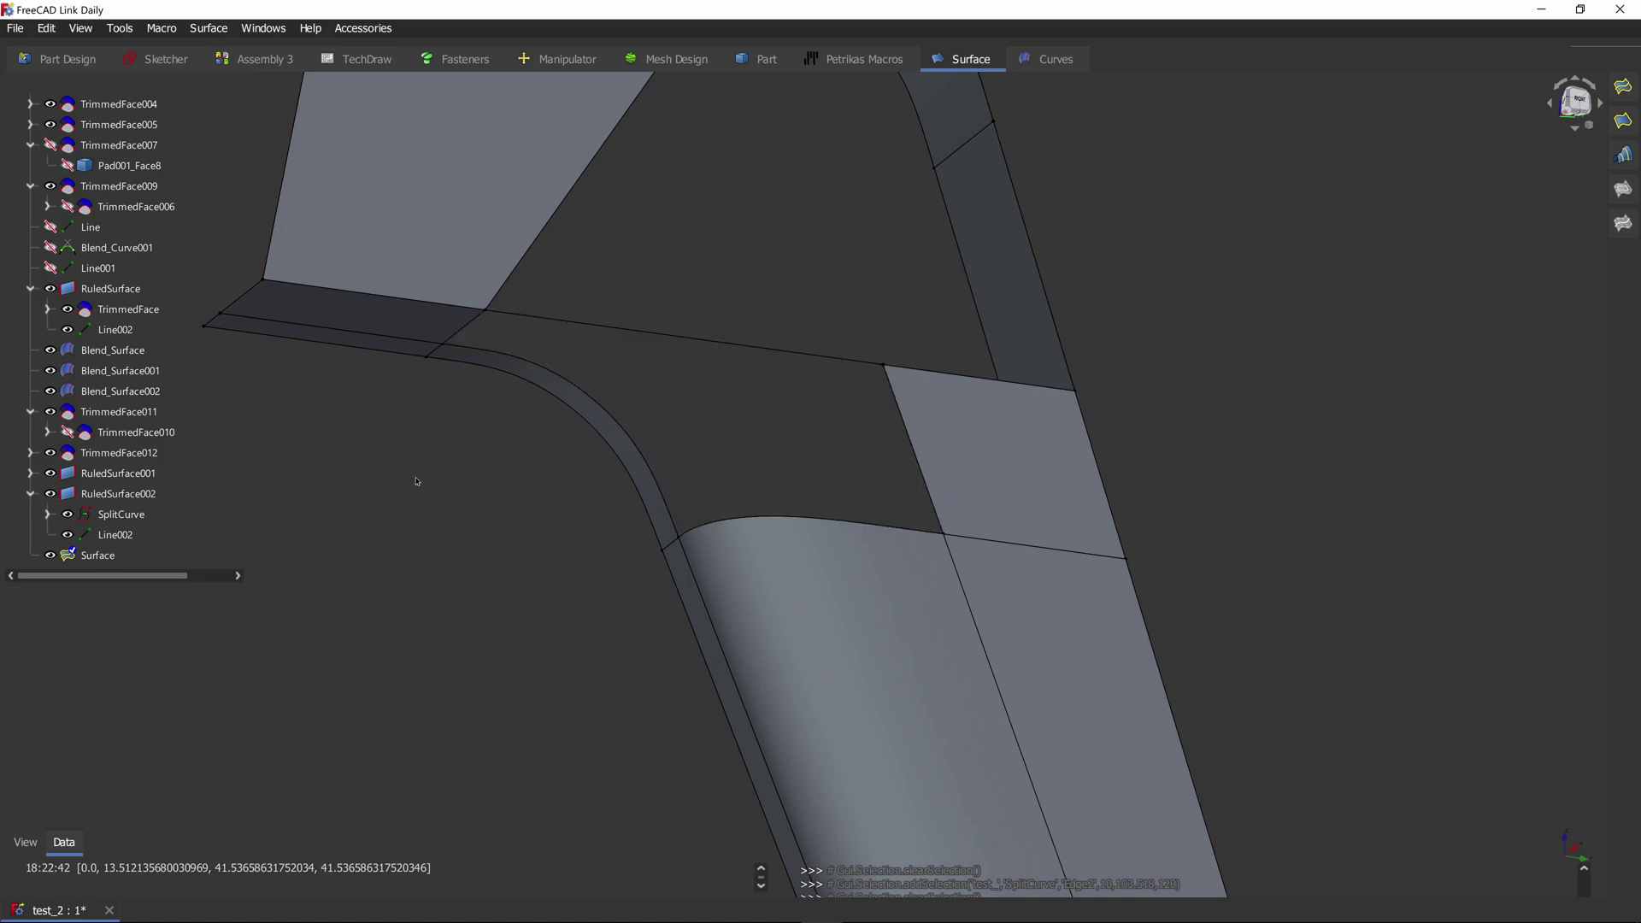
Step: Save the document, close it and reopen it from the recent files
key("ctrl+s")
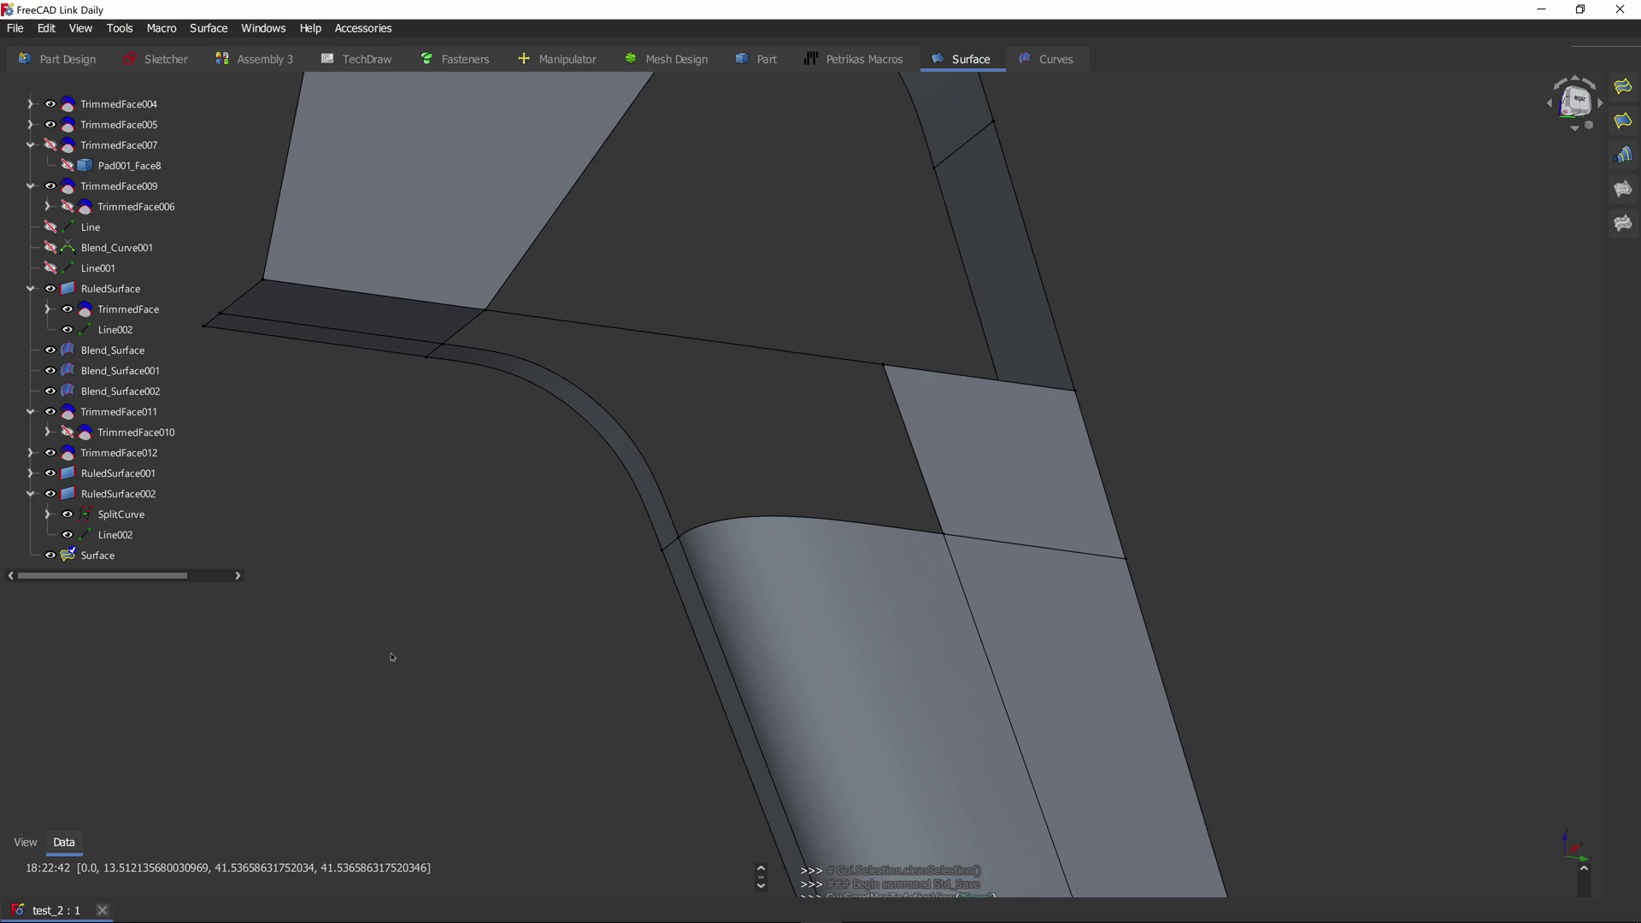
left_click(102, 911)
left_click(15, 28)
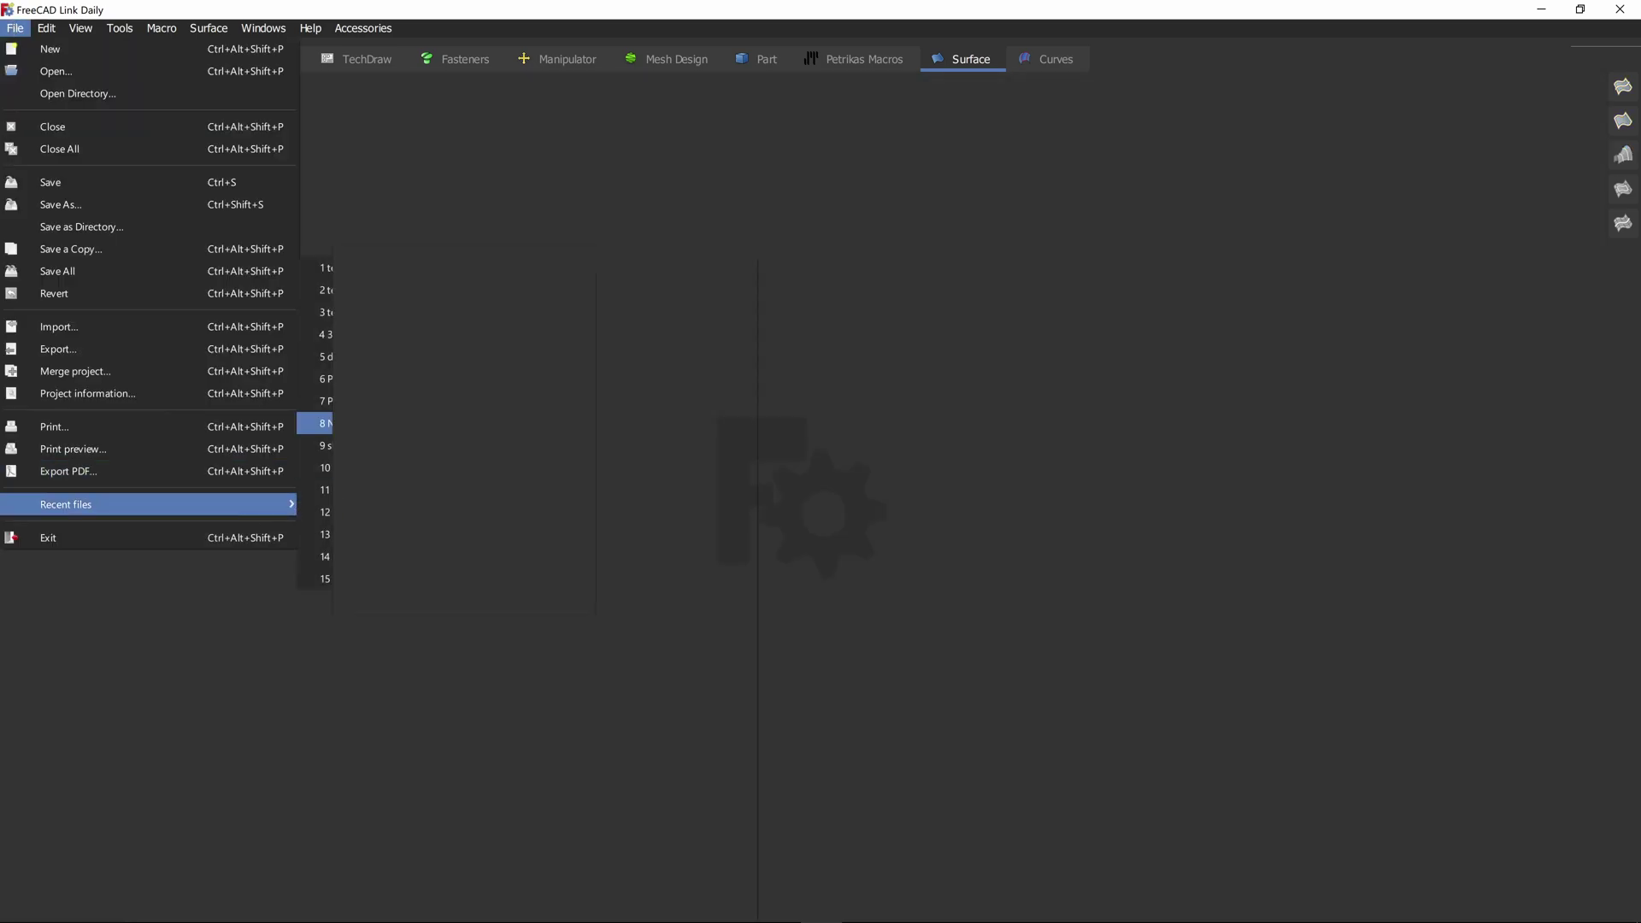
left_click(401, 290)
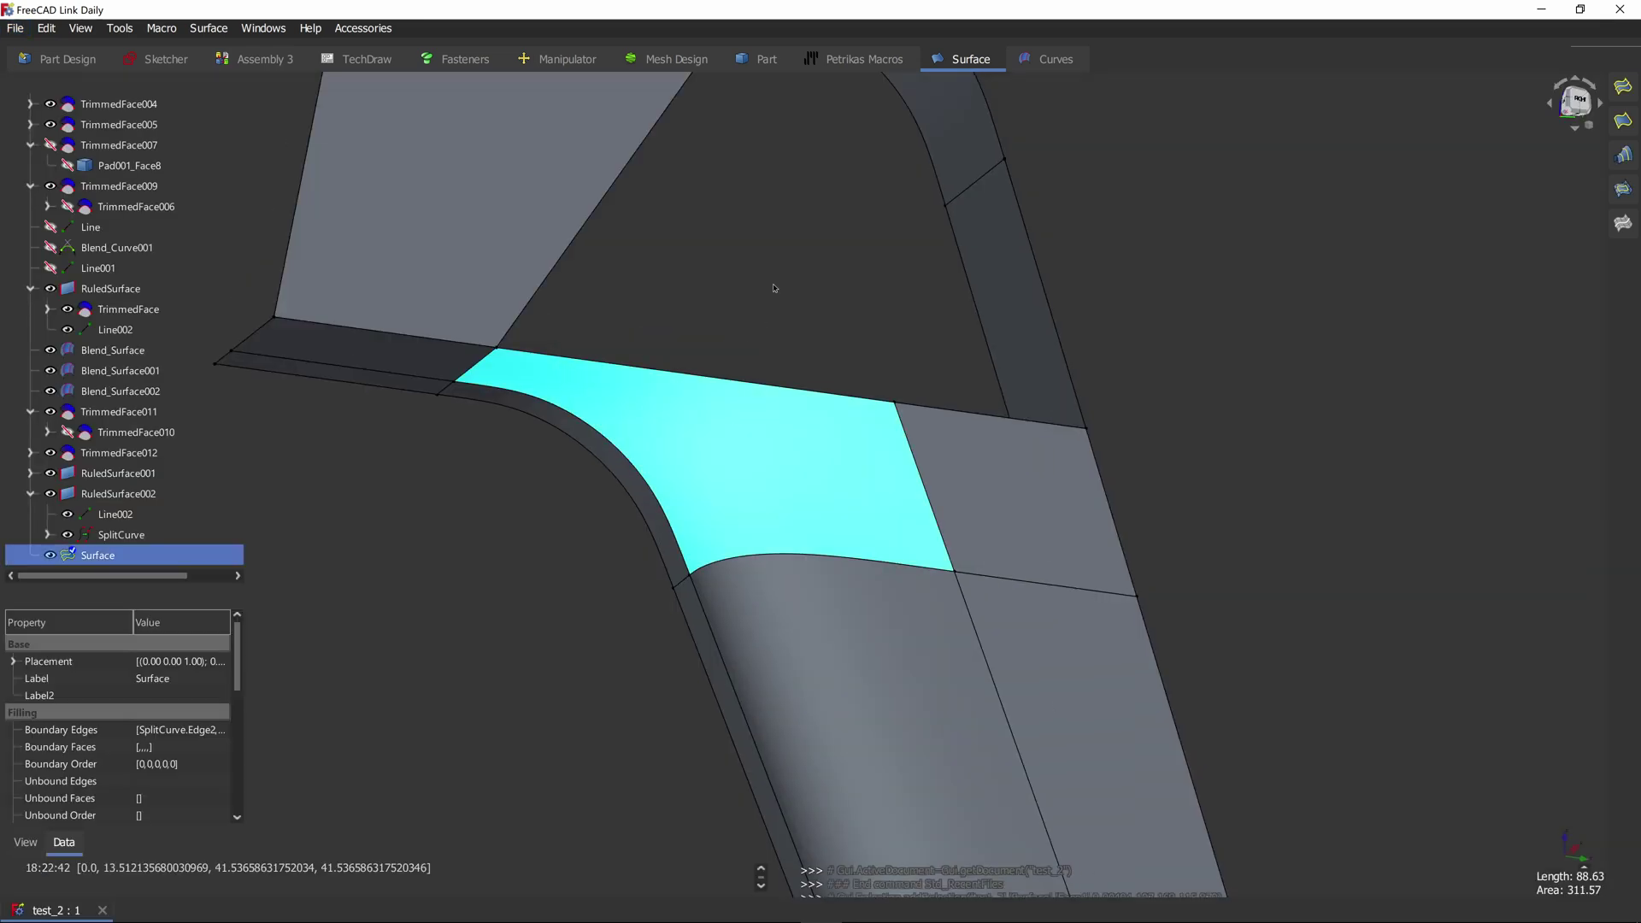
Step: Edit the filling surface and give its RuledSurface002 boundary edge Face1 as support with G1 continuity
left_click(774, 288)
left_click(813, 464)
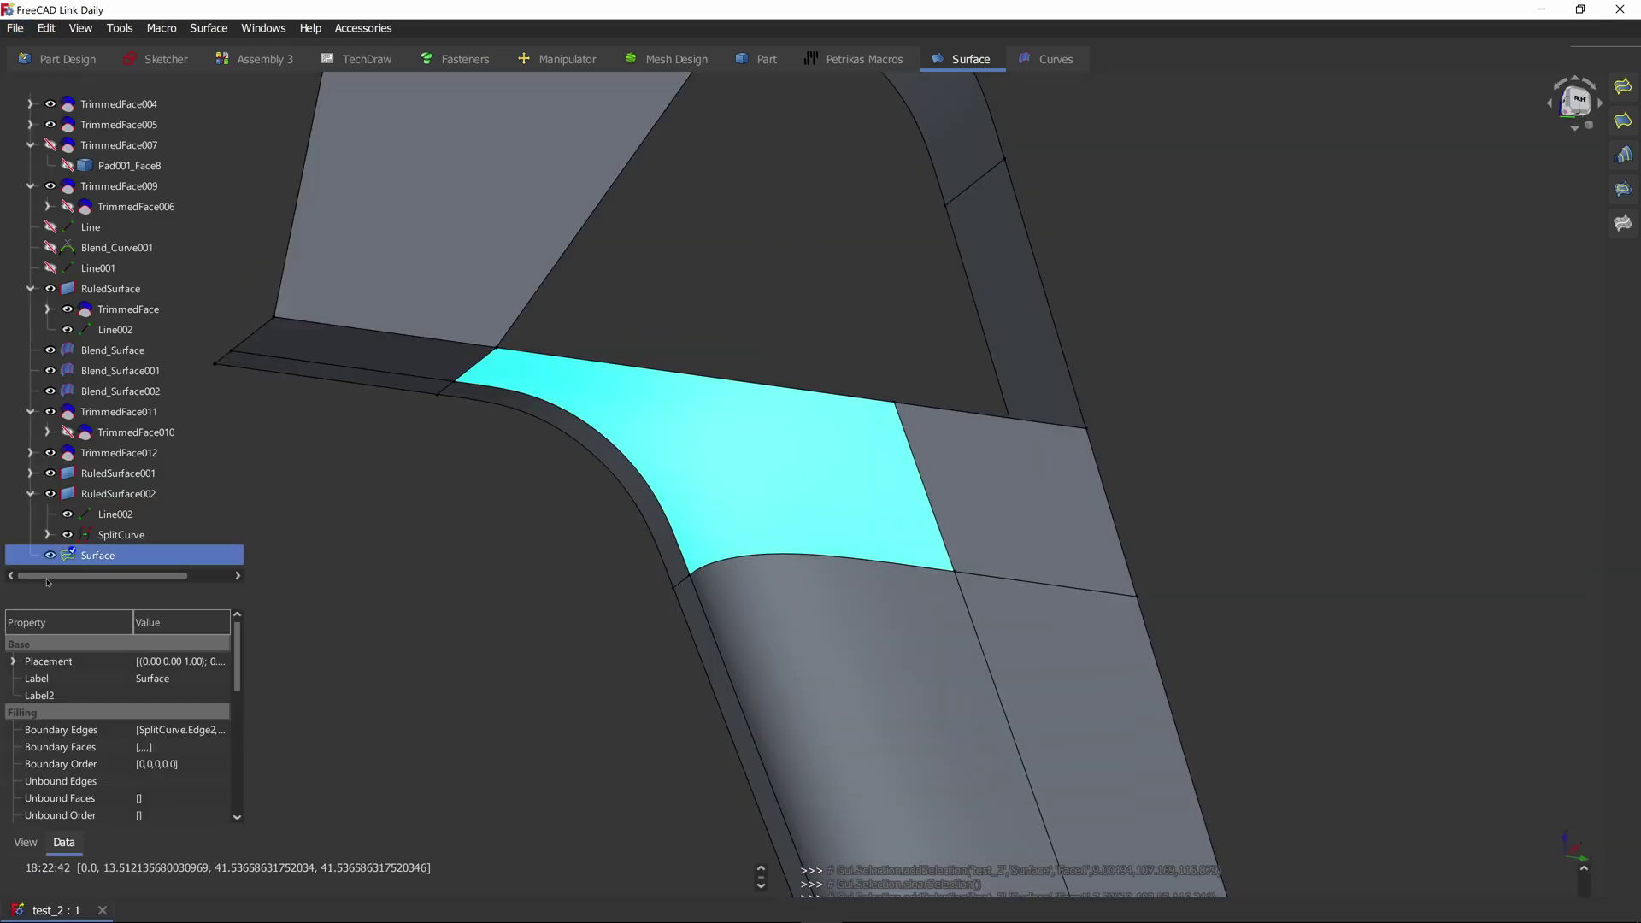
double_click(98, 555)
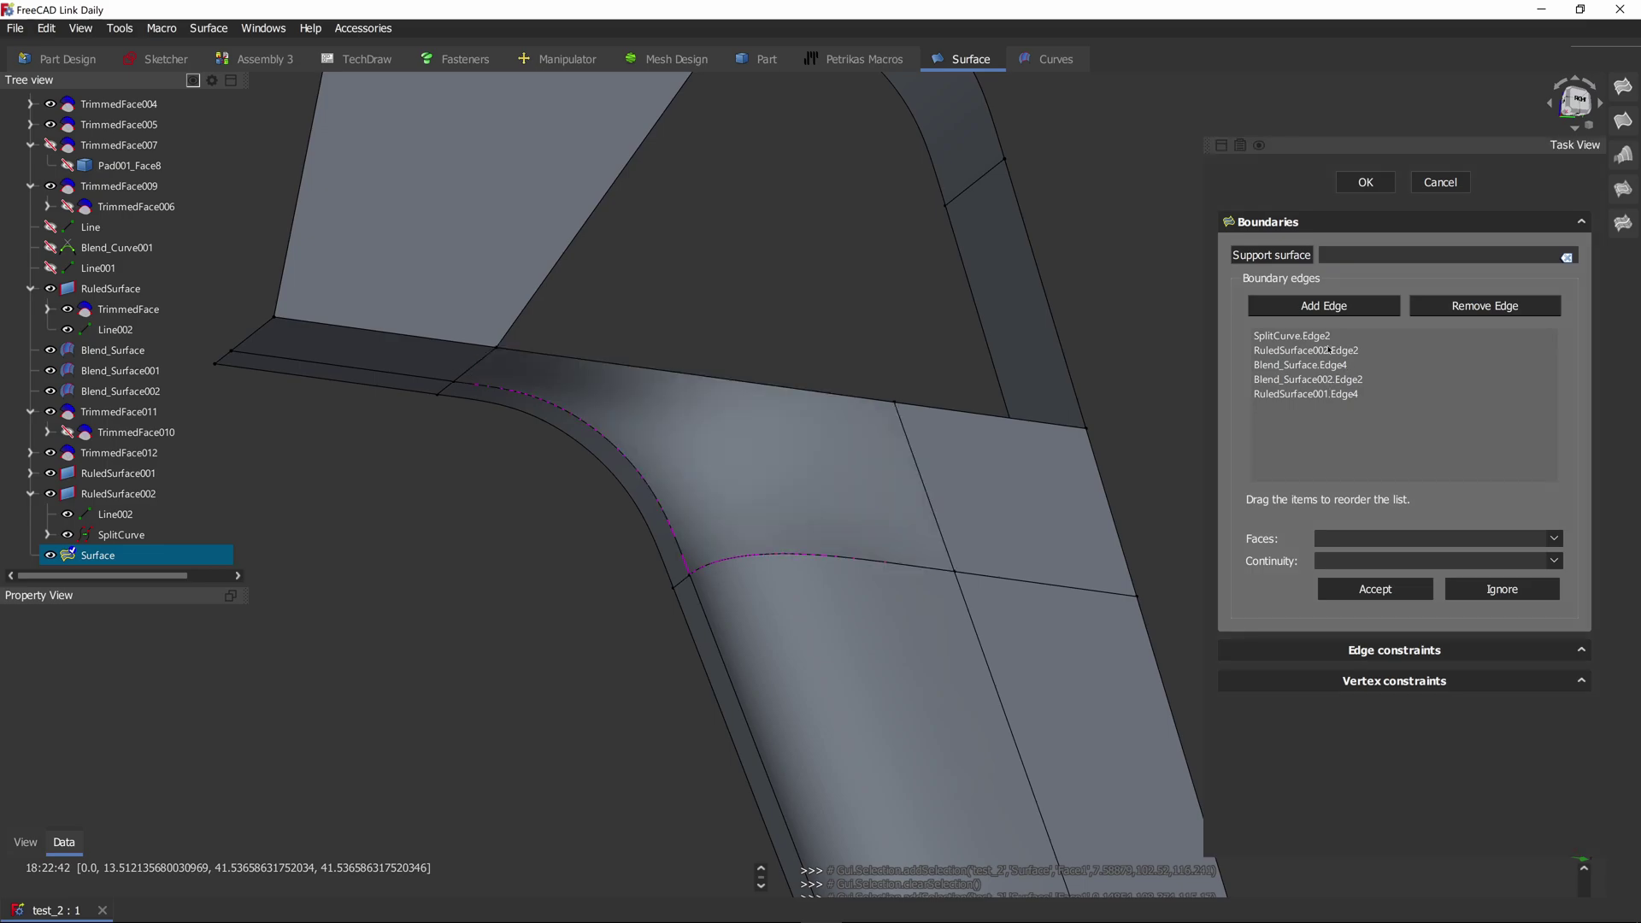
left_click(1326, 336)
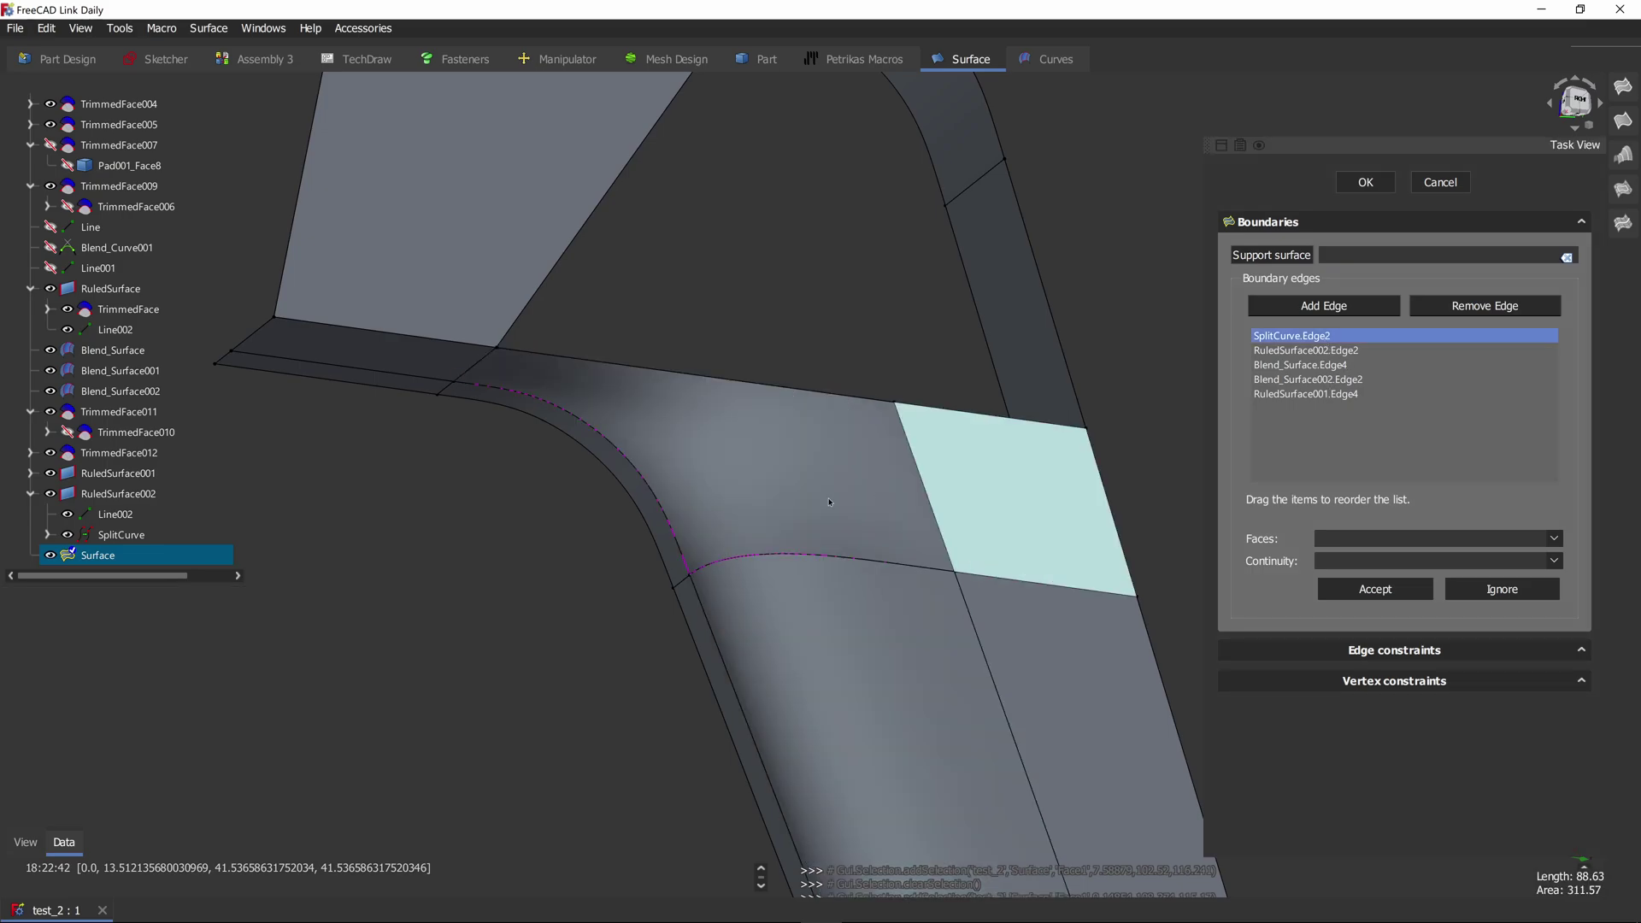
left_click(1335, 351)
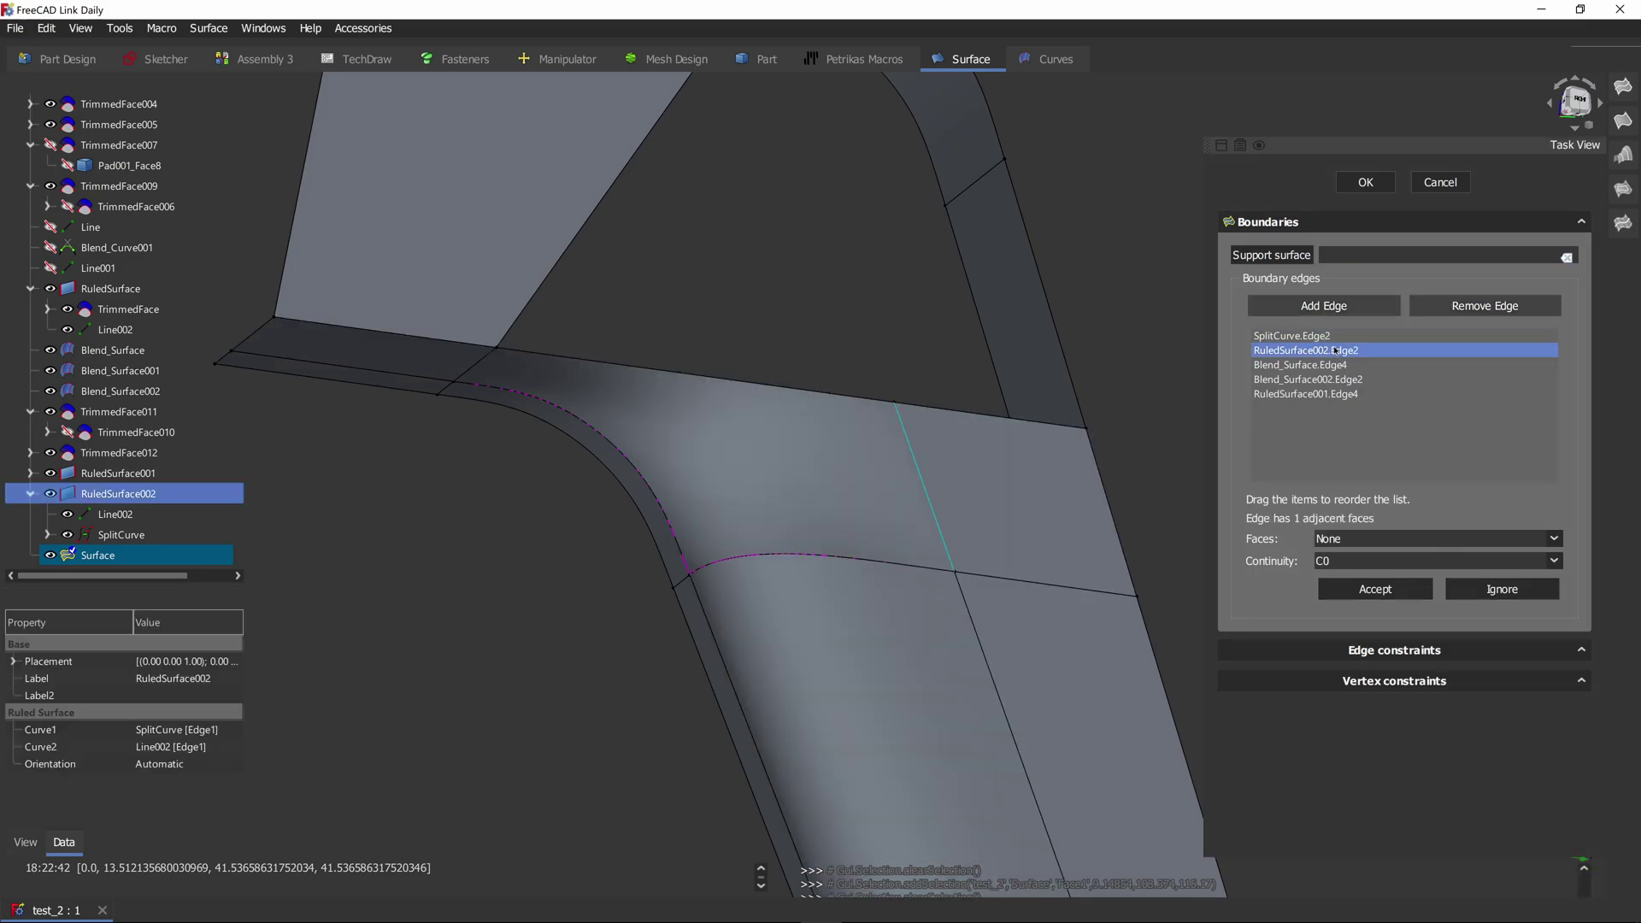
left_click(1487, 592)
left_click(1369, 540)
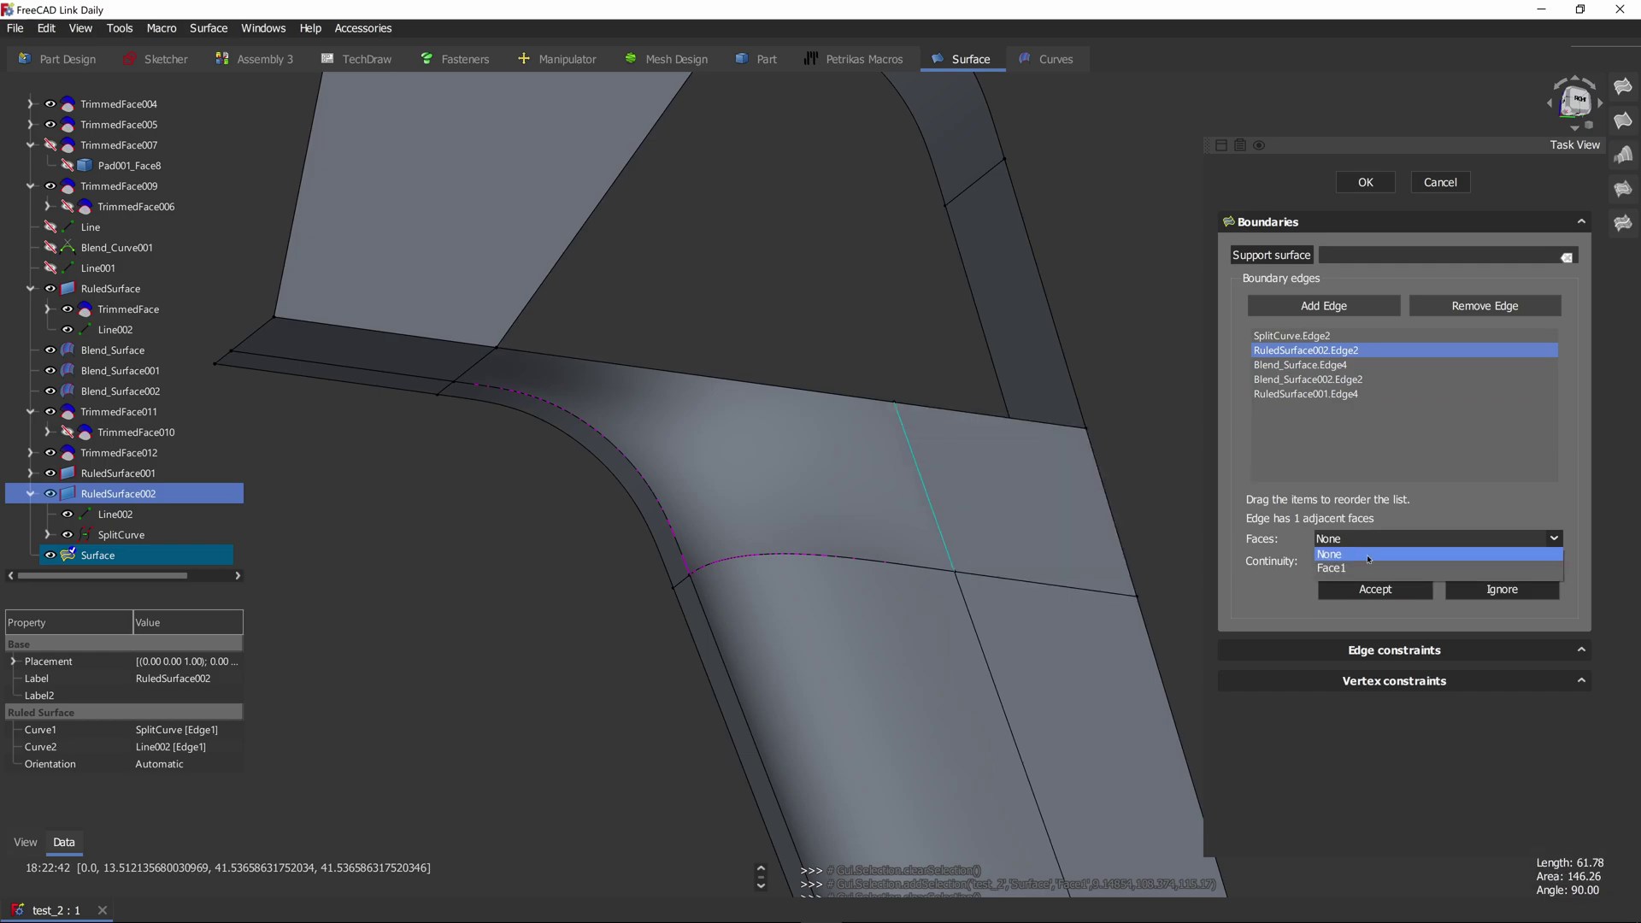
left_click(1333, 568)
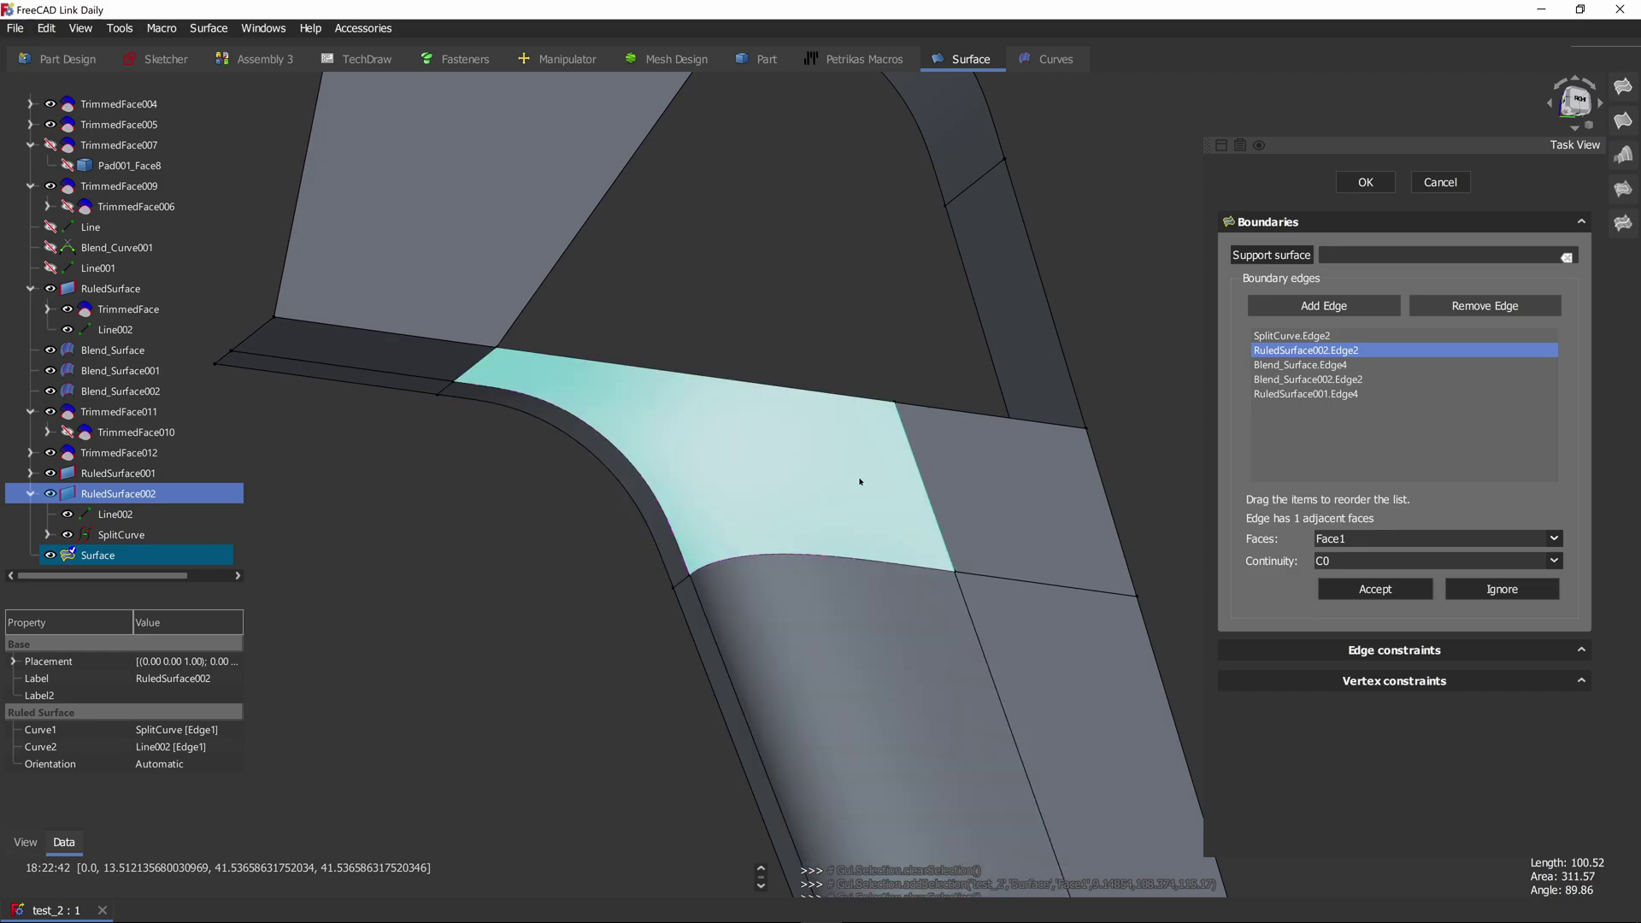
left_click(1378, 561)
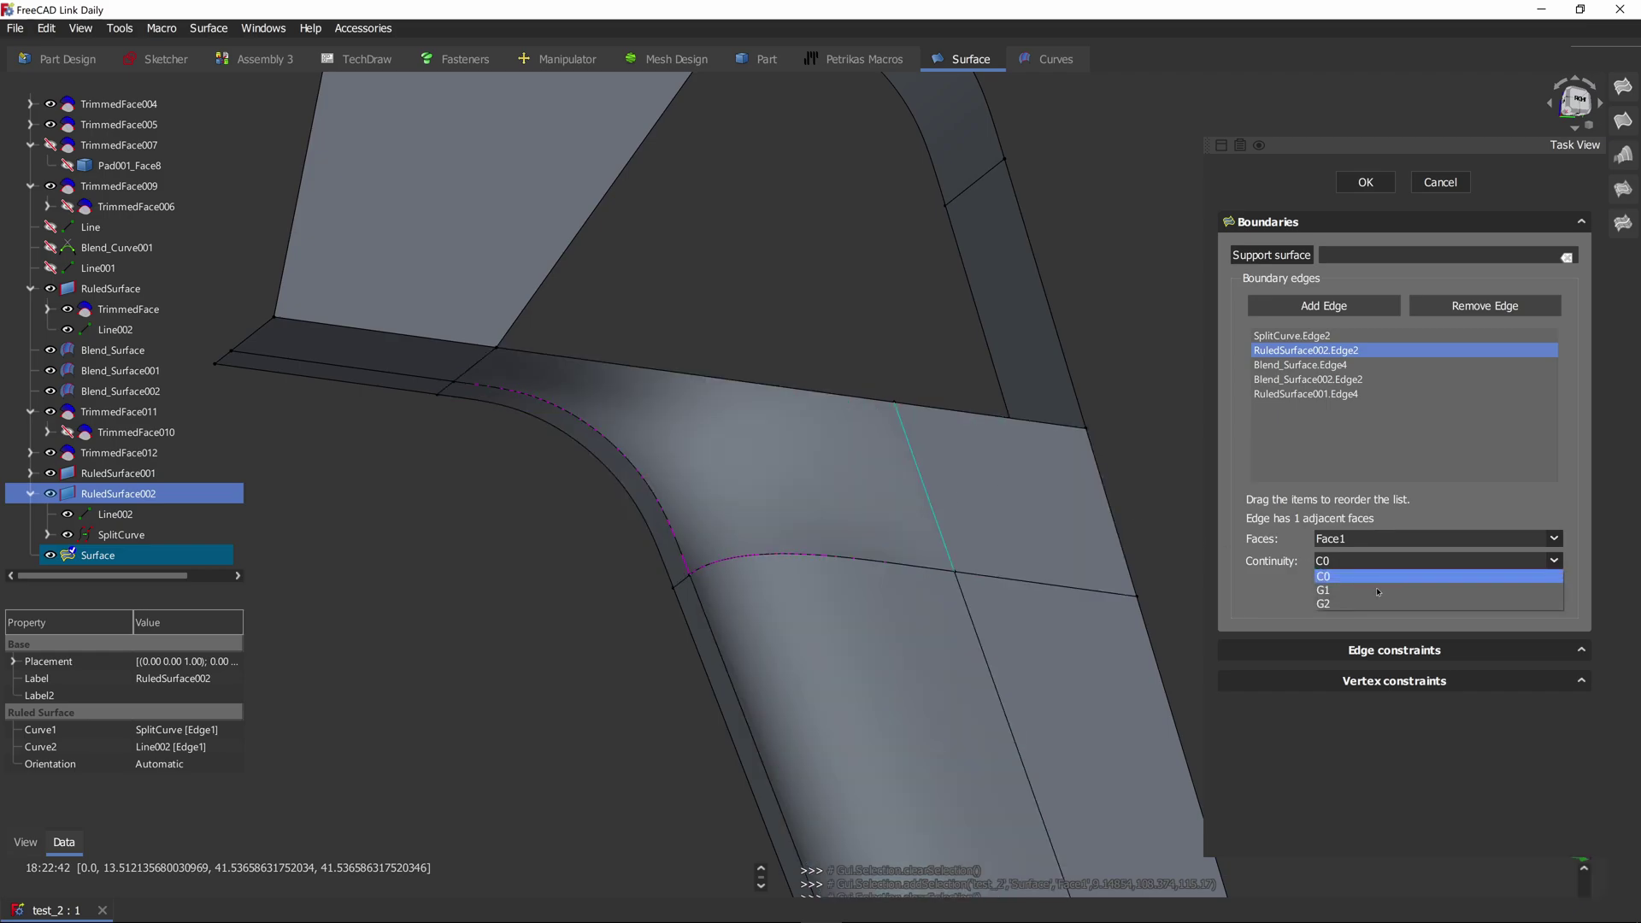
left_click(1378, 591)
left_click(1377, 590)
Step: Set G1 continuity for the filling's Blend_Surface and Blend_Surface002 boundary edges, with Face1 as the Blend_Surface edge's support
double_click(1301, 366)
left_click(1372, 539)
left_click(1371, 568)
left_click(1374, 561)
left_click(1375, 590)
left_click(1375, 590)
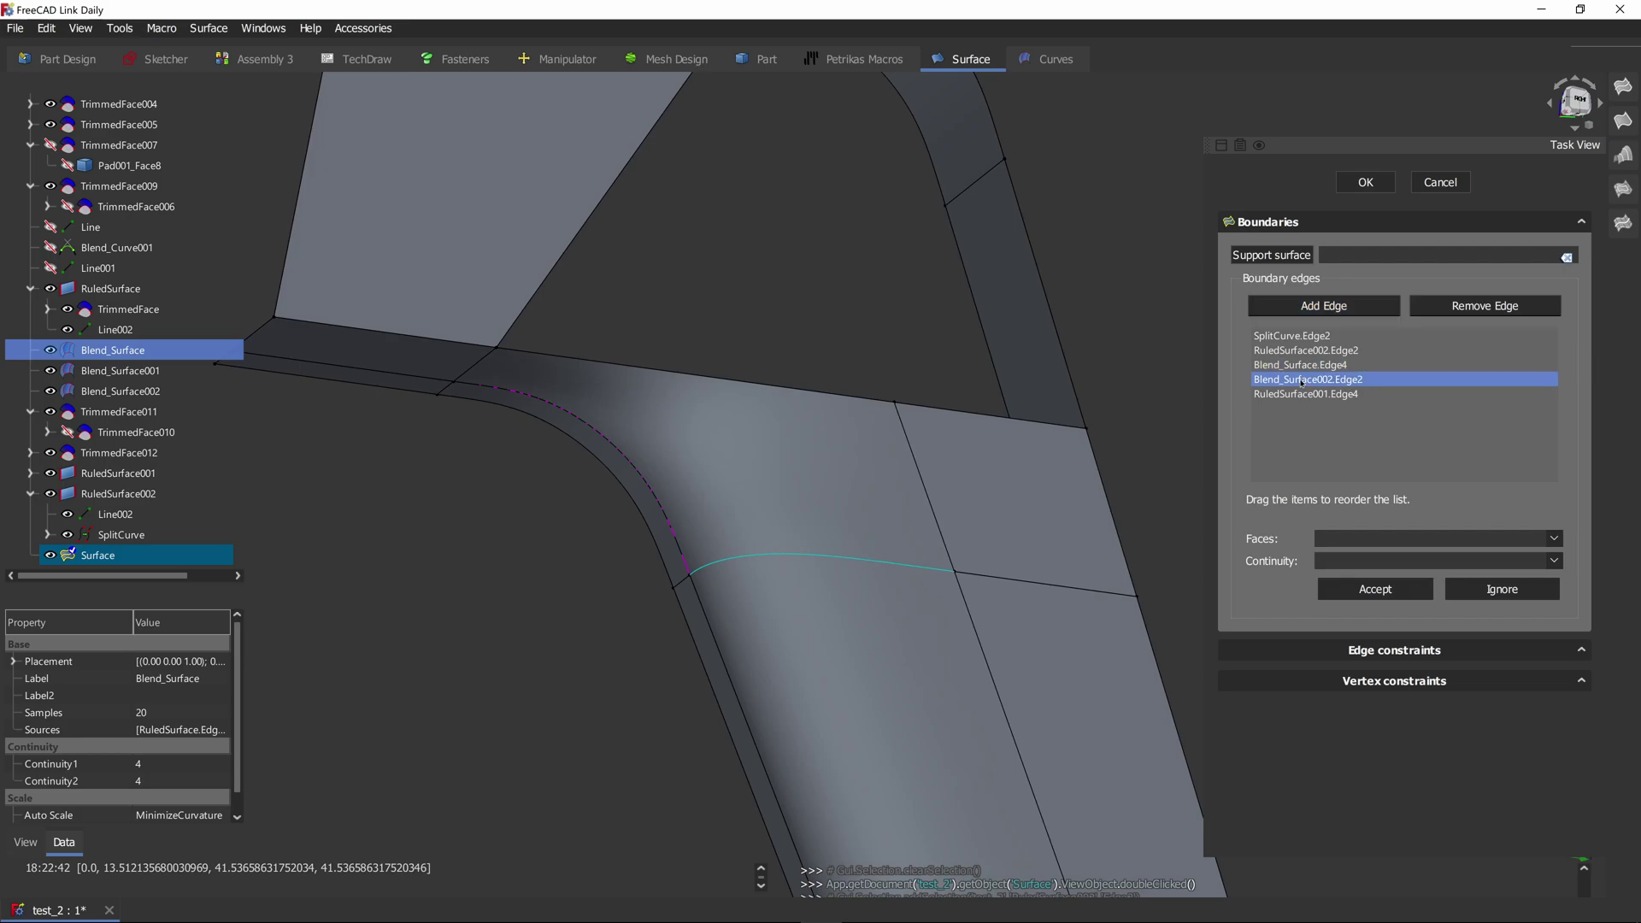
left_click(1378, 560)
left_click(1377, 590)
Step: Set the filling's RuledSurface001 boundary edge to G1 continuity and apply the edited surface
left_click(1305, 394)
left_click(1338, 561)
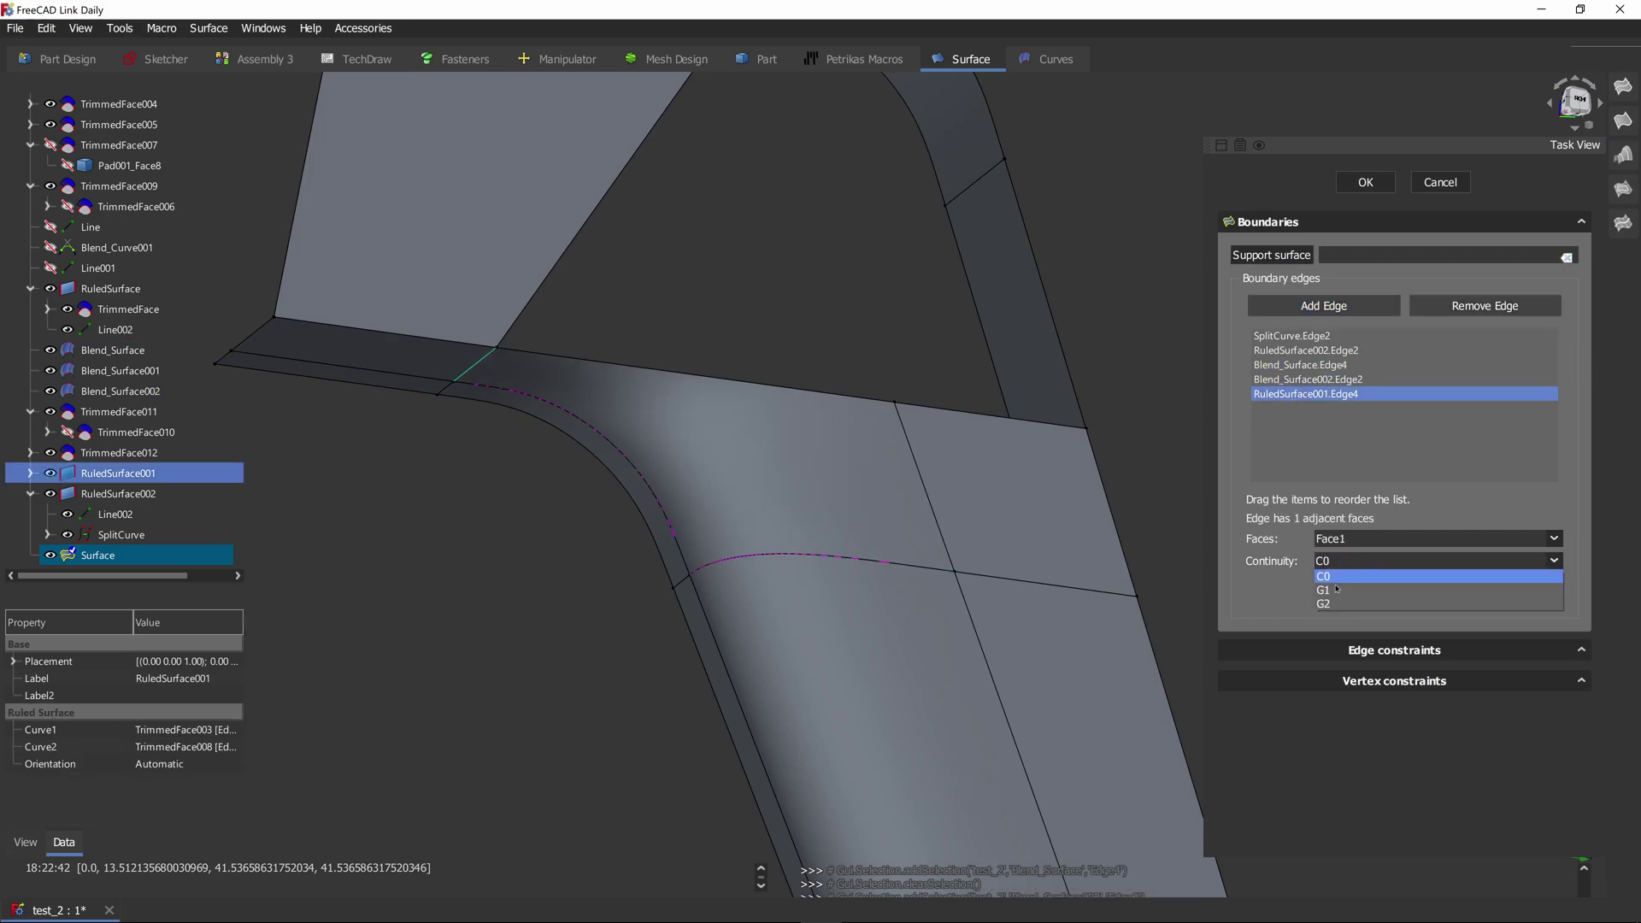
left_click(1335, 589)
left_click(1338, 589)
left_click(1359, 184)
left_click(1187, 260)
Step: Inspect the continuity between the filling and its neighbouring surfaces with the Zebra tool
middle_click_drag(1186, 260, 1079, 359)
left_click(1054, 60)
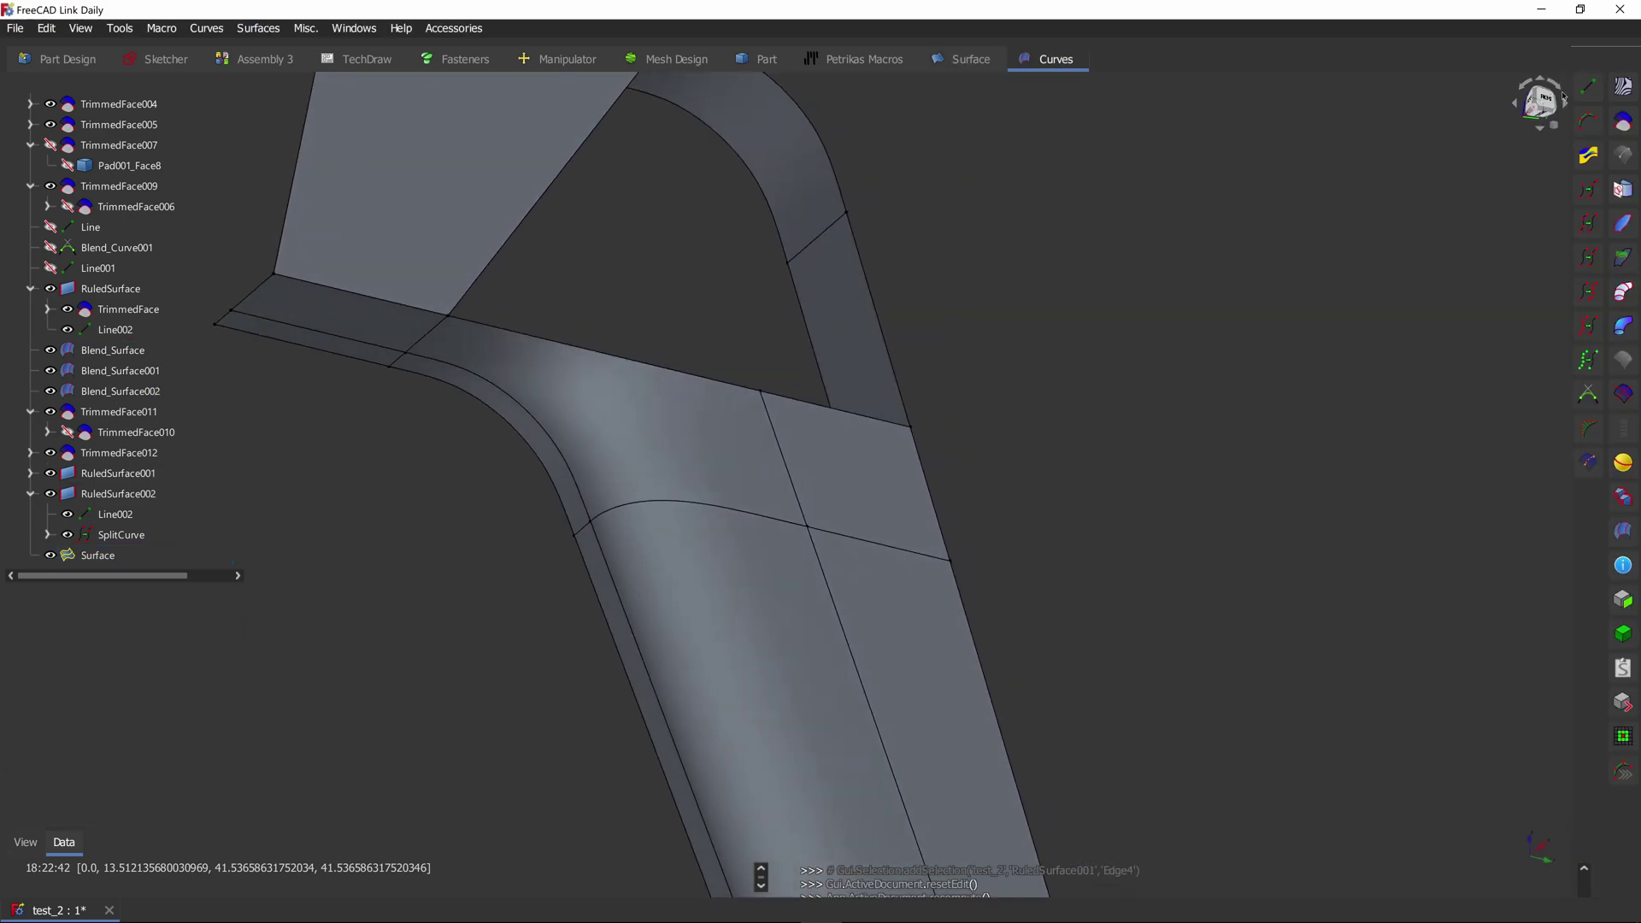
left_click(1623, 87)
mouse_move(969, 430)
middle_mouse_down()
mouse_move(982, 384)
mouse_move(1010, 370)
mouse_move(997, 402)
mouse_move(1063, 432)
mouse_move(899, 501)
mouse_move(890, 488)
mouse_move(923, 469)
mouse_move(919, 410)
mouse_move(951, 408)
middle_mouse_up()
left_click(1271, 382)
Step: Create a ruled surface between the straight outer edge of TrimmedFace012 and the outer segment of the split curve
scroll(882, 449, "up", 5)
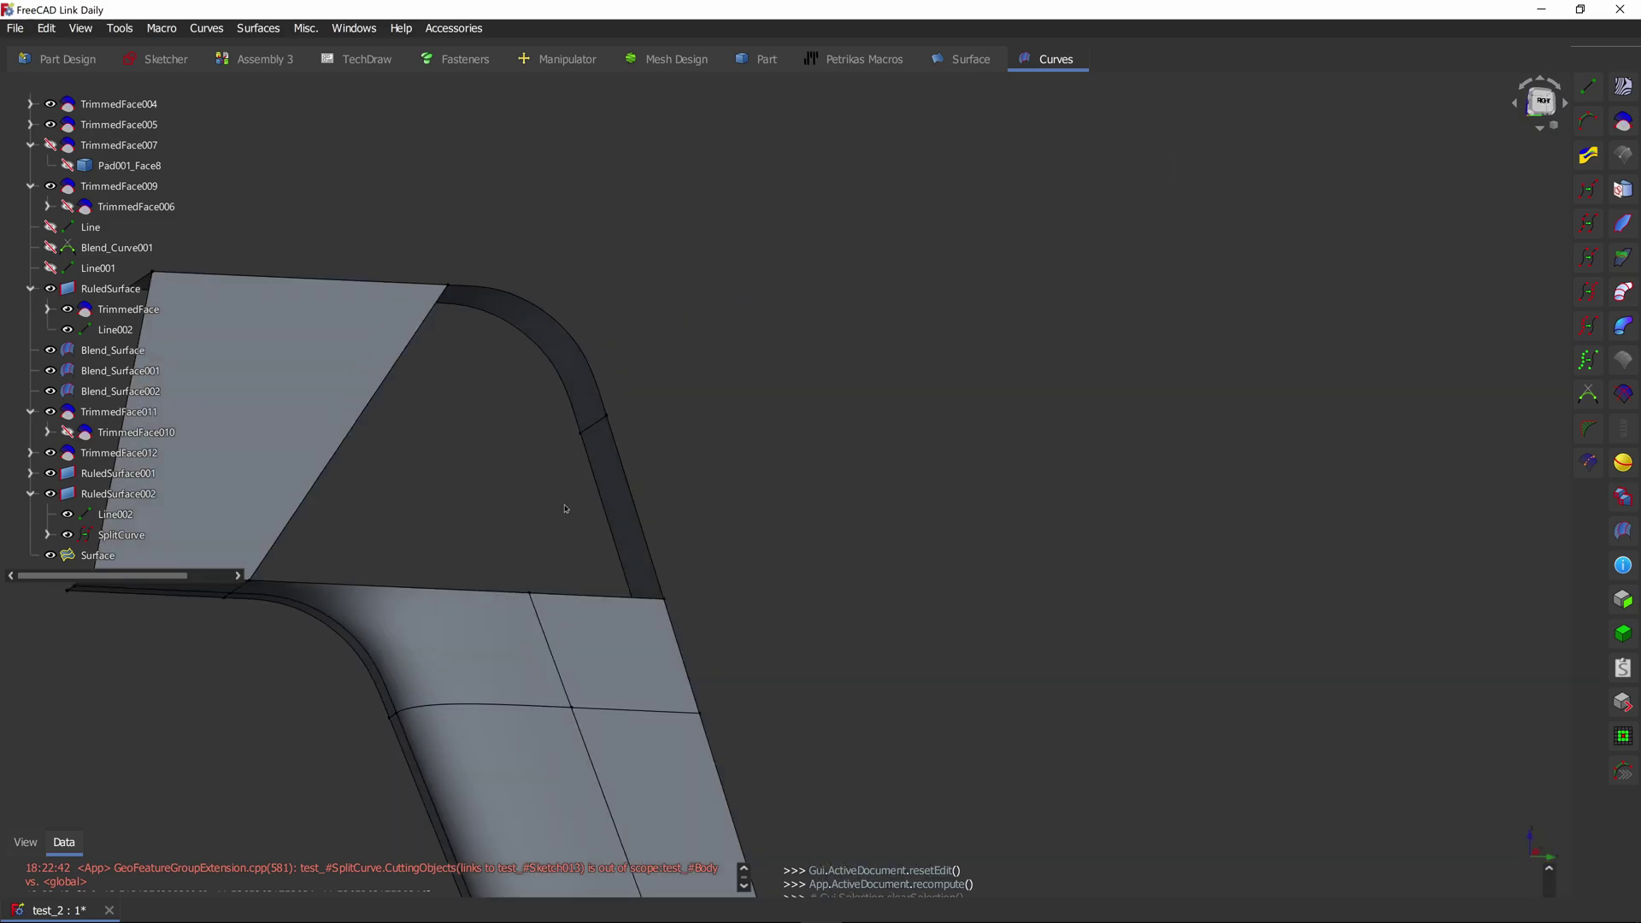
middle_click_drag(568, 509, 857, 439)
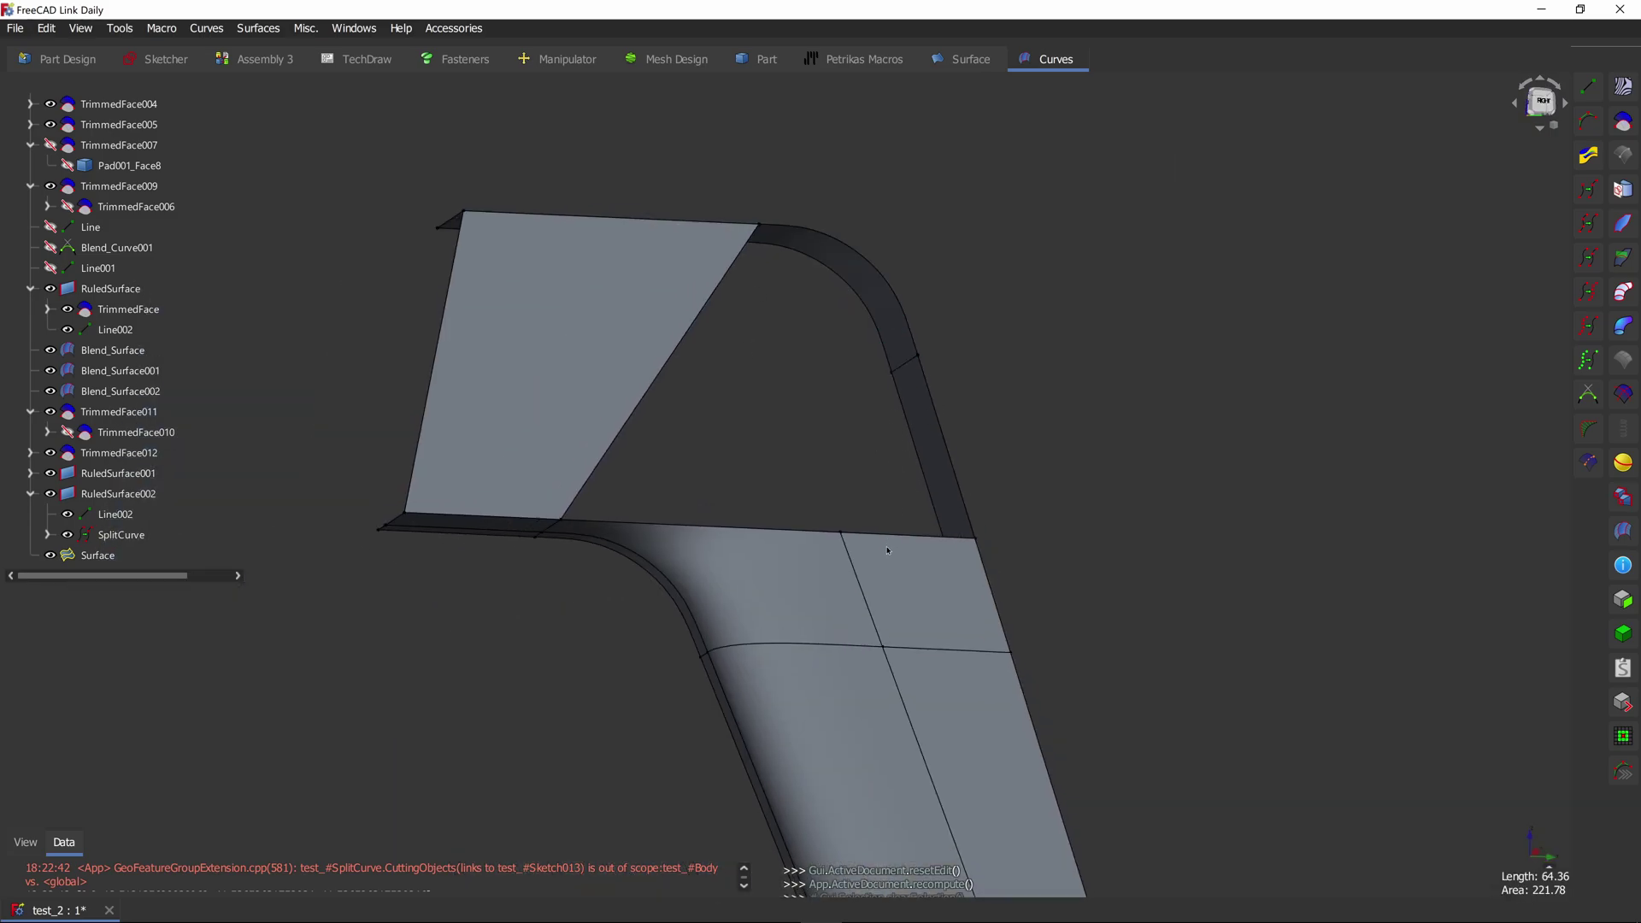
left_click(956, 479)
left_click(917, 535, "ctrl")
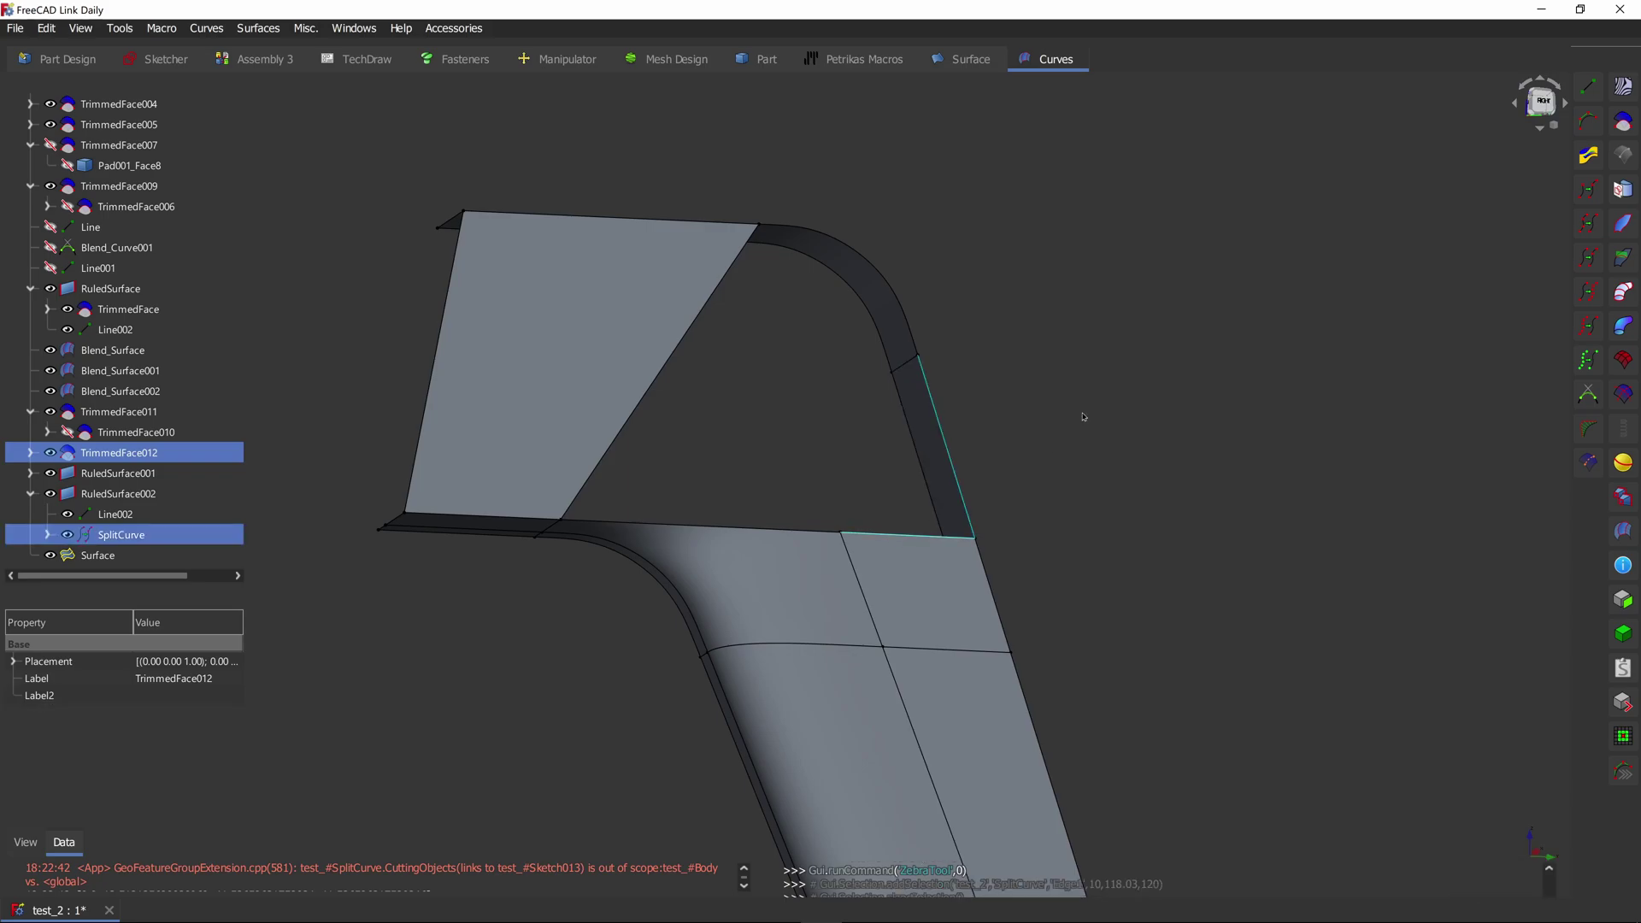
key("Tab")
left_click(927, 255)
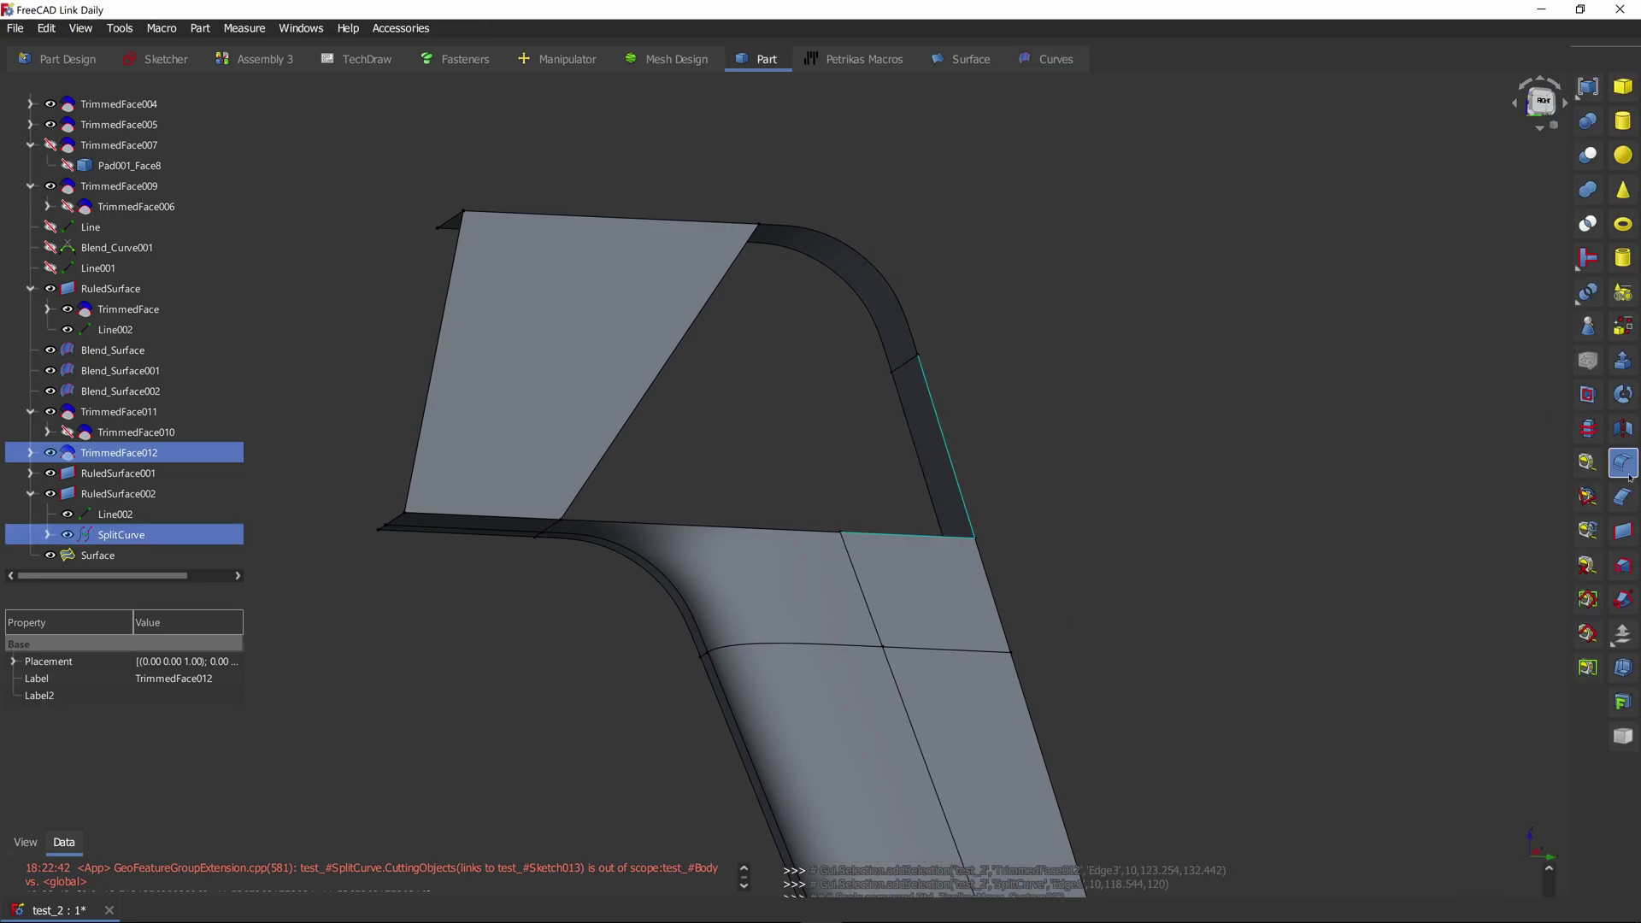
left_click(1623, 531)
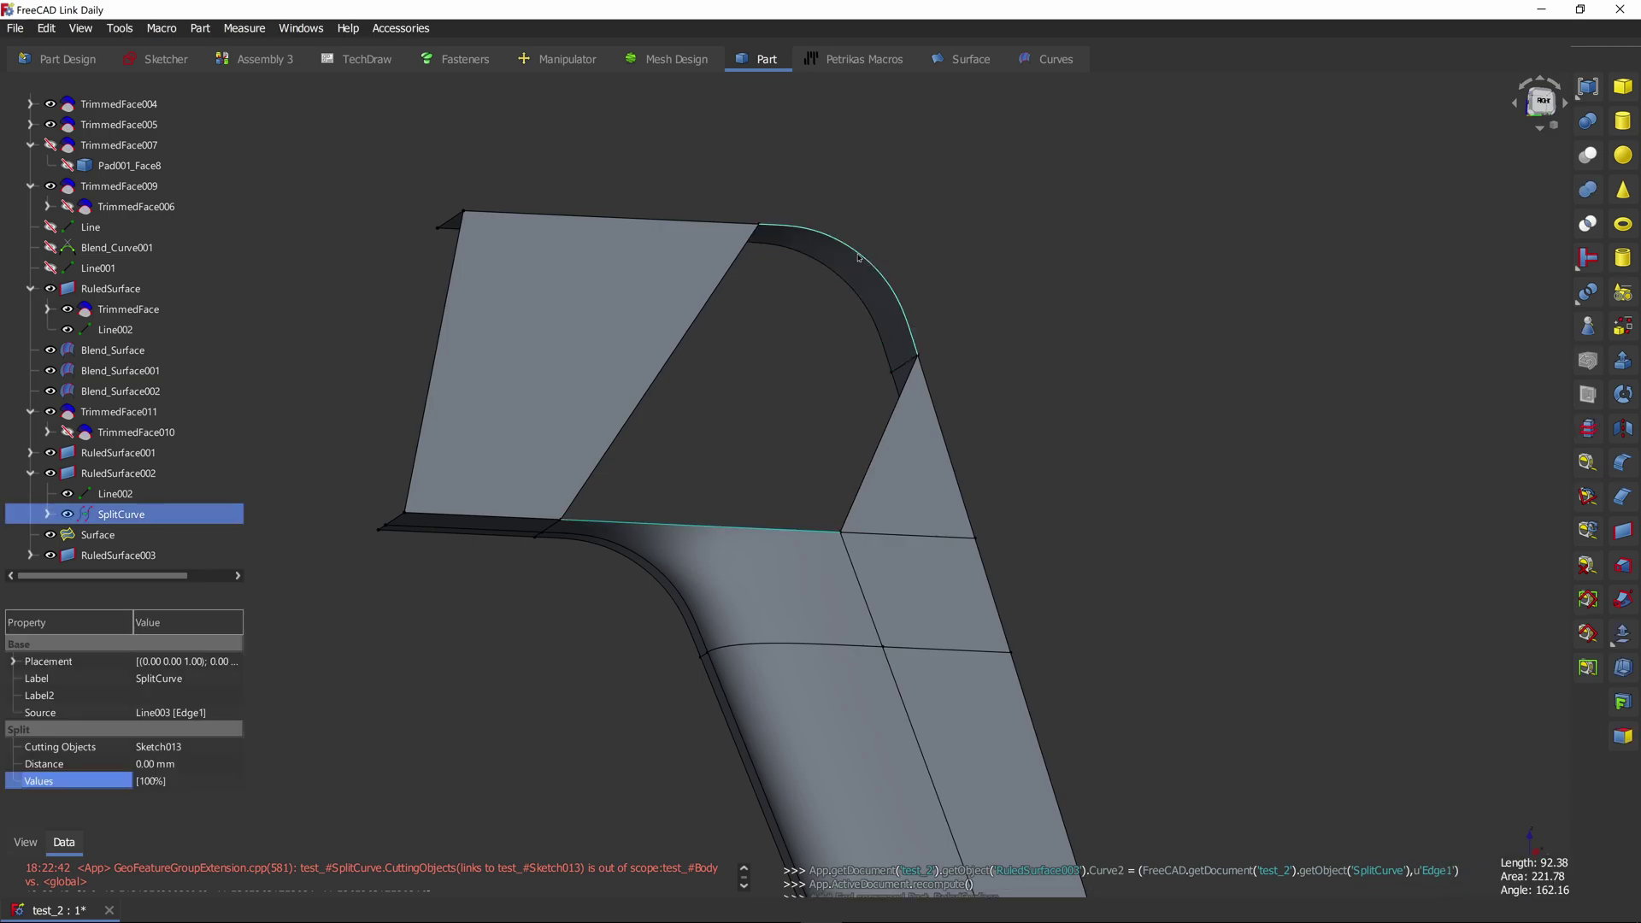
Step: Create a ruled surface between the curved segment of the split curve and the curved outer edge of Blend_Surface001
left_click(893, 295)
left_click(1623, 496)
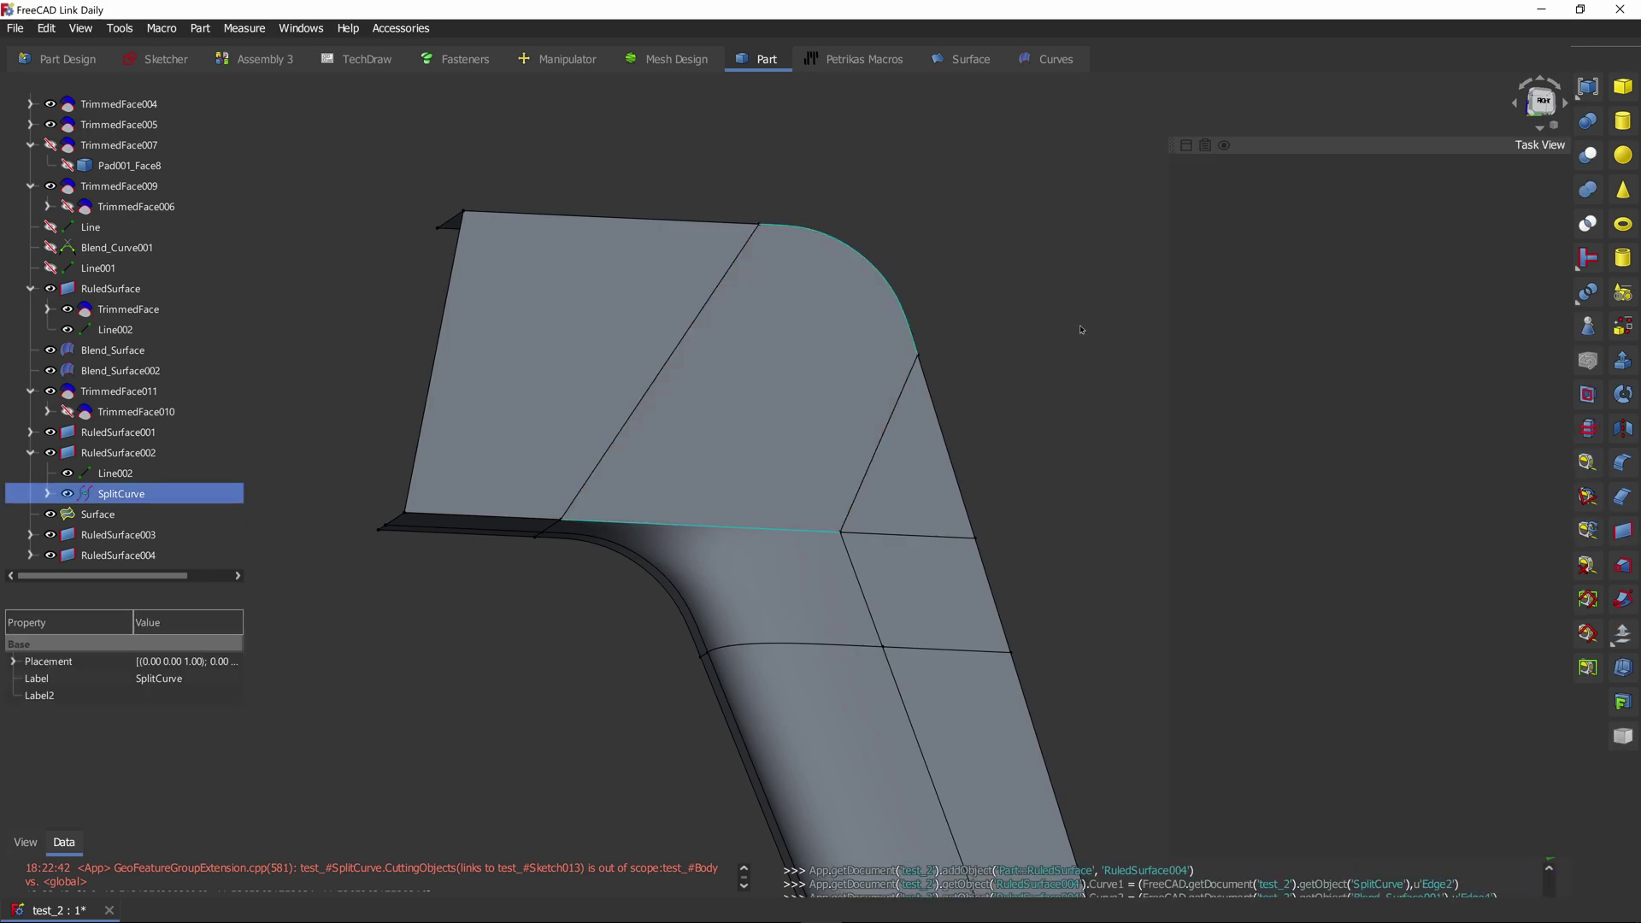
scroll(1077, 497, "down", 1)
scroll(1025, 316, "down", 3)
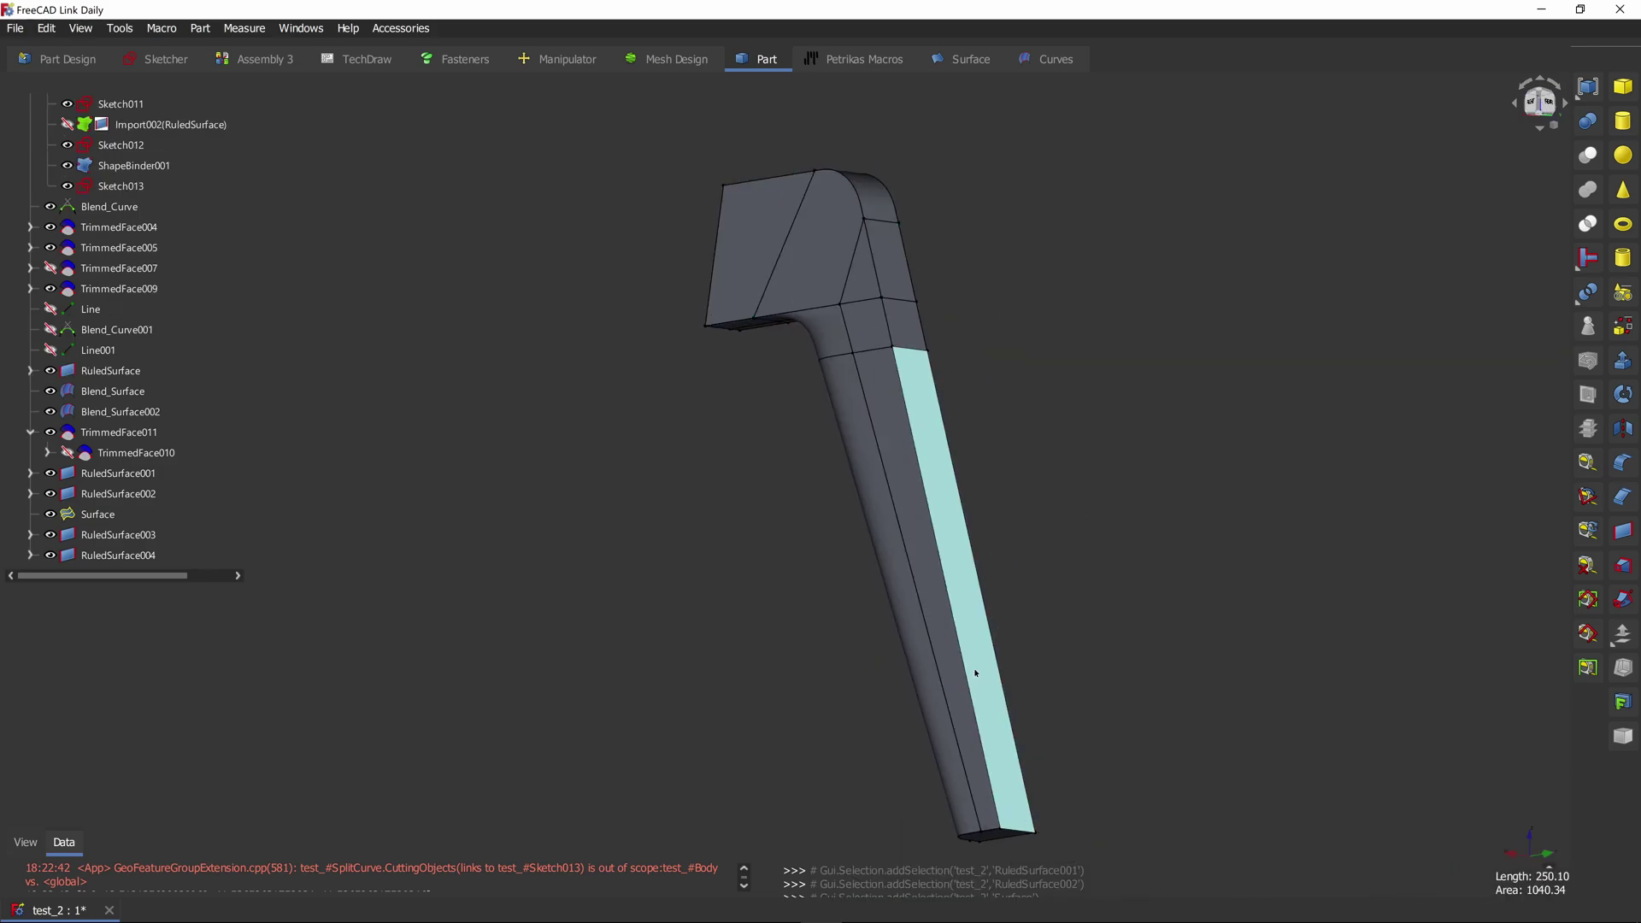
Step: Inspect the closed head and corner surfaces of the handle from several angles
middle_click_drag(1015, 187, 916, 249)
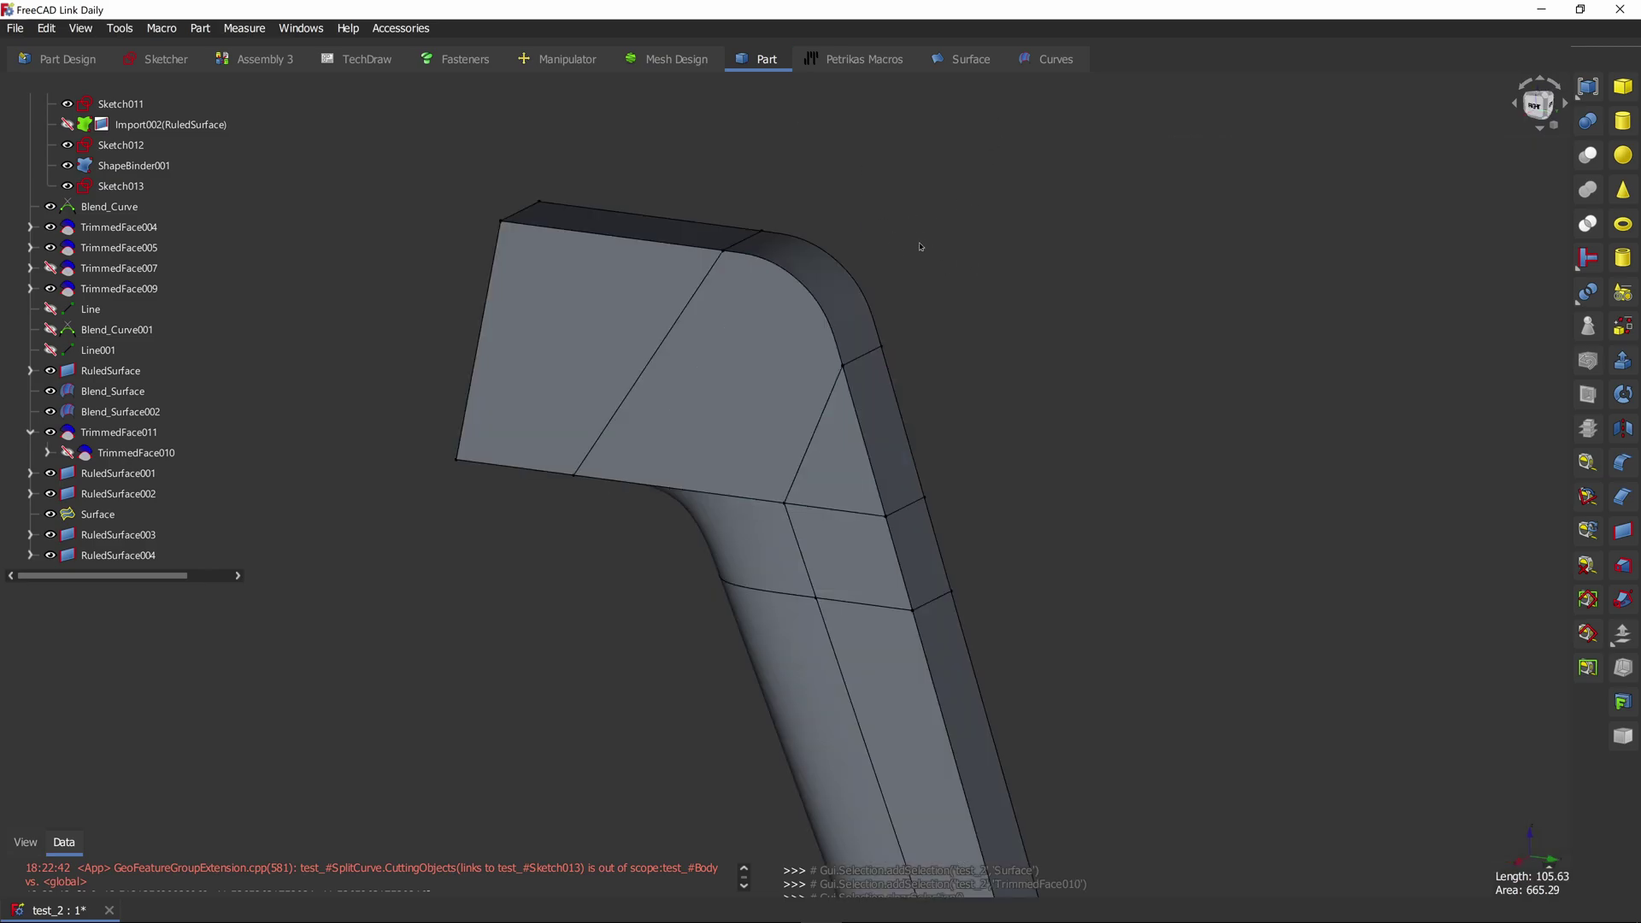
middle_click_drag(937, 235, 954, 265)
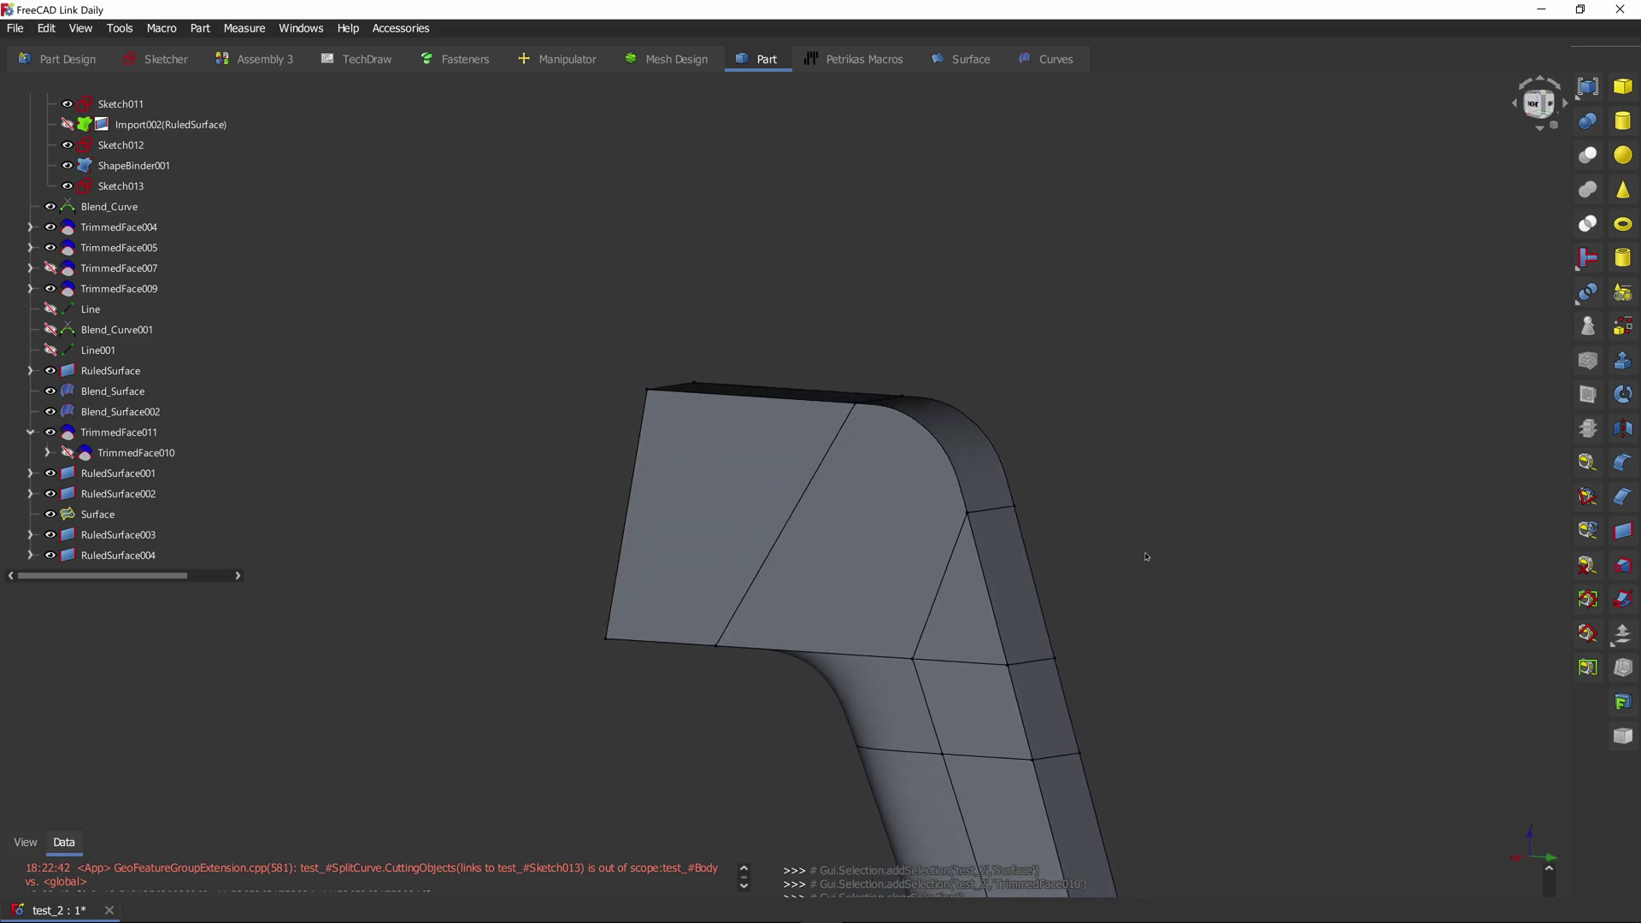
middle_click_drag(1146, 557, 1013, 379)
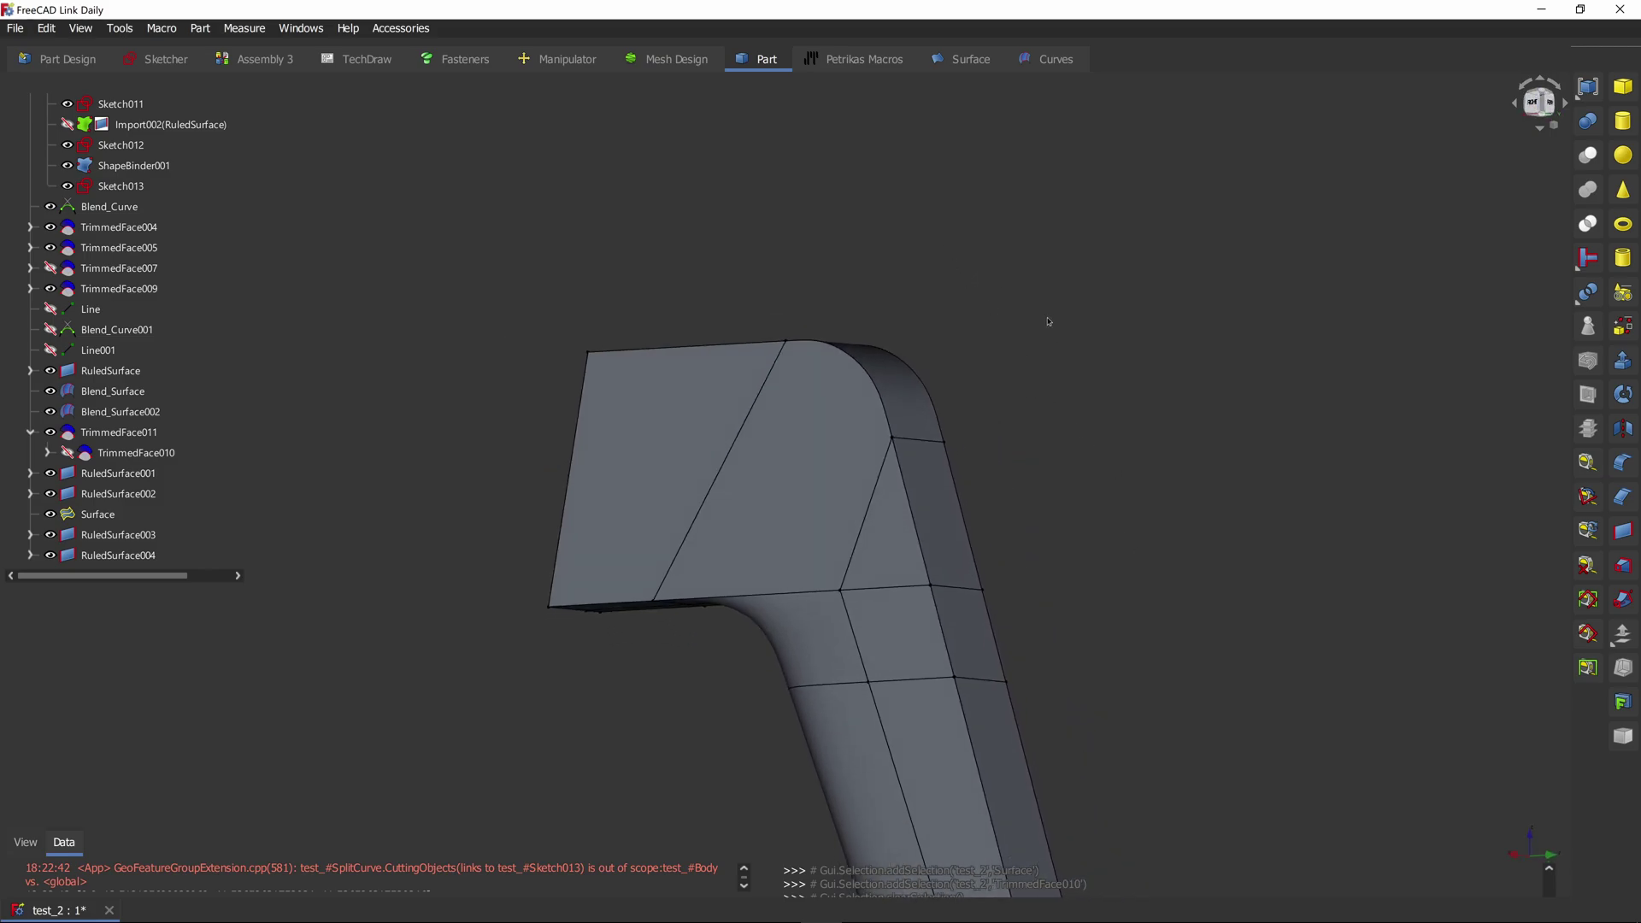
middle_click_drag(1019, 282, 998, 231)
scroll(1019, 282, "down", 1)
middle_click_drag(1029, 388, 817, 217)
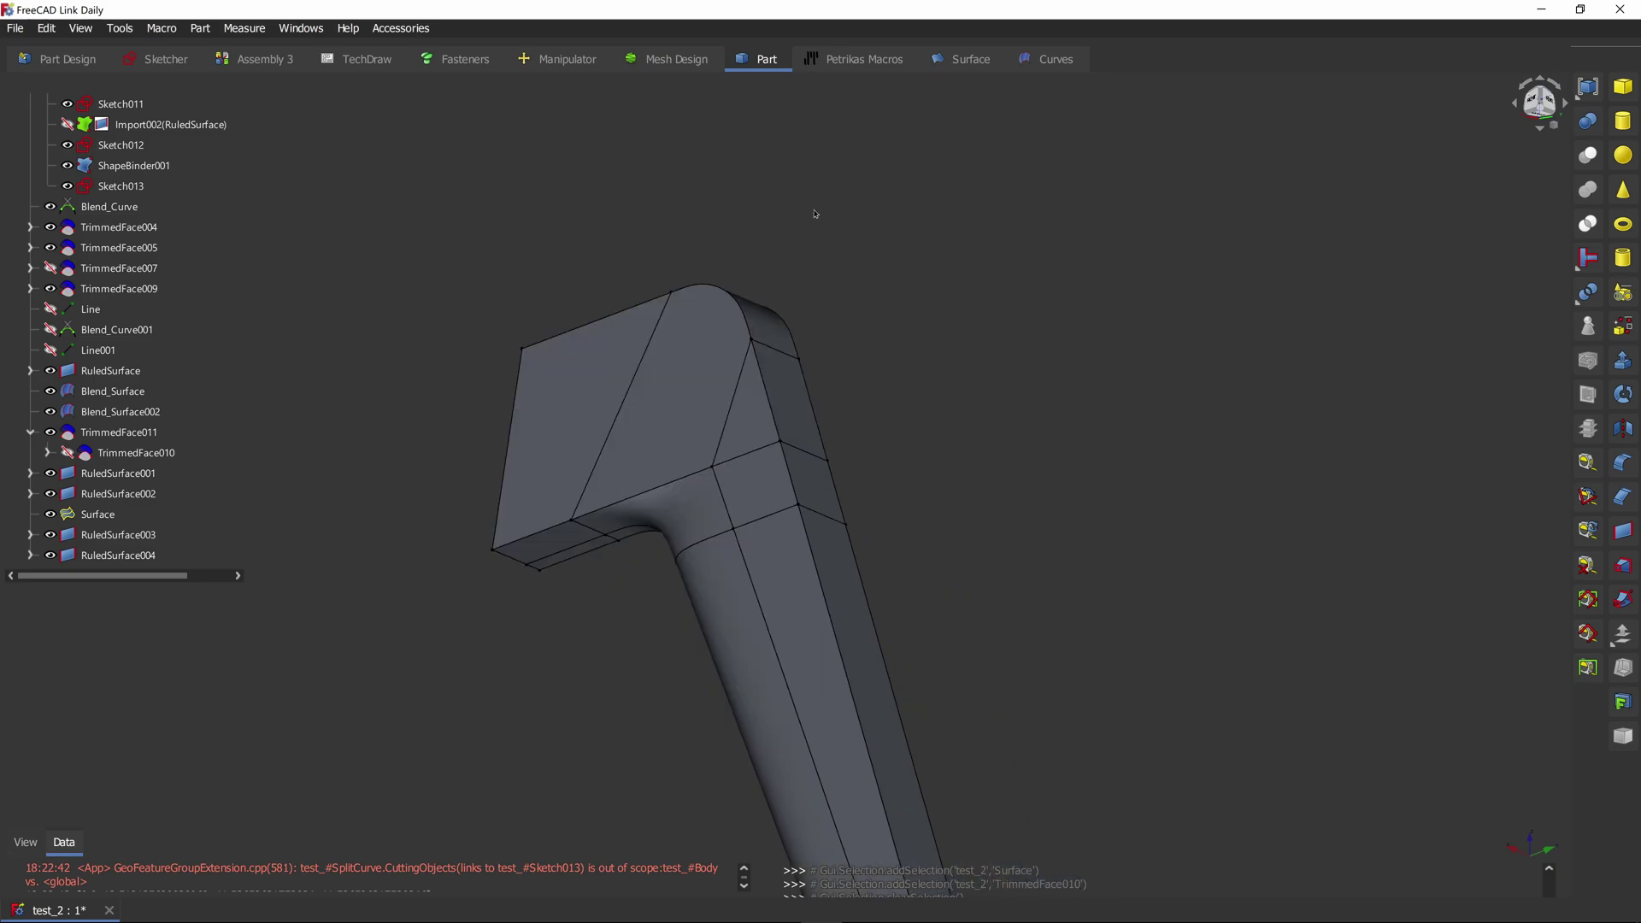
scroll(820, 209, "down", 2)
Step: Activate the Utilities body and make it visible
left_click(1055, 59)
scroll(112, 238, "up", 4)
double_click(101, 207)
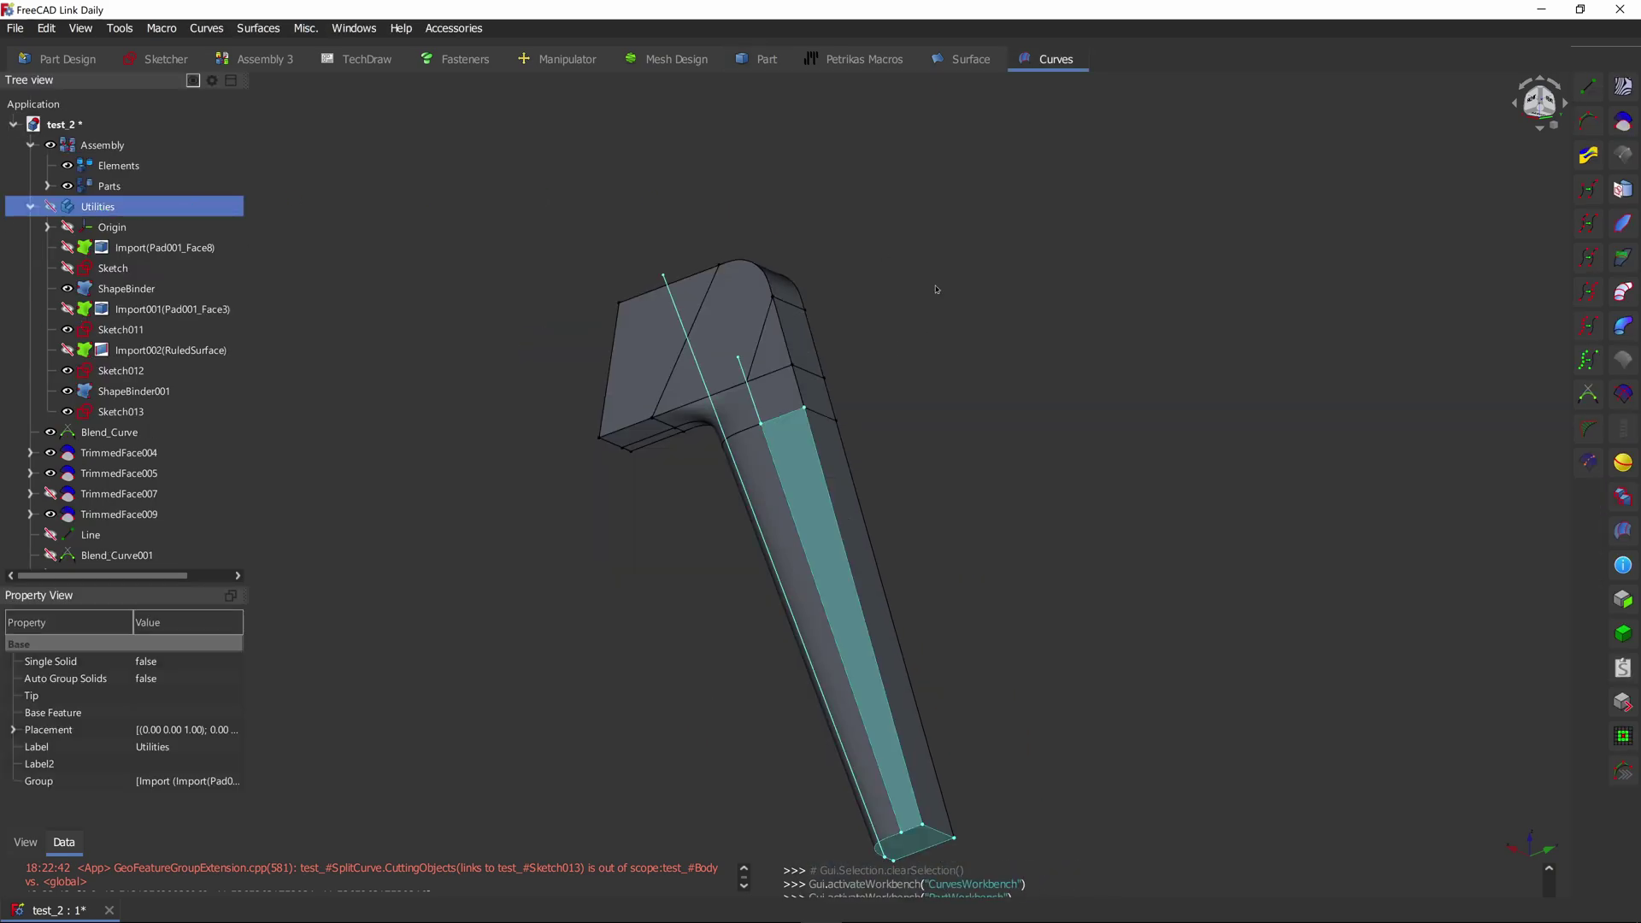
left_click(874, 266)
left_click(50, 207)
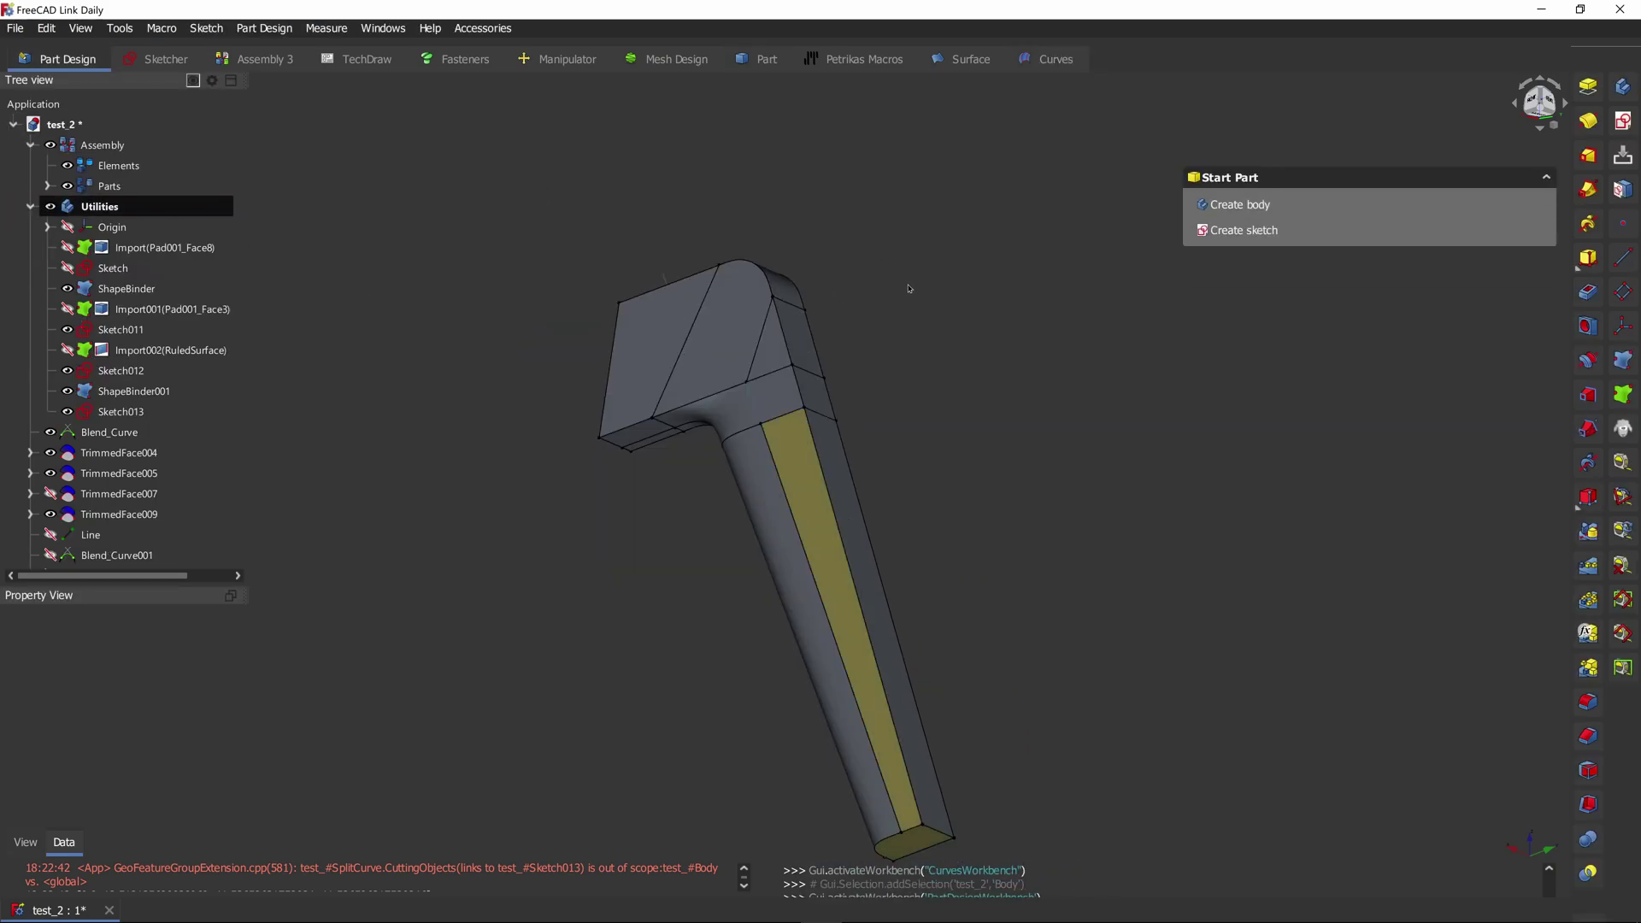
Step: Create a sketch on the narrow outer face of TrimmedFace009 and draw a vertical line running past both ends of the handle
middle_click_drag(713, 270, 883, 369)
middle_click_drag(883, 368, 652, 356)
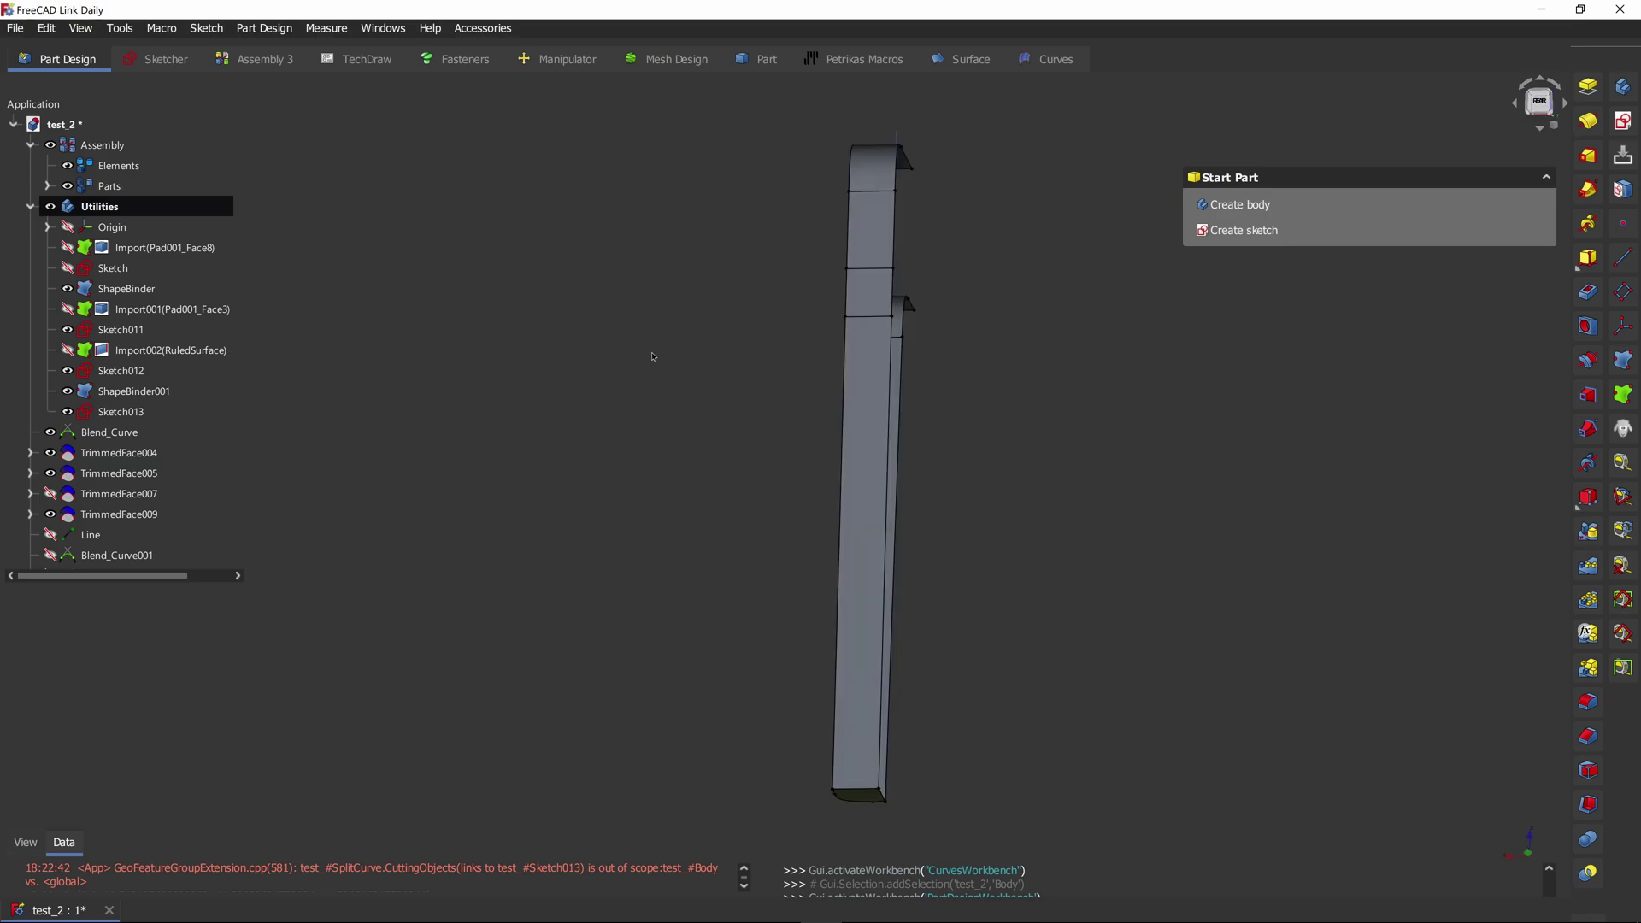
left_click(865, 353)
key("s")
middle_click_drag(908, 246, 843, 383)
scroll(809, 310, "down", 3)
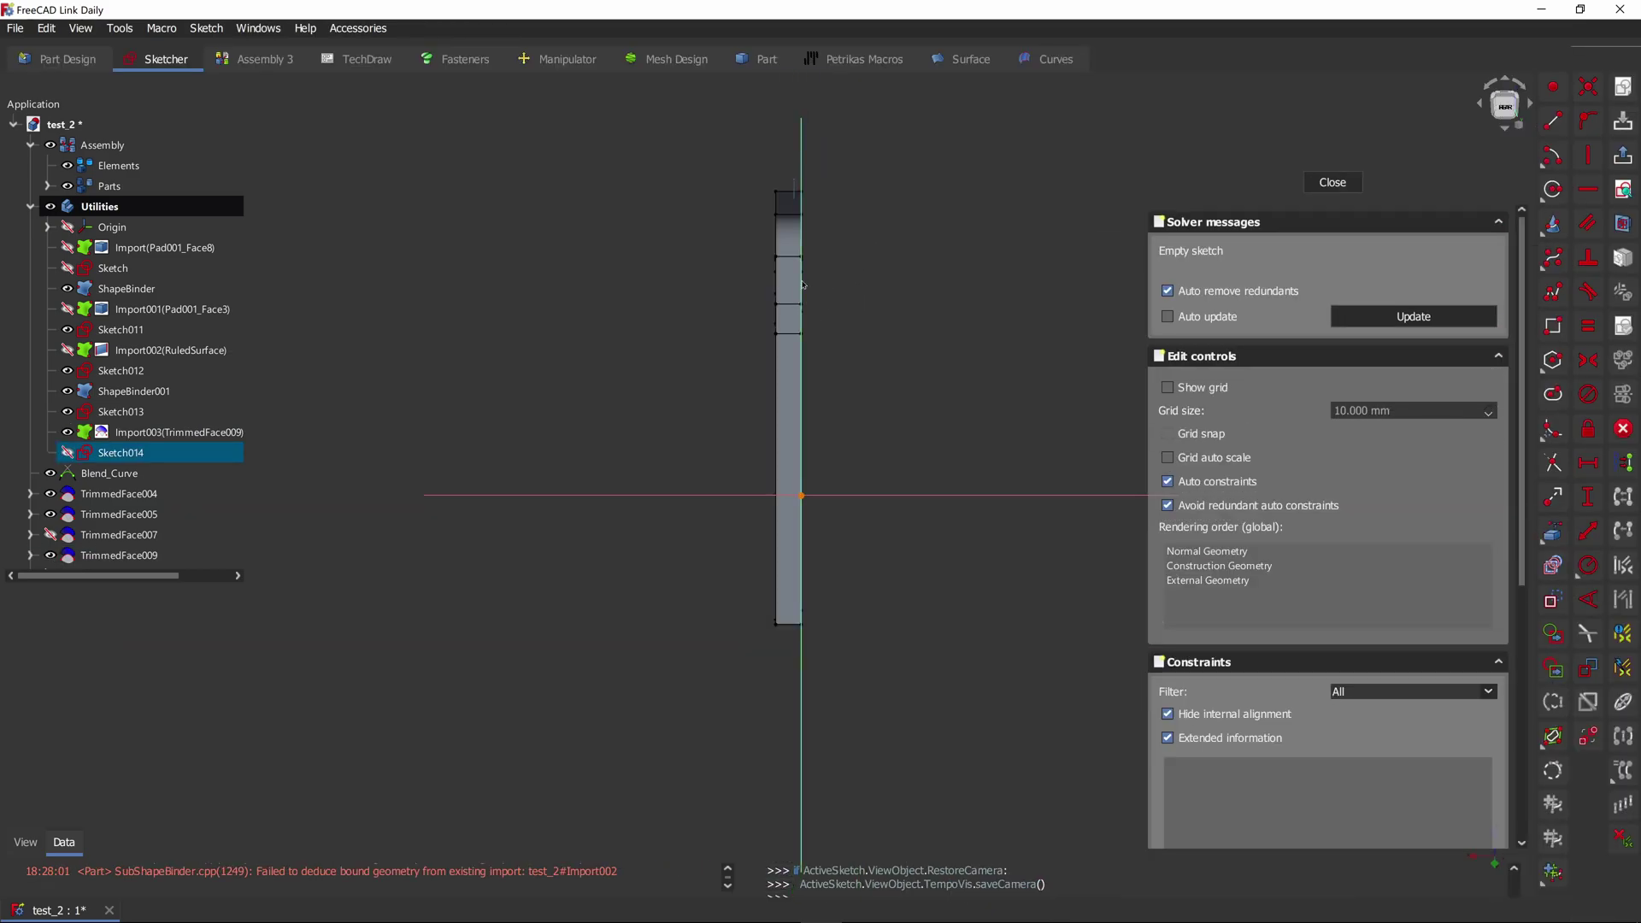
left_click(783, 162)
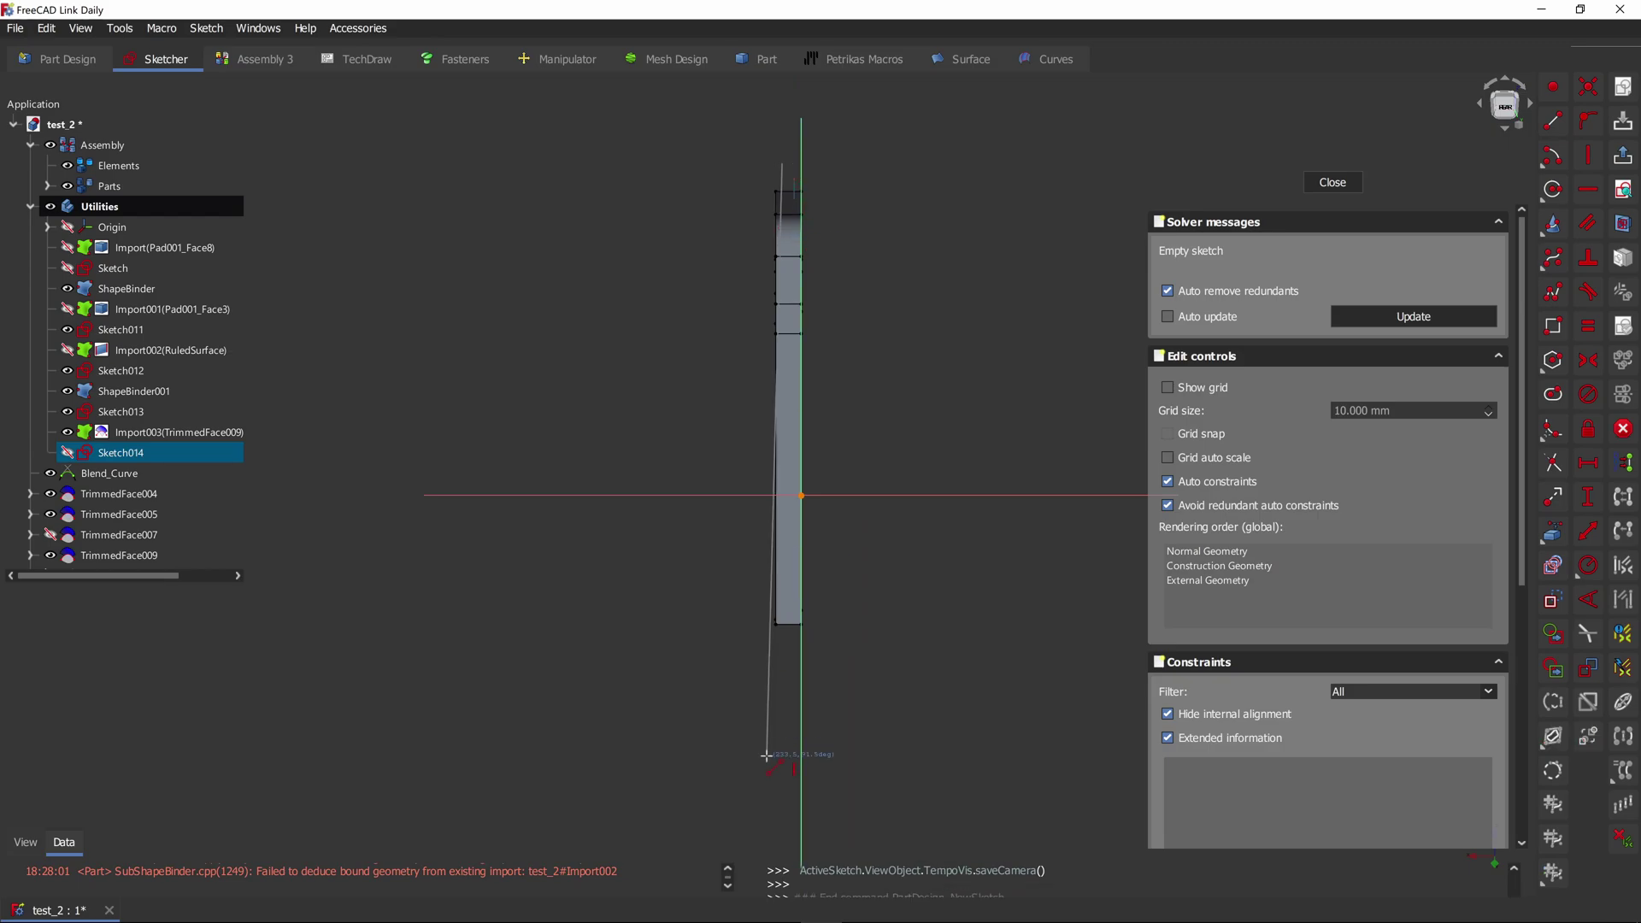
left_click(781, 675)
Step: Reference the upper corner vertex of TrimmedFace005 as external geometry and constrain the vertical line 3 mm from it
key("x")
scroll(783, 344, "up", 3)
scroll(769, 314, "down", 3)
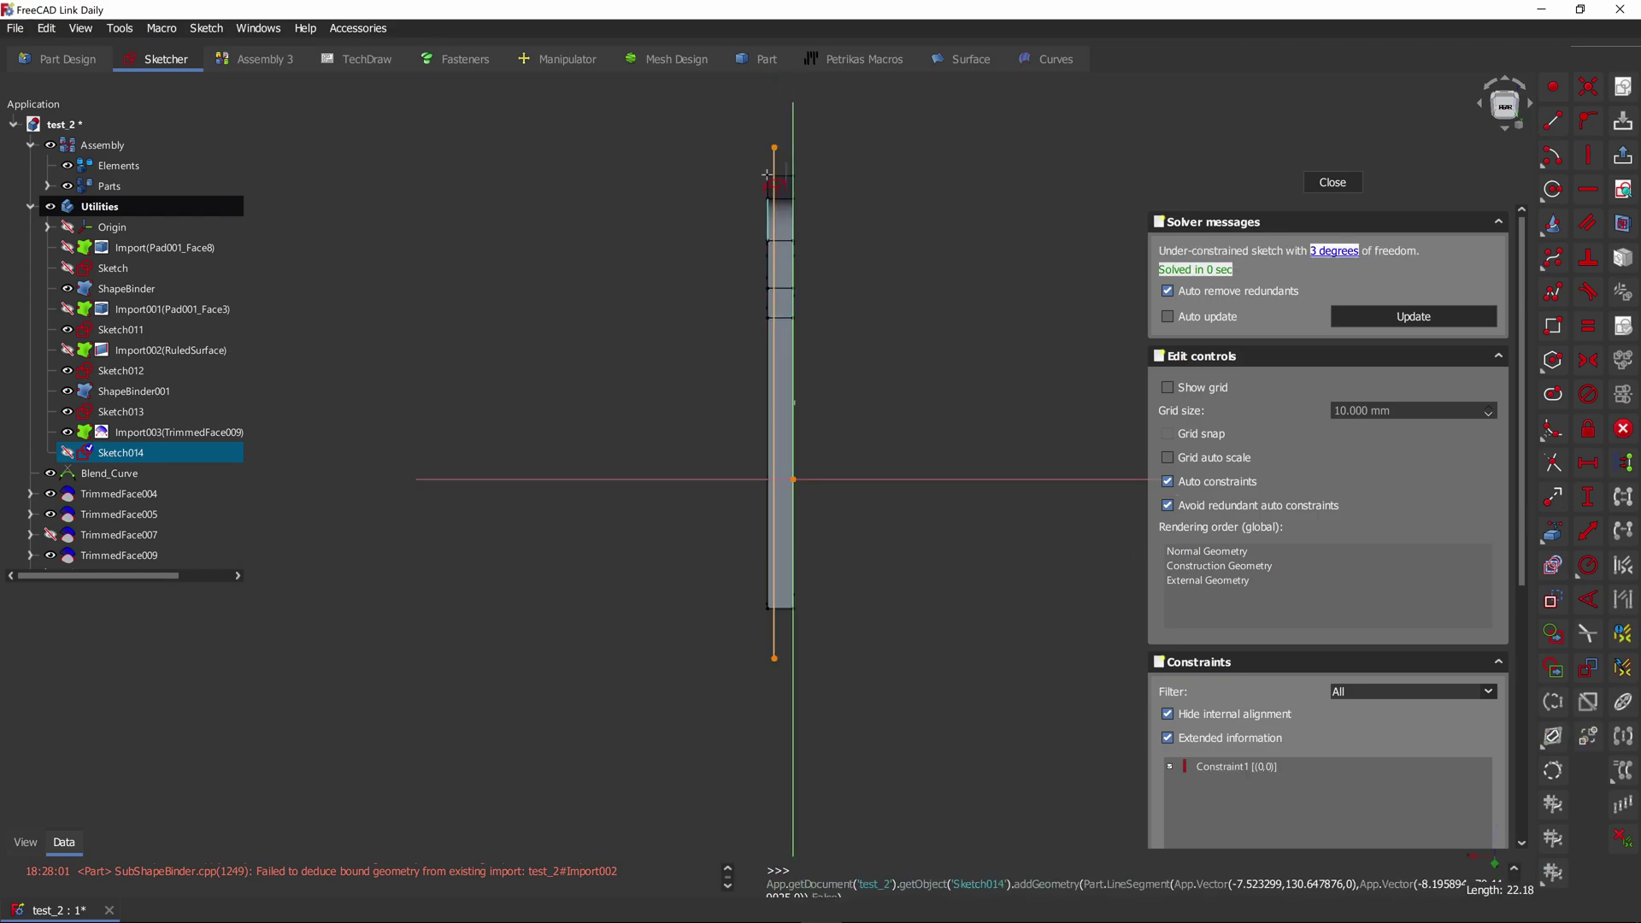
left_click(768, 174)
scroll(768, 175, "up", 2)
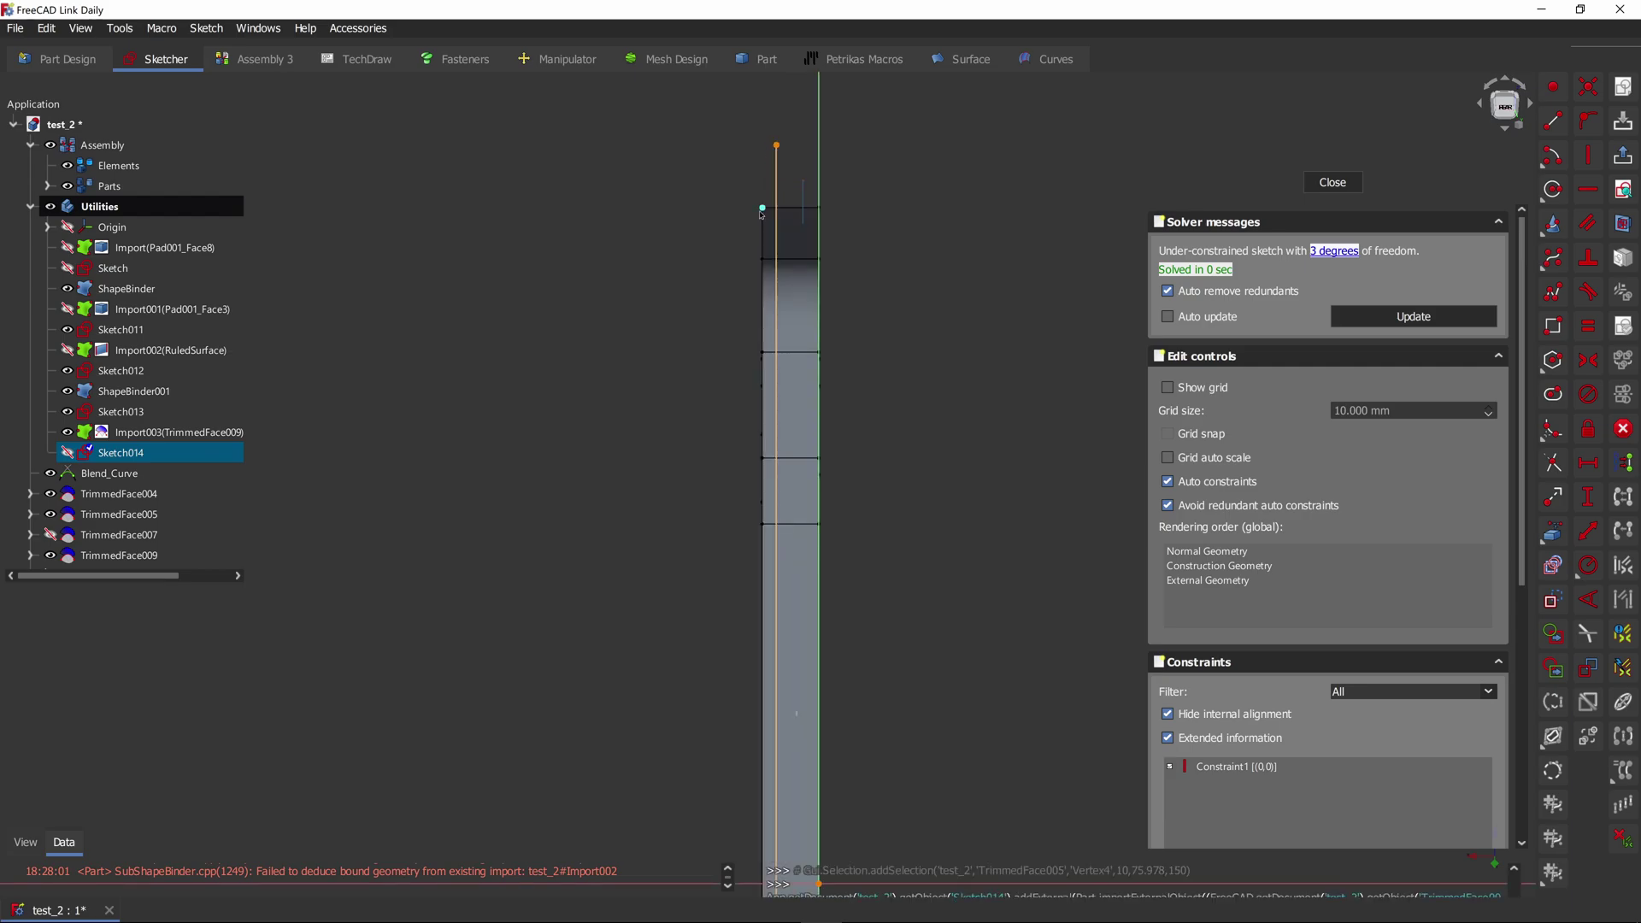
left_click(764, 210)
left_click(778, 186)
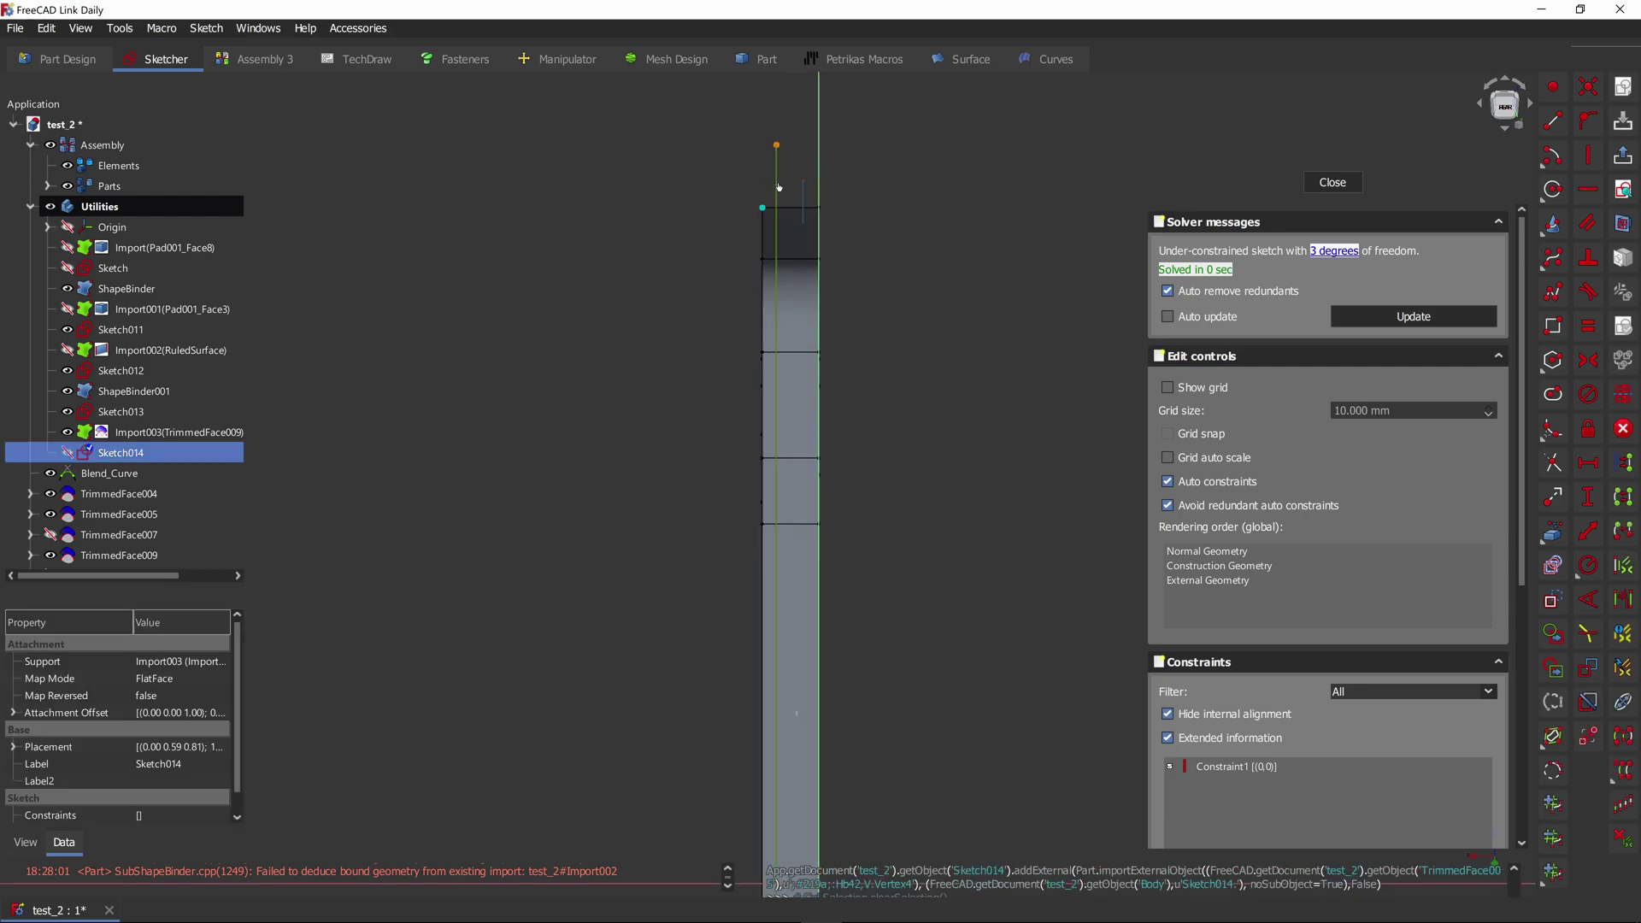
key("shift+d")
type("3")
key("Return")
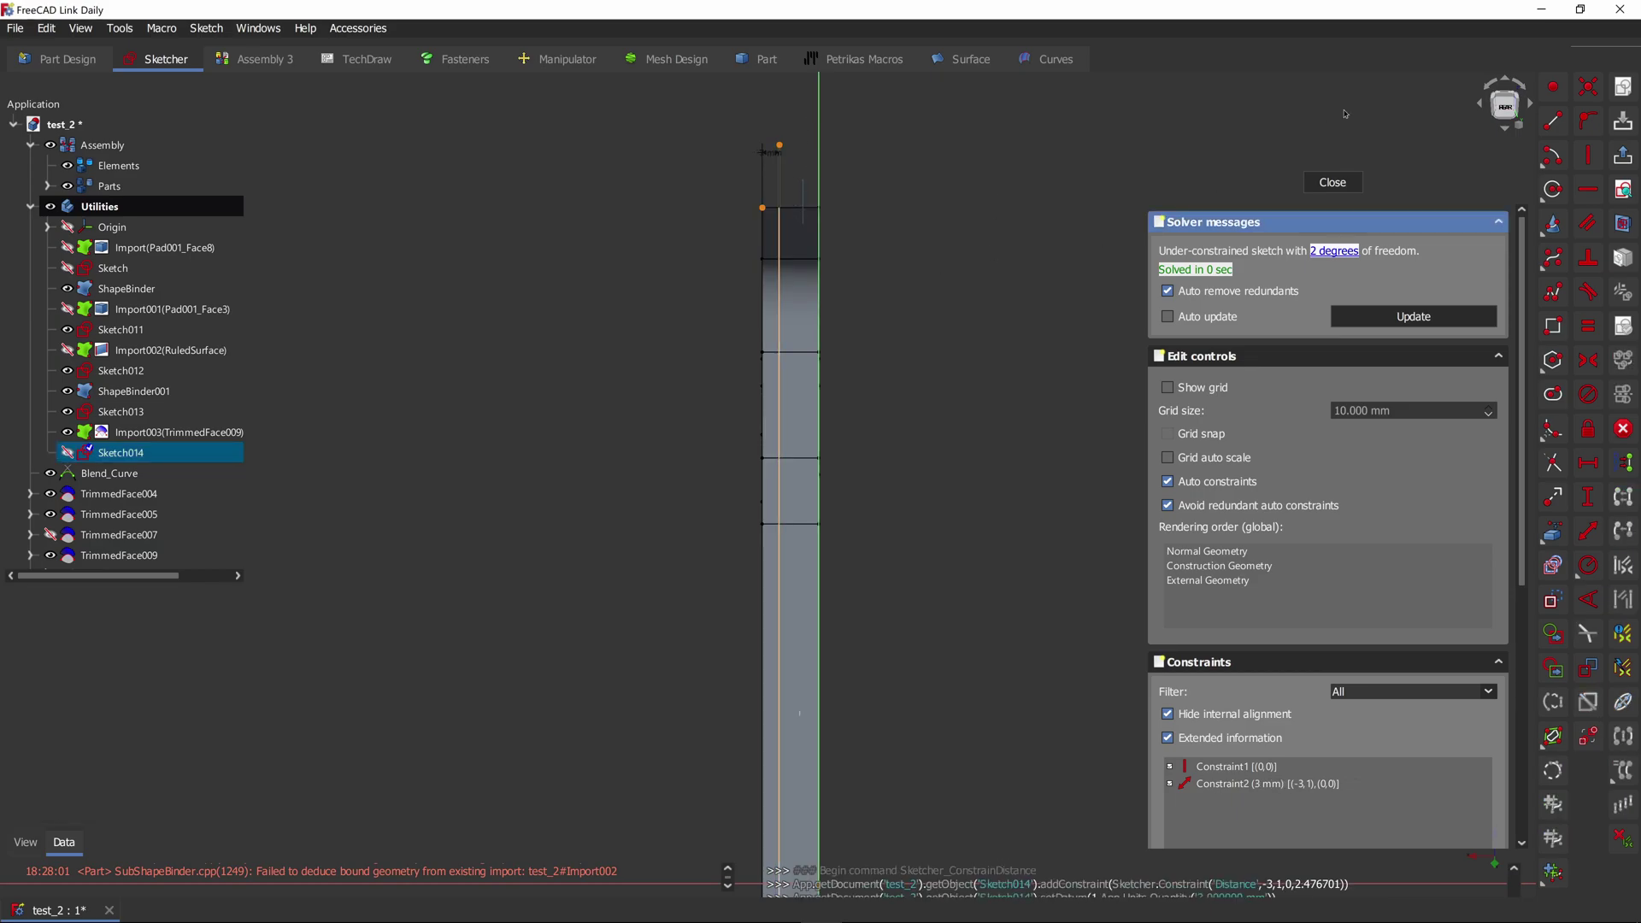
Step: Try to trim the five connected narrow outer faces with the line of Sketch014 from an oblique view
left_click(754, 329)
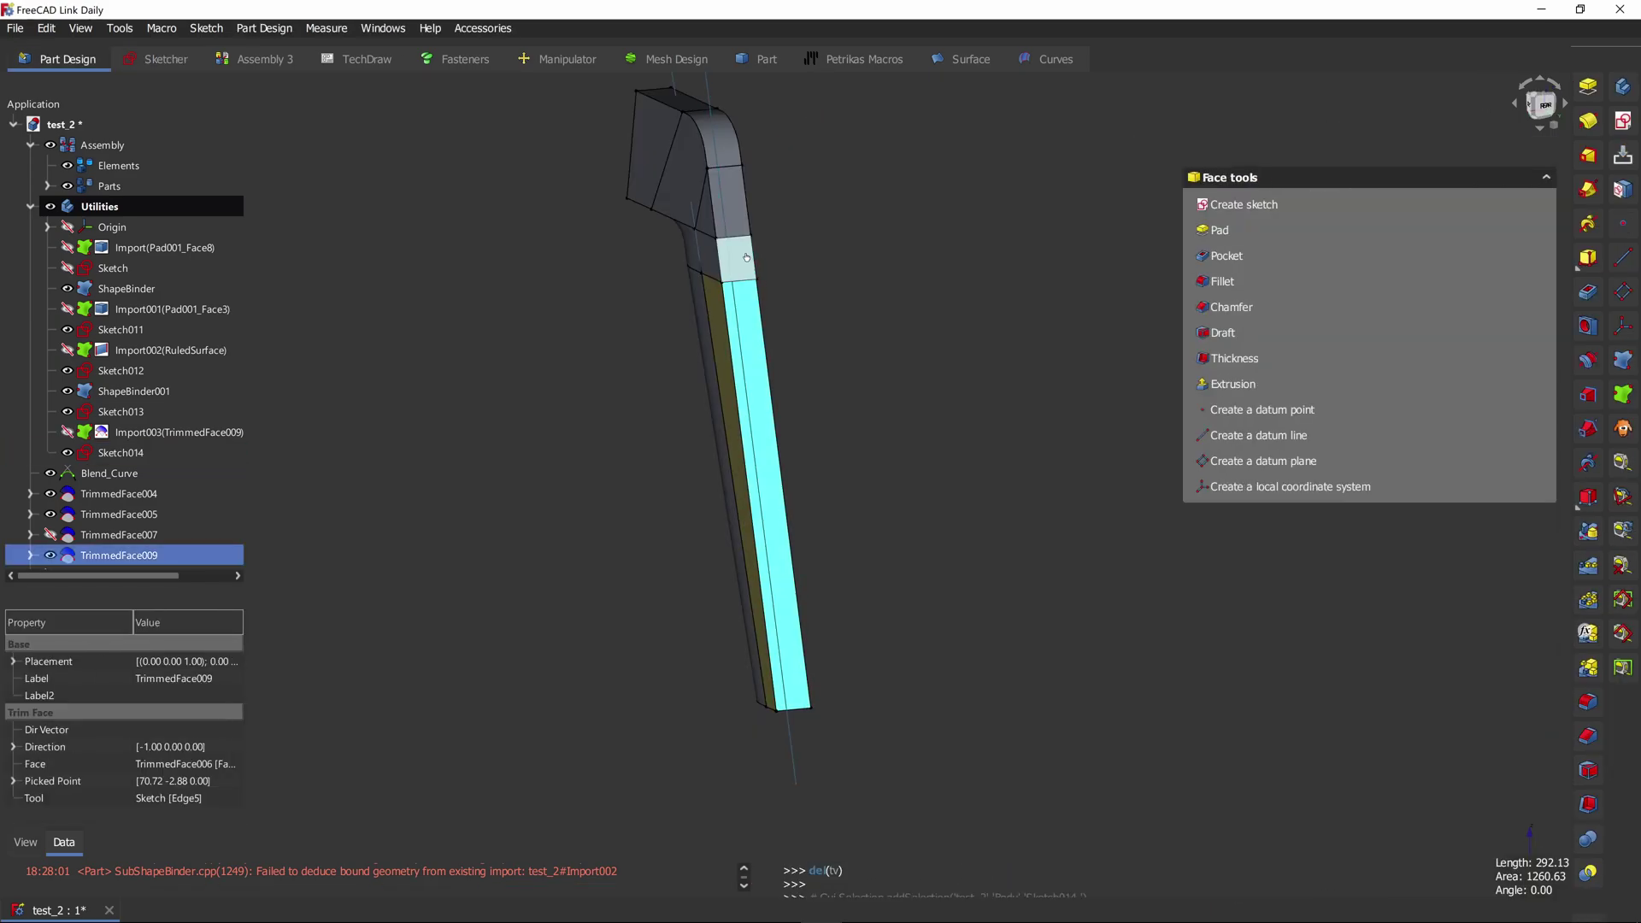
left_click(739, 261, "ctrl")
left_click(733, 205, "ctrl")
left_click(731, 145, "ctrl")
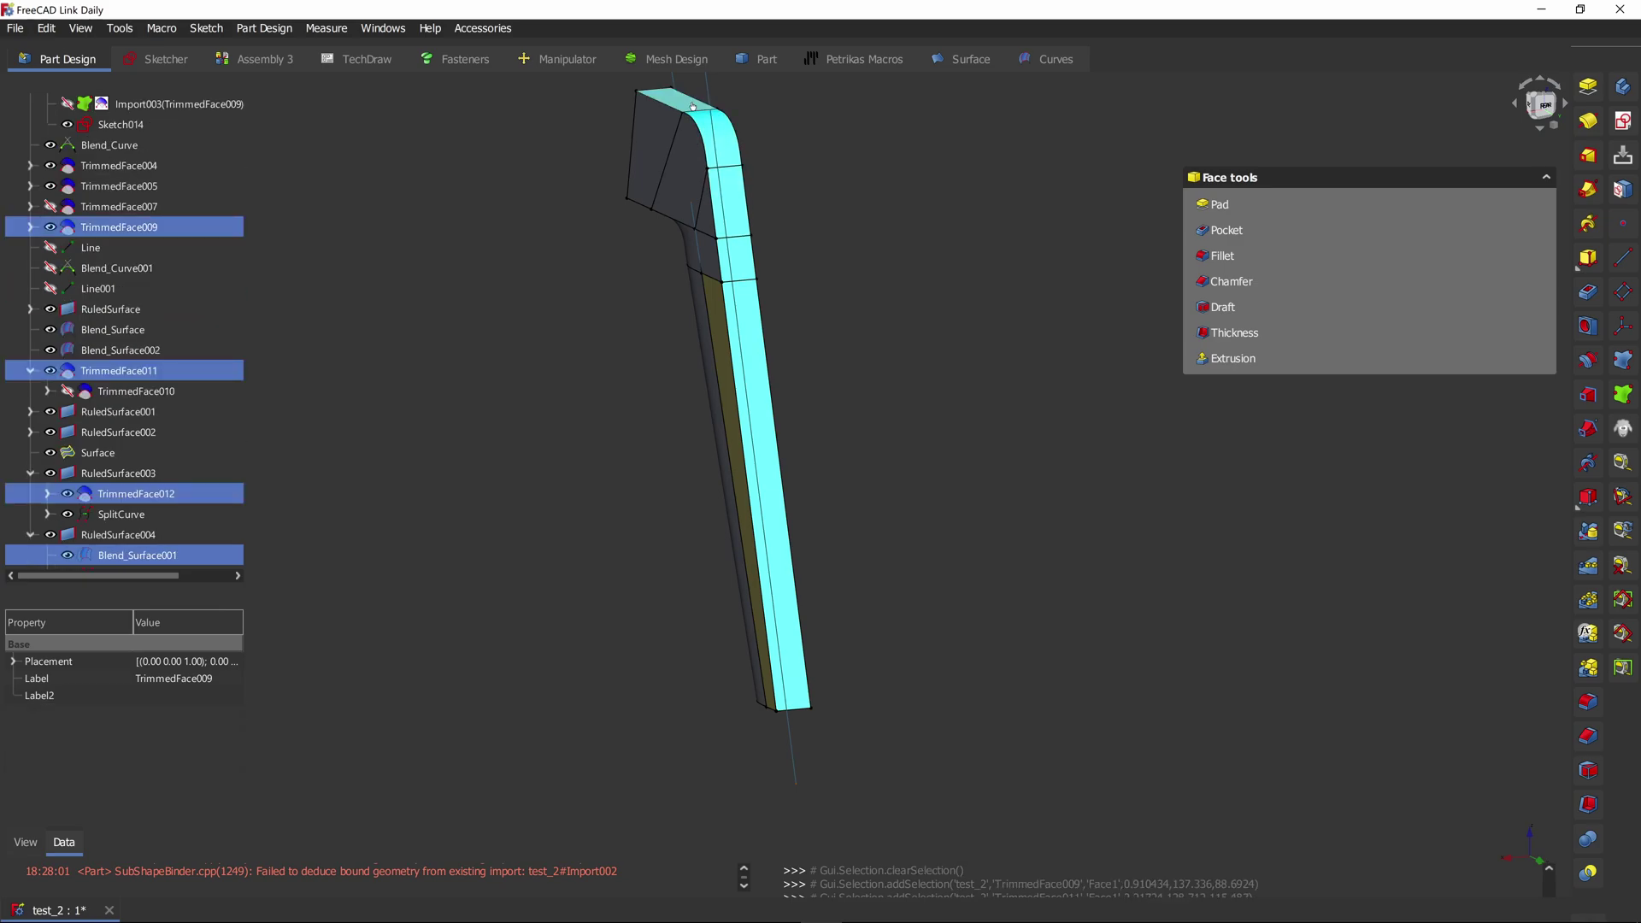
left_click(692, 106, "ctrl")
middle_click_drag(829, 119, 839, 204)
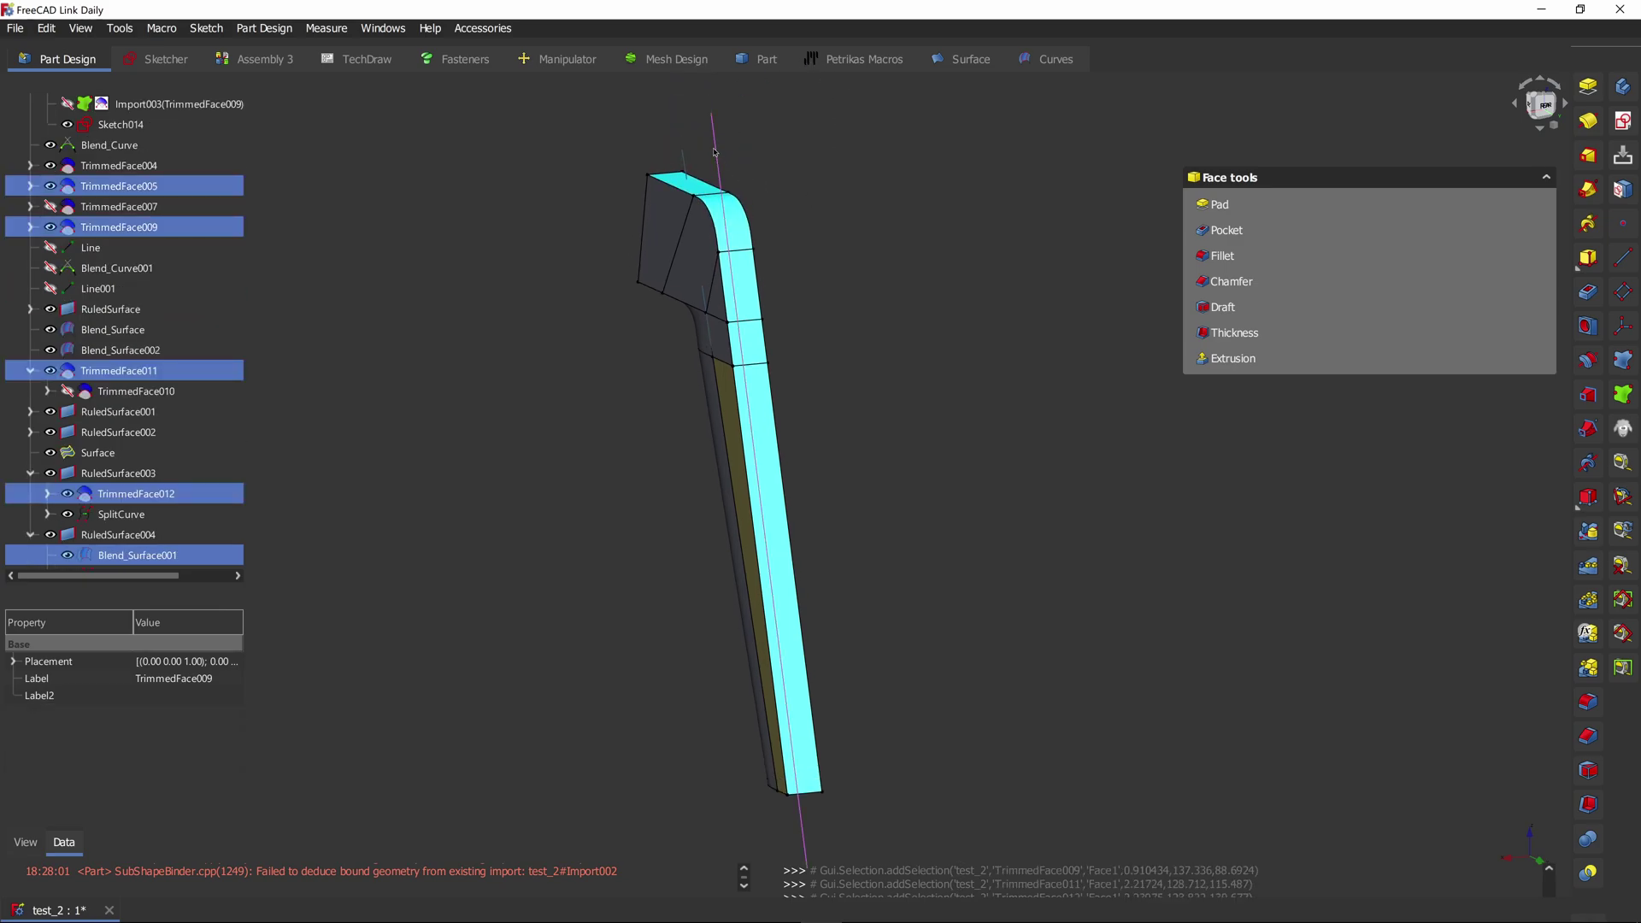
left_click(718, 176, "ctrl")
key("Tab")
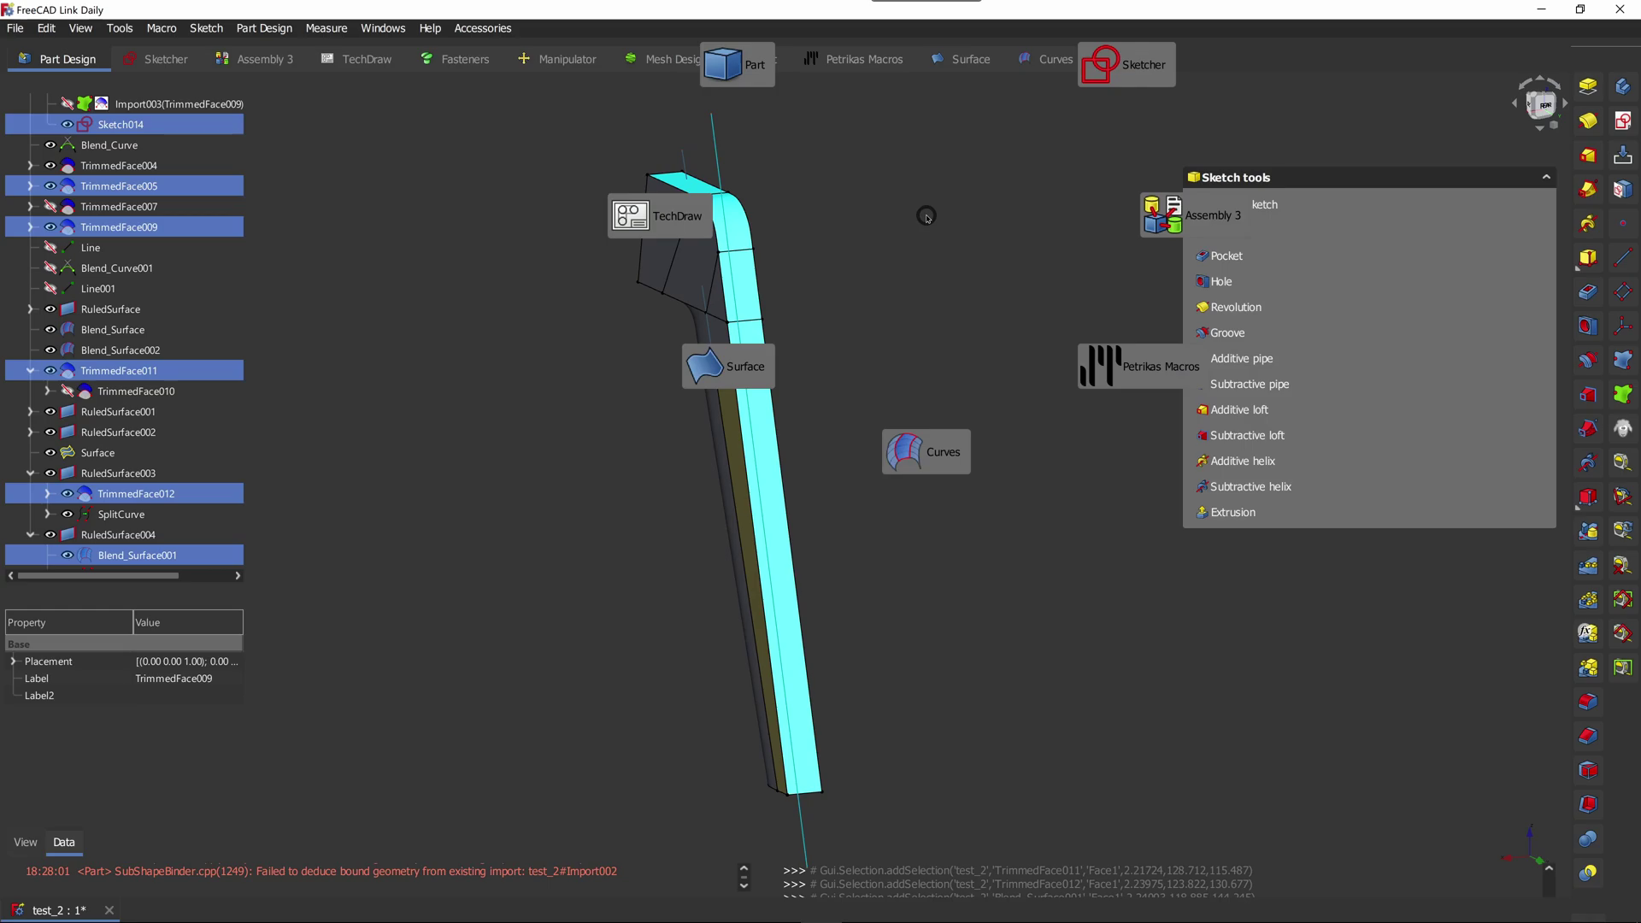
key("Tab")
key("Tab")
left_click(929, 468)
key("ctrl+2")
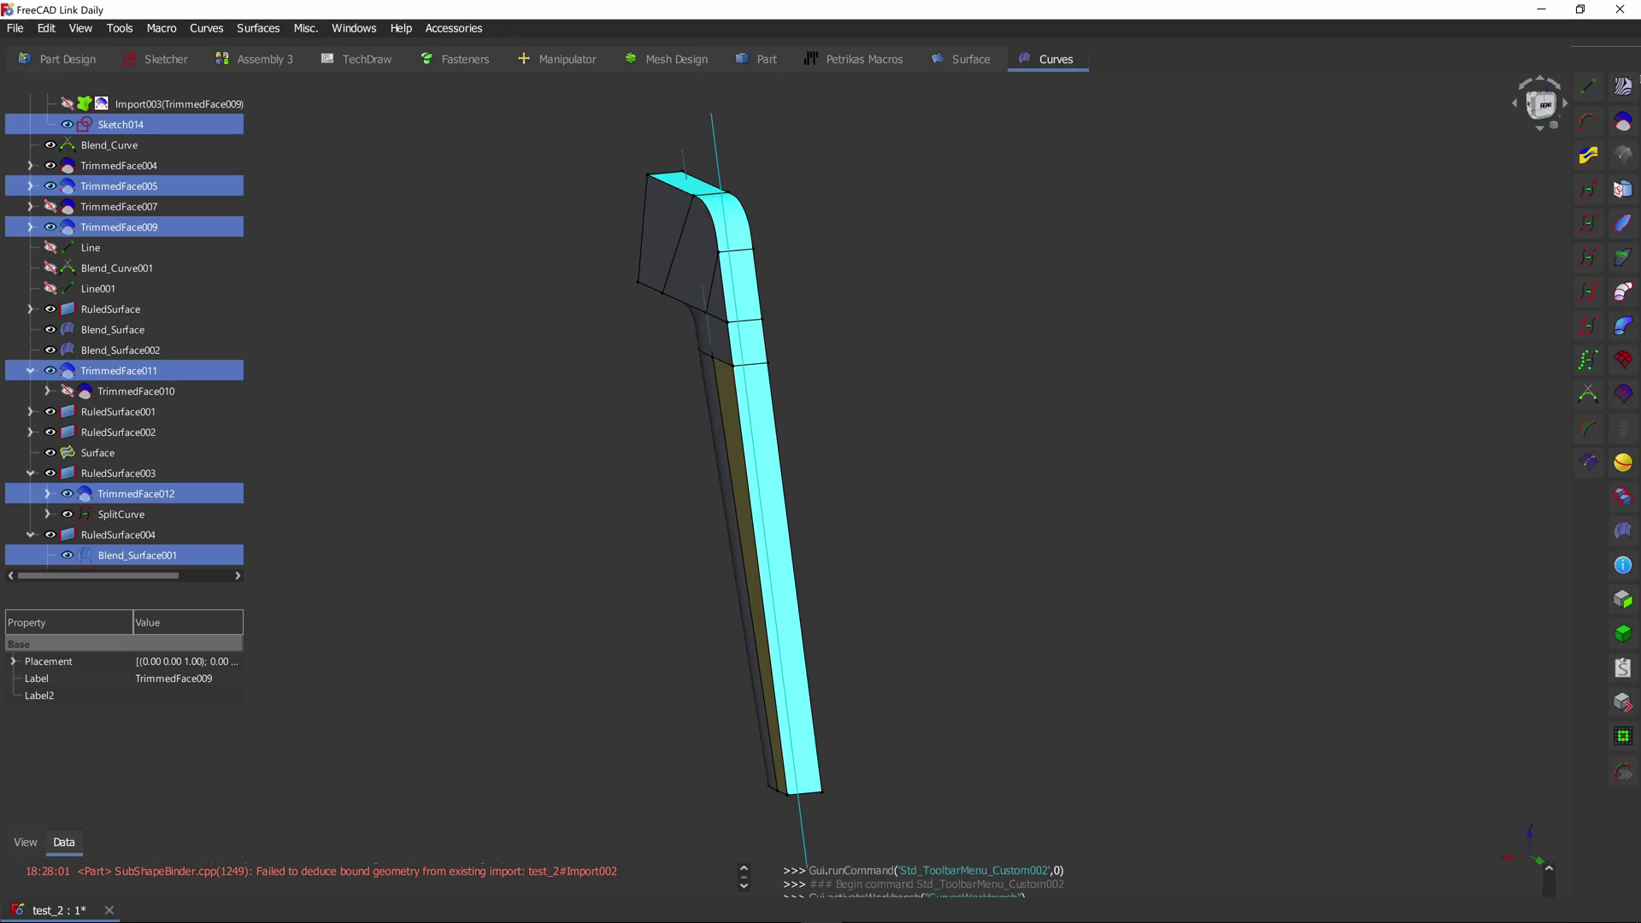
left_click(1622, 122)
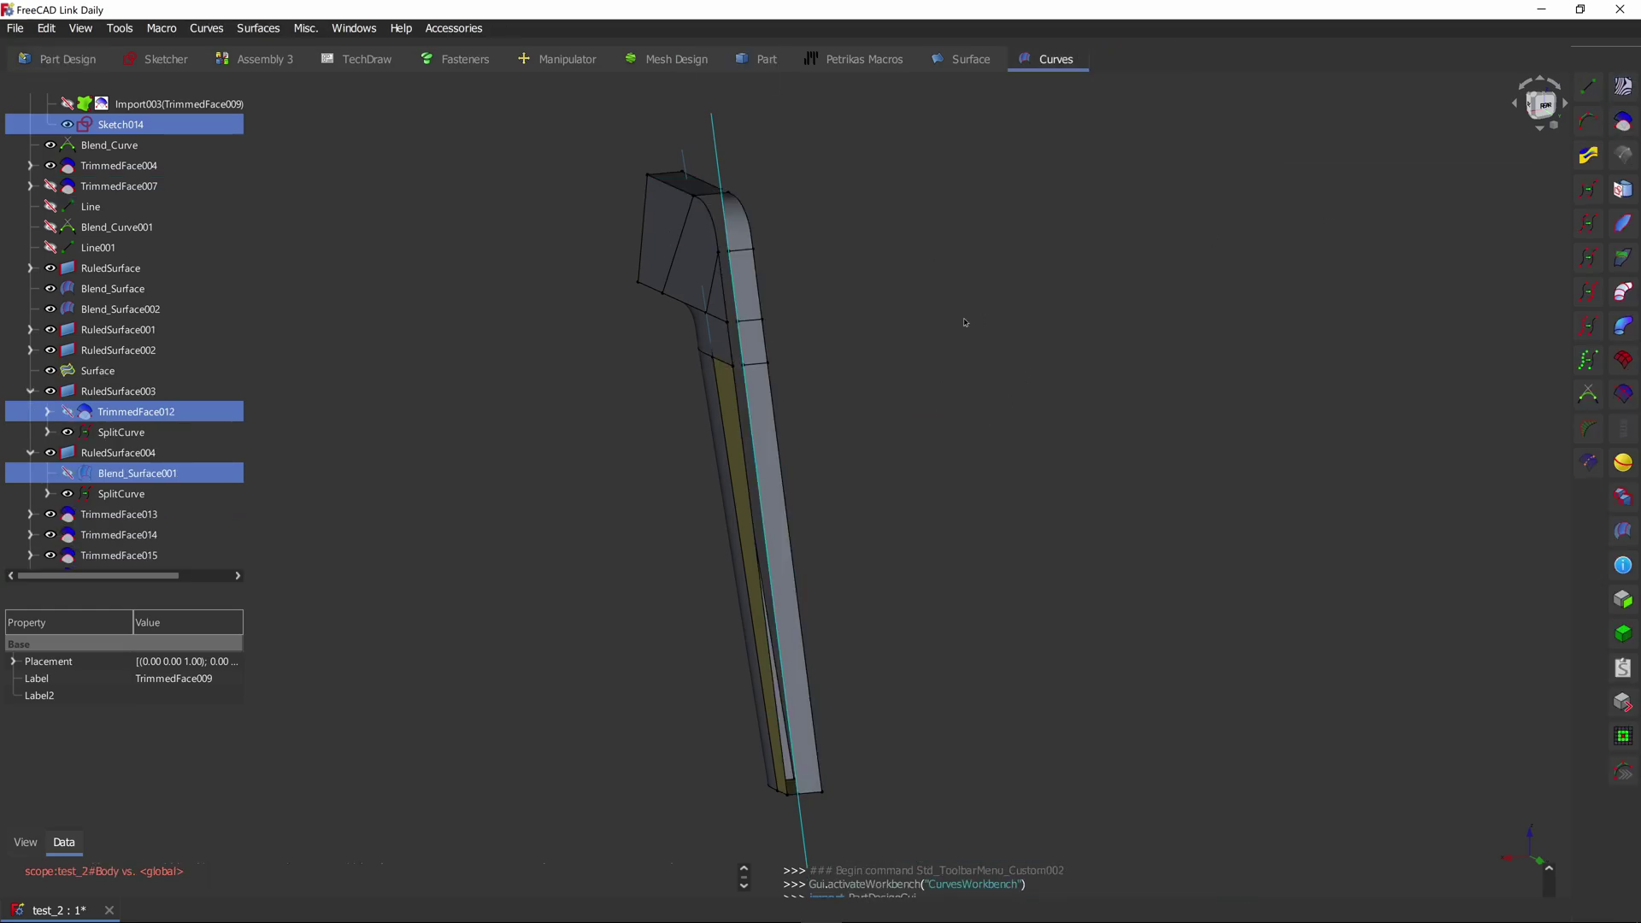
mouse_move(1021, 299)
middle_mouse_down()
mouse_move(985, 297)
mouse_move(1007, 301)
middle_mouse_up()
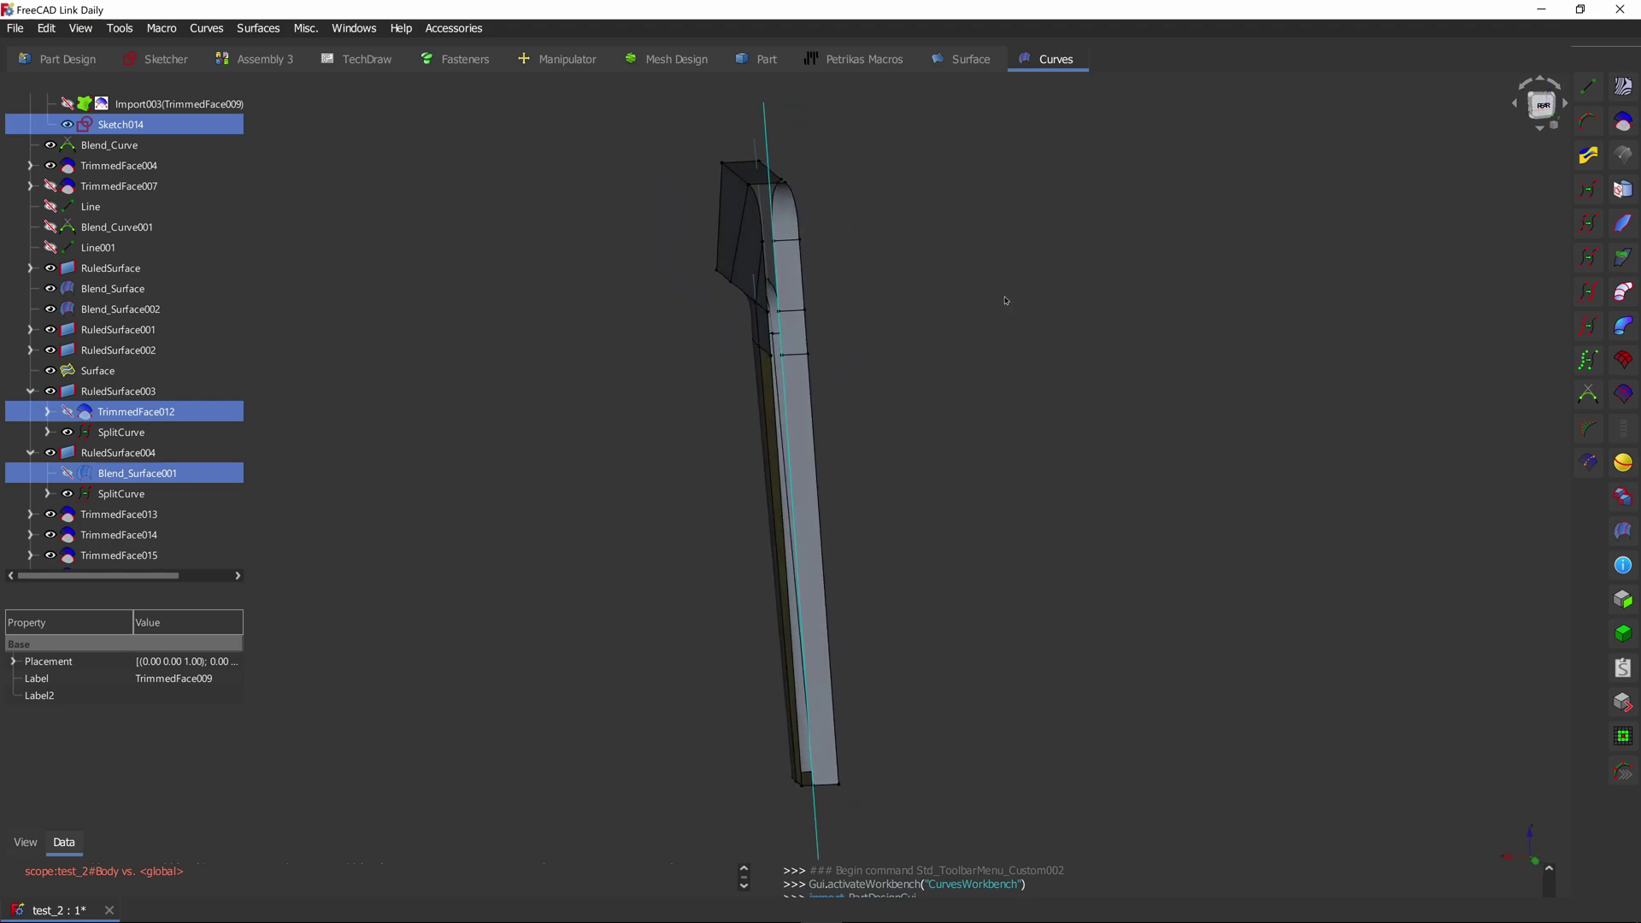
key("ctrl+z")
Step: Trim the five connected narrow outer faces along the line of Sketch014, with the view squared to the model
left_click(773, 176)
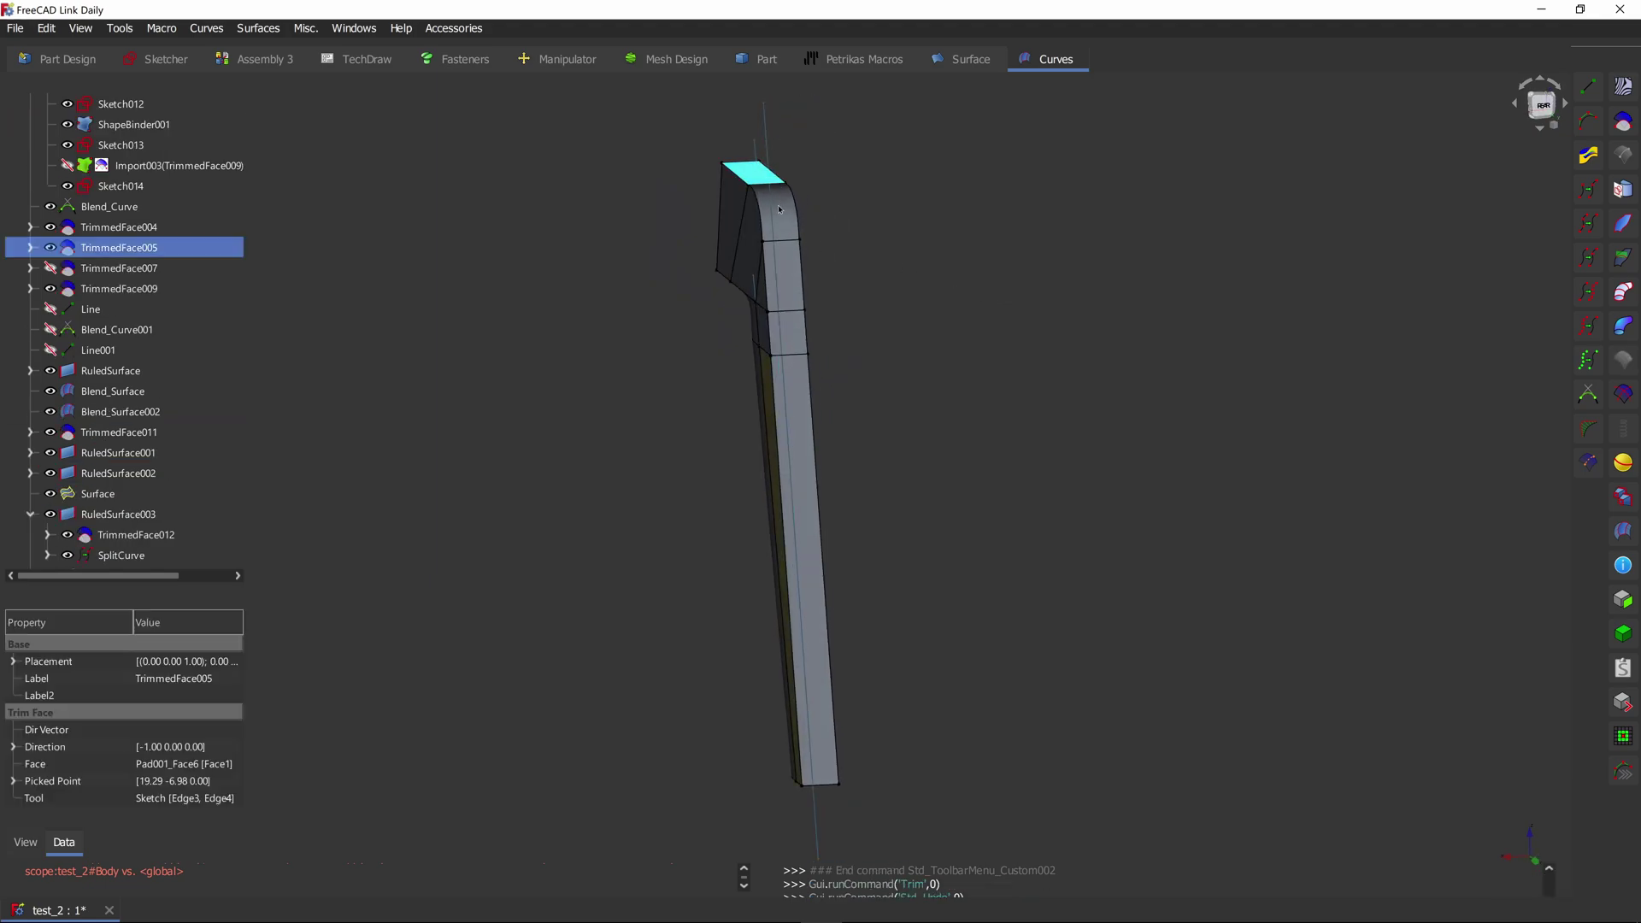
left_click(783, 273, "ctrl")
left_click(786, 334, "ctrl")
left_click(808, 434, "ctrl")
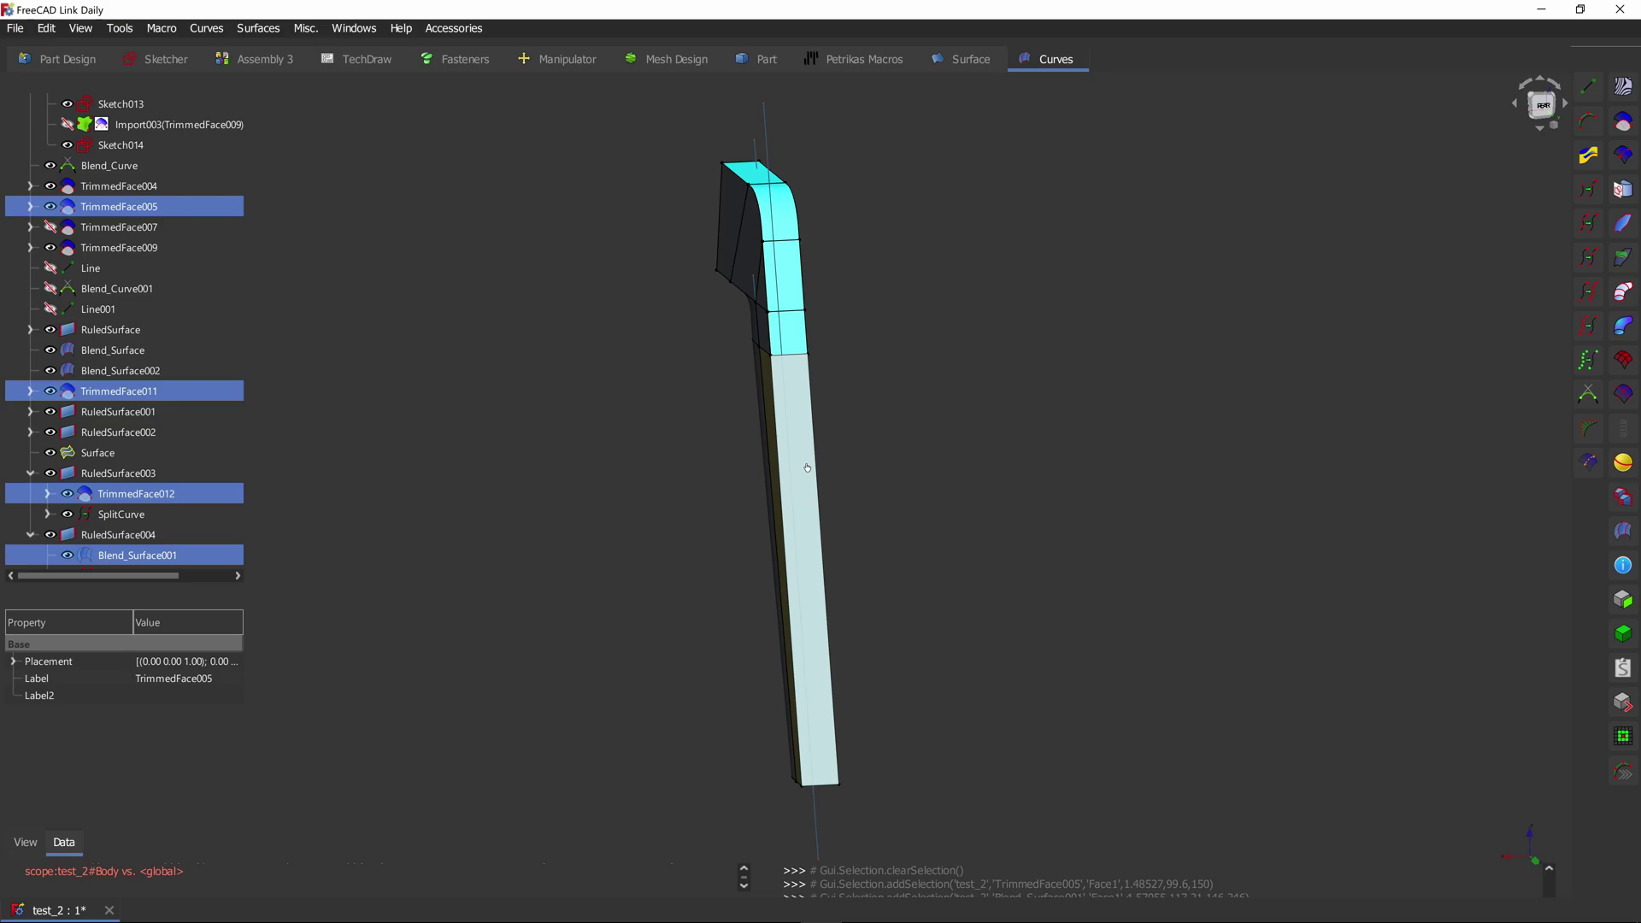
left_click(803, 556, "ctrl")
left_click(766, 153, "ctrl")
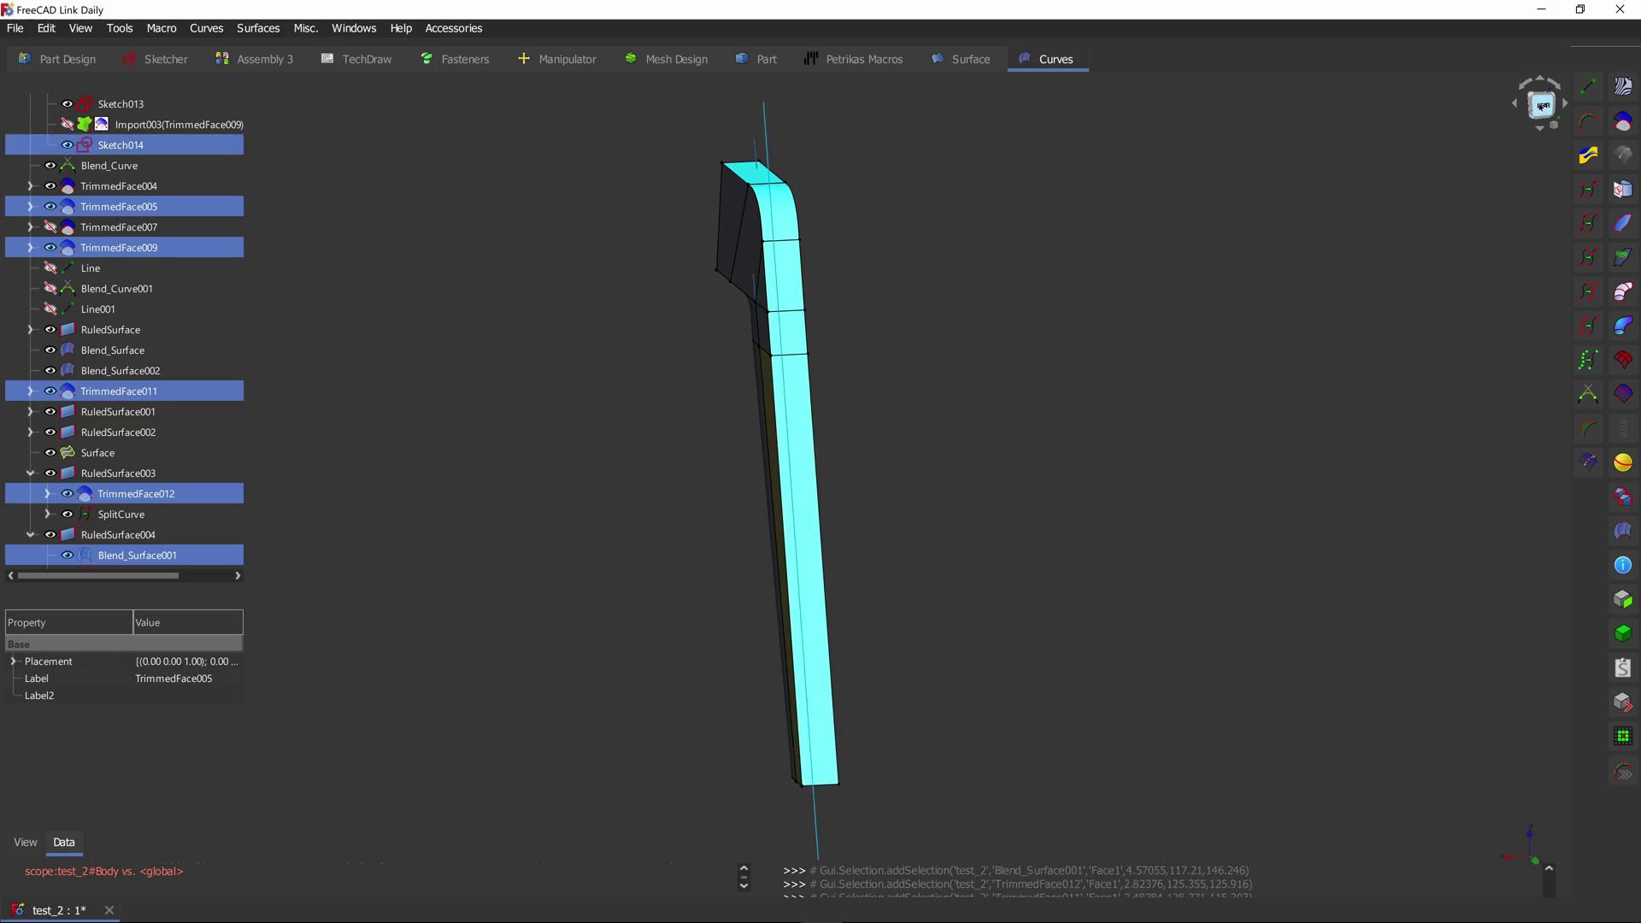
left_click(1541, 106)
left_click(1623, 121)
Step: Create a sketch on the head's flat side face with a horizontal line about 76 mm long and a slanted line along the handle
middle_click_drag(886, 300, 626, 192)
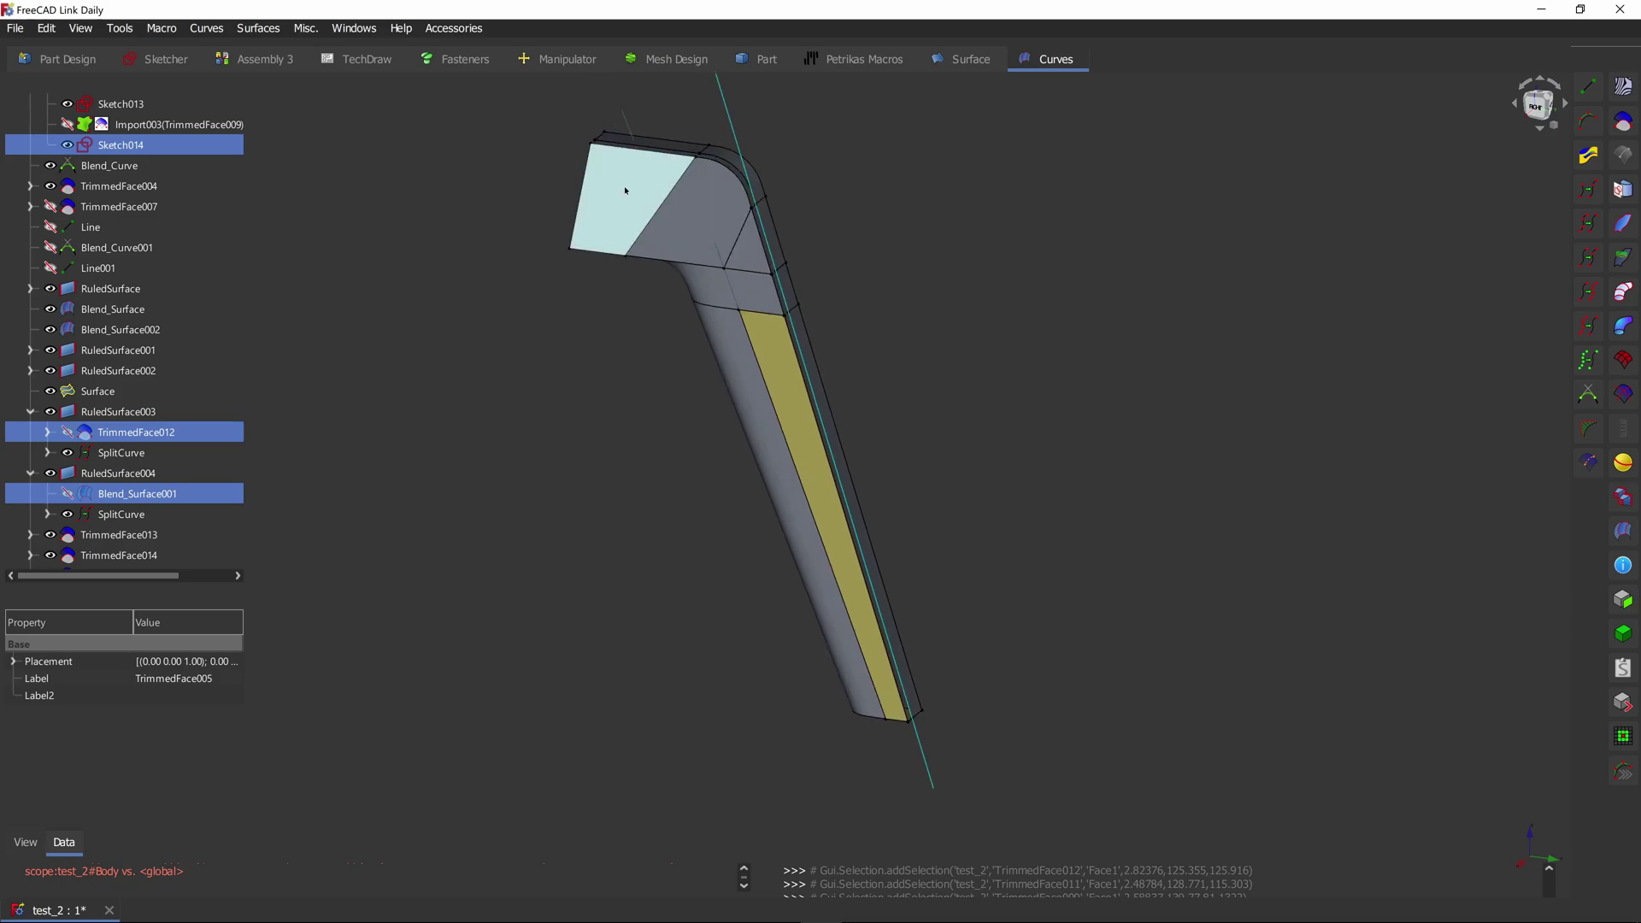
left_click(625, 190)
key("s")
key("l")
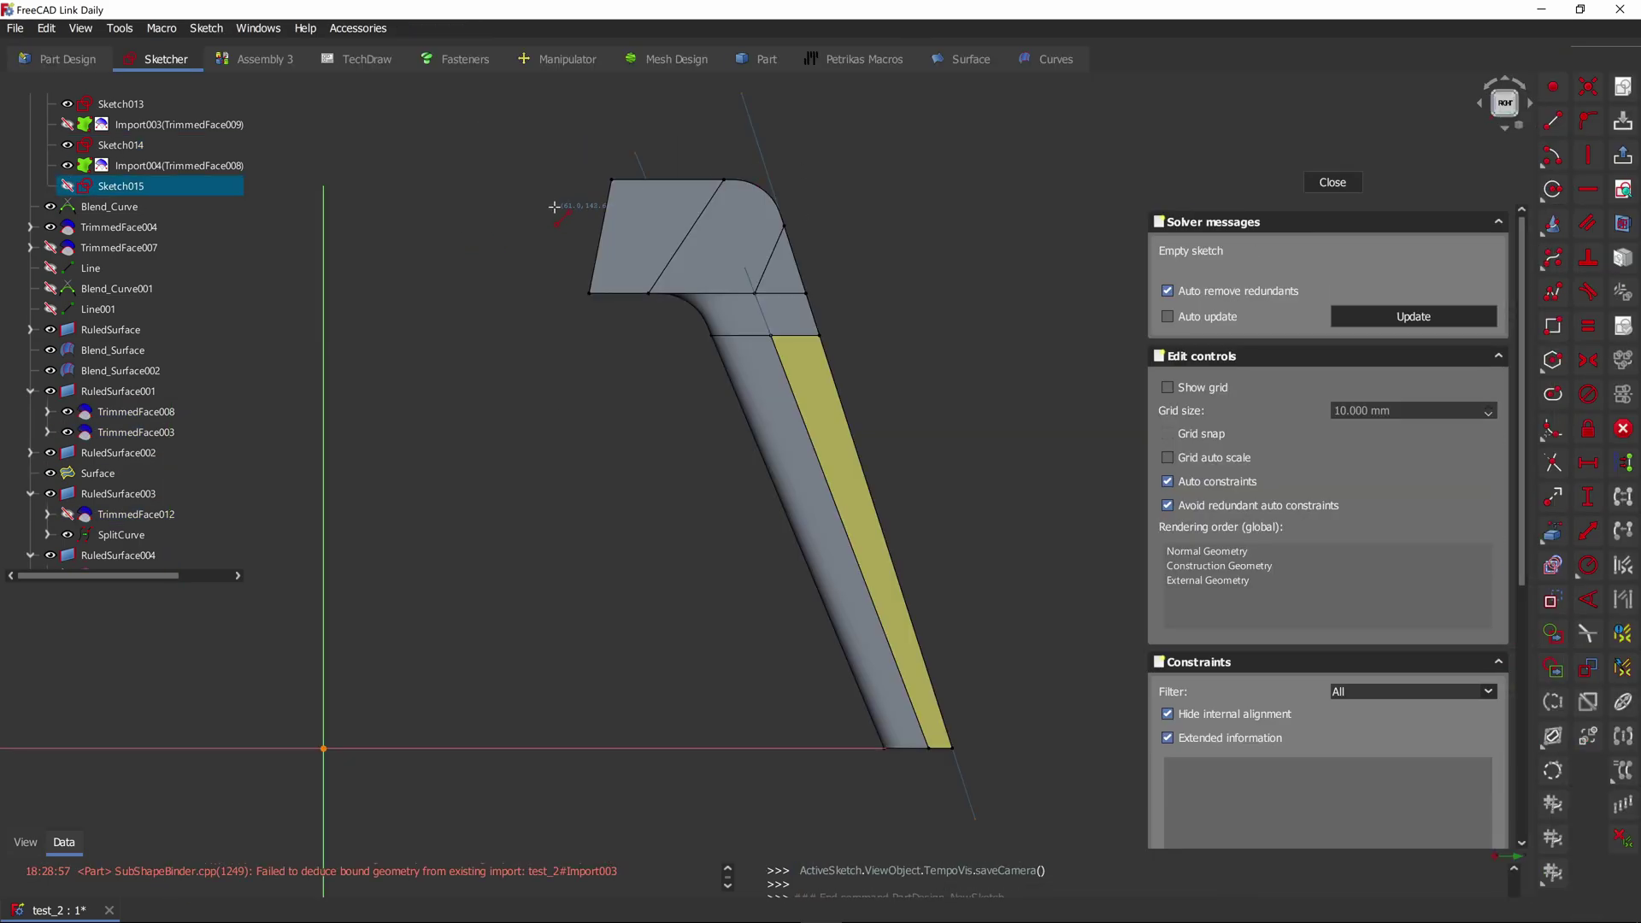
left_click(840, 202)
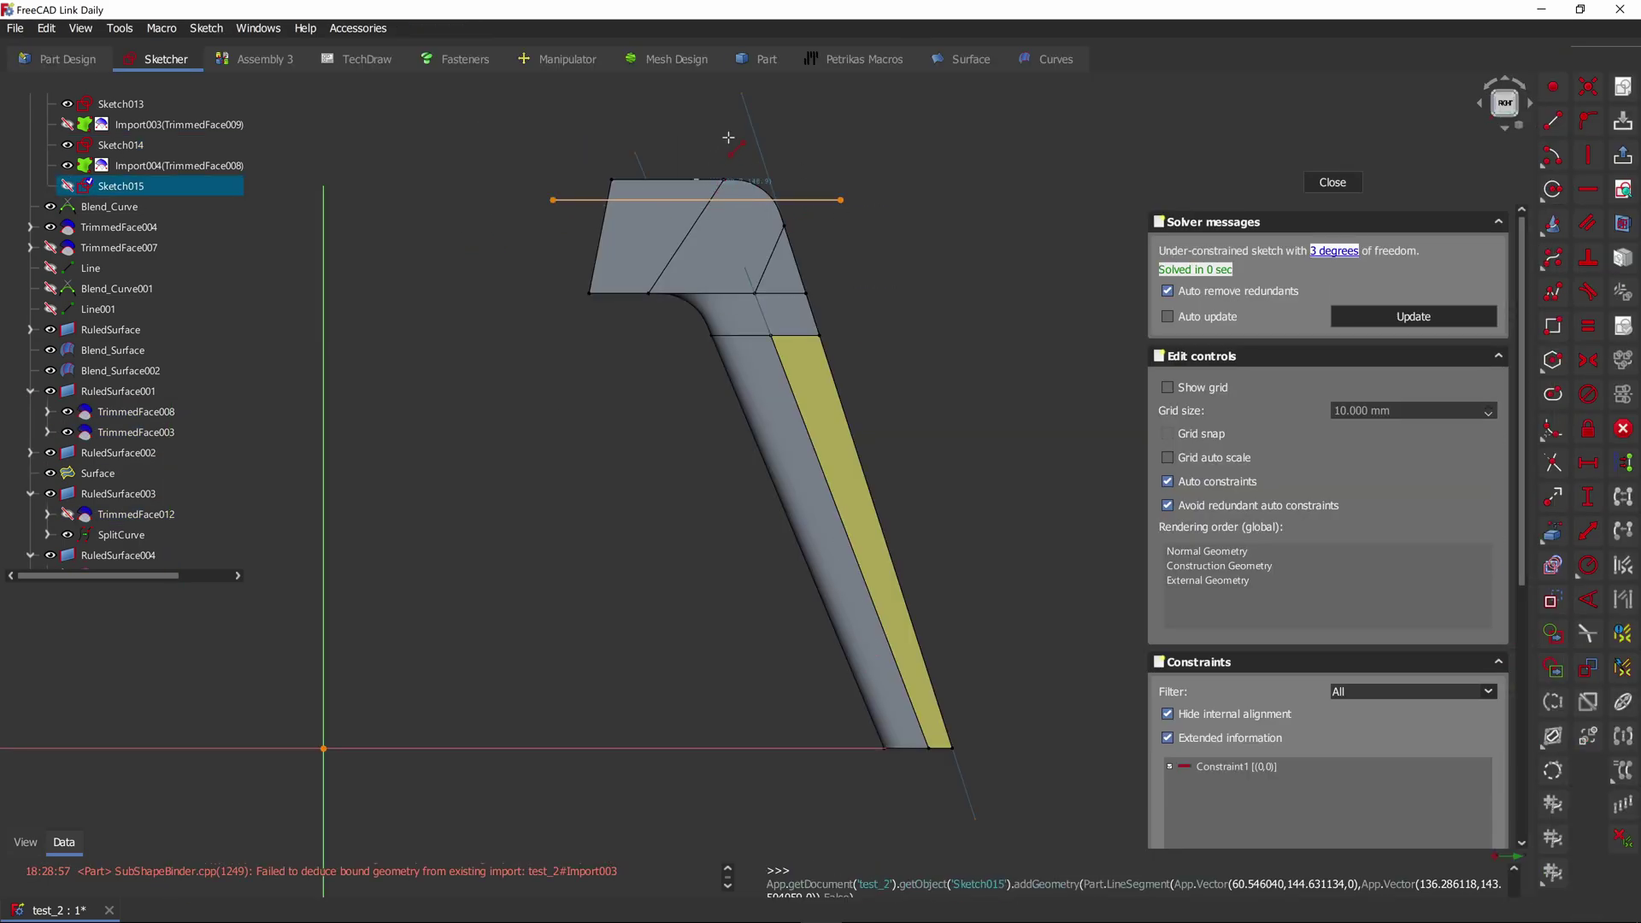
left_click(955, 794)
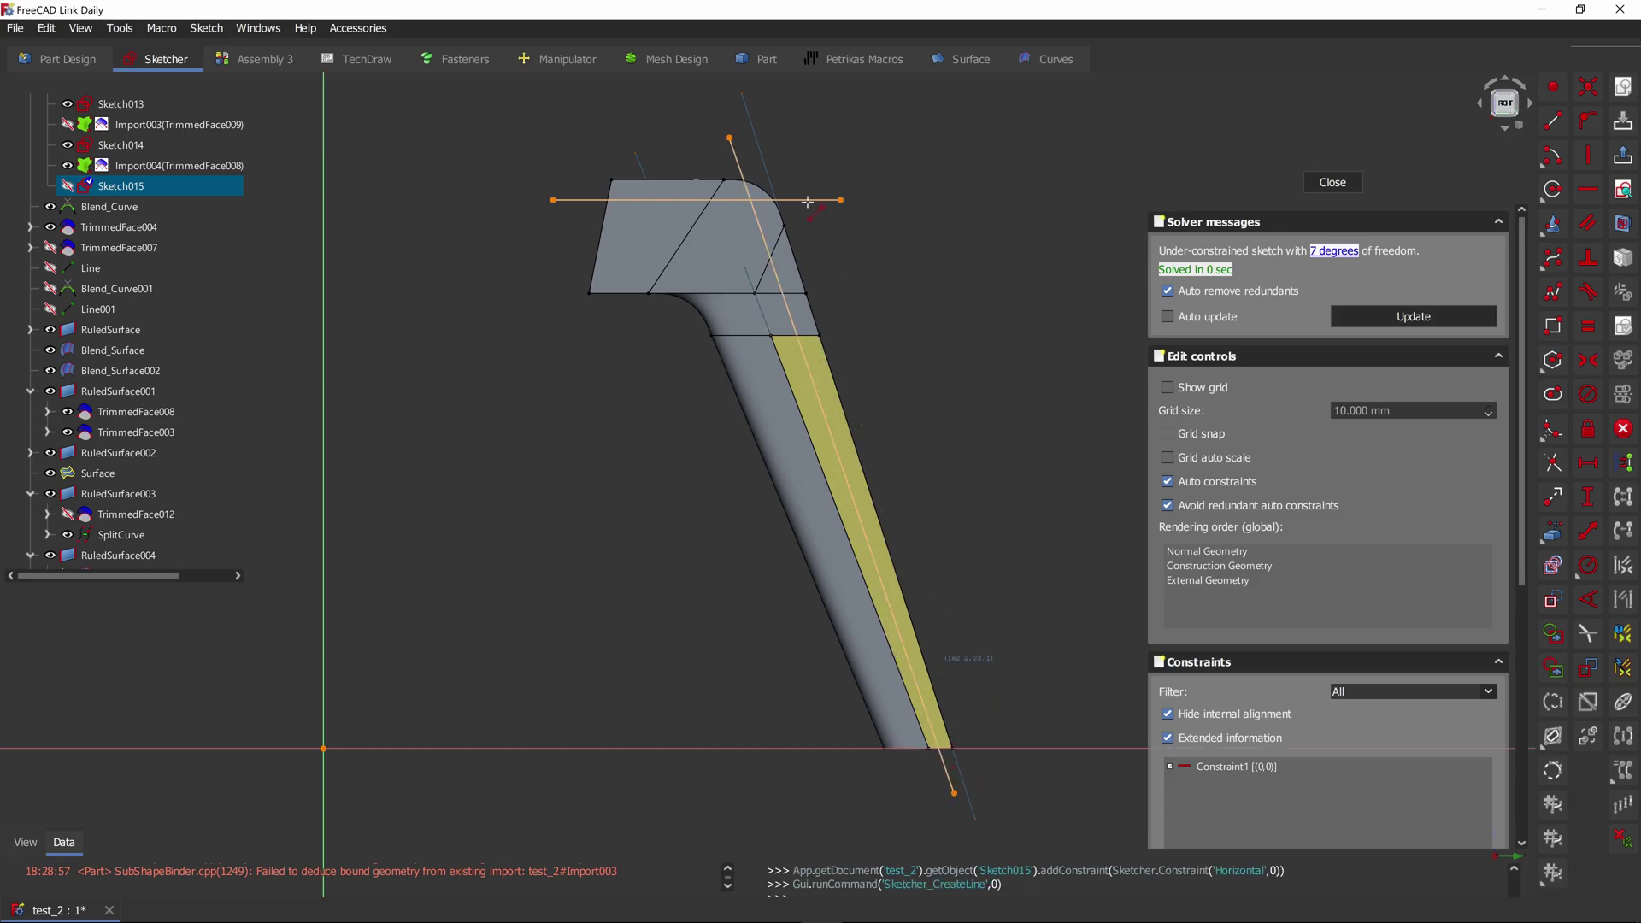
Step: Reference the Sketch014 line and the head's upper edge as external geometry, and make the slanted line parallel to the Sketch014 line
key("g")
key("x")
left_click(763, 160)
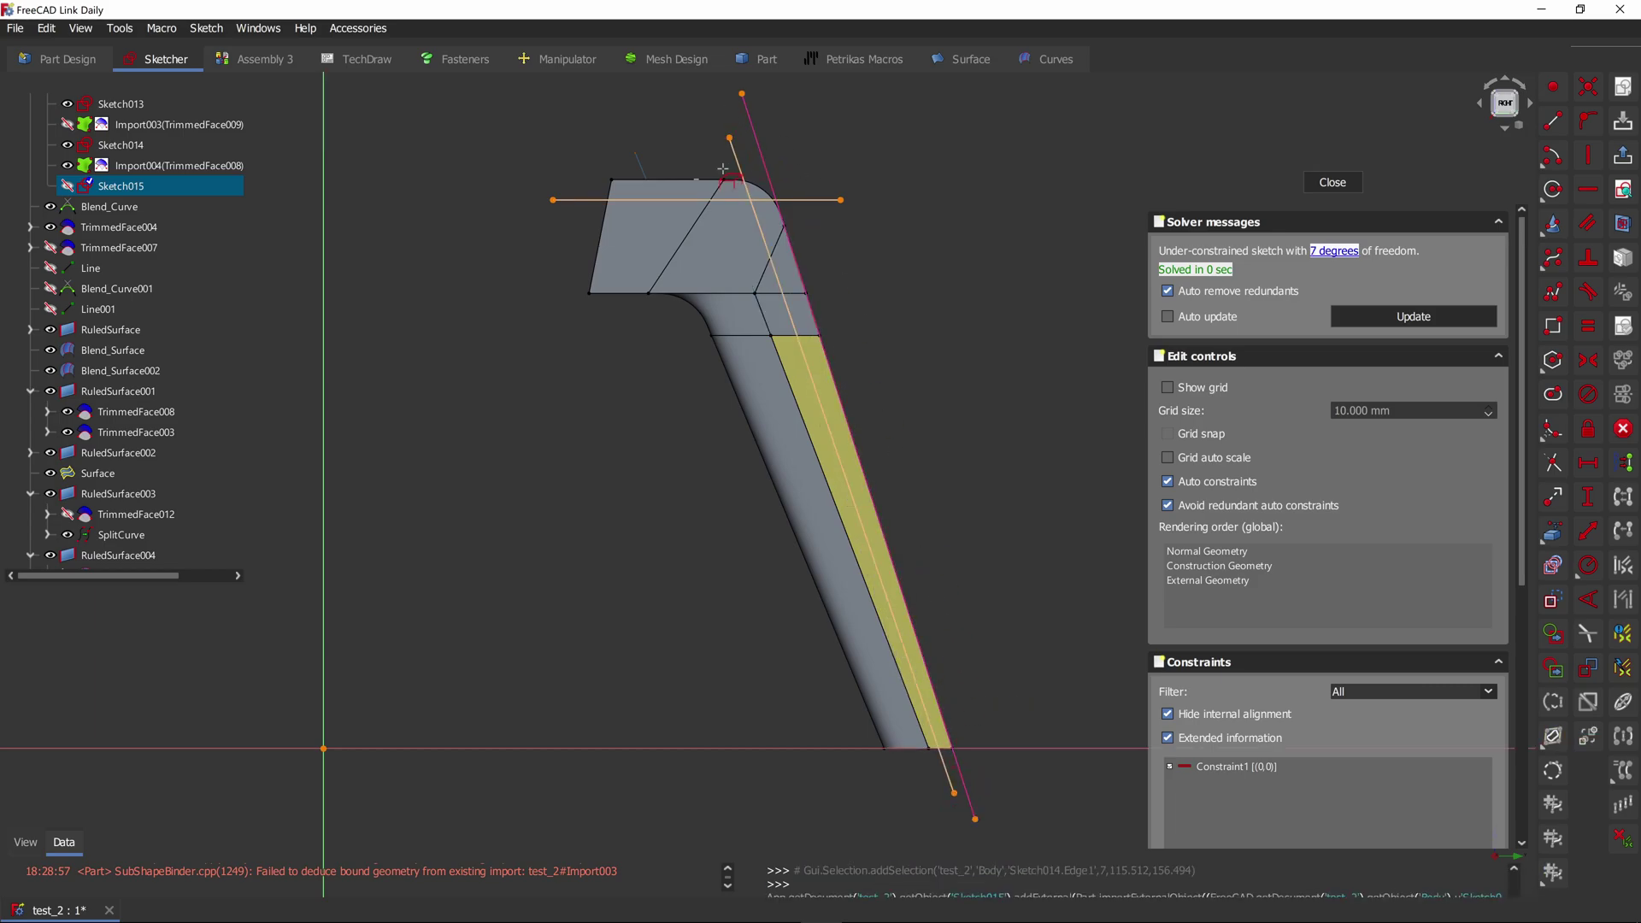
left_click(637, 181)
key("p")
left_click(762, 237)
left_click(767, 170)
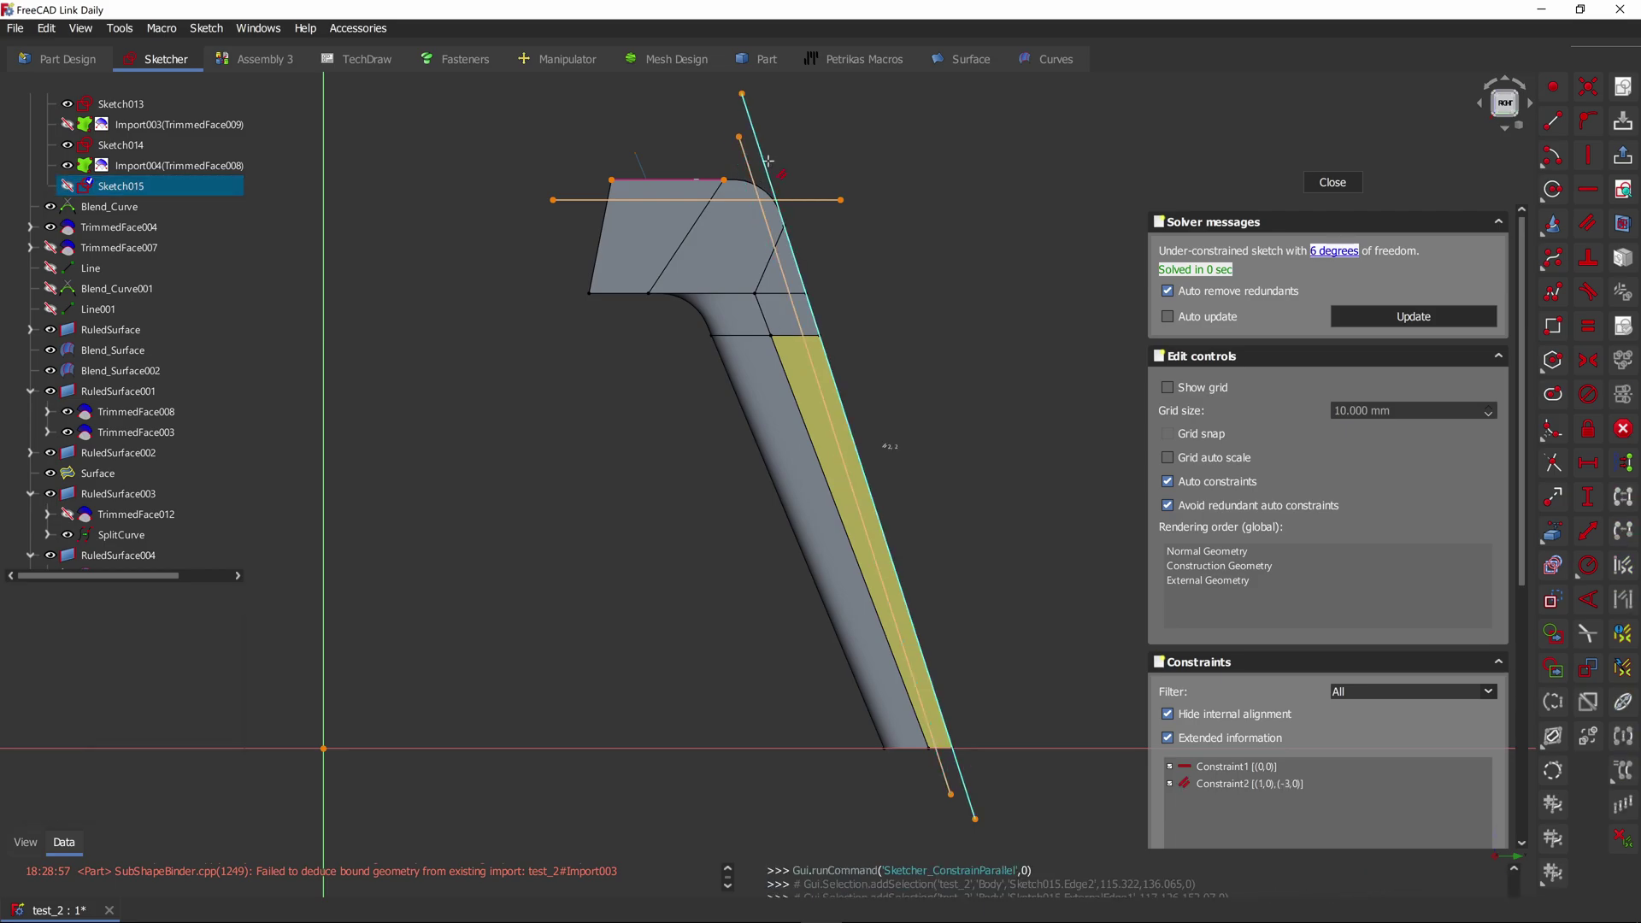
Step: Constrain the horizontal line 3 mm from the referenced upper corner of the head
left_click(611, 181)
left_click(580, 200)
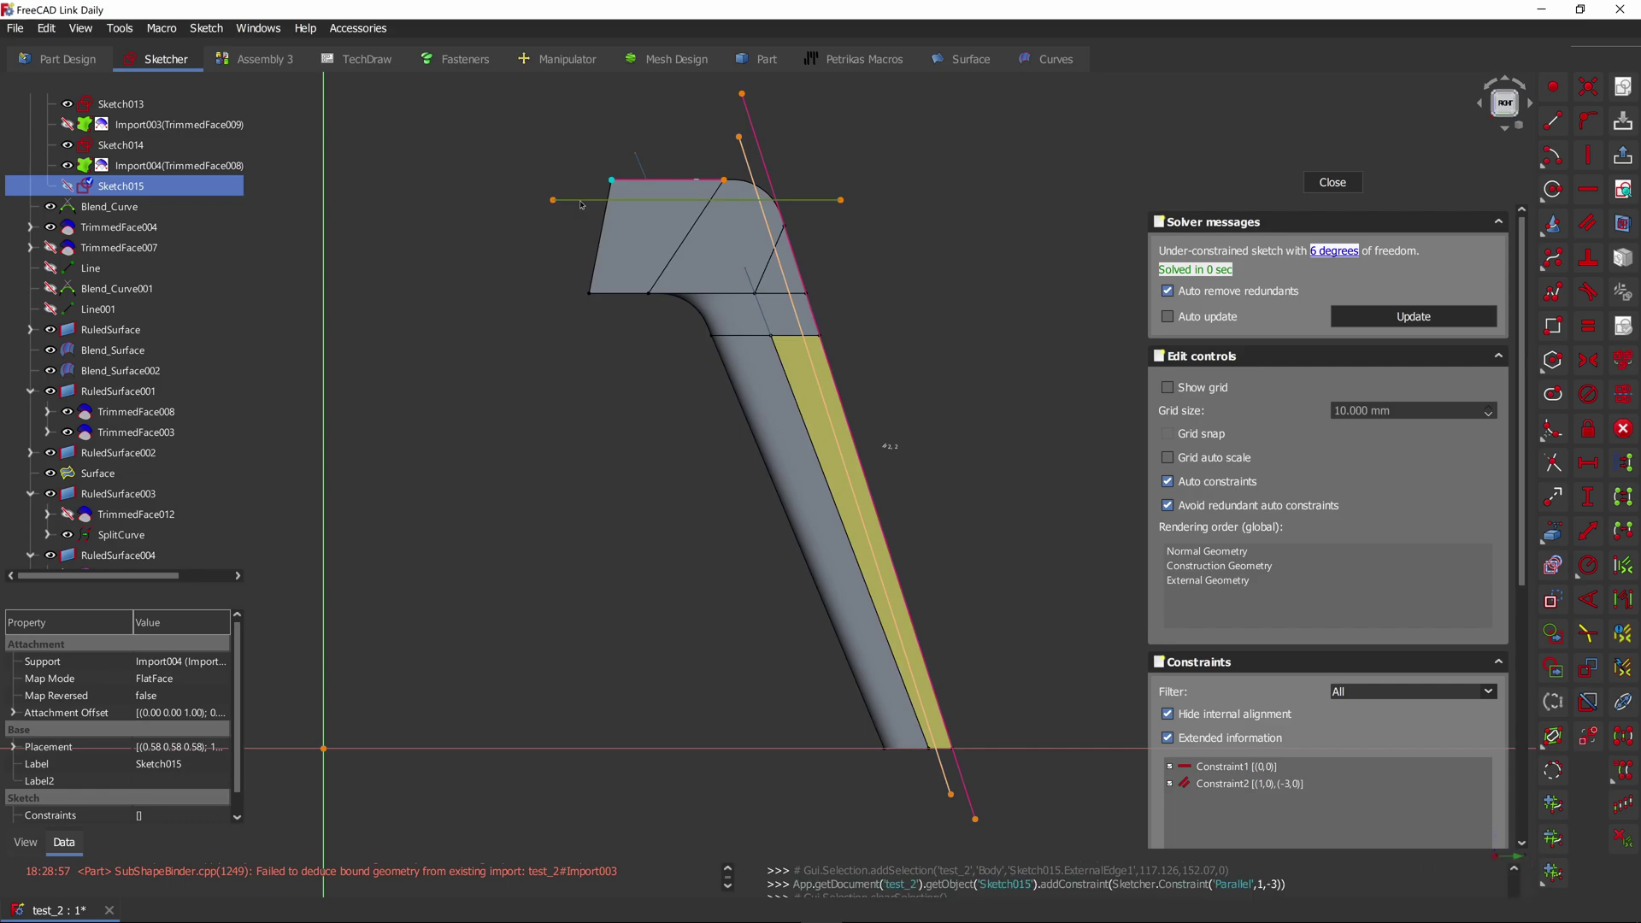
key("shift+d")
key("Return")
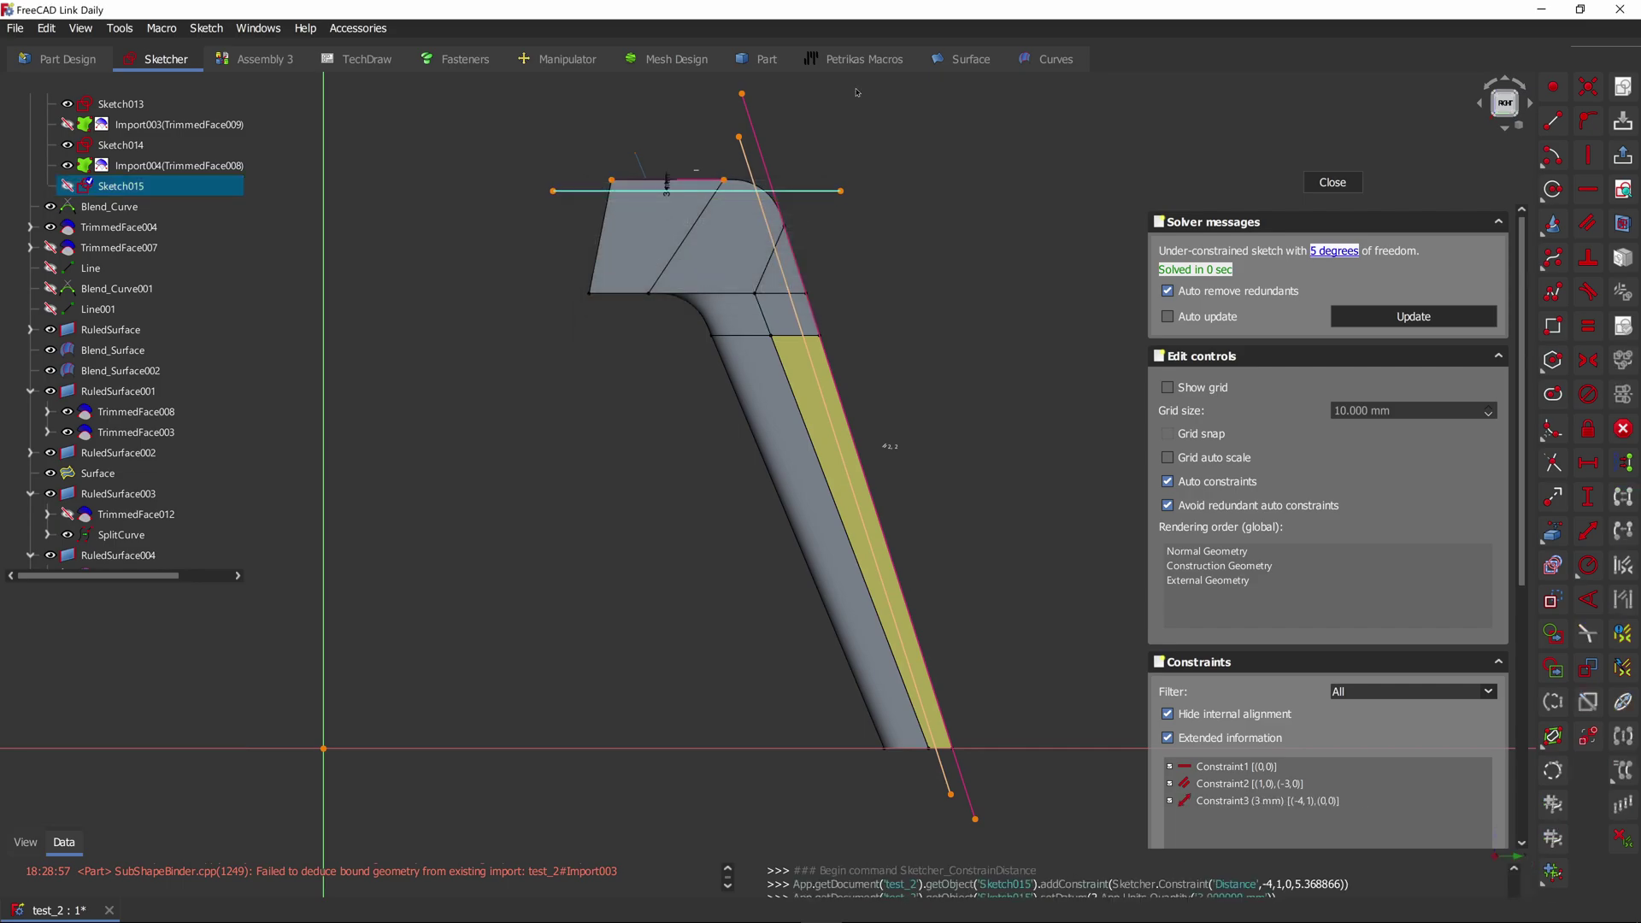
Step: Constrain the slanted line's upper endpoint 3 mm from the referenced Sketch014 line and finish the sketch
left_click(739, 137)
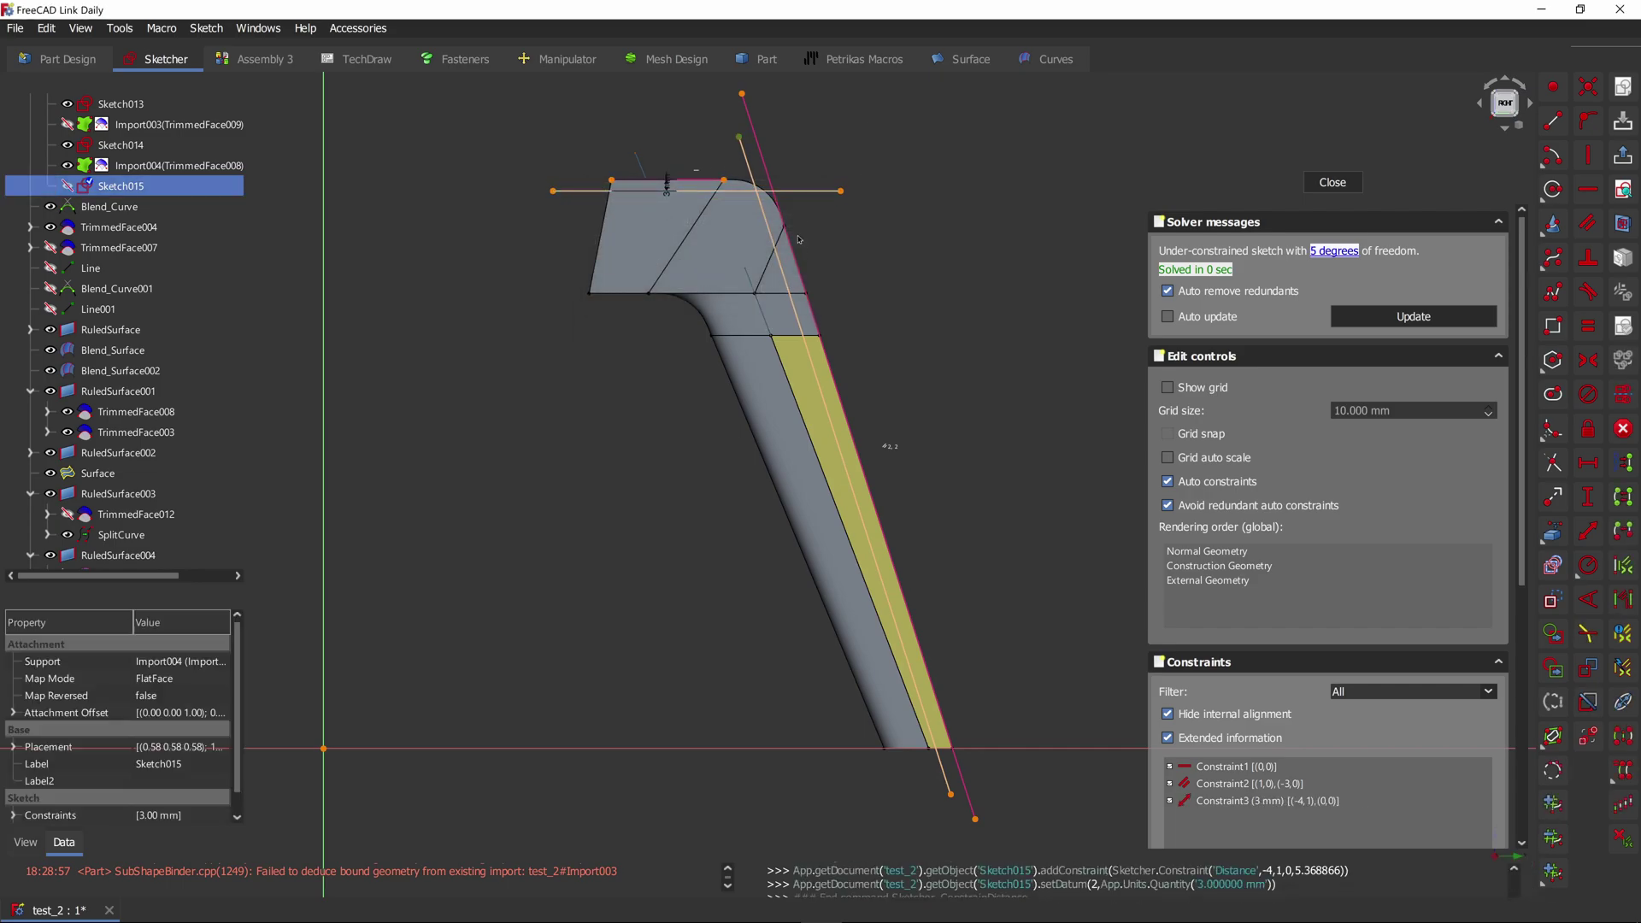
left_click(769, 167)
type("kd")
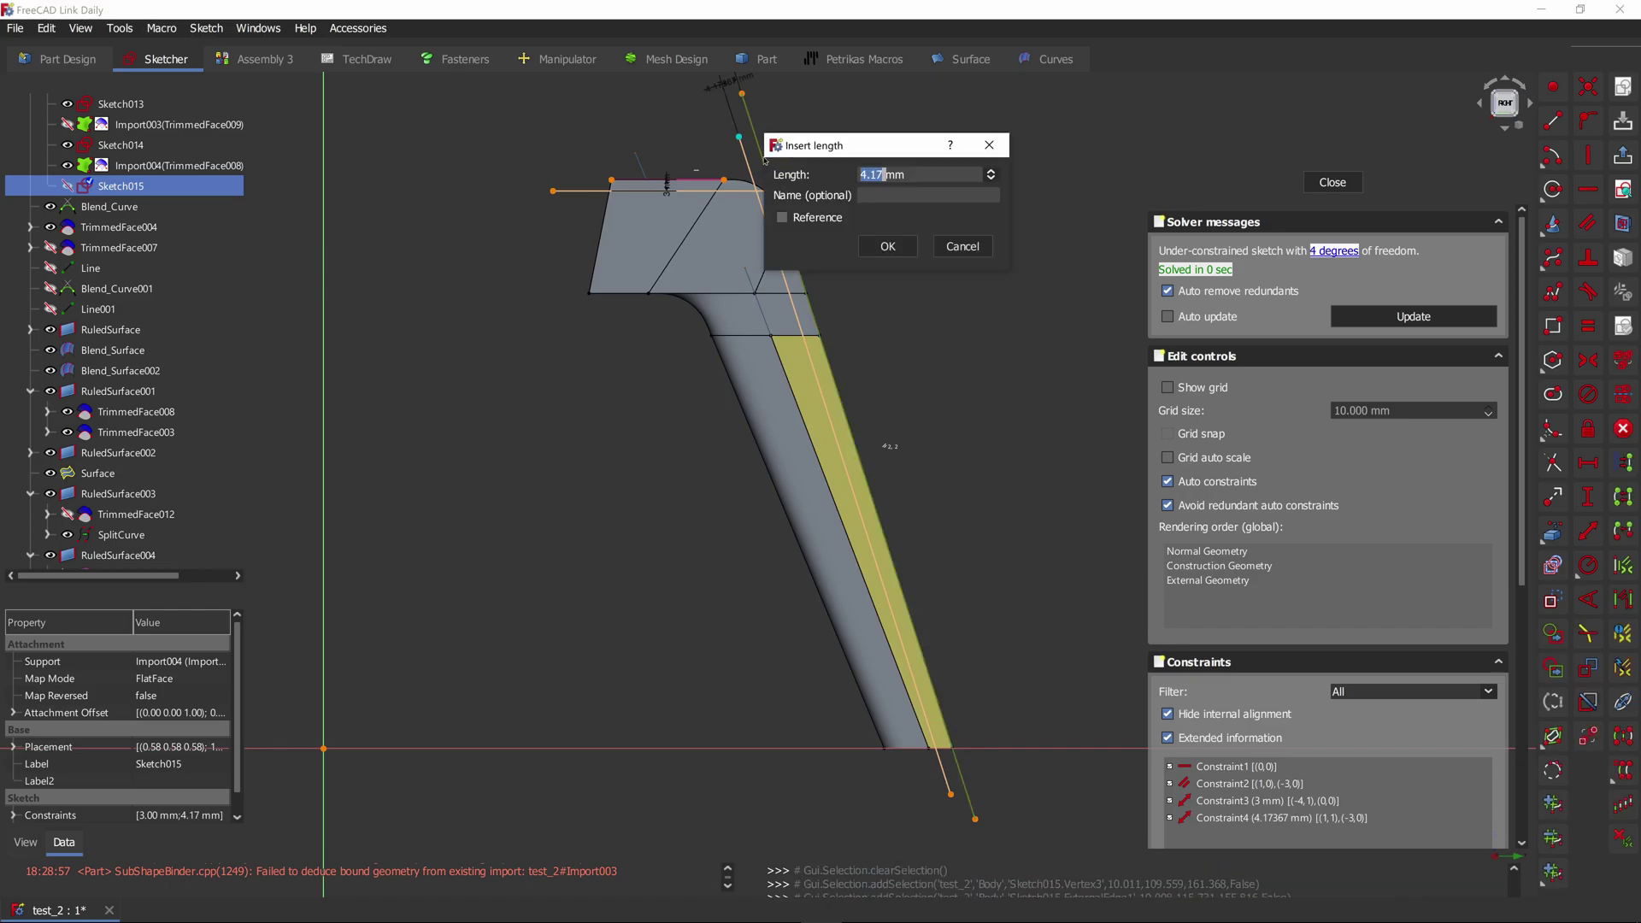
type("3")
key("Return")
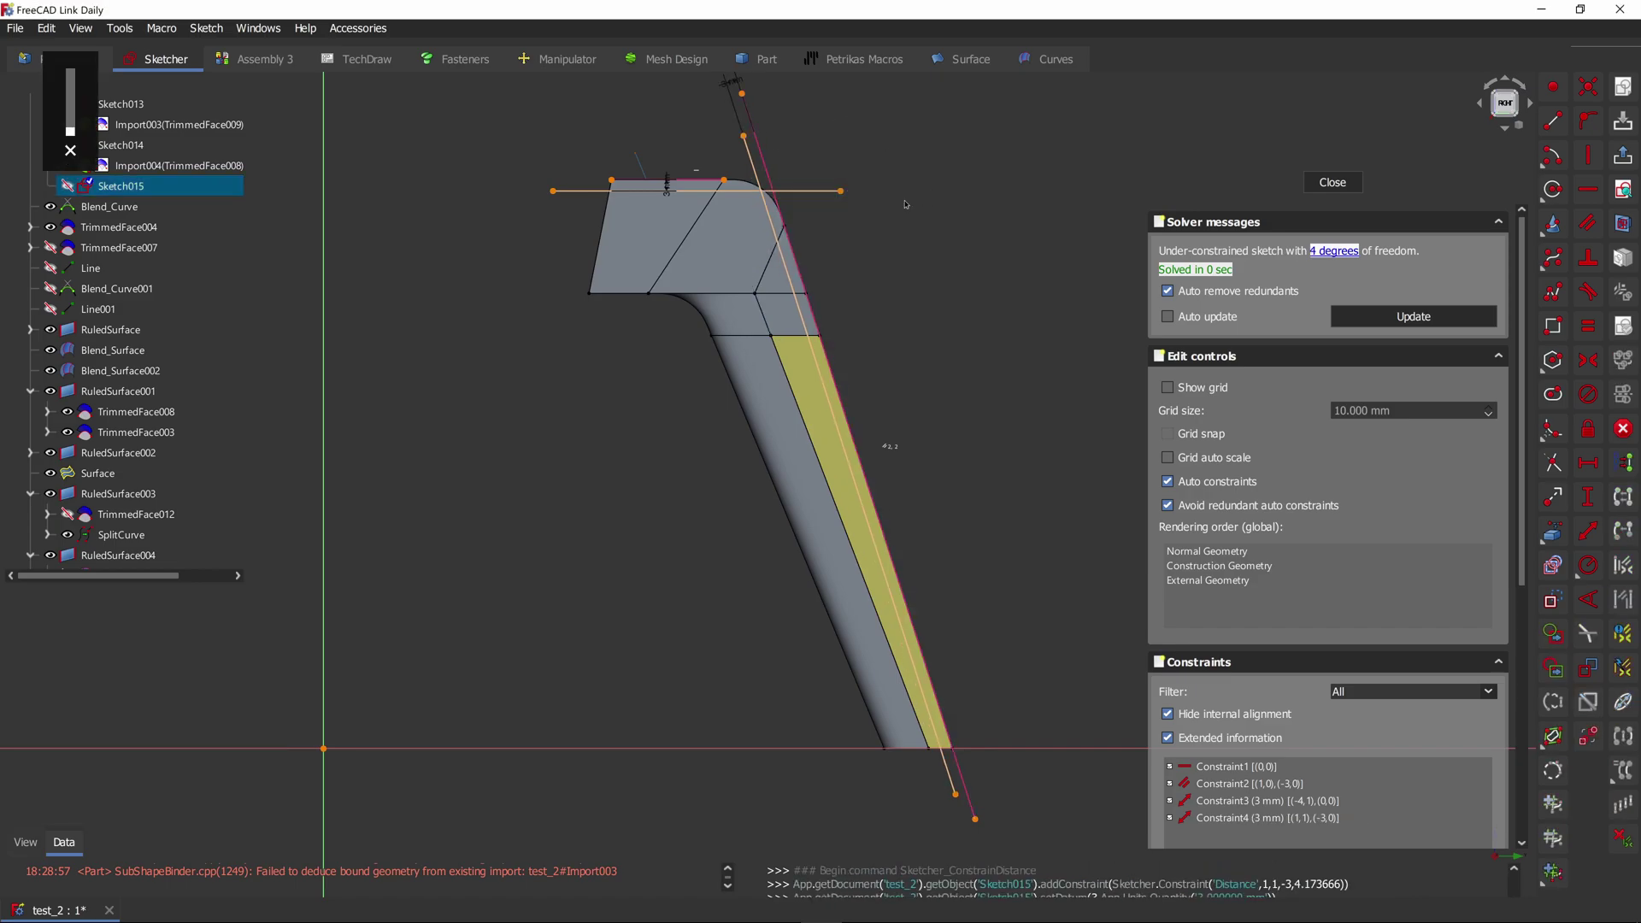
key("Escape")
Step: Hide ShapeBinder001 and trim the three connected side faces along the handle with the slanted line of Sketch015
left_click(796, 381)
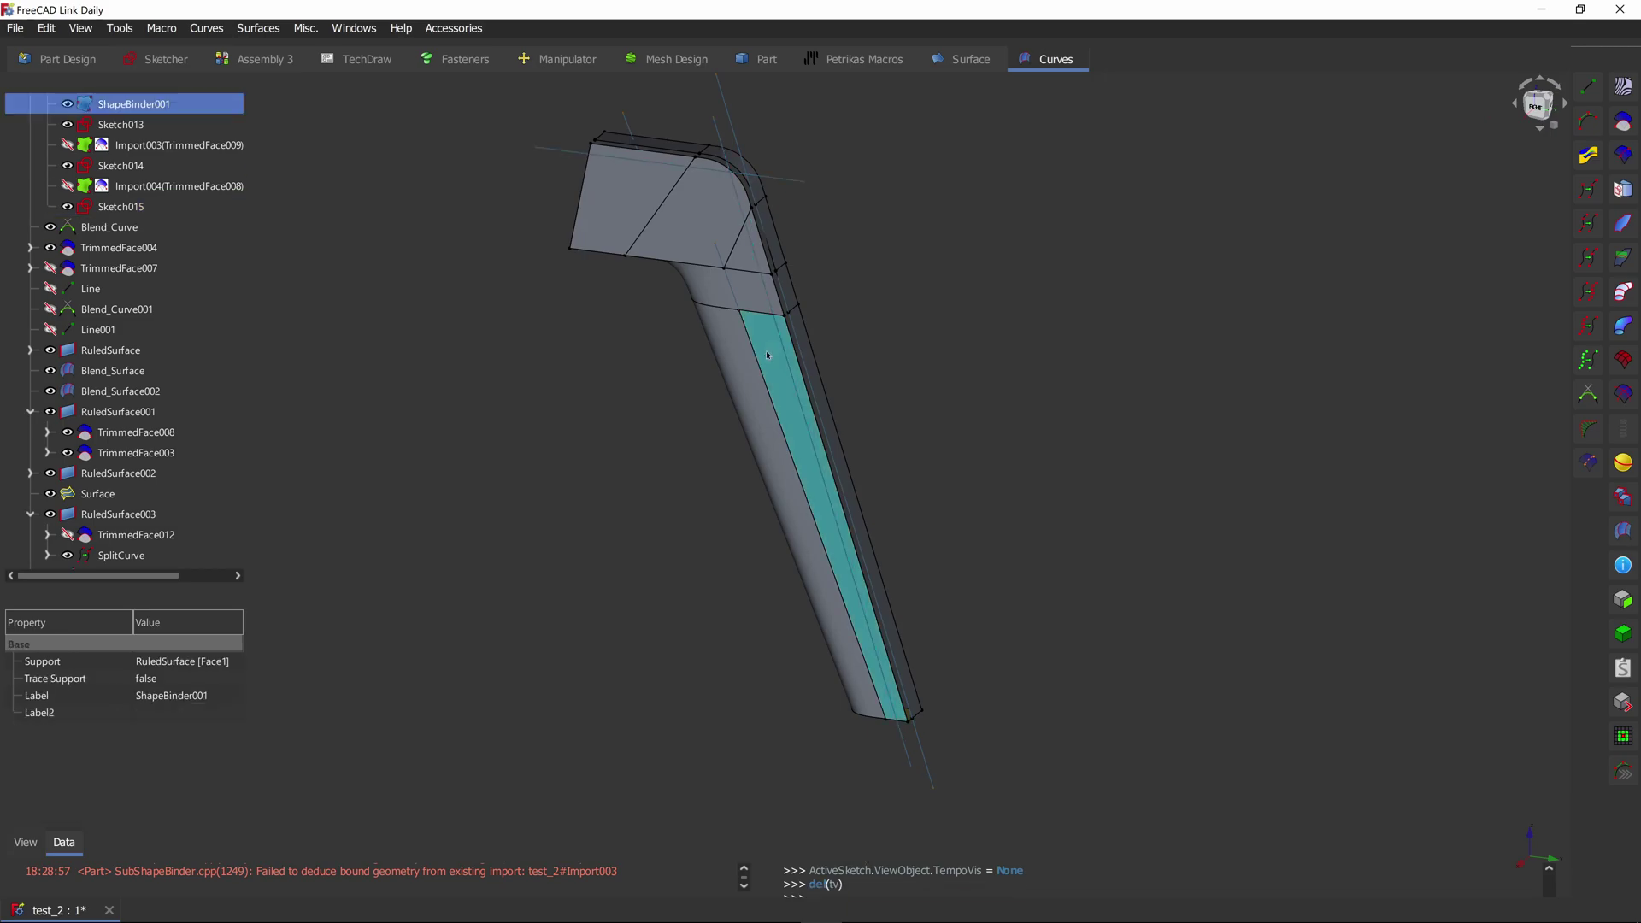
key("space")
left_click(1022, 257)
scroll(784, 352, "up", 2)
left_click(784, 352)
left_click(742, 260, "ctrl")
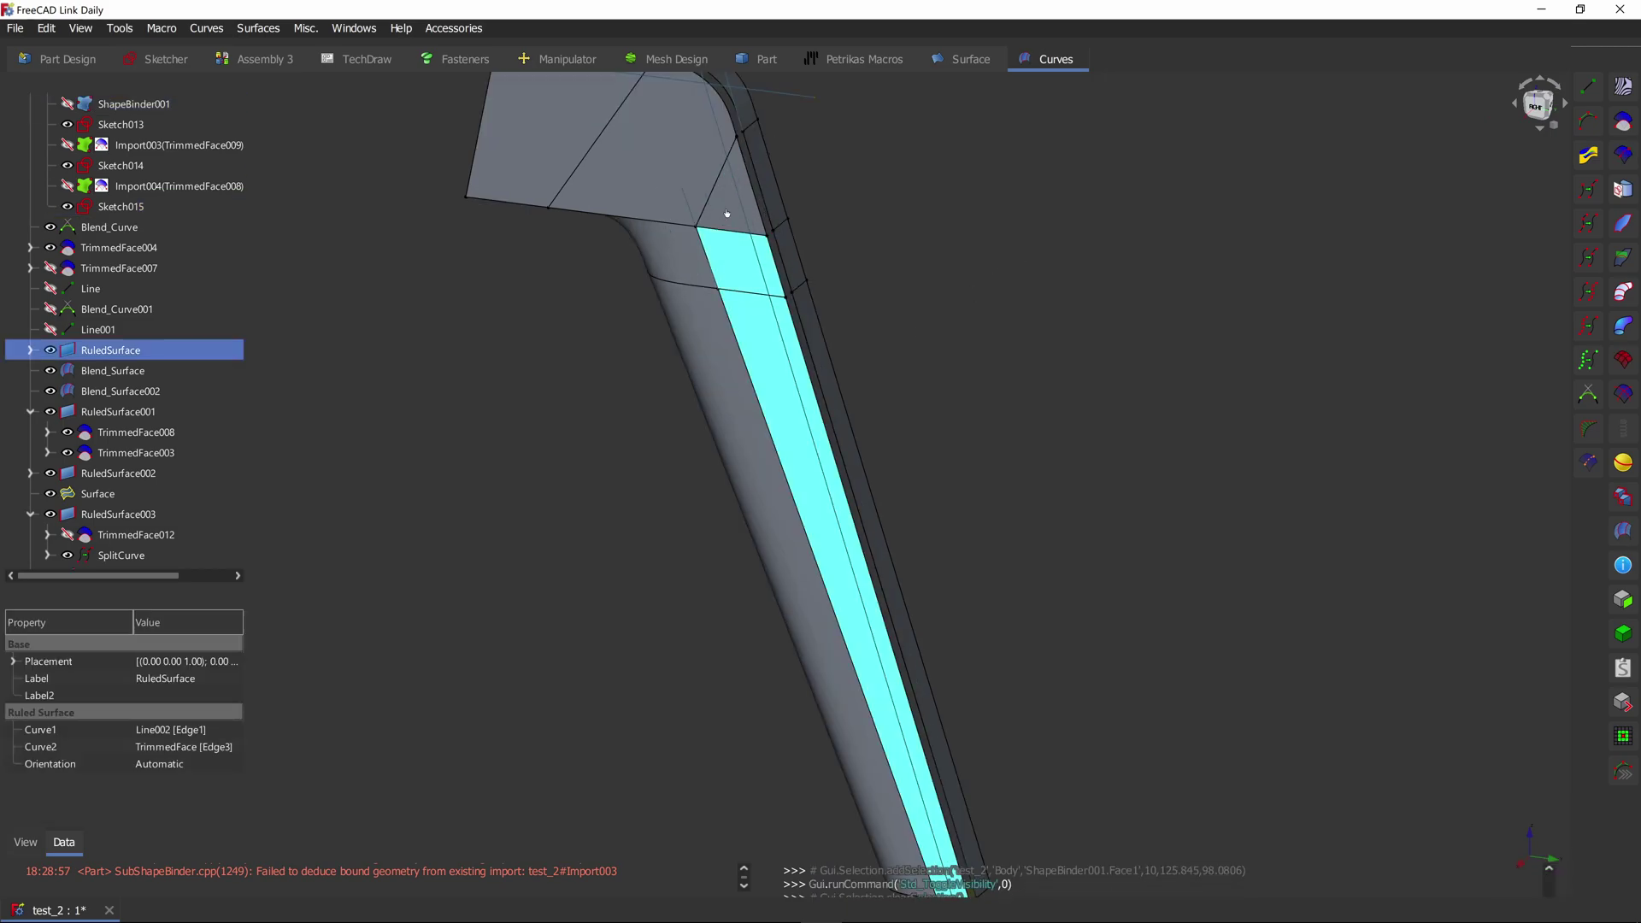
left_click(732, 216, "ctrl")
scroll(732, 216, "down", 2)
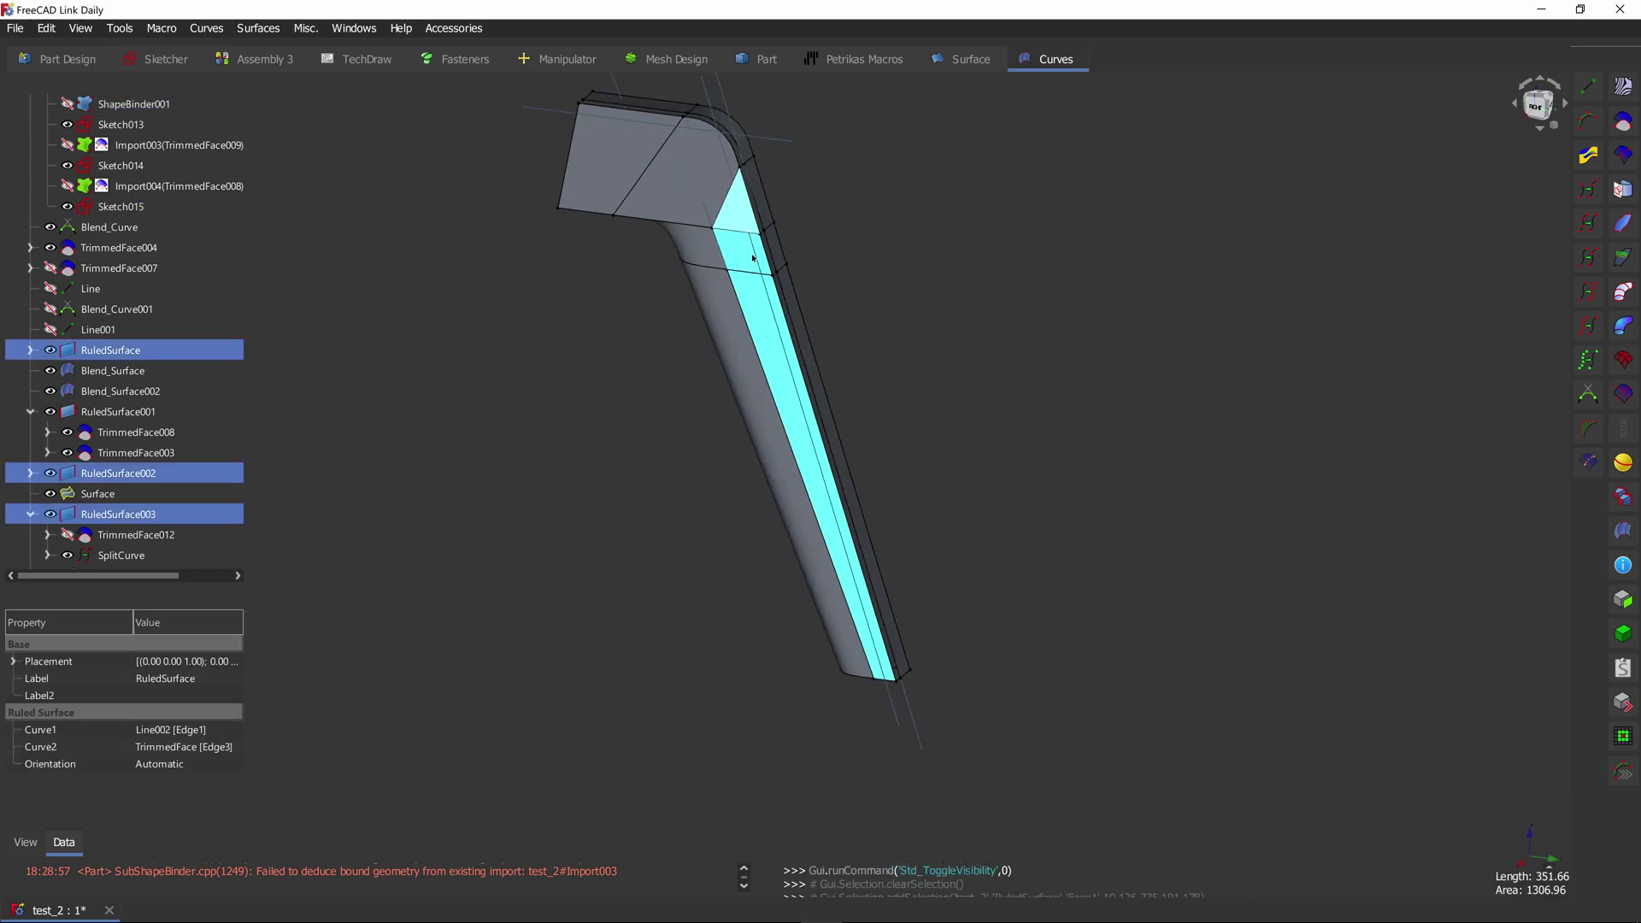
left_click(893, 708, "ctrl")
left_click(1615, 127)
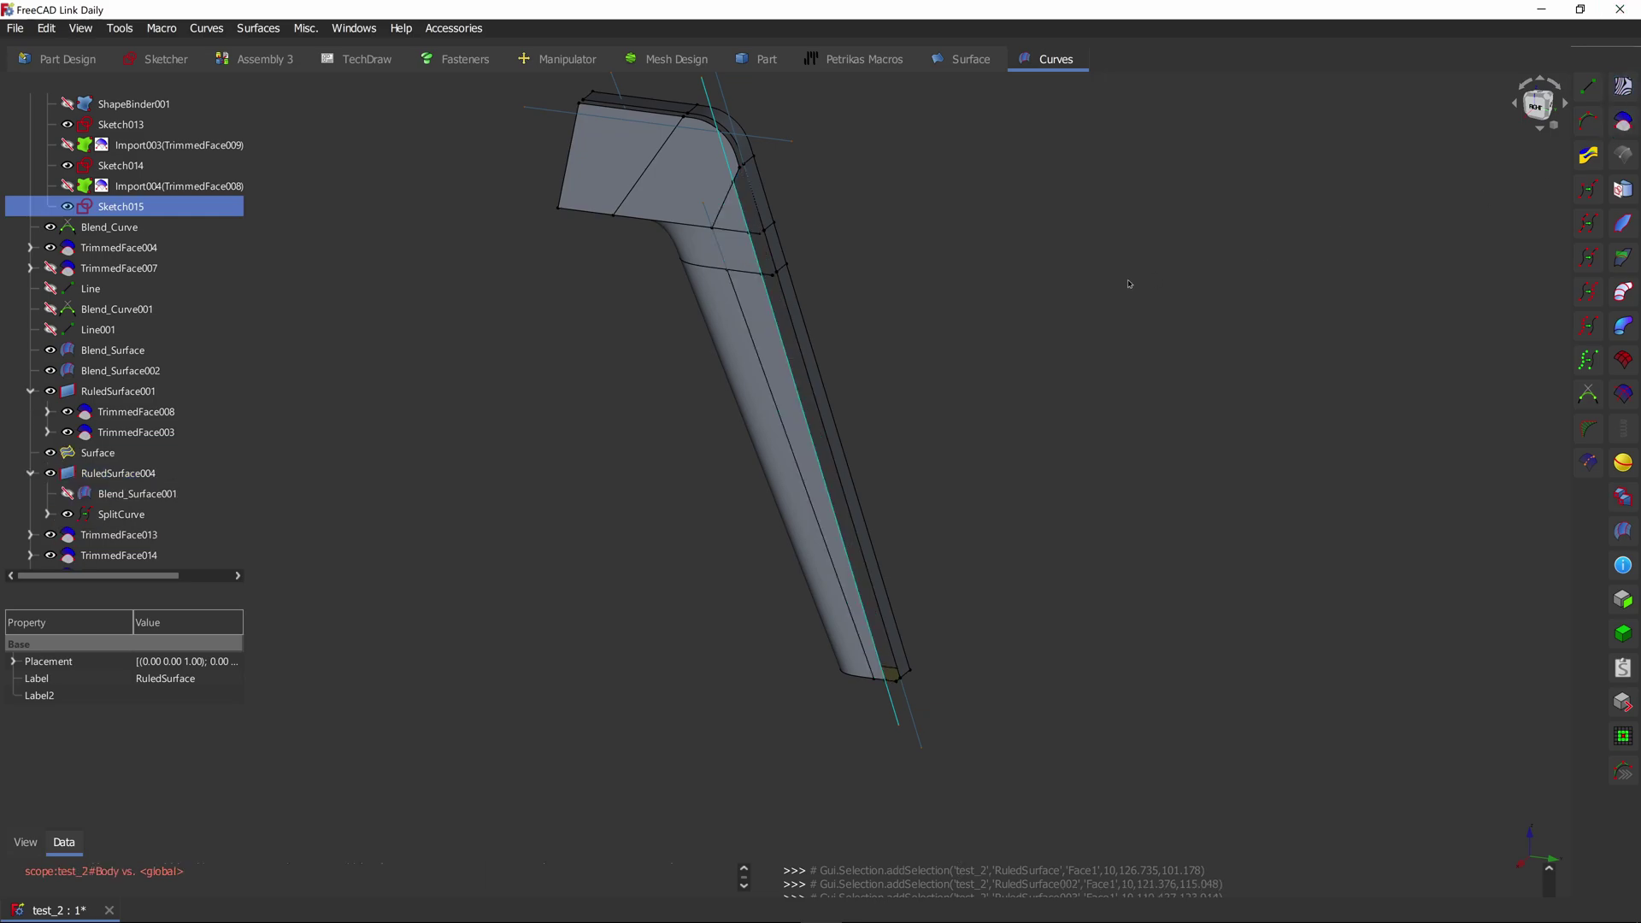
Step: Trim the head's flat side face TrimmedFace008 along the horizontal line of Sketch015, with the view squared to the model
left_click(604, 239)
left_click(552, 227)
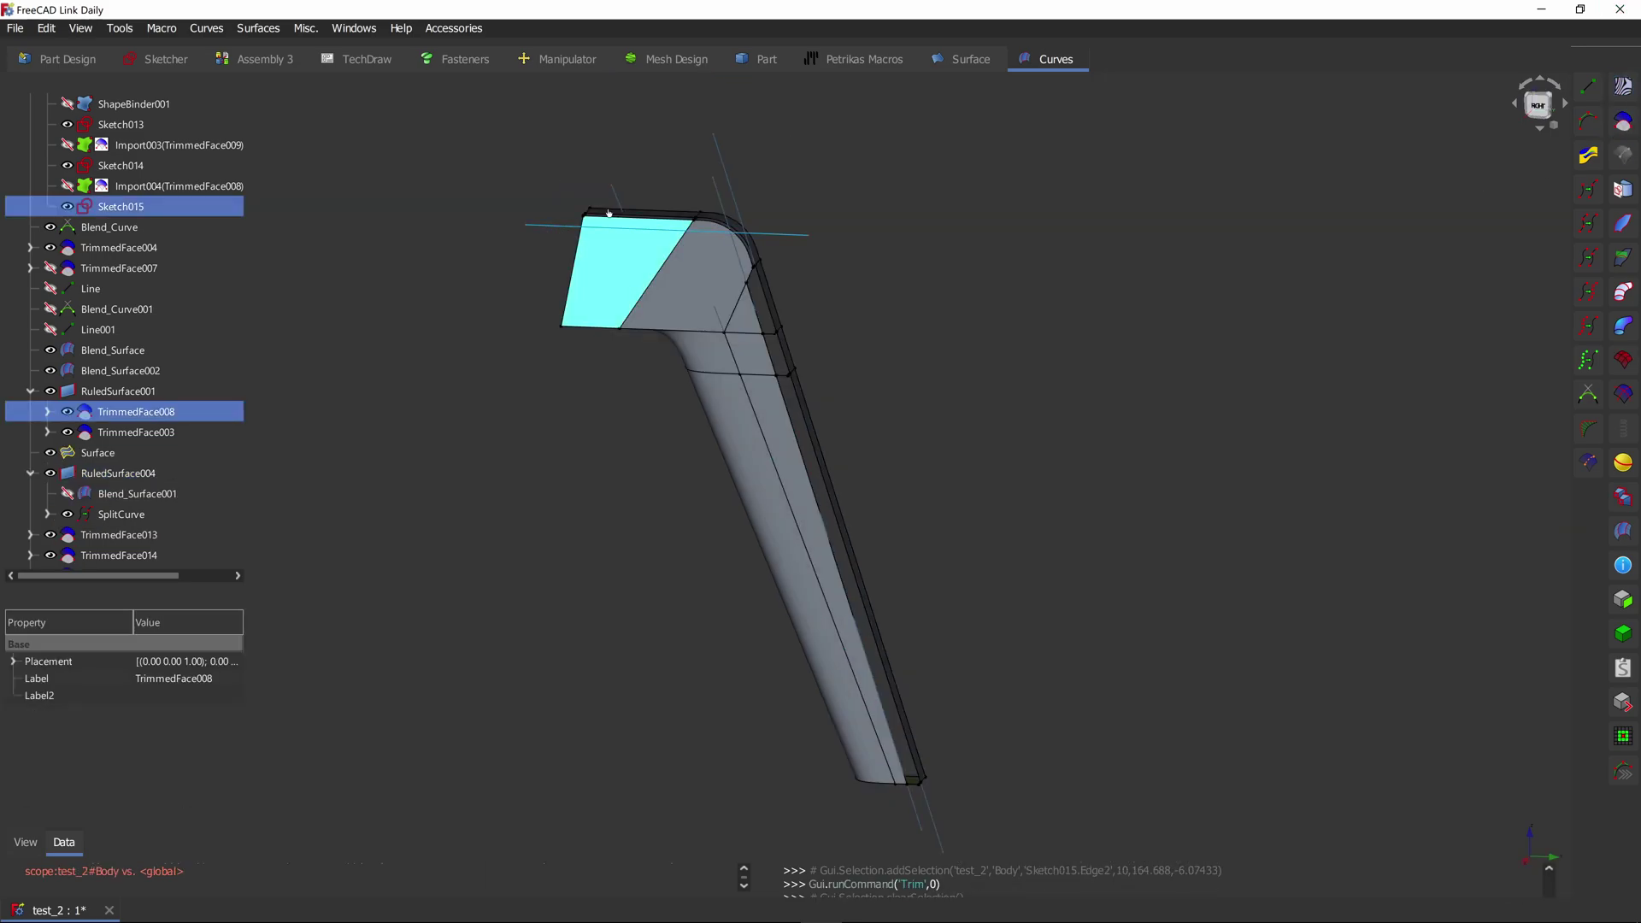
left_click(1540, 103)
left_click(1623, 121)
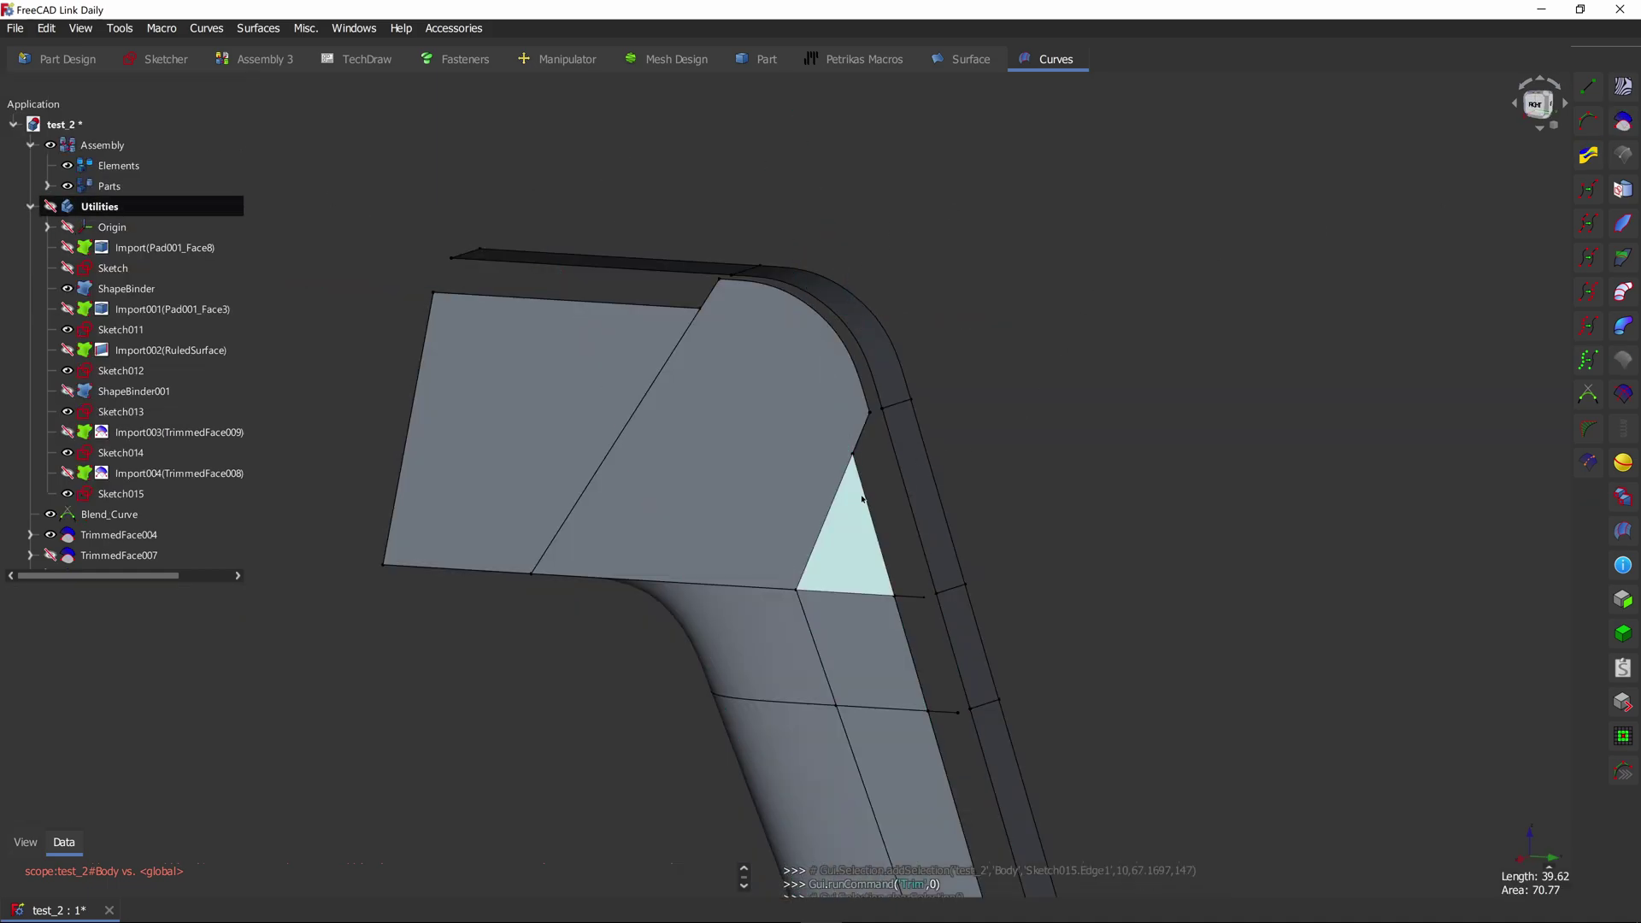
Step: Create a blend curve between the trimmed edges of the small triangular face and the head's side face, with Auto Scale set to true
left_click(868, 504)
left_click(590, 302, "ctrl")
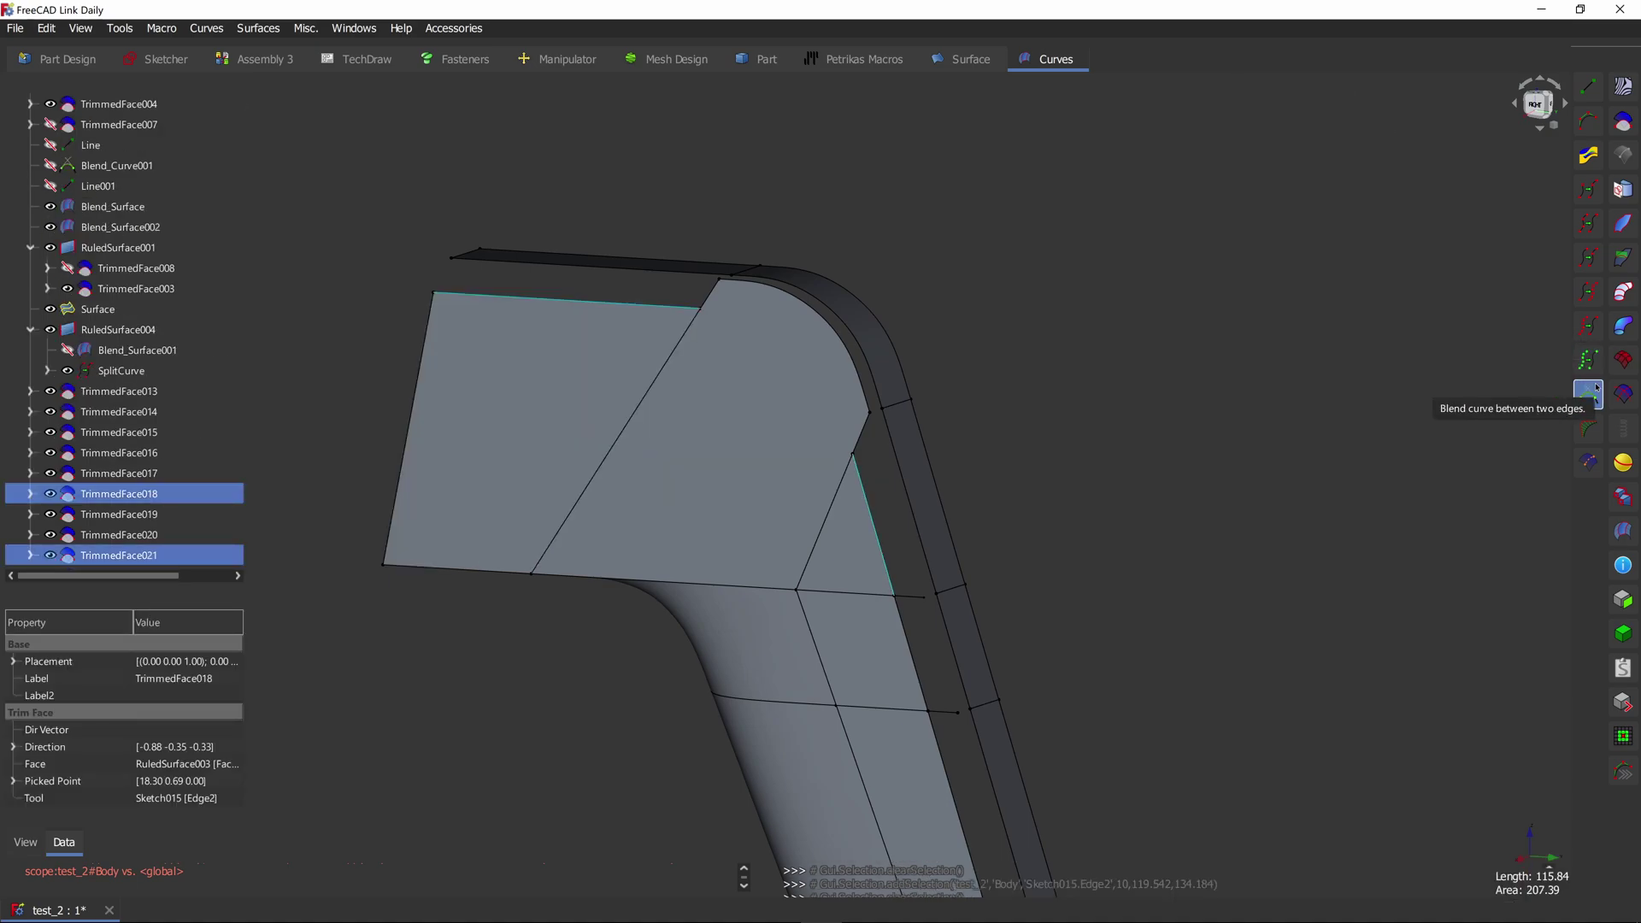
left_click(1588, 394)
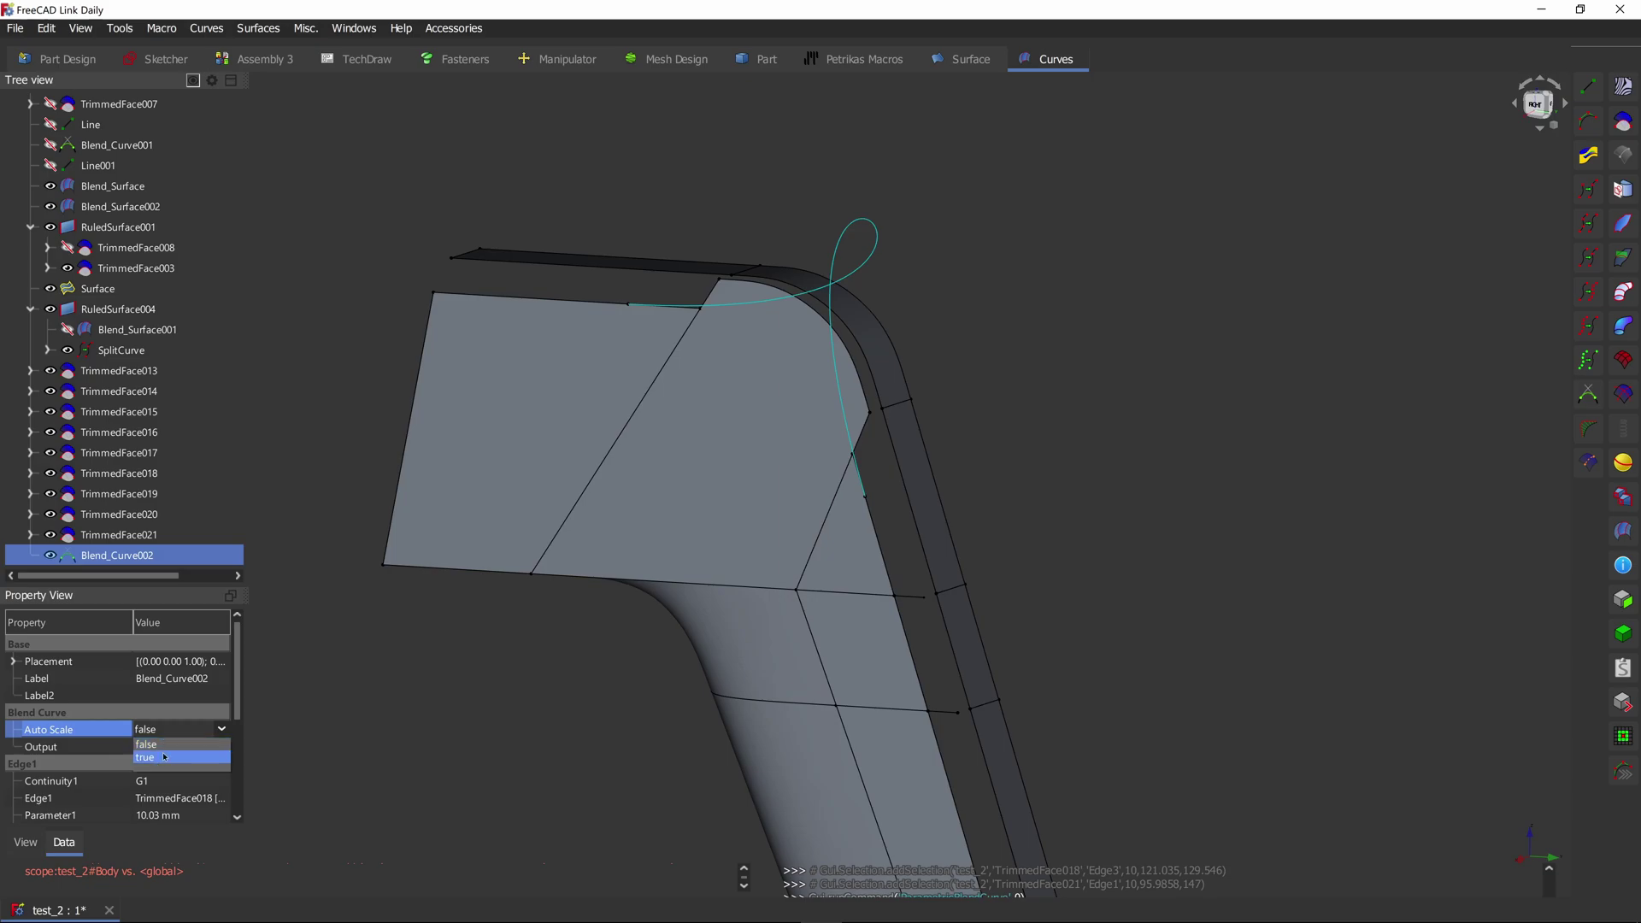
left_click(164, 757)
Step: Set the blend curve's continuity to G4 at both edges
left_click(158, 780)
left_click(158, 780)
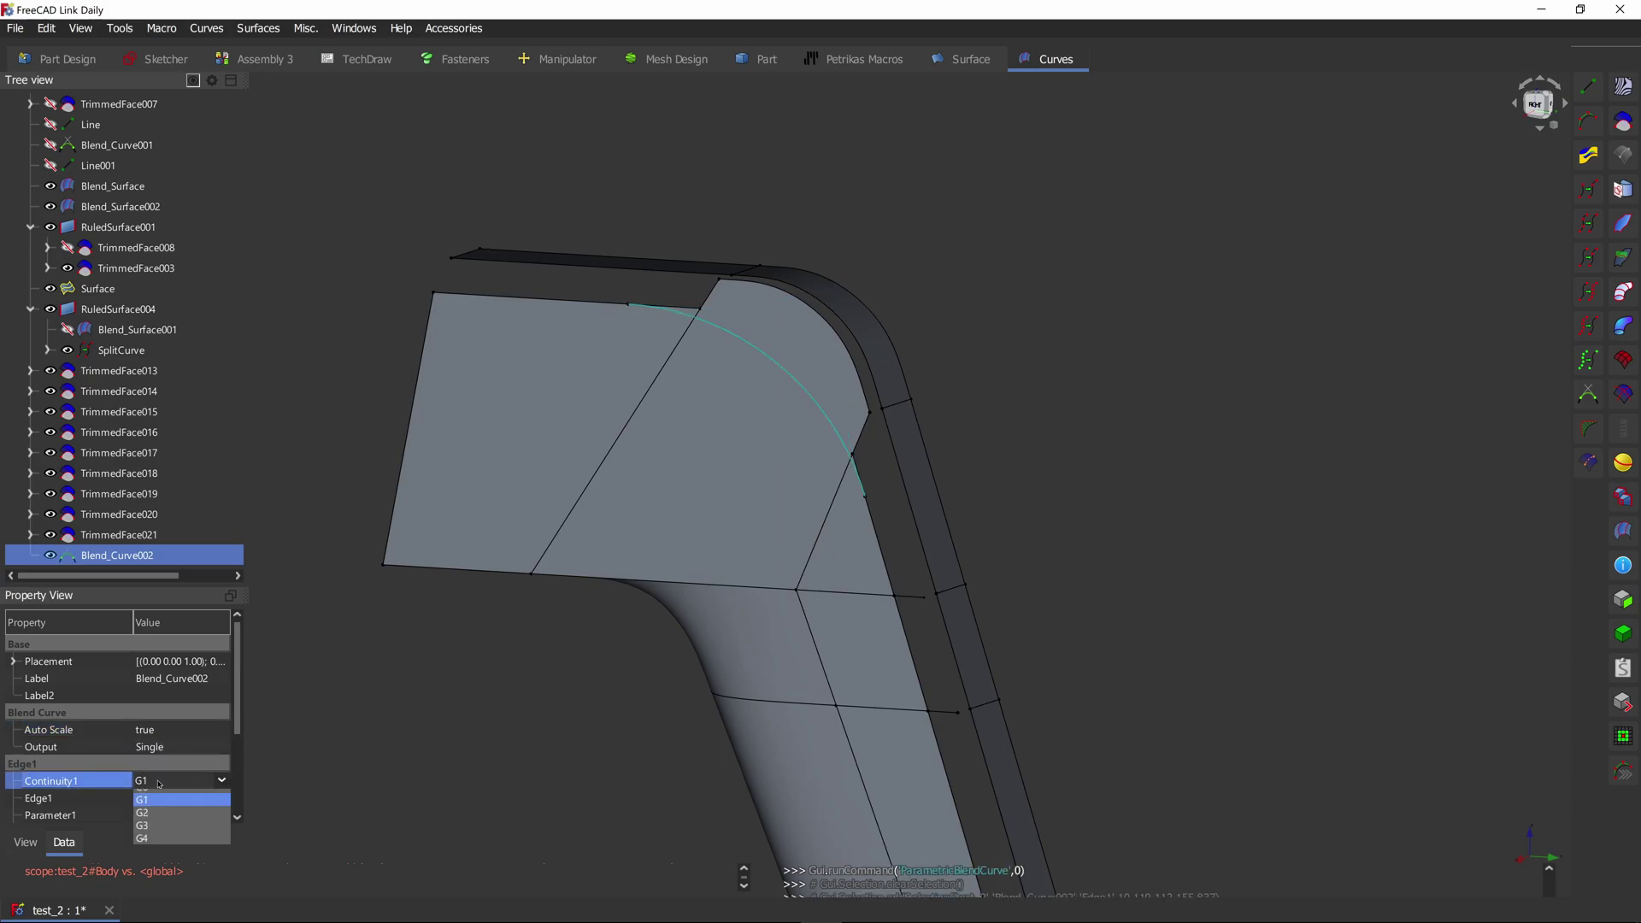
left_click(149, 846)
left_click_drag(236, 723, 163, 809)
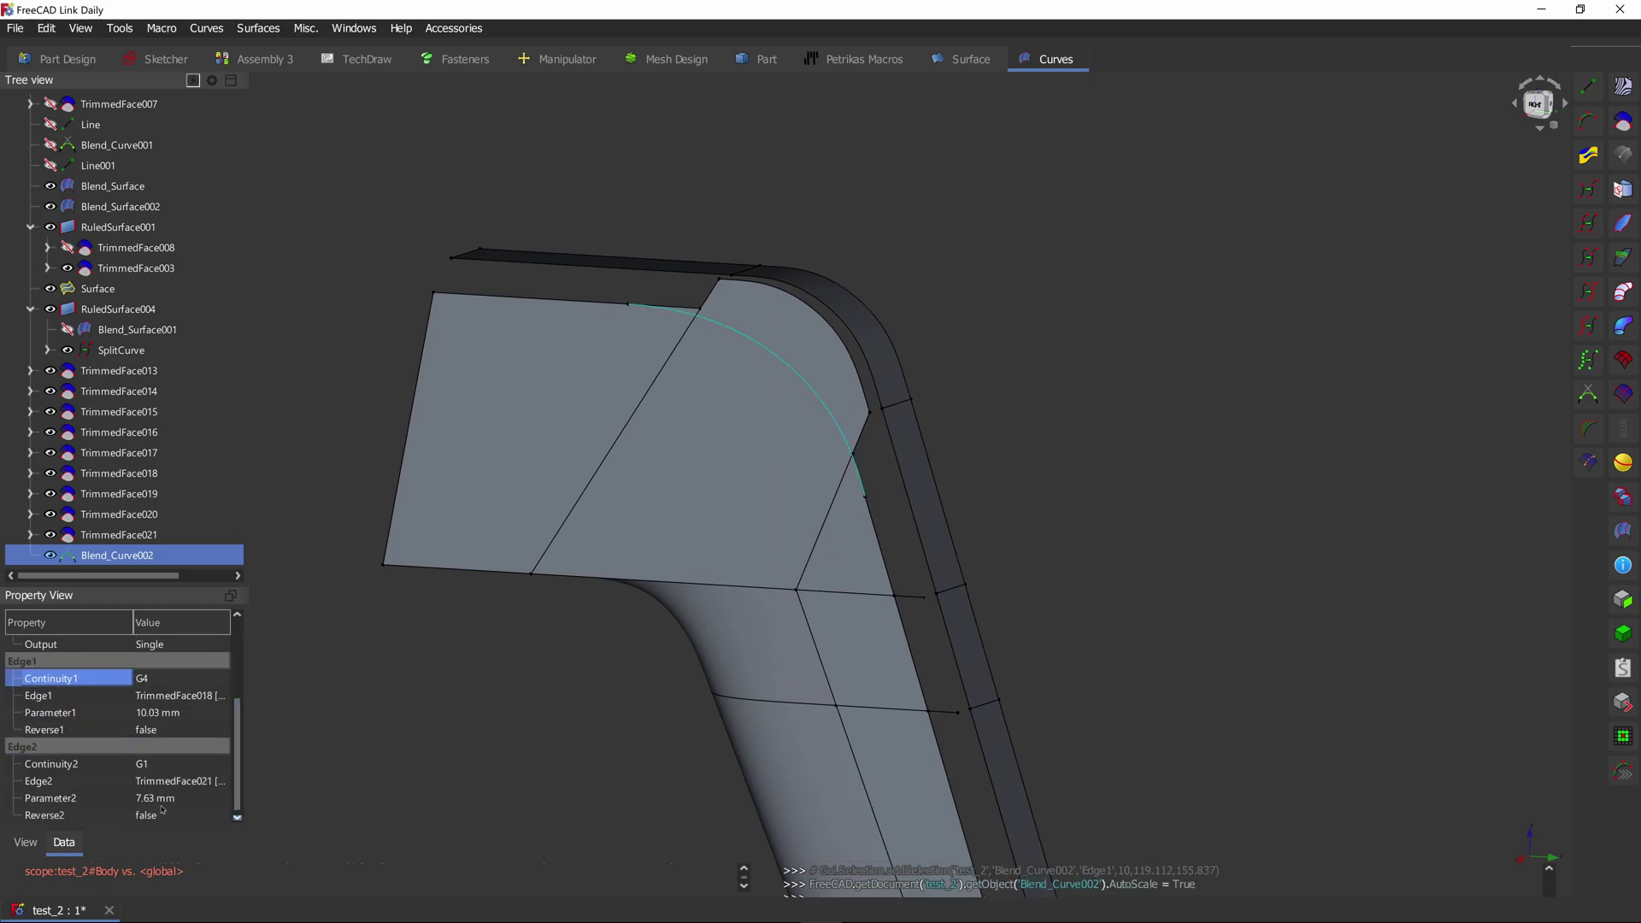
left_click(166, 767)
left_click(164, 767)
left_click(159, 826)
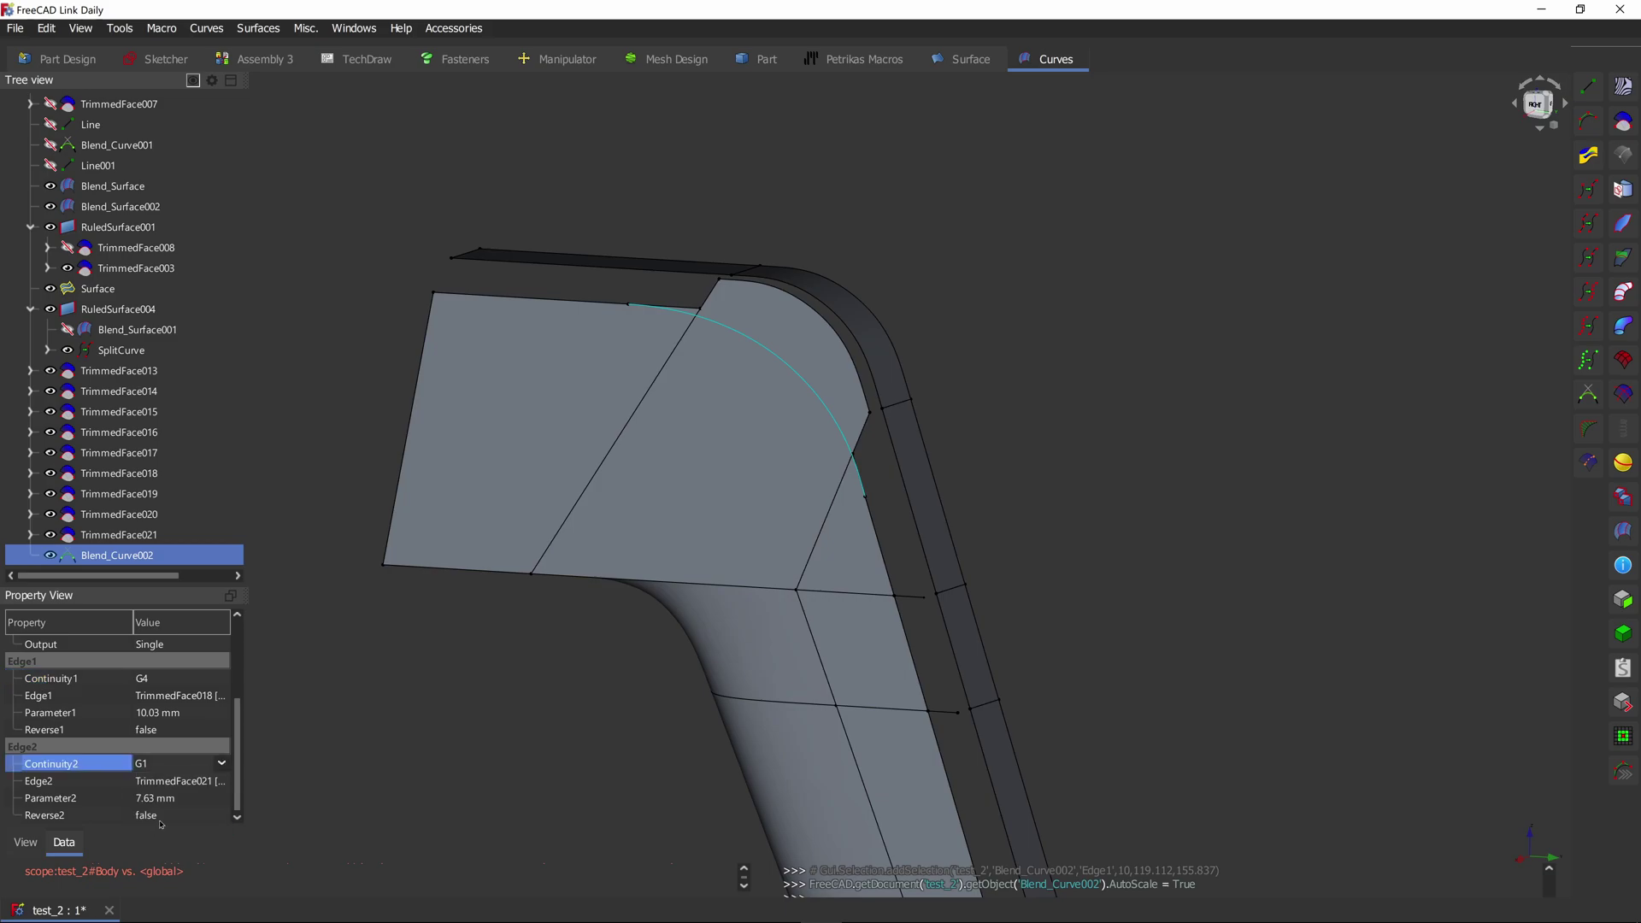
Step: Set the blend curve's Parameter1 to 15.03 mm and open Parameter2 for editing
left_click(760, 334)
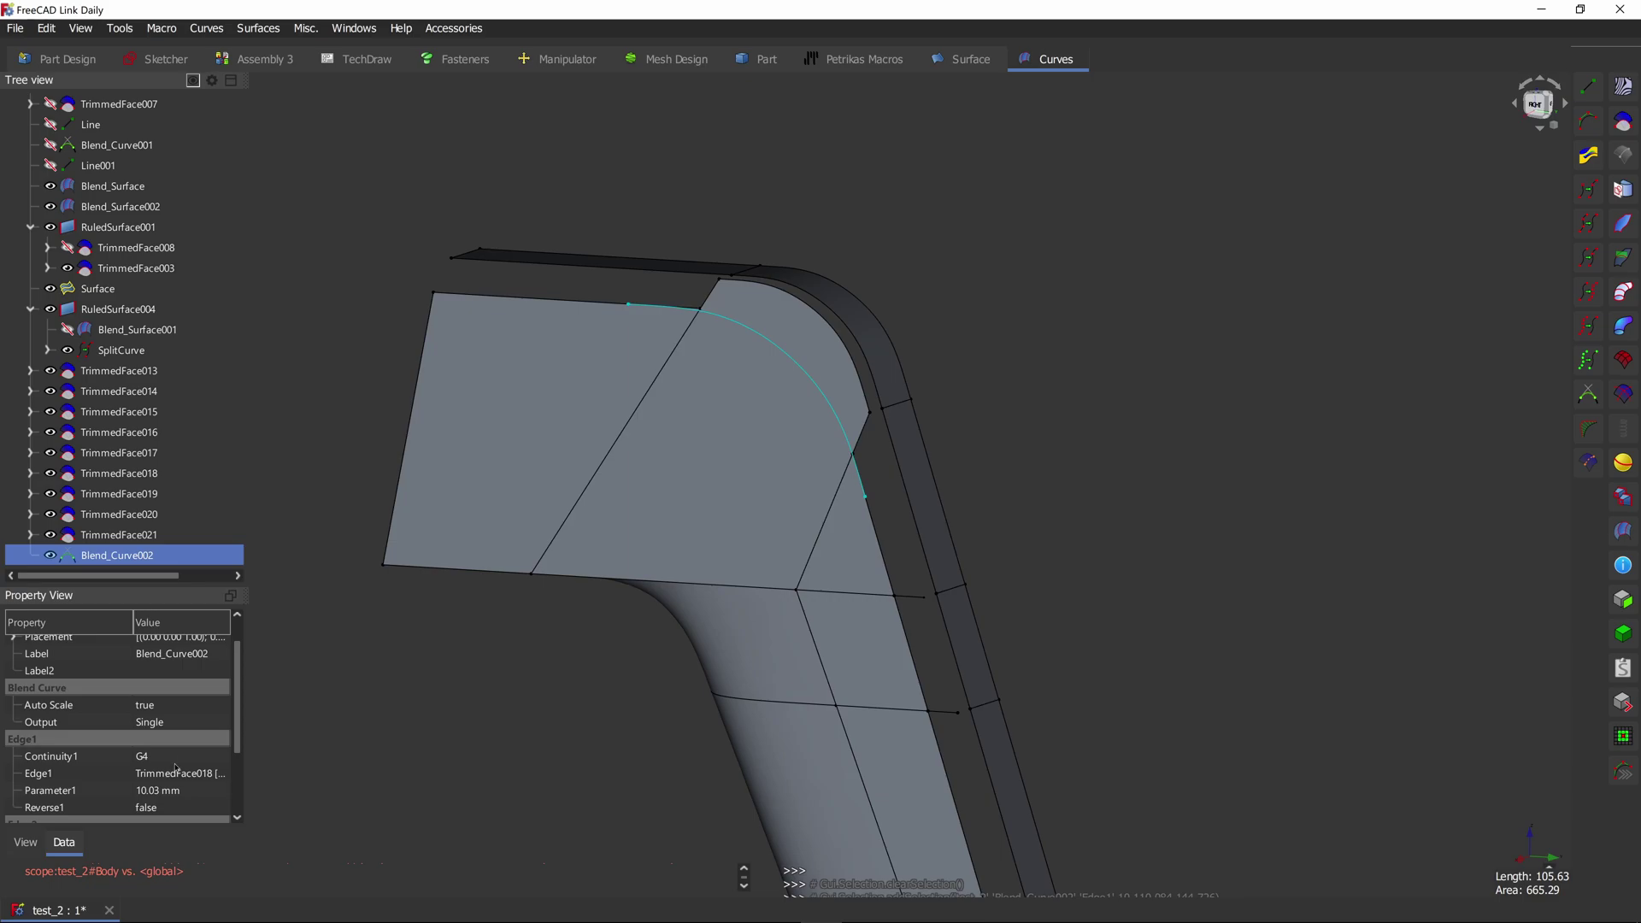
scroll(171, 747, "down", 2)
left_click(176, 715)
scroll(176, 715, "up", 5)
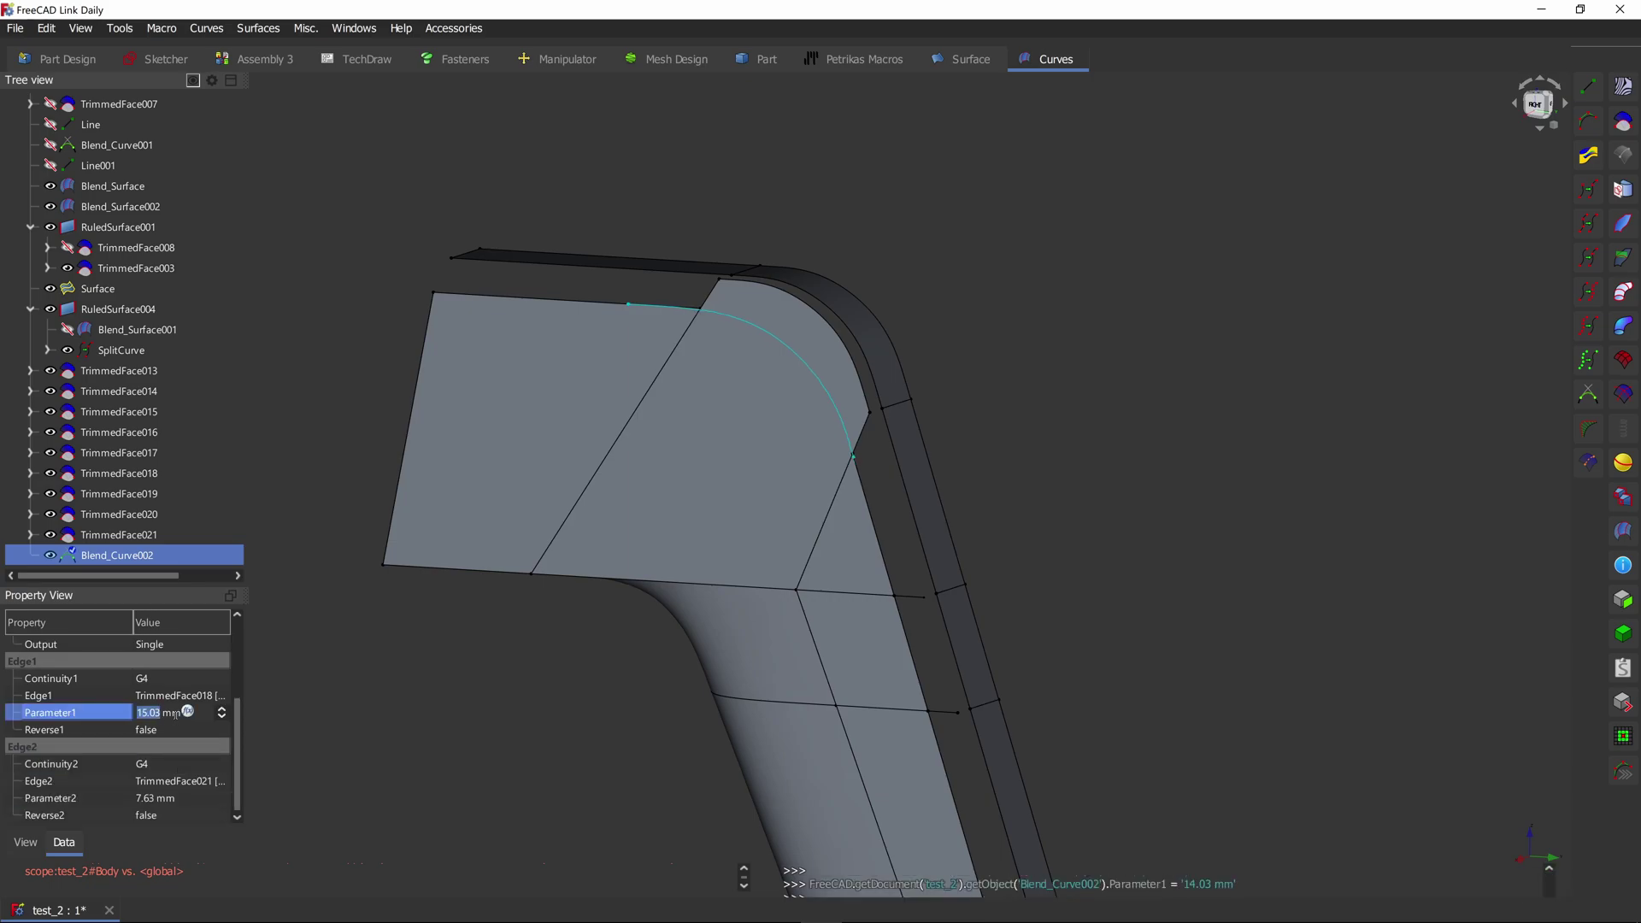
left_click(181, 798)
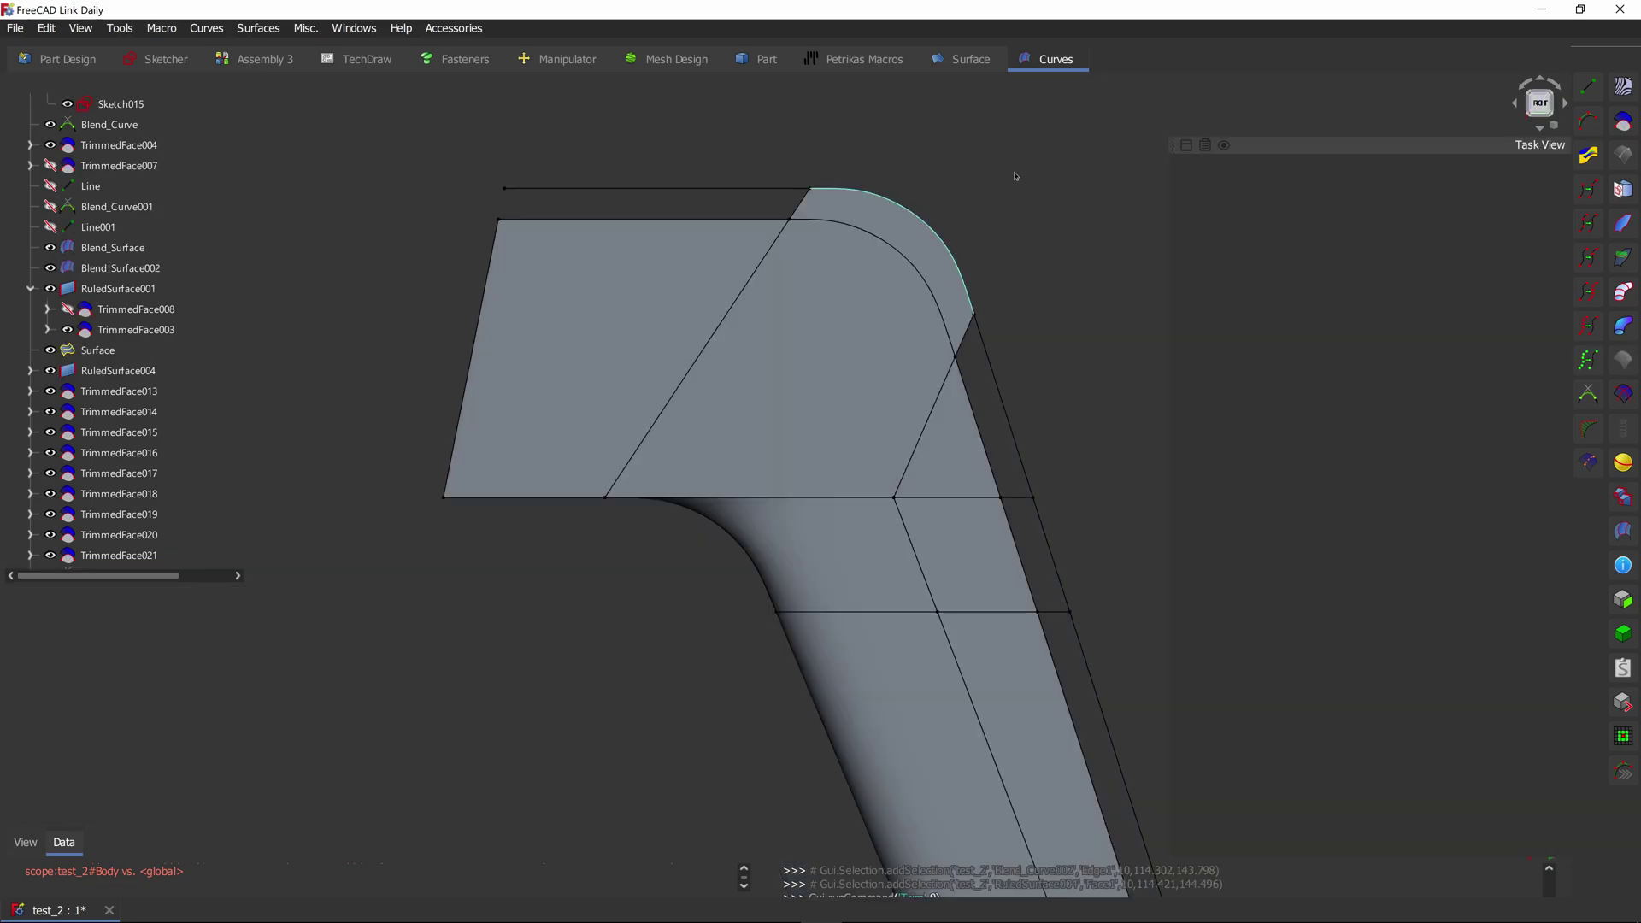
Step: Trim the rounded corner face RuledSurface004 along the blend curve Blend_Curve002
left_click(903, 269)
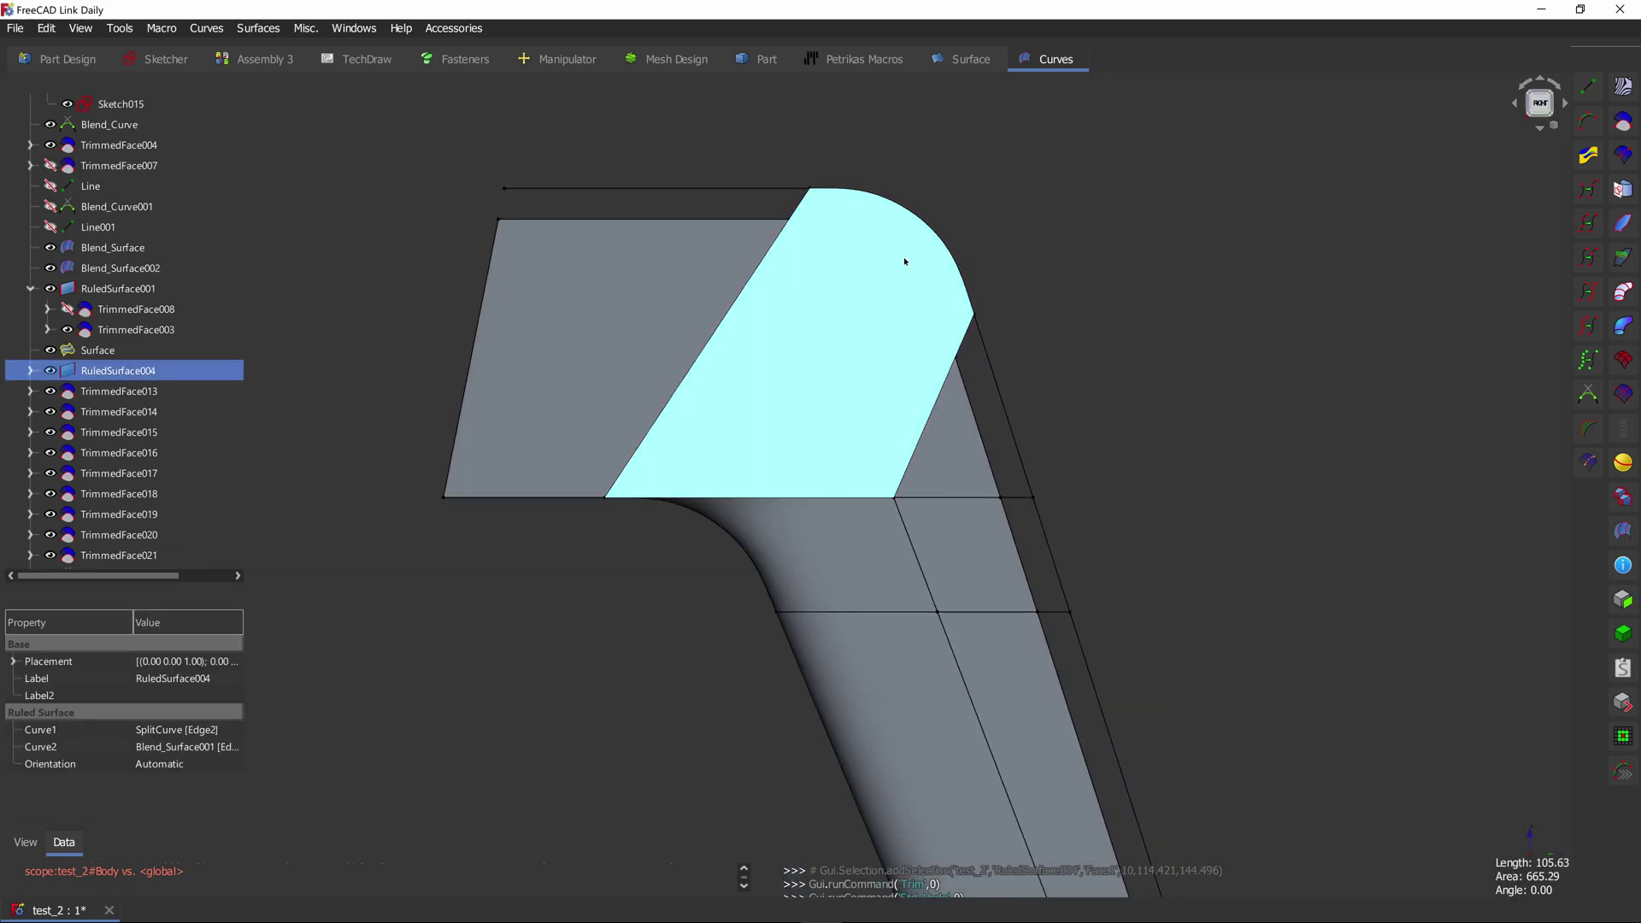
left_click(912, 267)
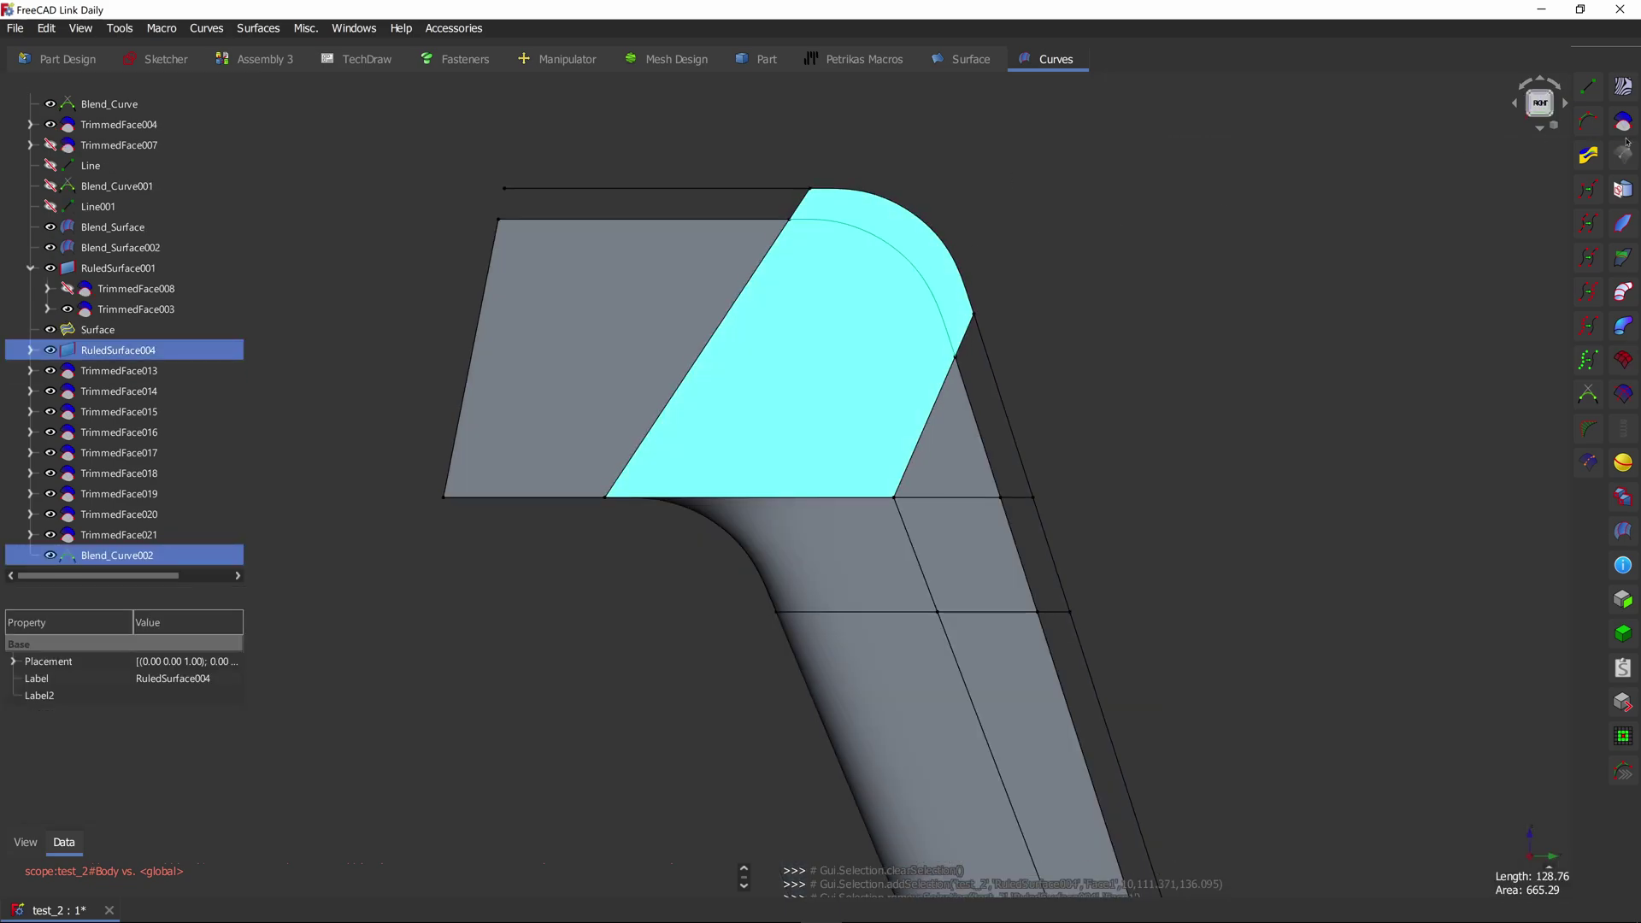
left_click(1623, 121)
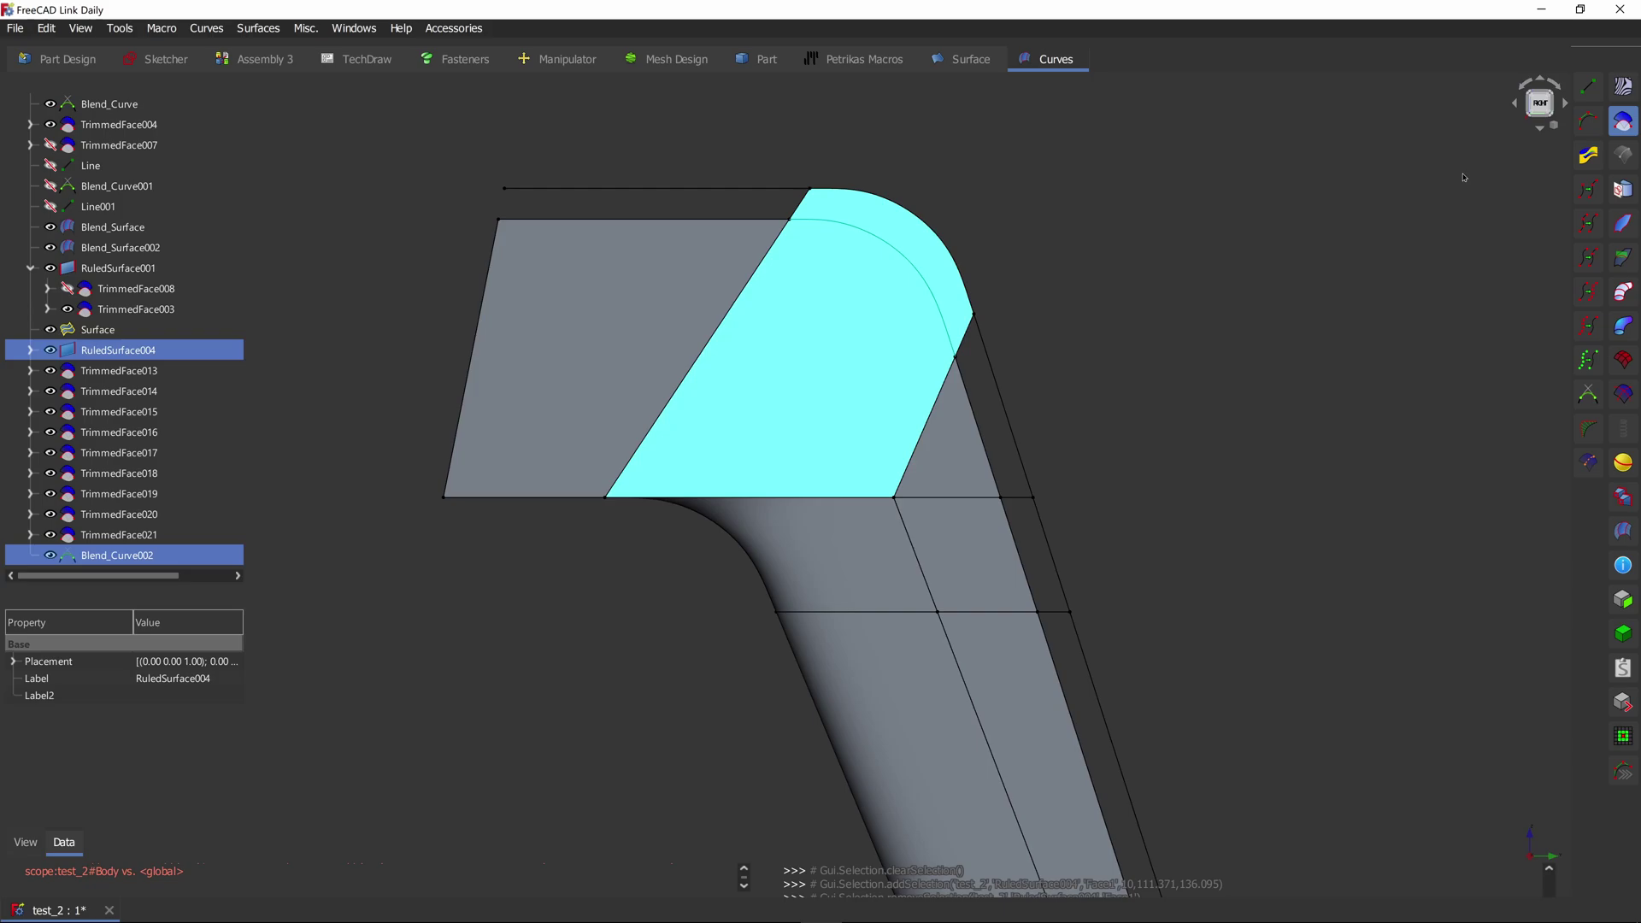
Step: Create a blend surface between the facing edges of the head's narrow top face and its flat side face
middle_click_drag(938, 340, 533, 349)
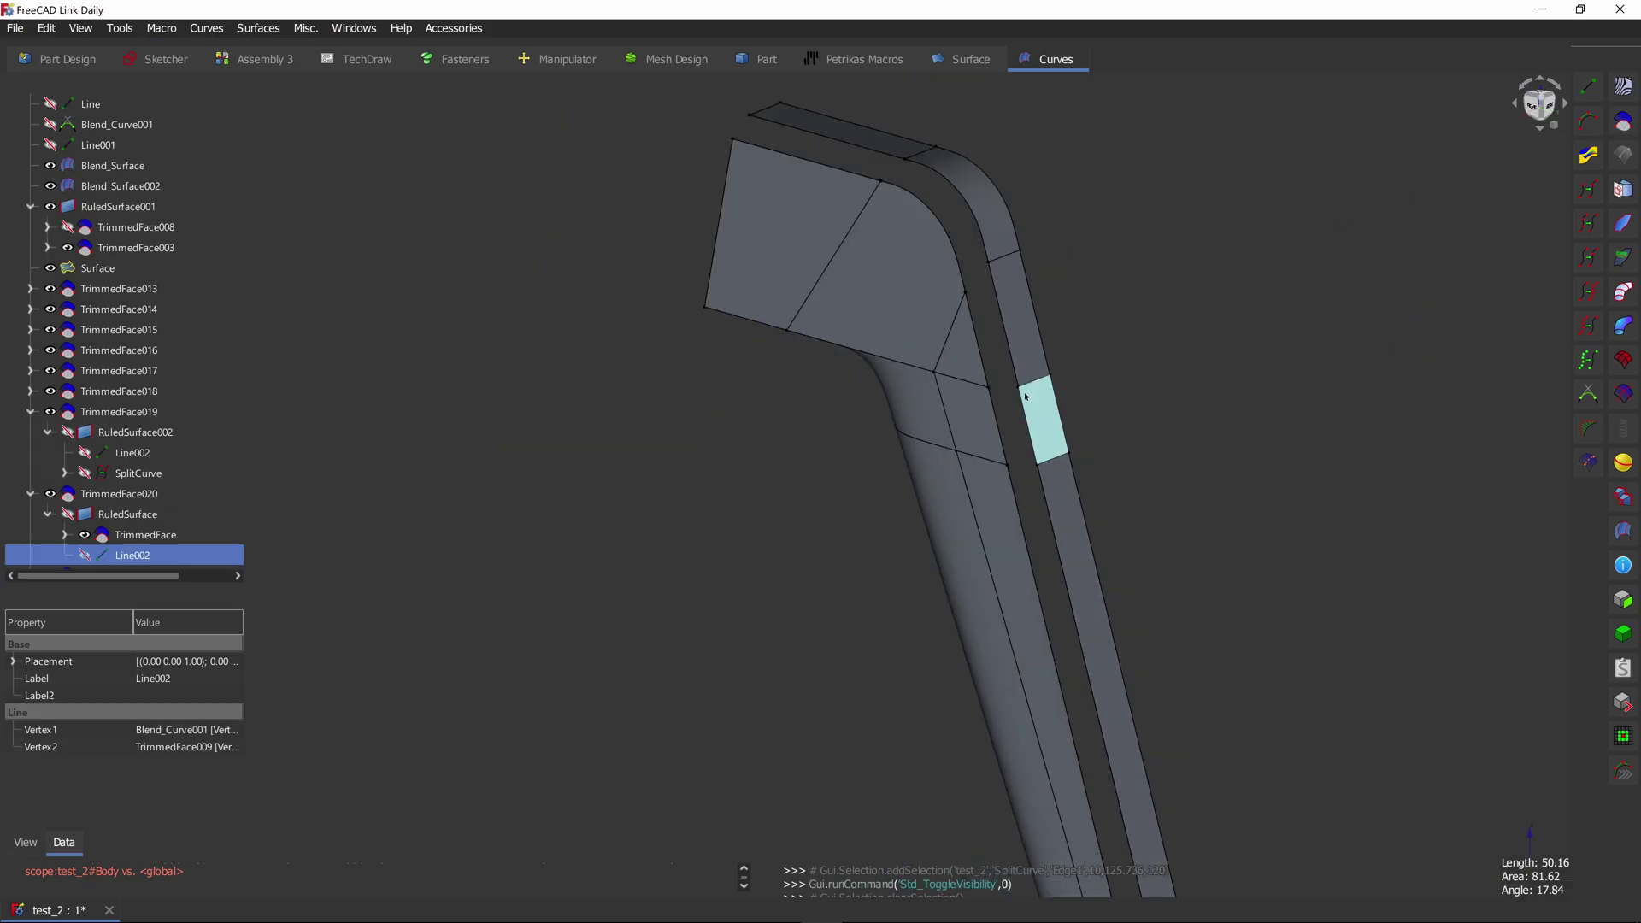
middle_click_drag(1231, 402, 854, 309)
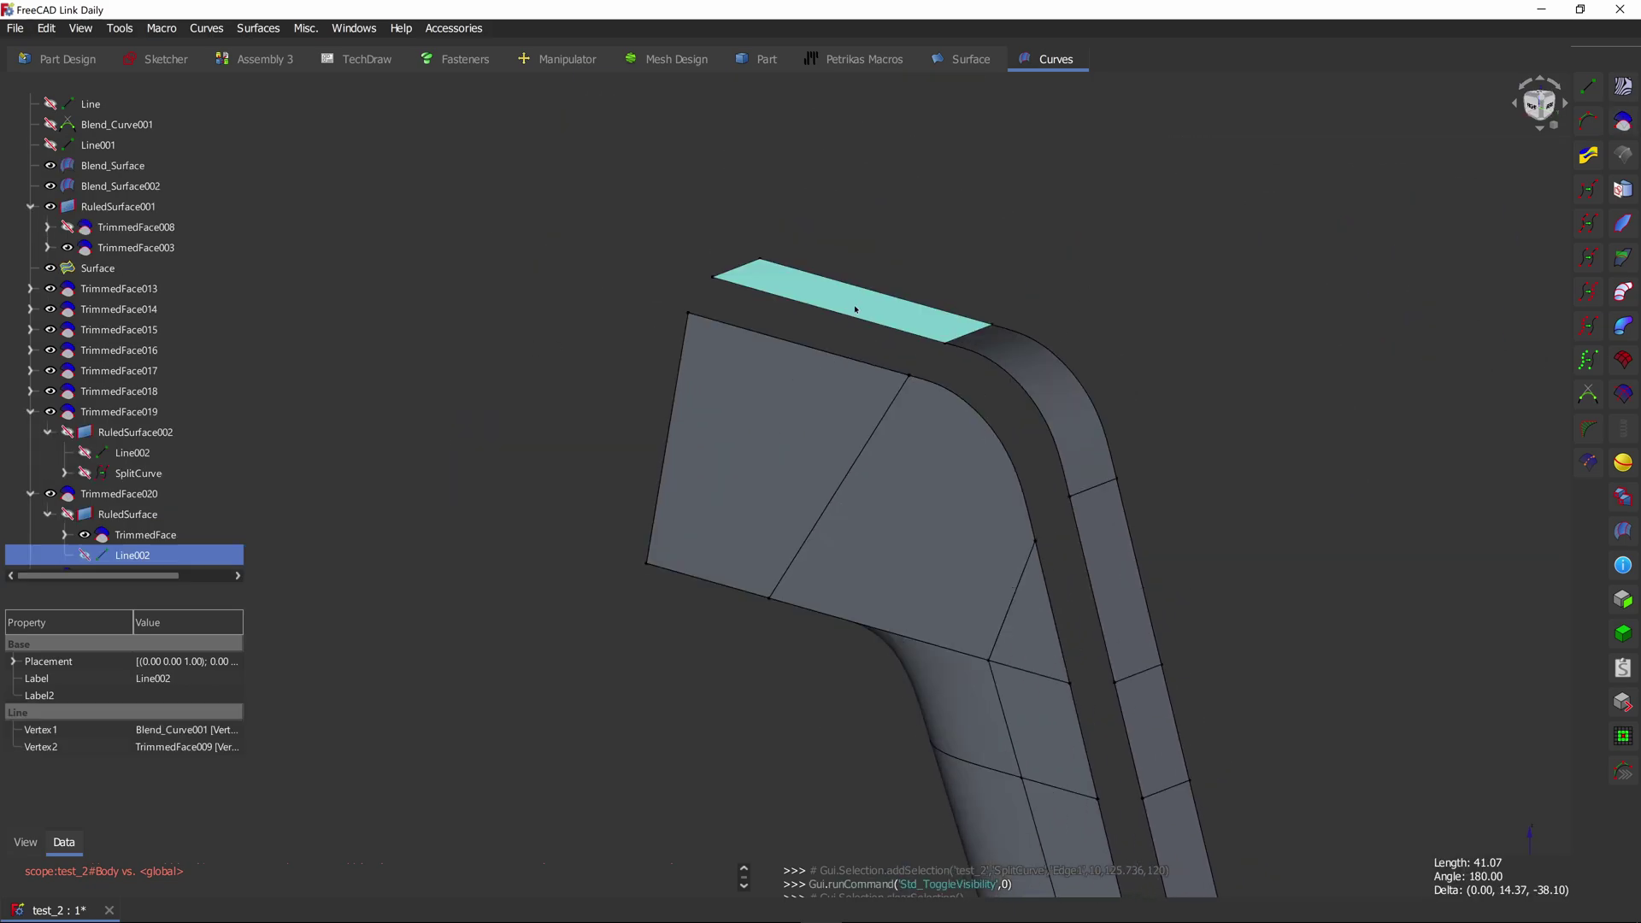
left_click(853, 304)
left_click(554, 304)
left_click(794, 291)
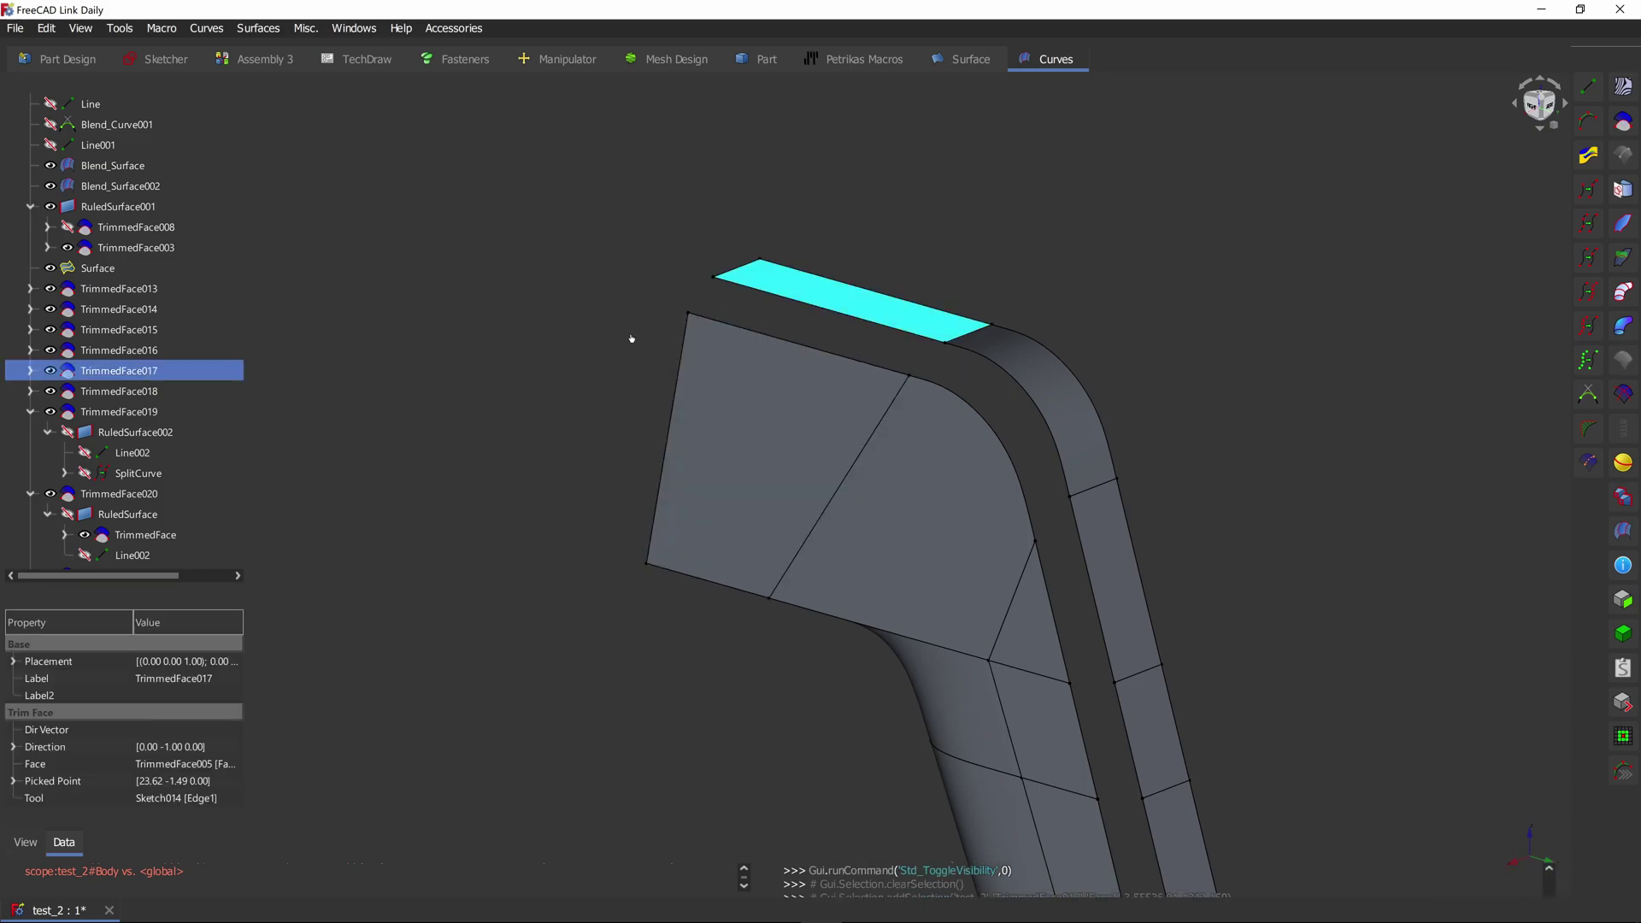
left_click(631, 338)
left_click(766, 285)
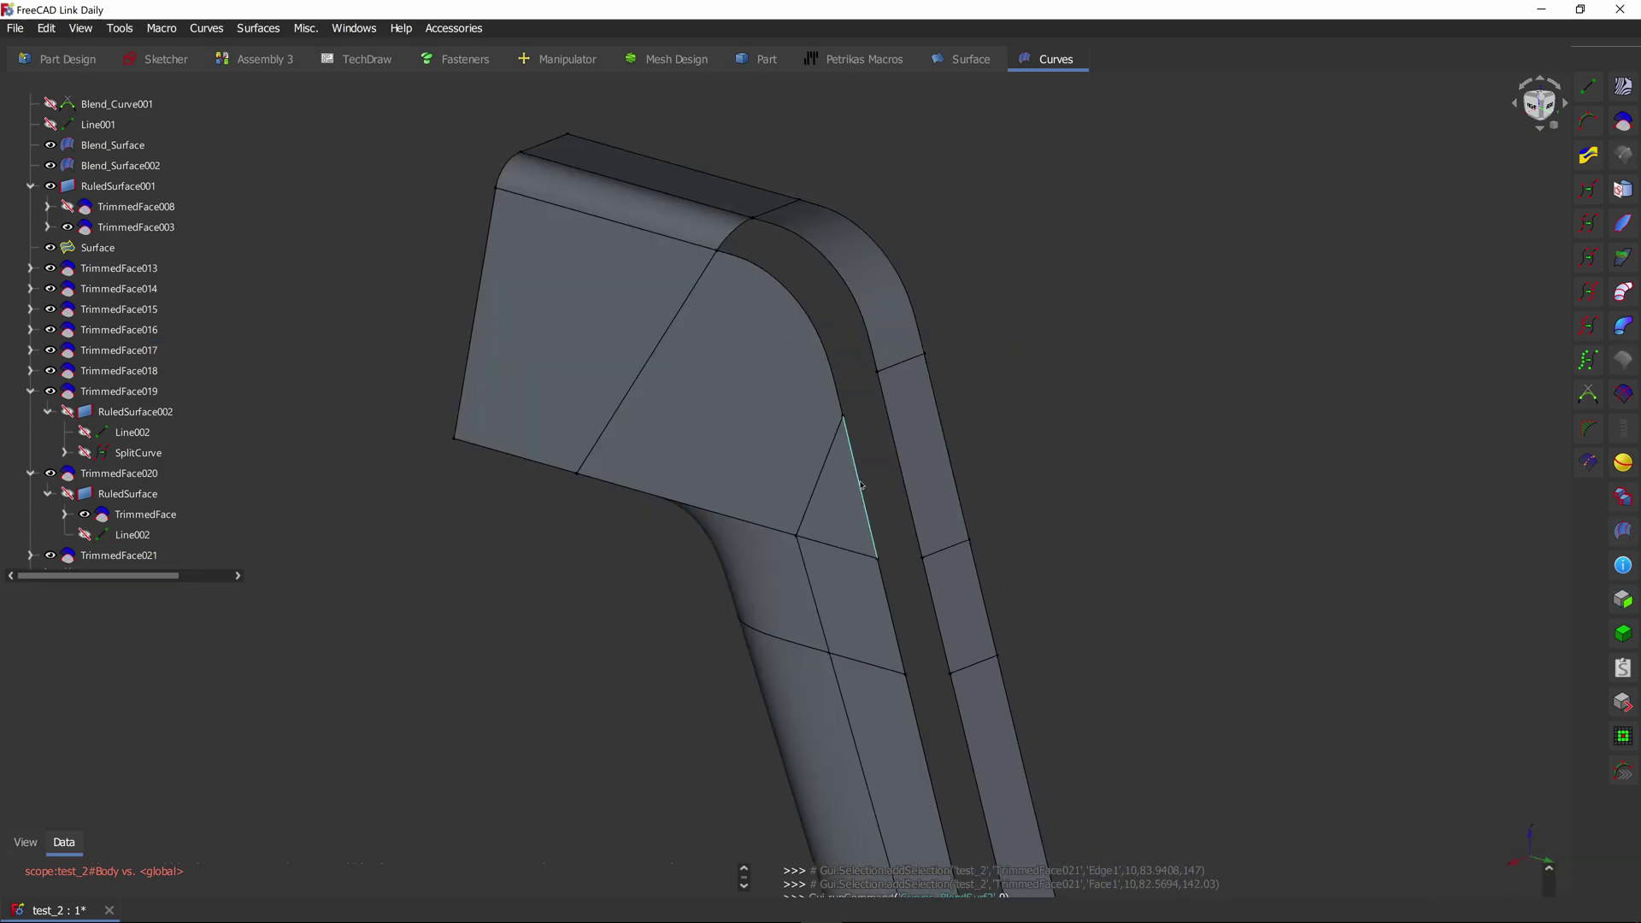
Step: Create a blend surface between the small triangular side face and the narrow outer face just below the rounded corner
left_click(861, 485)
left_click(854, 492, "ctrl")
left_click(901, 469, "ctrl")
left_click(911, 467, "ctrl")
left_click(1623, 531)
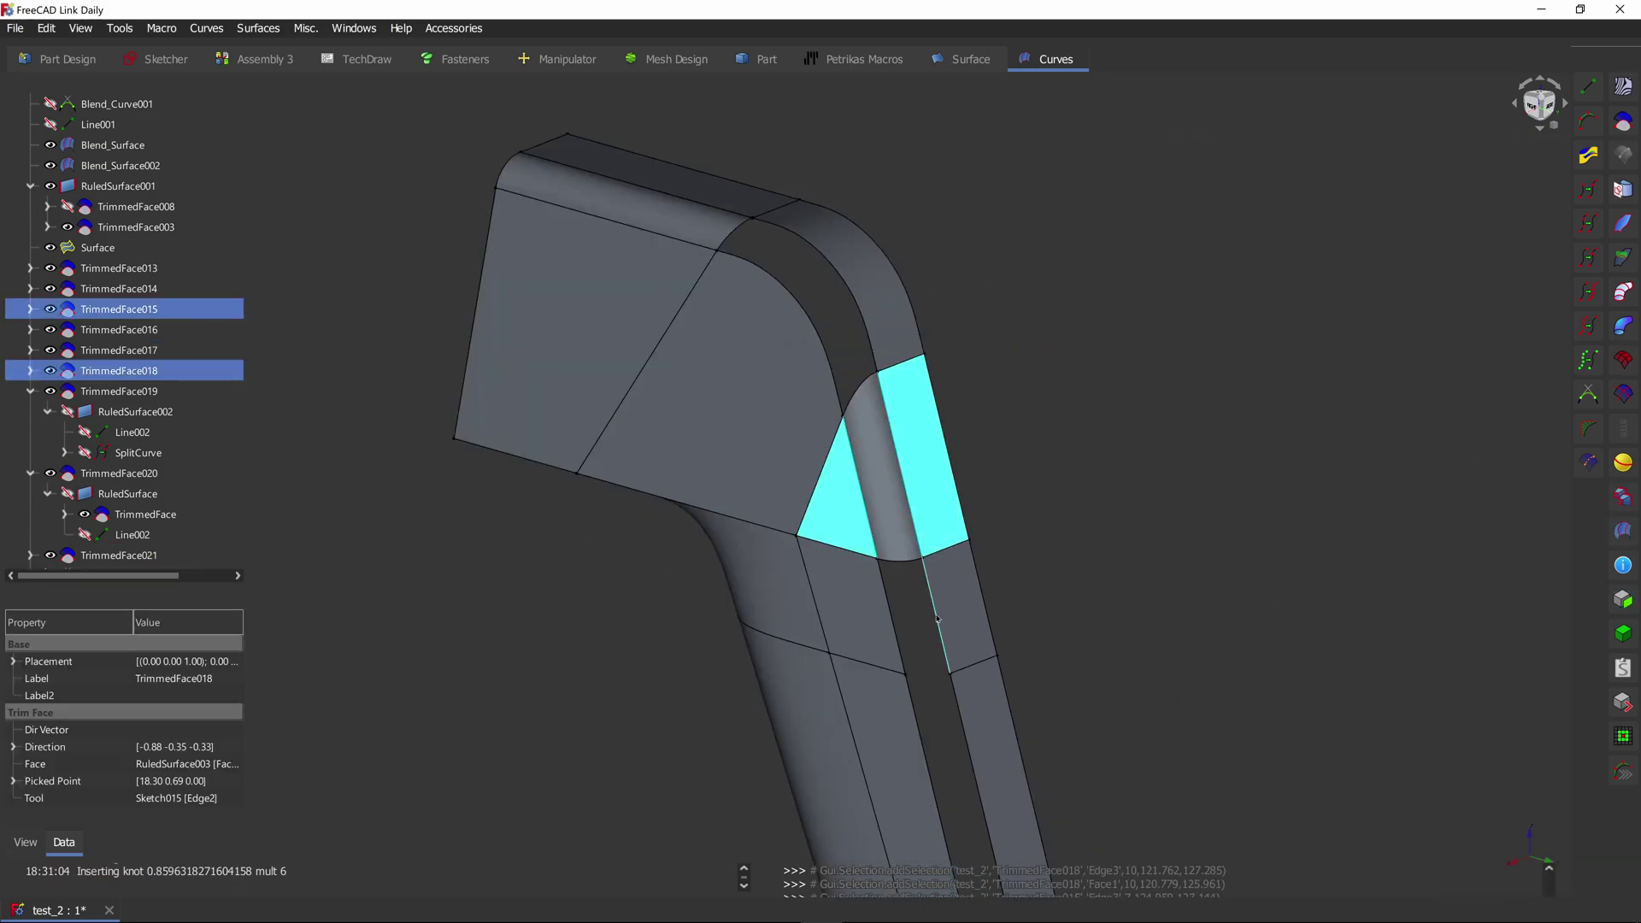
Step: Create a blend surface between the short side and outer faces where the head meets the handle
left_click(937, 617)
left_click(945, 616, "ctrl")
left_click(894, 624, "ctrl")
left_click(884, 622, "ctrl")
left_click(1623, 531)
Step: Try to create a blend surface between the handle's long outer face TrimmedFace013 and long side face TrimmedFace020
middle_click_drag(985, 805, 890, 505)
left_click(889, 513)
left_click(898, 516, "ctrl")
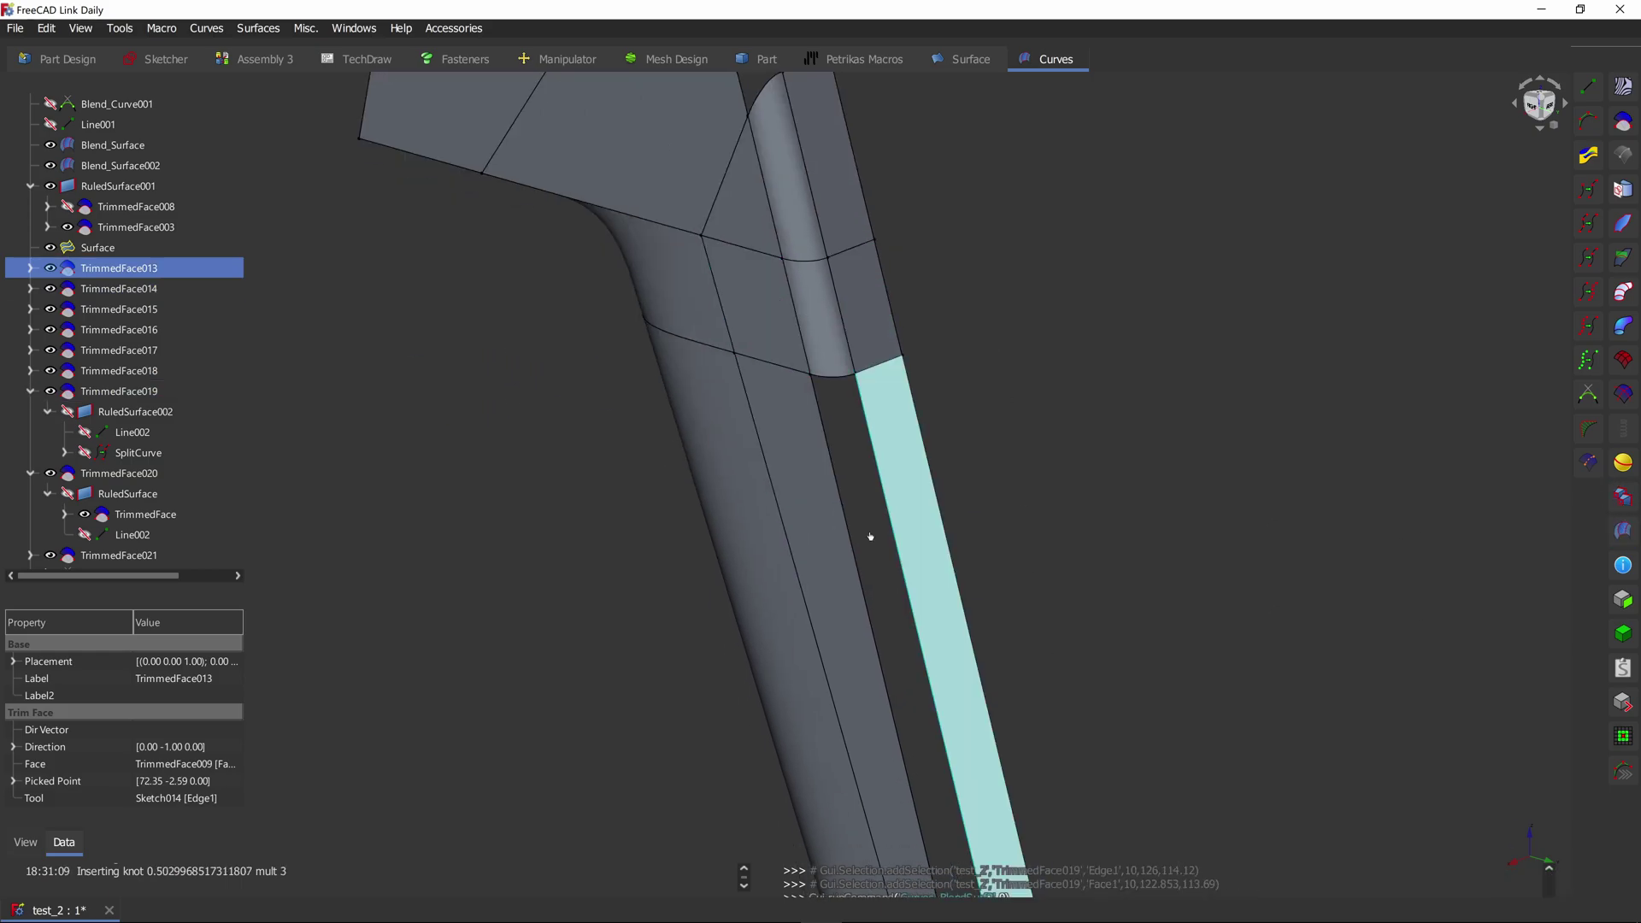
left_click(850, 541, "ctrl")
left_click(841, 541, "ctrl")
left_click(1623, 531)
Step: Delete the failed blend surface Blend_Surface006
middle_click_drag(1078, 624, 967, 257)
scroll(1011, 435, "down", 2)
middle_click_drag(1069, 624, 955, 433)
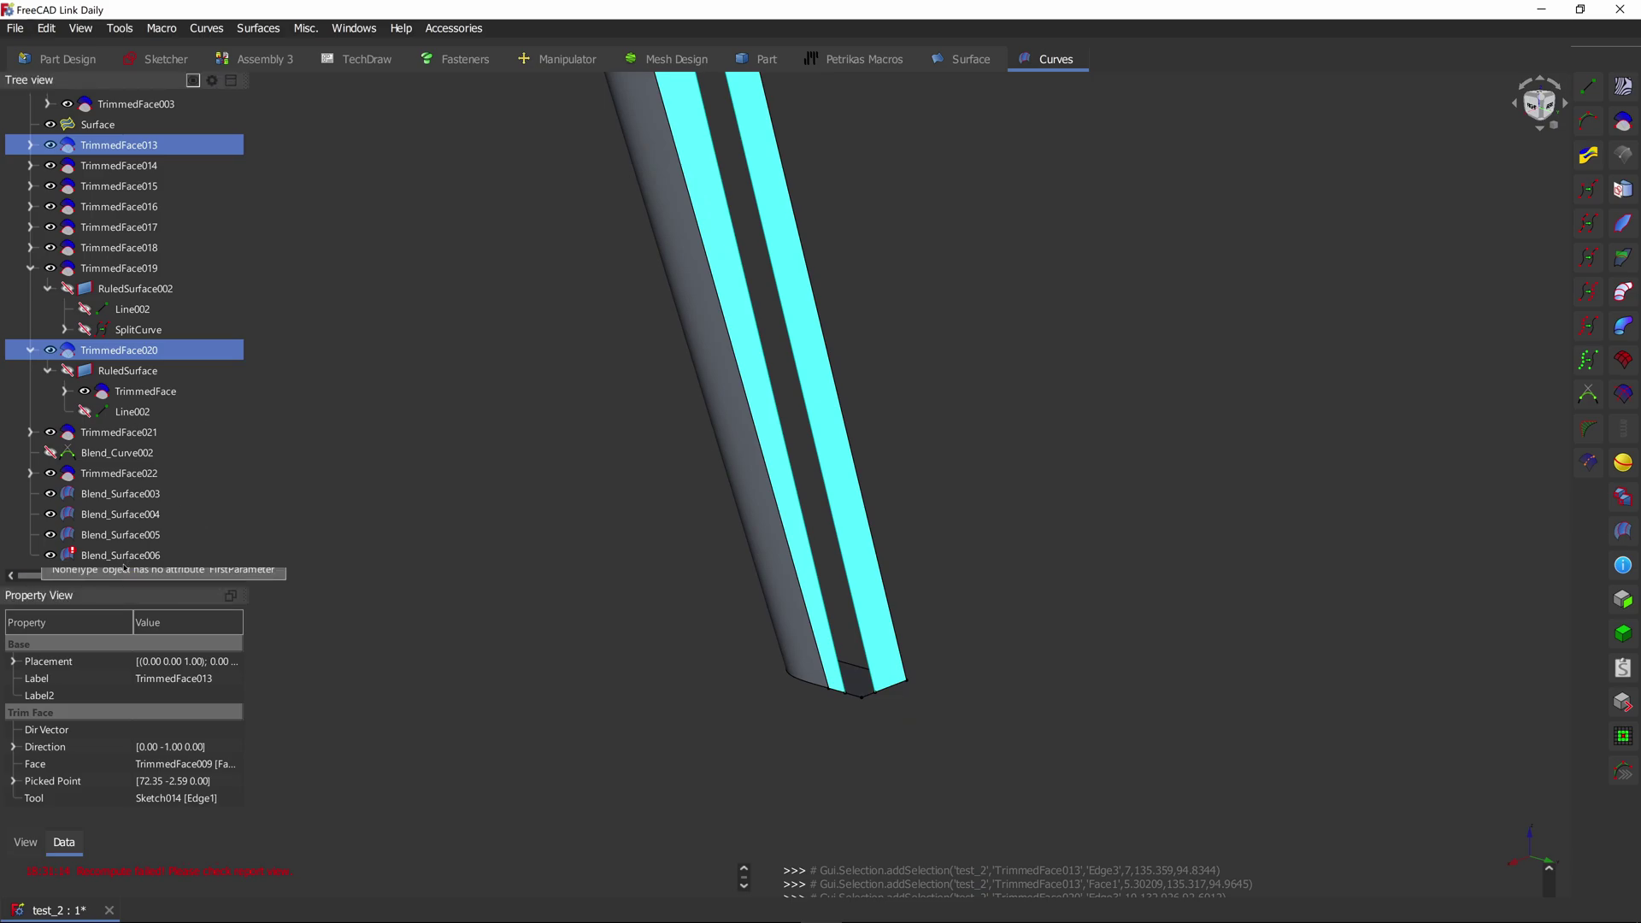
left_click(154, 556)
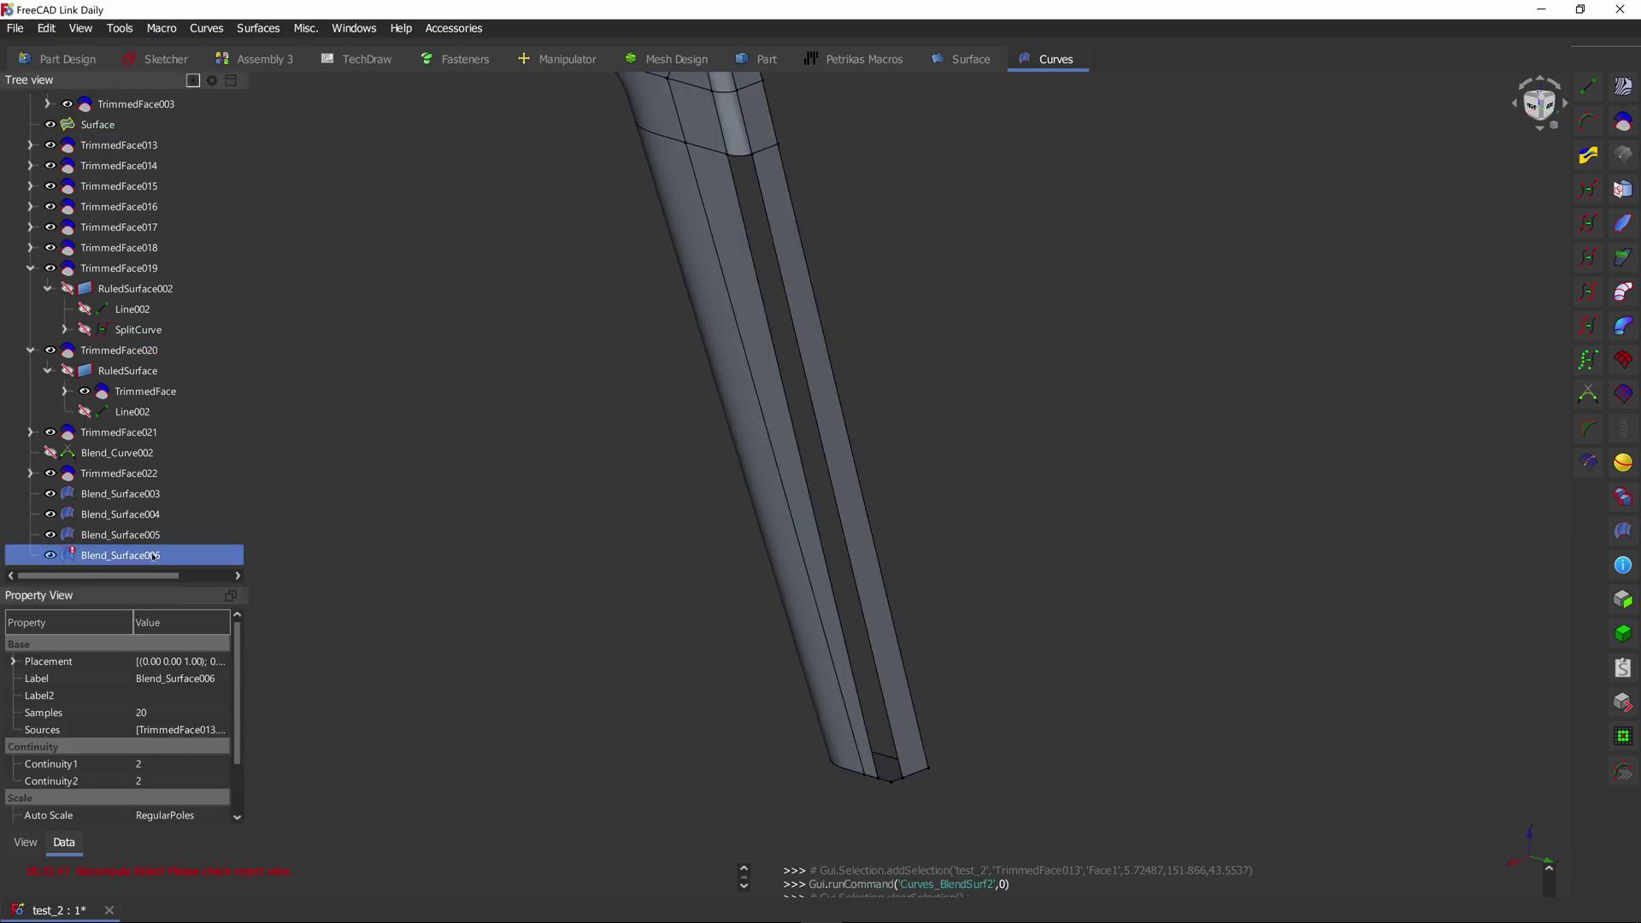
key("Delete")
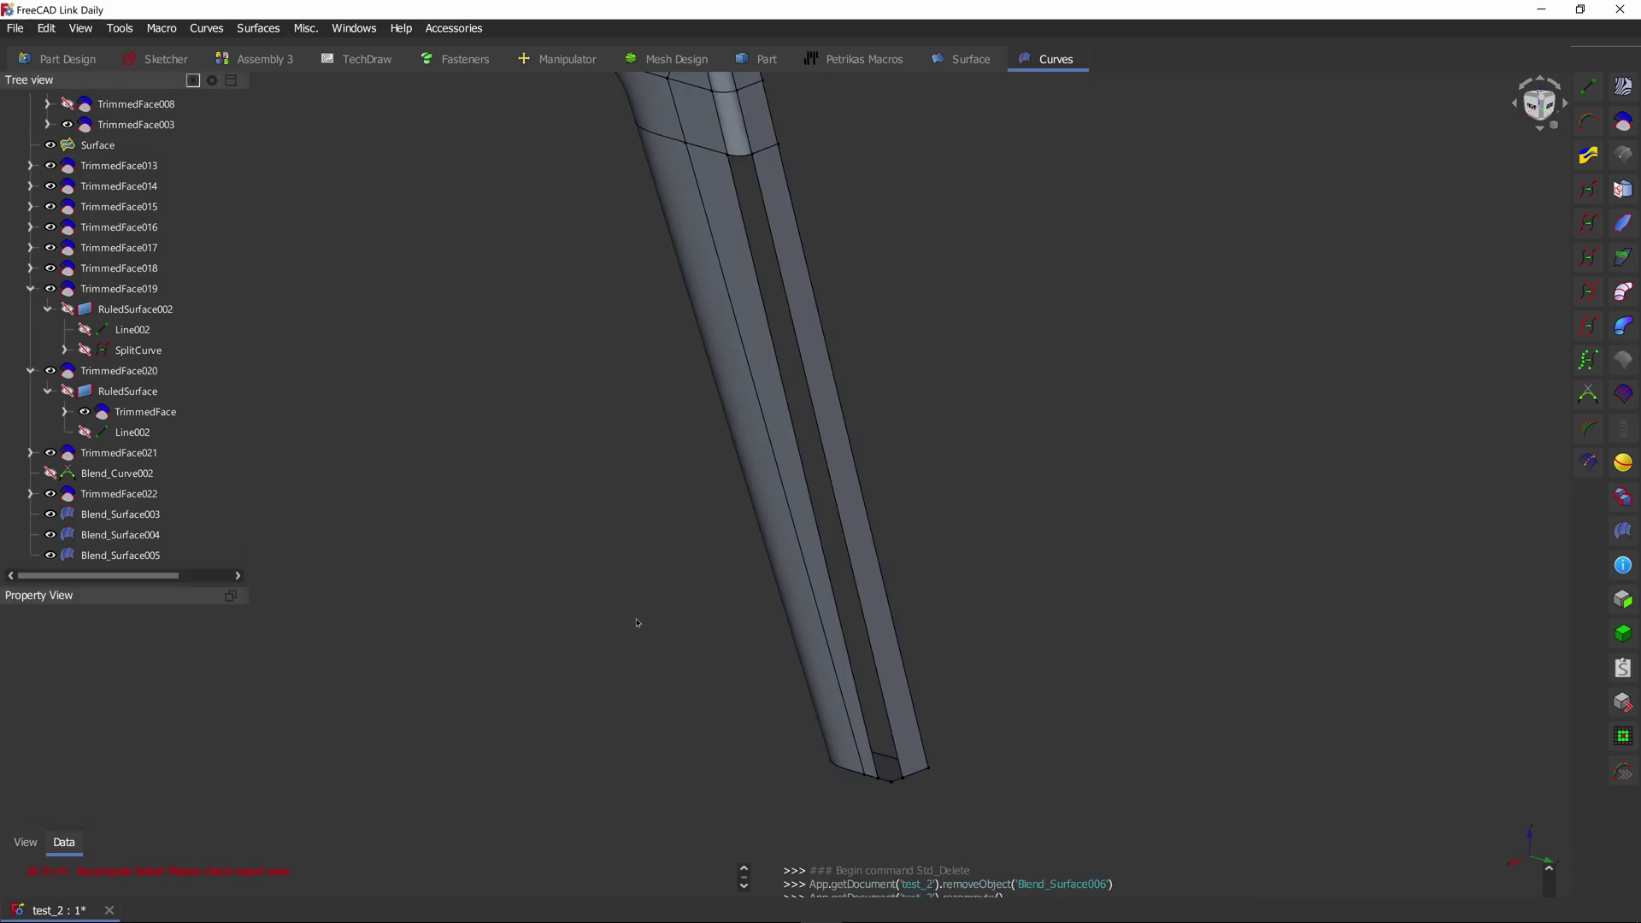
Step: Hide the face TrimmedFace that closes the handle's bottom end
scroll(636, 622, "up", 6)
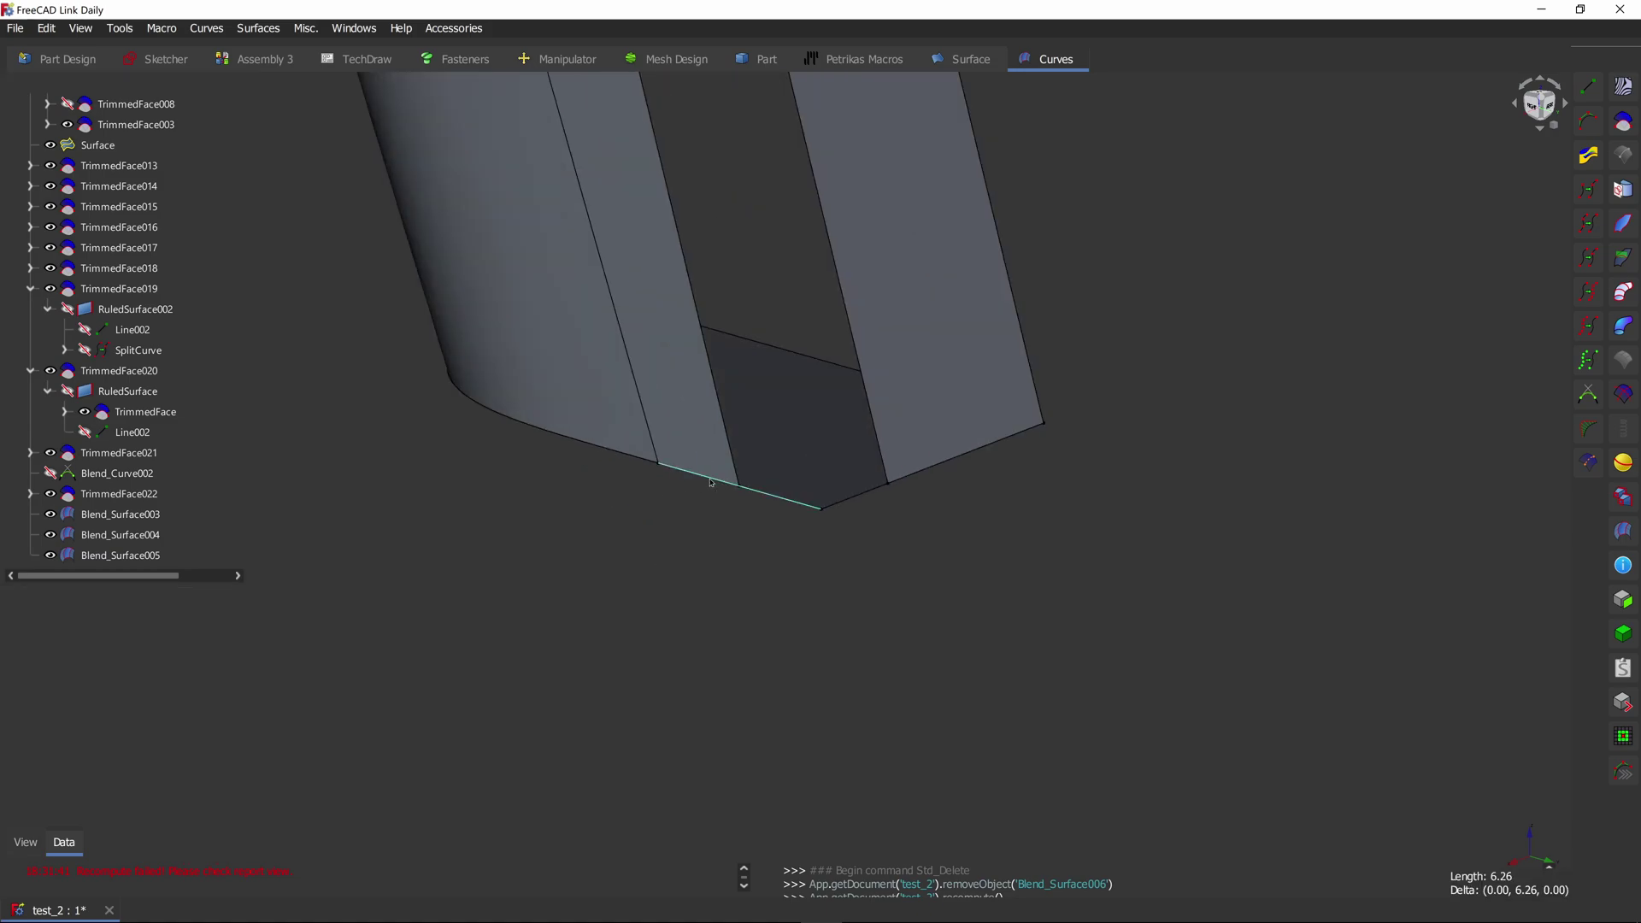
left_click(709, 483)
left_click(952, 544)
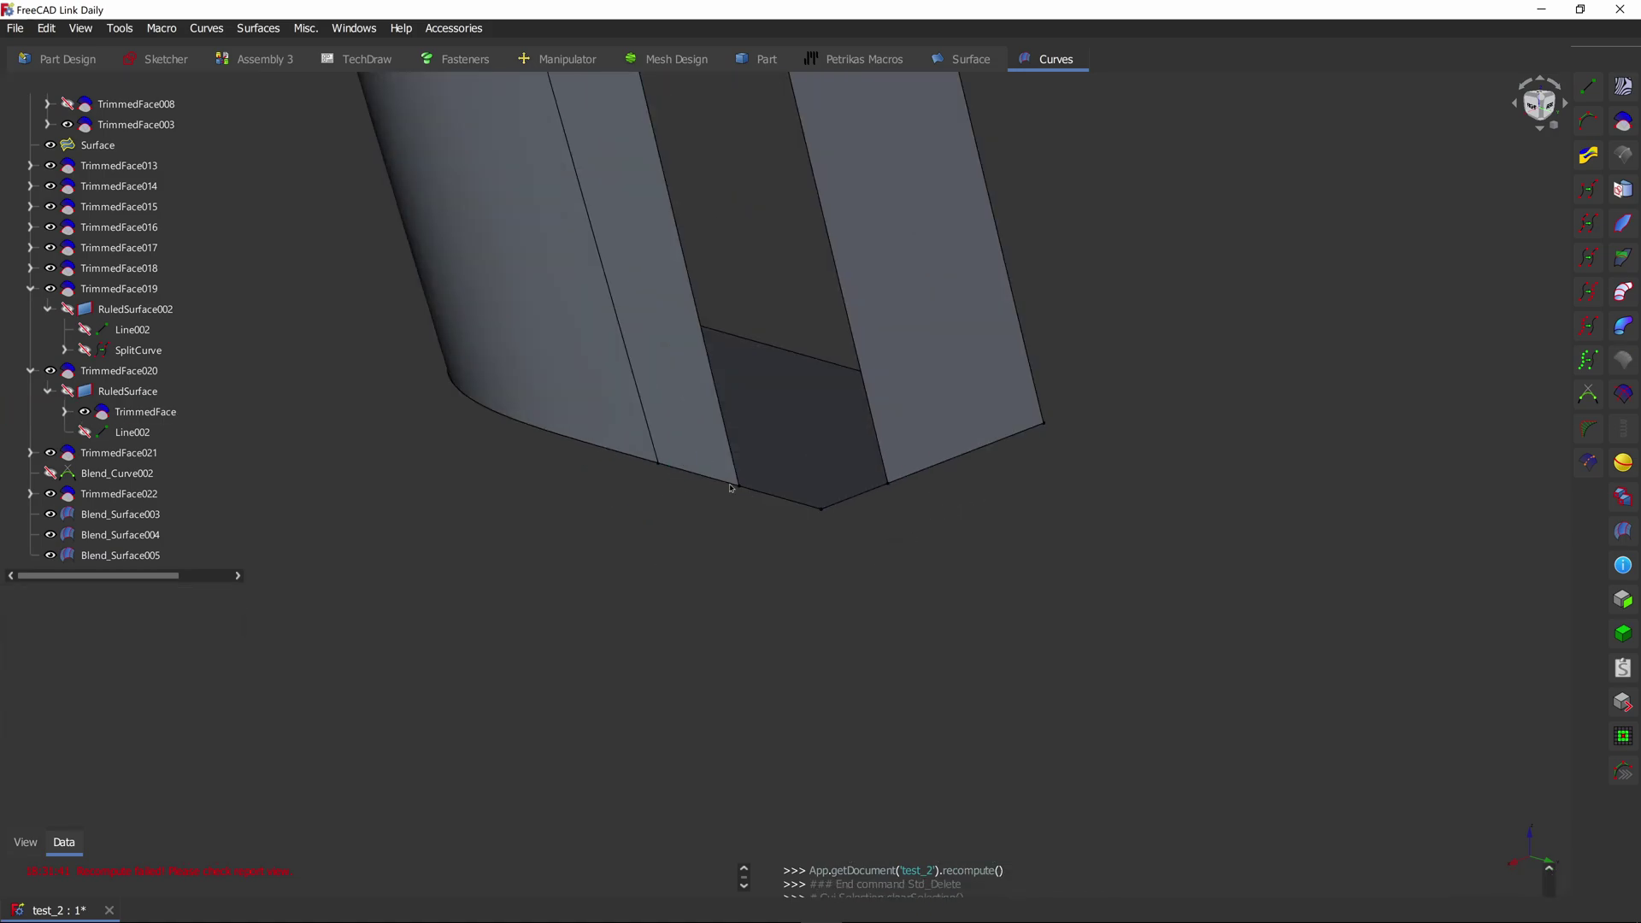
left_click(811, 475)
left_click(695, 521)
left_click(825, 453)
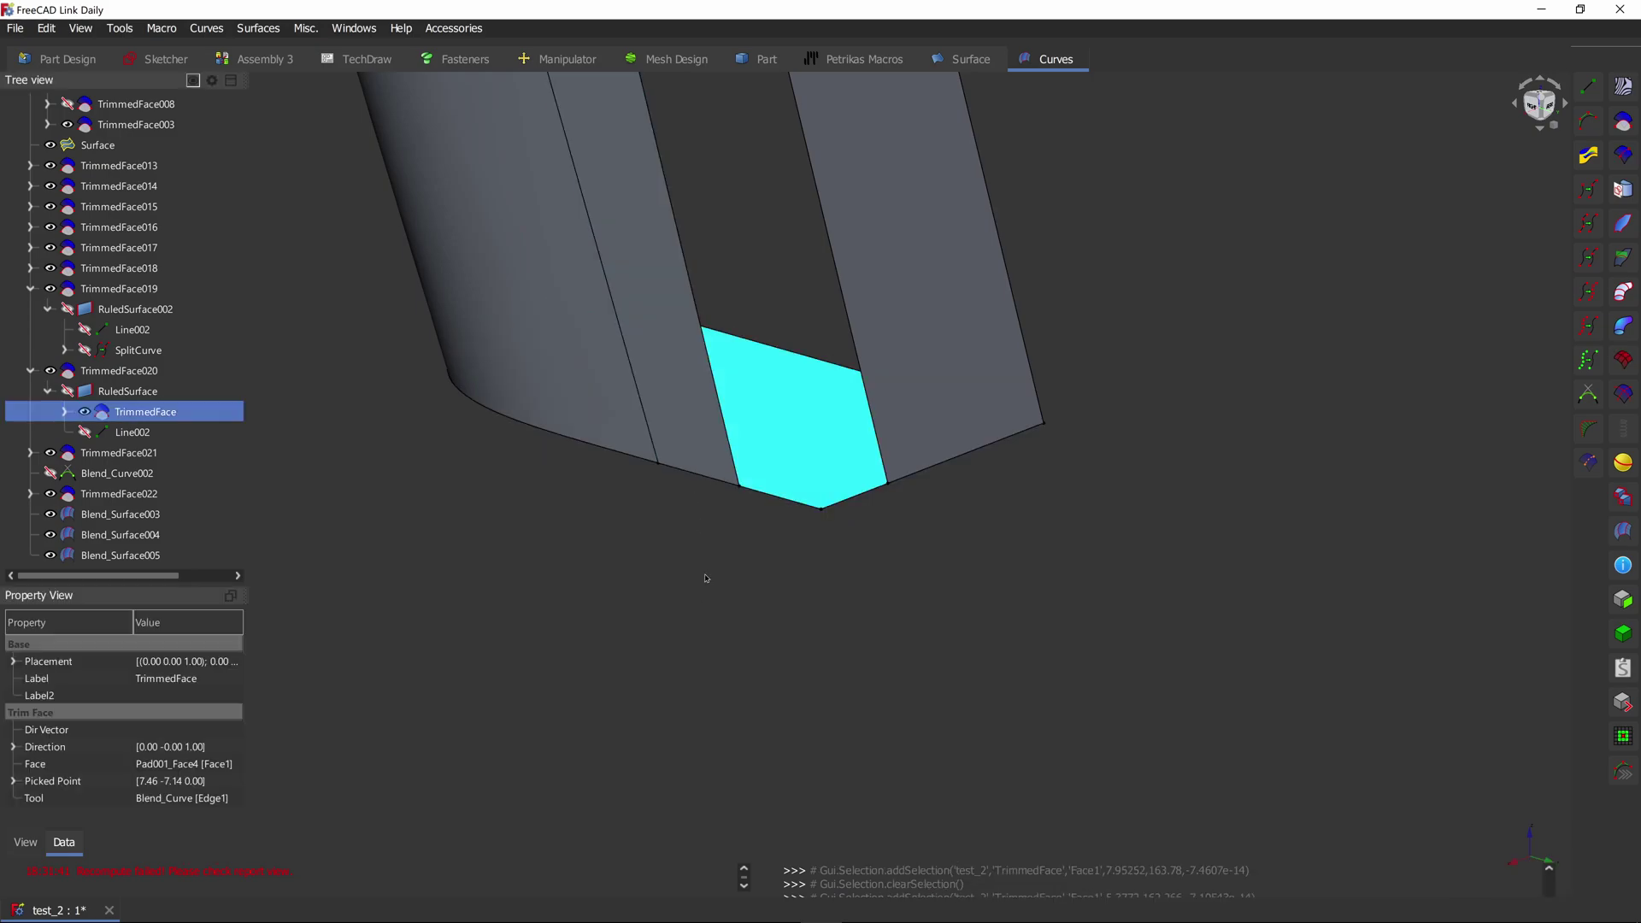
key("space")
Step: Create a blend curve between the bottom edges of the handle's long side face TrimmedFace020 and long outer face TrimmedFace013
left_click(686, 542)
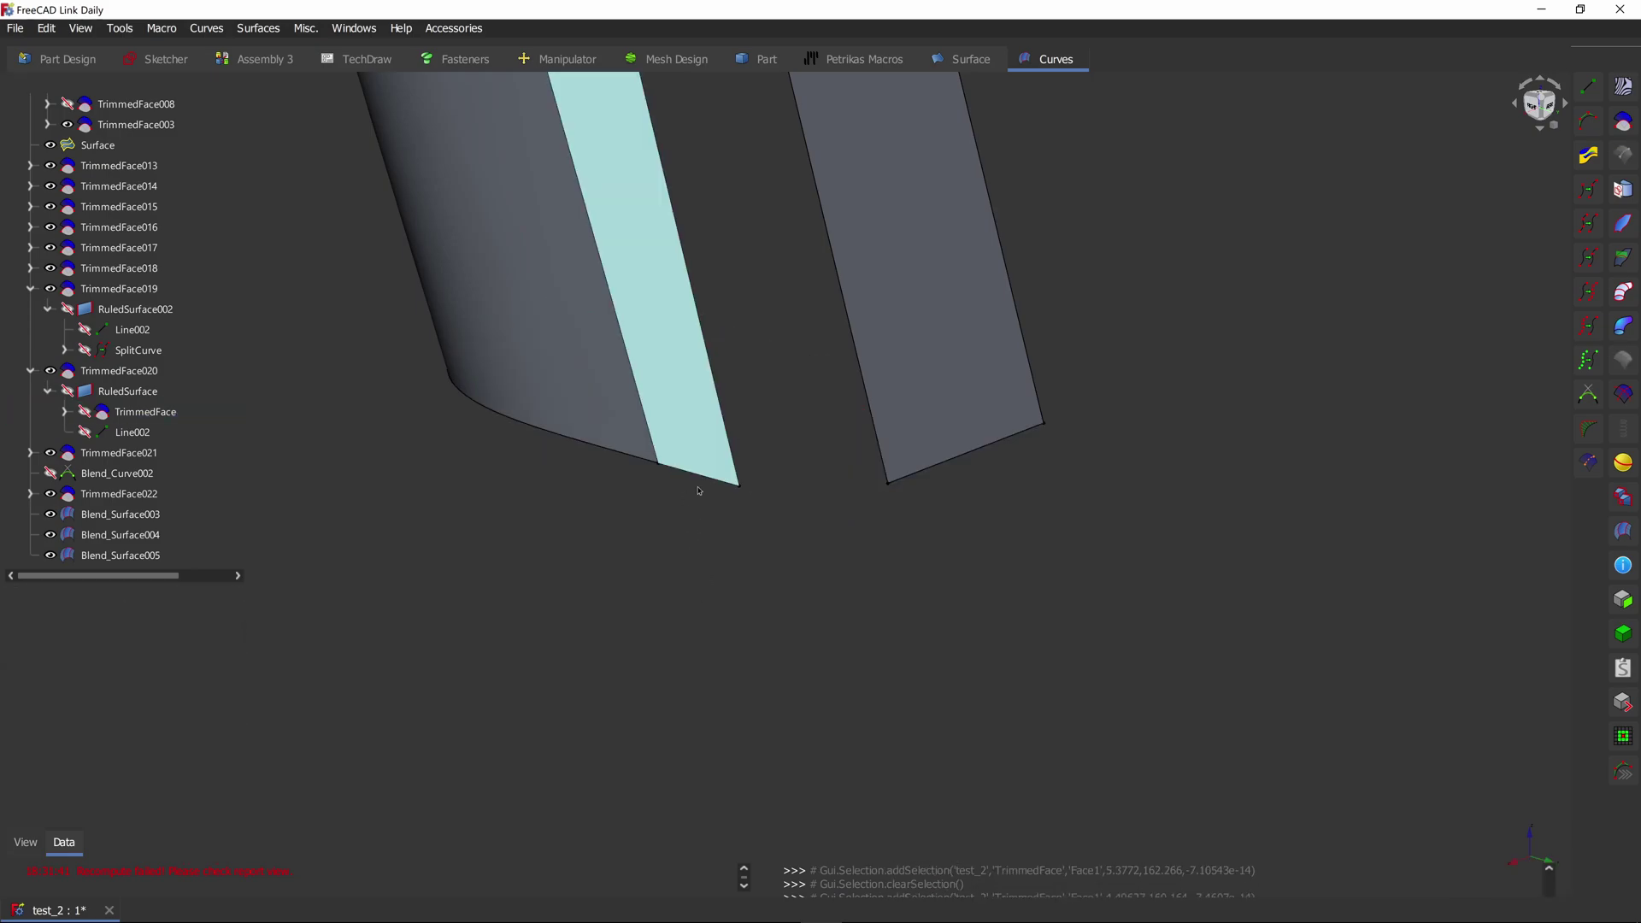
left_click(703, 481)
key("space")
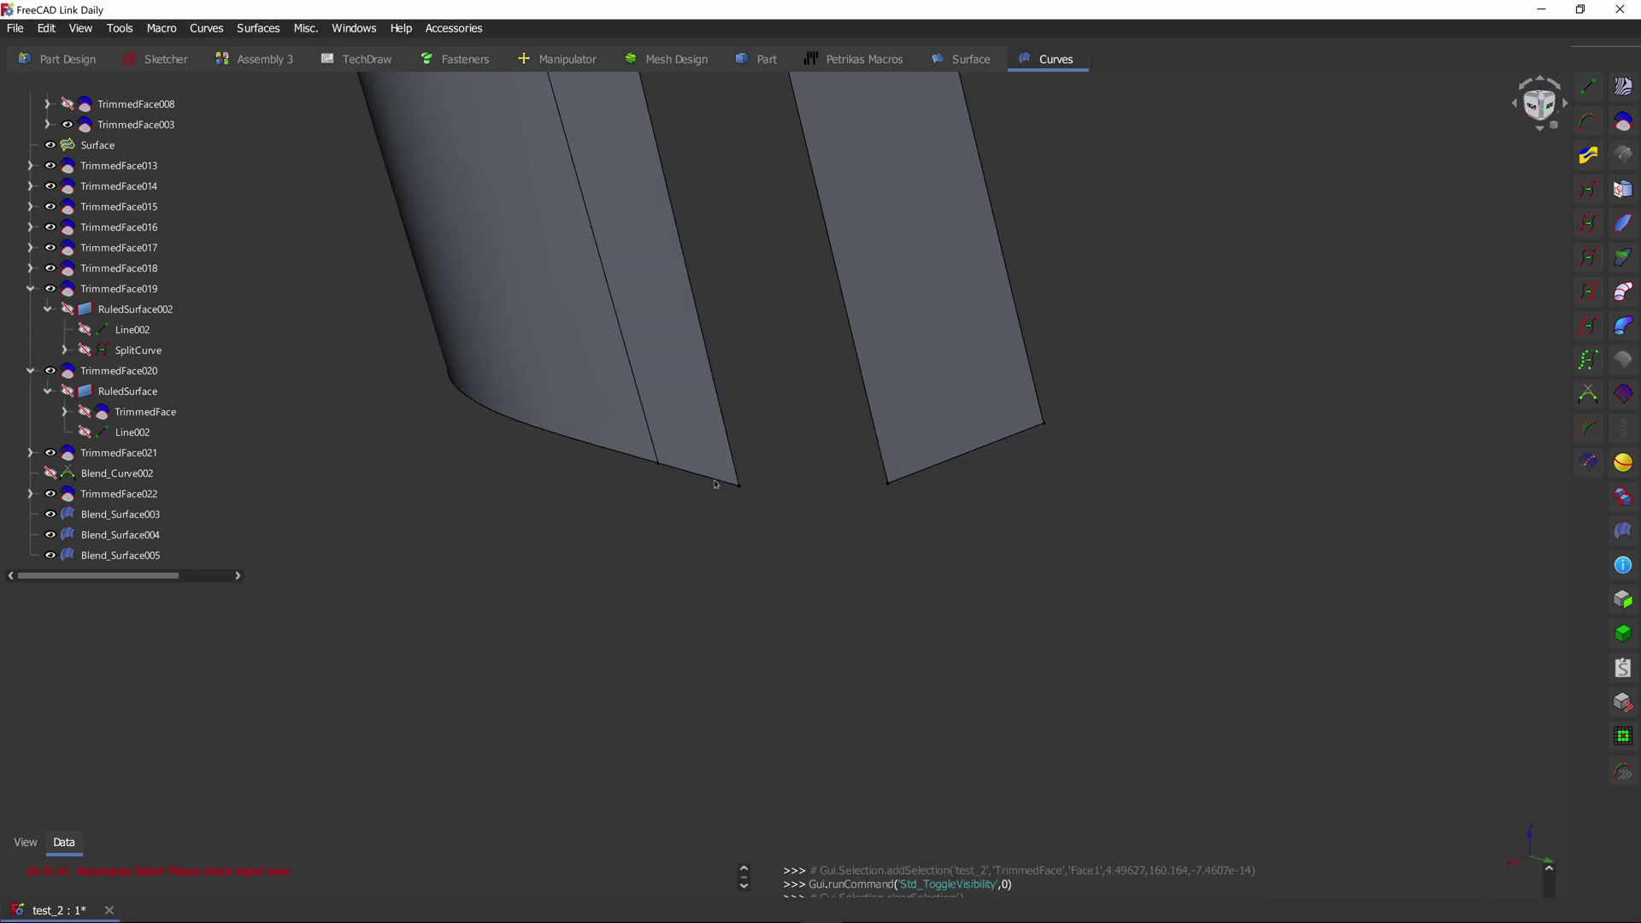
left_click(716, 483)
left_click(927, 471, "ctrl")
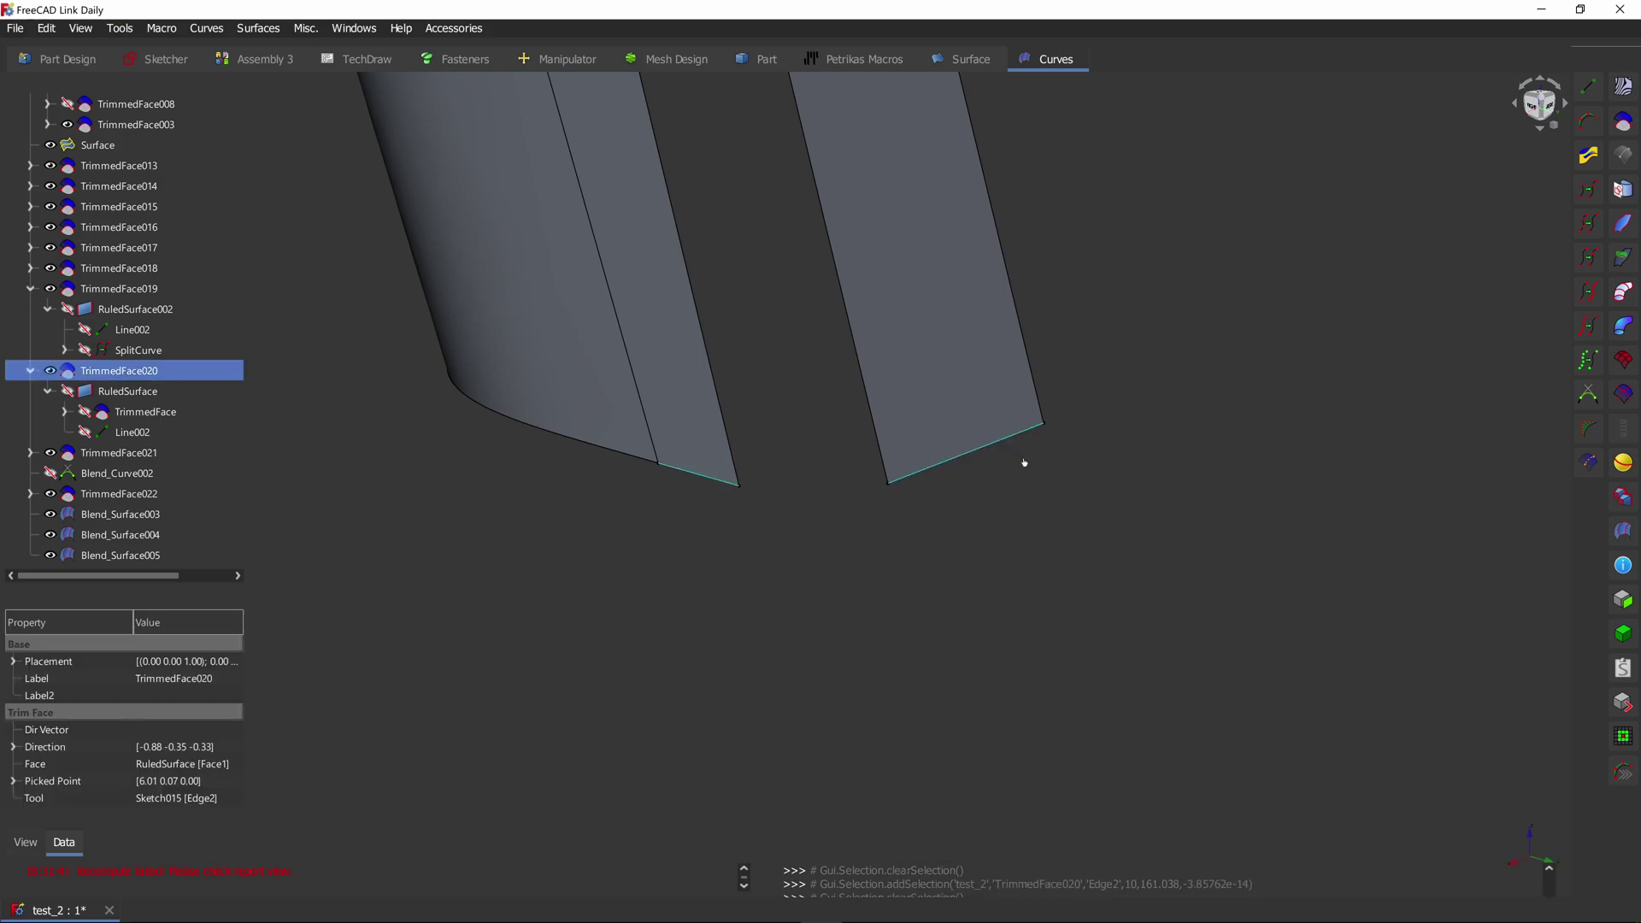
left_click(1591, 425)
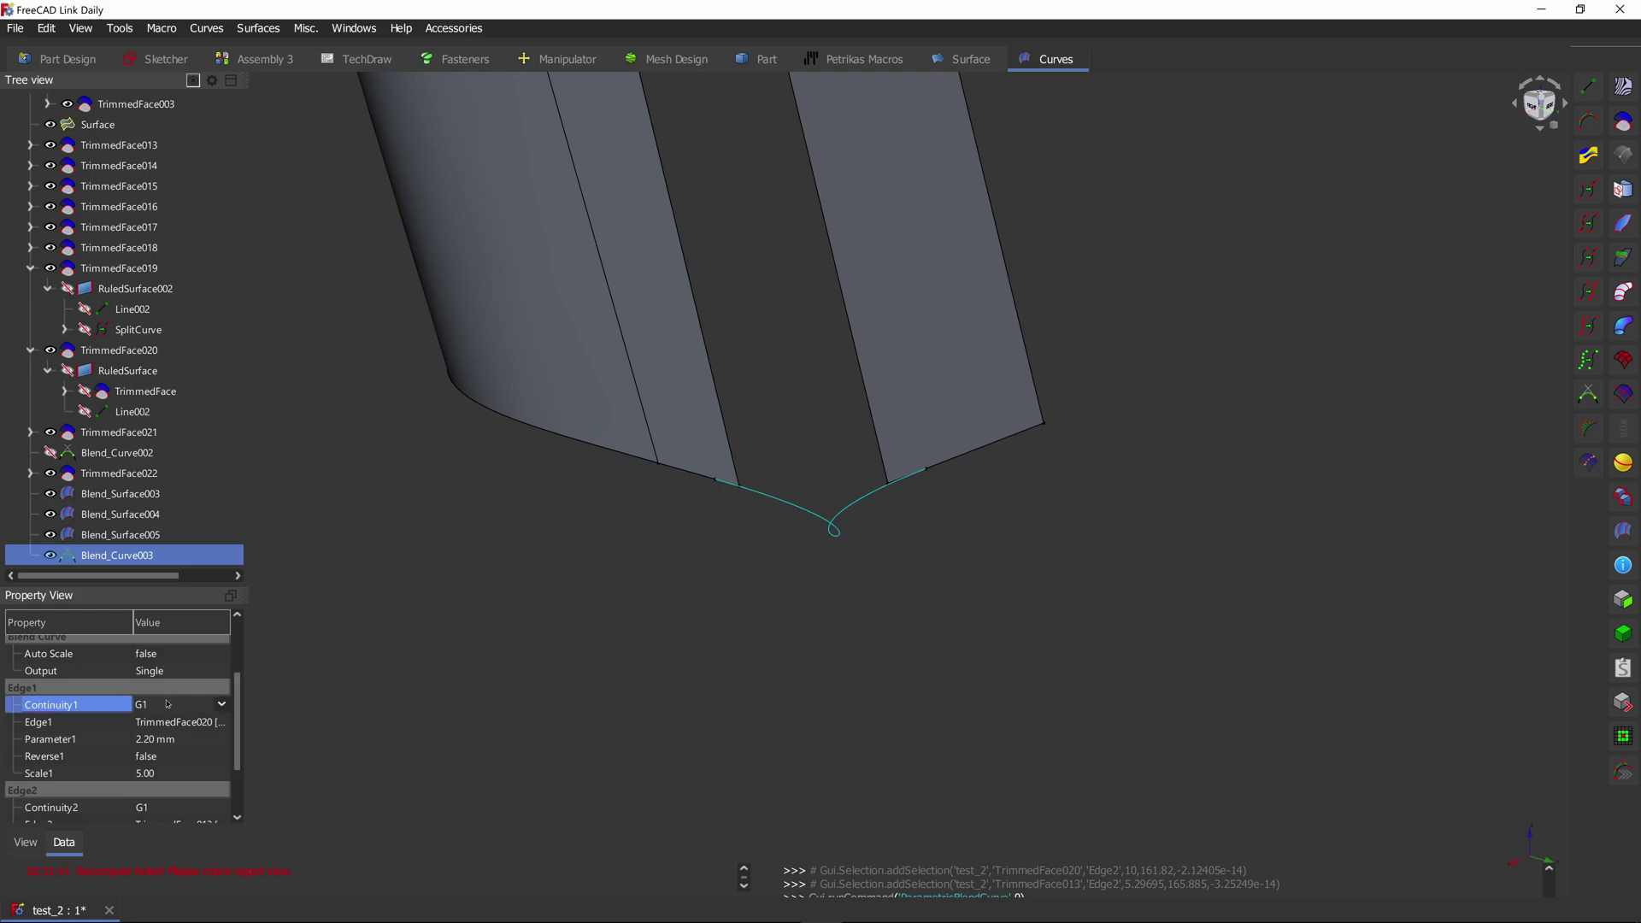
Step: Set the bottom blend curve's continuity to G4 at both edges and turn on its auto scale
left_click(168, 704)
left_click(163, 758)
left_click(164, 705)
left_click(161, 771)
left_click(159, 808)
left_click(157, 873)
left_click(161, 671)
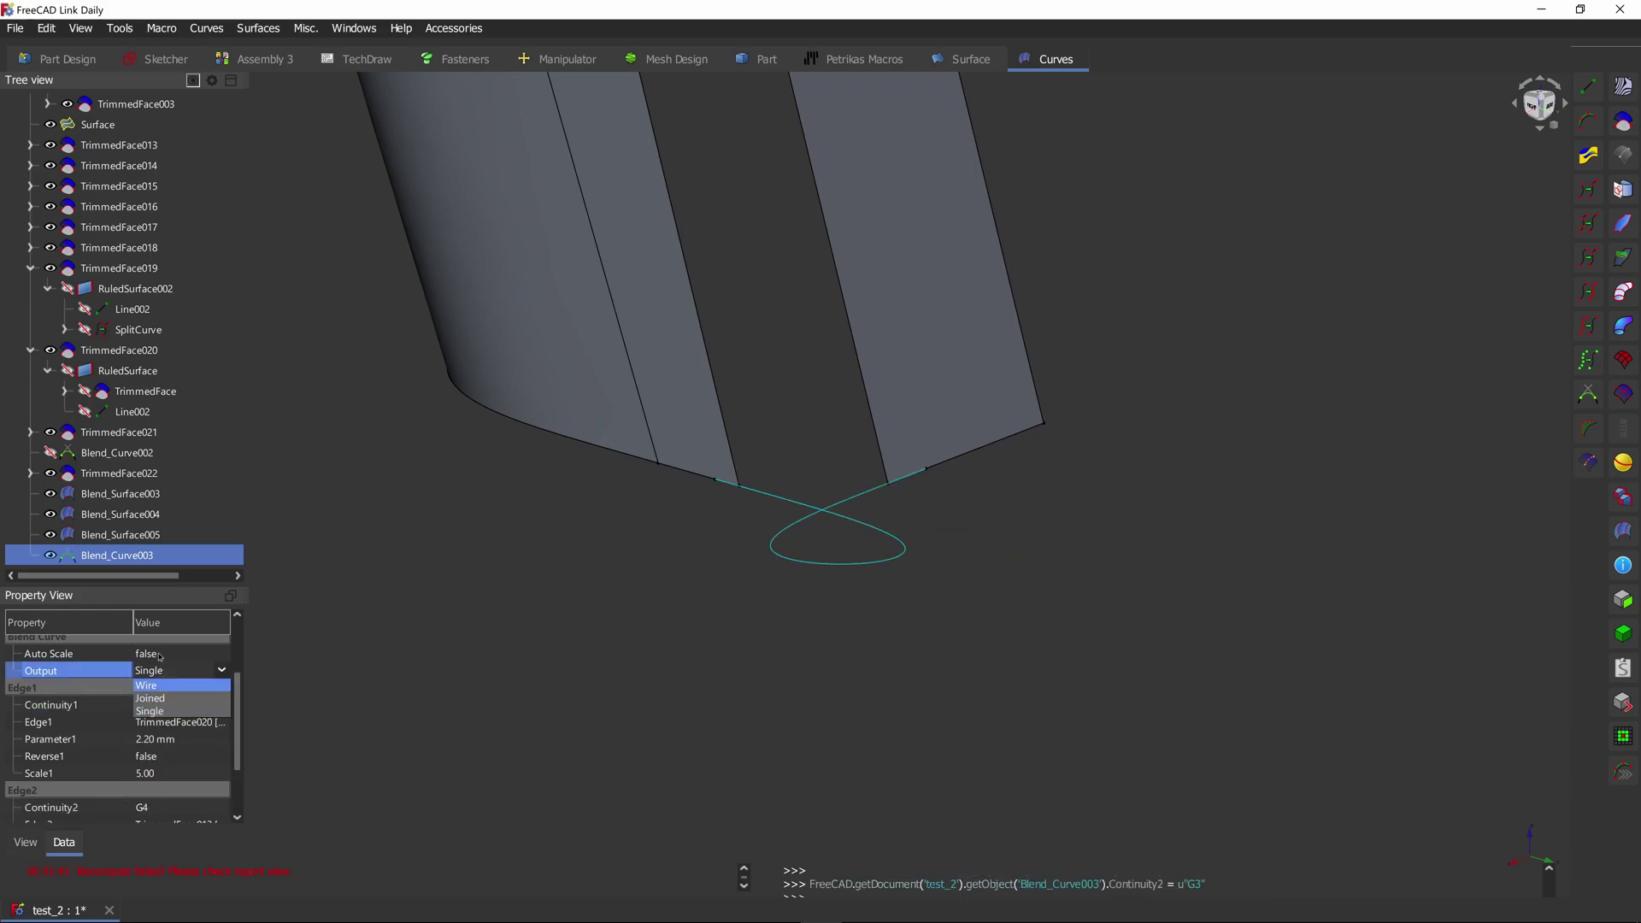
left_click(159, 656)
left_click(159, 681)
left_click(707, 653)
Step: Shift both ends of the bottom blend curve to the faces' facing corners, setting Parameter1 to 5.2 mm
left_click(763, 491)
scroll(182, 713, "down", 3)
left_click(180, 716)
scroll(180, 718, "up", 3)
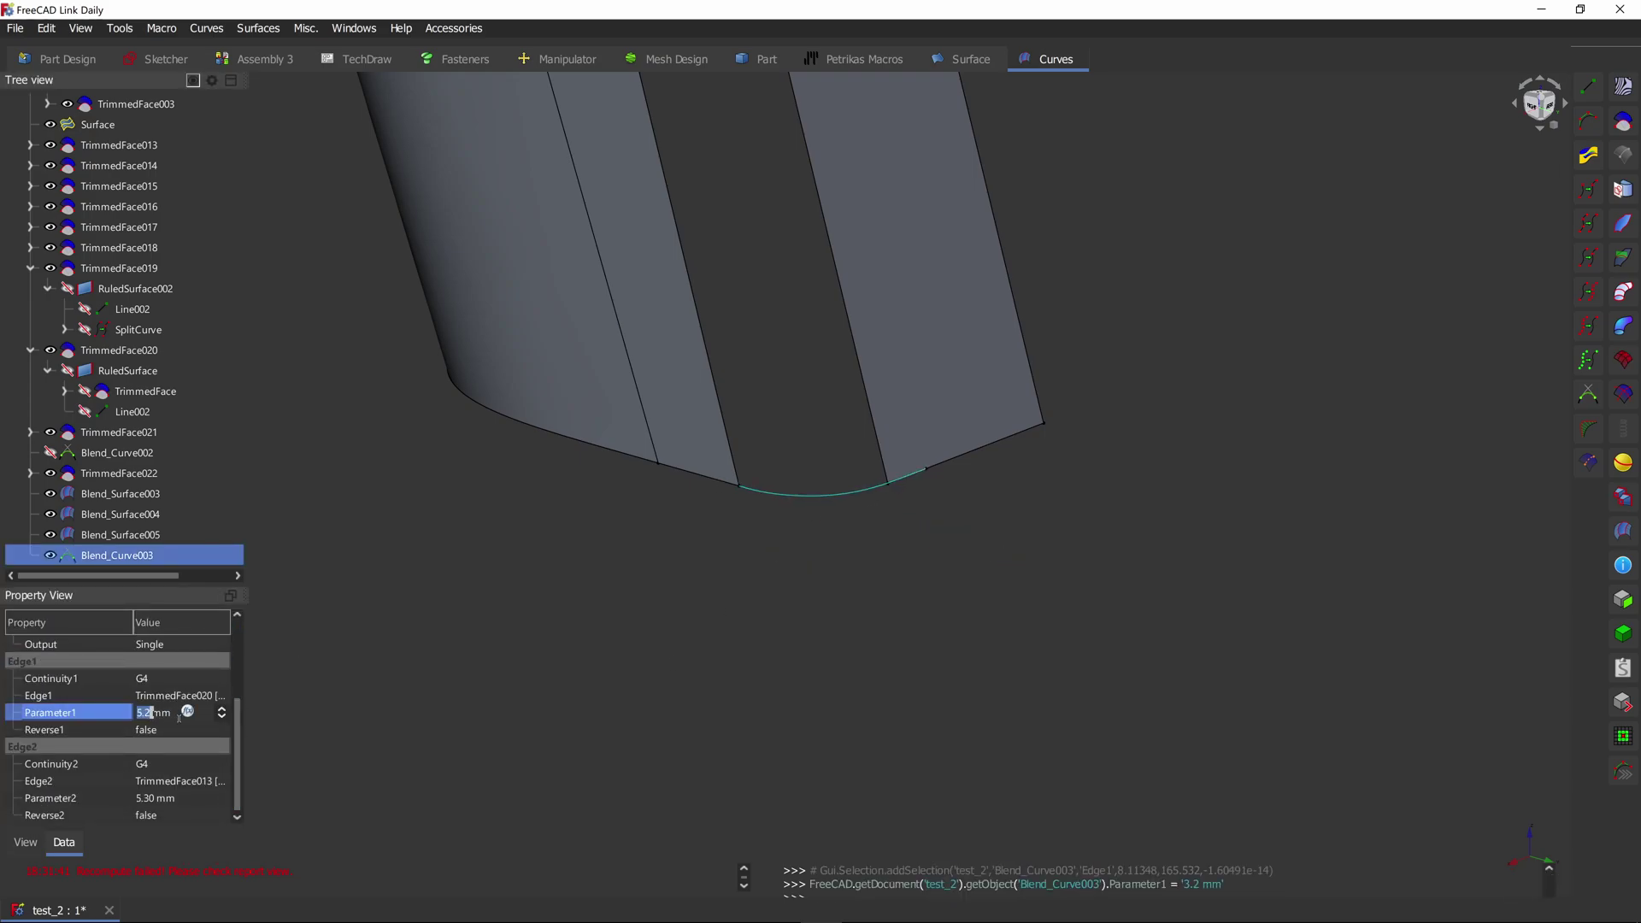
left_click(162, 798)
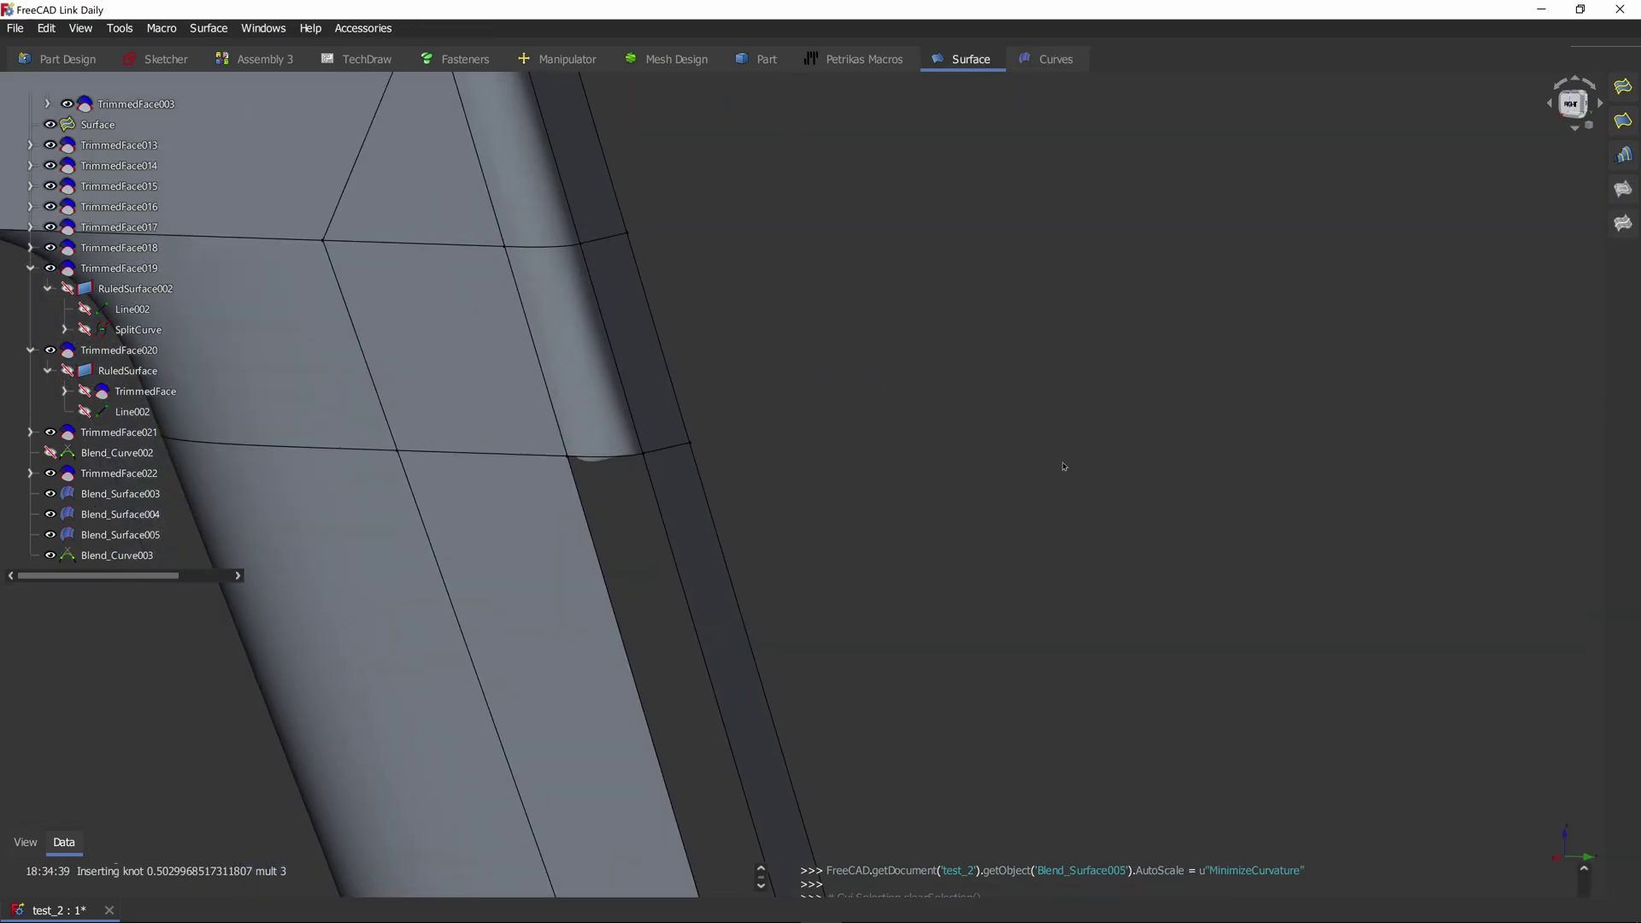
Step: Delete the blend surface Blend_Surface005 that bridges the short faces where the head meets the handle
scroll(1064, 467, "down", 4)
scroll(945, 465, "up", 4)
scroll(784, 487, "up", 7)
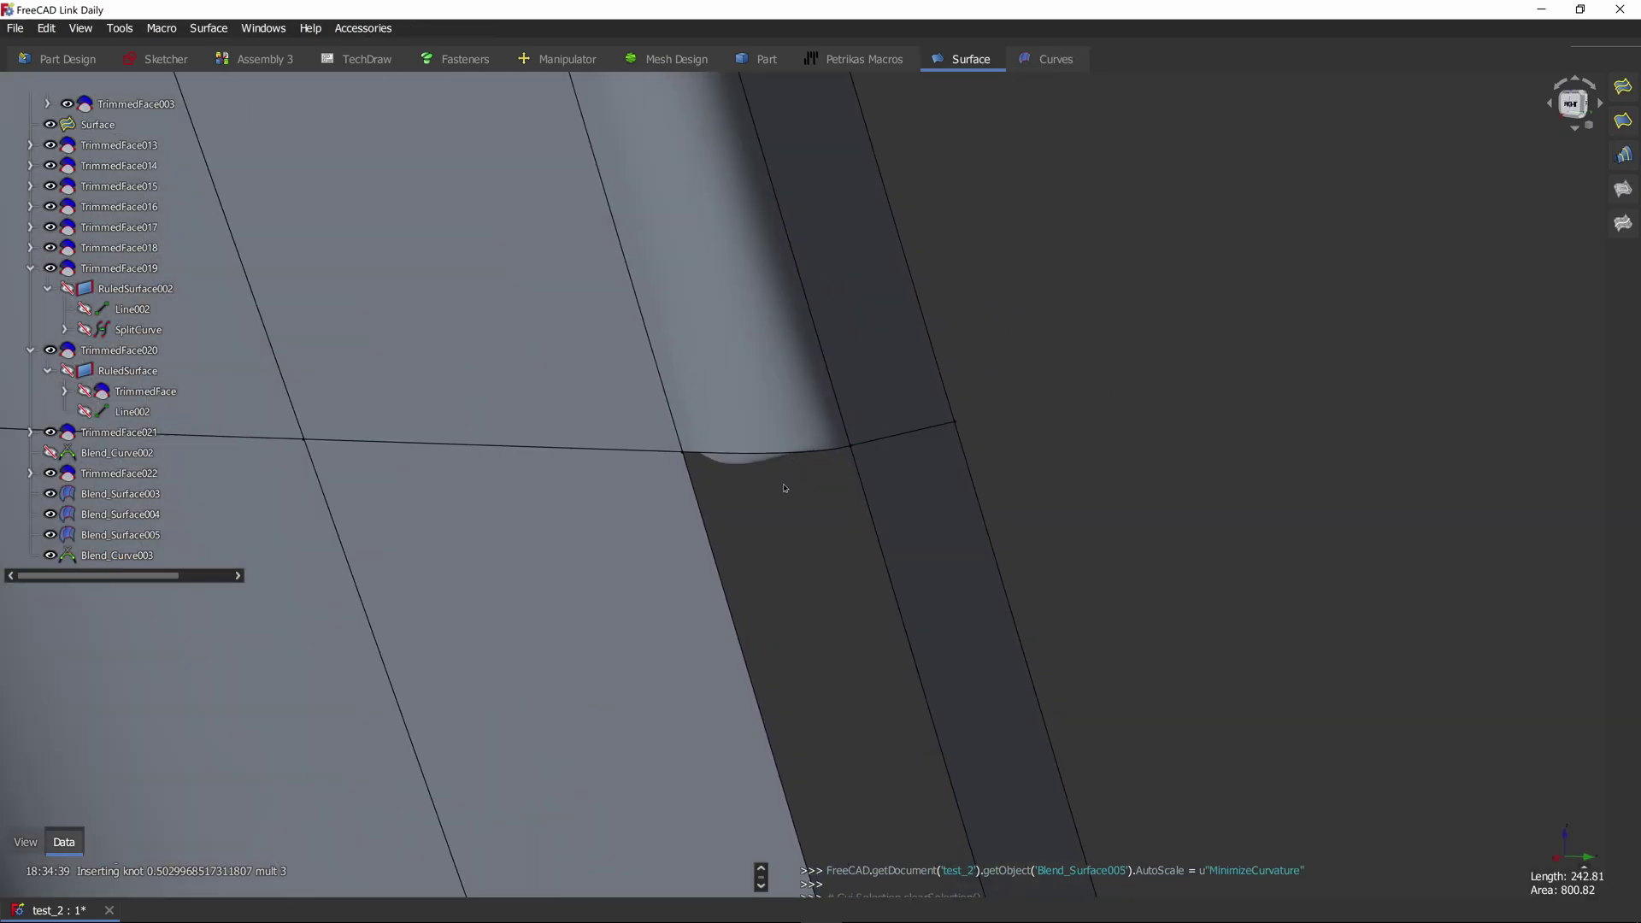
scroll(739, 469, "down", 6)
left_click(724, 402)
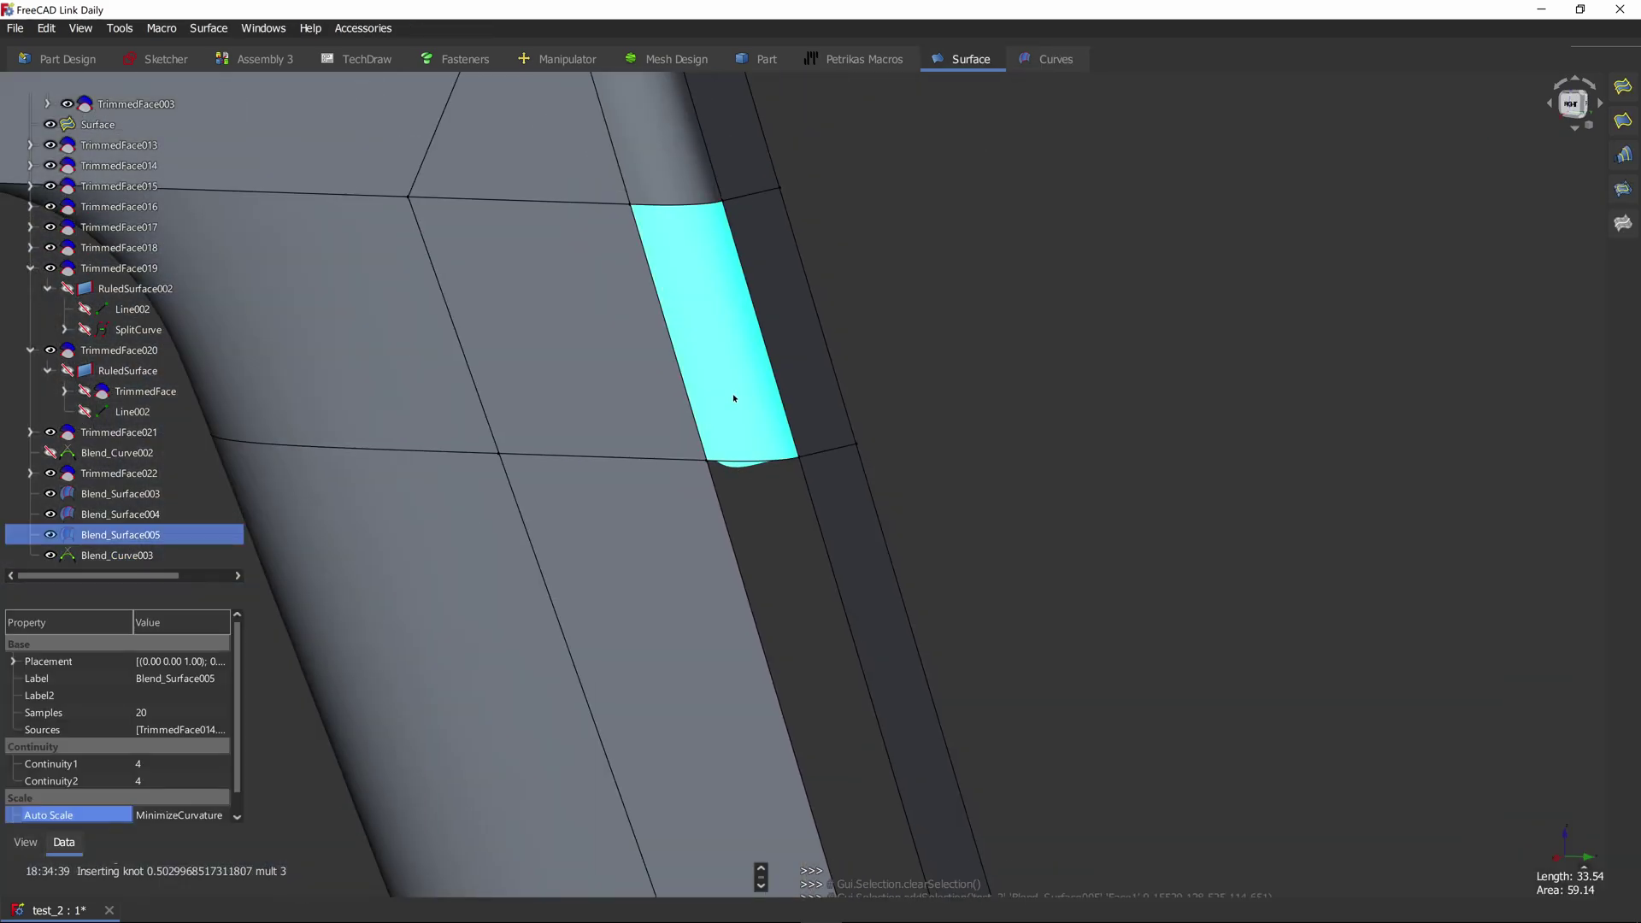
key("Delete")
scroll(677, 348, "down", 3)
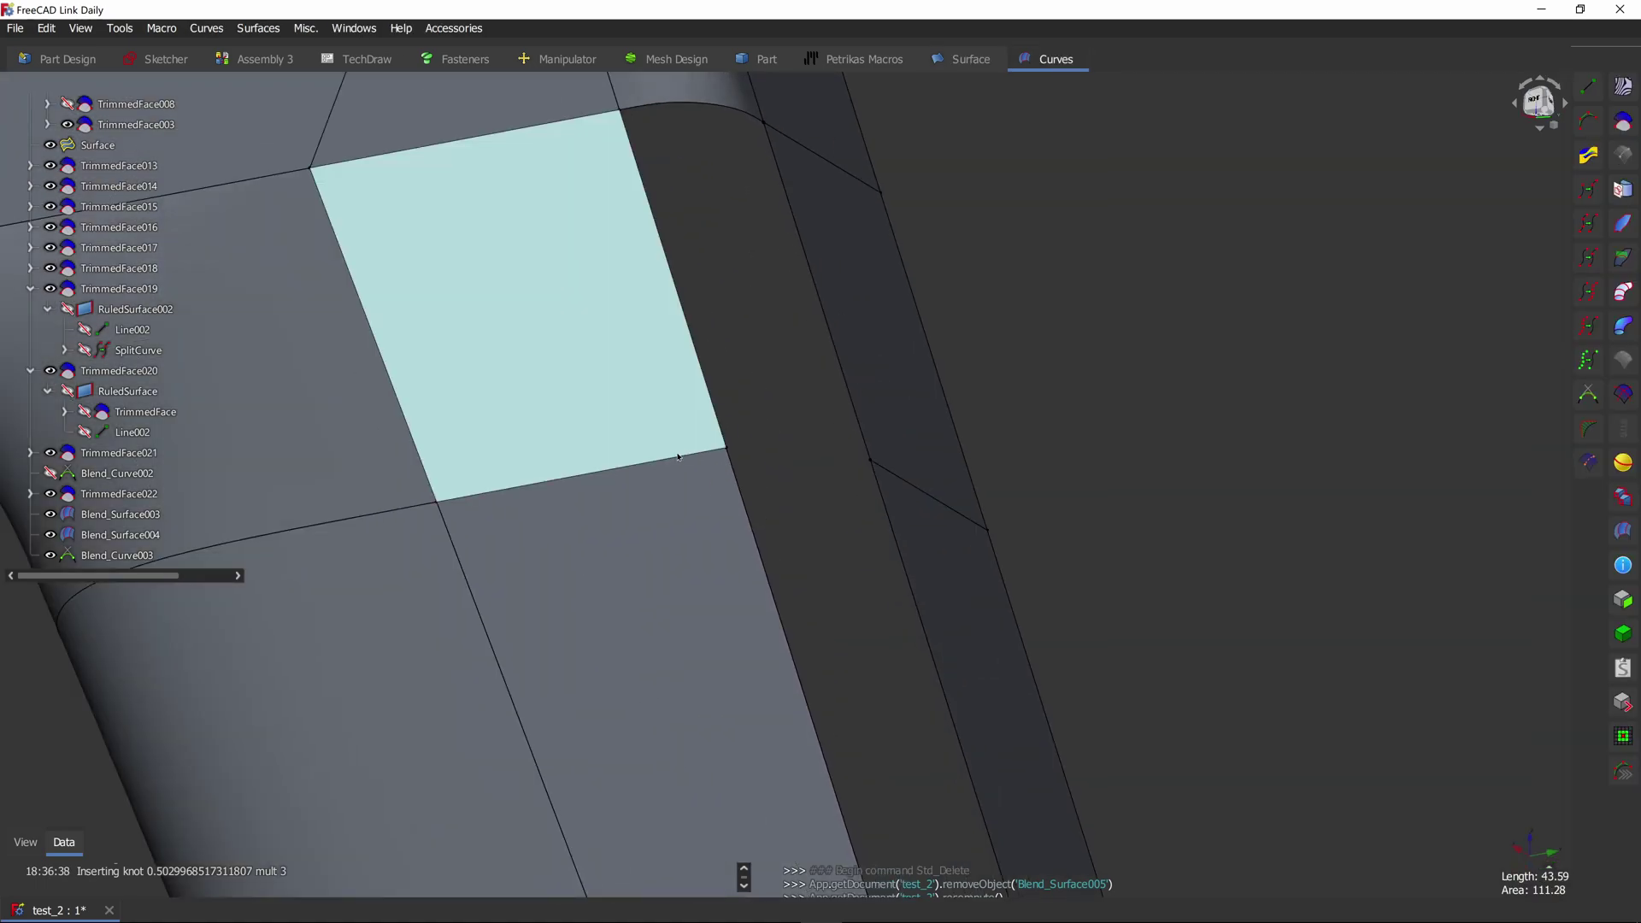
Step: Create a blend curve between the edges of TrimmedFace019 and TrimmedFace013 at the handle's upper end, with auto scale and G4 continuity
left_click(884, 479)
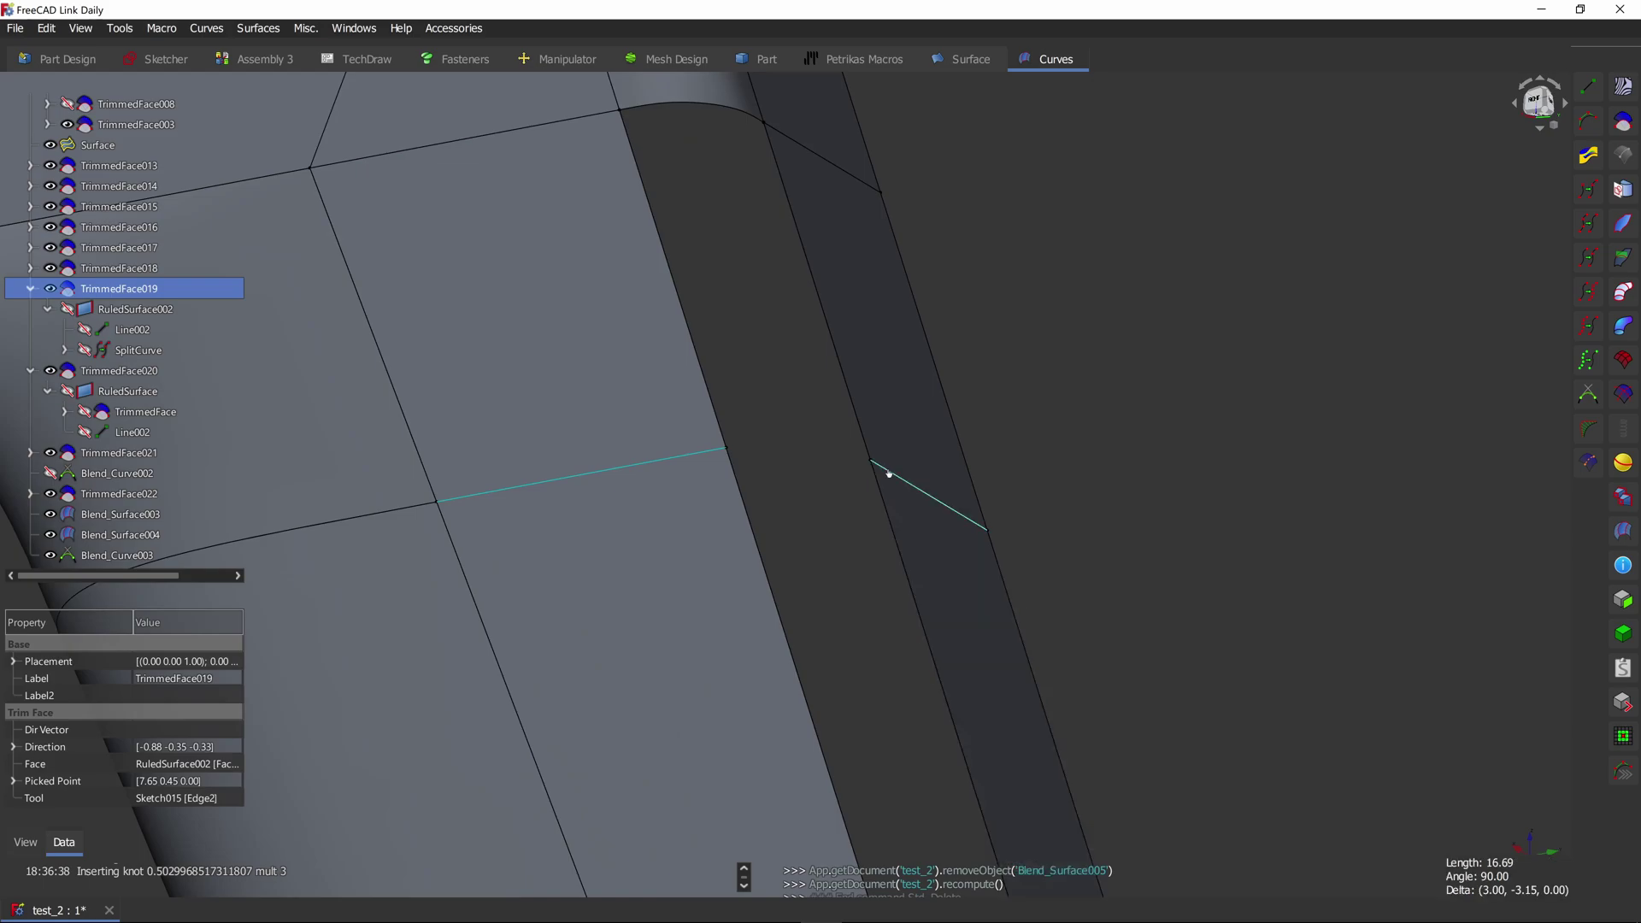
left_click(883, 470)
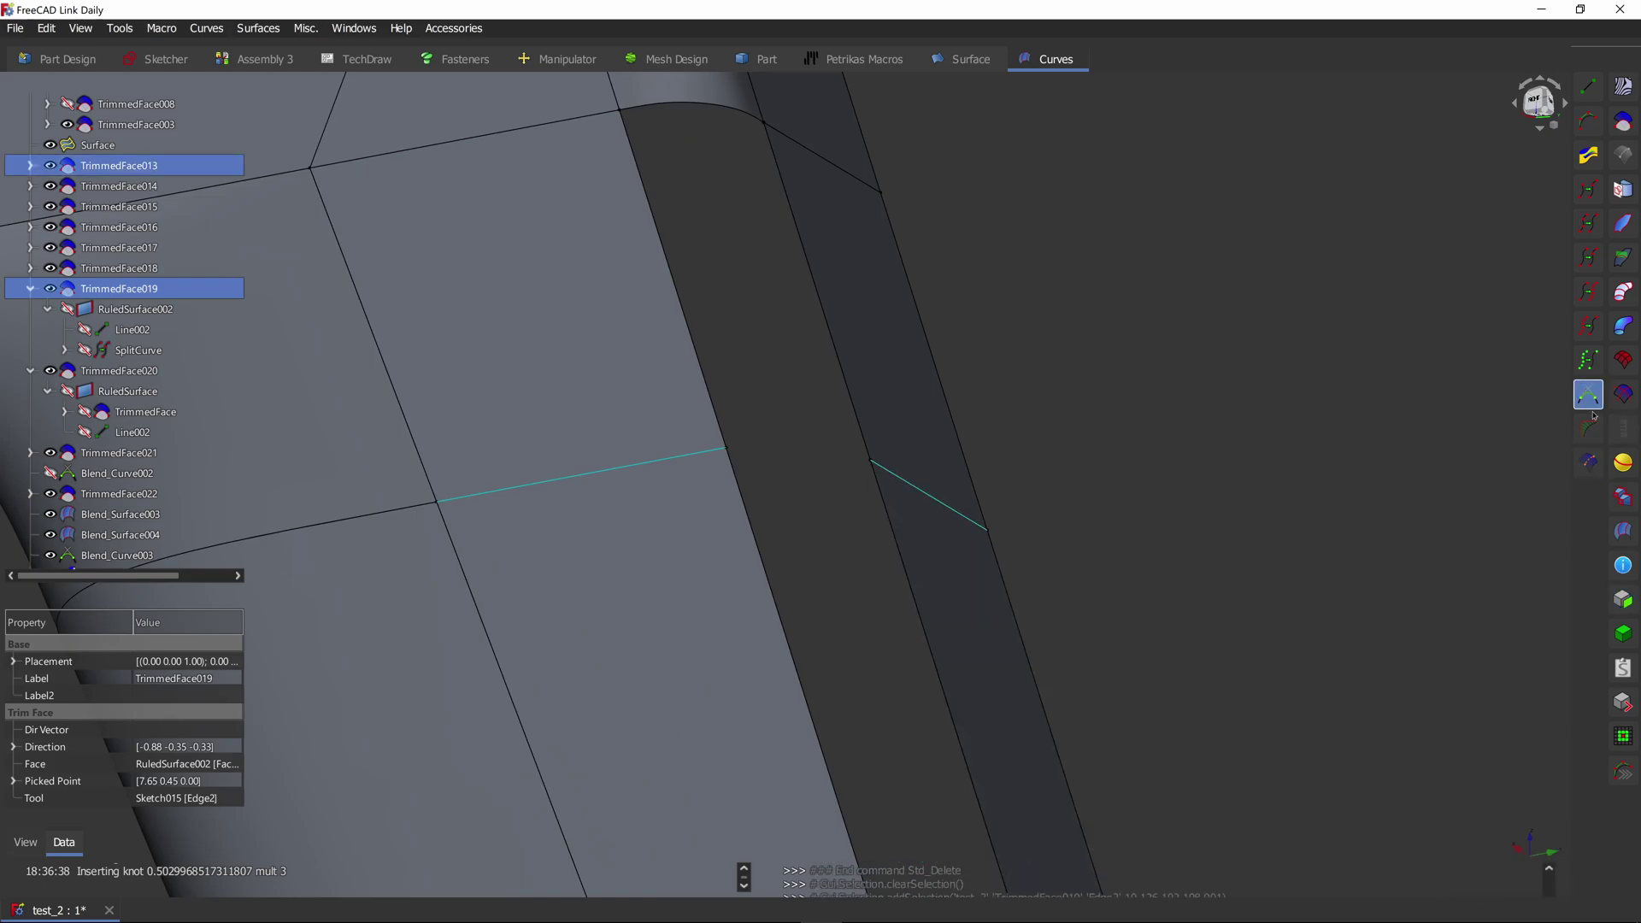
left_click(809, 425)
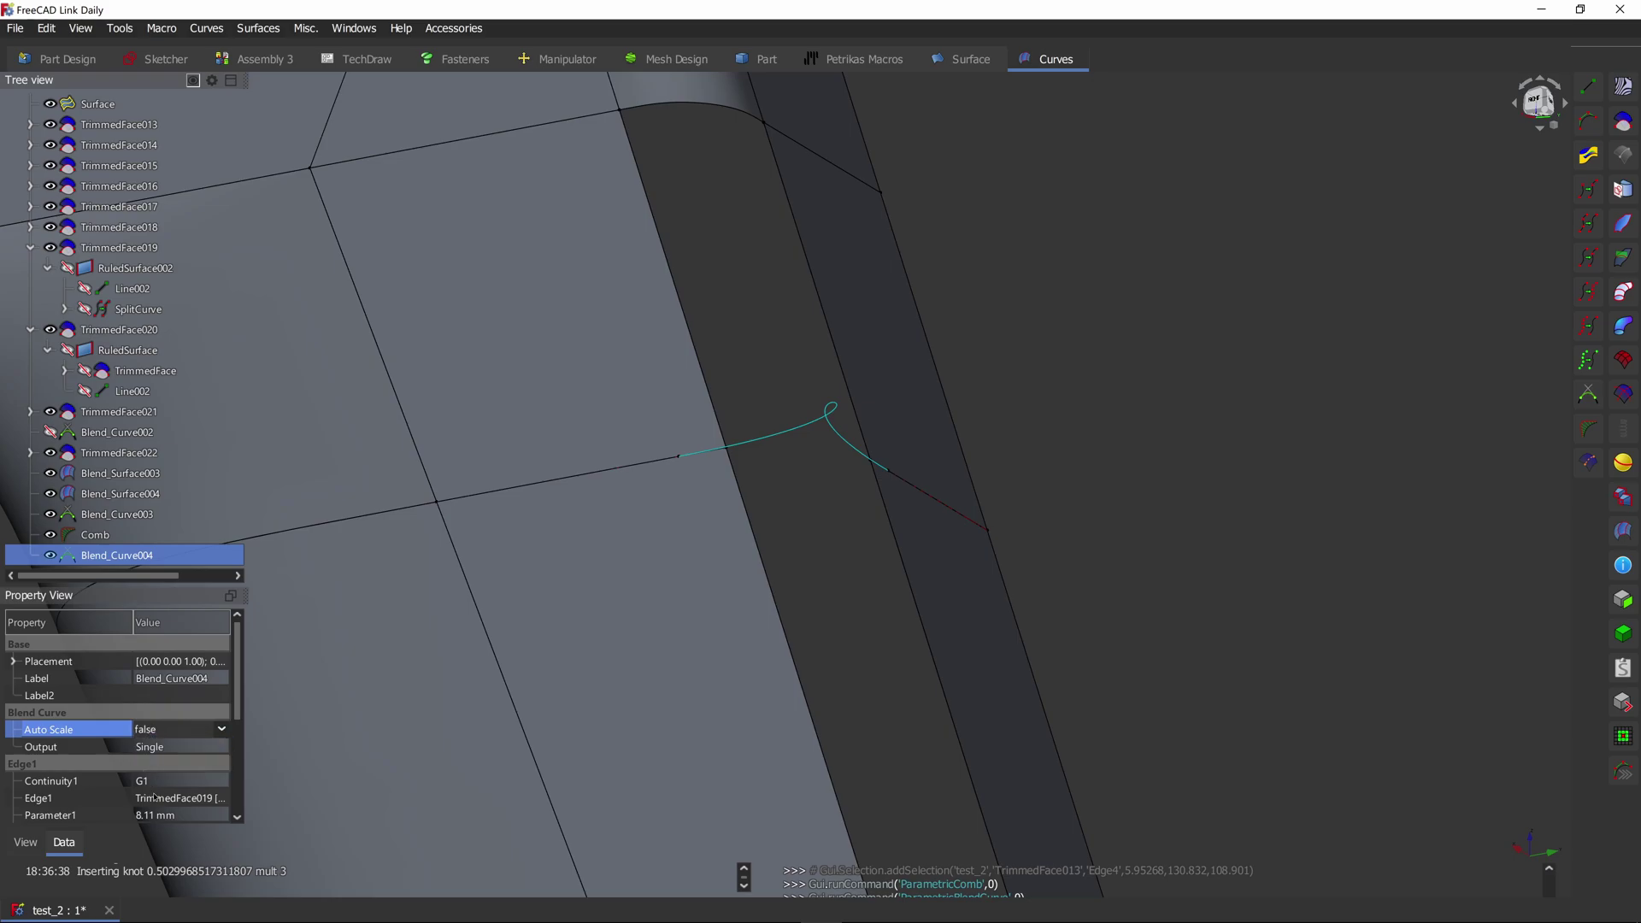
left_click(152, 783)
scroll(150, 784, "down", 2)
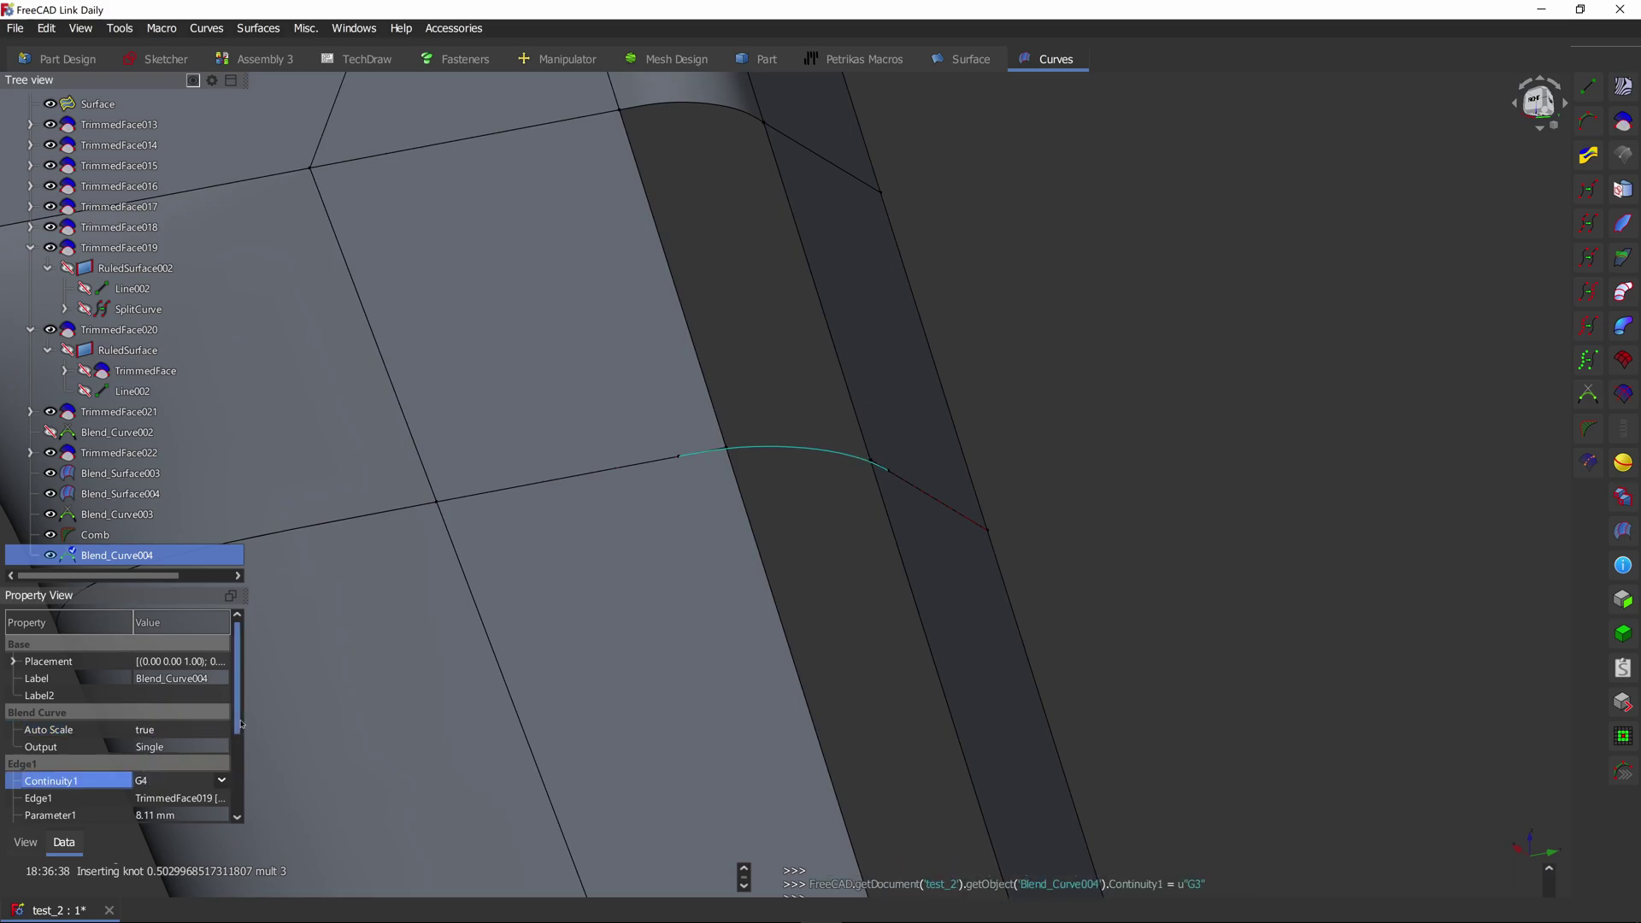
scroll(241, 724, "down", 2)
left_click(192, 765)
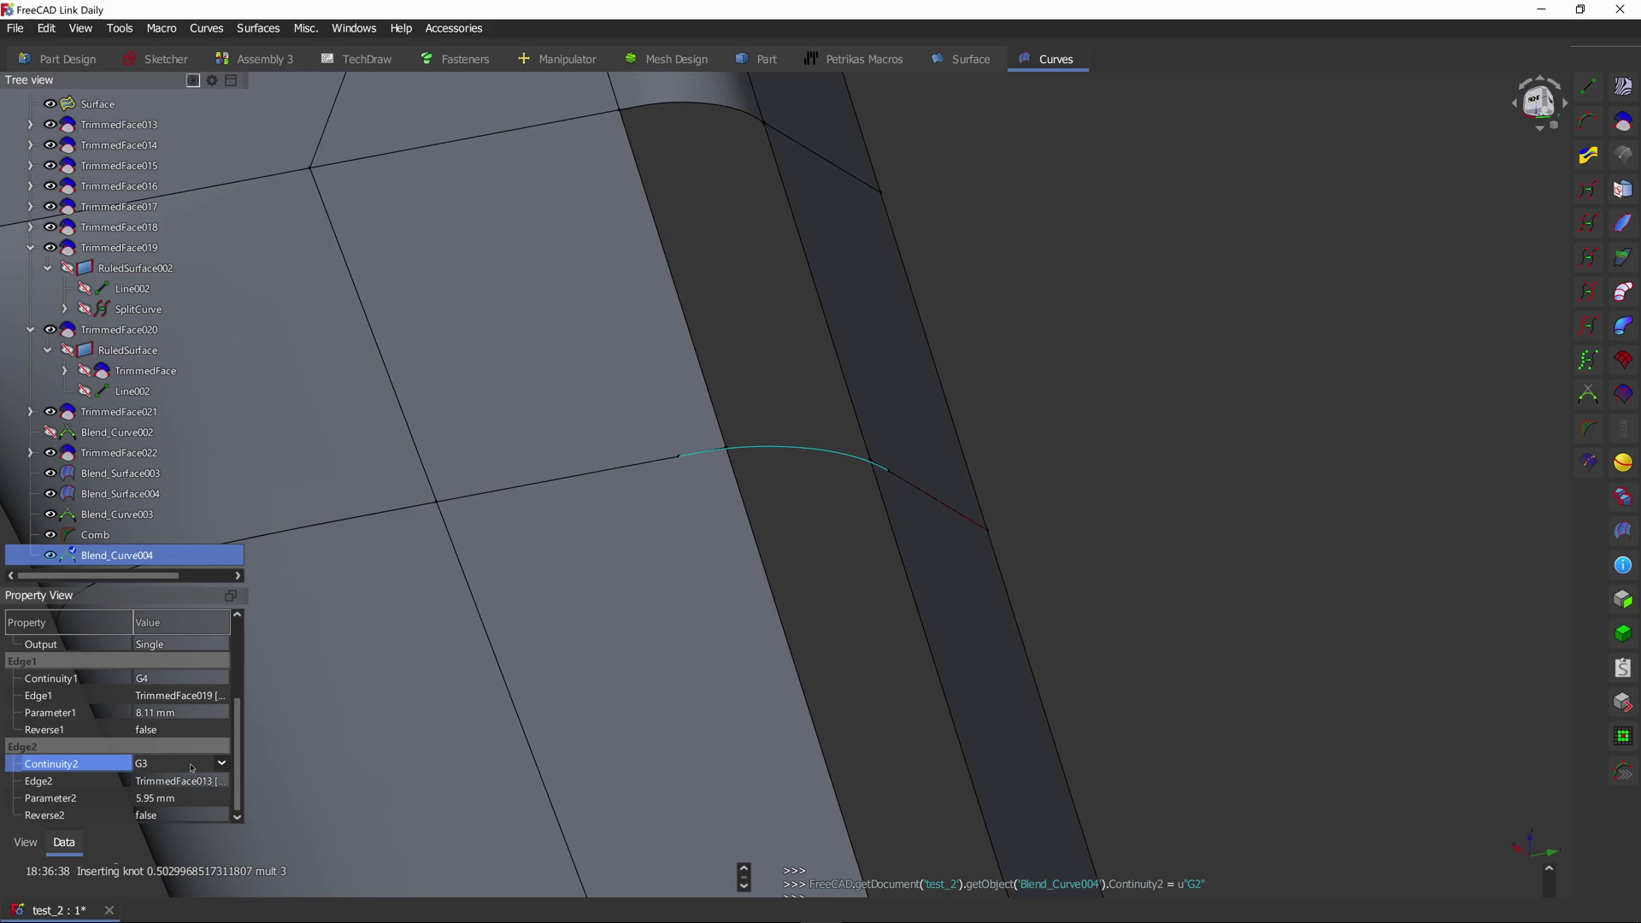
Step: Adjust Parameter1 and Parameter2 so the new blend curve ends at the faces' corners, and delete the stray Comb object
left_click(194, 713)
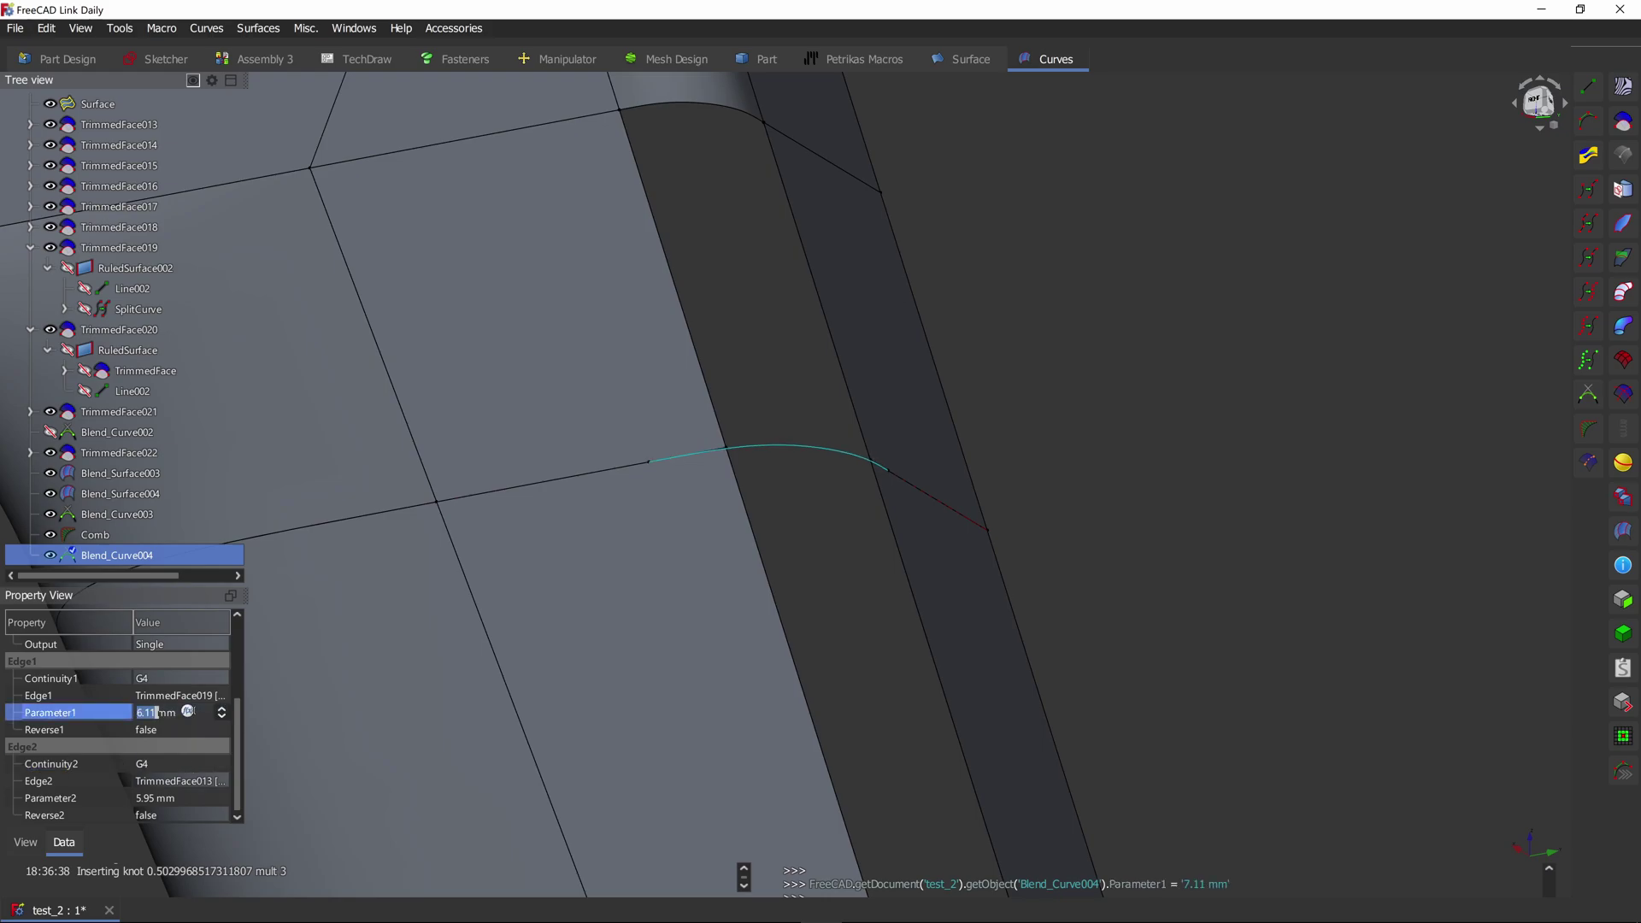
left_click(173, 798)
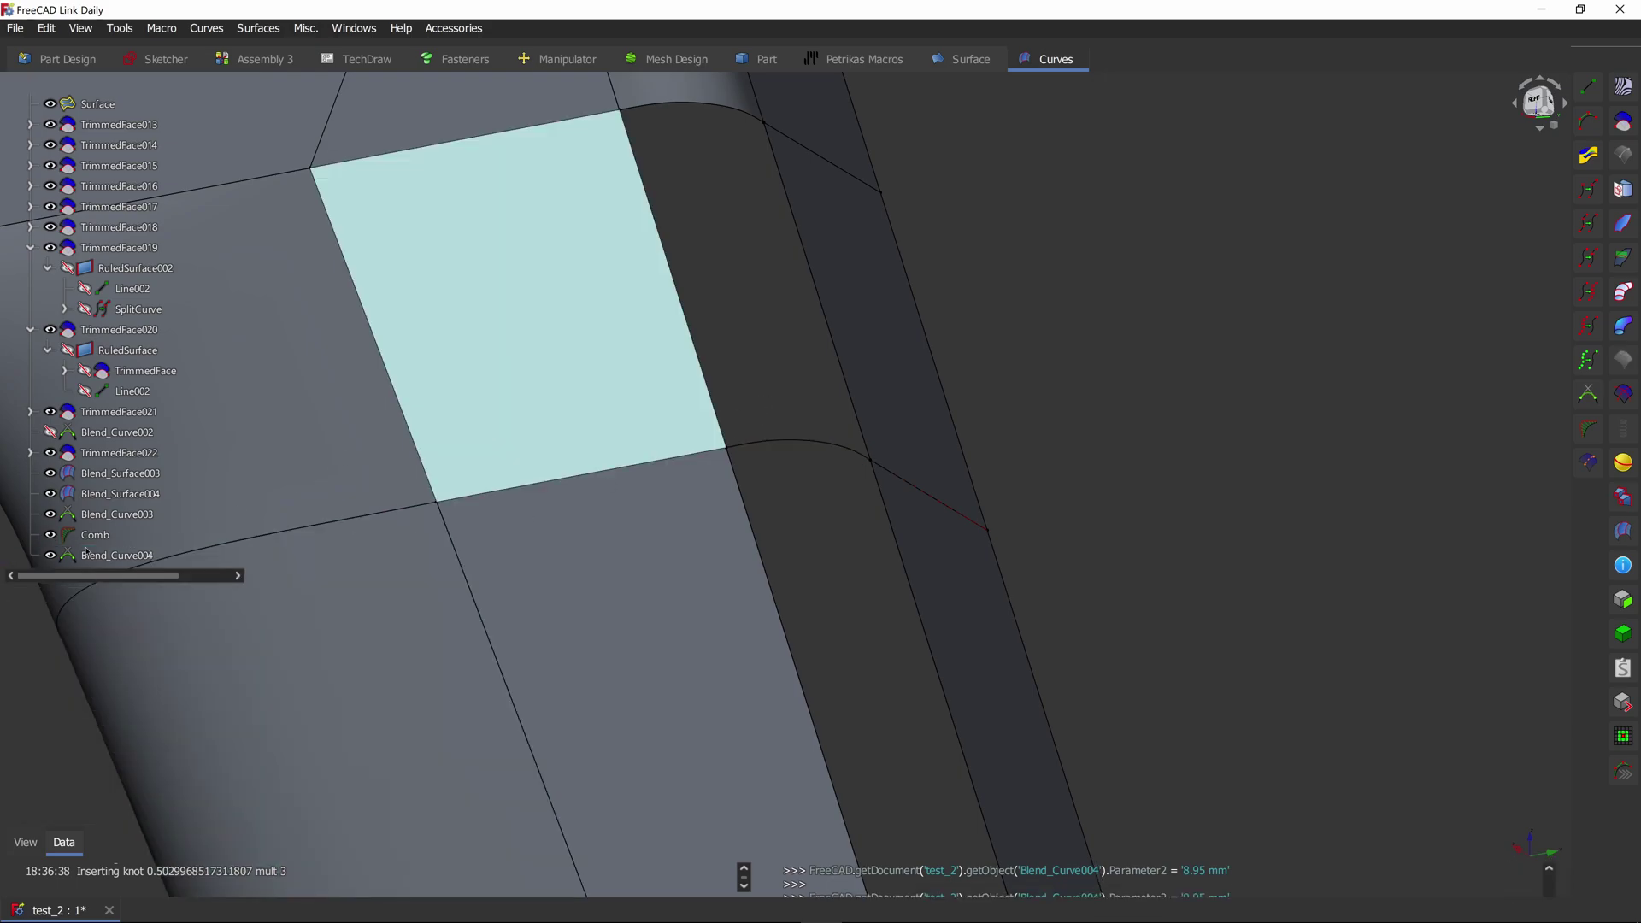
left_click(85, 539)
key("Delete")
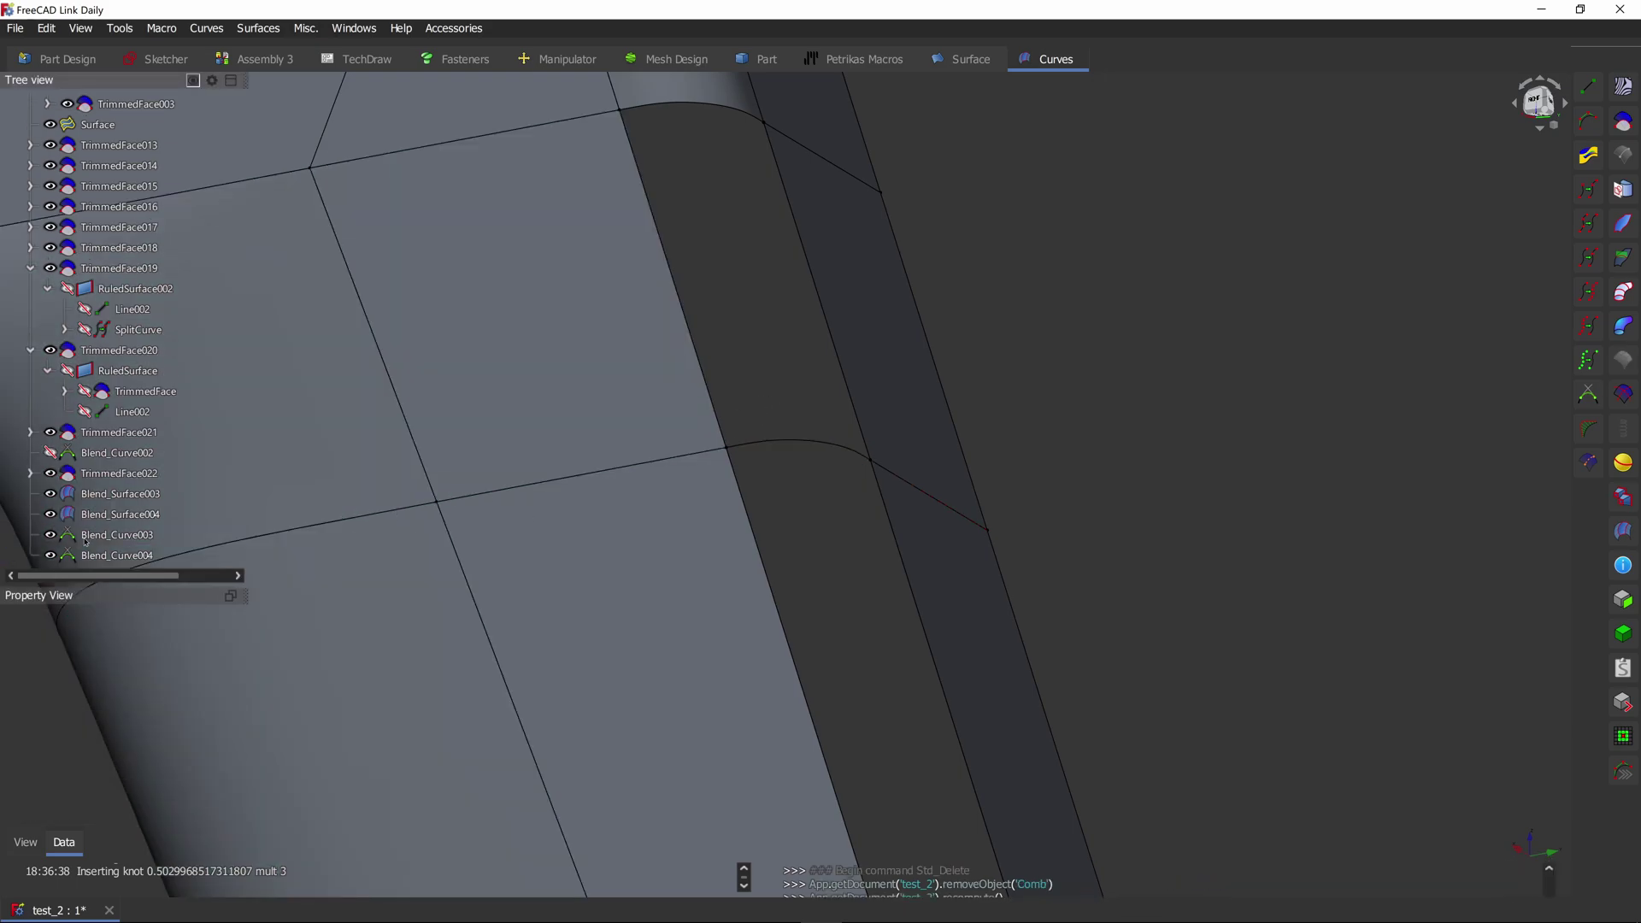
Step: Start a filling surface over the short gap, bounded by Blend_Surface004, TrimmedFace014, Blend_Curve004 and TrimmedFace019
scroll(1096, 301, "down", 5)
middle_click_drag(1064, 270, 937, 366)
scroll(935, 366, "up", 2)
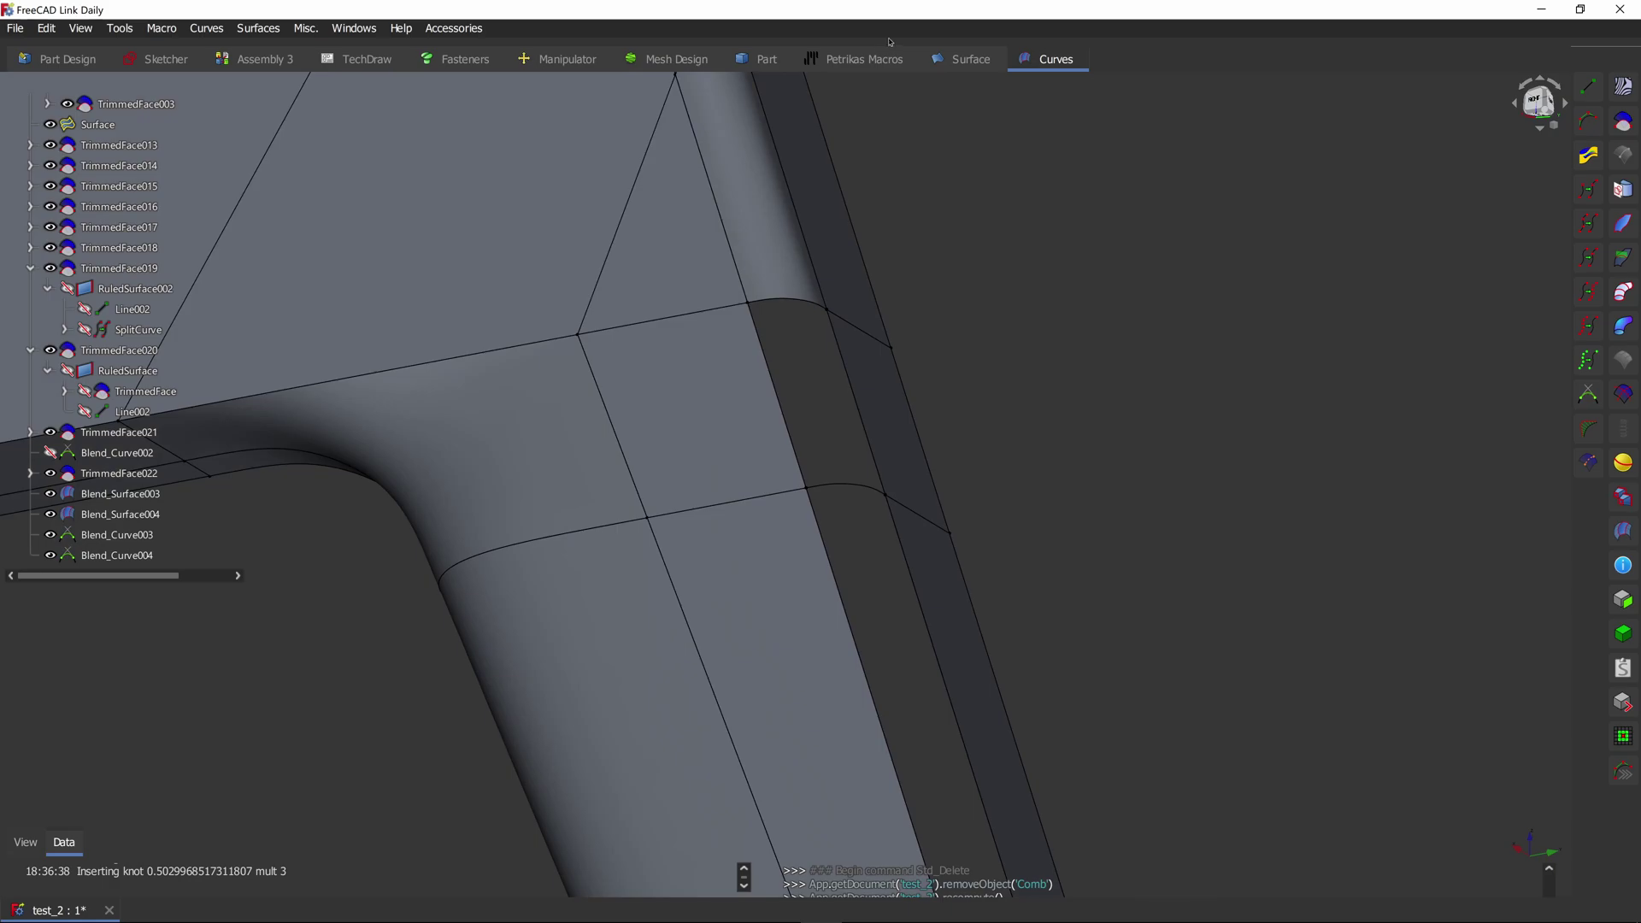
left_click(808, 184)
left_click(971, 59)
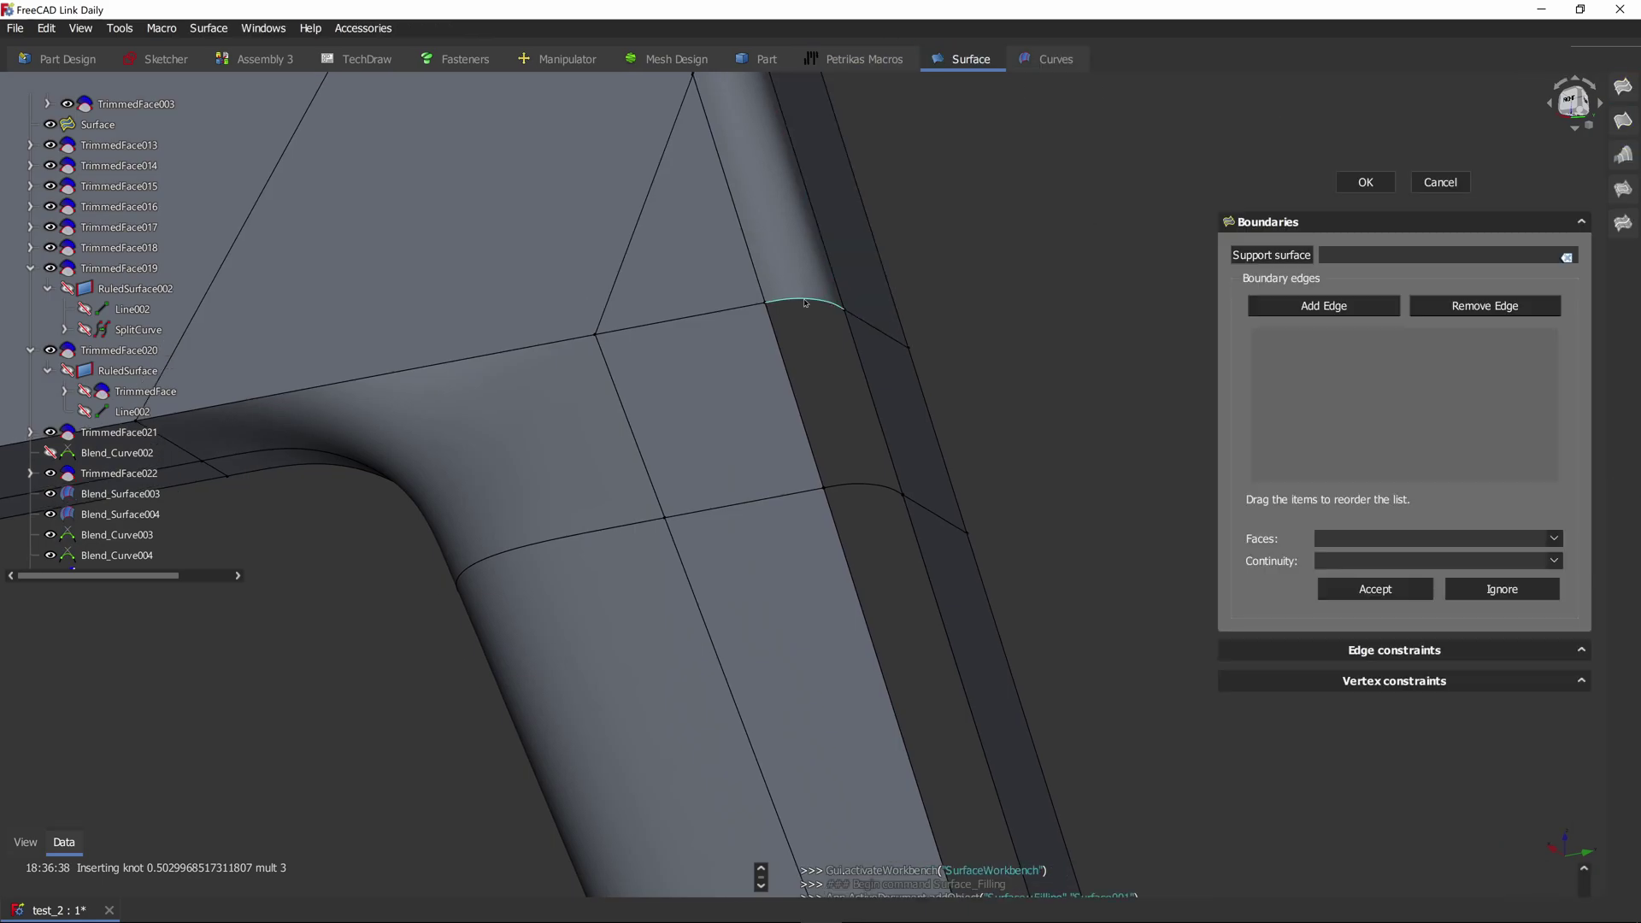
left_click(808, 301)
left_click(864, 374)
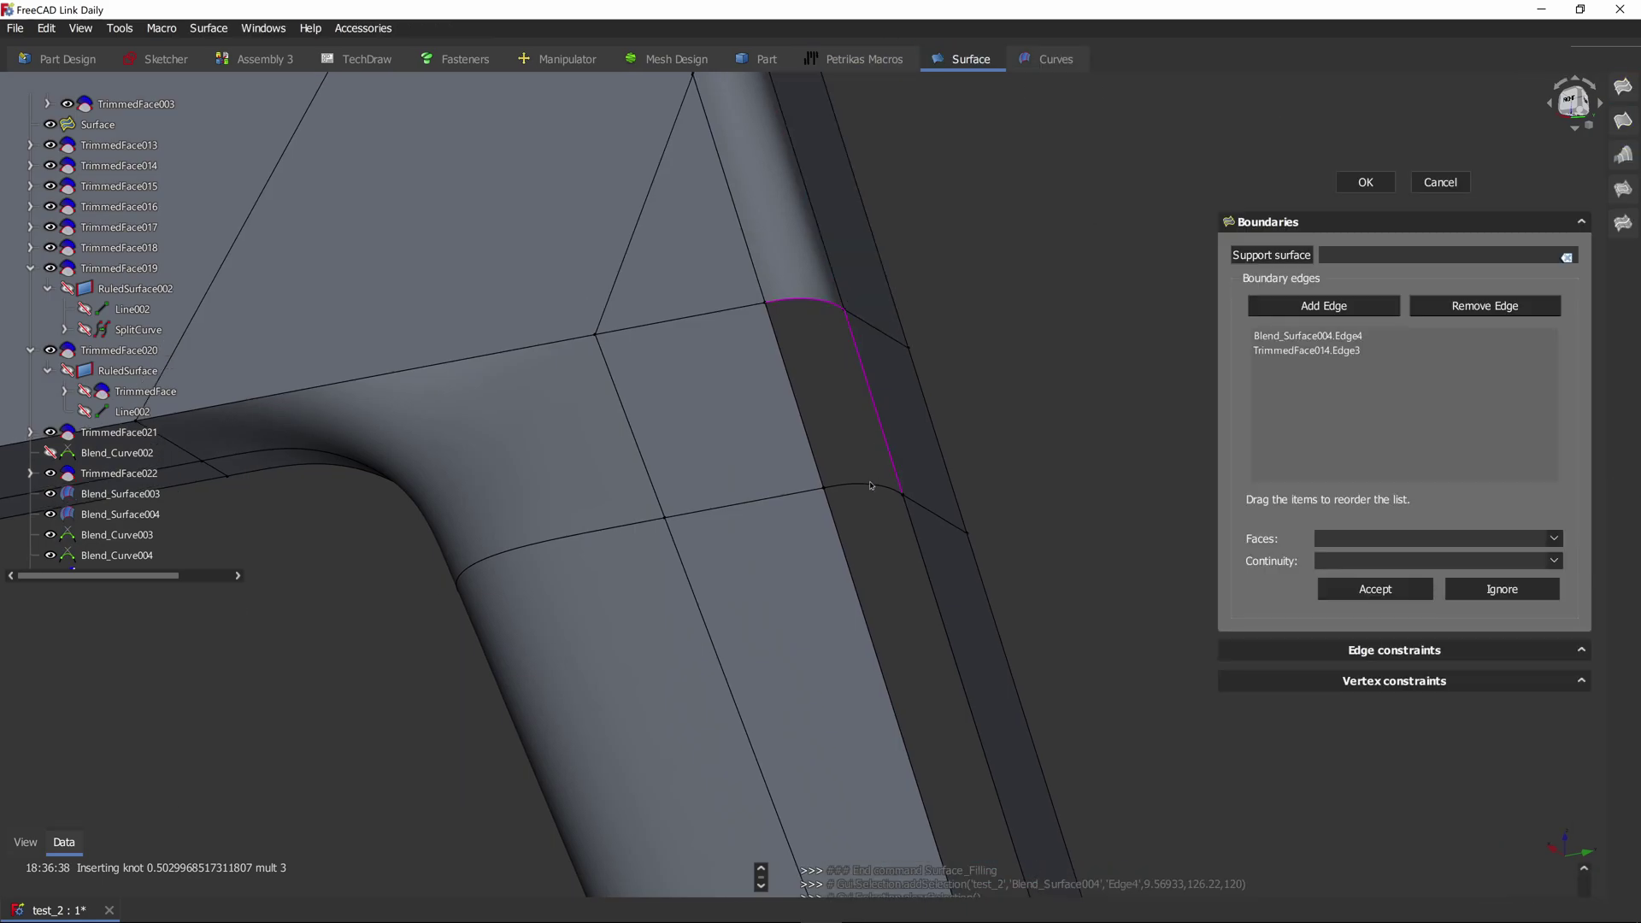
left_click(871, 489)
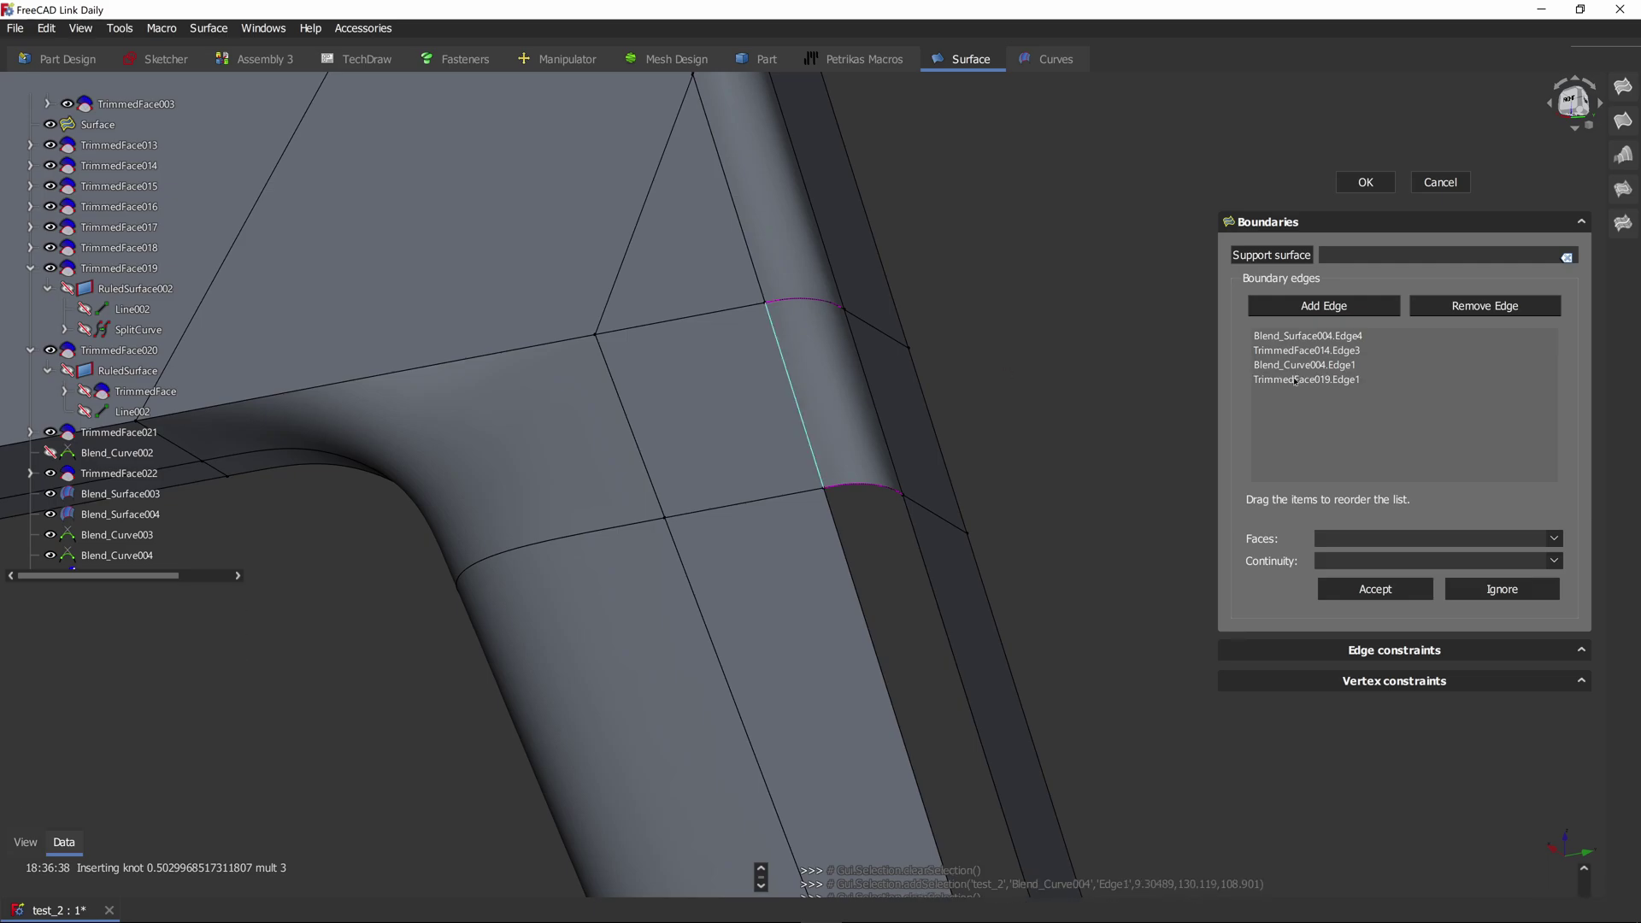
Step: Constrain the filling's edges to their adjacent Face1 with G2 continuity where a face adjoins, and finish the surface
double_click(1310, 337)
left_click(1402, 539)
left_click(1384, 574)
left_click(1385, 562)
left_click(1378, 603)
left_click(1375, 588)
double_click(1322, 352)
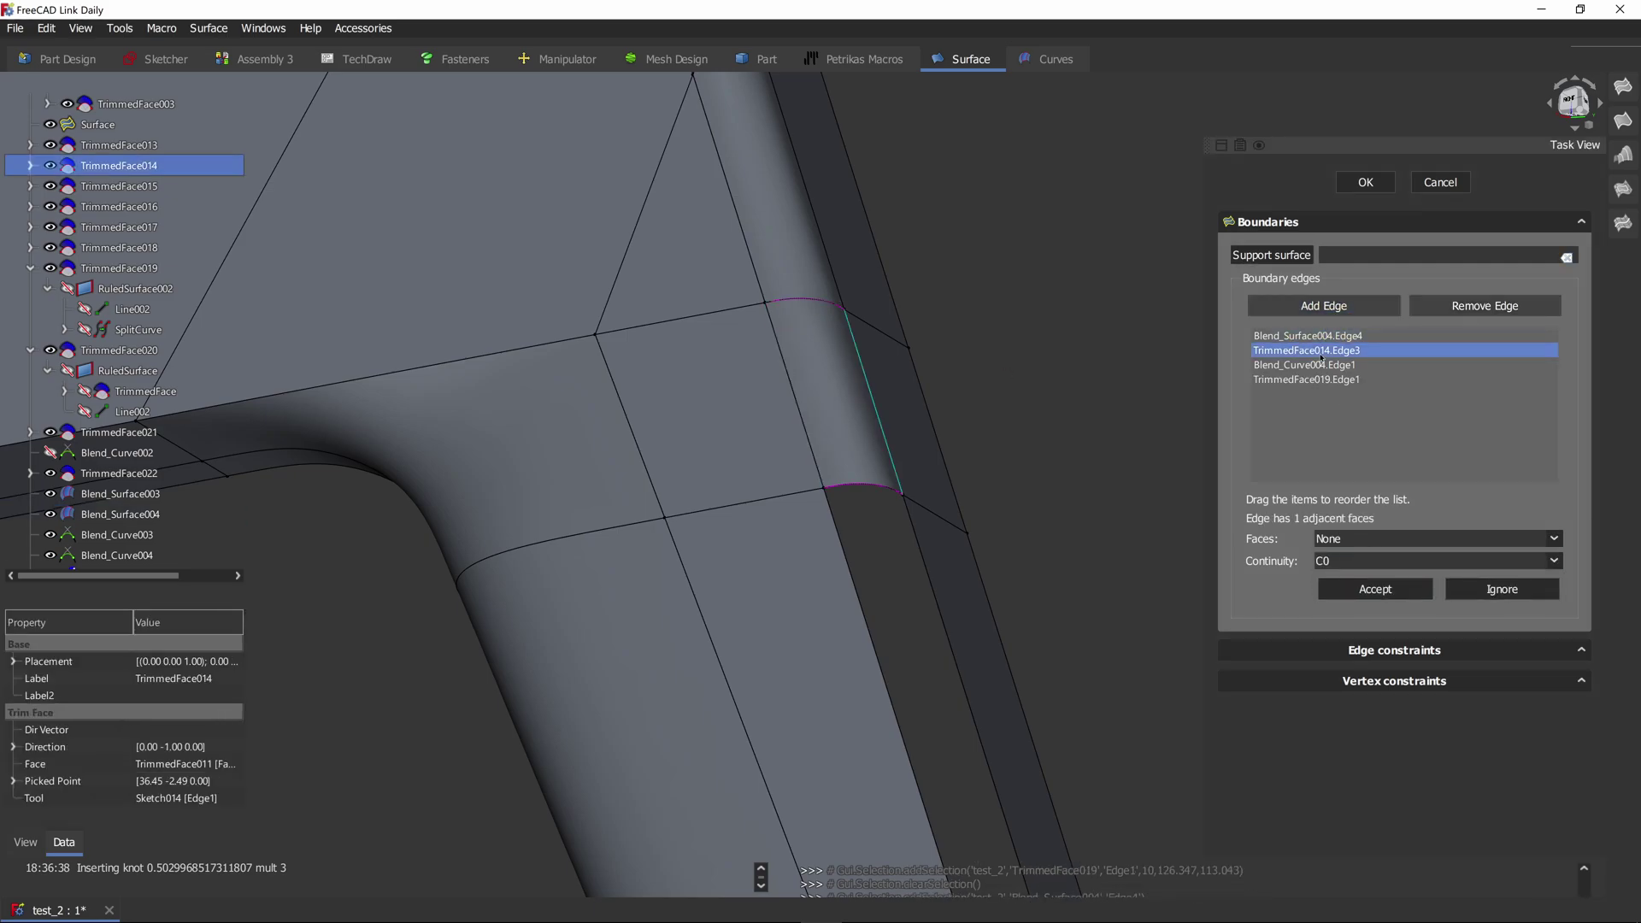
left_click(1375, 589)
left_click(1304, 365)
left_click(1306, 378)
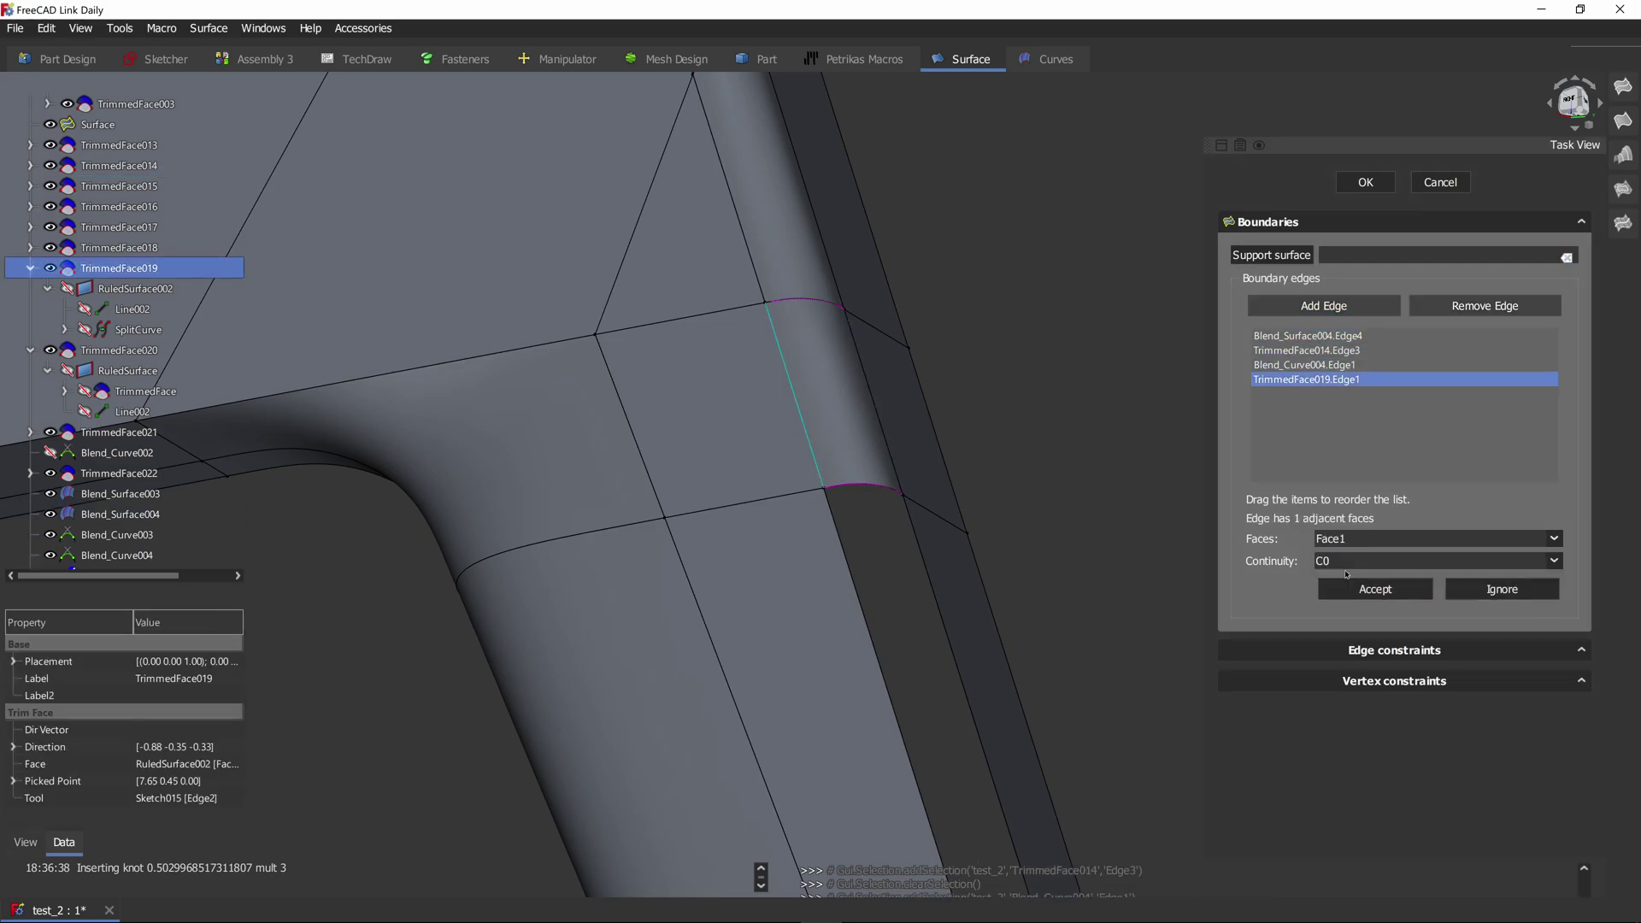
left_click(1365, 182)
Step: Hide the blend curves Blend_Curve003 and Blend_Curve004
middle_click_drag(887, 491, 825, 322)
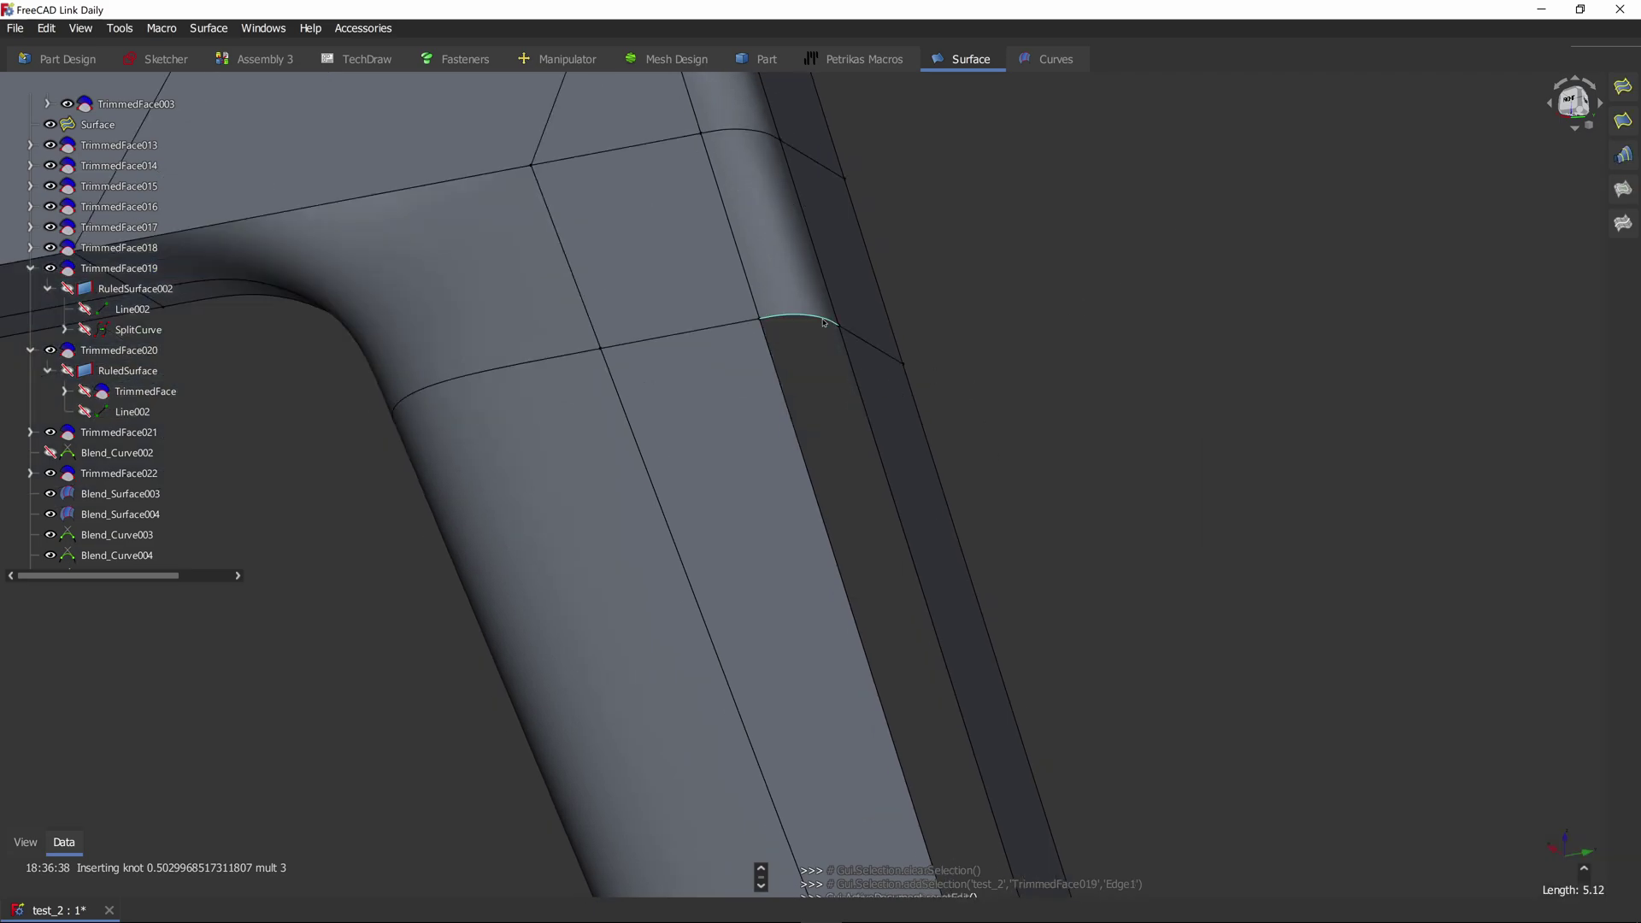
left_click(51, 535)
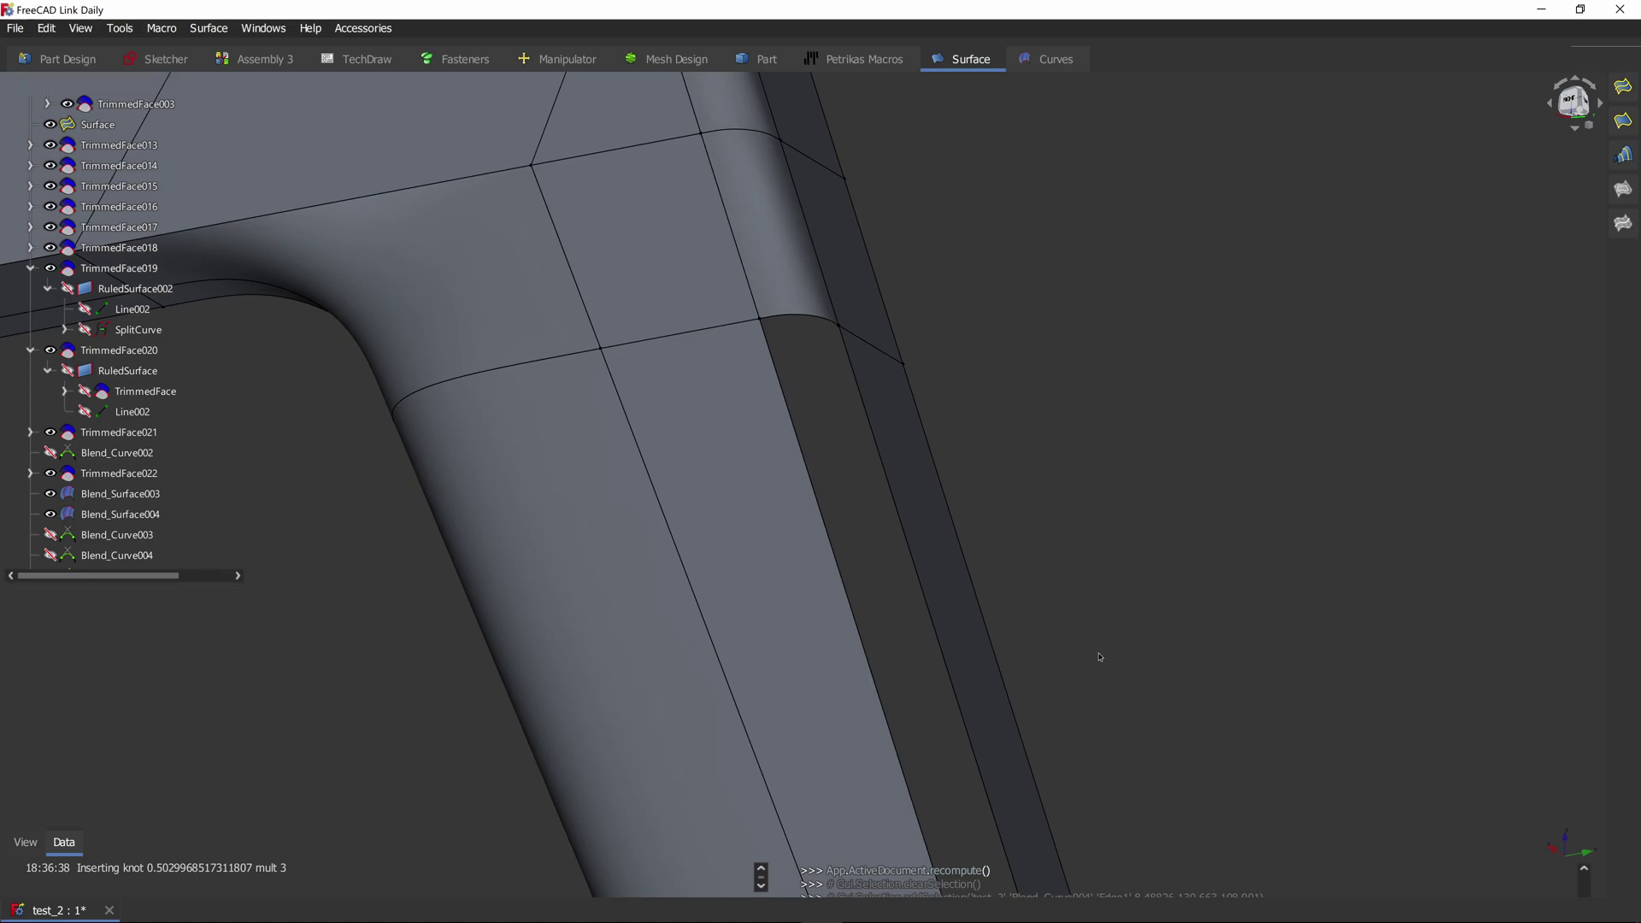
scroll(1111, 441, "down", 10)
Step: Start a filling surface along the handle's long gap, bounded by Surface001, TrimmedFace013, Blend_Curve003 and TrimmedFace020
middle_click_drag(1018, 528, 887, 518)
scroll(888, 518, "up", 1)
left_click(1622, 86)
left_click(726, 263)
left_click(751, 306)
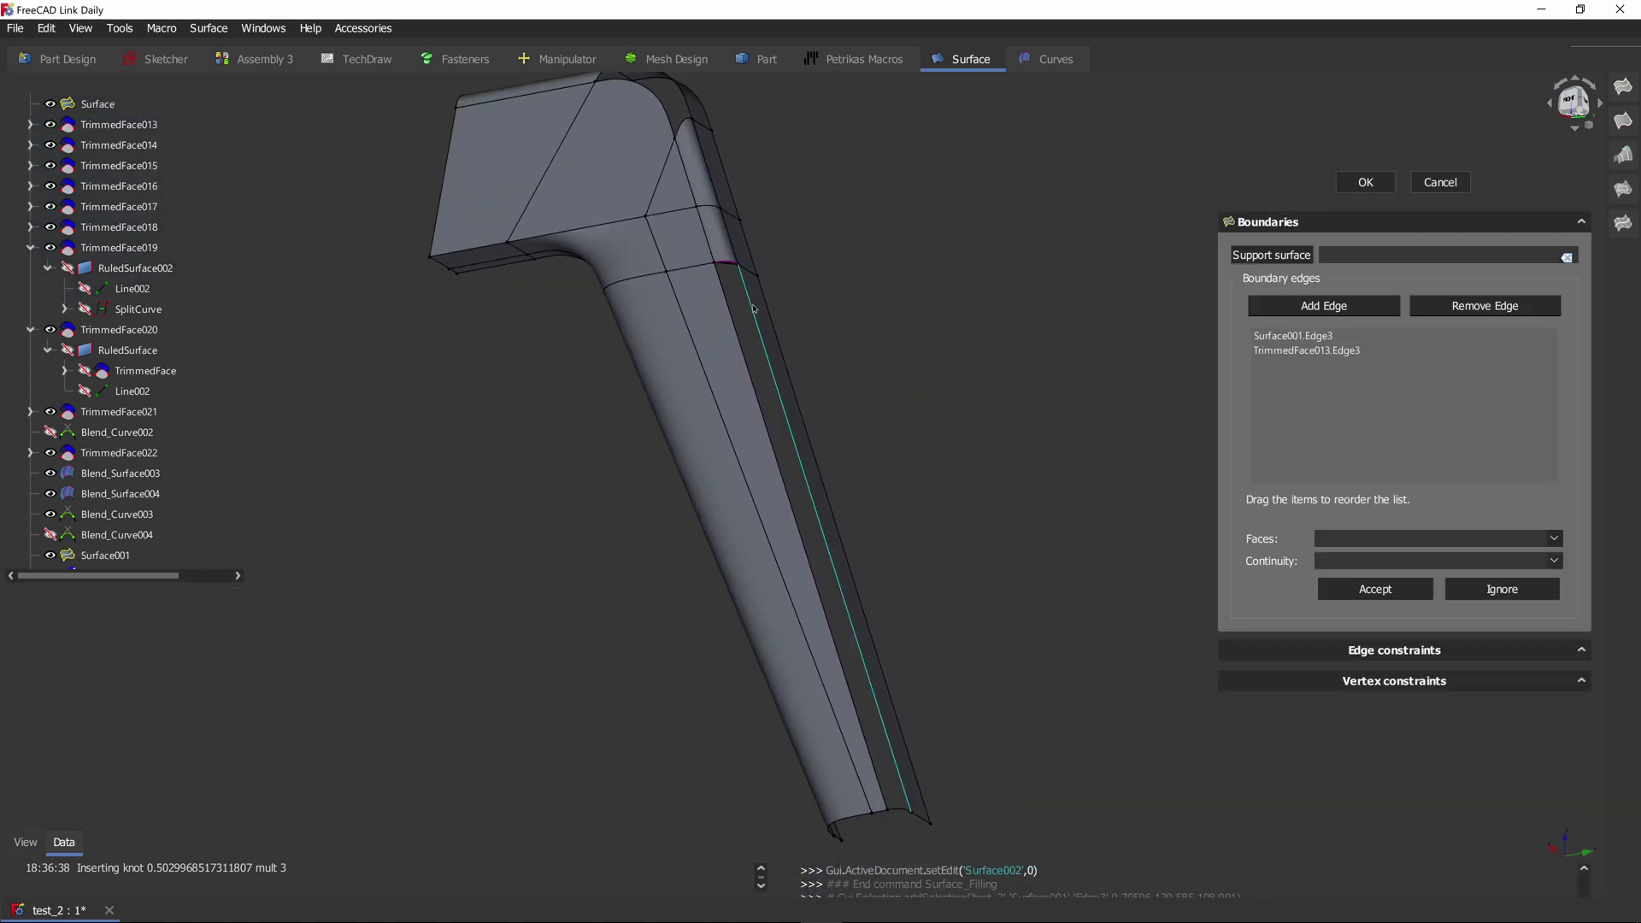
left_click(898, 809)
left_click(874, 770)
Step: Apply adjacent-face continuity along the TrimmedFace013 and TrimmedFace020 edges and finish the long filling surface
left_click(1329, 350)
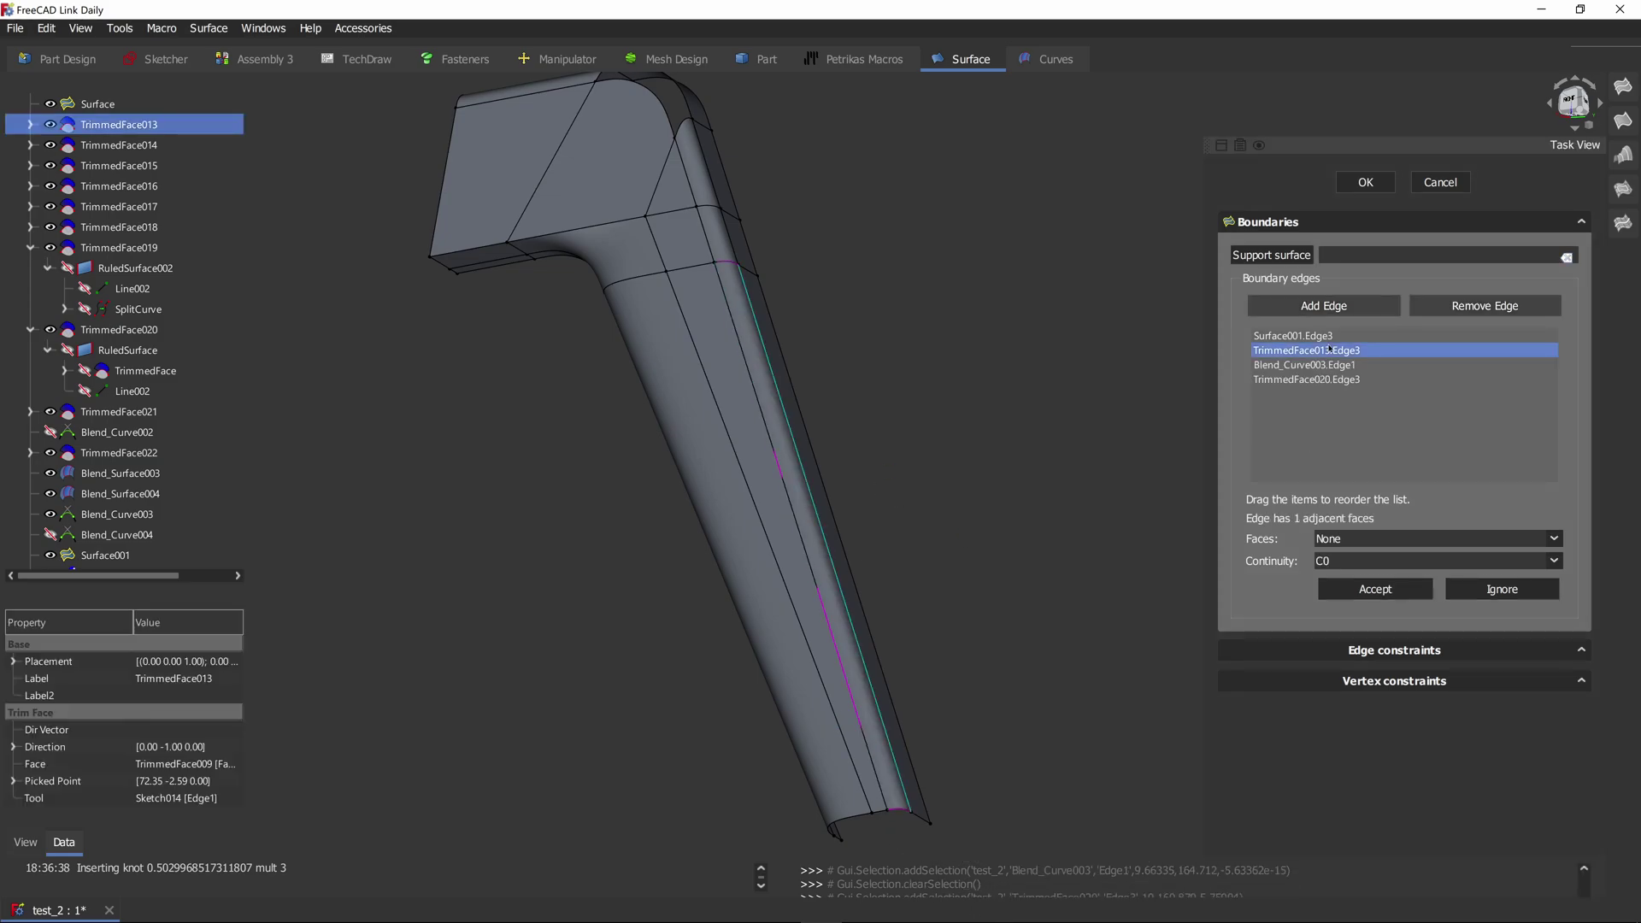
left_click(1344, 563)
left_click(1354, 589)
double_click(1325, 365)
double_click(1324, 380)
left_click(1346, 540)
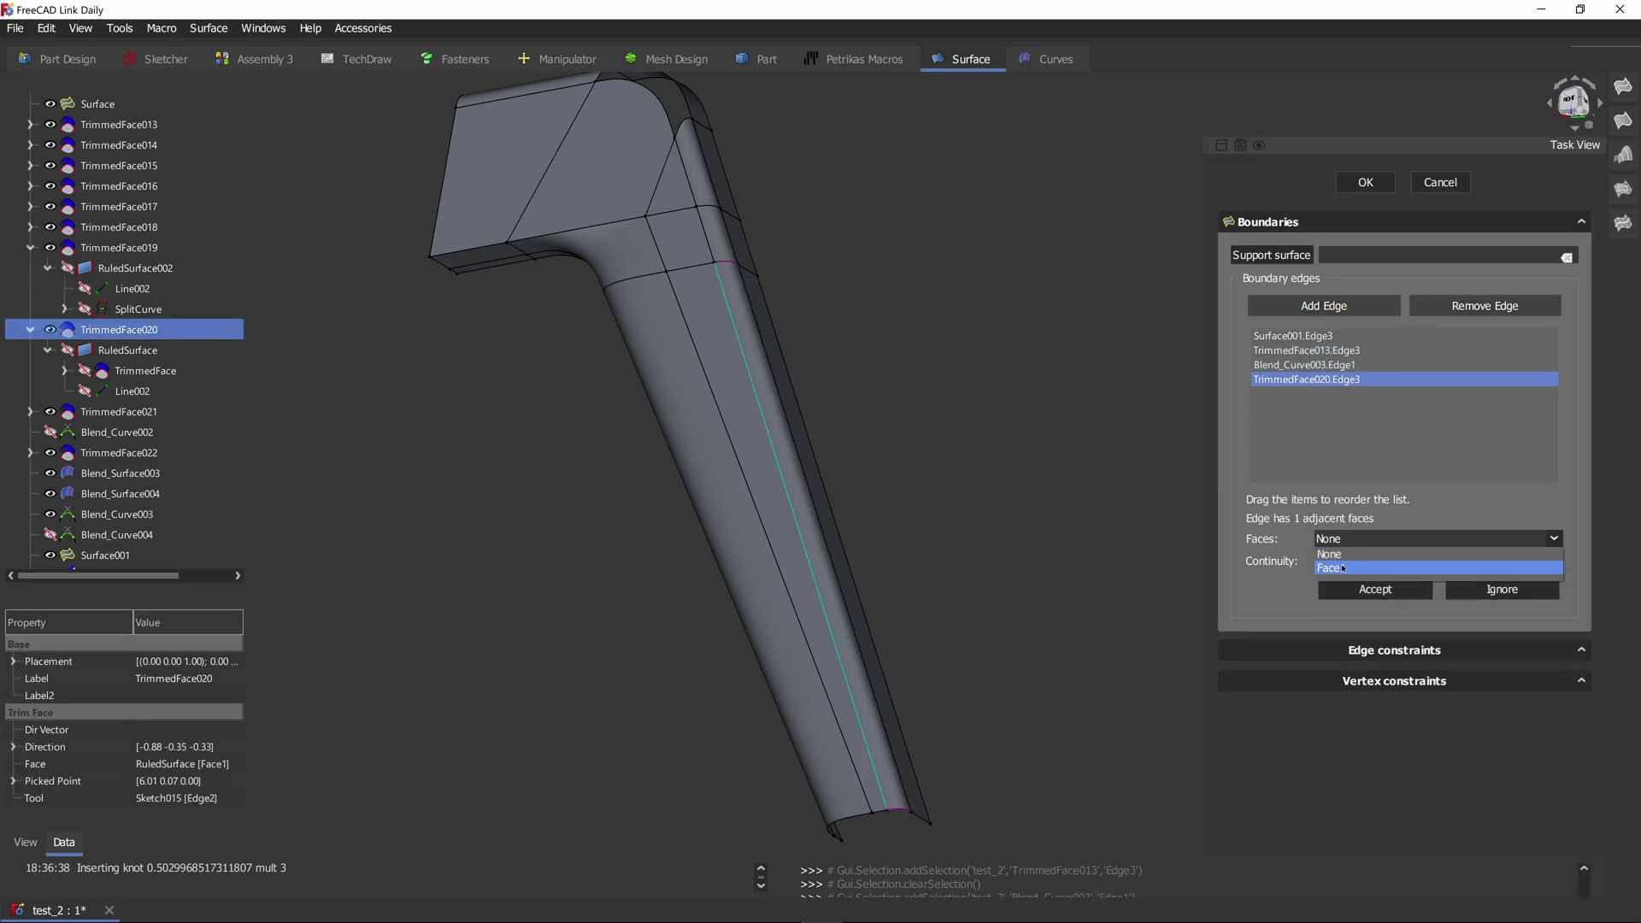
left_click(1346, 566)
left_click(1346, 562)
left_click(1351, 591)
left_click(1365, 182)
Step: Start a filling surface over the gap at the head's rounded bend, bounded by TrimmedFace016, Blend_Surface004, TrimmedFace022 and Blend_Surface003
middle_click_drag(836, 227, 813, 308)
scroll(814, 308, "up", 2)
left_click(874, 64)
left_click(967, 66)
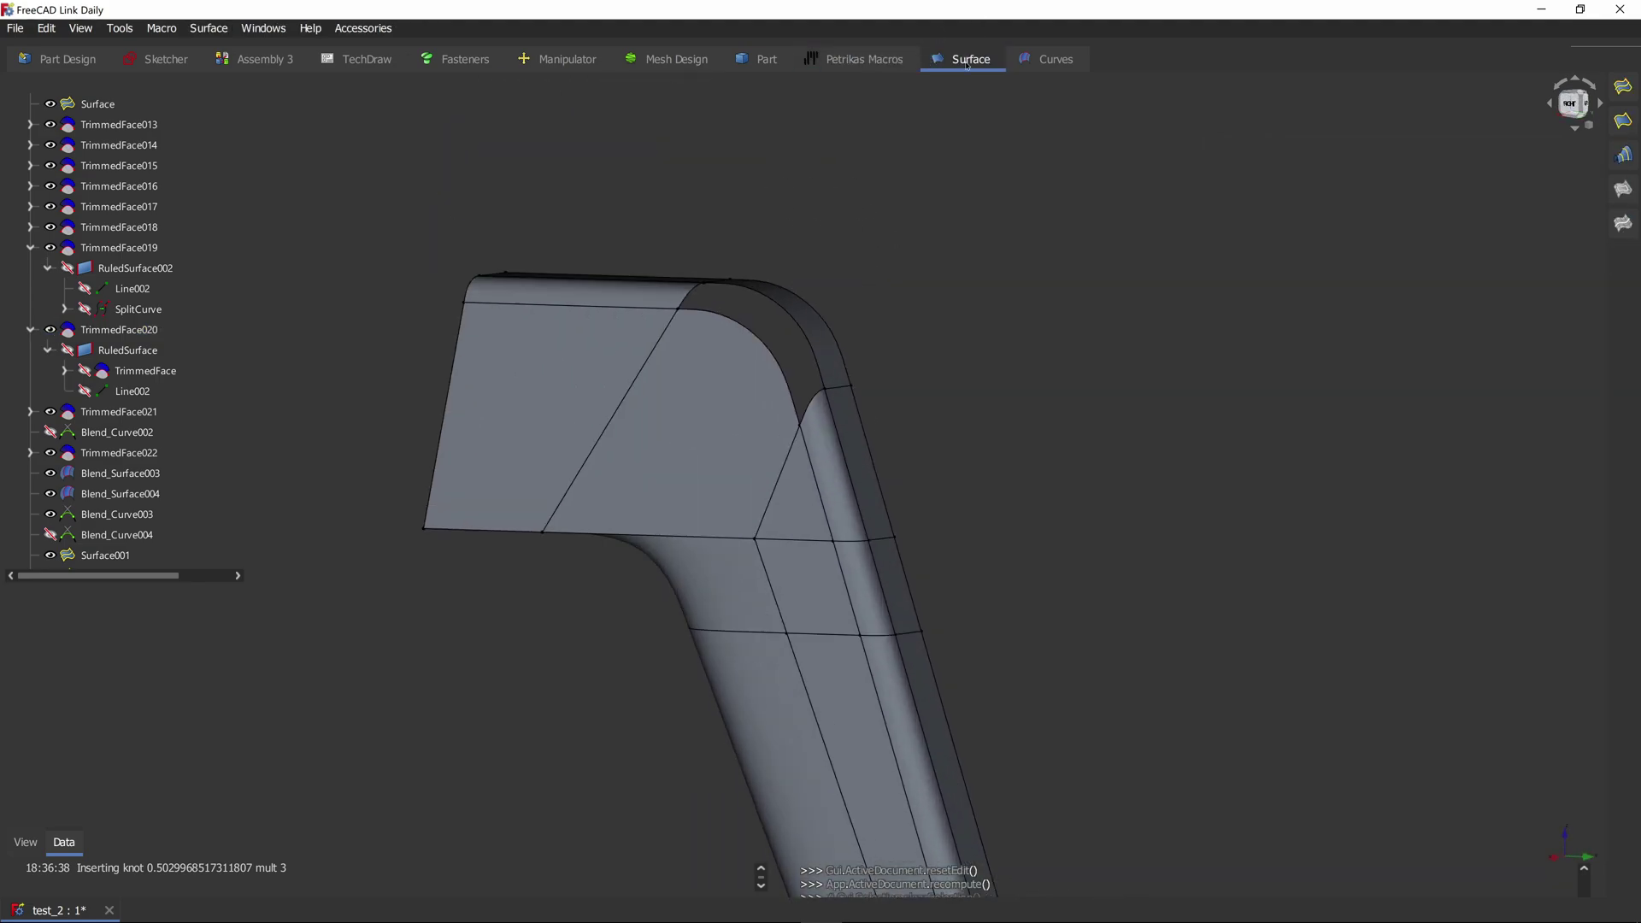
left_click(1623, 87)
left_click(764, 348)
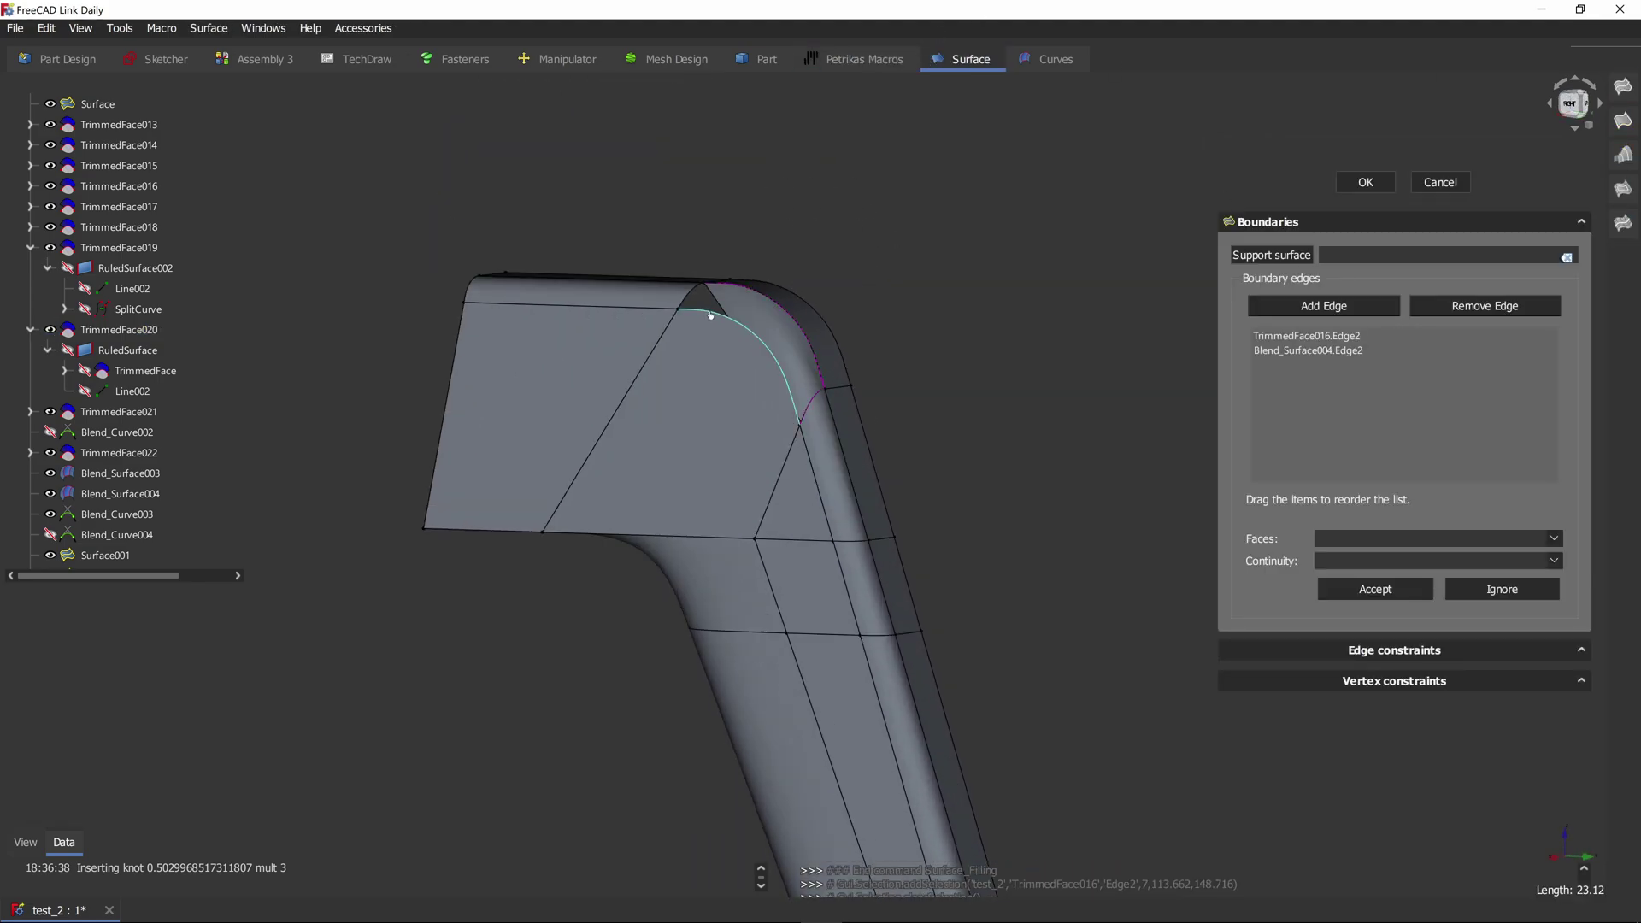
left_click(711, 315)
left_click(685, 299)
Step: Constrain the filling's Blend_Surface004 and TrimmedFace022 edges to their adjacent Face1 with G2 continuity
double_click(1327, 352)
left_click(1375, 540)
left_click(1376, 560)
left_click(1375, 562)
left_click(1375, 602)
left_click(1375, 589)
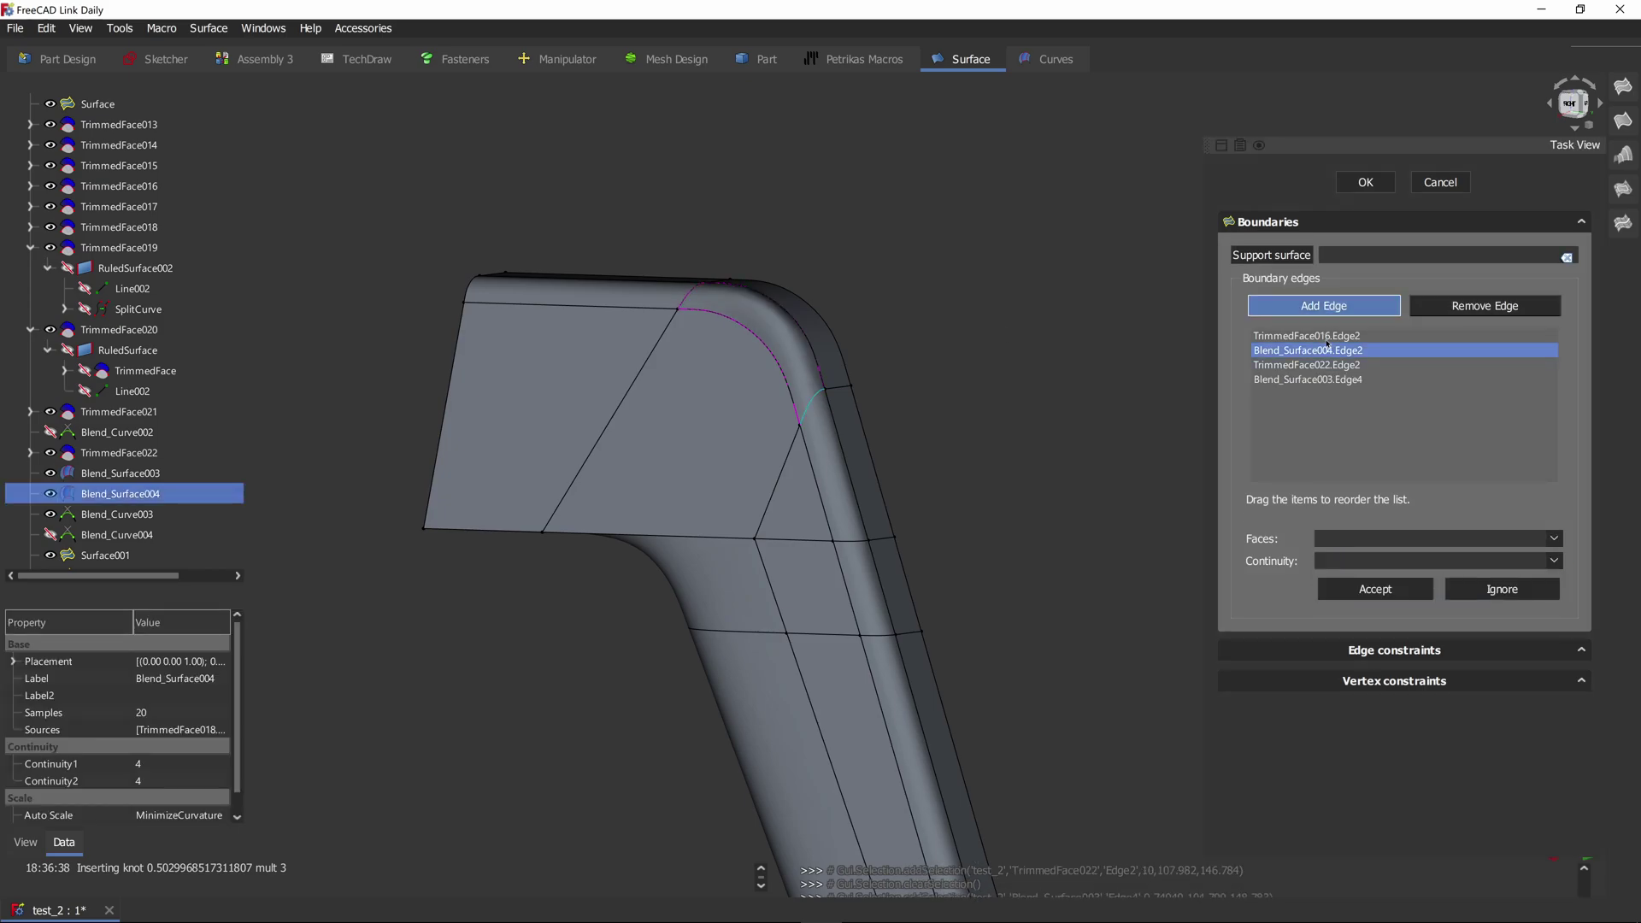
double_click(1329, 365)
left_click(1349, 540)
left_click(1347, 560)
left_click(1347, 561)
left_click(1347, 603)
left_click(1357, 589)
Step: Constrain the filling's Blend_Surface003 and TrimmedFace016 edges to their adjacent Face1 with smooth continuity and finish the bend surface
double_click(1333, 379)
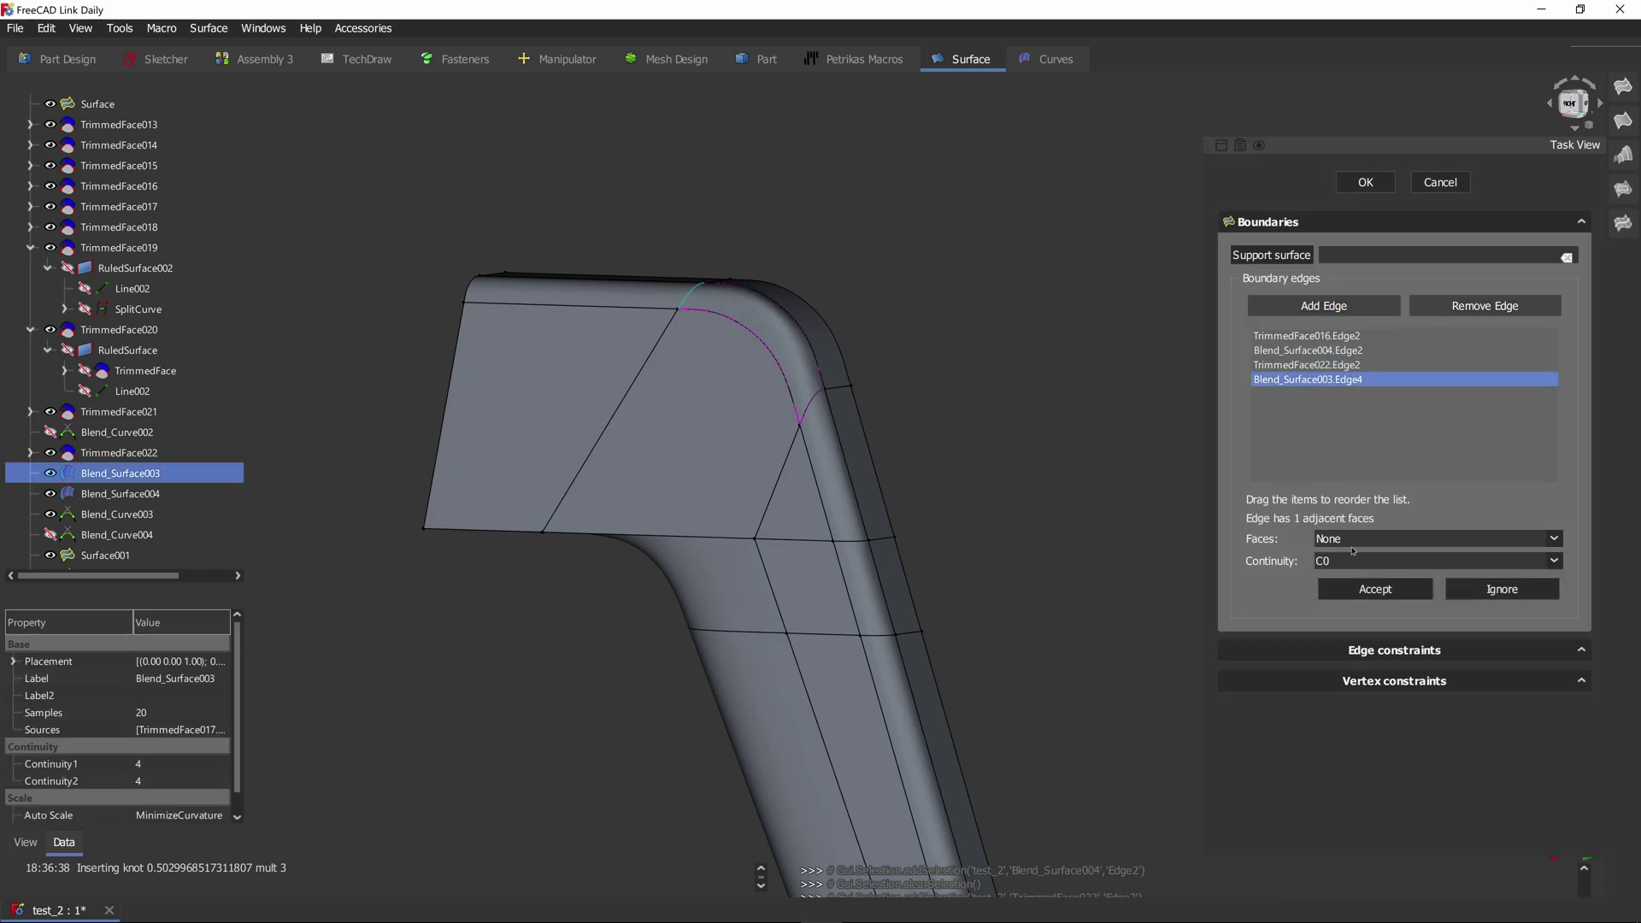
left_click(1353, 540)
left_click(1353, 565)
left_click(1351, 561)
left_click(1349, 593)
left_click(1356, 589)
double_click(1333, 337)
left_click(1348, 539)
left_click(1347, 566)
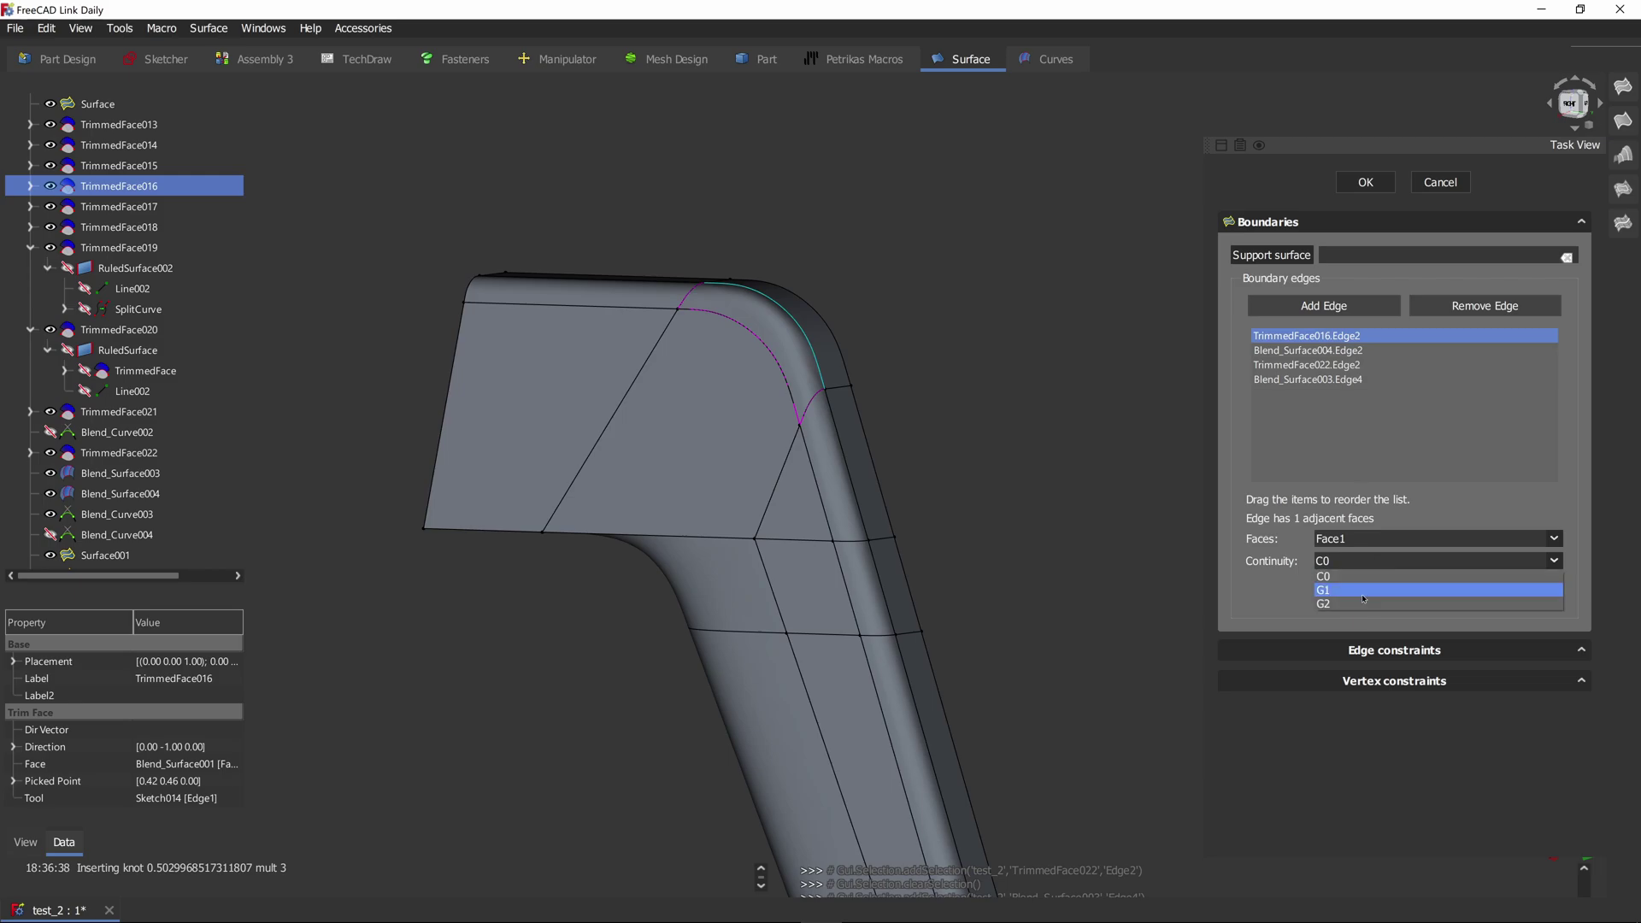
left_click(1359, 180)
left_click(897, 260)
scroll(898, 260, "down", 5)
middle_click_drag(906, 258, 940, 325)
left_click(841, 378)
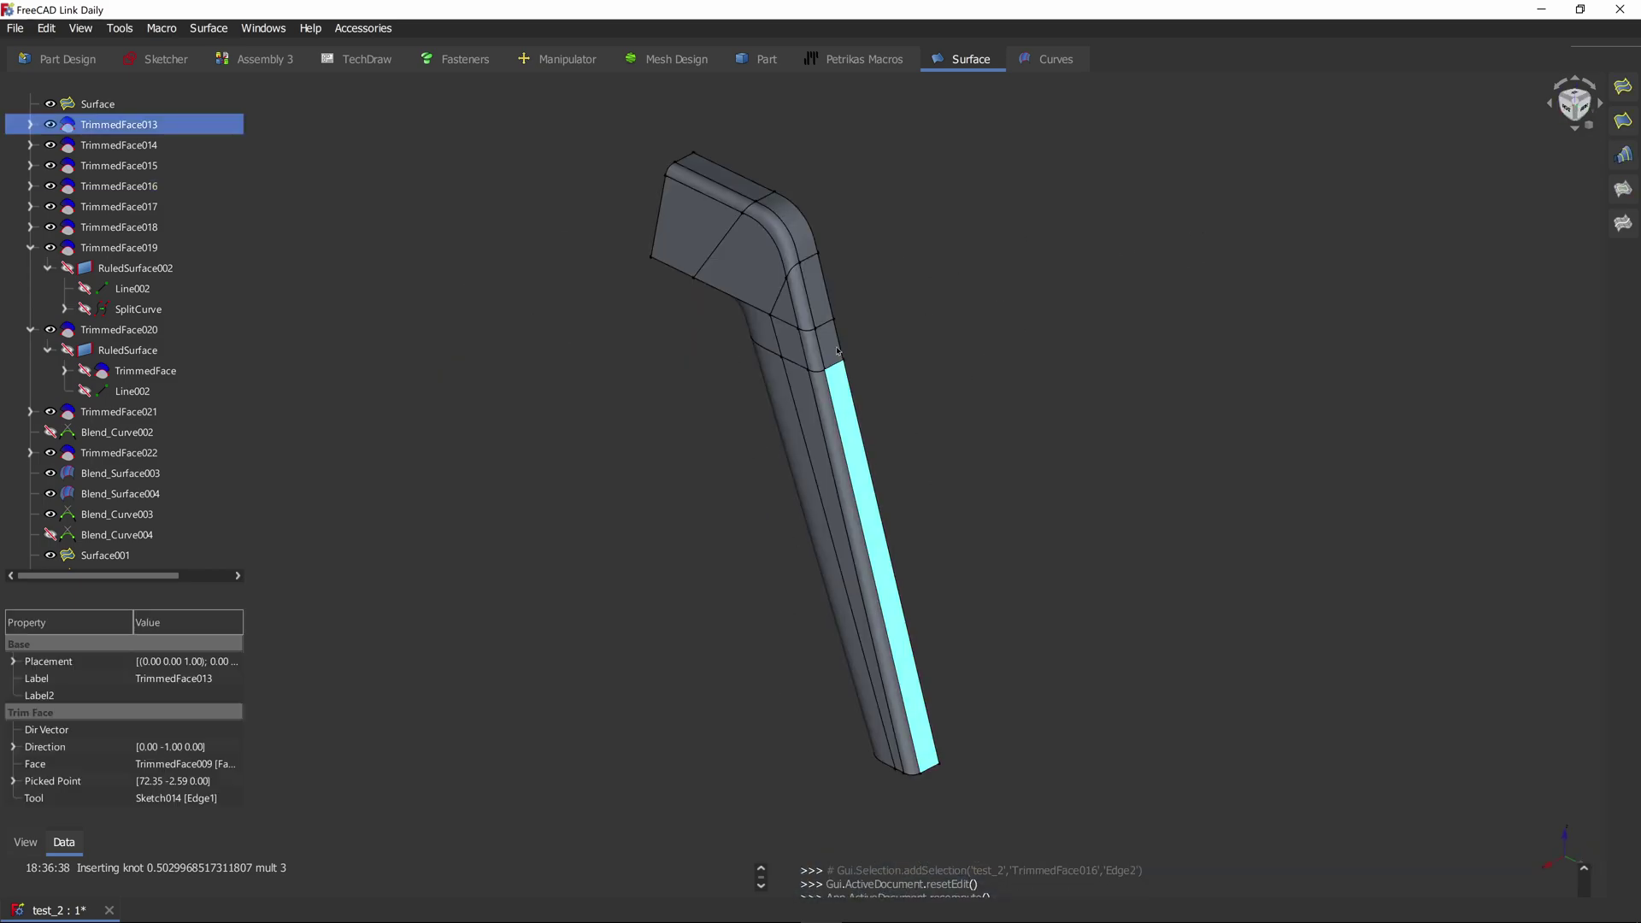
Step: Hide the outer trimmed faces TrimmedFace013 through TrimmedFace017, leaving the rounded edge surfaces visible
key("space")
left_click(837, 352)
key("space")
left_click(799, 225)
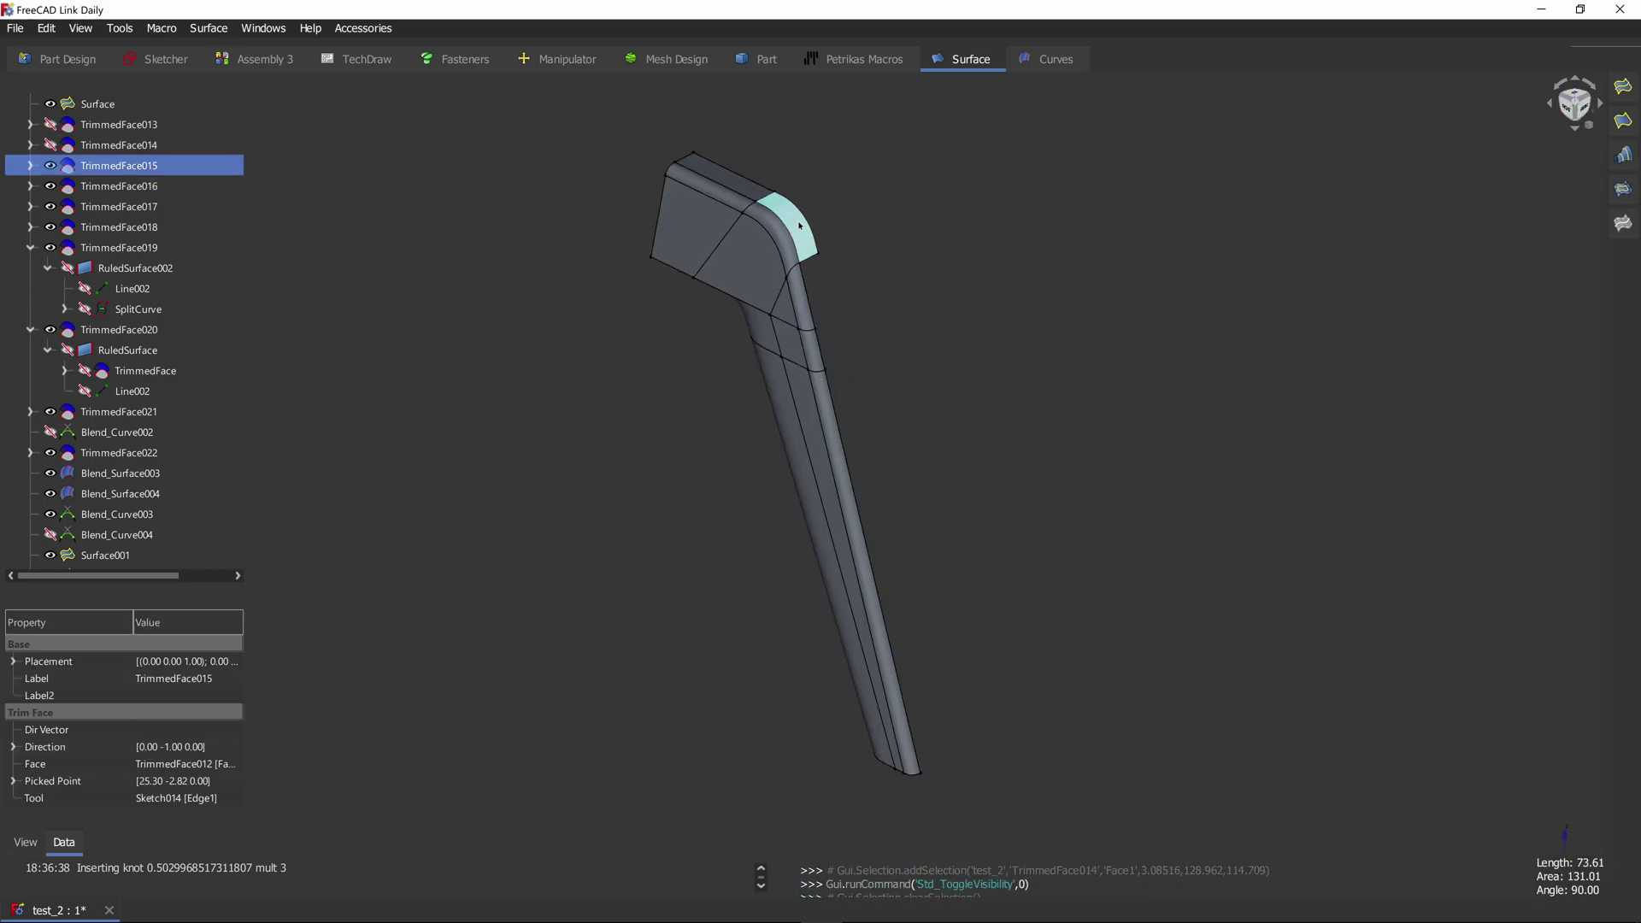
key("space")
left_click(797, 227)
key("space")
left_click(726, 176)
key("space")
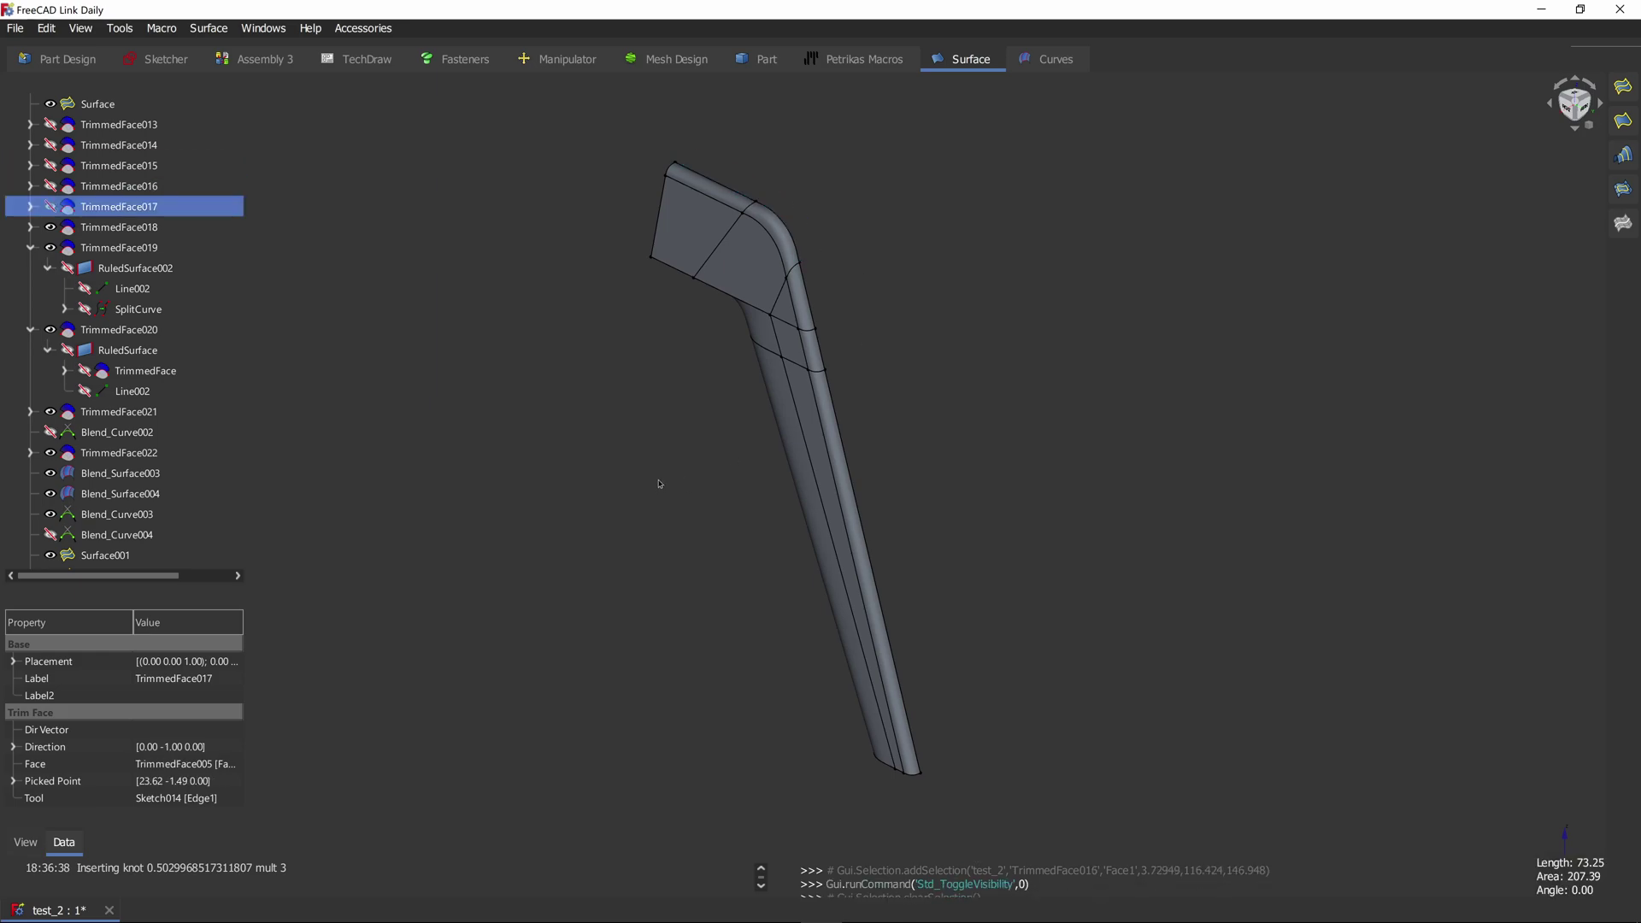
left_click(658, 484)
Step: Hide TrimmedFace003, Blend_Surface002 and TrimmedFace004 along the handle's inner side
middle_click_drag(662, 484, 1020, 476)
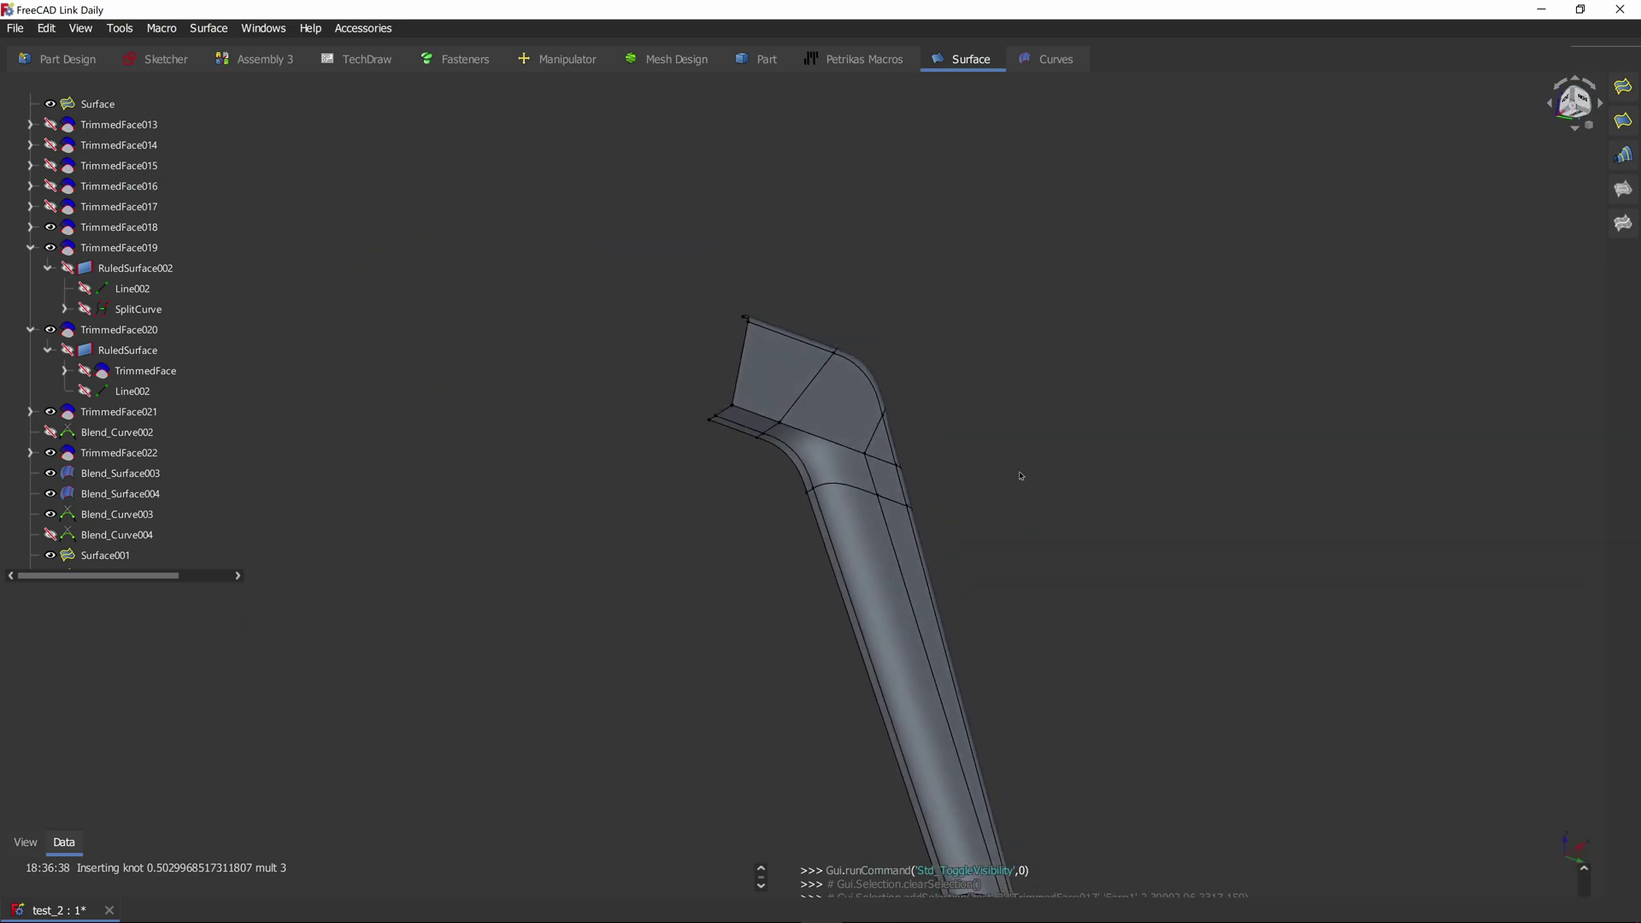
scroll(708, 513, "up", 3)
left_click(789, 362)
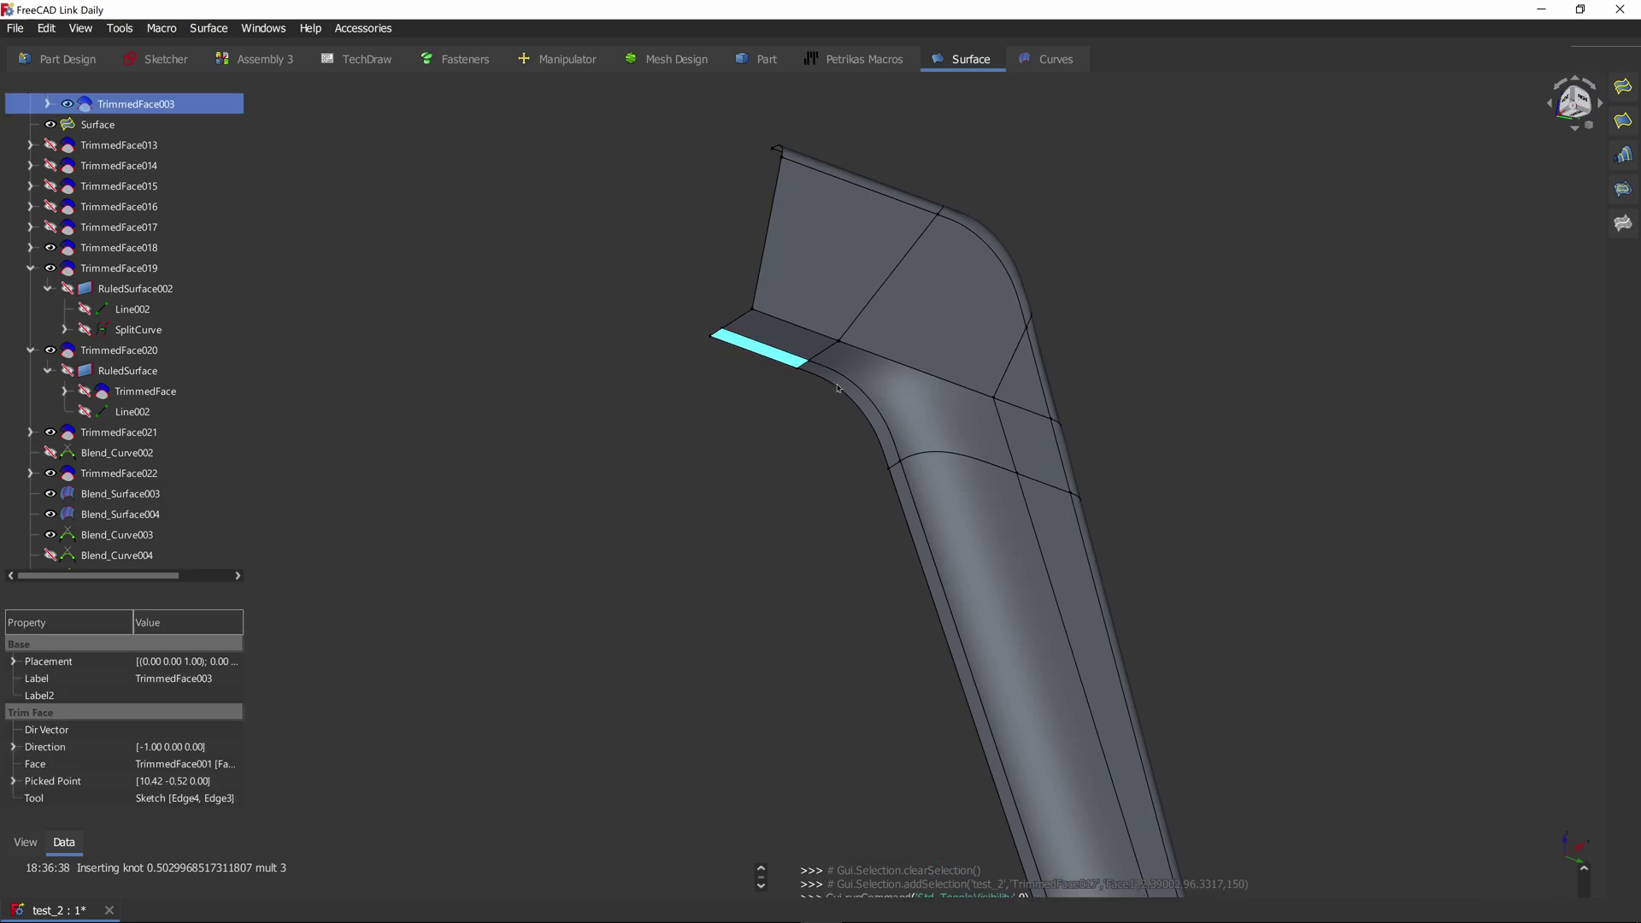
left_click(910, 508)
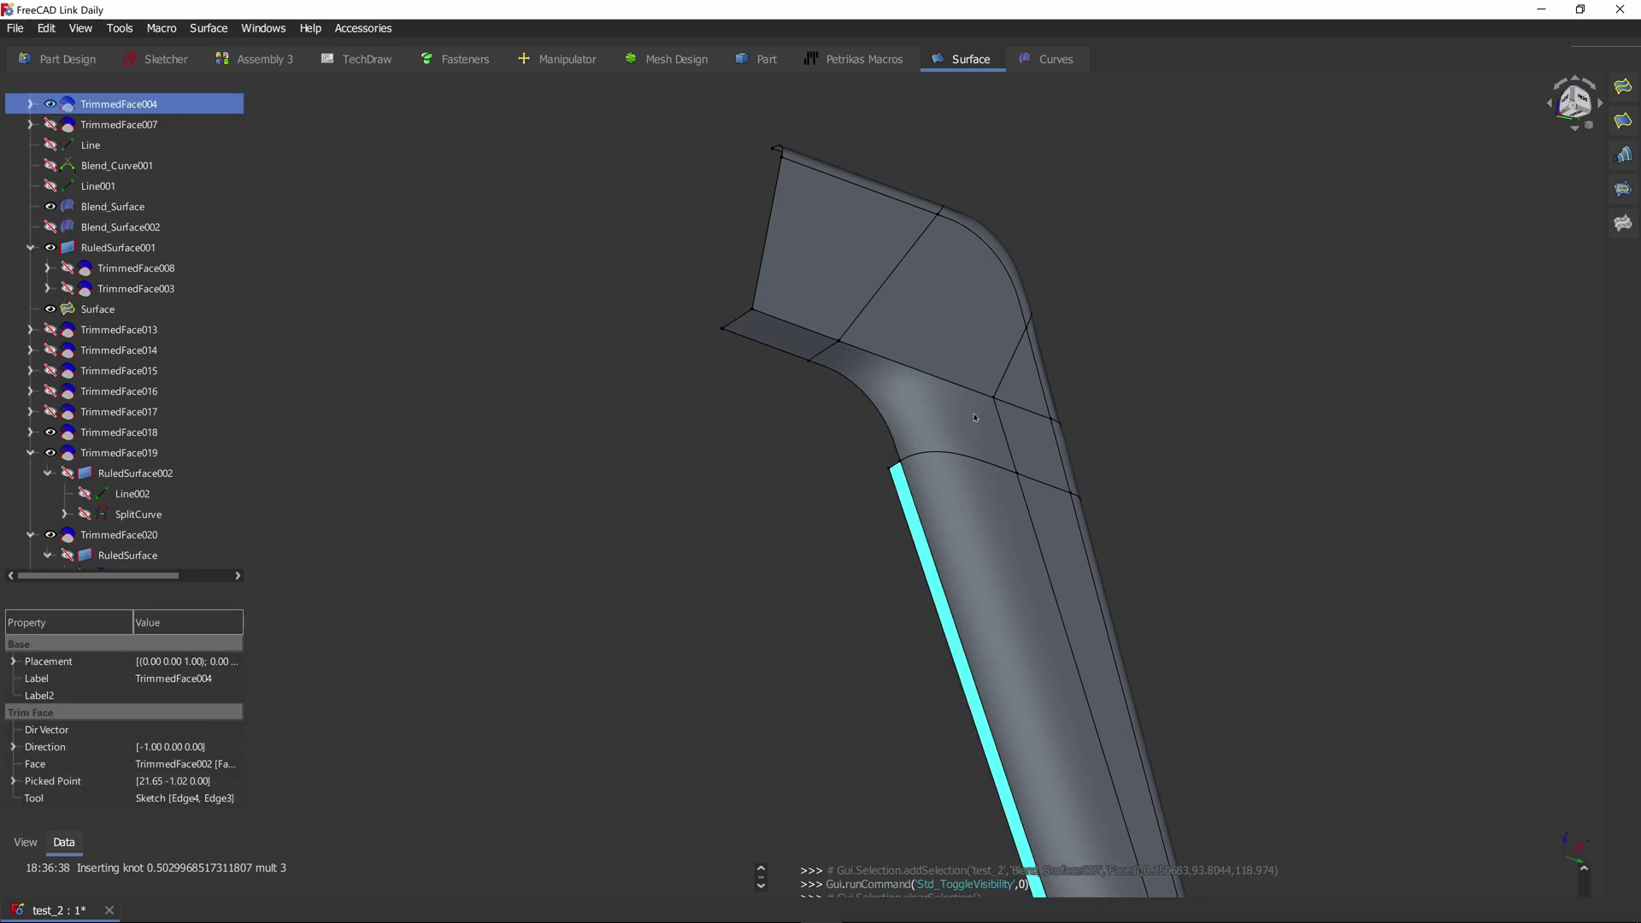
key("space")
left_click(595, 336)
Step: Switch to the Part workbench and select Blend_Surface, RuledSurface001, Surface and the side faces TrimmedFace018 through TrimmedFace022
scroll(593, 335, "down", 6)
key("Tab")
left_click(773, 291)
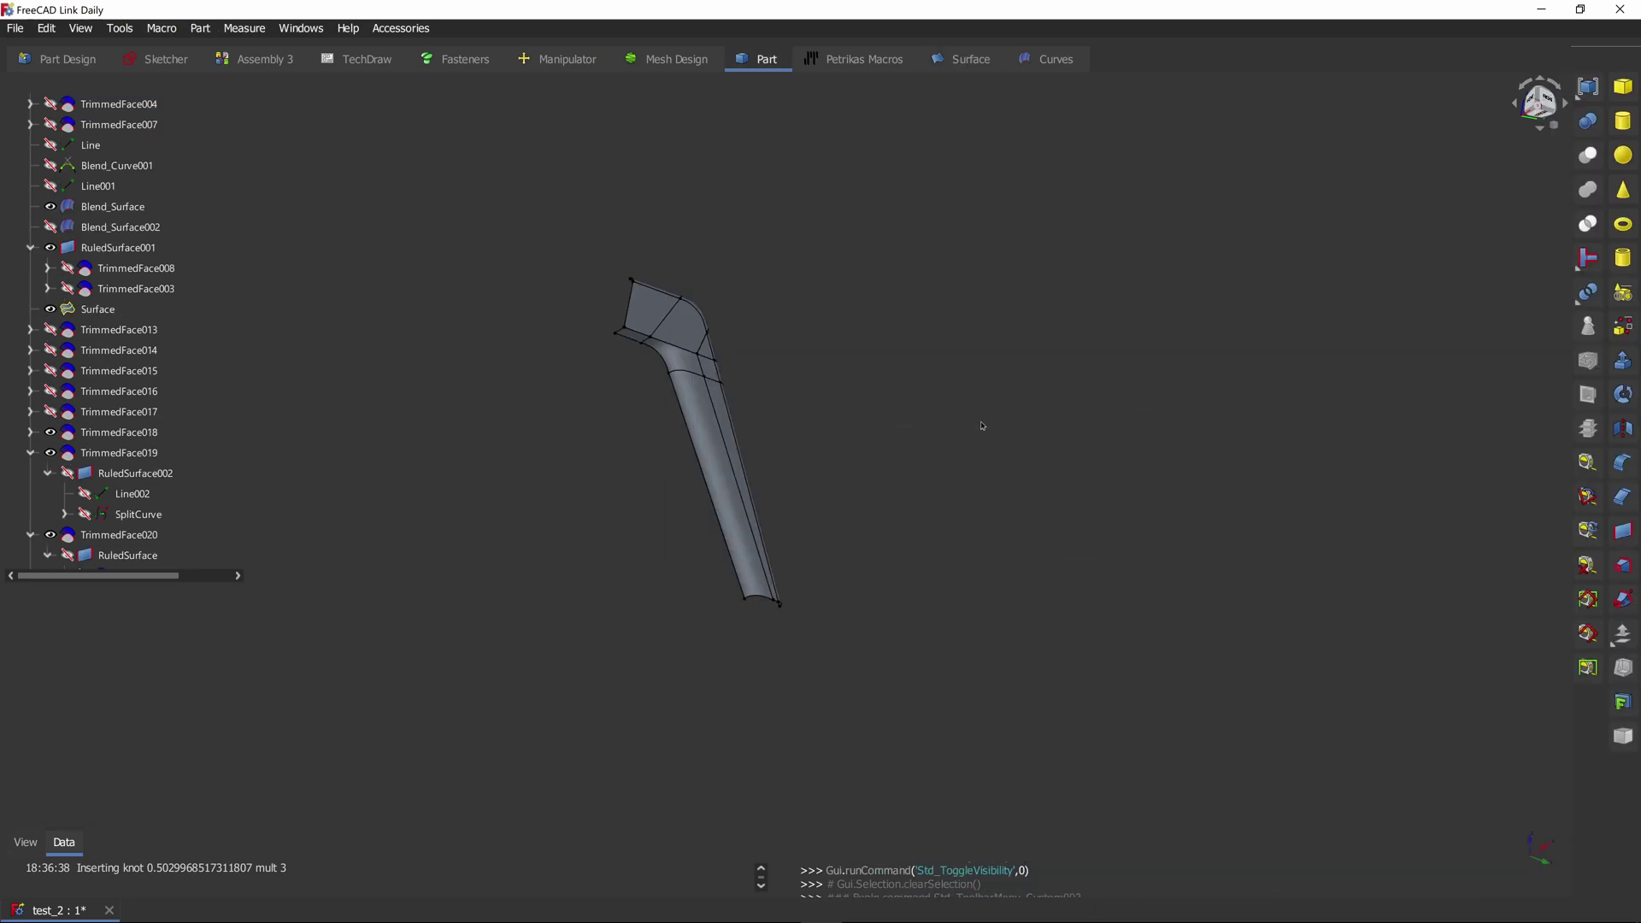
scroll(876, 402, "up", 1)
middle_click_drag(875, 403, 951, 439)
left_click(798, 439)
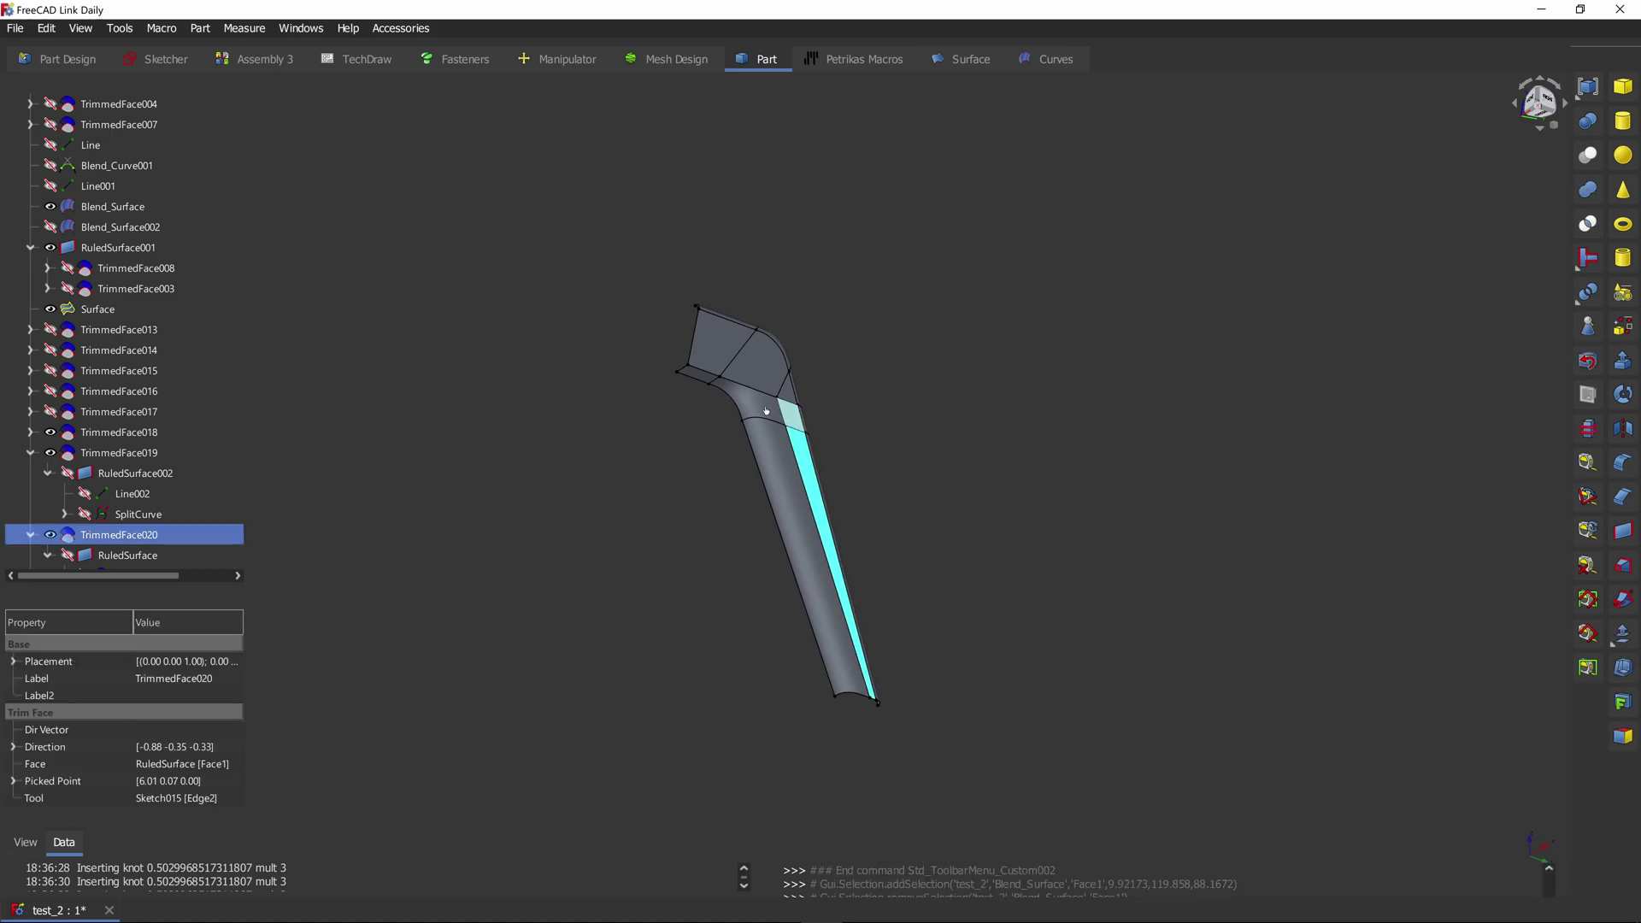
left_click(752, 398, "ctrl")
left_click(722, 386, "ctrl")
left_click(698, 377, "ctrl")
left_click(697, 377, "ctrl")
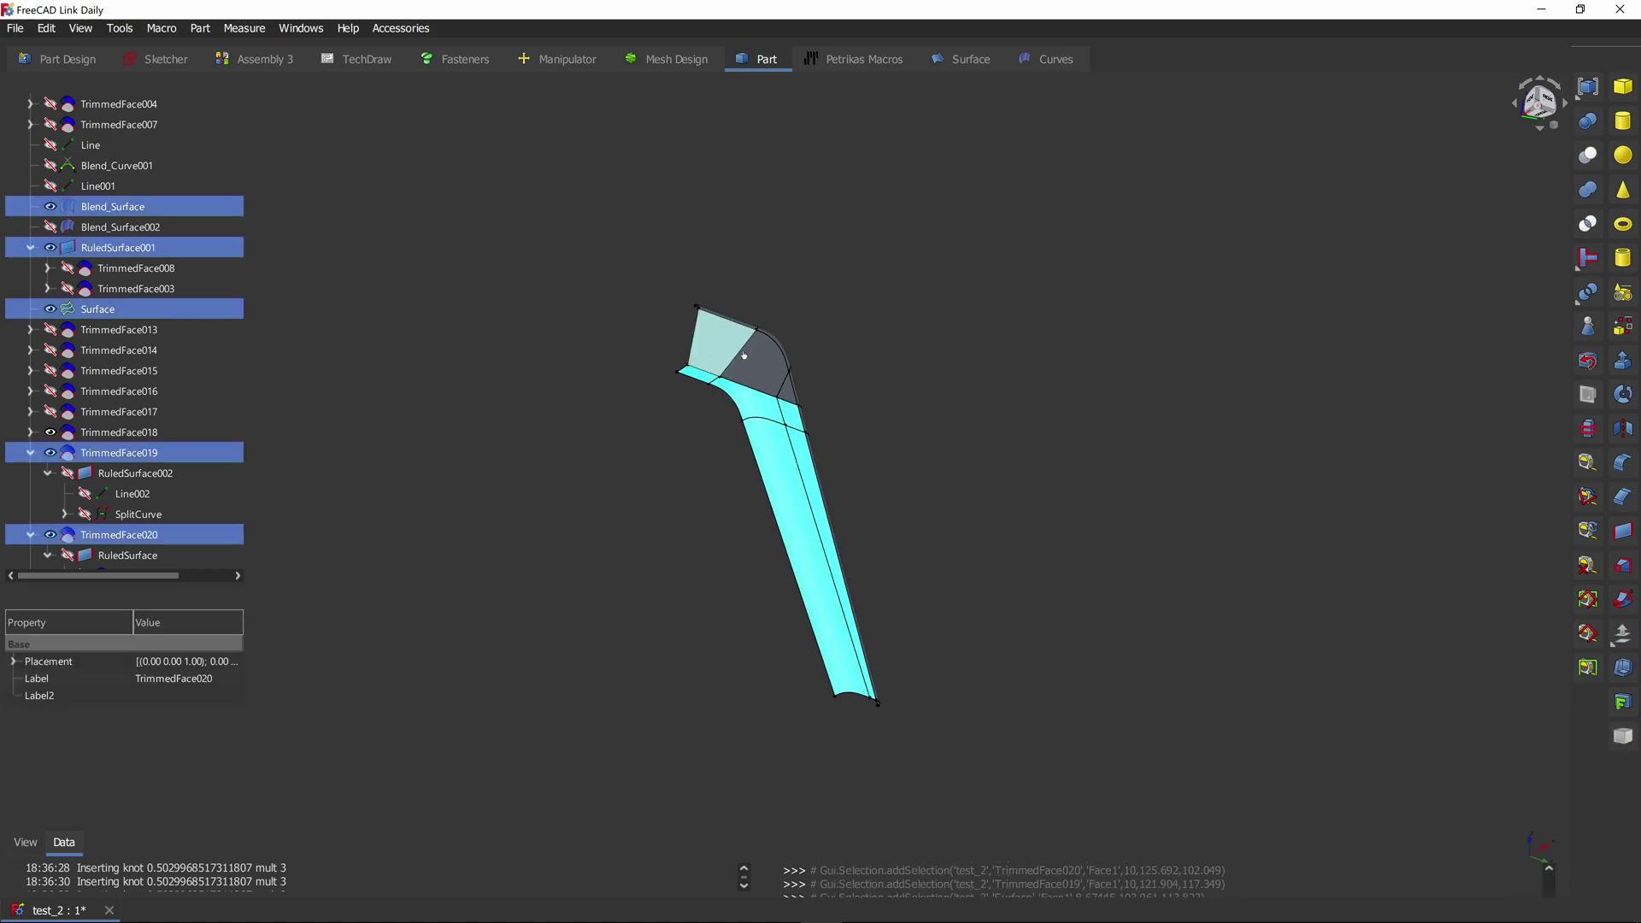
left_click(730, 350, "ctrl")
left_click(767, 370, "ctrl")
left_click(788, 394, "ctrl")
Step: Add the rounded edge surfaces Blend_Surface003, Blend_Surface004, Surface001, Surface002 and Surface003 to the selection
middle_click_drag(865, 399, 930, 370)
scroll(934, 268, "up", 5)
left_click(727, 297, "ctrl")
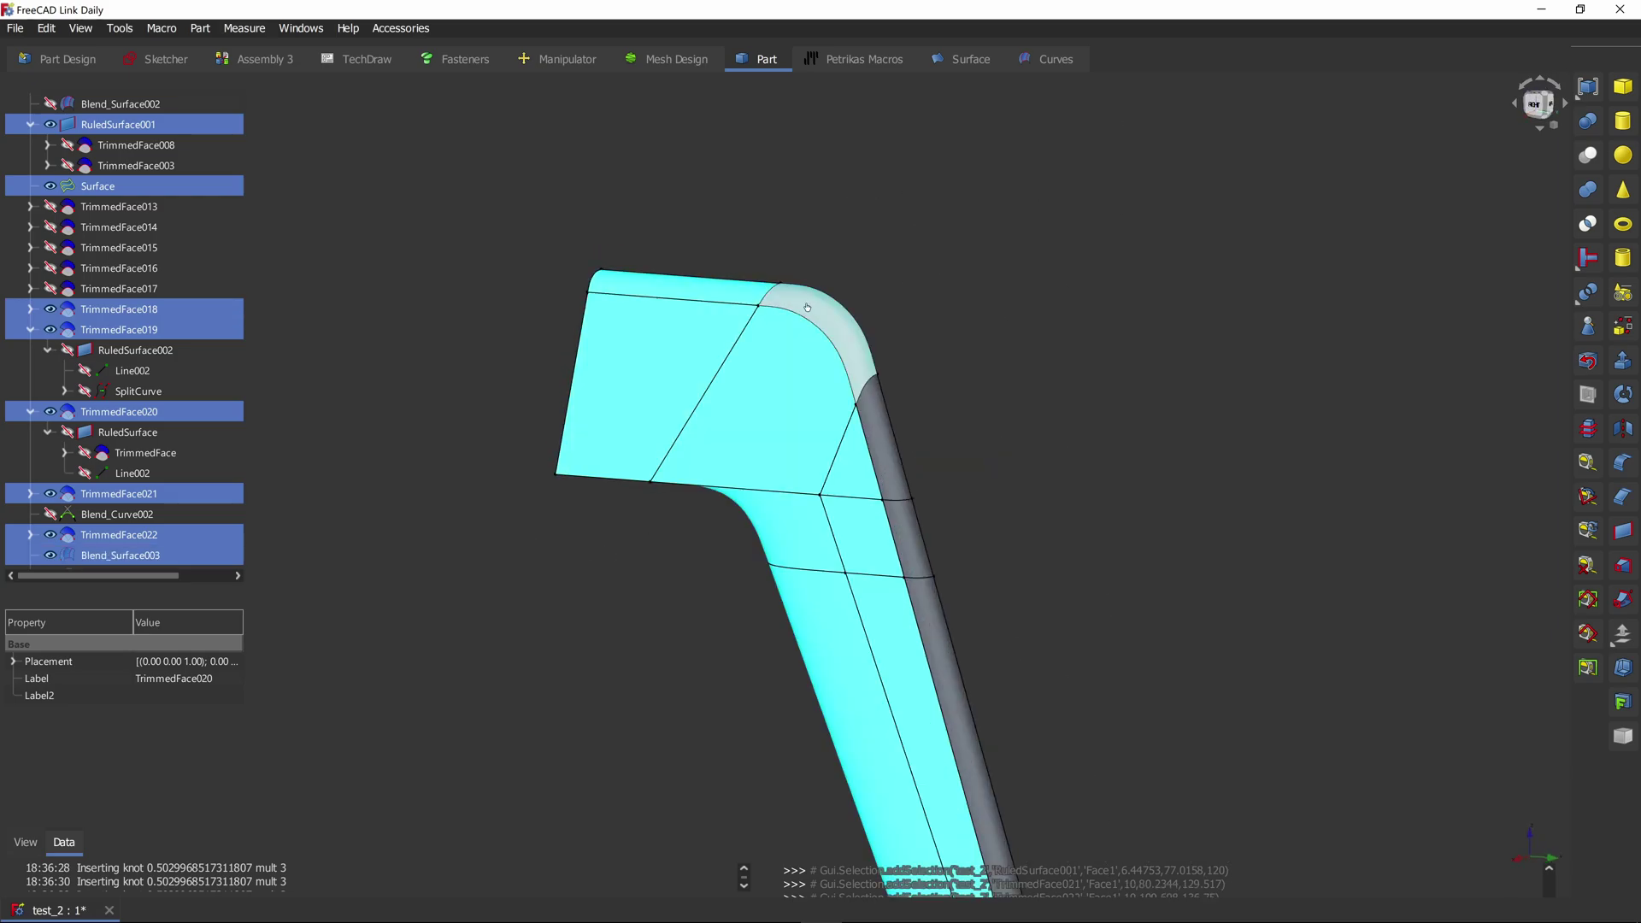
left_click(824, 309, "ctrl")
left_click(882, 428, "ctrl")
left_click(909, 537, "ctrl")
left_click(922, 613, "ctrl")
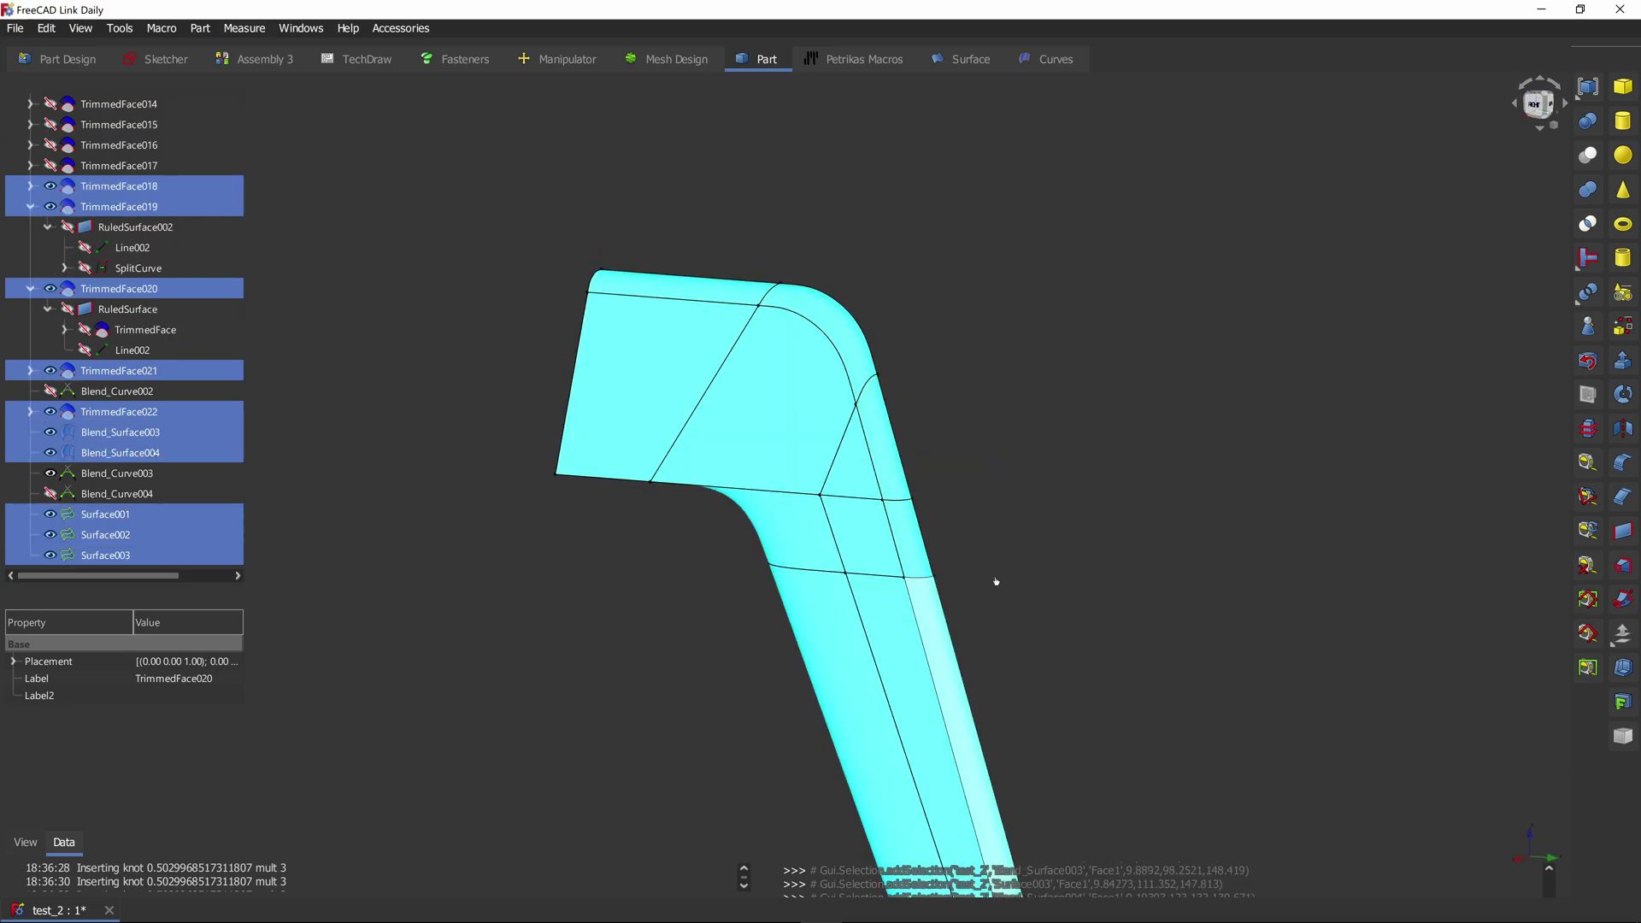
Step: Mirror the selected surfaces across the YZ plane with the base point at the origin
scroll(1043, 707, "down", 5)
middle_click_drag(1043, 707, 1096, 561)
scroll(1096, 560, "up", 1)
left_click(1622, 437)
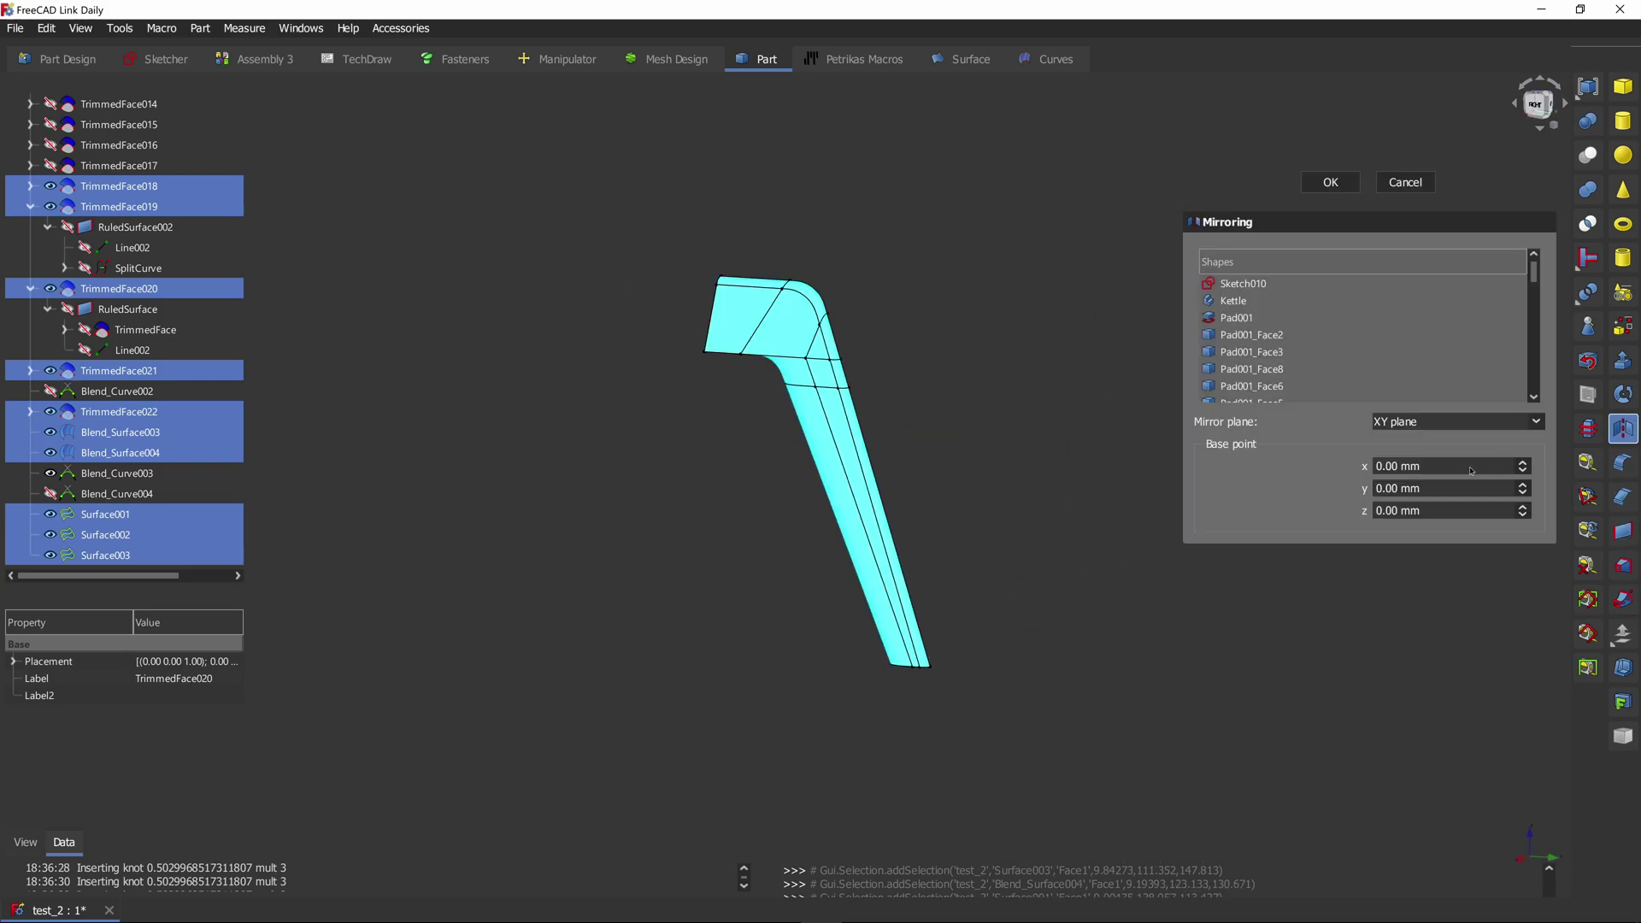
left_click(1418, 421)
left_click(1405, 466)
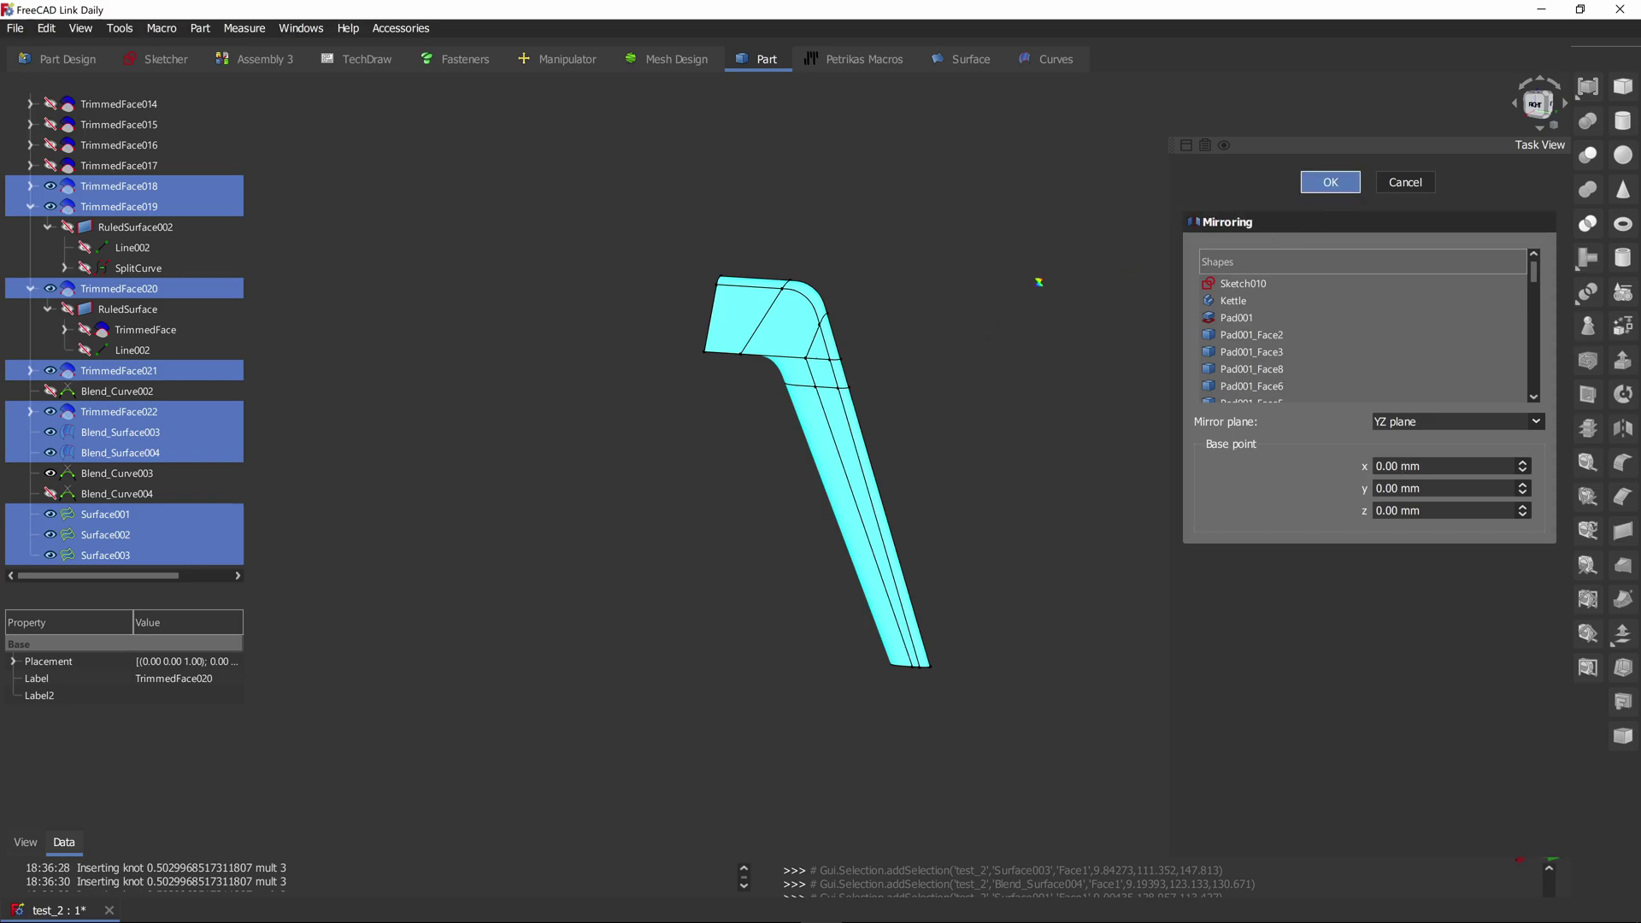
key("Return")
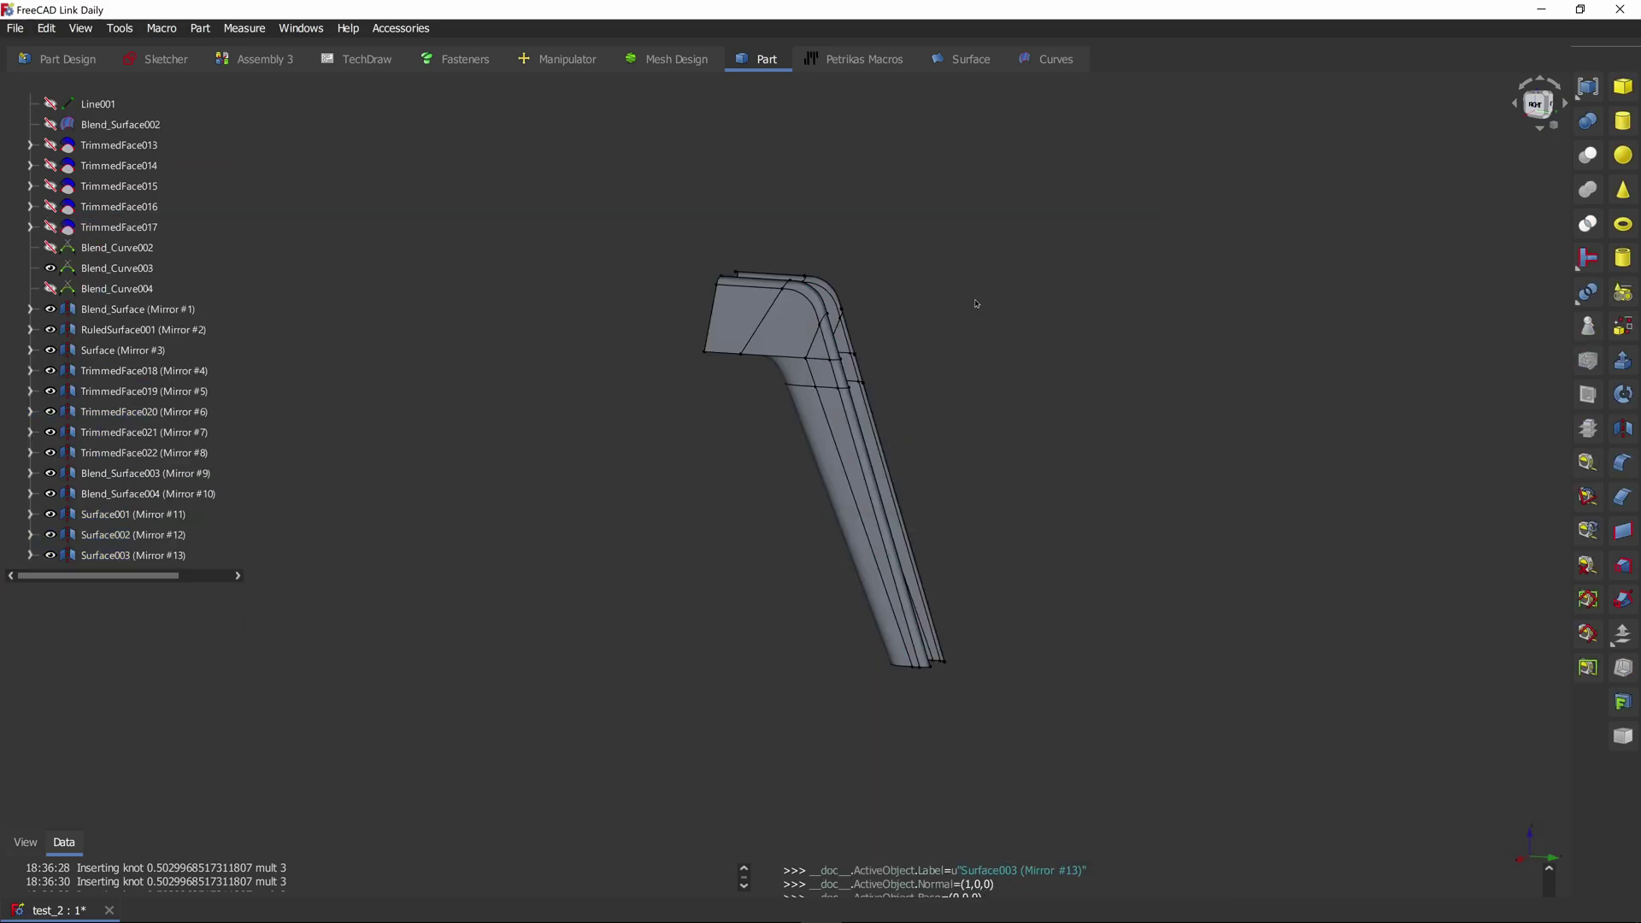
Step: Switch to the Curves workbench and bring the open gap between the two mirrored halves of the head into close view
middle_click_drag(977, 304, 858, 359)
scroll(922, 346, "up", 4)
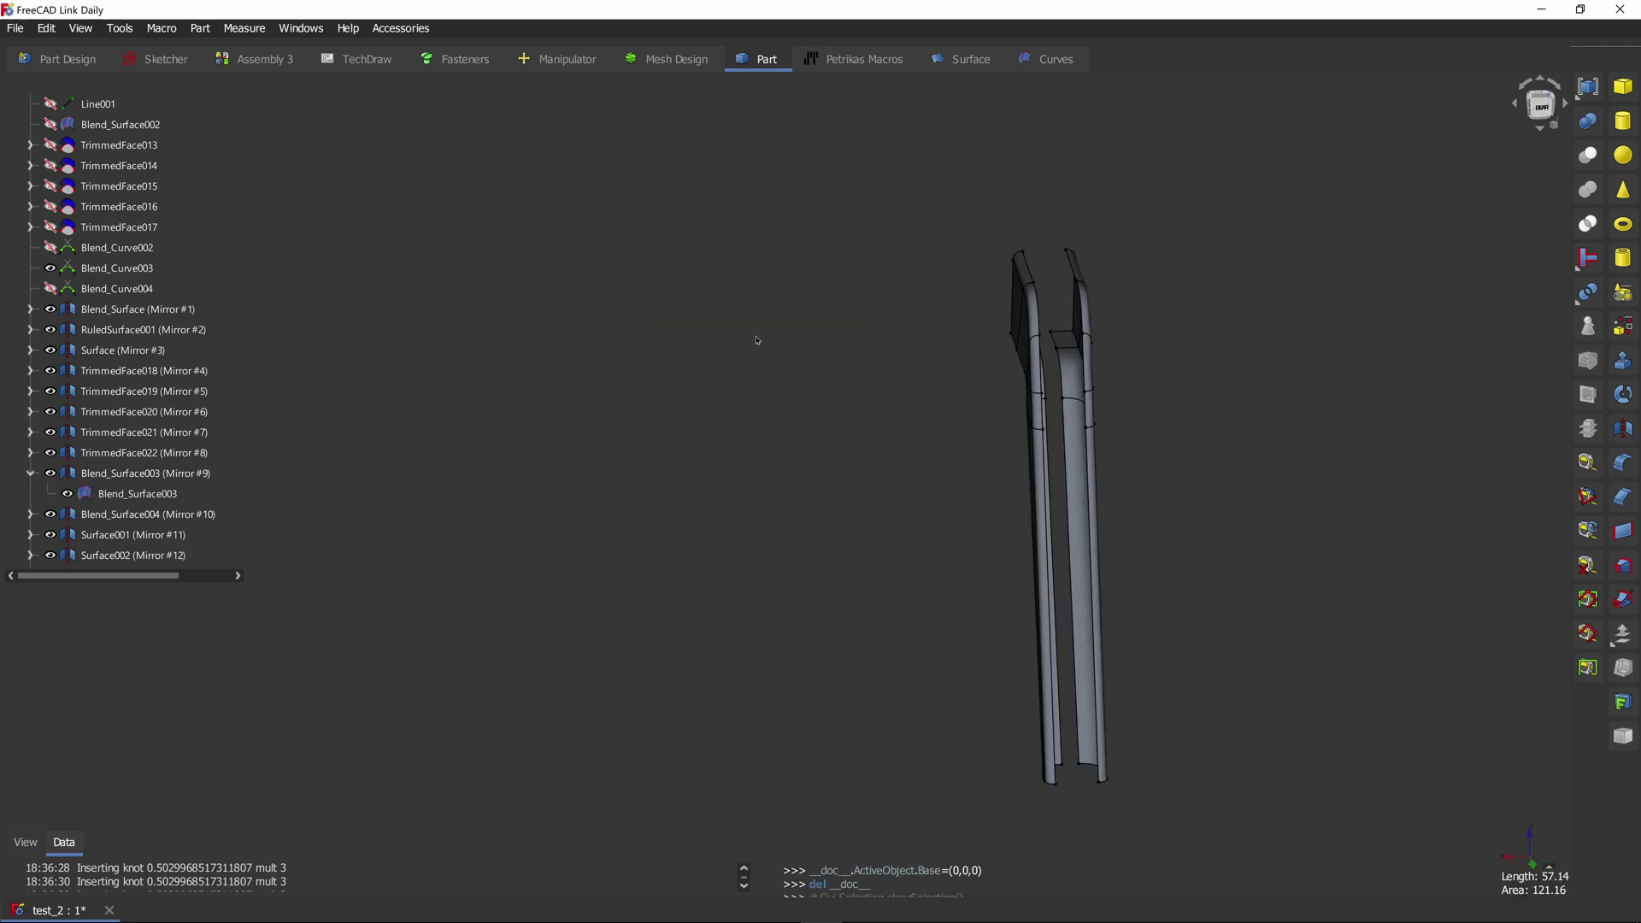
middle_click_drag(987, 231, 746, 231)
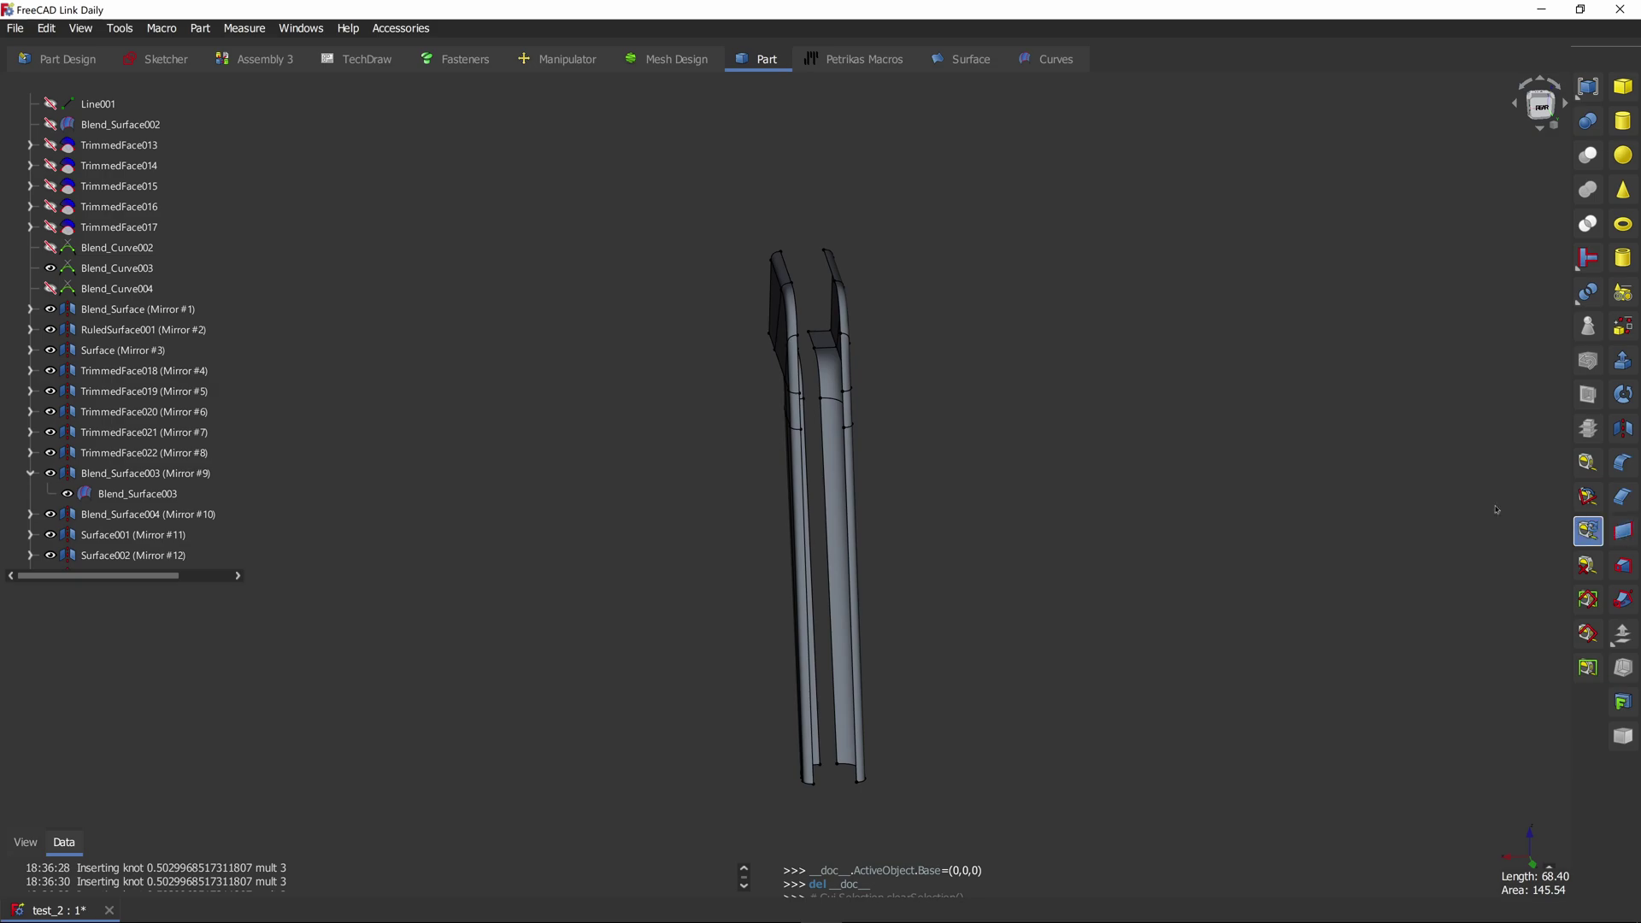
left_click(950, 62)
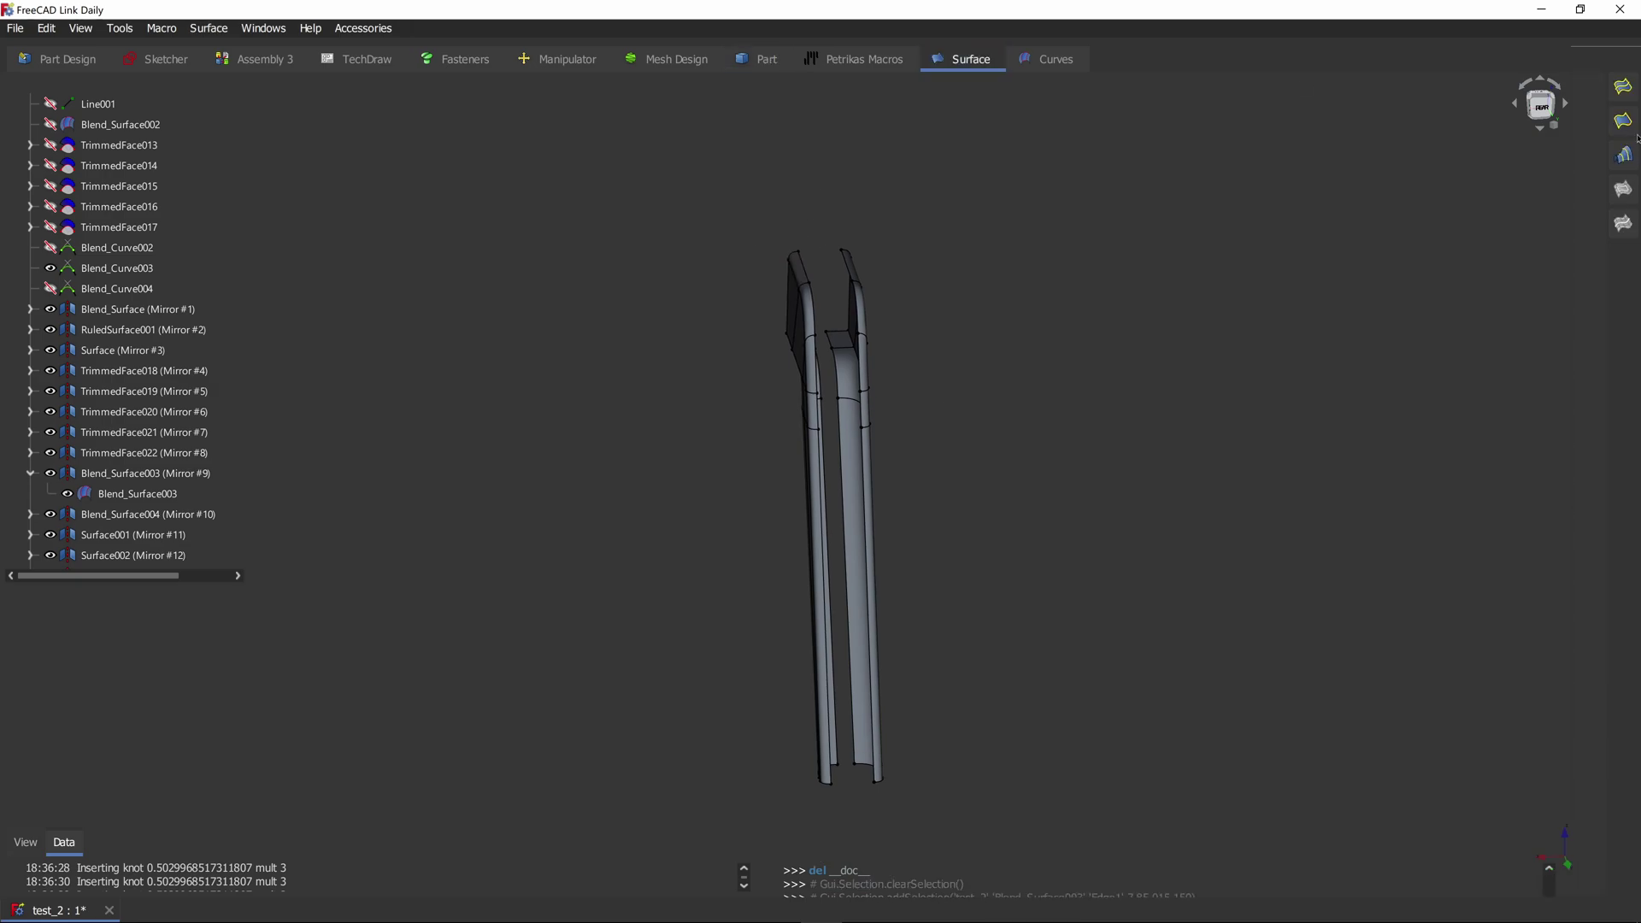
left_click(1060, 62)
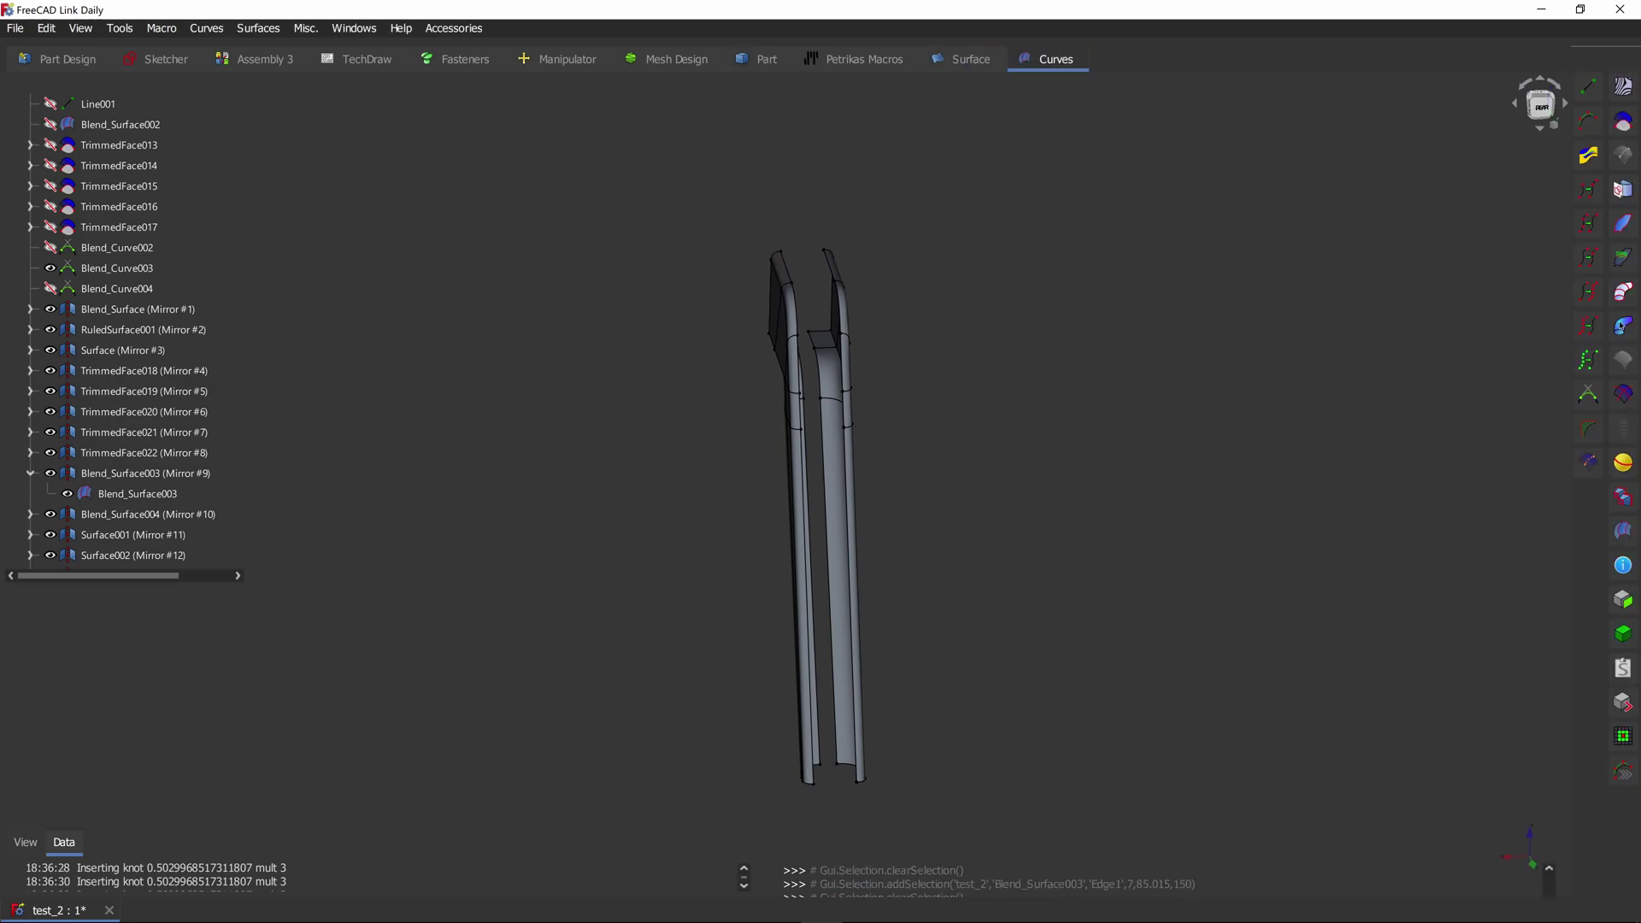
scroll(825, 229, "up", 3)
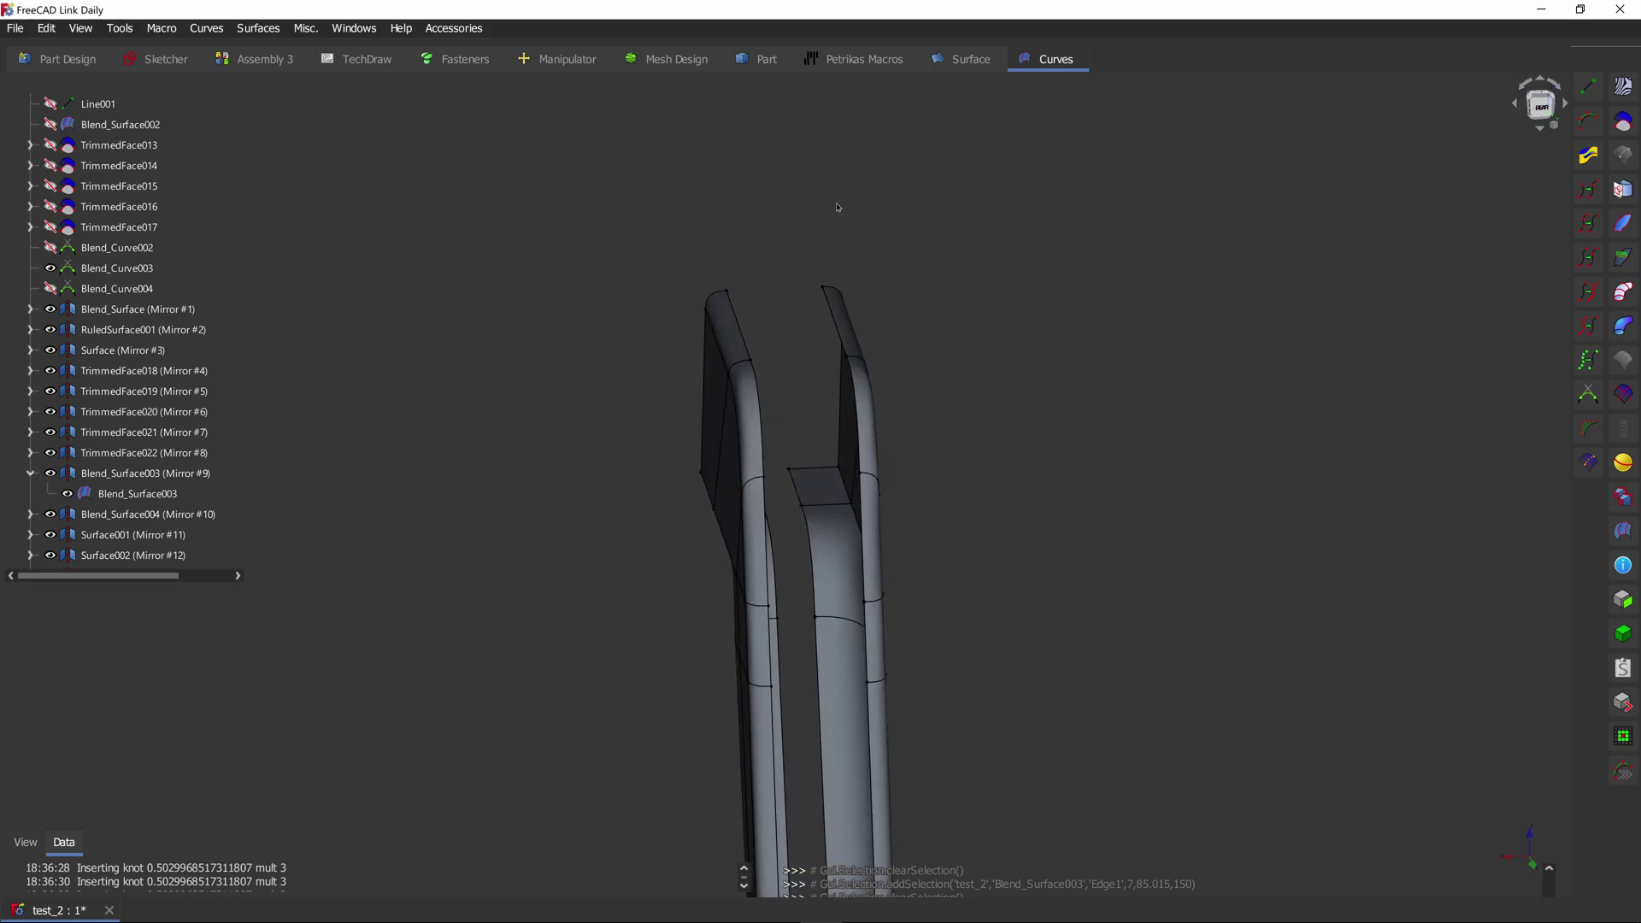
middle_click_drag(837, 206, 942, 422)
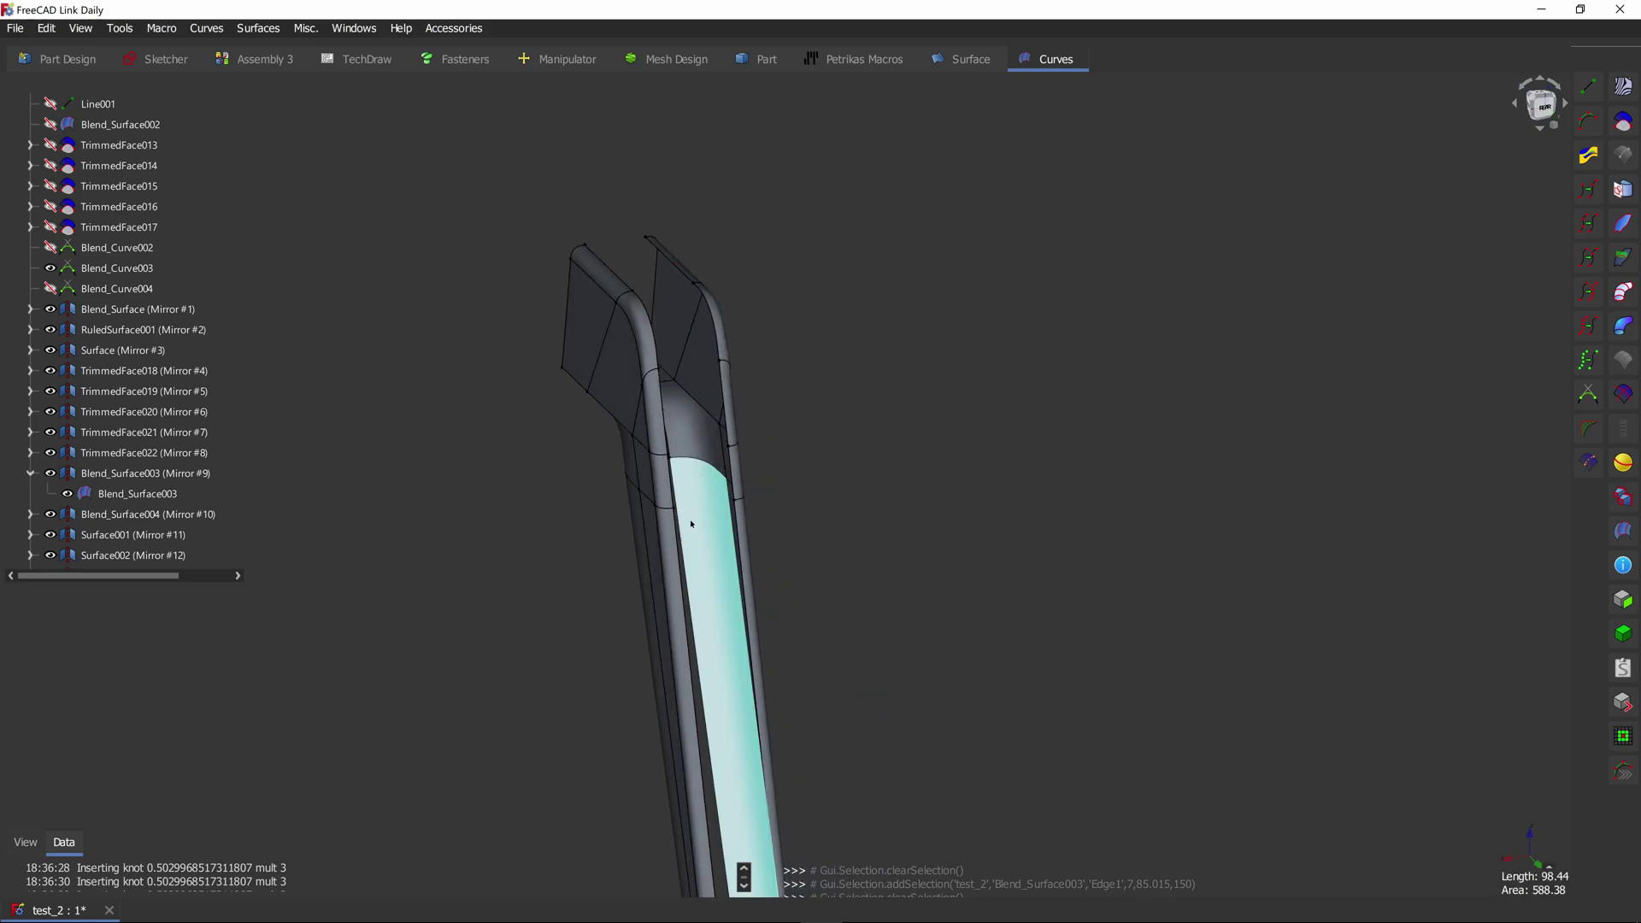
scroll(606, 190, "up", 2)
scroll(591, 206, "up", 1)
middle_click_drag(591, 206, 660, 246)
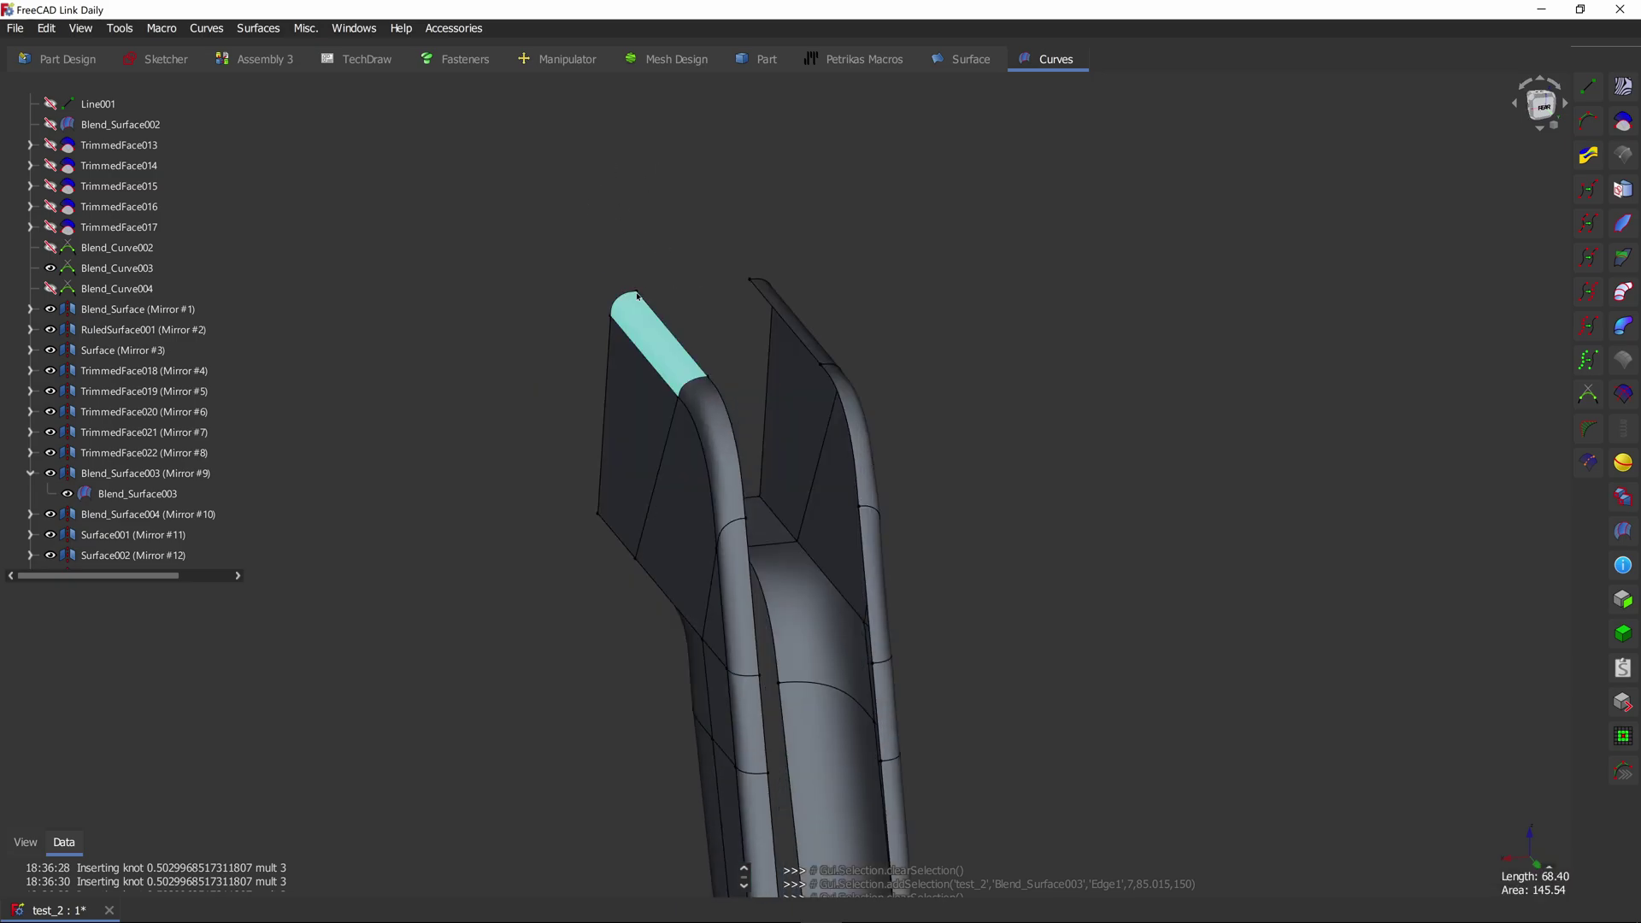
scroll(758, 288, "up", 4)
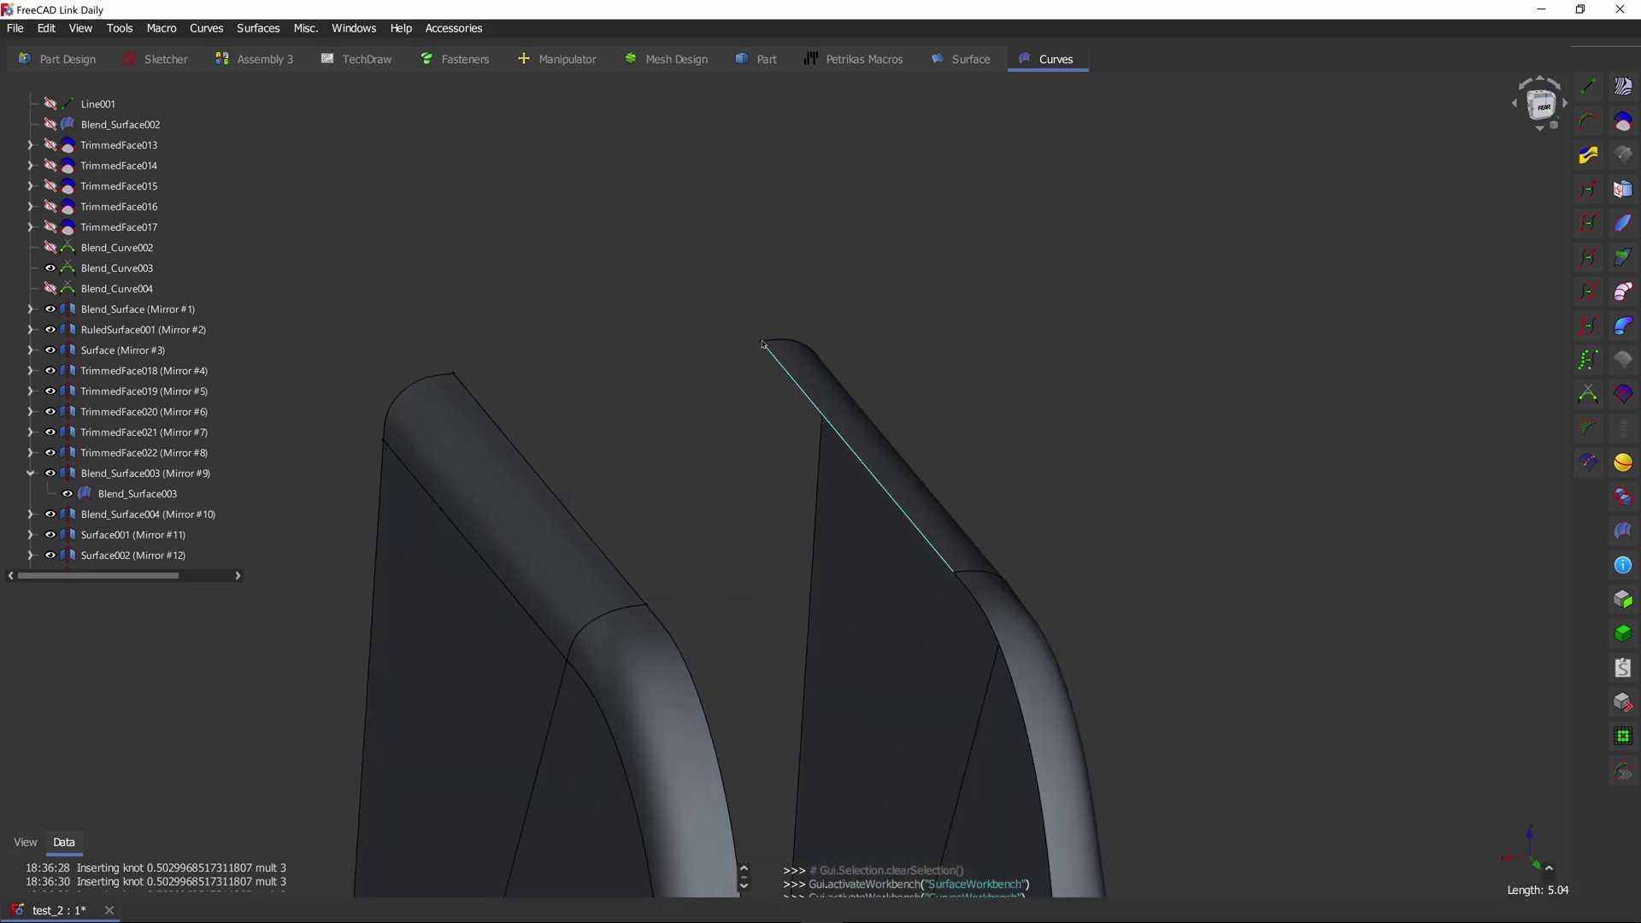
Step: Try bridging the head's gap with a freehand spline between the end vertices of Blend_Surface003 and its mirror, with its midpoint raised
left_click(760, 342)
left_click(456, 376)
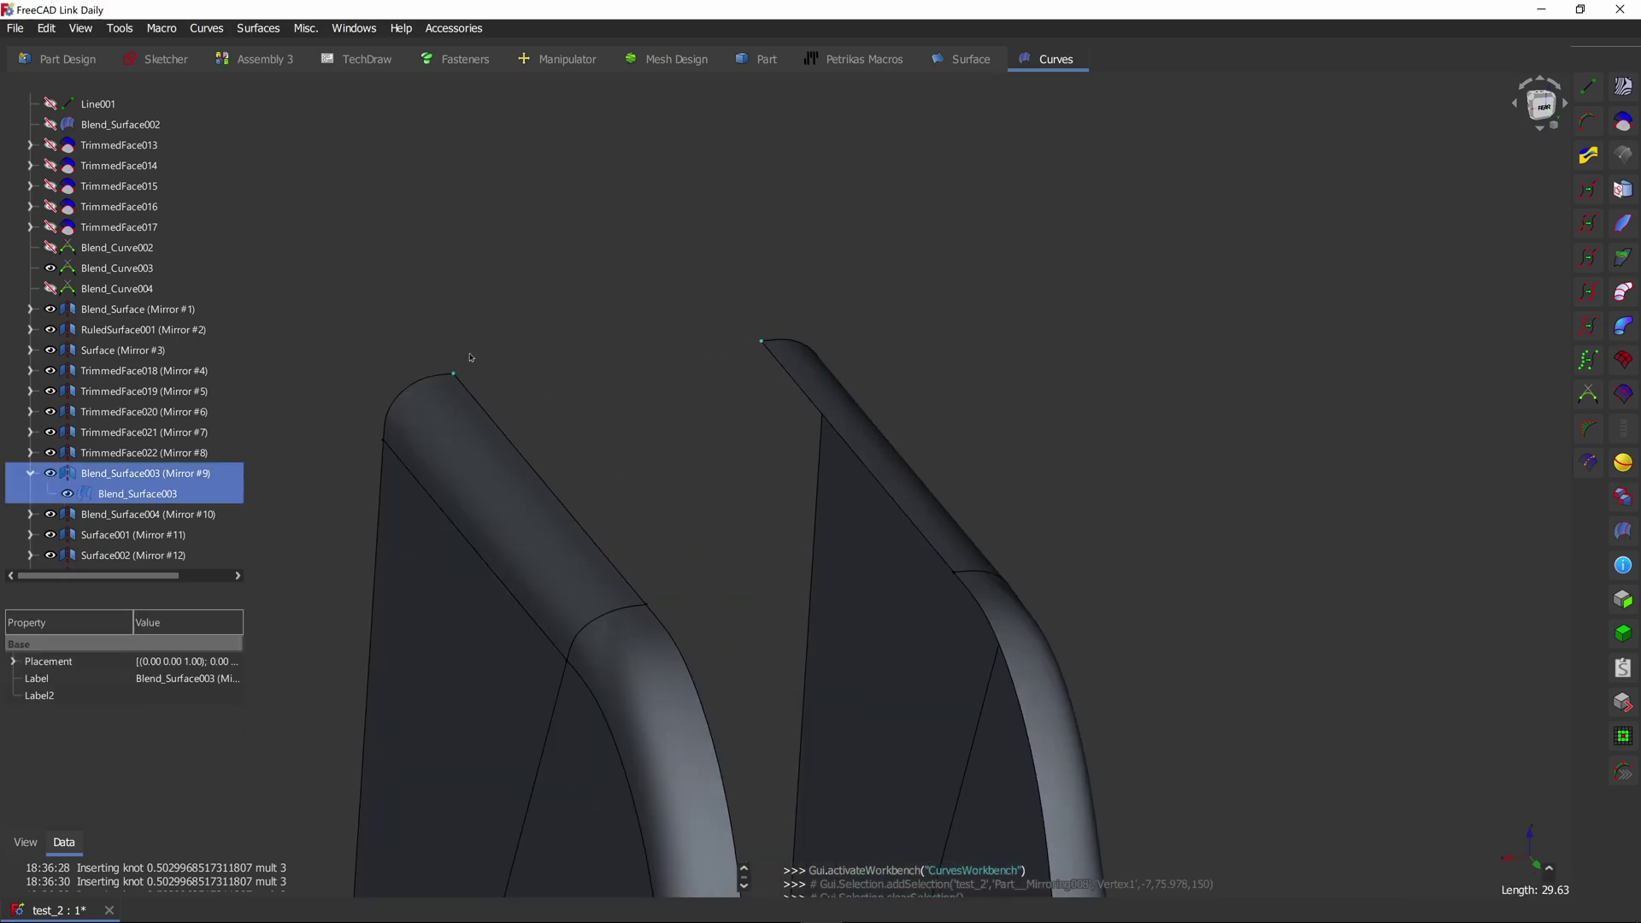
left_click(1603, 118)
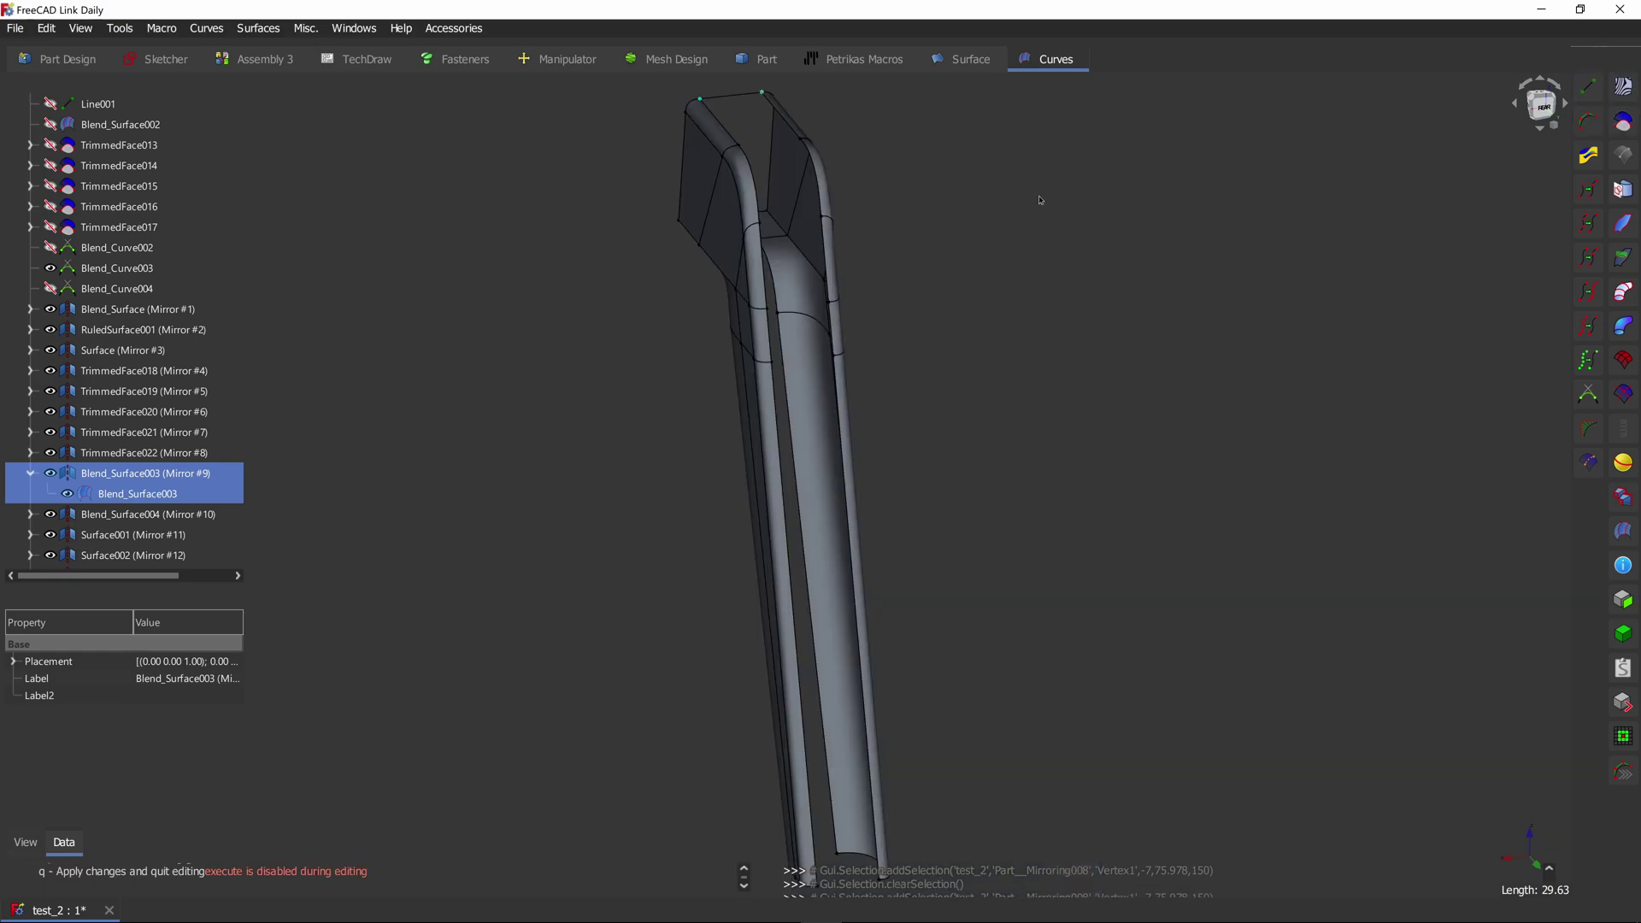
middle_click_drag(901, 143, 930, 368)
scroll(930, 368, "up", 2)
left_click_drag(930, 369, 684, 278)
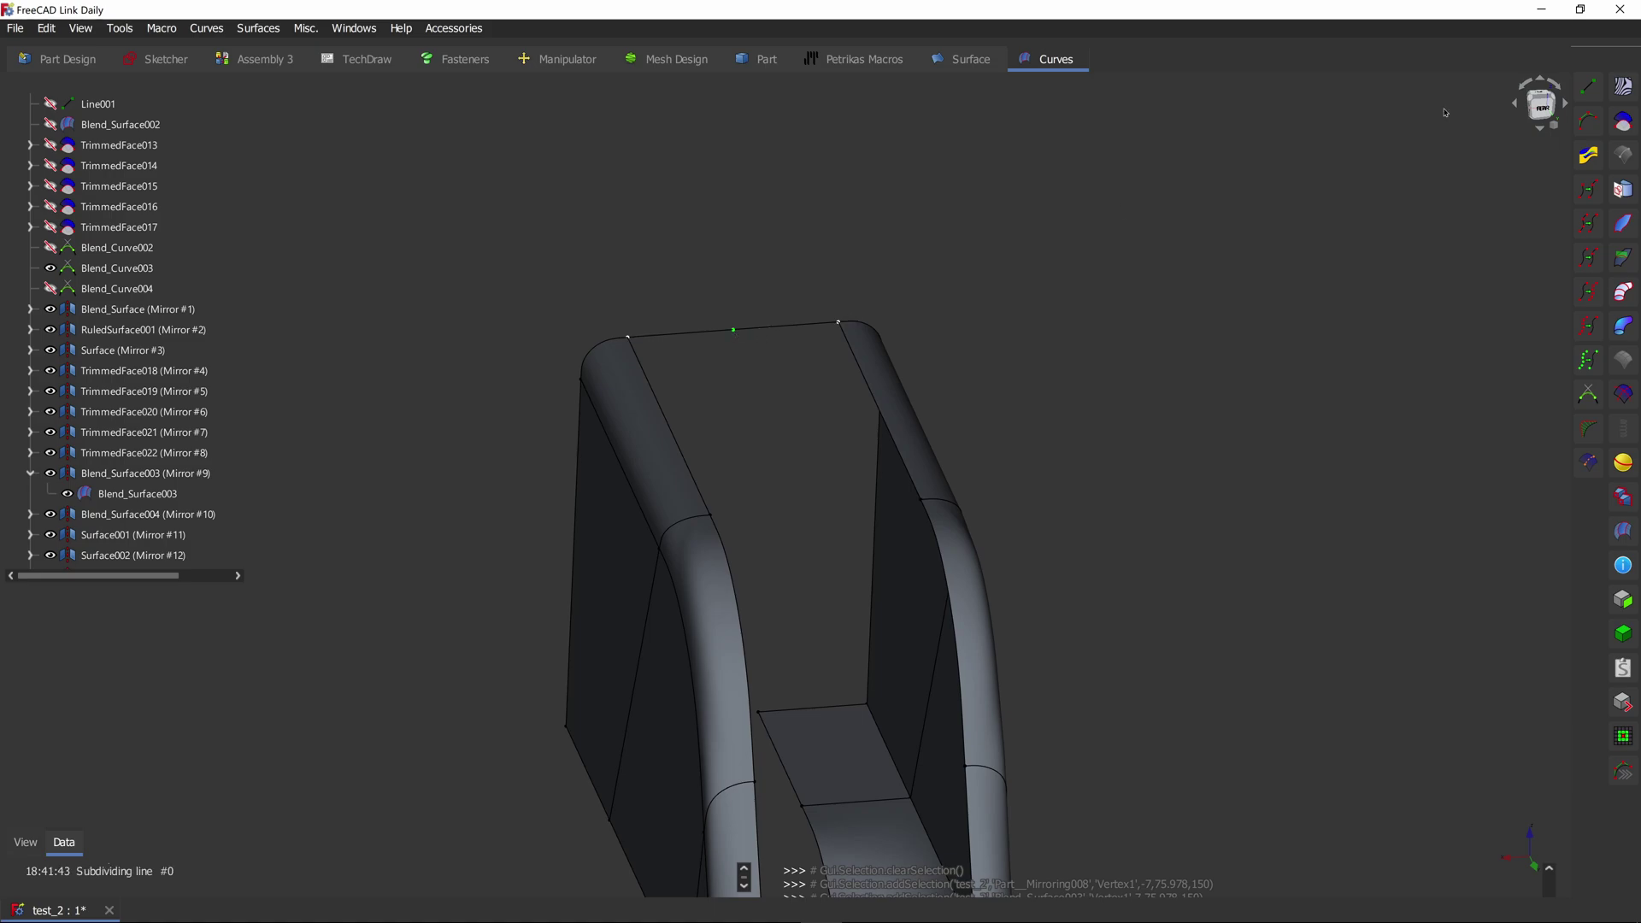
left_click(1542, 109)
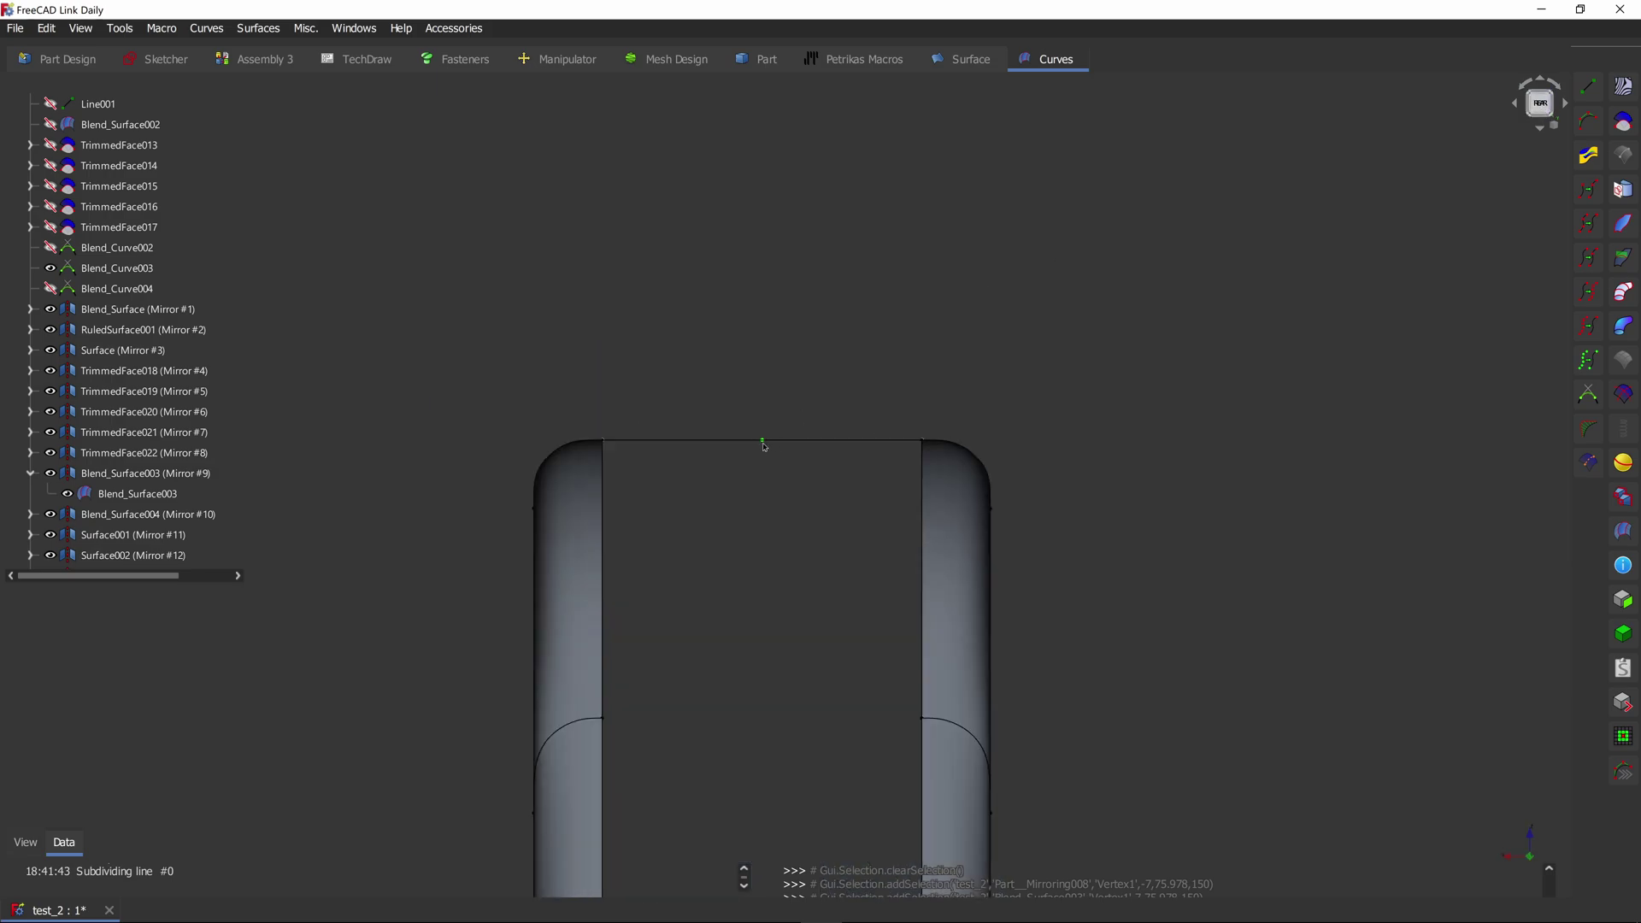
left_click_drag(756, 449, 756, 386)
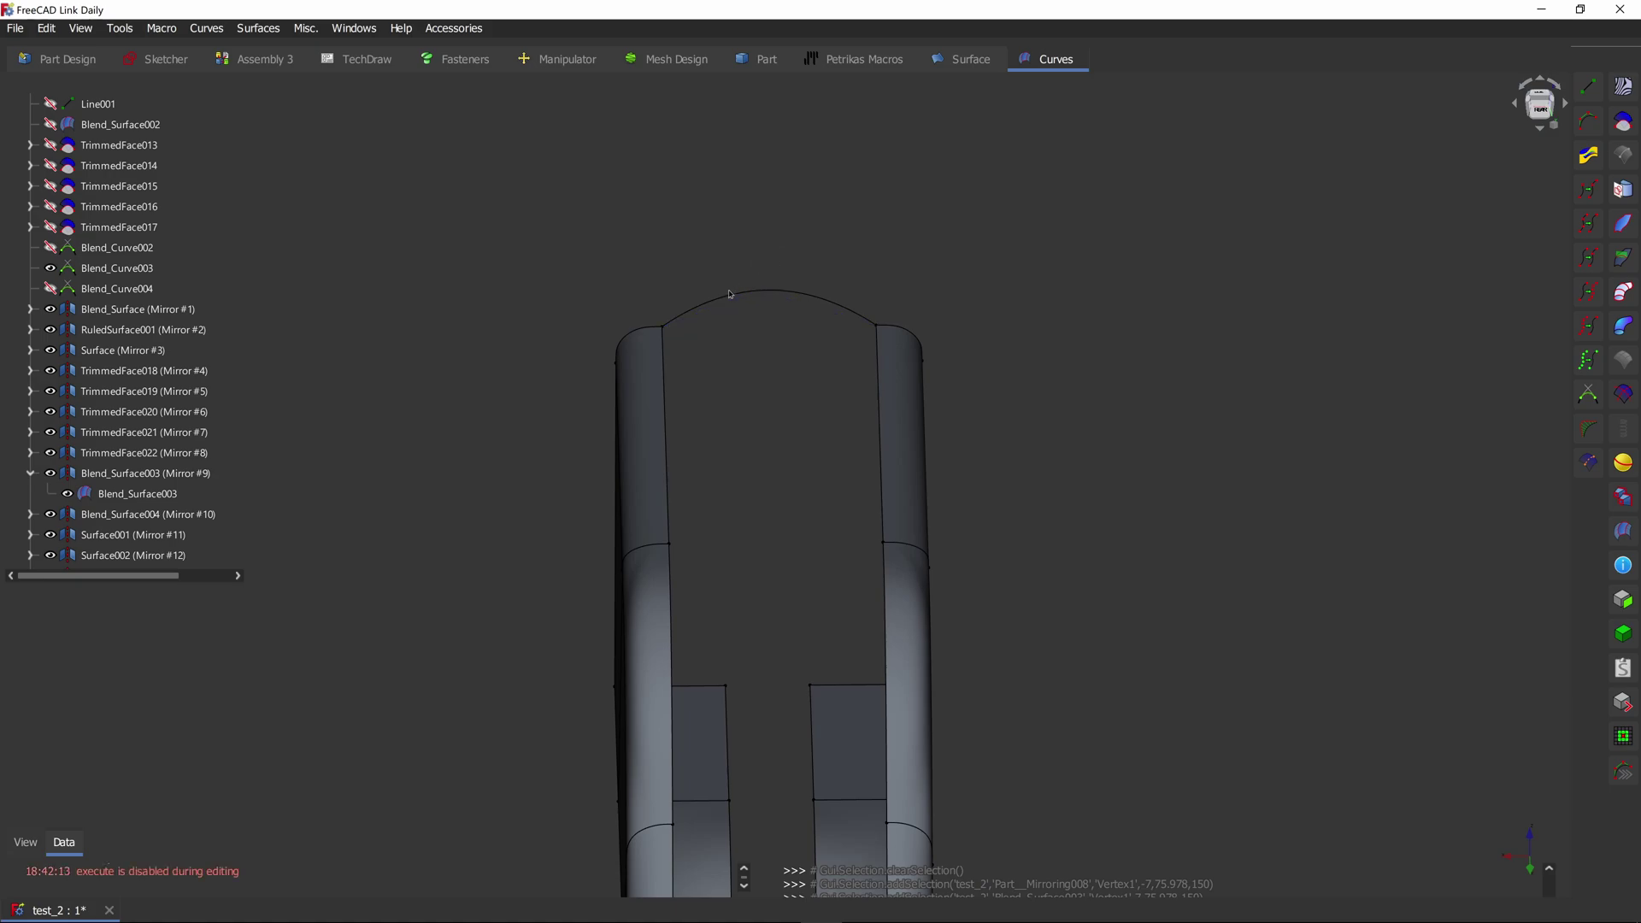
left_click(730, 295)
key("Delete")
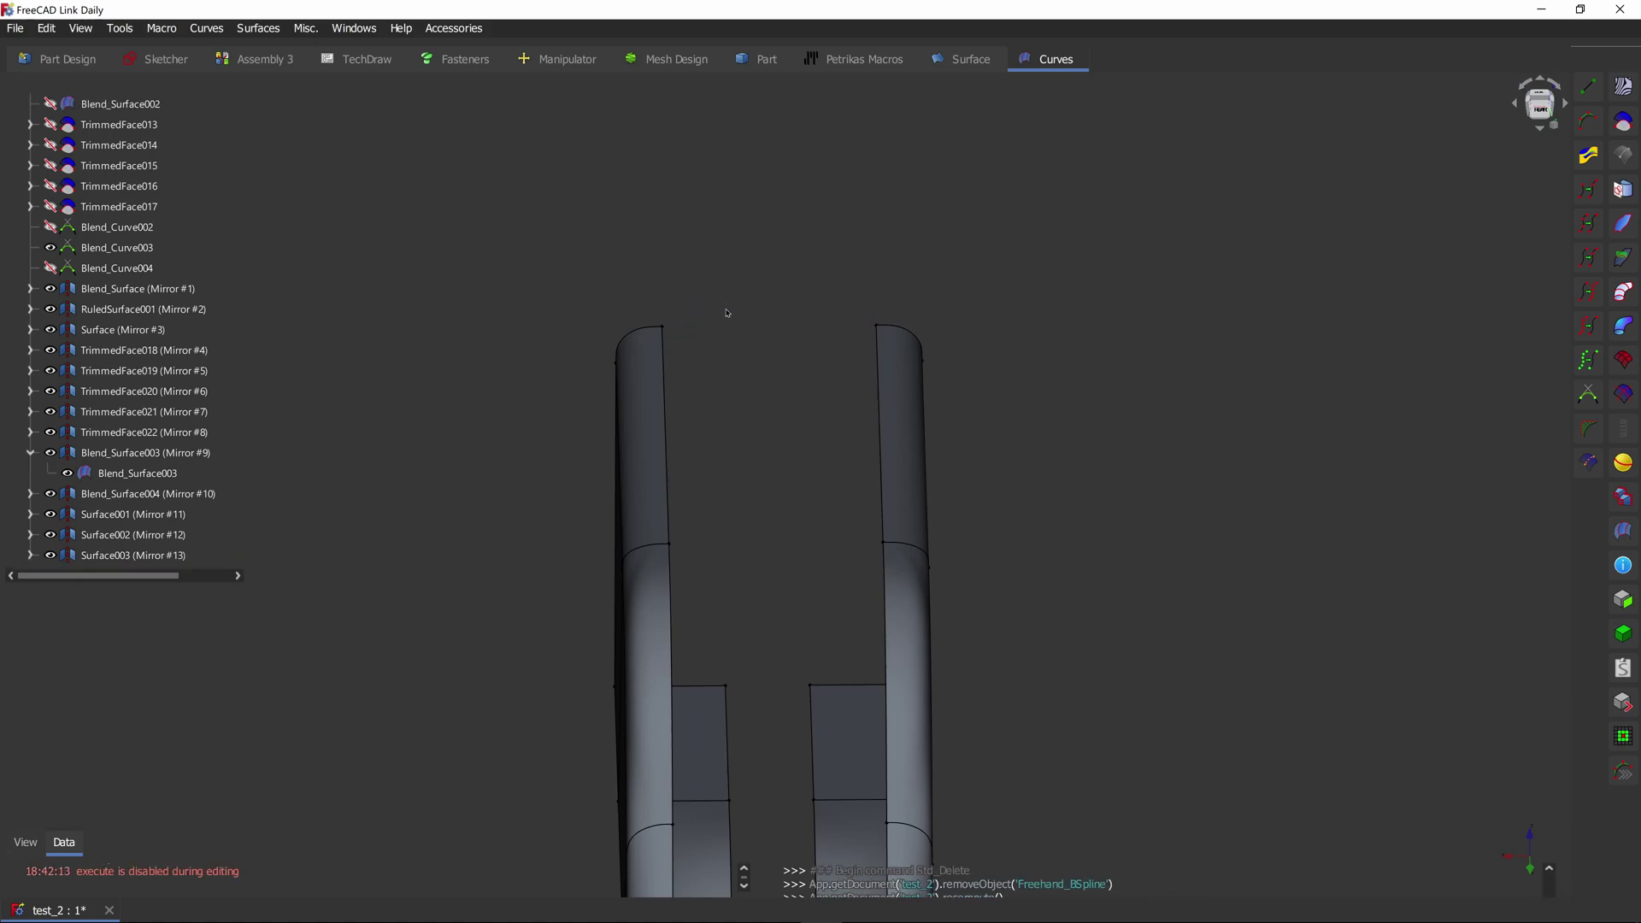
Step: Try a freehand spline attached to the Blend_Surface003 edge, with its free end pulled outward
mouse_move(736, 308)
middle_mouse_down()
mouse_move(726, 391)
mouse_move(723, 337)
middle_mouse_up()
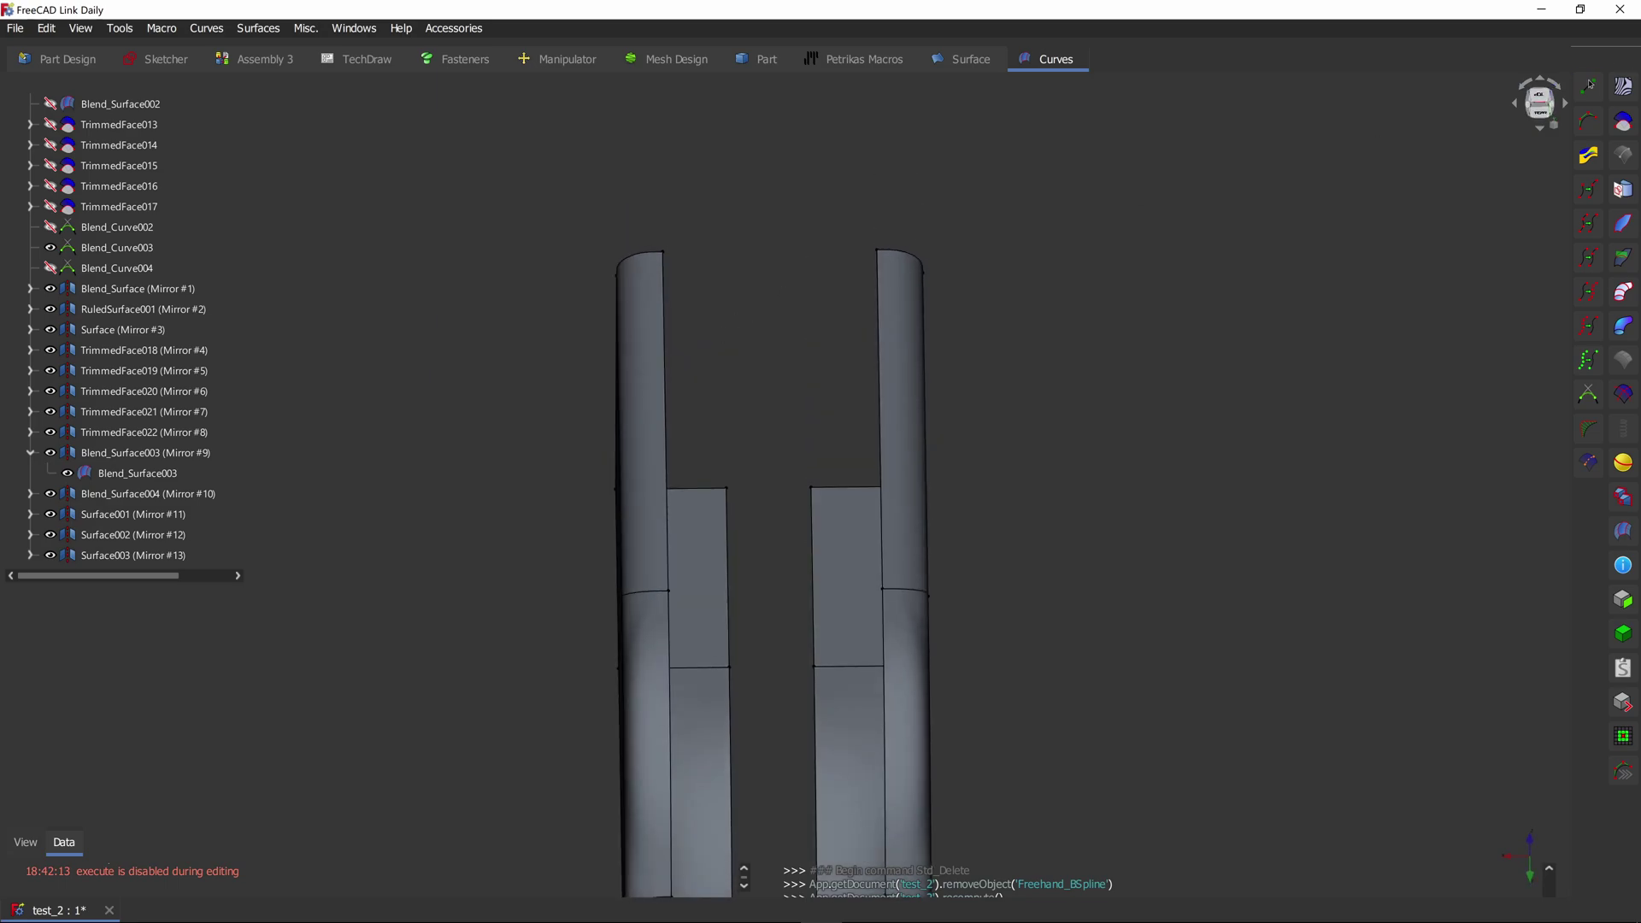
middle_click_drag(772, 214, 907, 350)
scroll(784, 359, "down", 3)
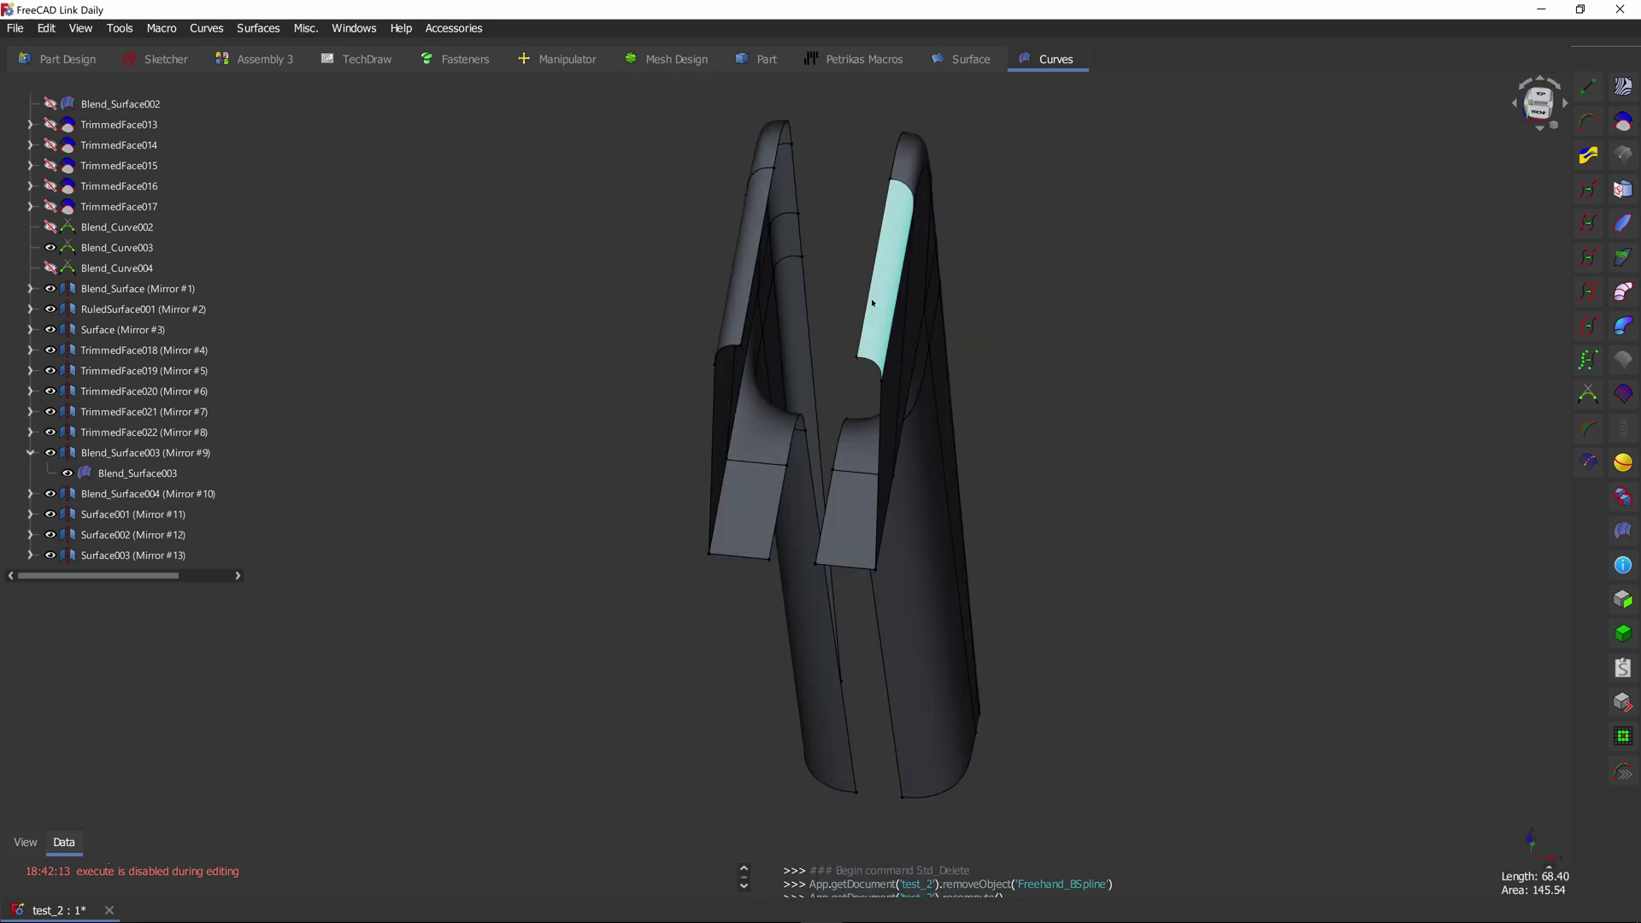
left_click_drag(872, 303, 1012, 247)
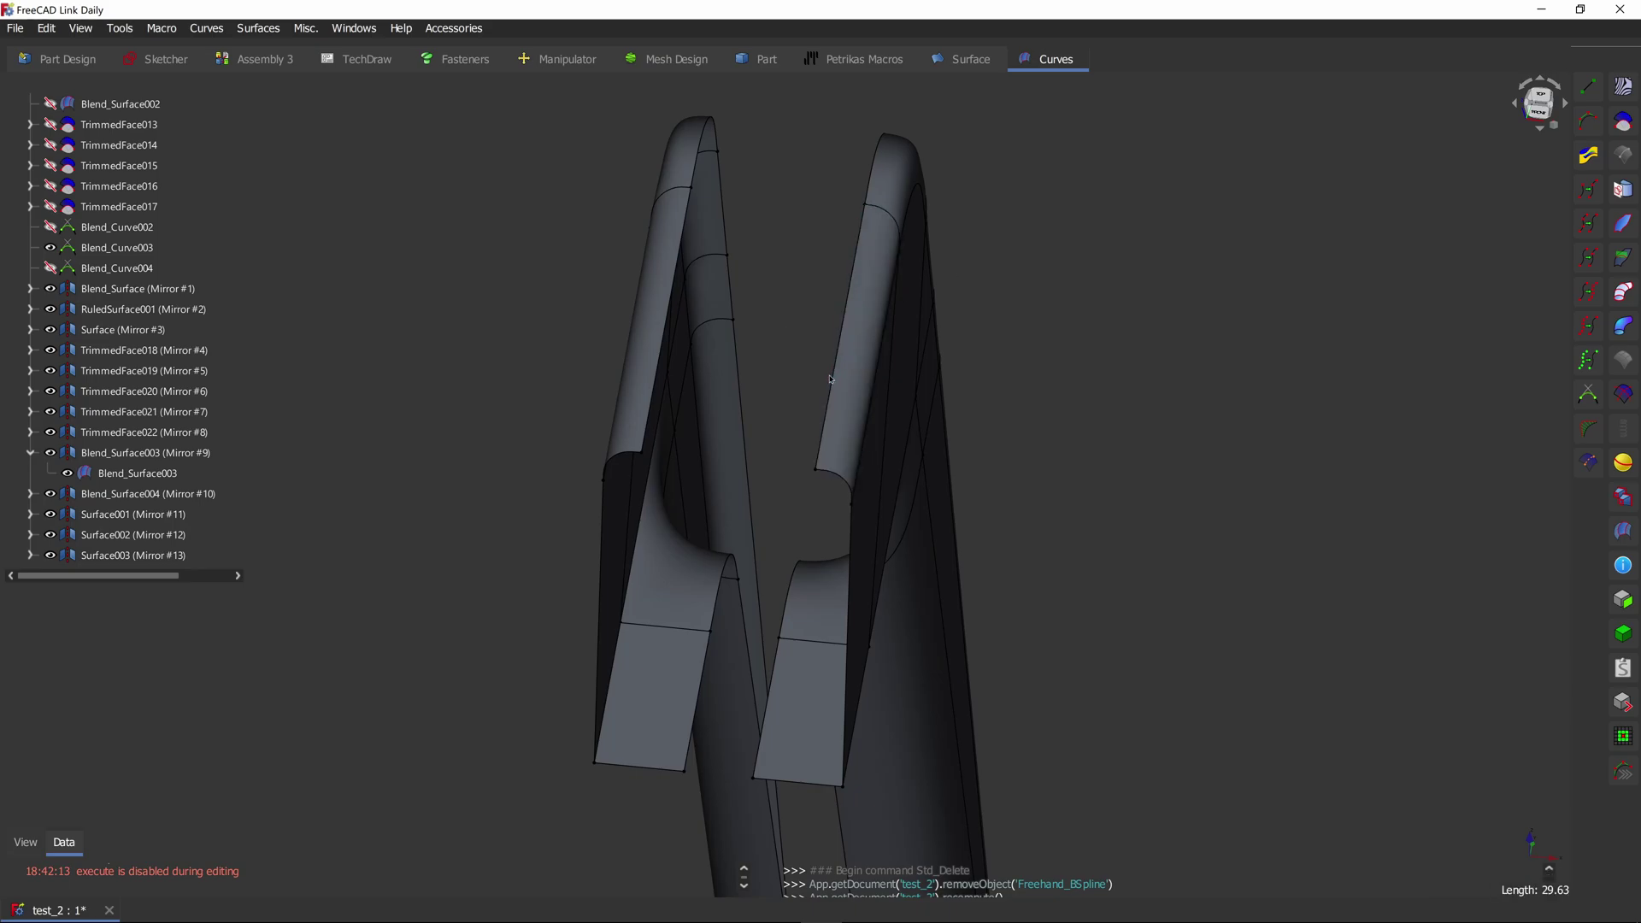
left_click(834, 379)
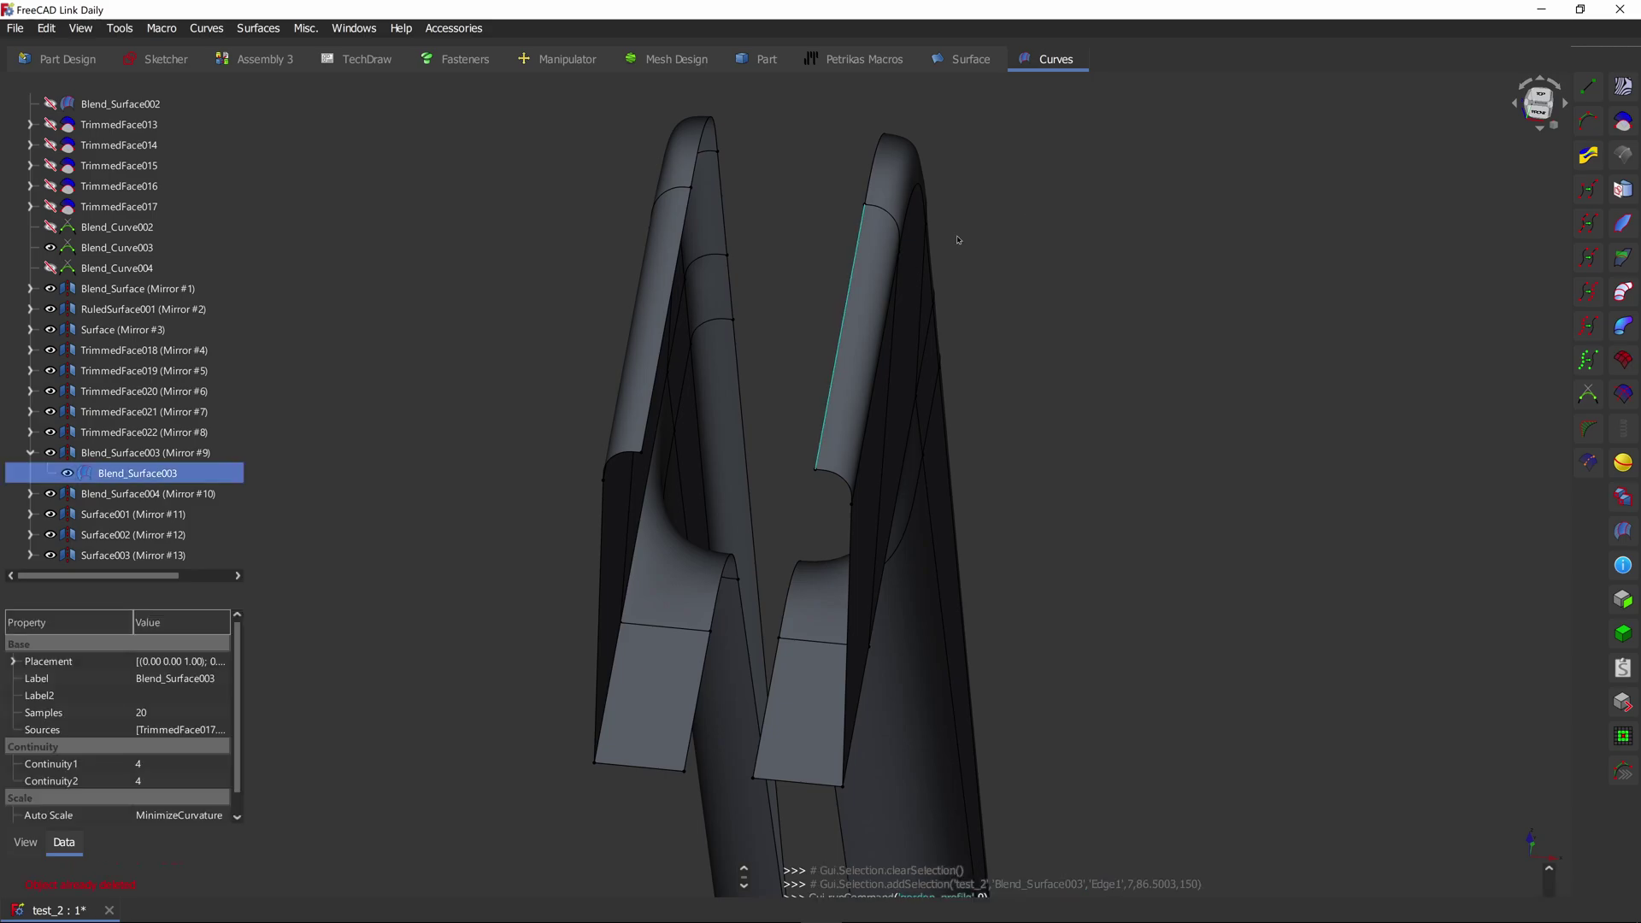
scroll(726, 342, "up", 7)
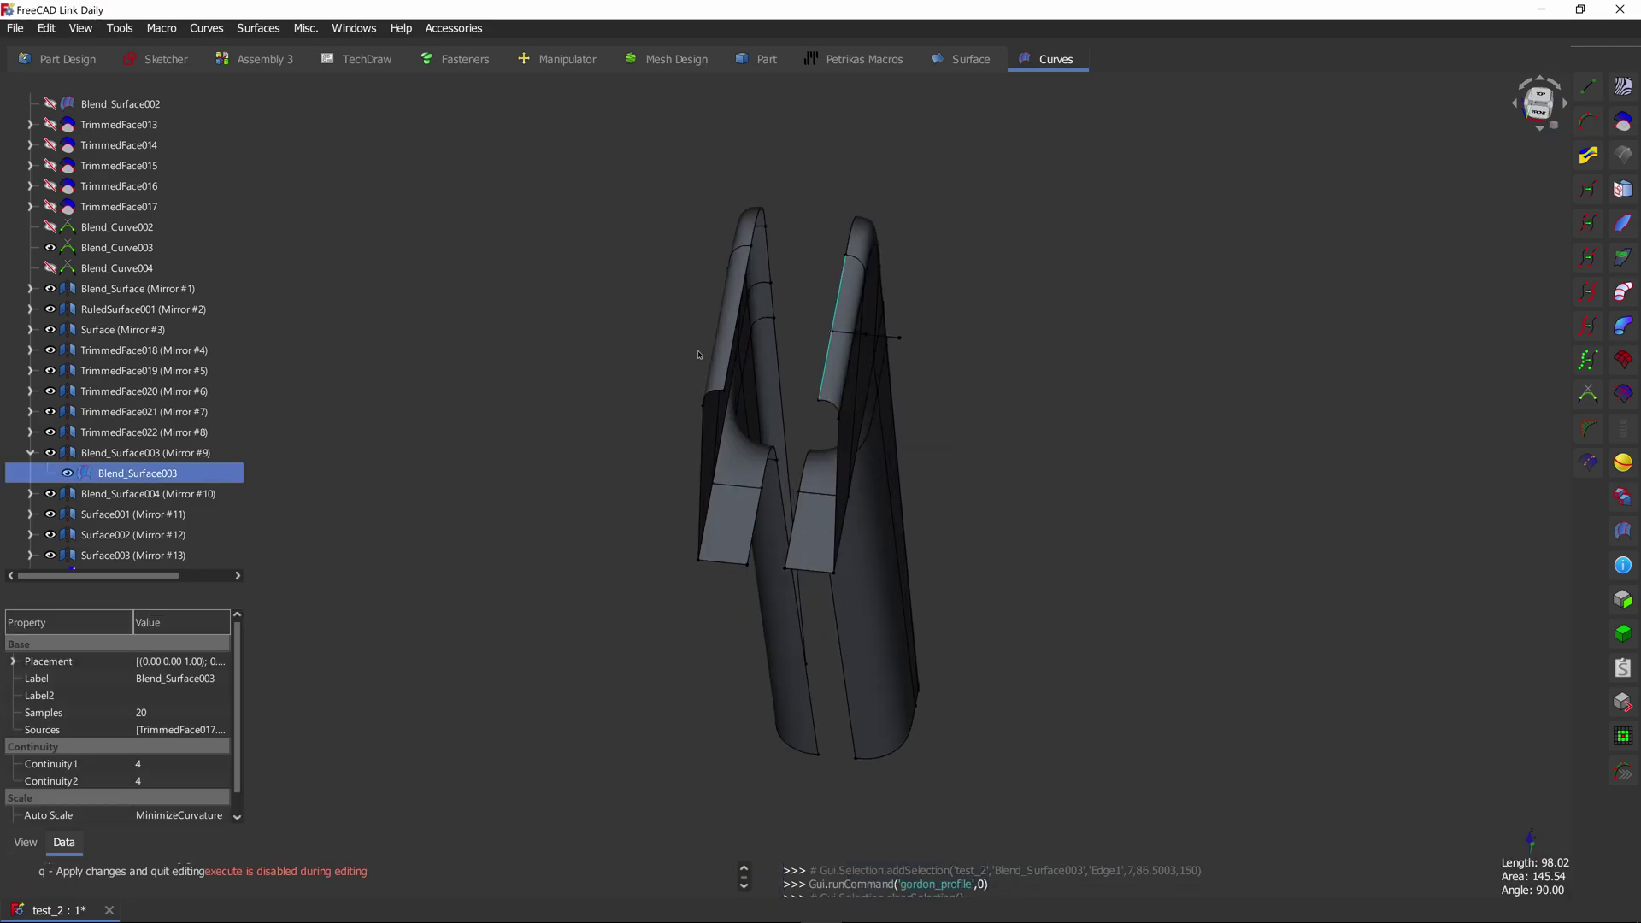
middle_click_drag(1123, 266, 979, 303)
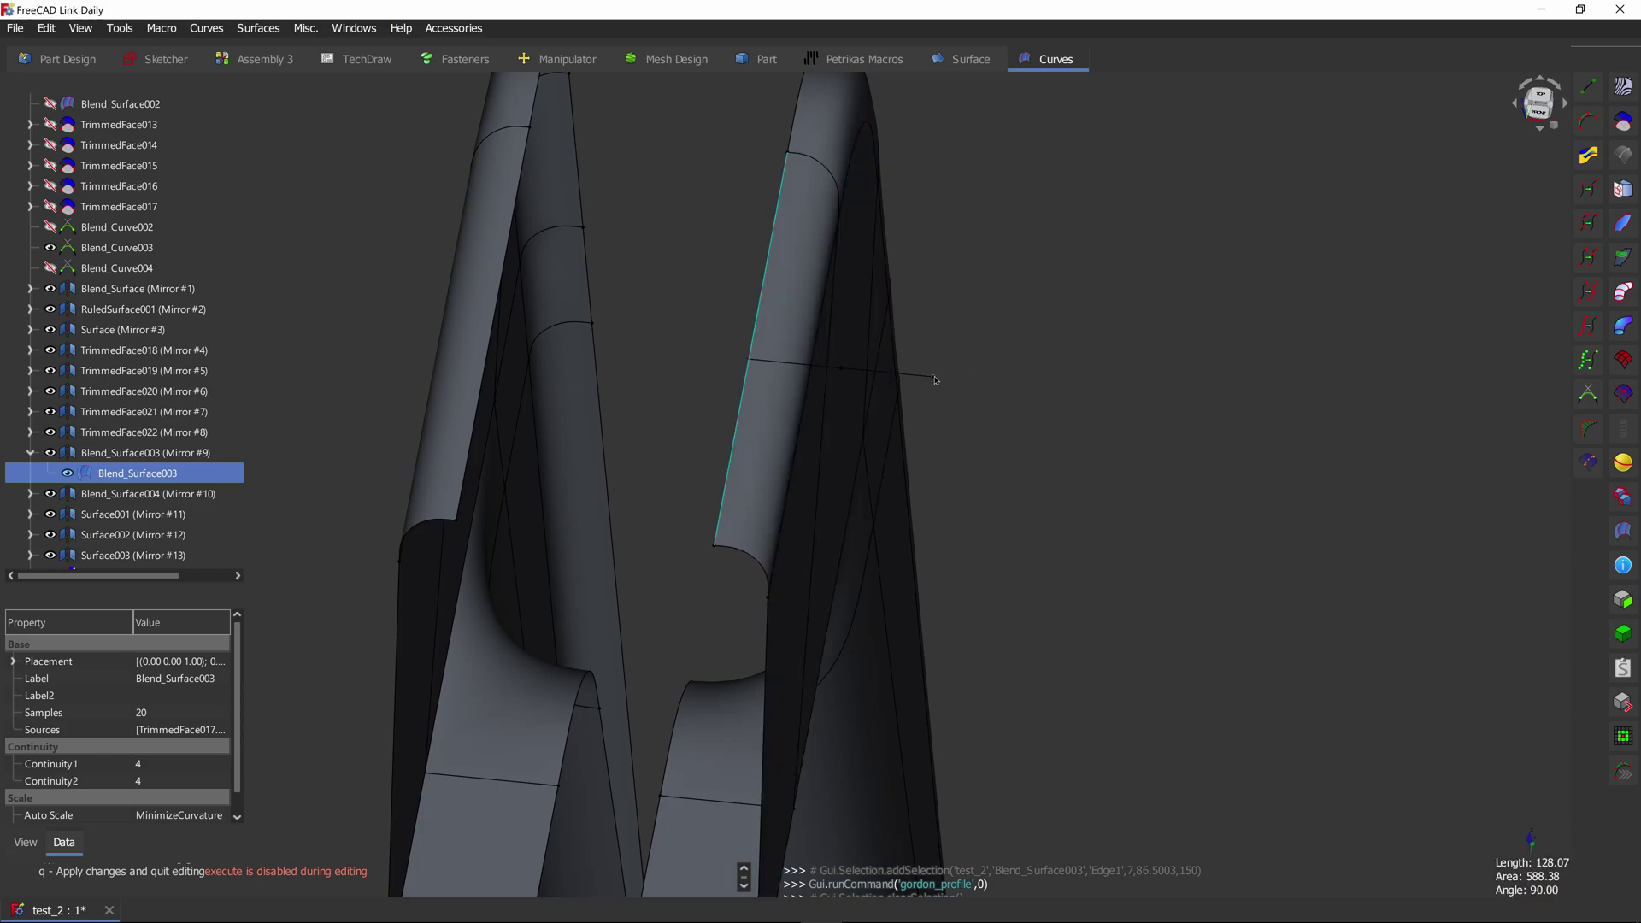
left_click_drag(935, 381, 971, 333)
left_click_drag(924, 397, 982, 389)
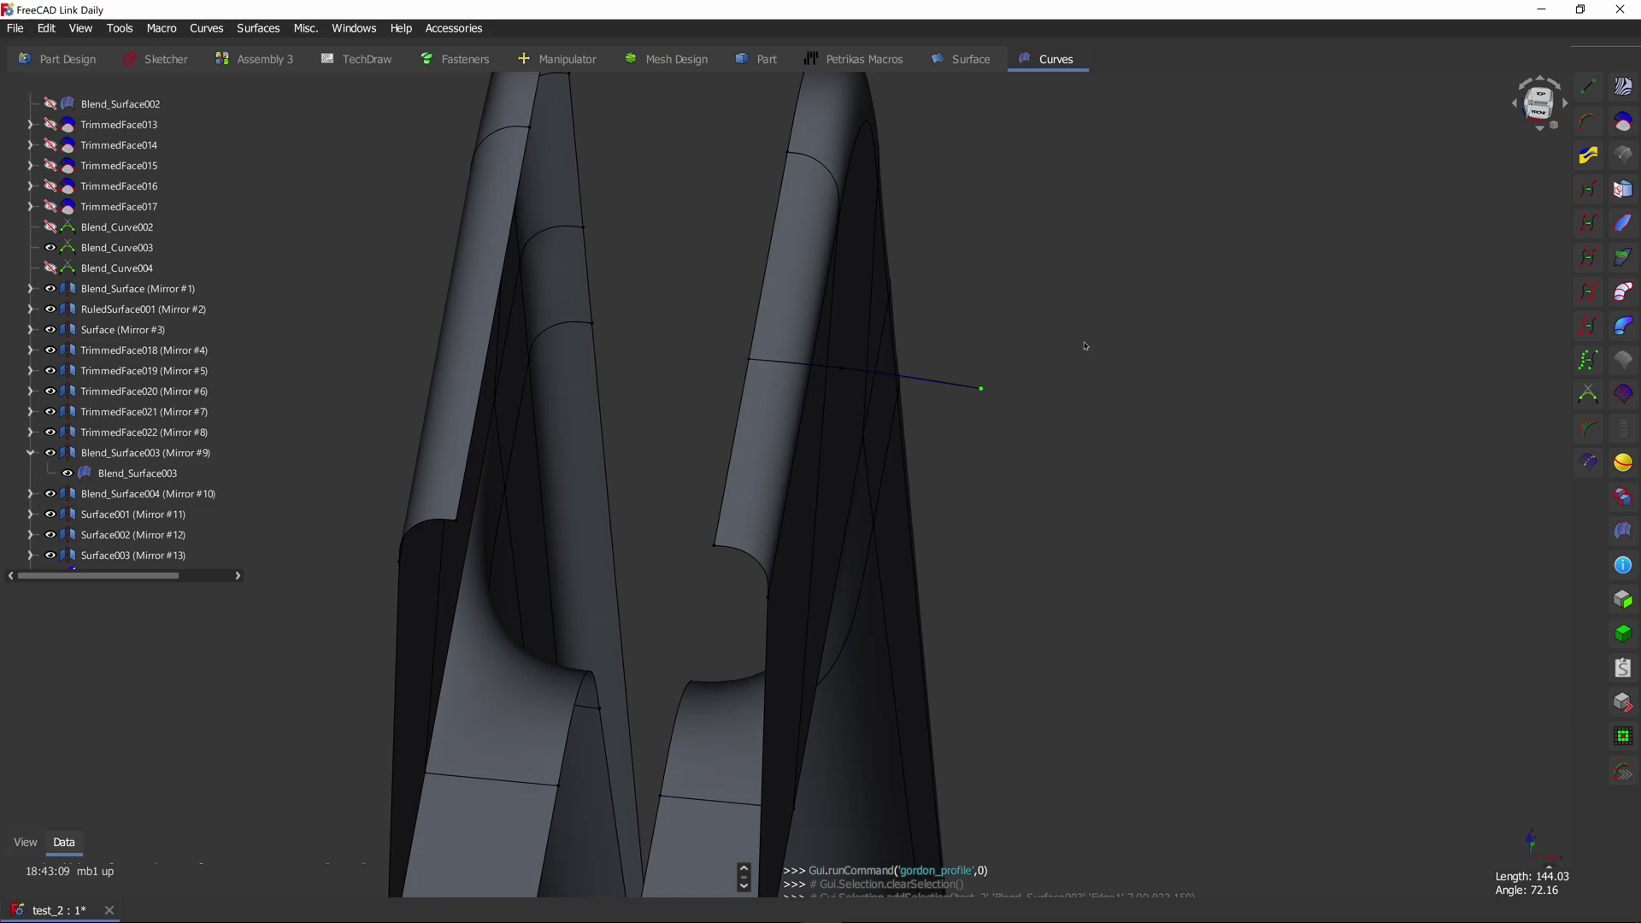
key("ctrl+z")
scroll(910, 341, "down", 3)
mouse_move(1017, 368)
middle_mouse_down()
mouse_move(1015, 418)
mouse_move(779, 486)
middle_mouse_up()
middle_click_drag(342, 69, 469, 161)
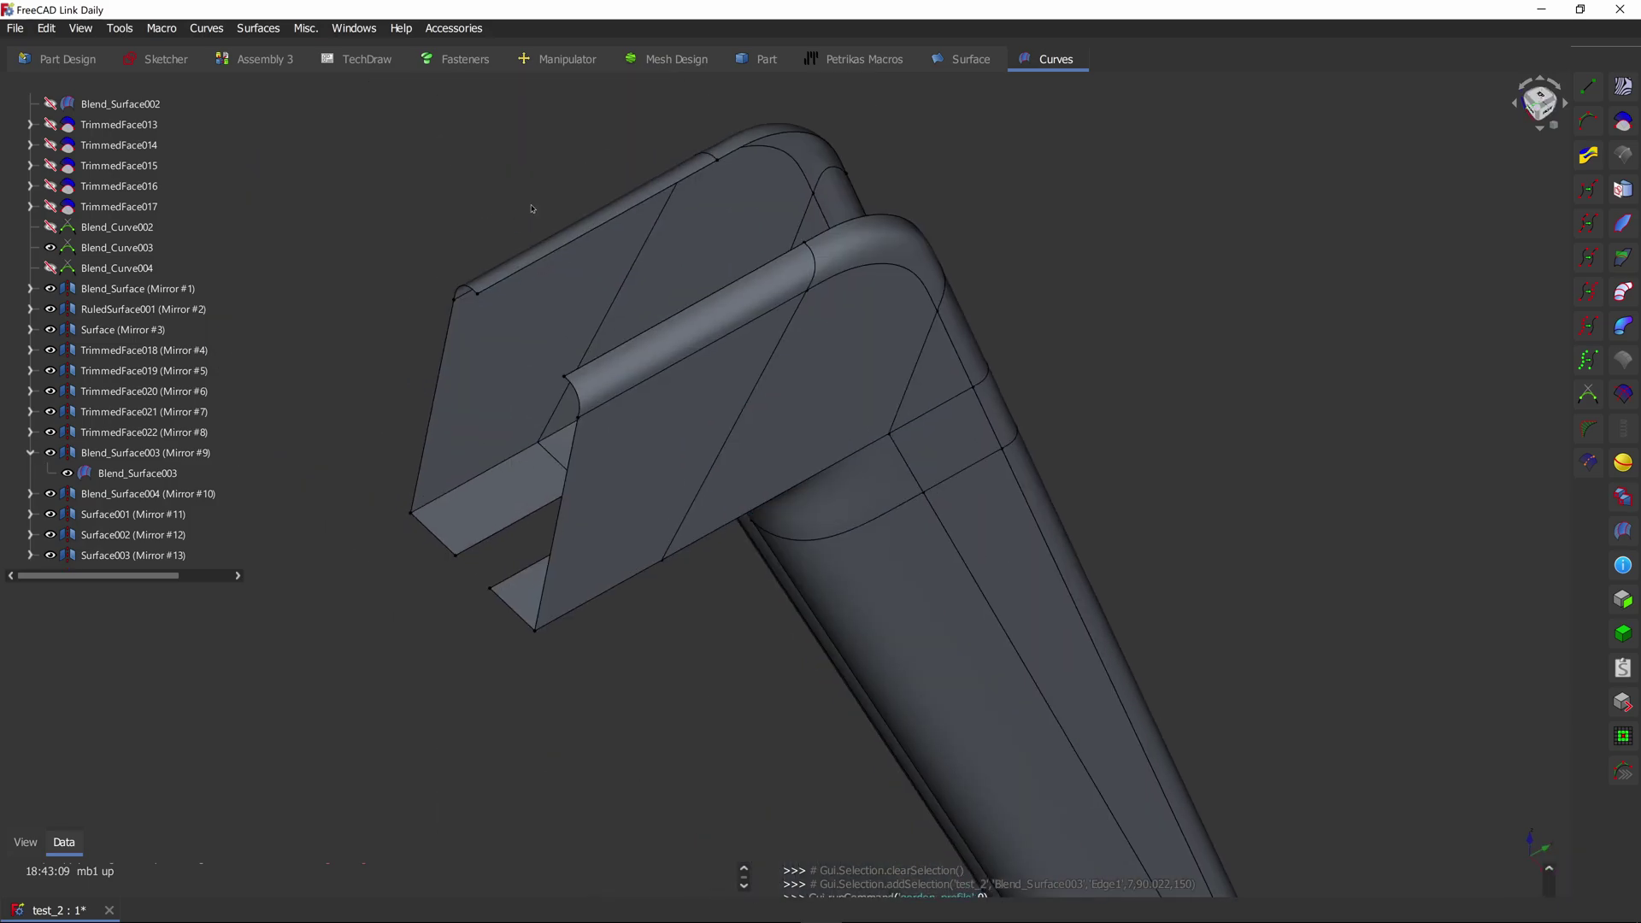
Step: Switch to the Part workbench and create a ruled surface between the upper head edge of Blend_Surface003 and its mirrored edge
middle_click_drag(531, 208, 642, 308)
left_click(877, 403)
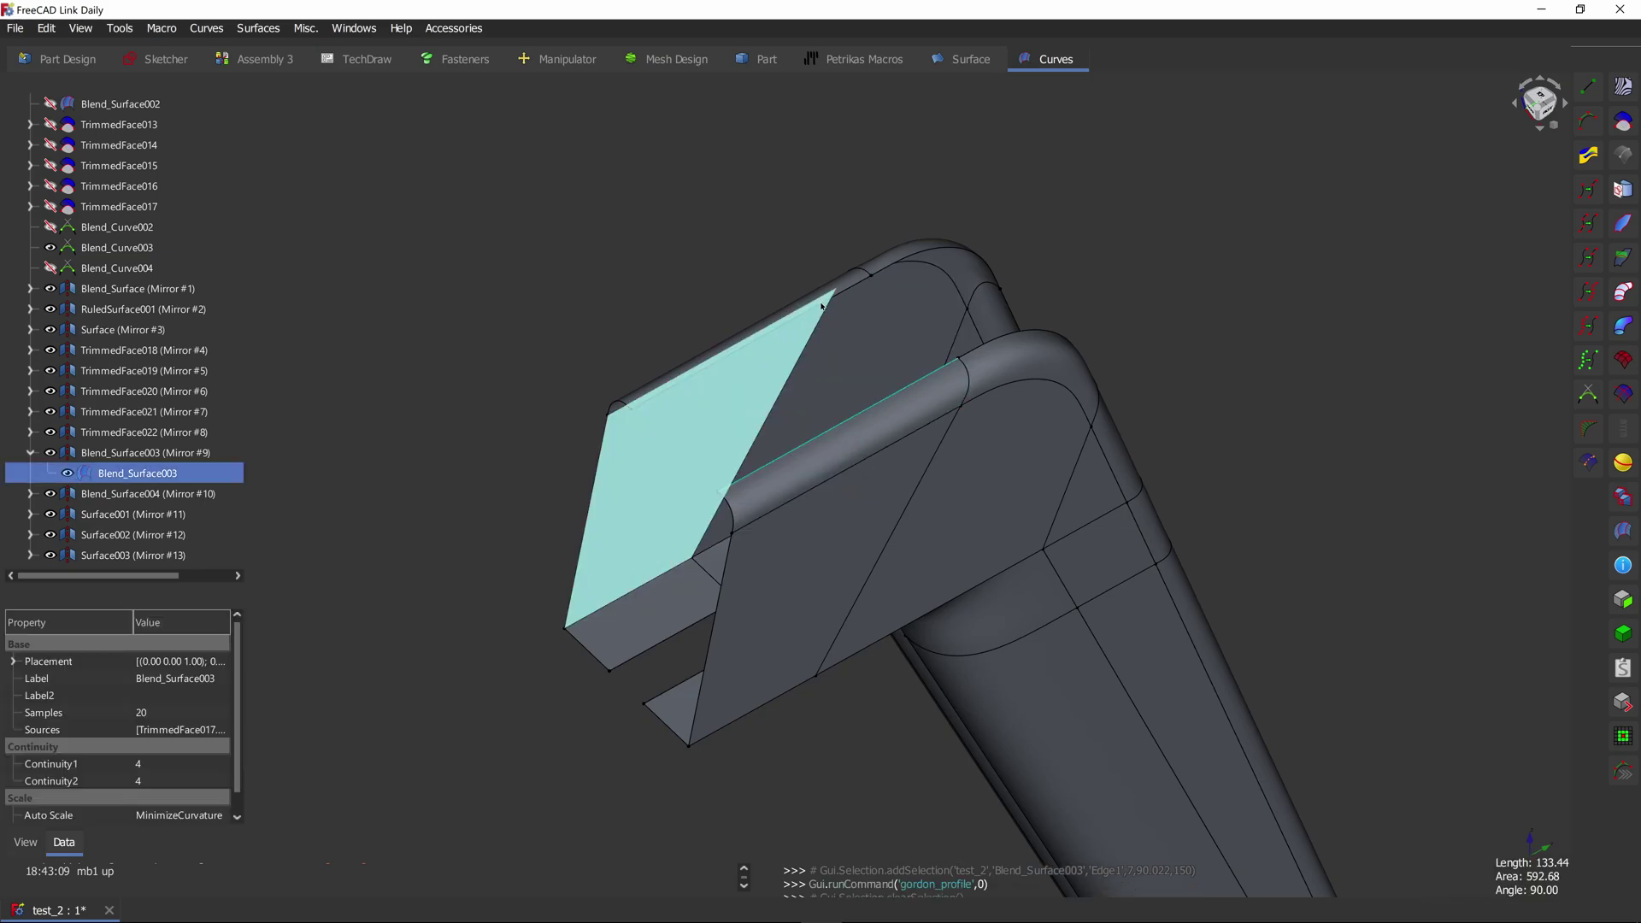
left_click(795, 318, "ctrl")
left_click(757, 59)
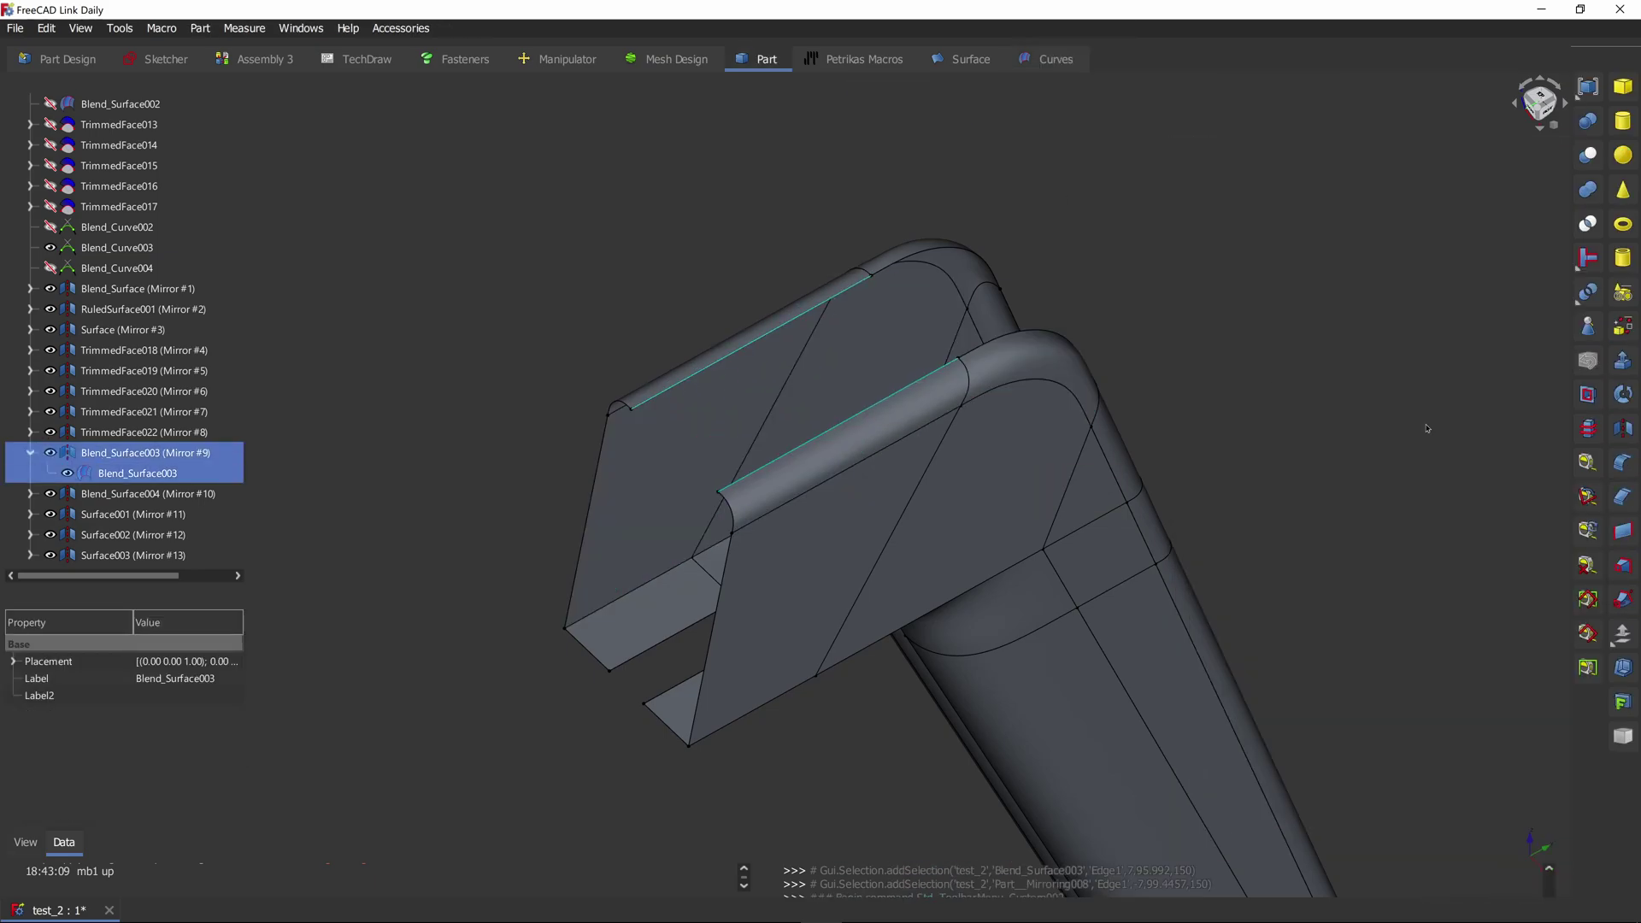
left_click(1623, 531)
Step: Create a ruled surface across the head's rounded outer bend, between the Surface003 edge and its mirrored edge
middle_click_drag(1071, 212, 791, 406)
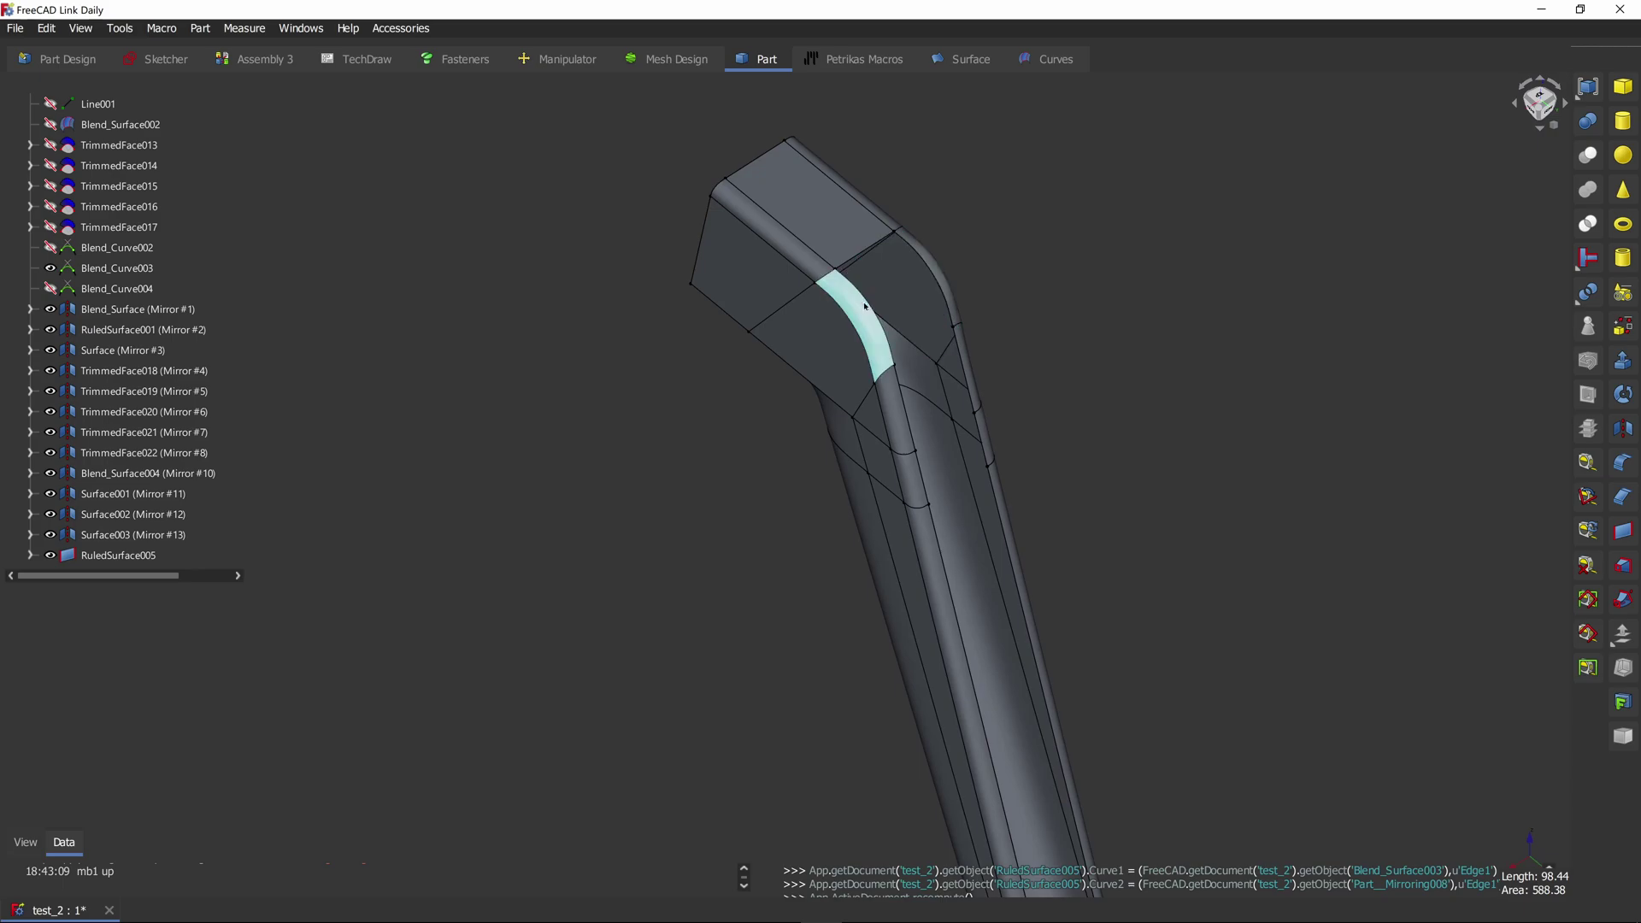
left_click(873, 311)
left_click(933, 276, "ctrl")
left_click(1622, 526)
Step: Create a ruled surface just below the outer bend, between the Blend_Surface004 edge and its mirrored edge
scroll(1001, 401, "up", 3)
left_click(821, 413)
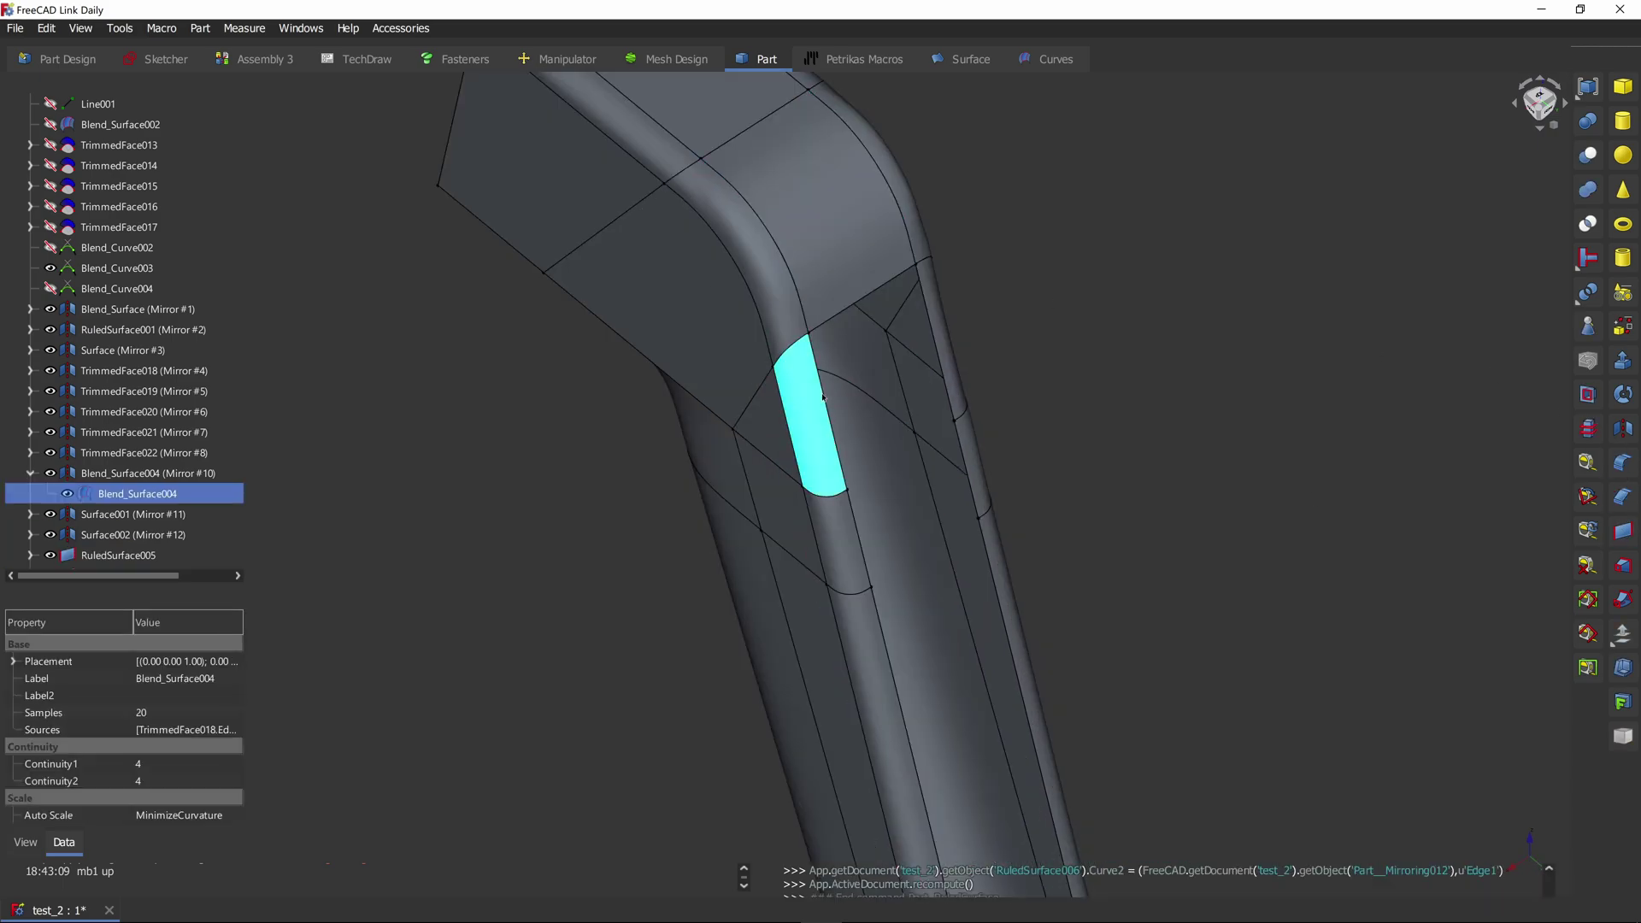
left_click(827, 412)
left_click(935, 342, "ctrl")
left_click(1622, 523)
Step: Close the rest of the handle's outer side with ruled surfaces between the Surface001 edges and the Surface002 edges and their mirrors
left_click(860, 540)
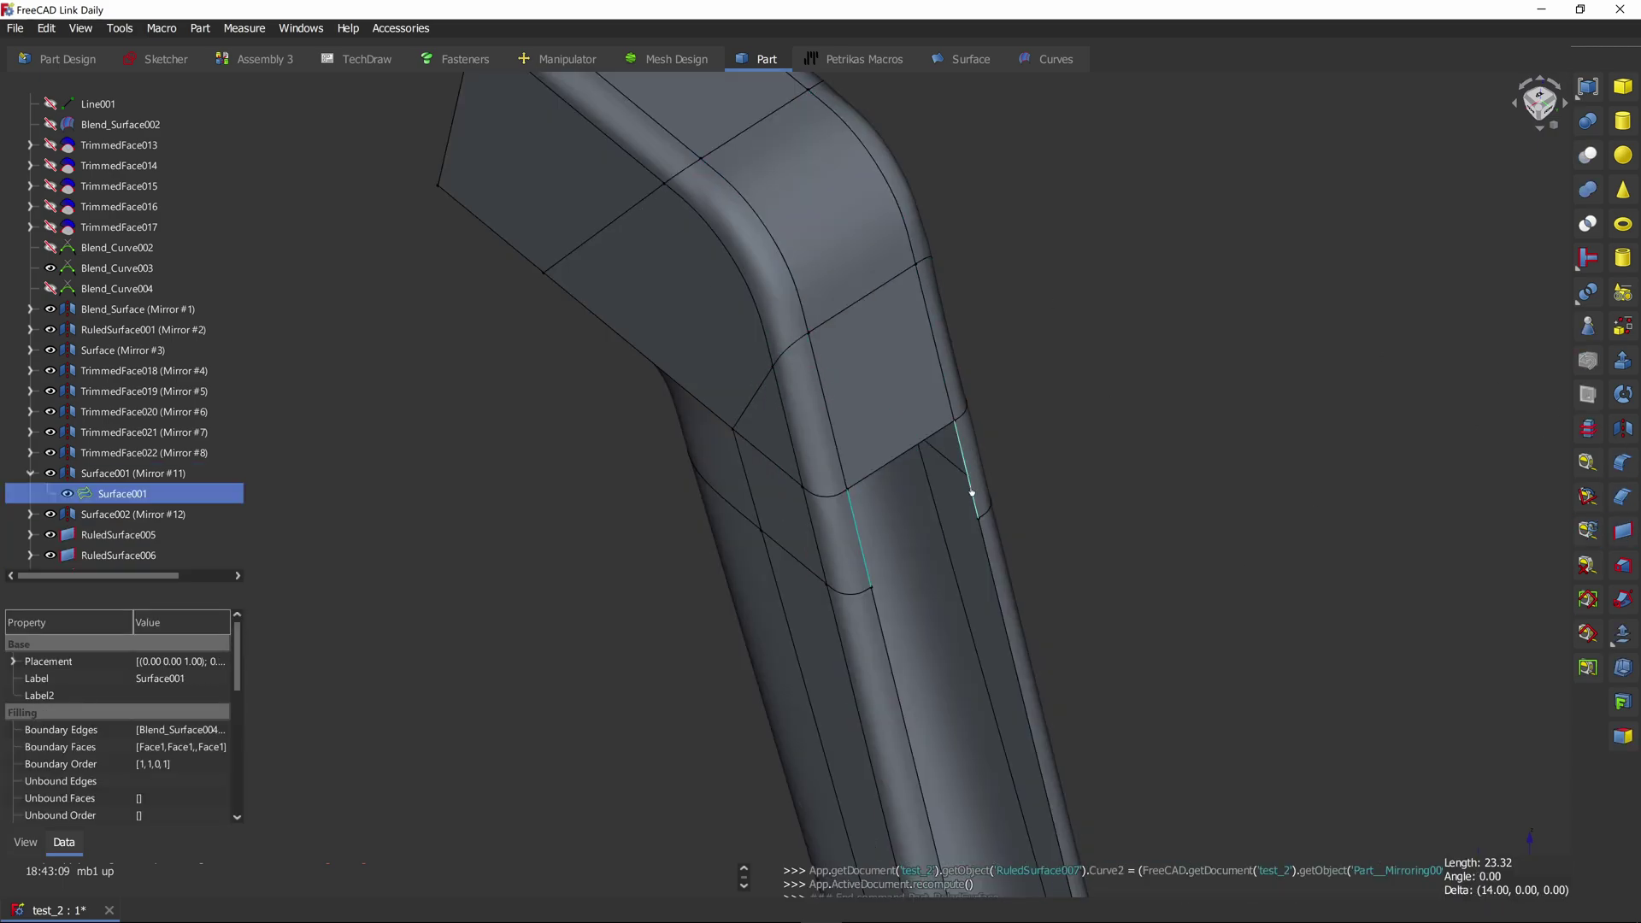
left_click(971, 490, "ctrl")
left_click(1623, 528)
left_click(883, 637)
left_click(1002, 607, "ctrl")
left_click(1622, 530)
Step: Create a ruled surface along the handle's inner side, between the Blend_Surface edge and its mirrored edge
scroll(949, 504, "down", 4)
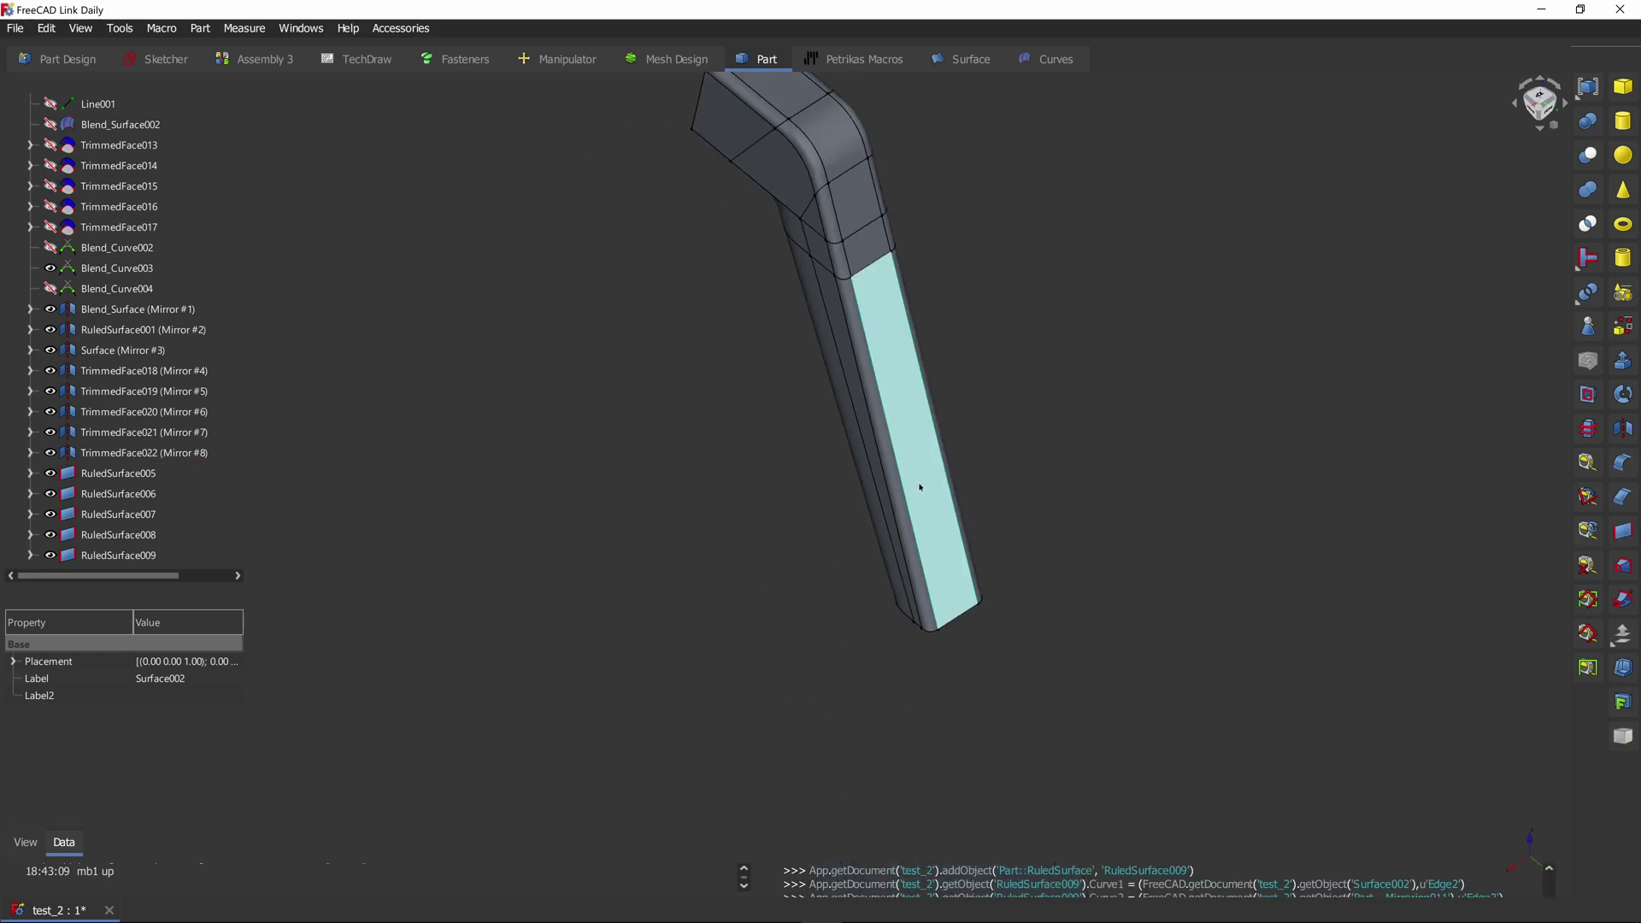
middle_click_drag(920, 487, 820, 581)
scroll(998, 512, "up", 4)
left_click(775, 600)
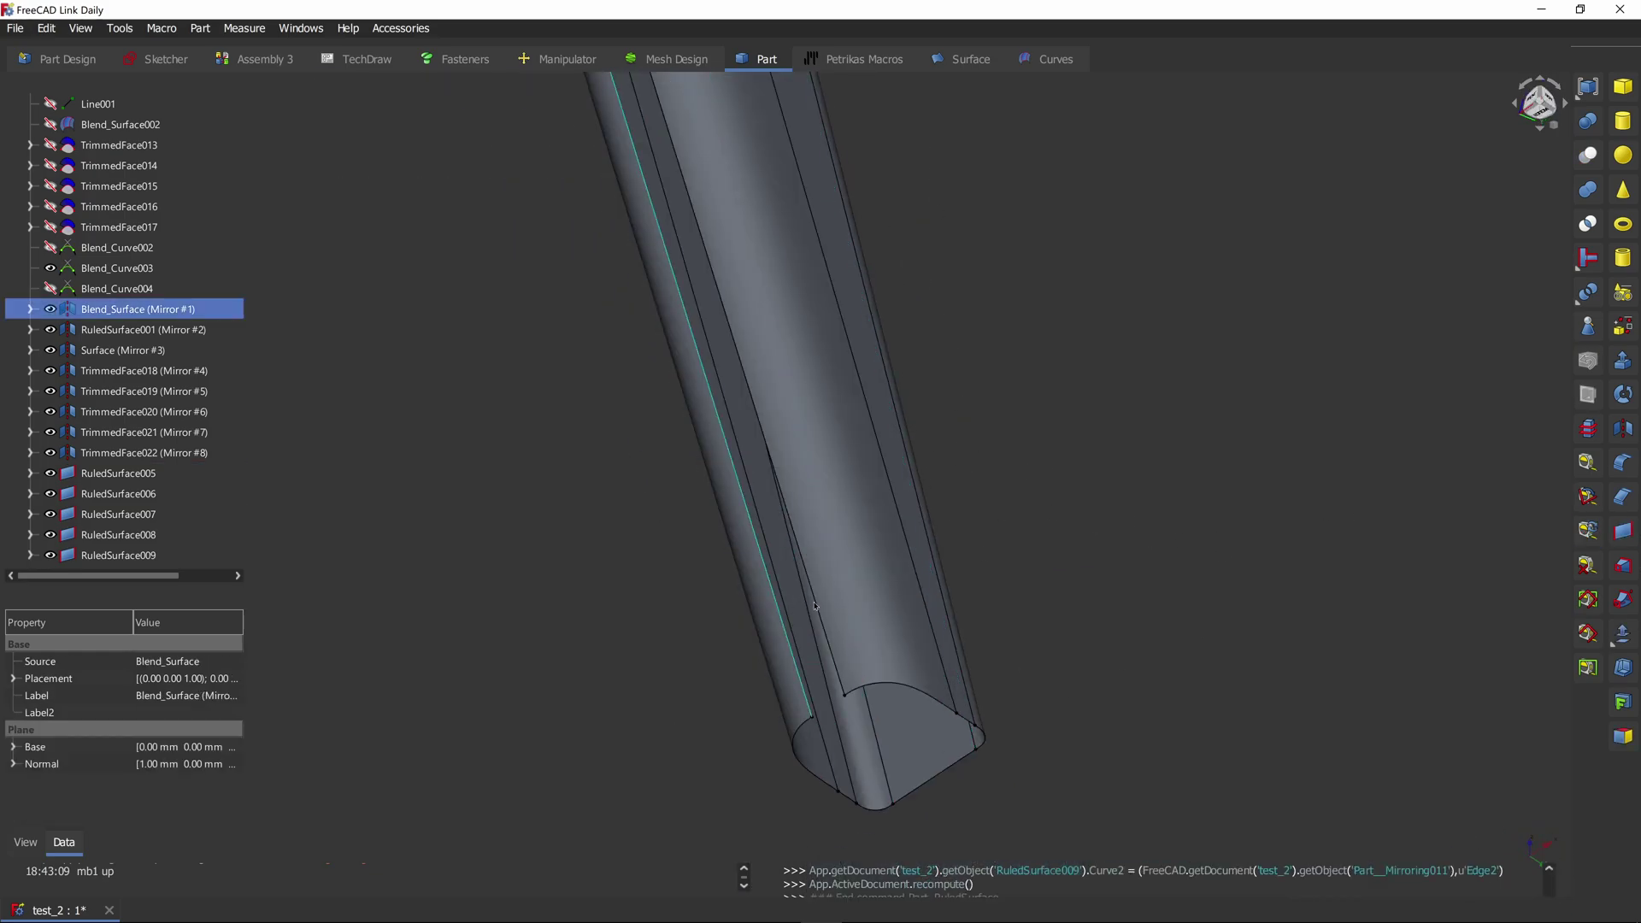
left_click(812, 592, "ctrl")
left_click(1622, 530)
Step: Create a ruled surface across the inner bend, between the Surface edge and its mirrored edge
scroll(1051, 564, "down", 5)
scroll(873, 306, "up", 3)
left_click(863, 325)
left_click(838, 331, "ctrl")
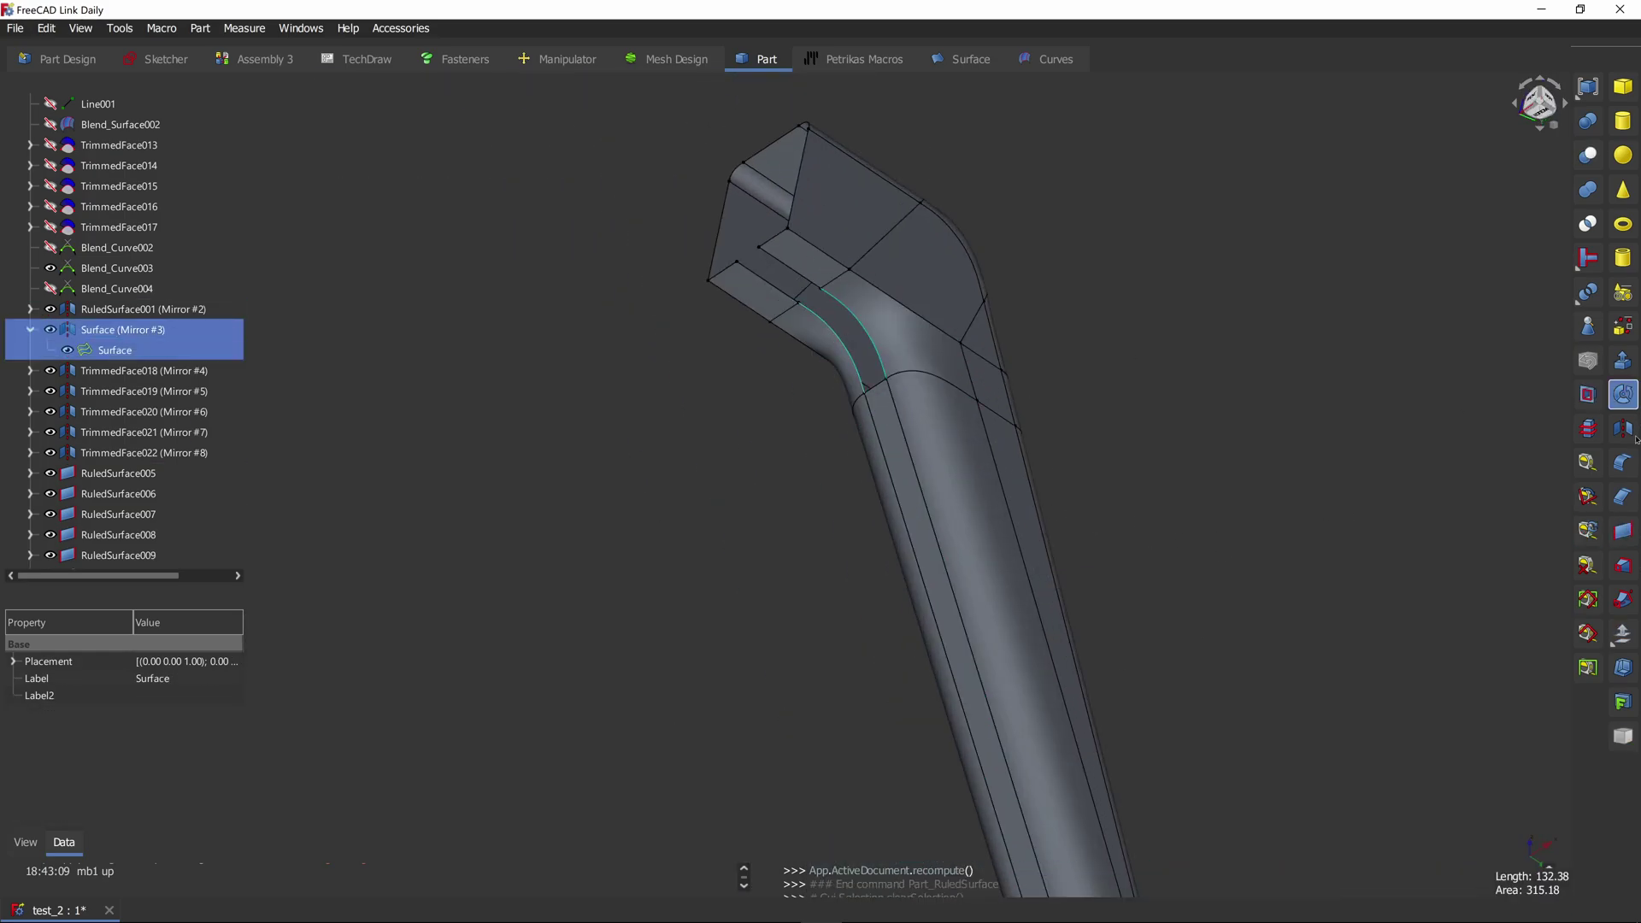
left_click(1622, 530)
Step: Create a ruled surface on the head's underside, between the RuledSurface001 edge and its mirrored edge
left_click(769, 282)
left_click(783, 266, "ctrl")
left_click(1623, 530)
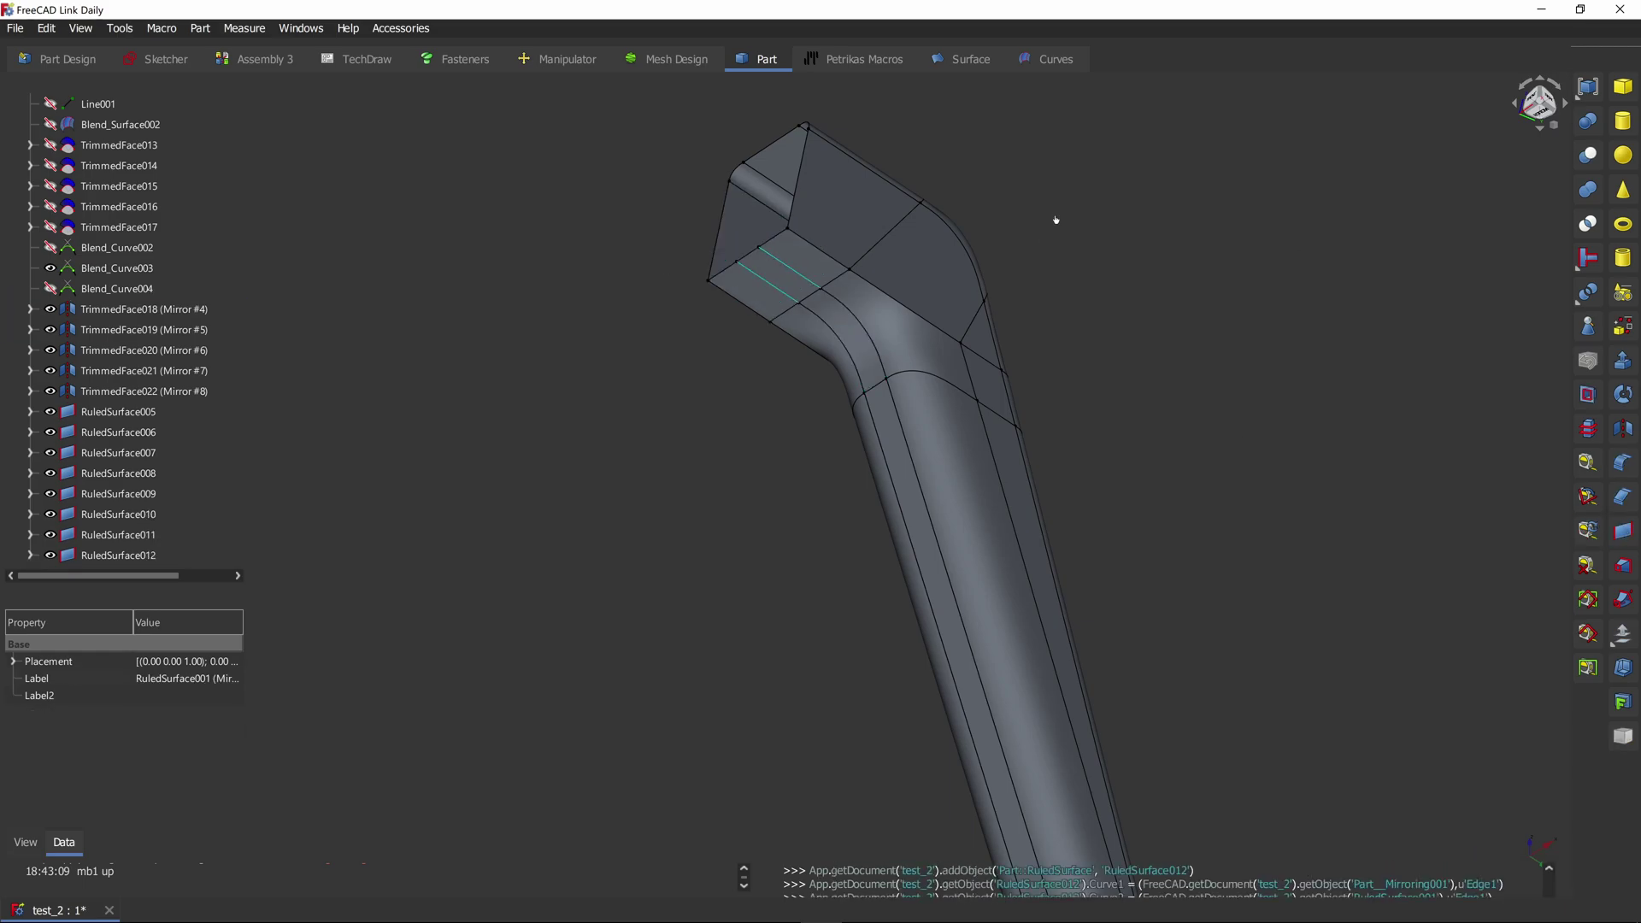
left_click(1054, 220)
mouse_move(1048, 211)
middle_mouse_down()
mouse_move(1050, 359)
mouse_move(1077, 157)
mouse_move(963, 267)
mouse_move(1067, 230)
middle_mouse_up()
scroll(1050, 358, "down", 2)
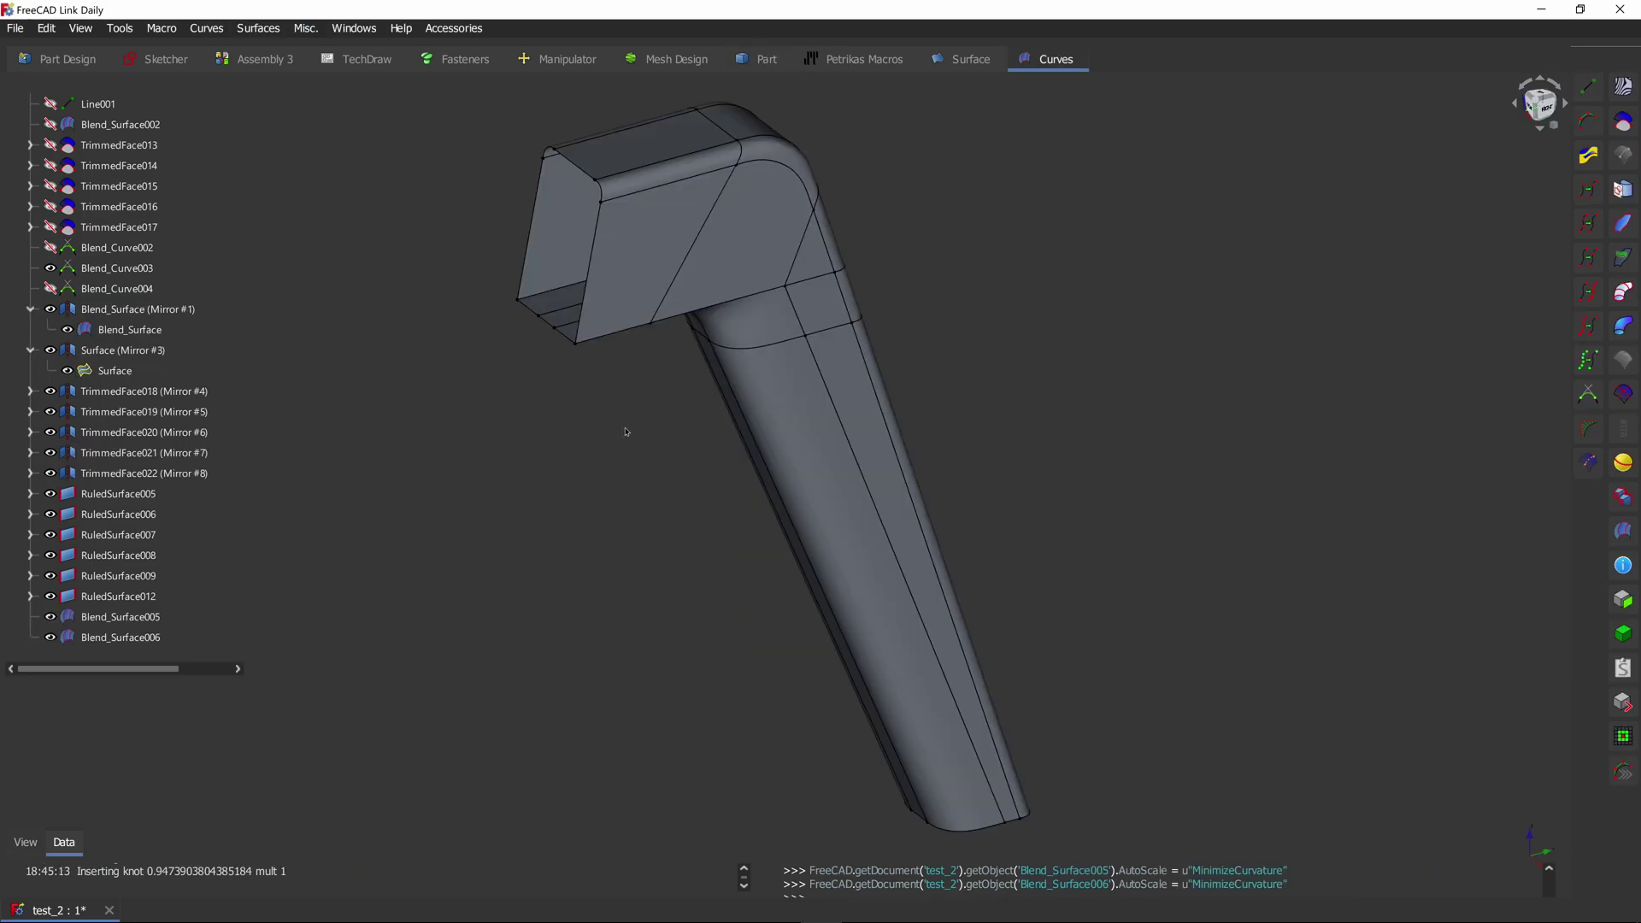
Step: Switch to the Surface workbench and cap the head's open end with a Filling surface bounded by its surrounding edges
middle_click_drag(627, 431, 1053, 820)
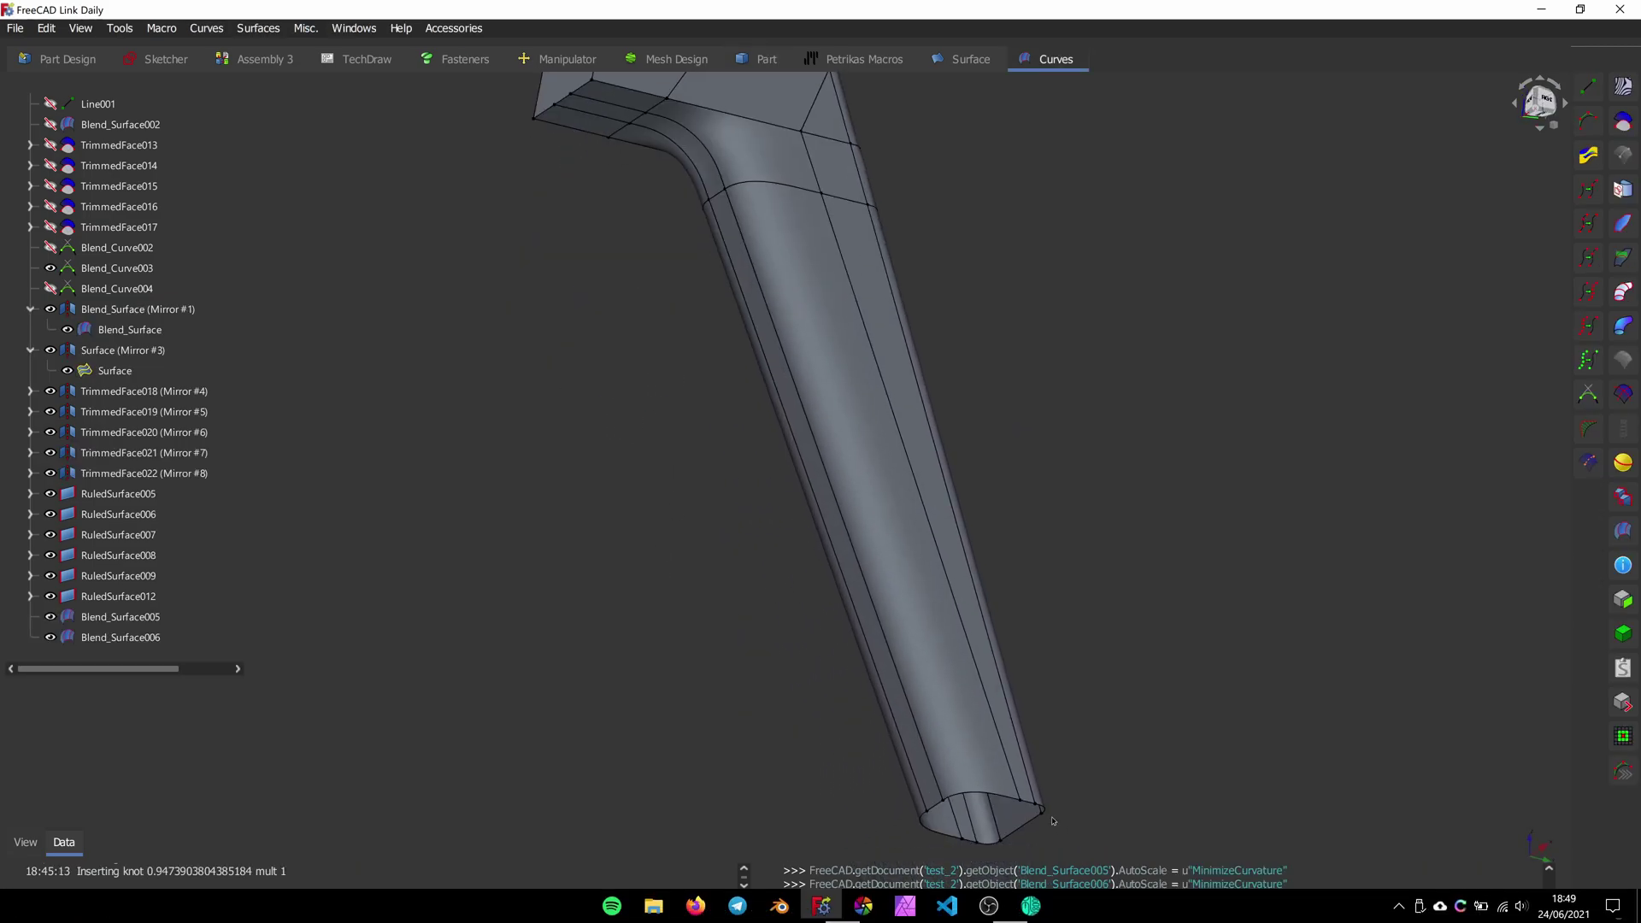
scroll(667, 266, "up", 5)
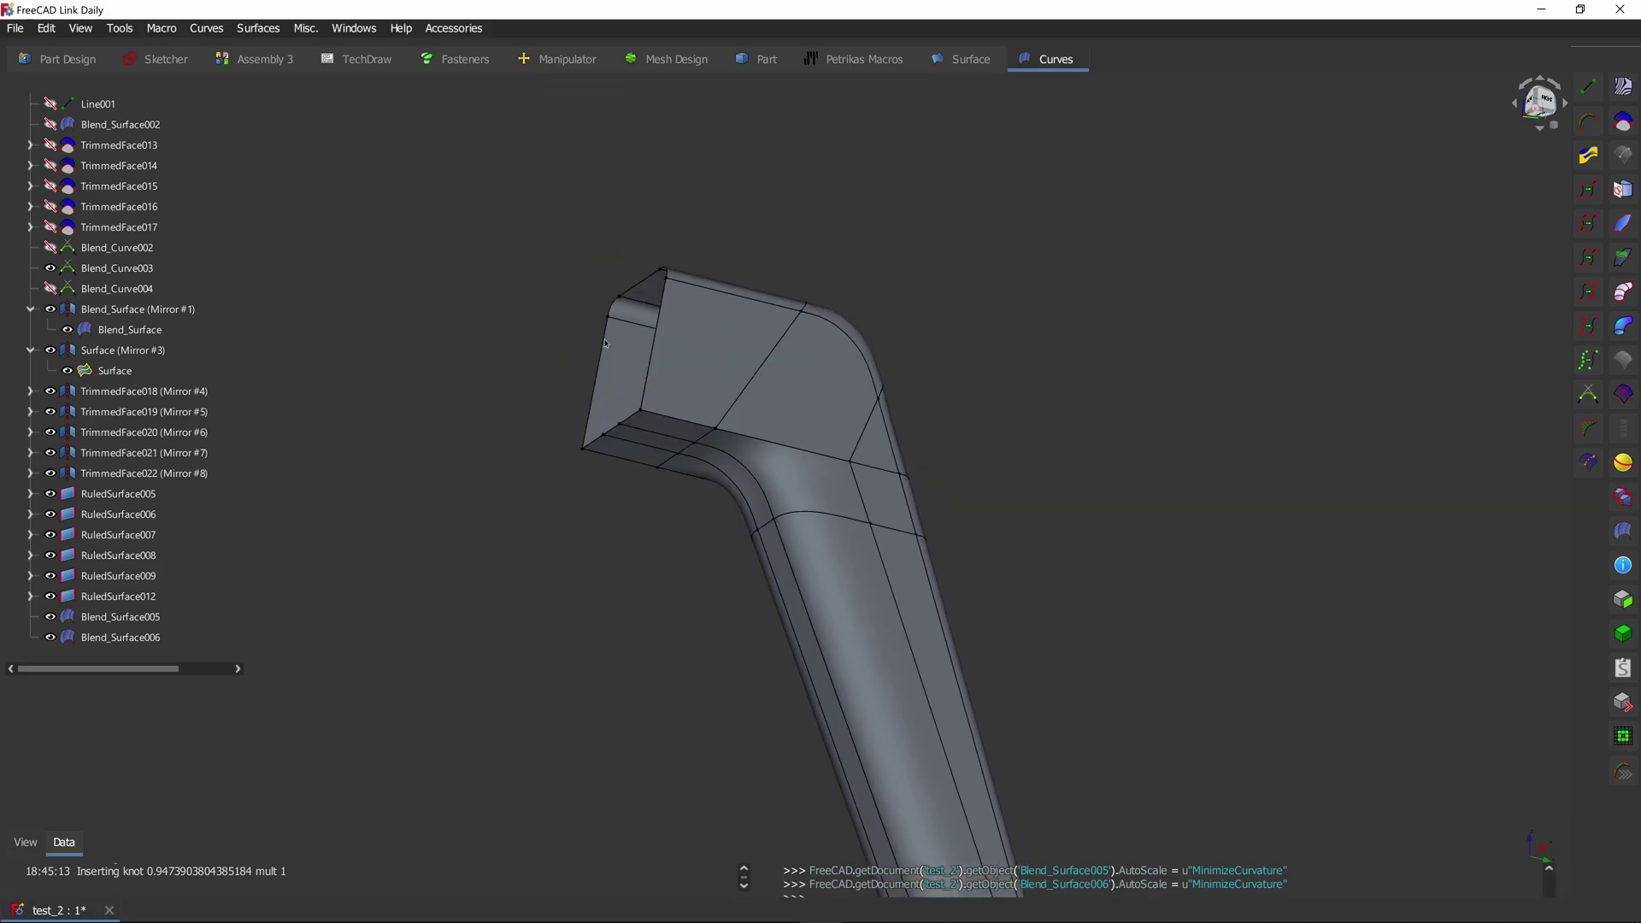
left_click(964, 59)
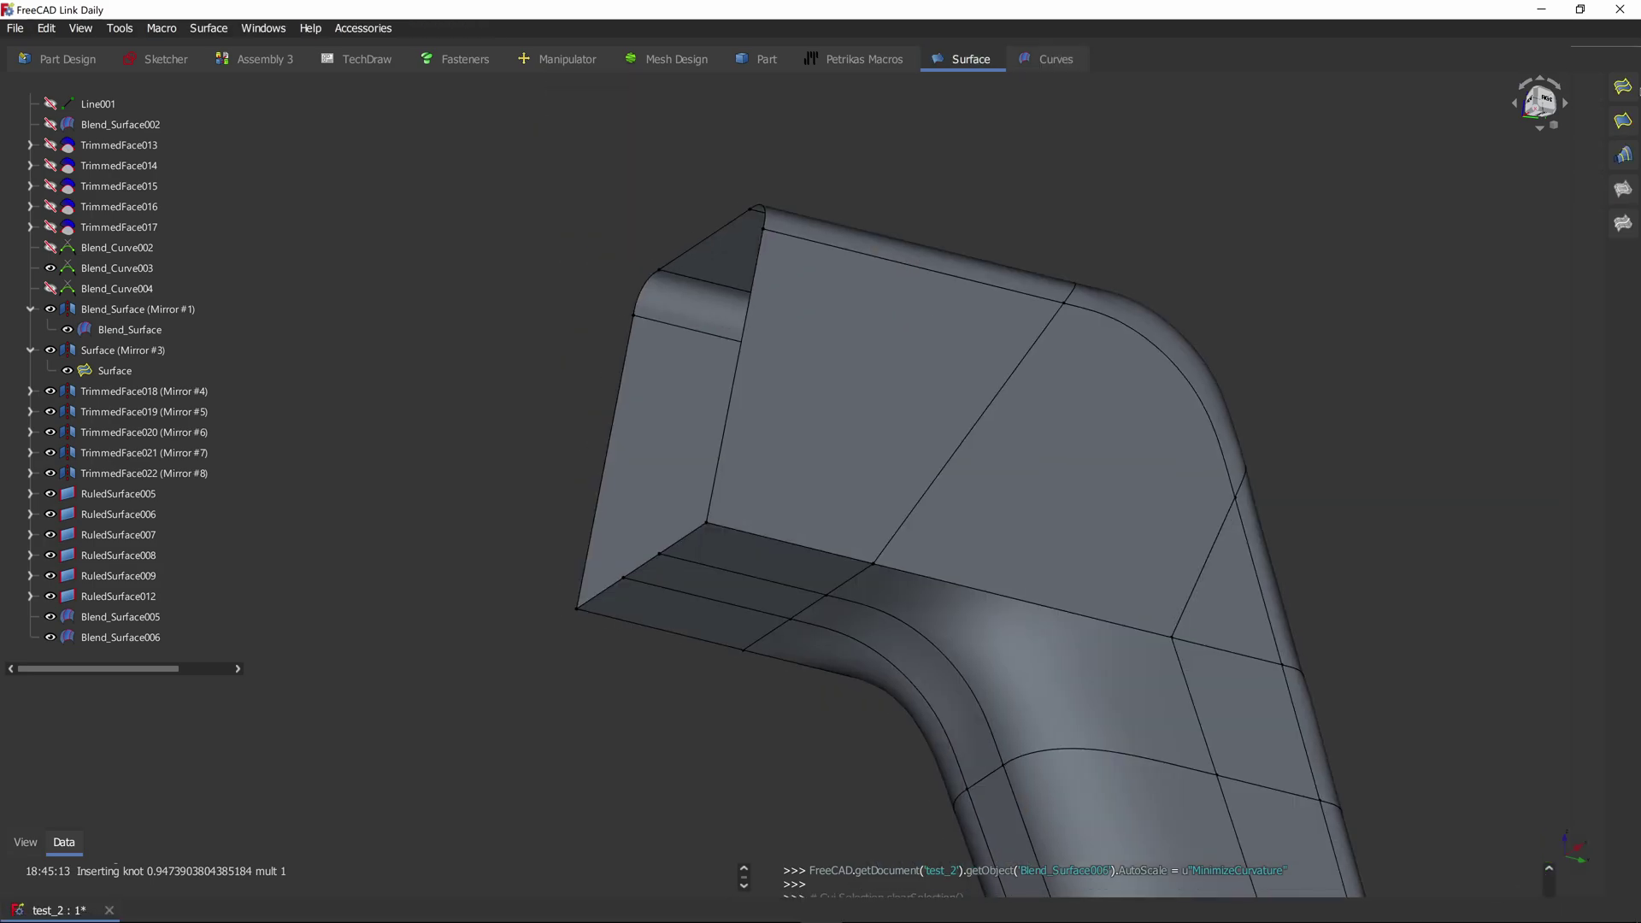
left_click(1625, 89)
left_click(756, 211)
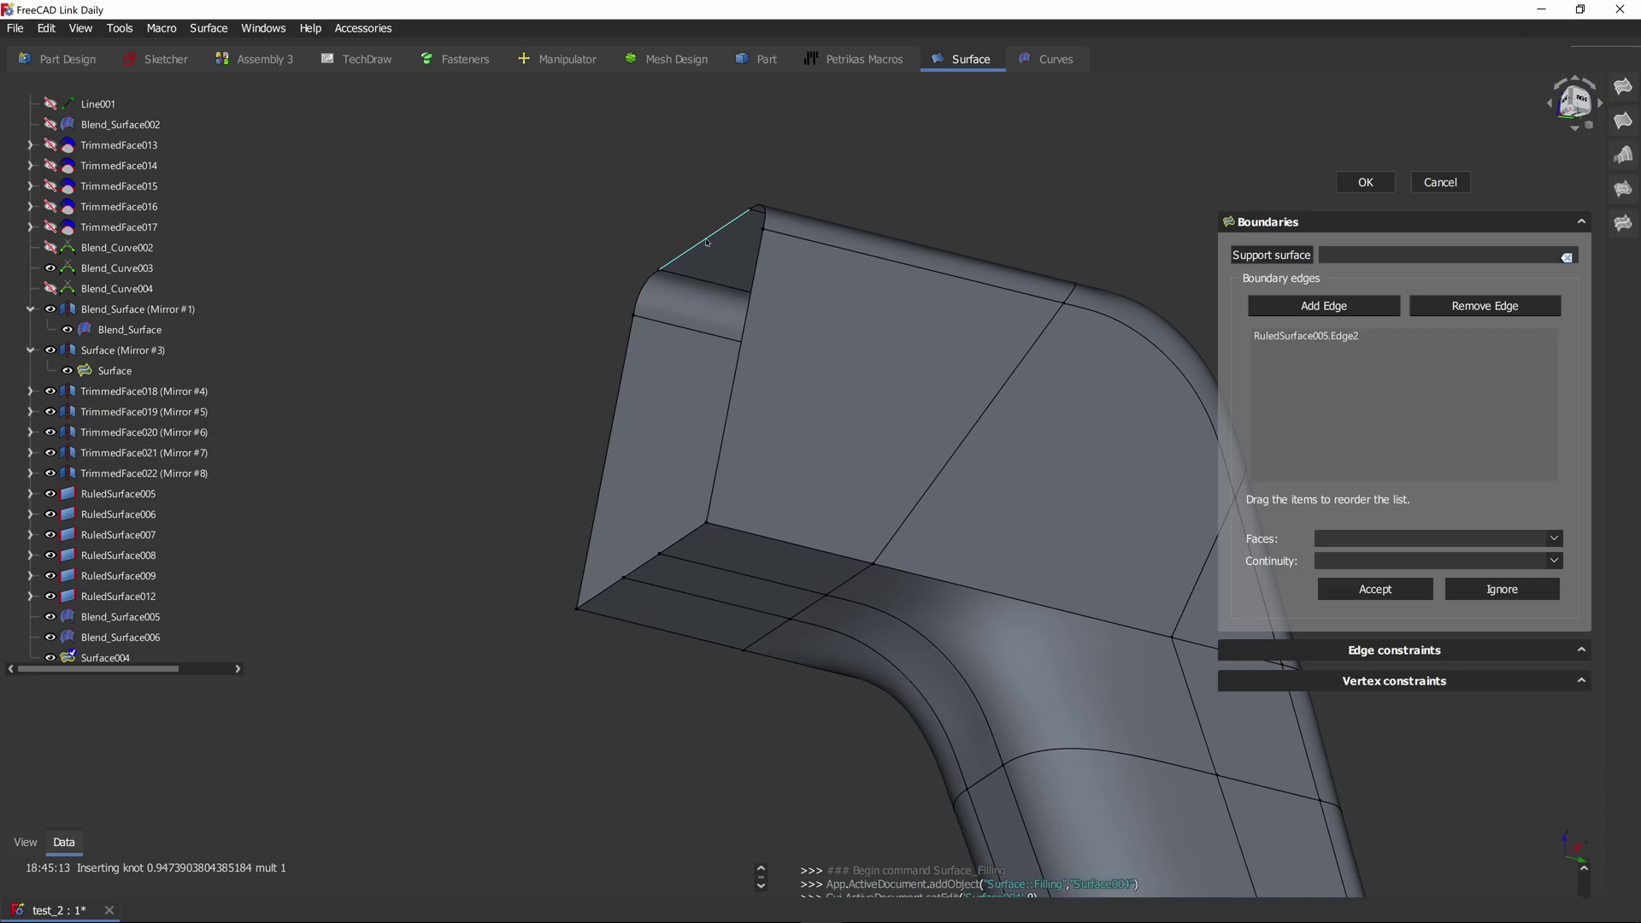
left_click(766, 215)
left_click(733, 386)
left_click(685, 536)
left_click(635, 570)
left_click(600, 593)
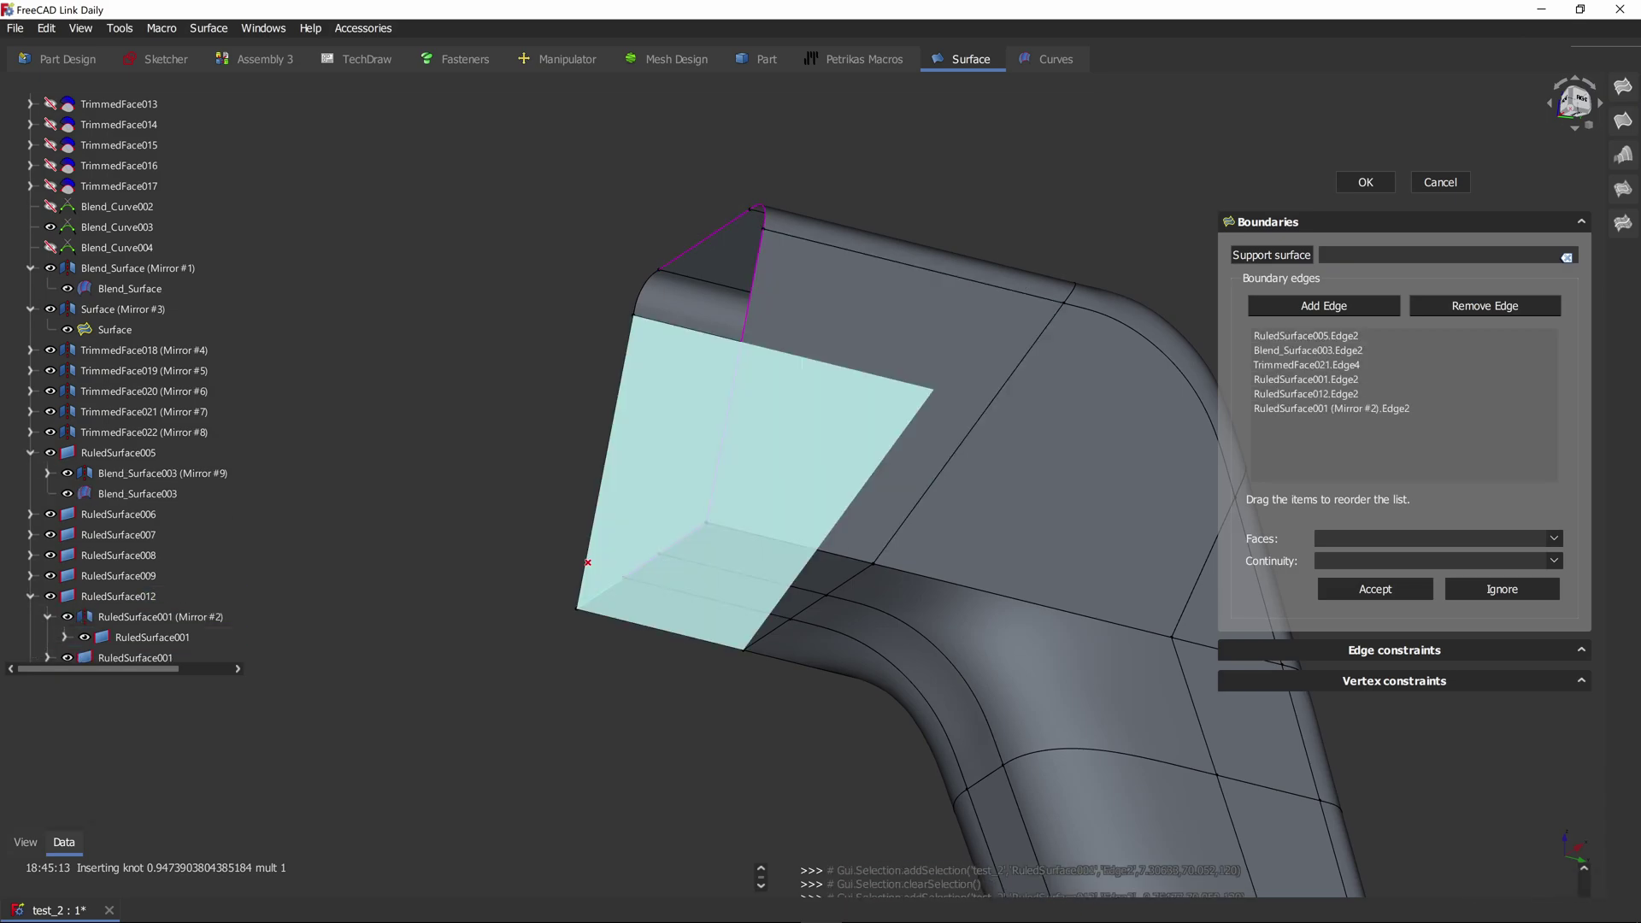
left_click(592, 537)
left_click(642, 292)
scroll(646, 293, "down", 4)
middle_click_drag(1077, 649, 927, 154)
left_click(1366, 182)
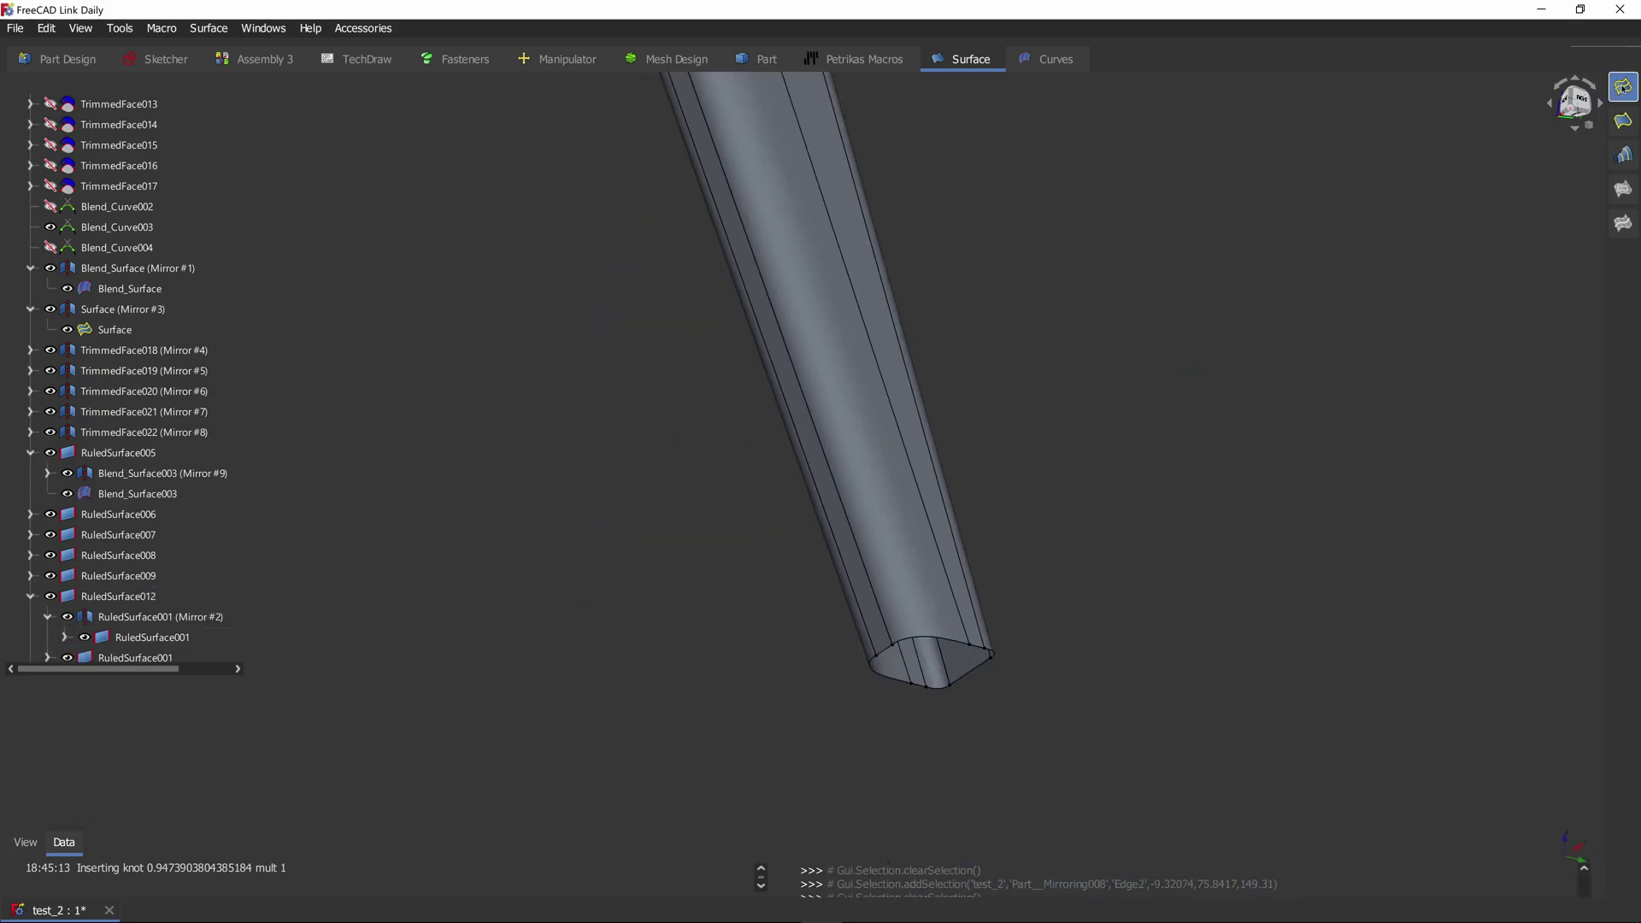
Step: Cap the handle's open lower end with a Filling surface bounded by the edges around the opening
left_click(1623, 88)
scroll(945, 648, "up", 3)
left_click(945, 633)
left_click(1003, 644)
left_click(1028, 654)
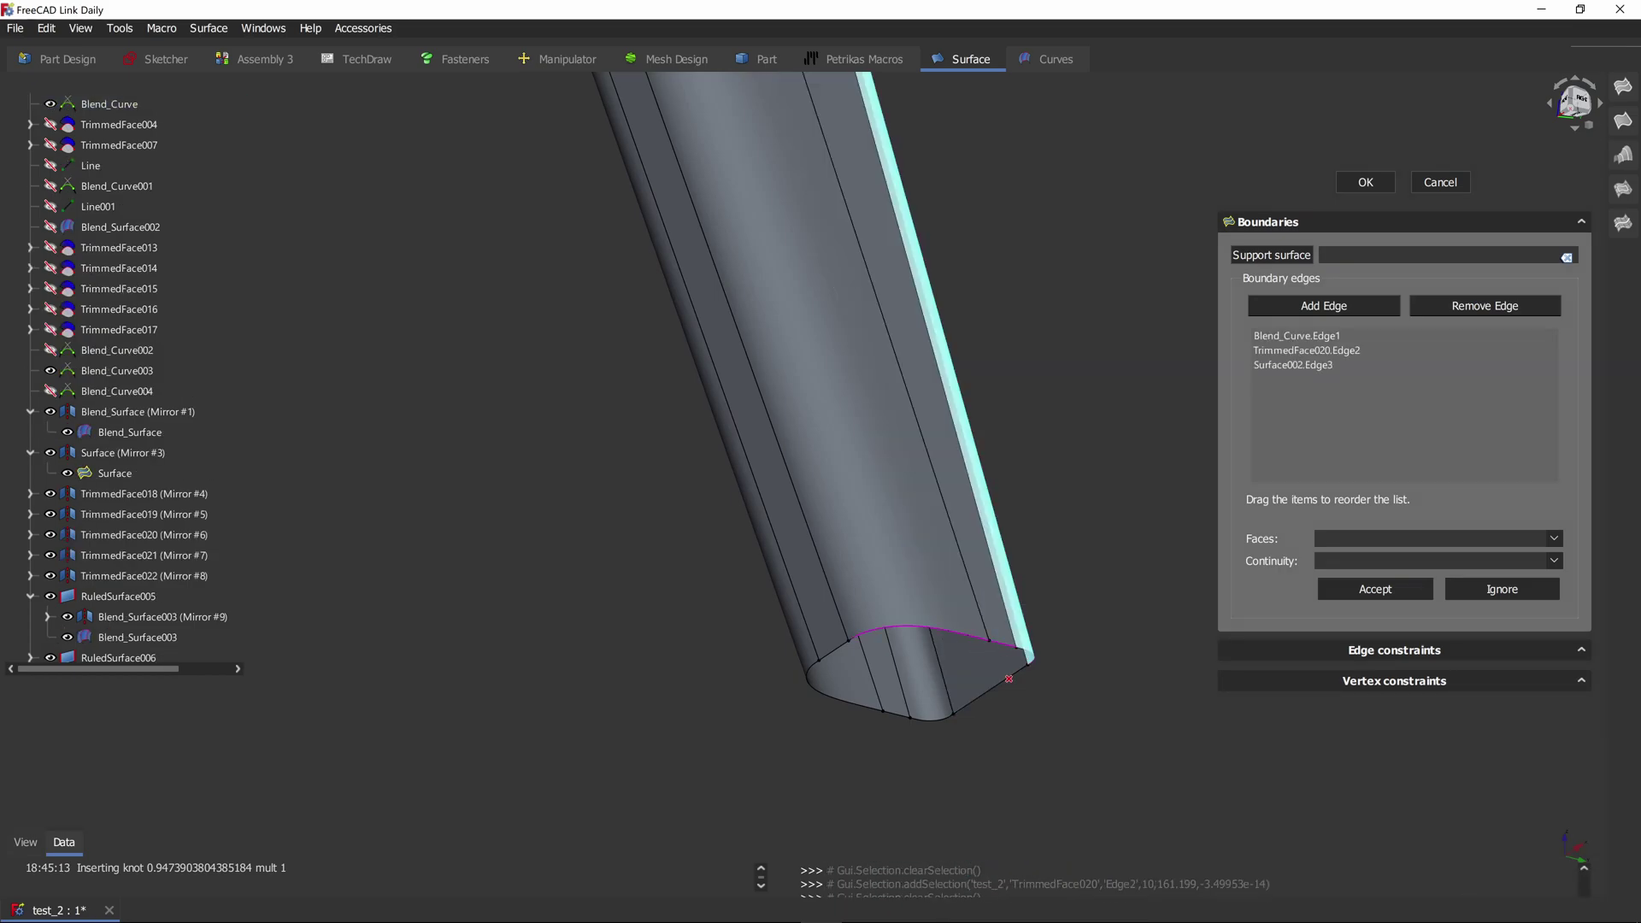
left_click(997, 685)
left_click(934, 720)
left_click(897, 715)
left_click(847, 703)
left_click(834, 651)
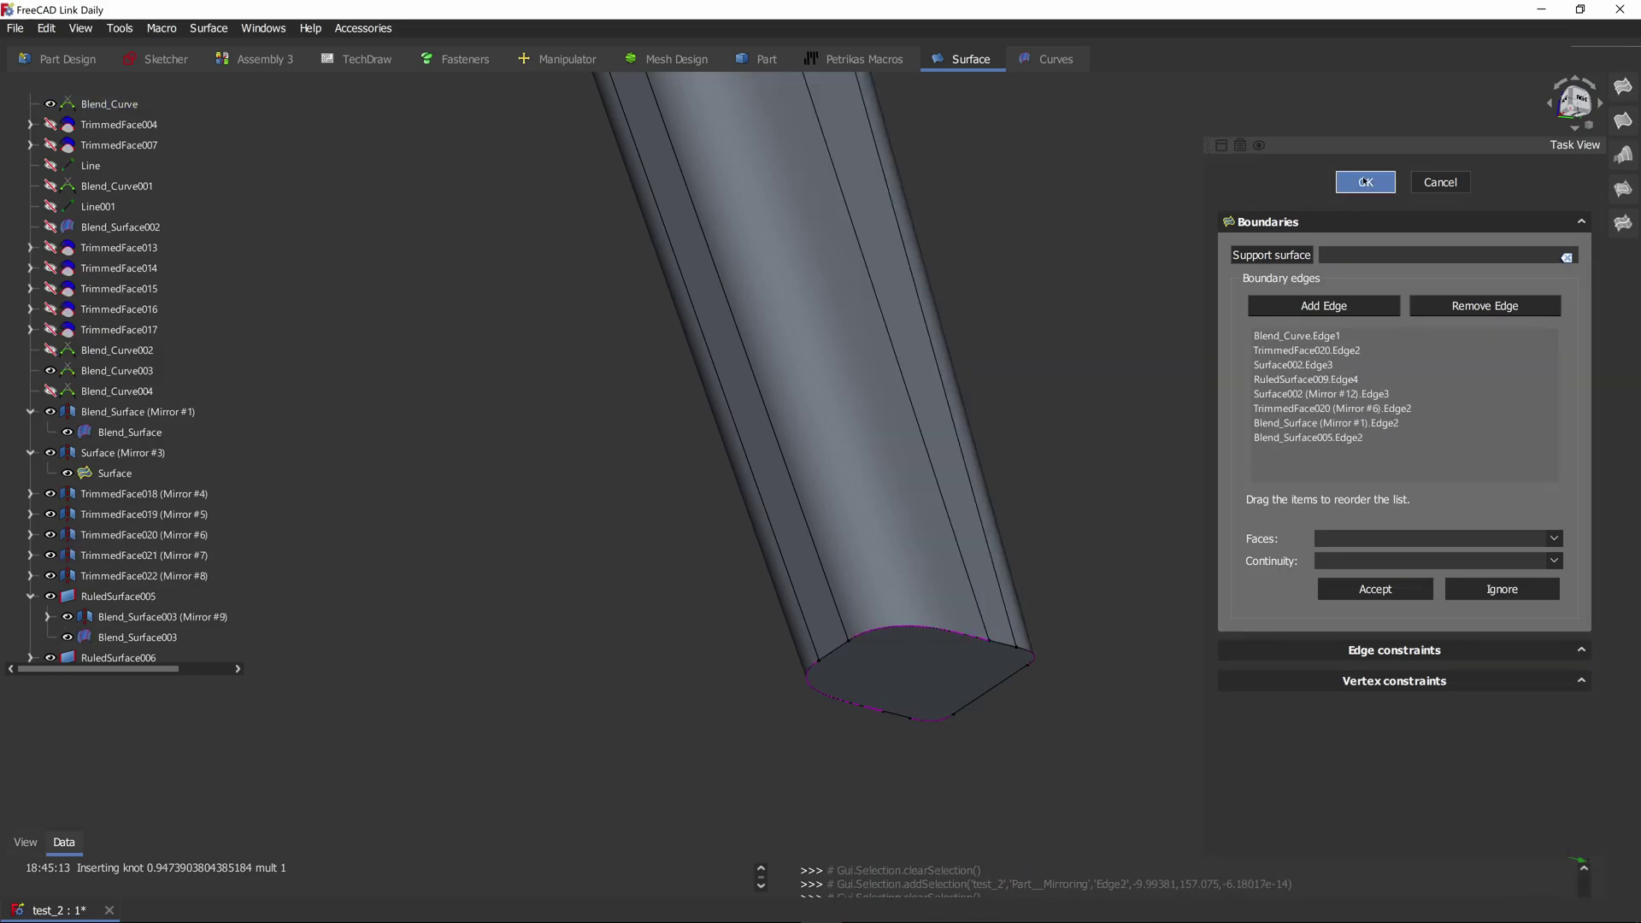
left_click(1365, 182)
Step: Switch to the Curves workbench and select the handle's Blend_Surface, Blend_Surface005, TrimmedFace020 and Surface002 faces together with the lower end cap
left_click(1051, 58)
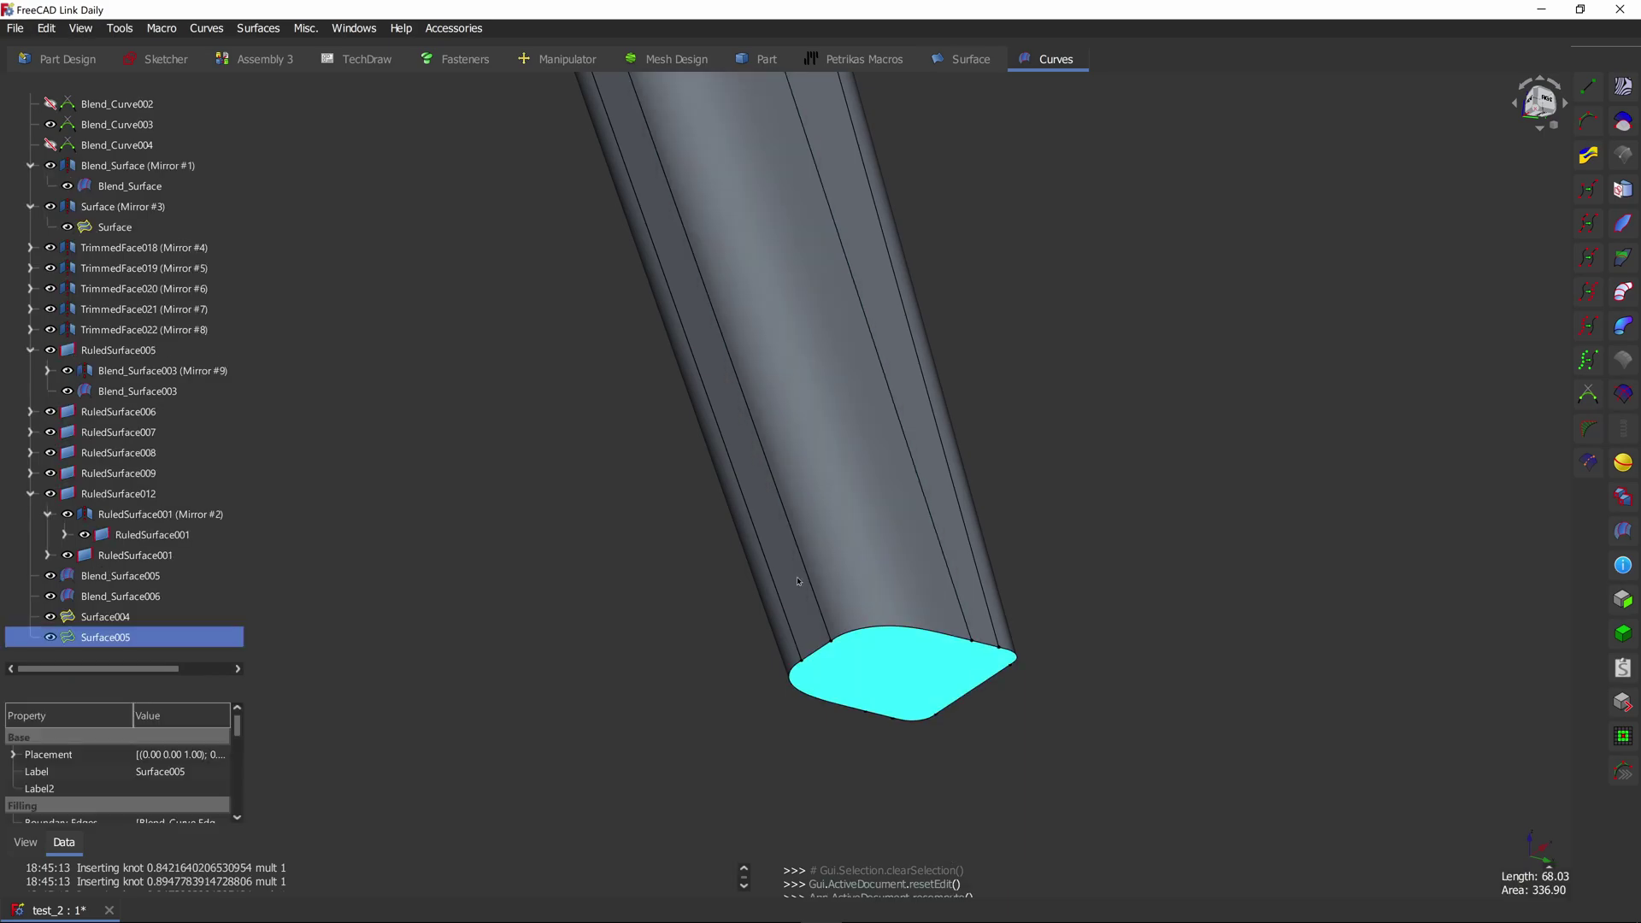
left_click(855, 584, "ctrl")
left_click(796, 594, "ctrl")
left_click(961, 571, "ctrl")
left_click(982, 557, "ctrl")
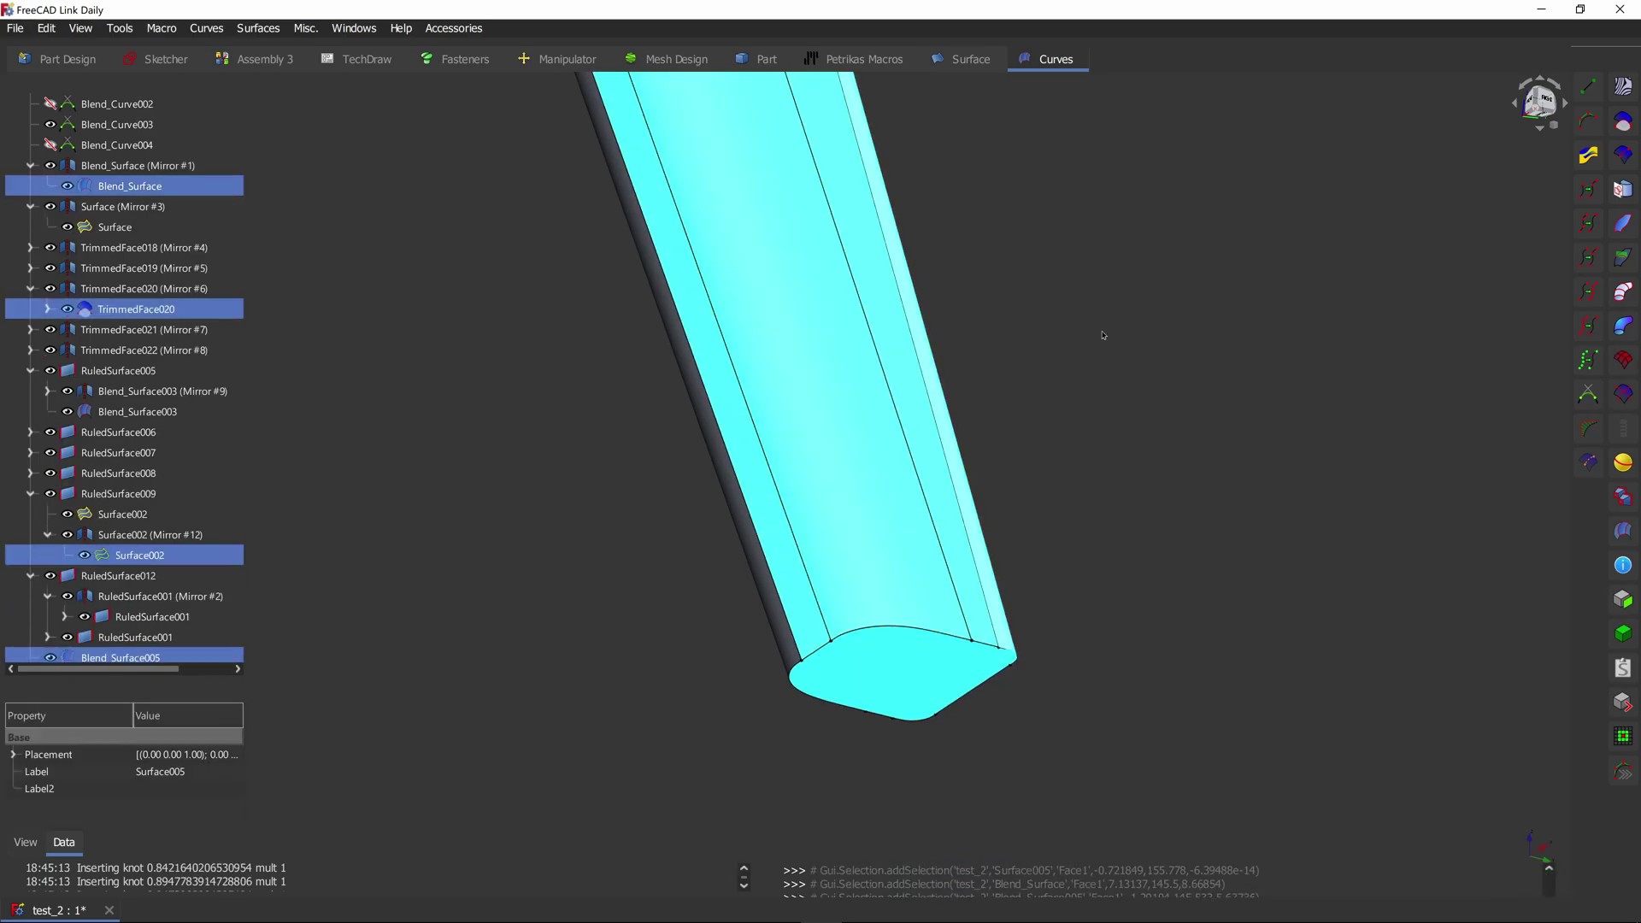
Step: Add the head's unmirrored side faces and the adjoining bend faces to the selection, including TrimmedFace018, 019, 021, 022 and Surface
middle_click_drag(1104, 335, 1094, 376)
scroll(1094, 341, "down", 5)
middle_click_drag(1041, 242, 1053, 740)
scroll(800, 449, "up", 3)
left_click(800, 447, "ctrl")
left_click(896, 419, "ctrl")
left_click(941, 547, "ctrl")
left_click(1030, 551, "ctrl")
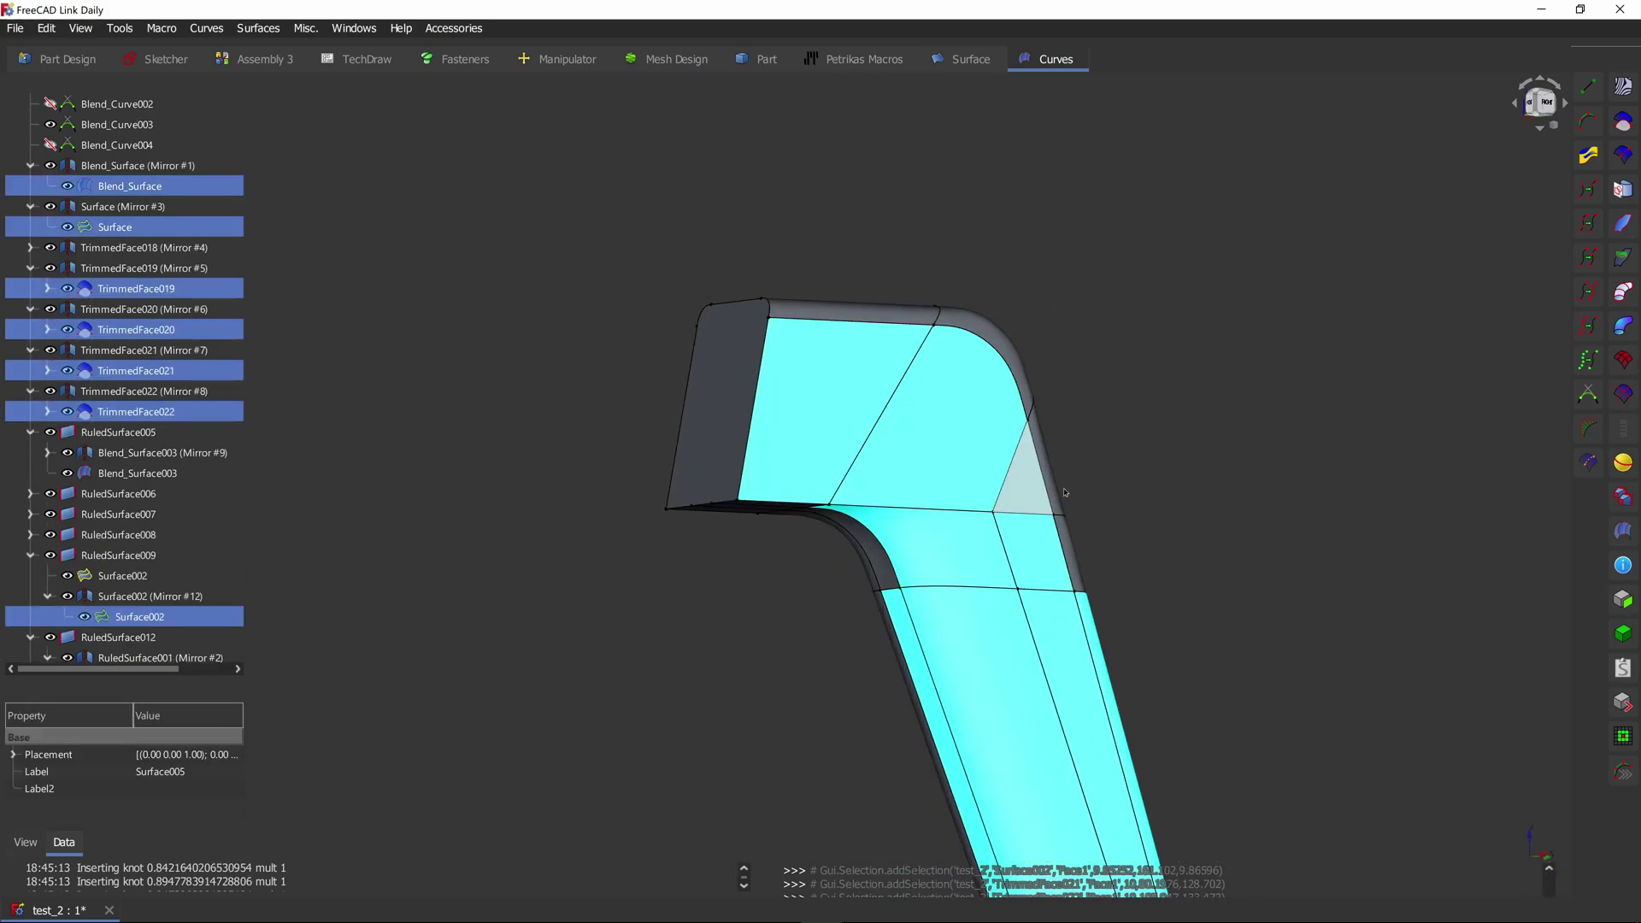
left_click(1032, 489, "ctrl")
Step: Extend the selection with the inner bend strip, the head's underside faces, its end cap and the mirrored TrimmedFace021
middle_click_drag(1065, 493, 718, 418)
left_click(733, 483, "ctrl")
left_click(797, 374, "ctrl")
left_click(845, 301, "ctrl")
middle_click_drag(844, 301, 991, 312)
left_click(718, 350, "ctrl")
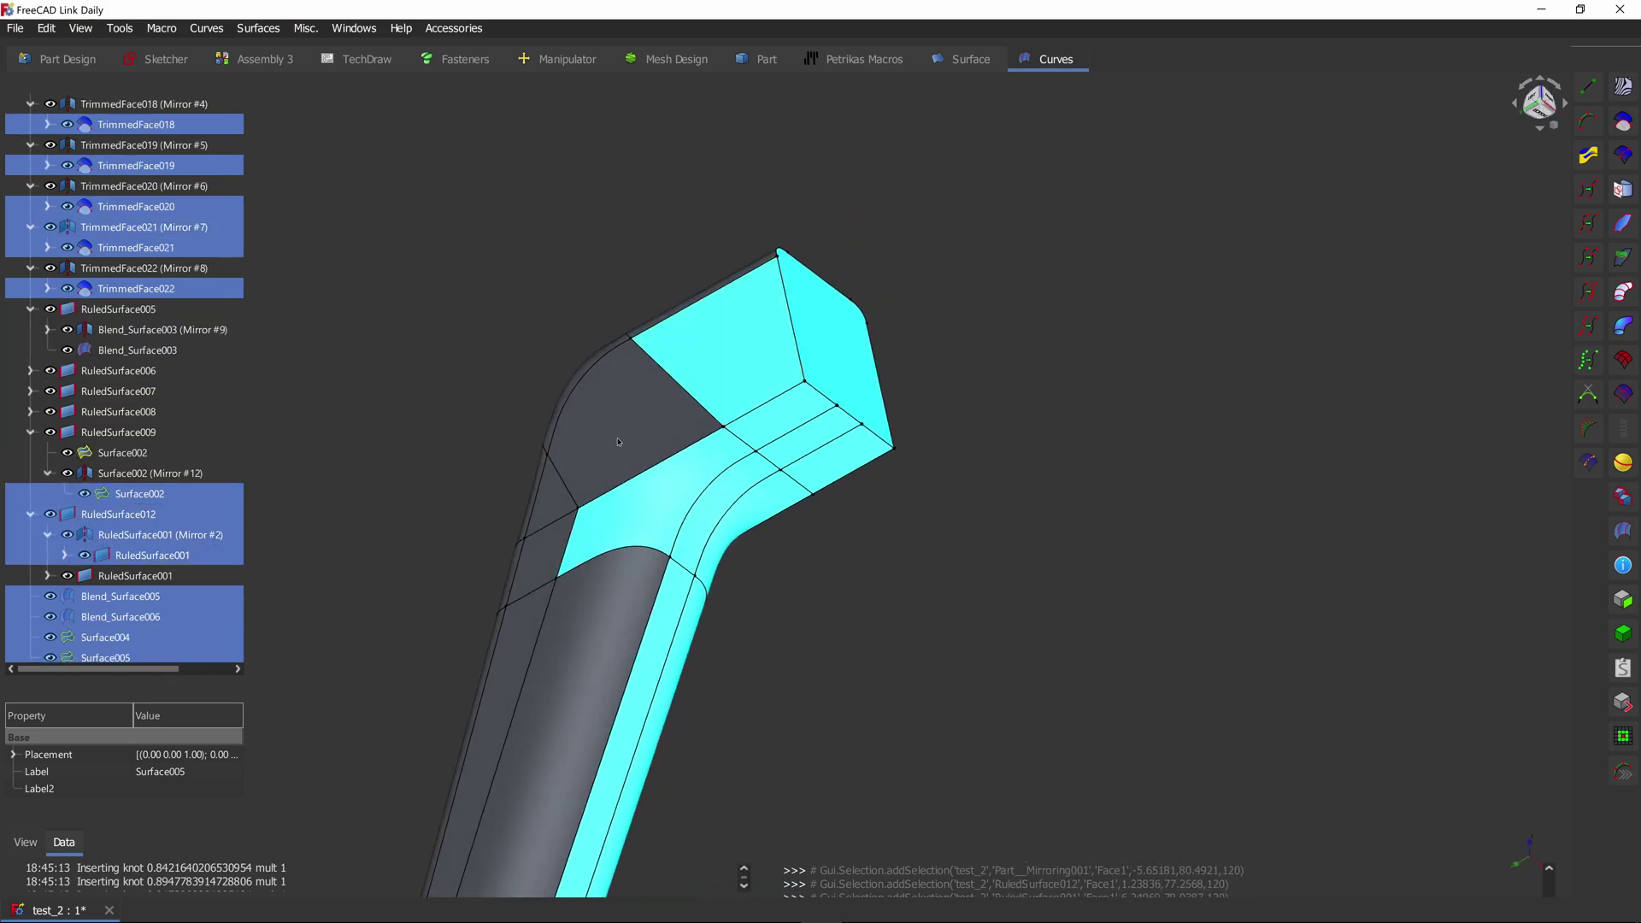
Step: Add the remaining mirrored side faces of the head bend and handle to the selection
left_click(618, 442, "ctrl")
left_click(550, 503, "ctrl")
left_click(541, 560, "ctrl")
left_click(581, 641, "ctrl")
left_click(511, 662, "ctrl")
Step: Add the ruled faces along the outer side, from the handle to the top of the head, and the mirrored rounded edge faces to the selection
middle_click_drag(556, 665, 982, 240)
scroll(860, 513, "up", 4)
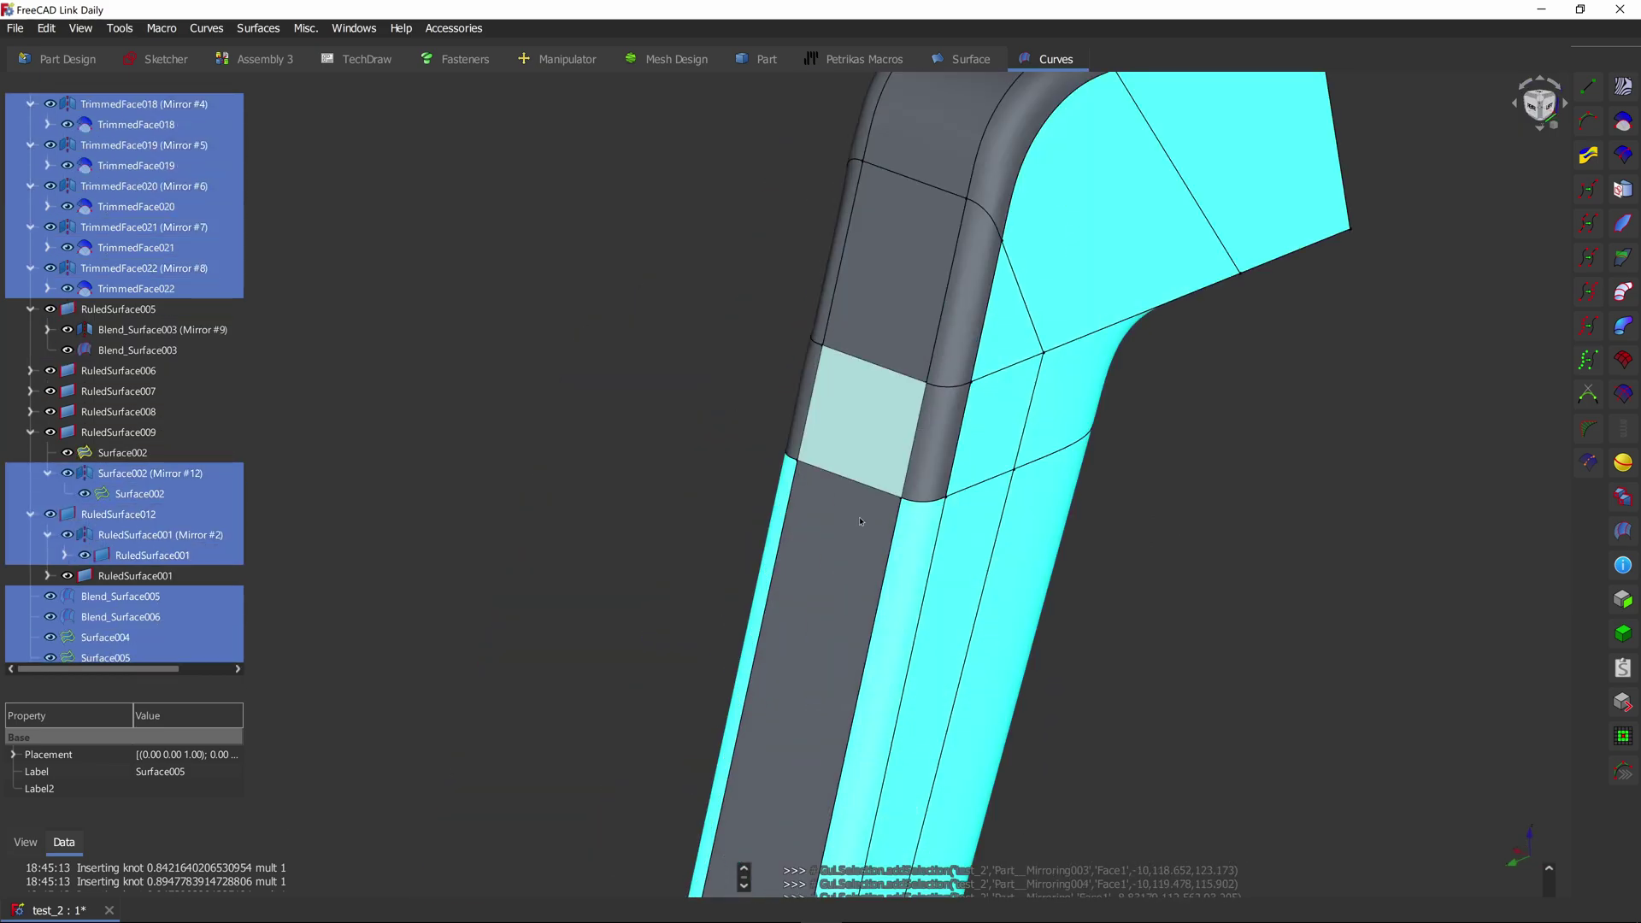
left_click(860, 519, "ctrl")
left_click(868, 436, "ctrl")
left_click(947, 436, "ctrl")
left_click(919, 203, "ctrl")
left_click(944, 137, "ctrl")
scroll(961, 205, "down", 3)
left_click(1000, 342, "ctrl")
Step: Complete the face selection with the unmirrored rounded edge strip from below the outer bend to the head's open end
middle_click_drag(594, 509, 795, 522)
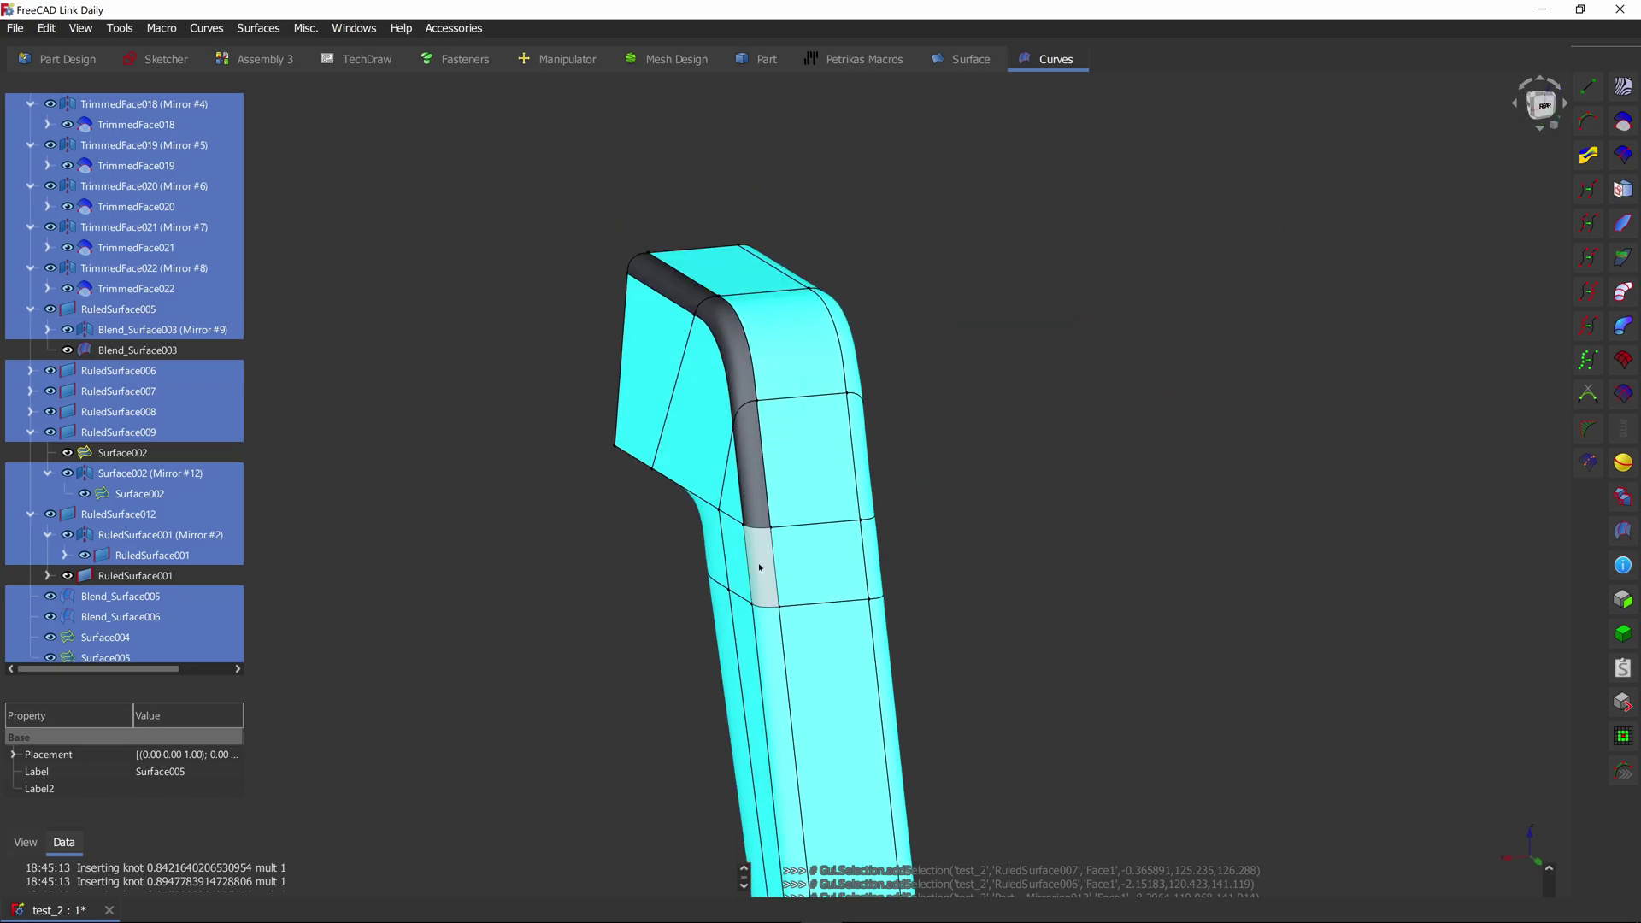
left_click(759, 567, "ctrl")
left_click(753, 466, "ctrl")
left_click(735, 351, "ctrl")
left_click(675, 282, "ctrl")
scroll(683, 291, "down", 3)
middle_click_drag(769, 445, 872, 504)
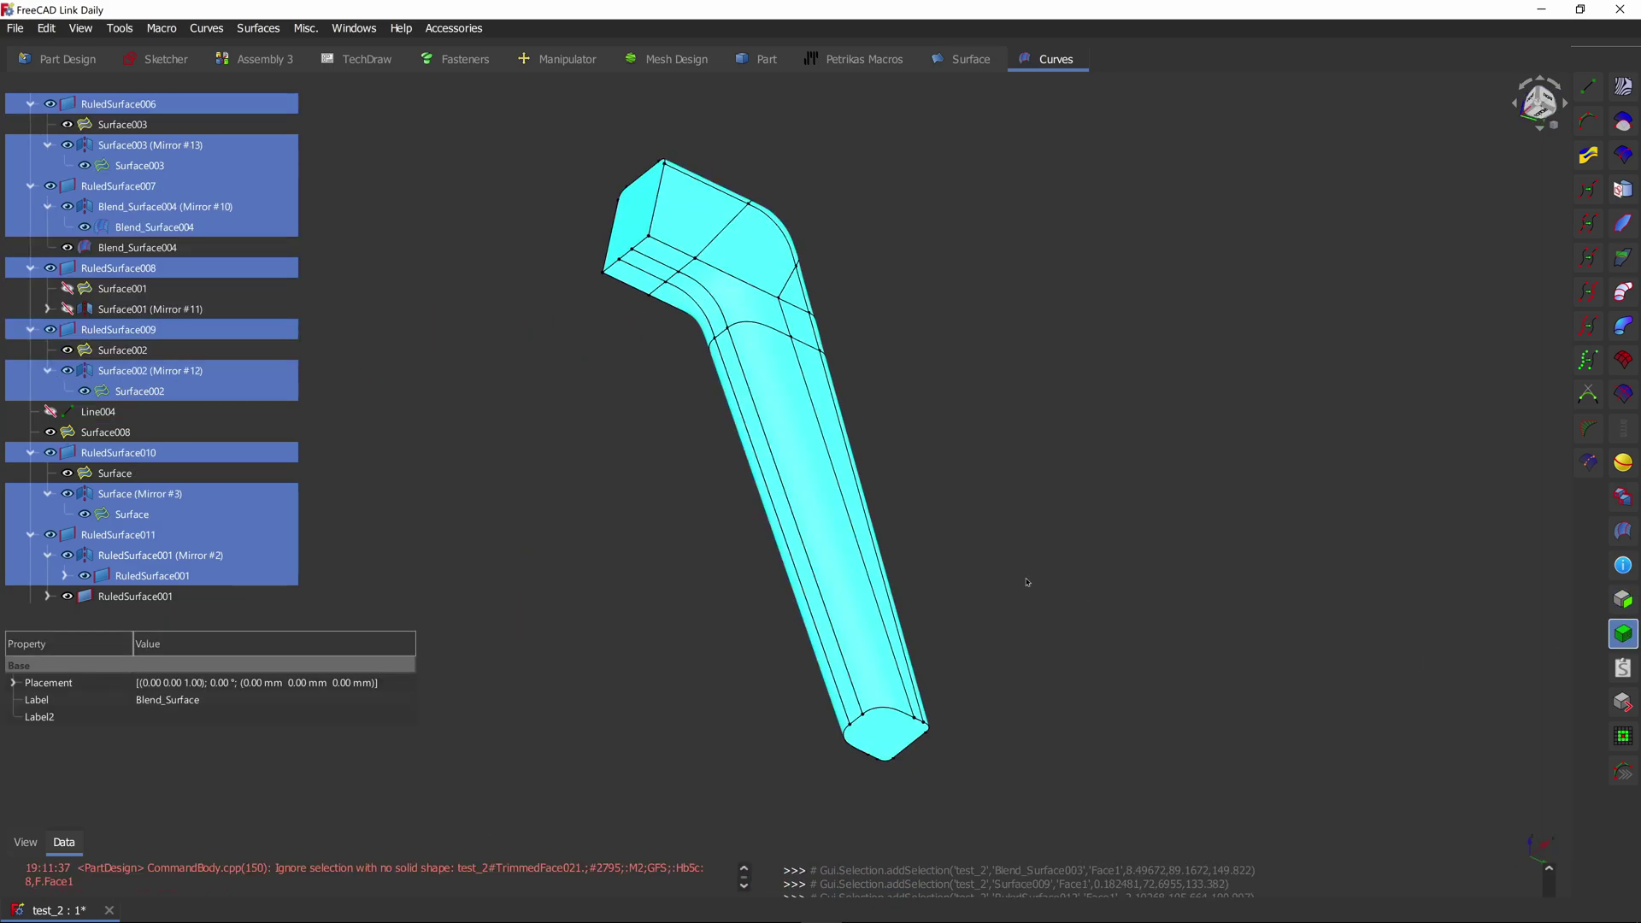
Step: Select the Solid built from the faces and hide all objects in the document
scroll(160, 582, "down", 4)
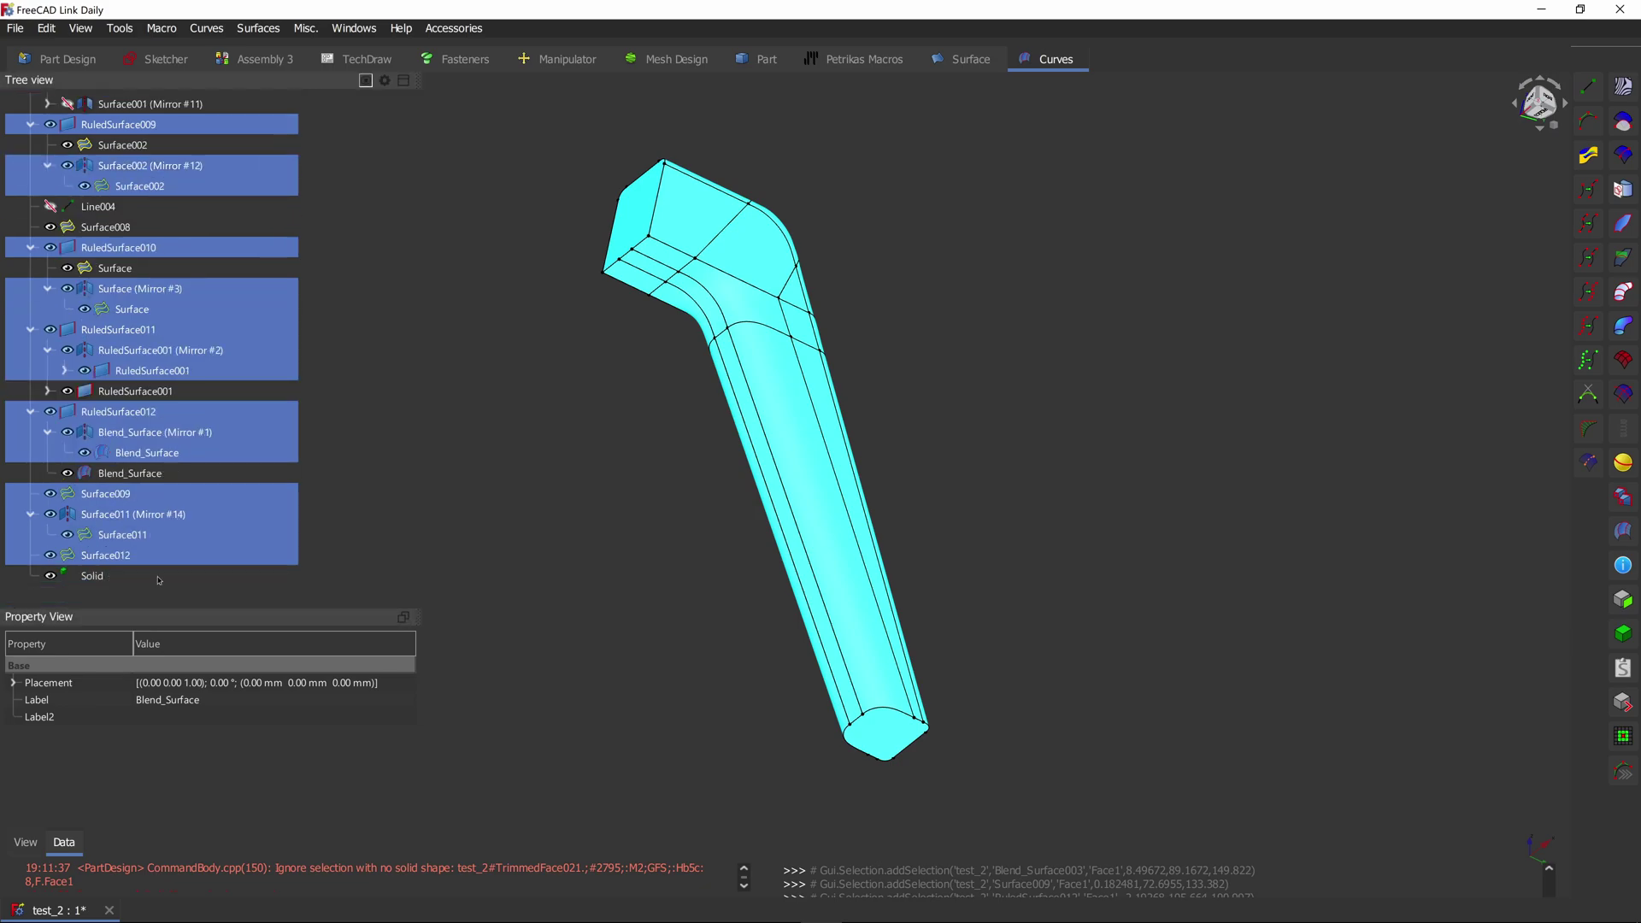
left_click(104, 577)
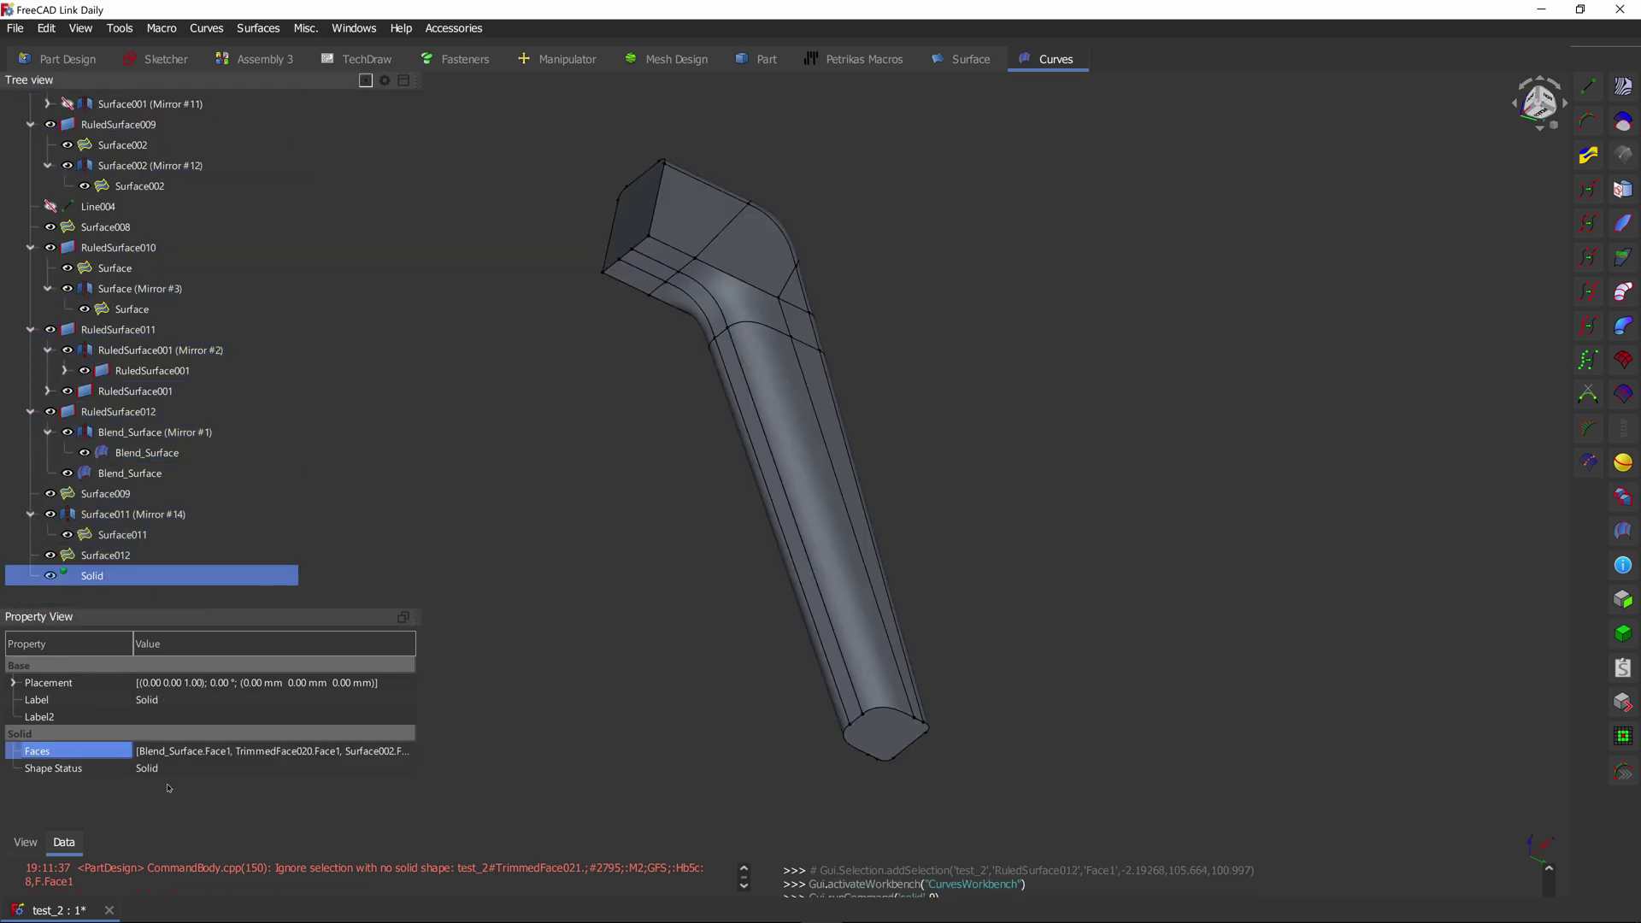
left_click(80, 29)
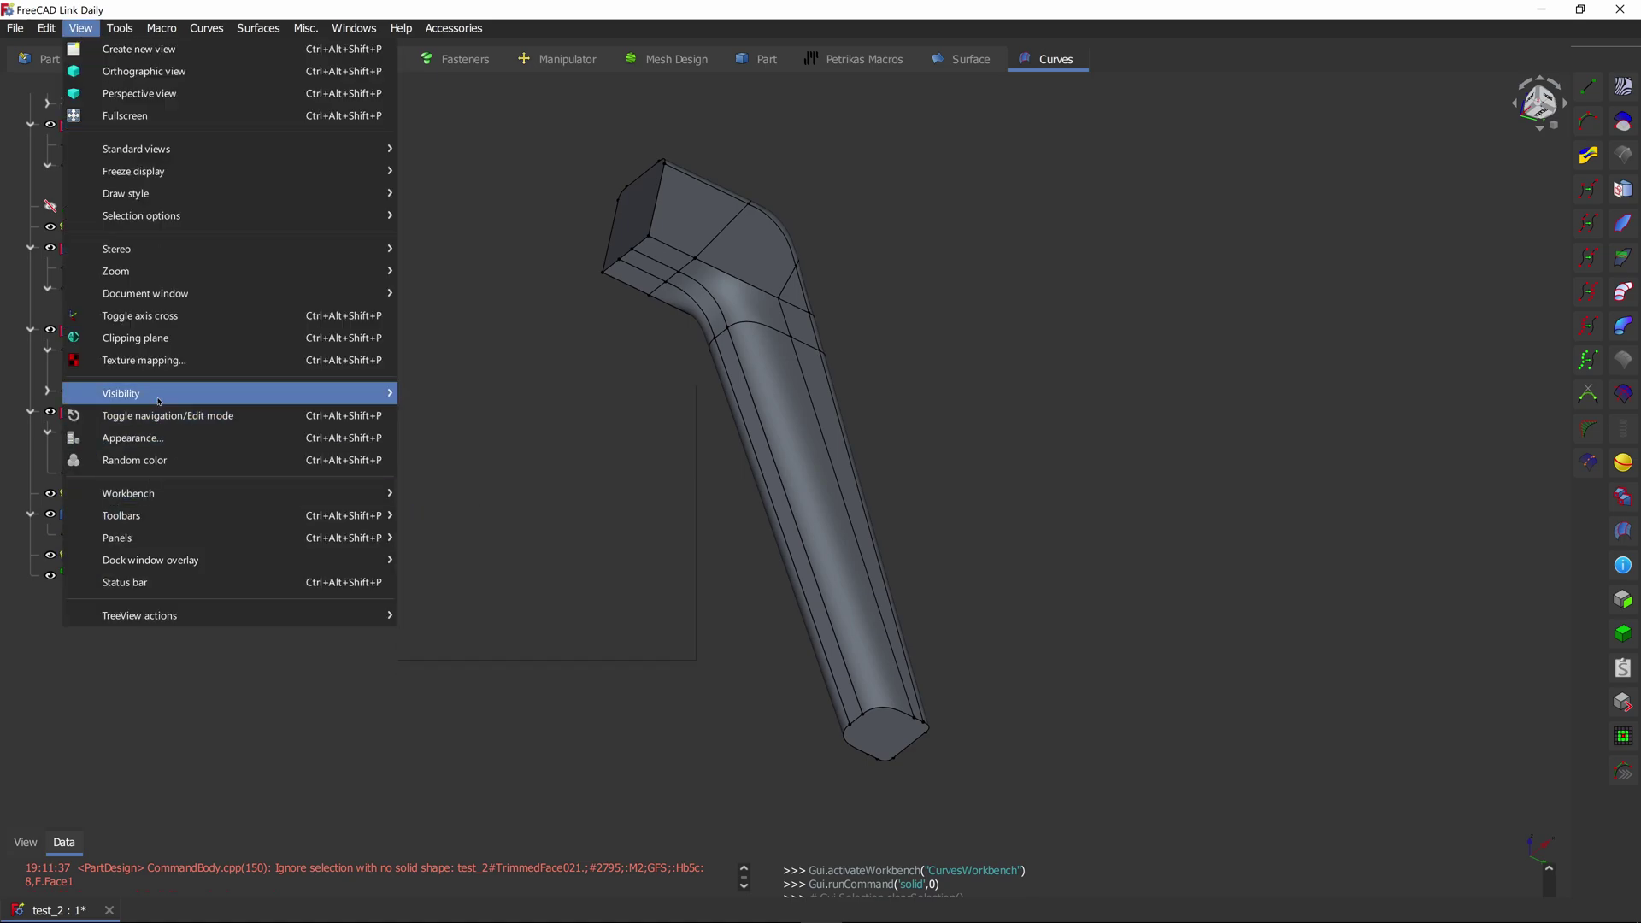
mouse_move(156, 398)
left_click(520, 561)
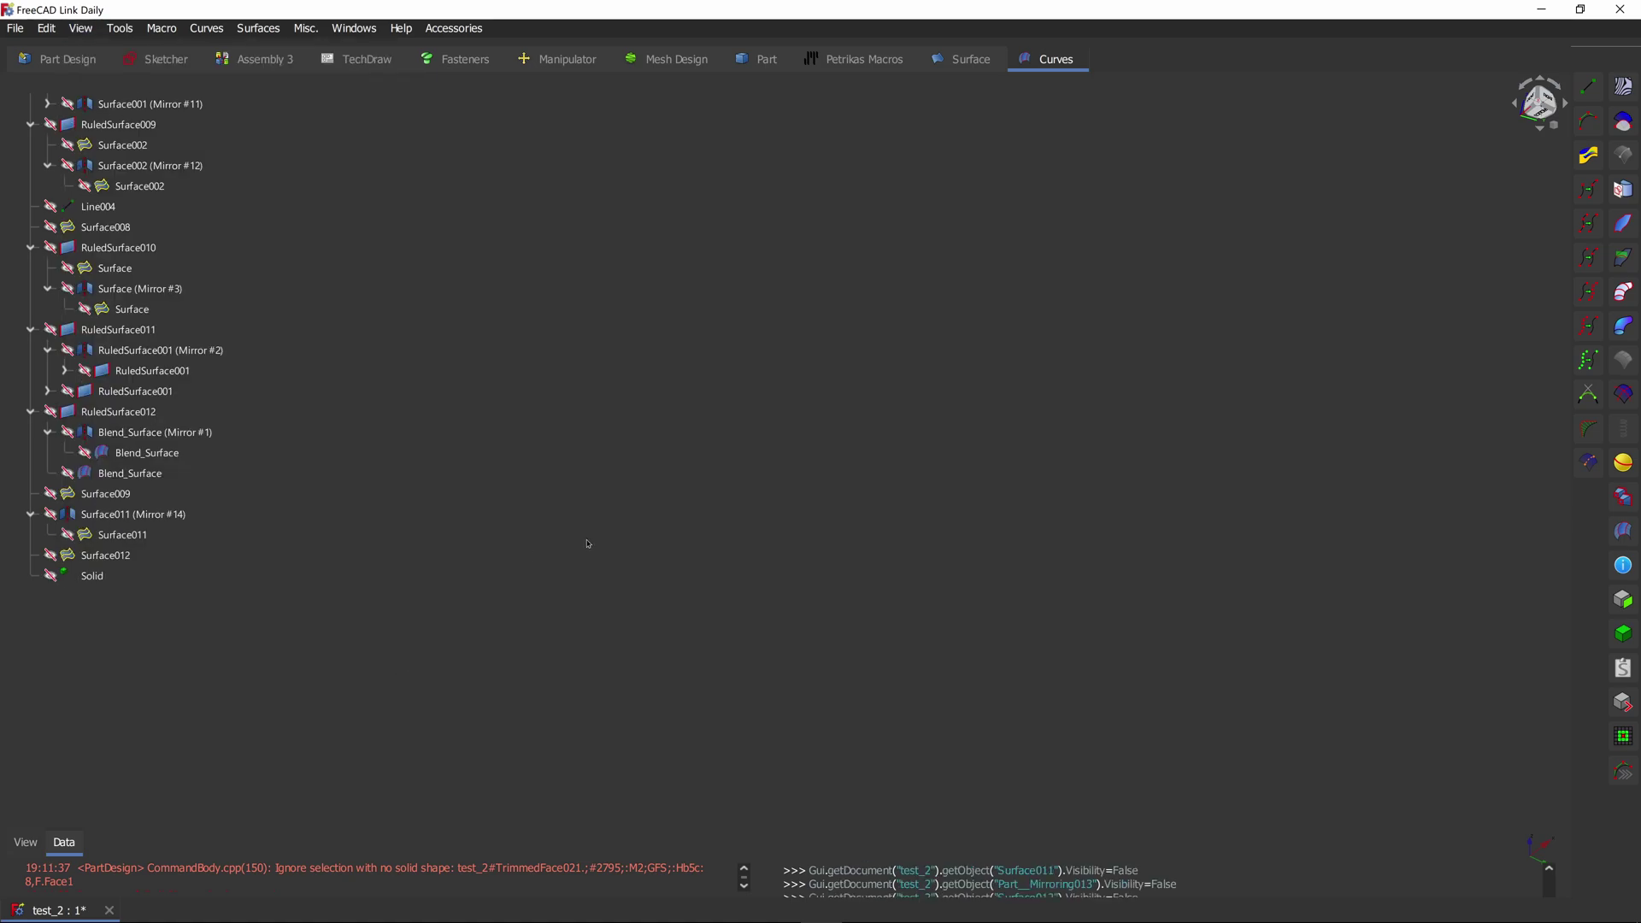
Step: Switch to the Part Design workbench and create a new body
key("4")
key("Tab")
left_click(874, 298)
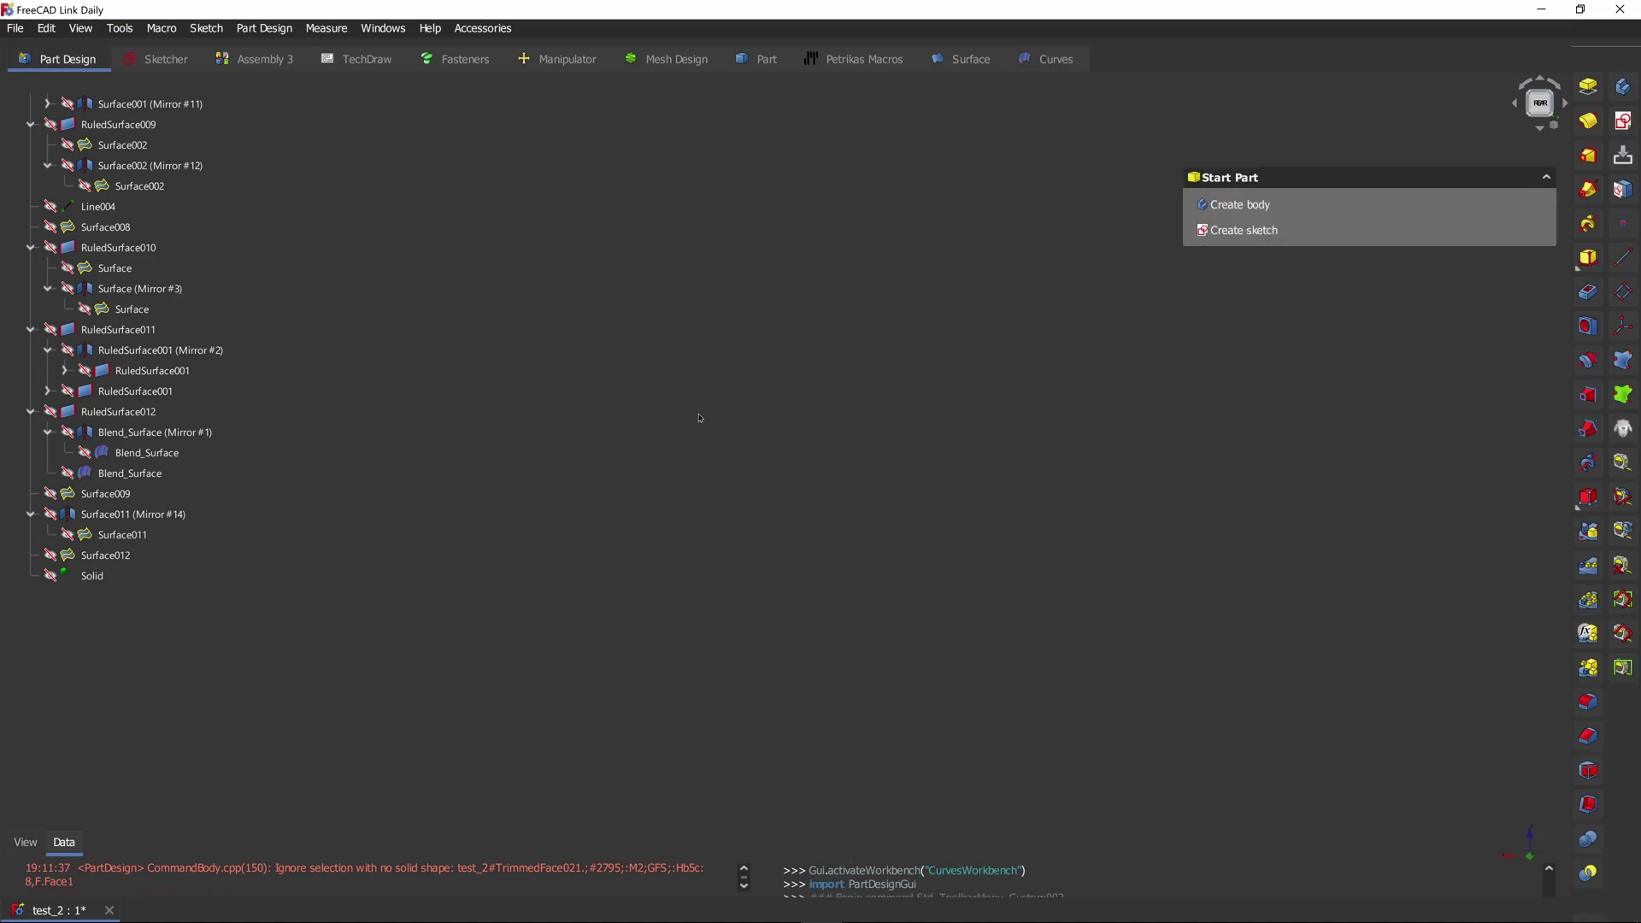
left_click(1623, 86)
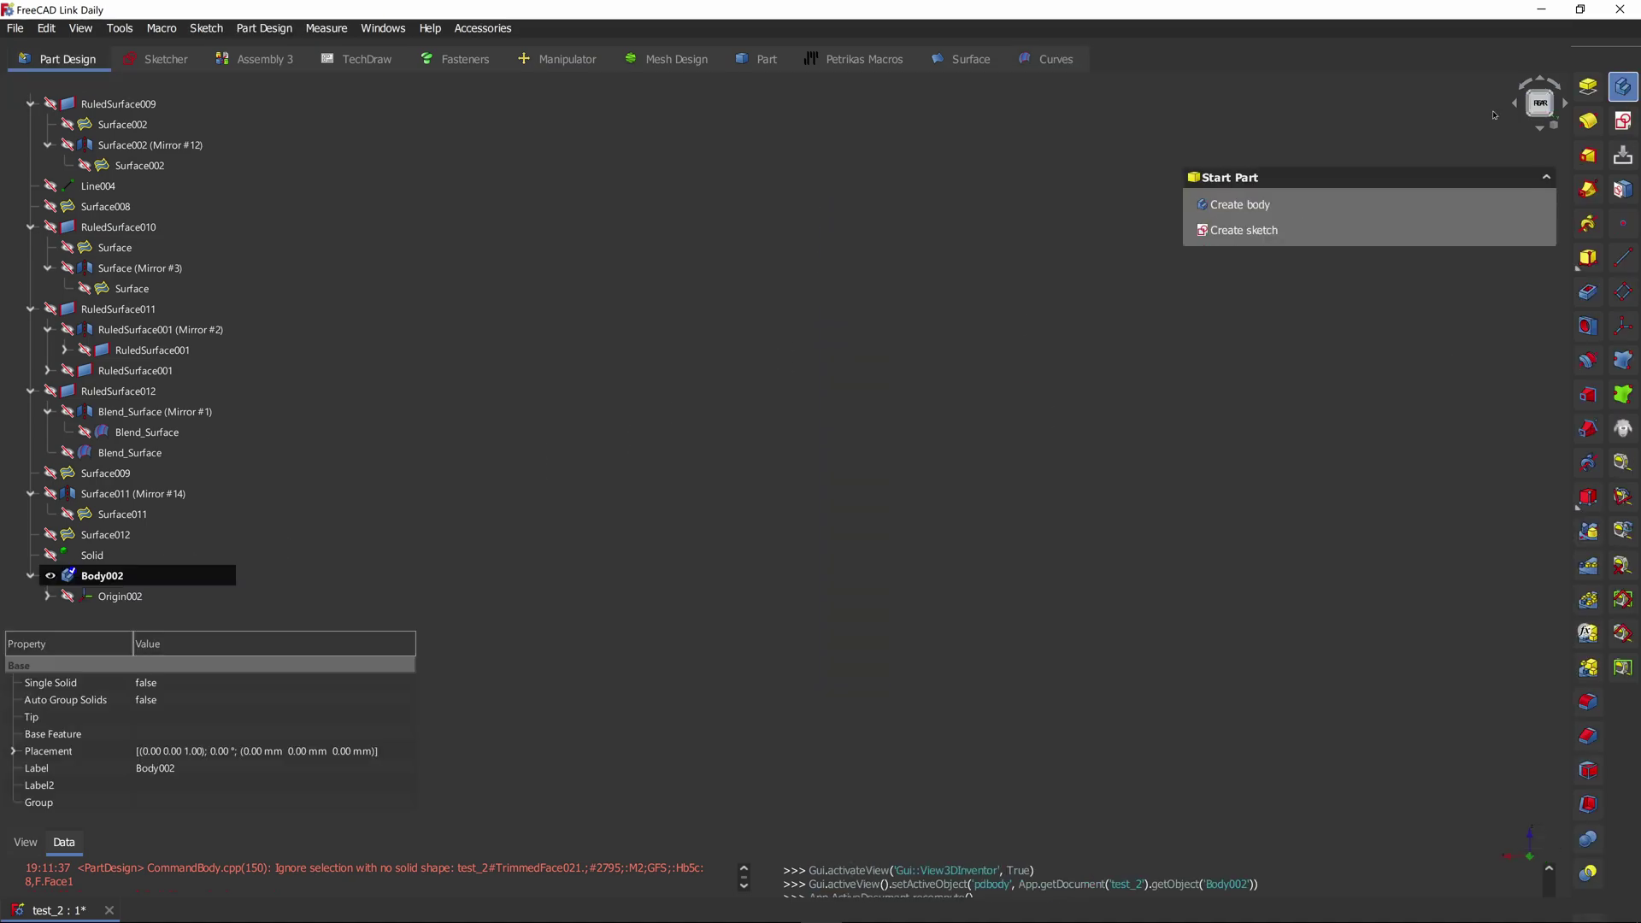
Step: Fuse a shape binder of the Solid into the new body with a Boolean and hide the binder
left_click(89, 556)
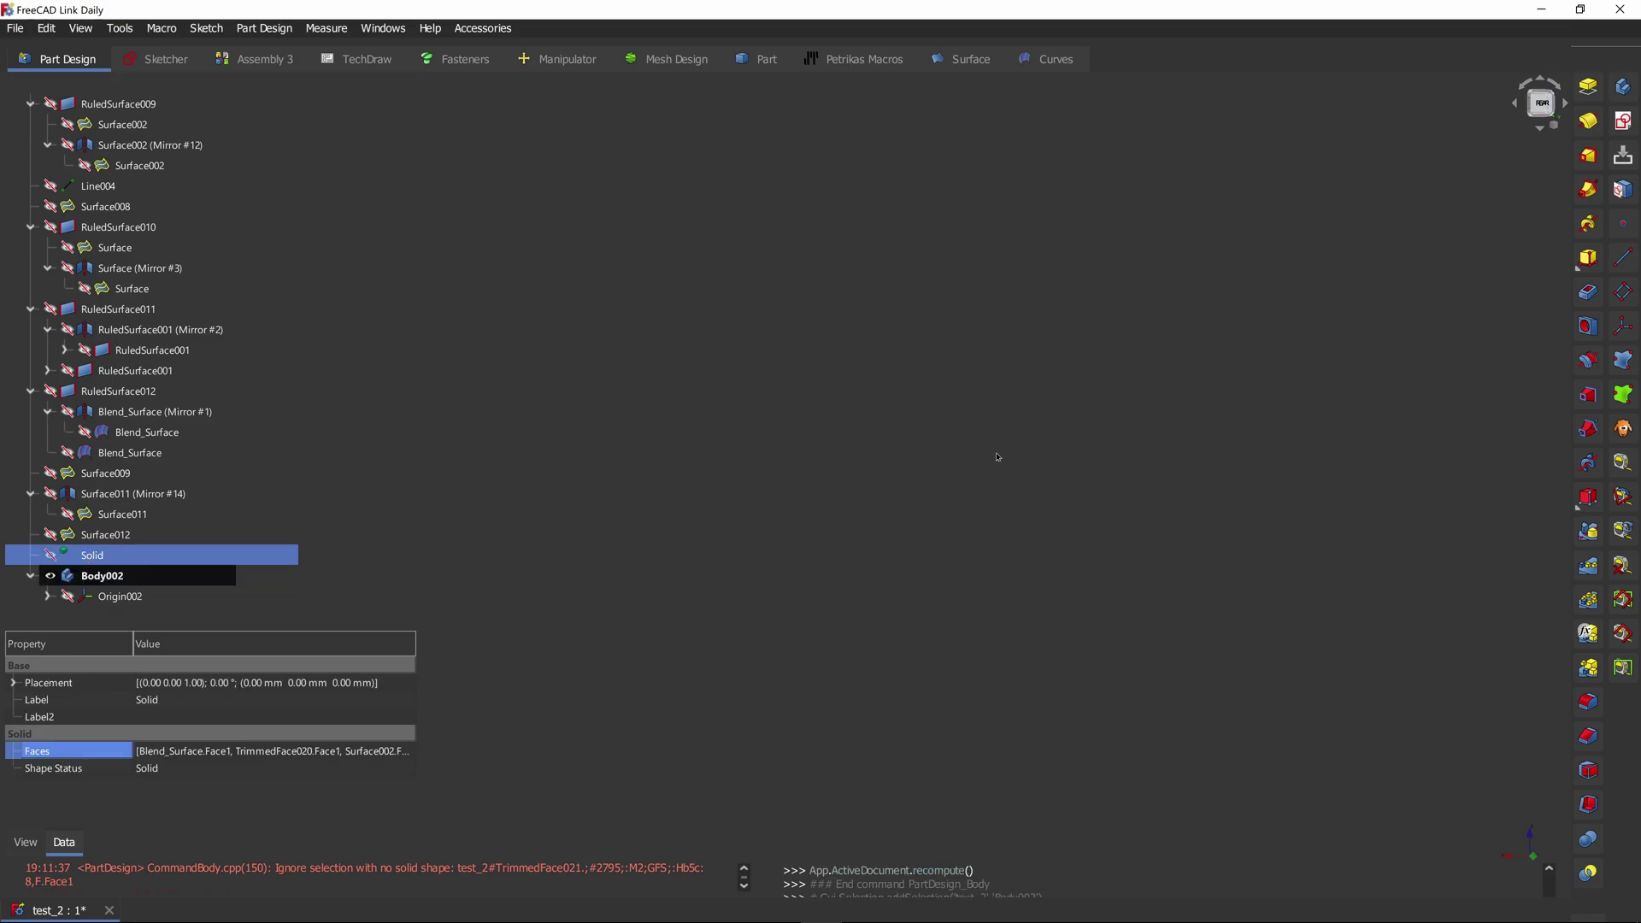
left_click(1624, 395)
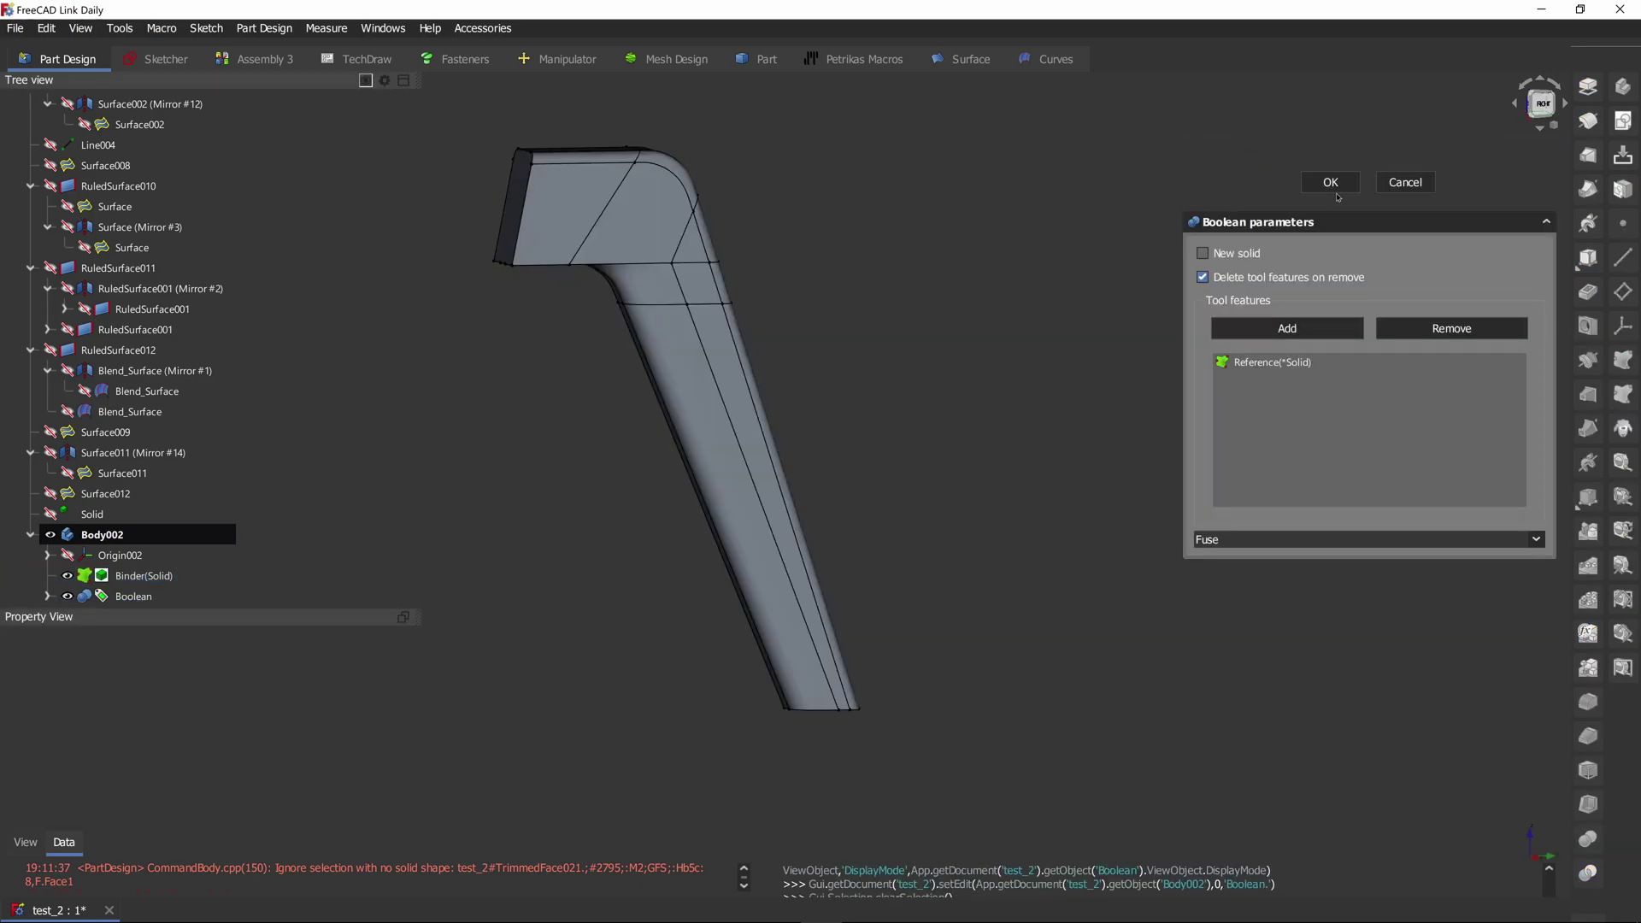
left_click(1331, 182)
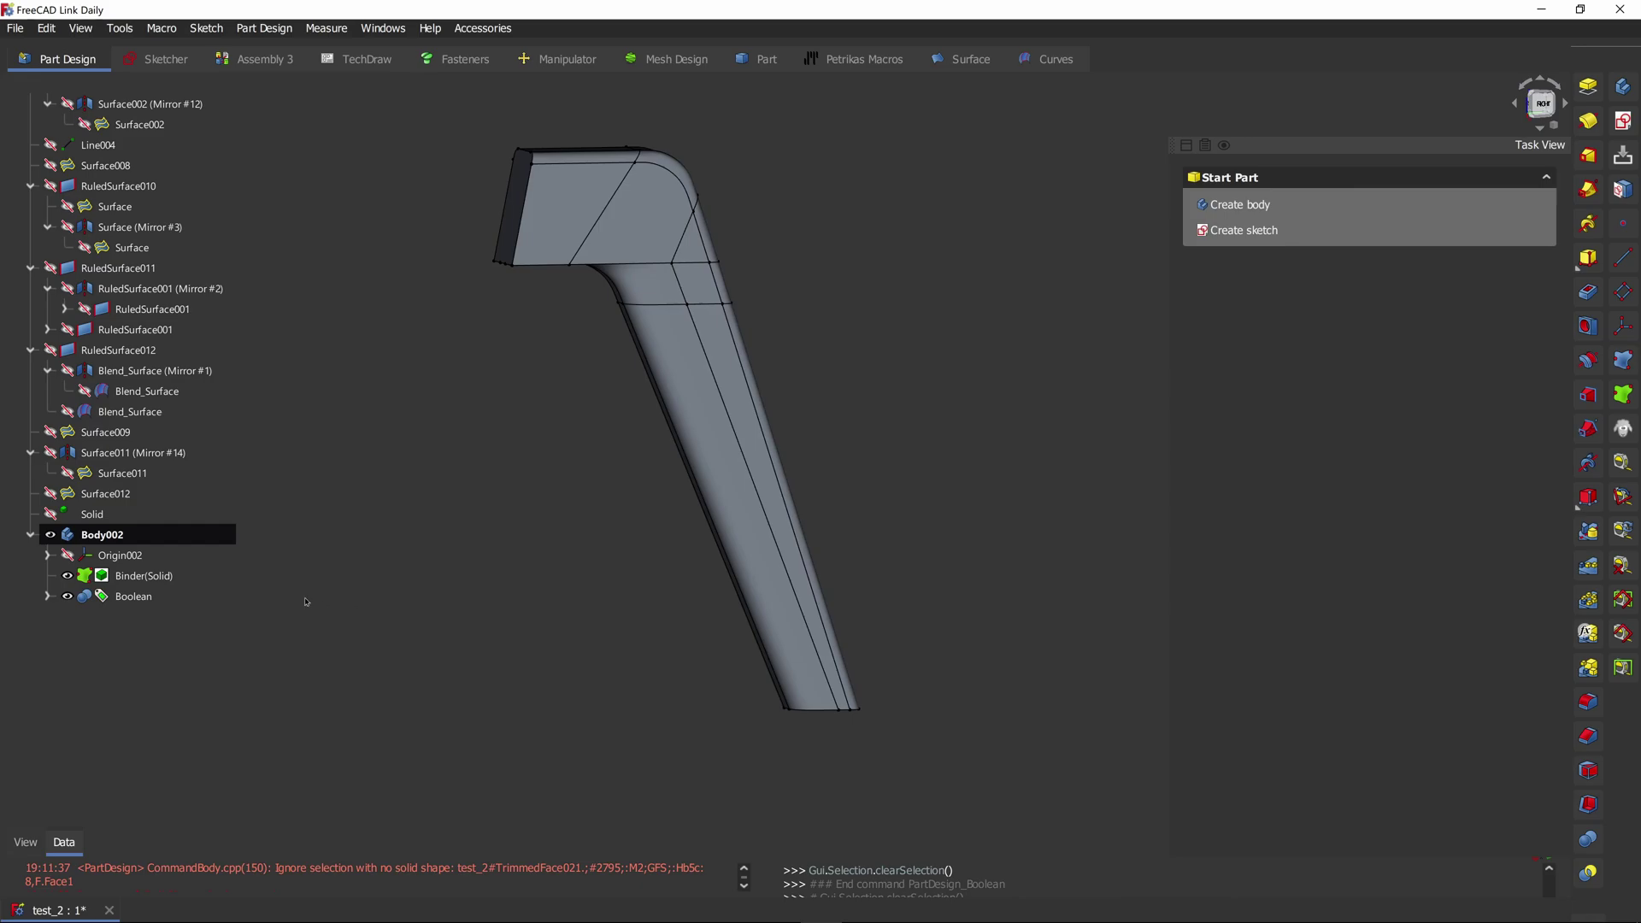
left_click(67, 576)
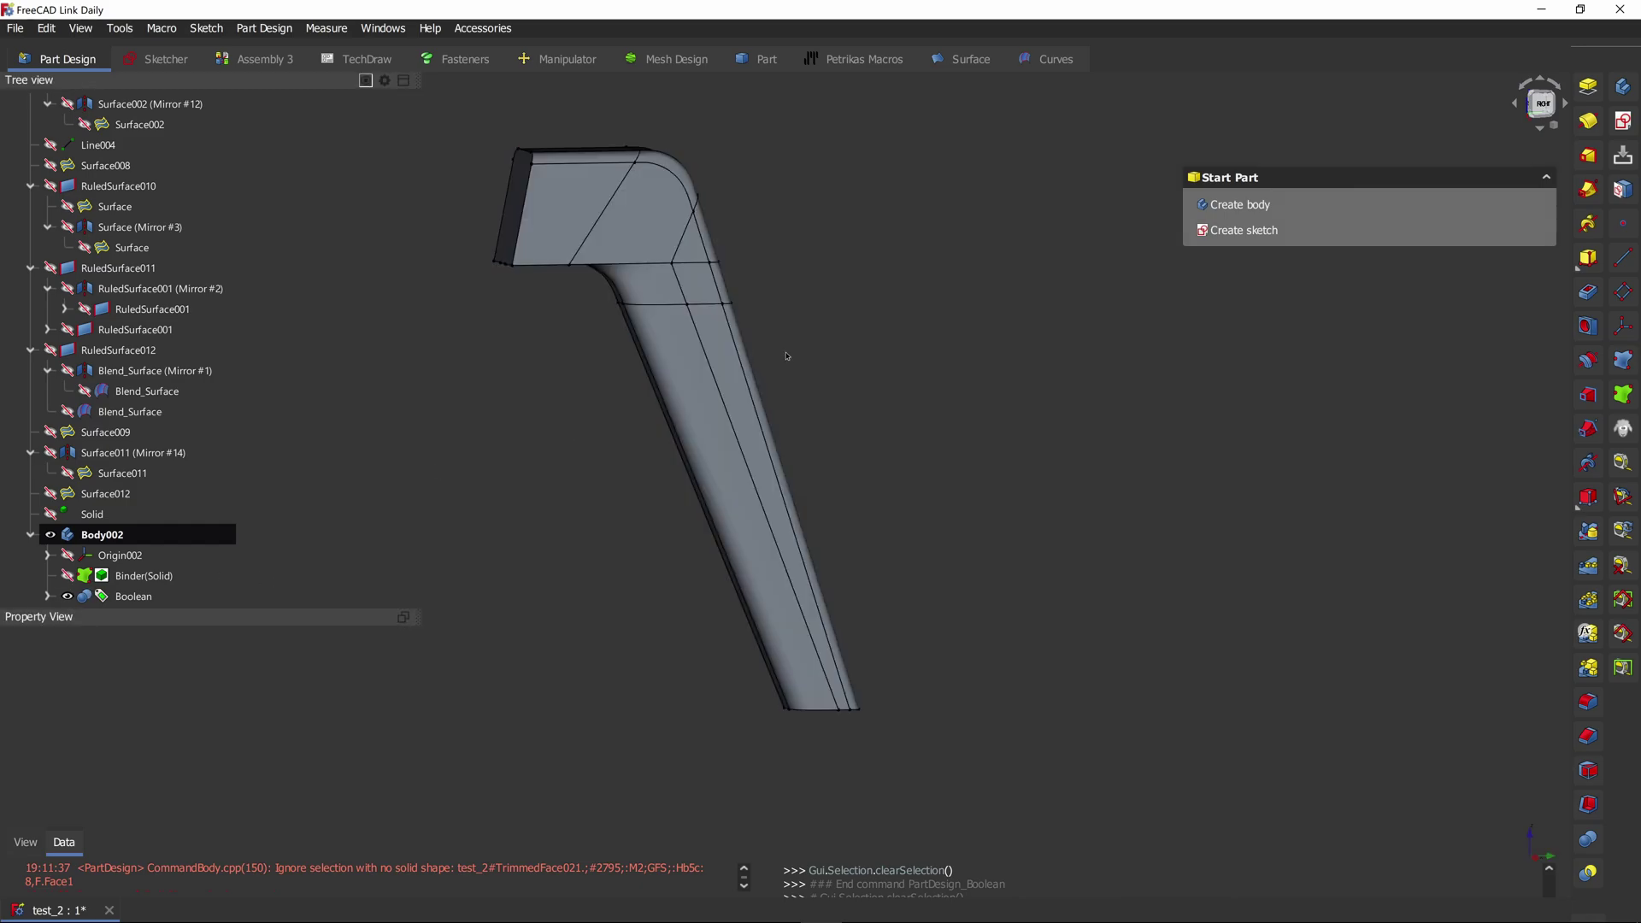
Step: Sketch a circle on the head's flat side face near its open end and cut it into the body as a pocket
middle_click_drag(832, 279, 696, 268)
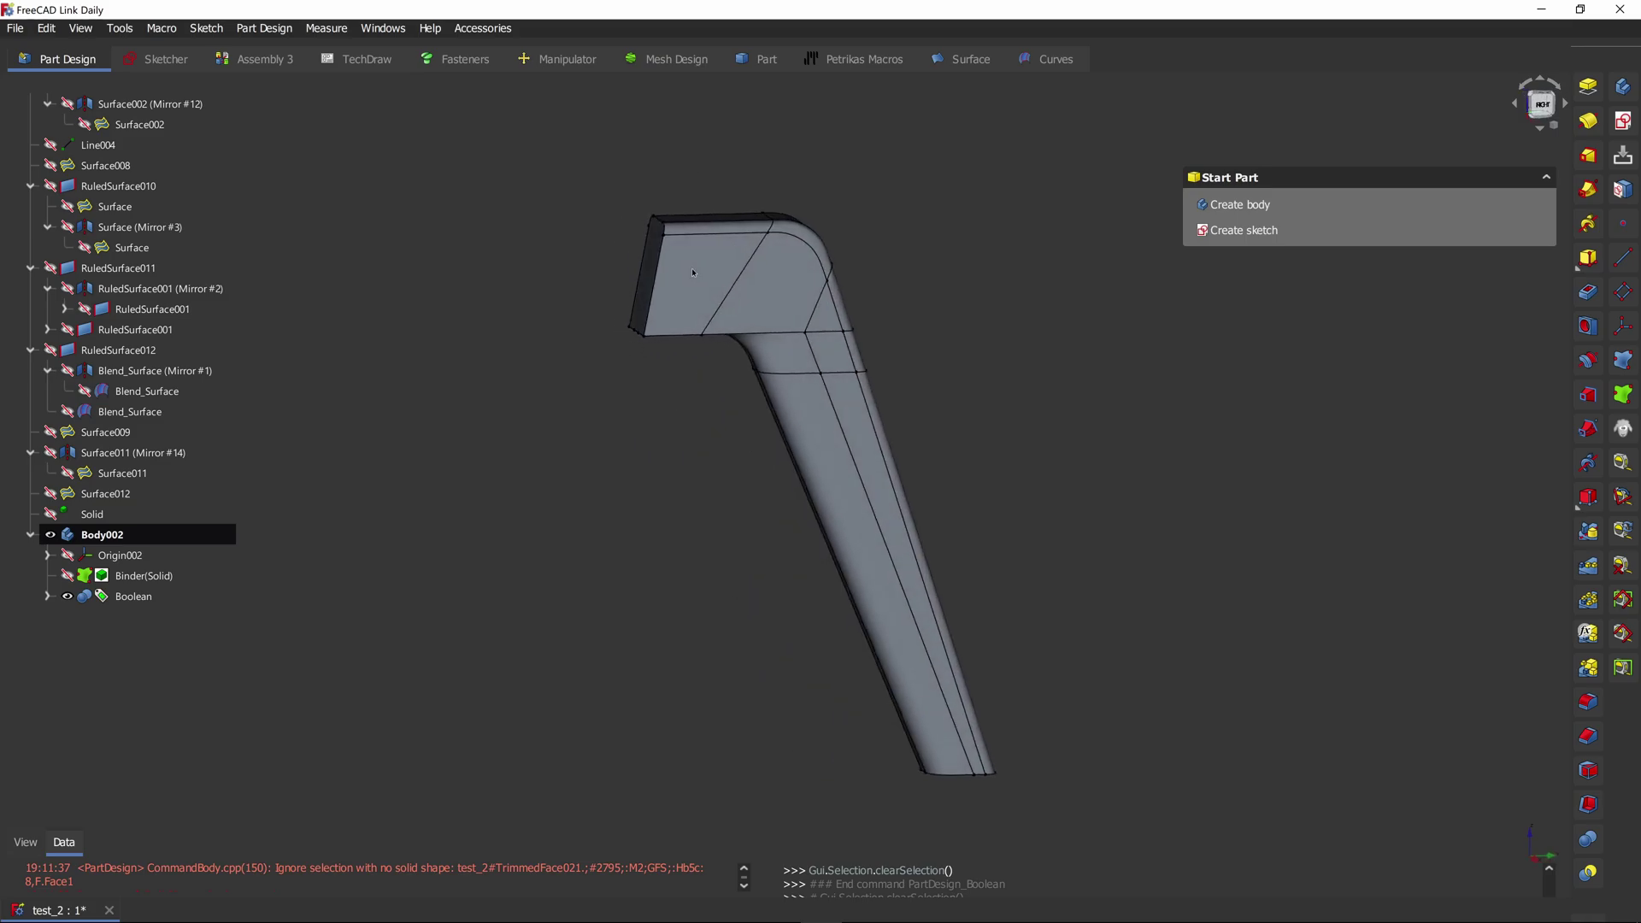
middle_click_drag(890, 274, 866, 266, "shift")
left_click(656, 273)
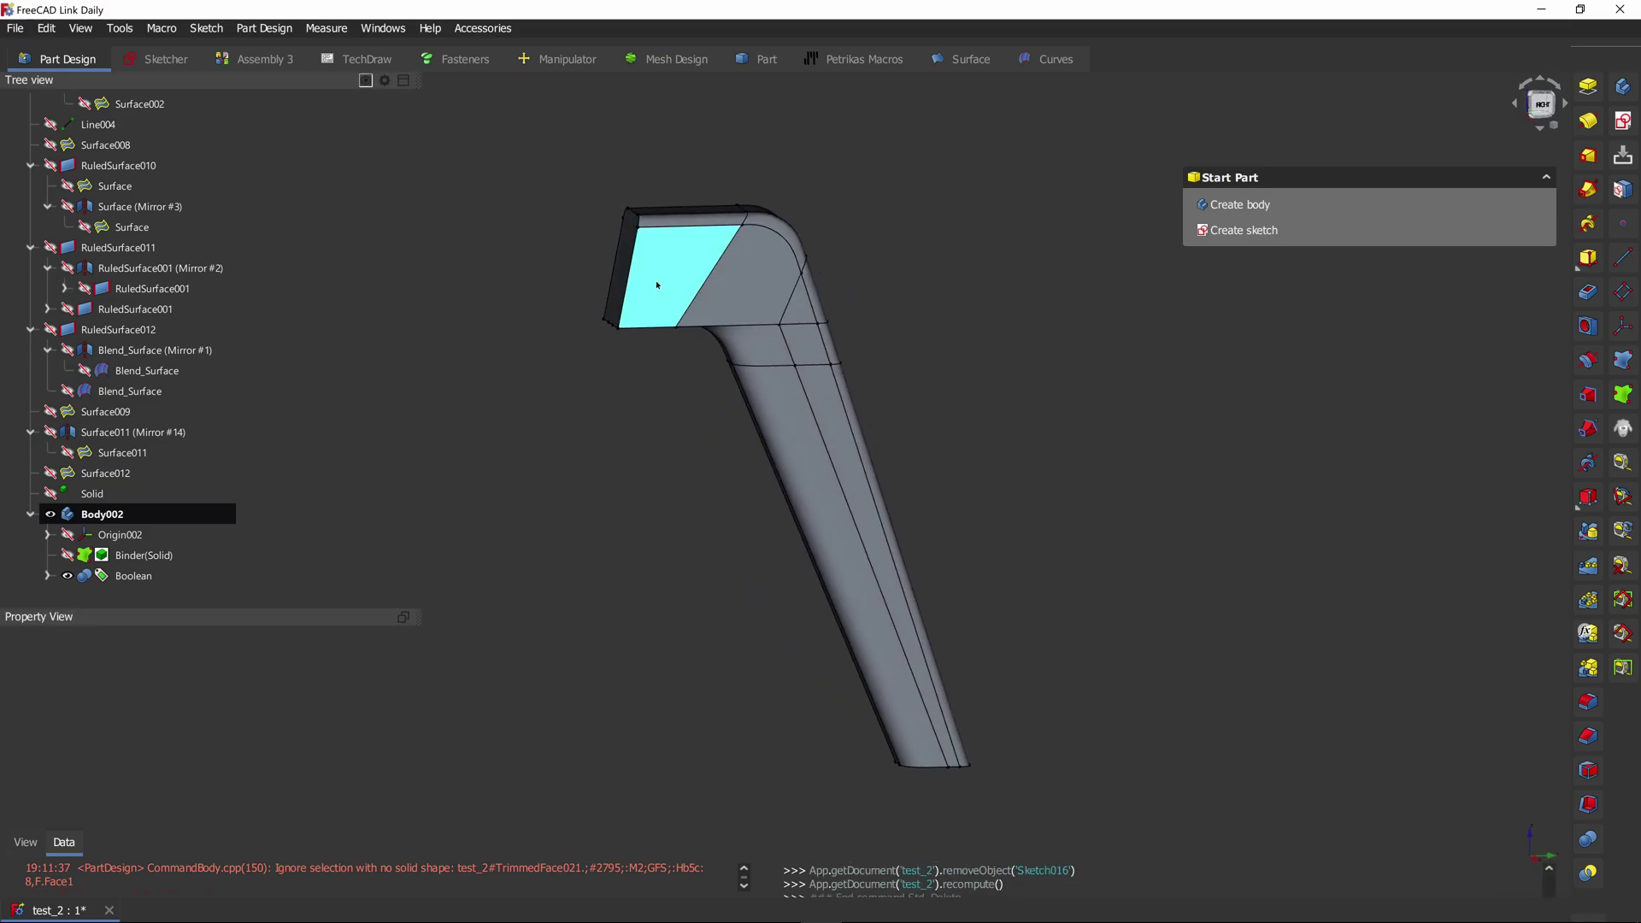
key("s")
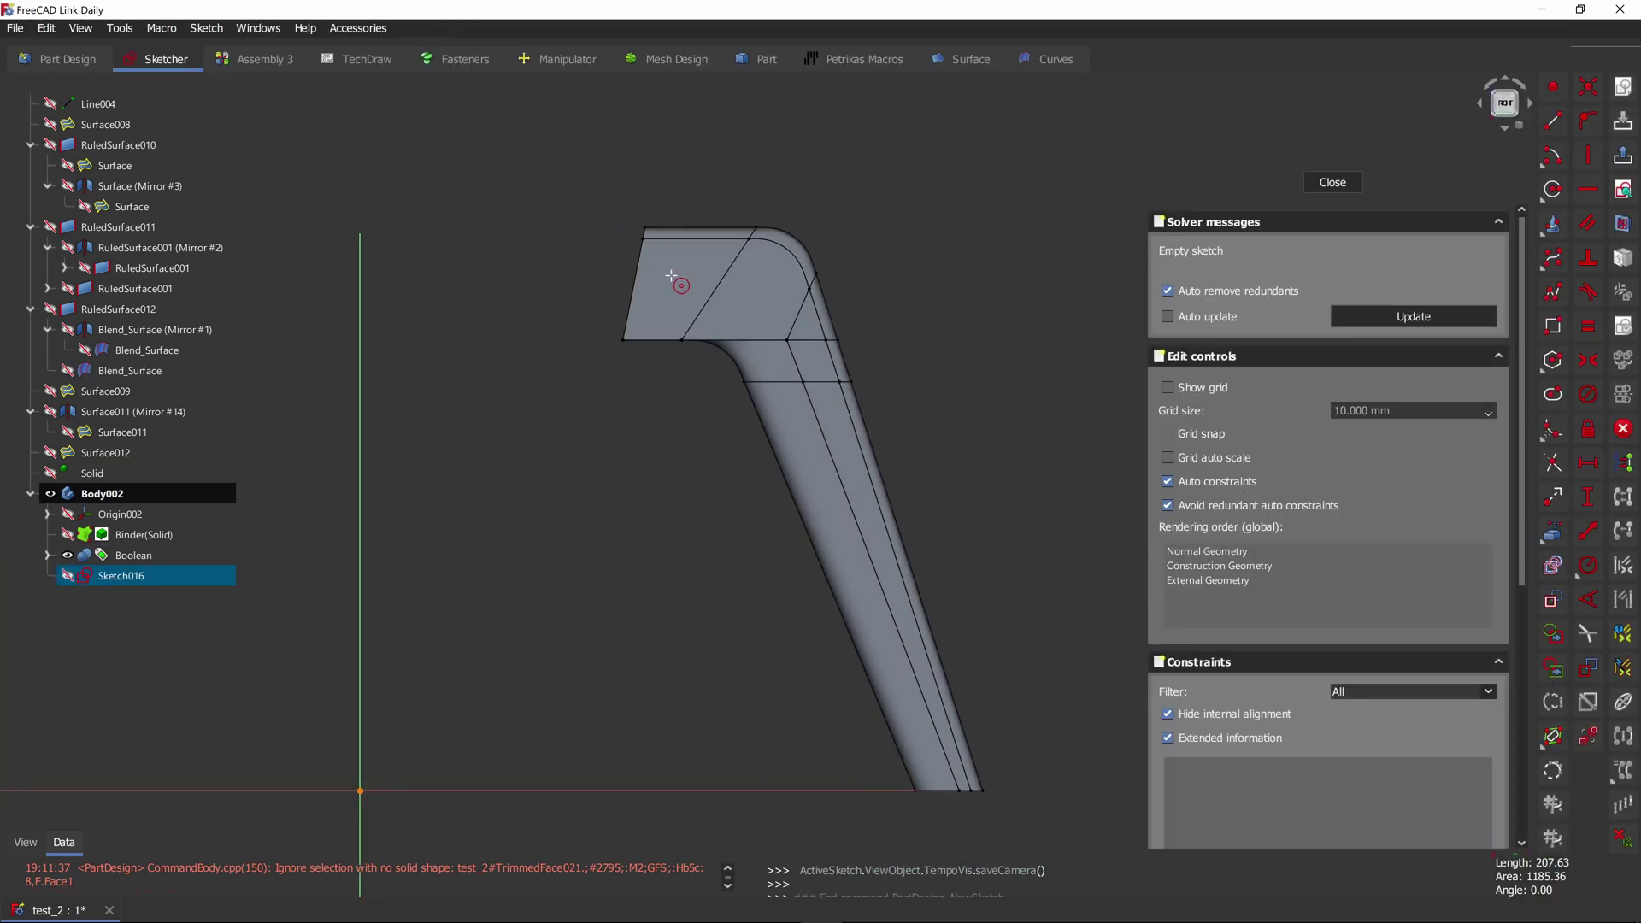
key("g")
key("c")
left_click(685, 299)
key("Escape")
key("Escape")
key("p")
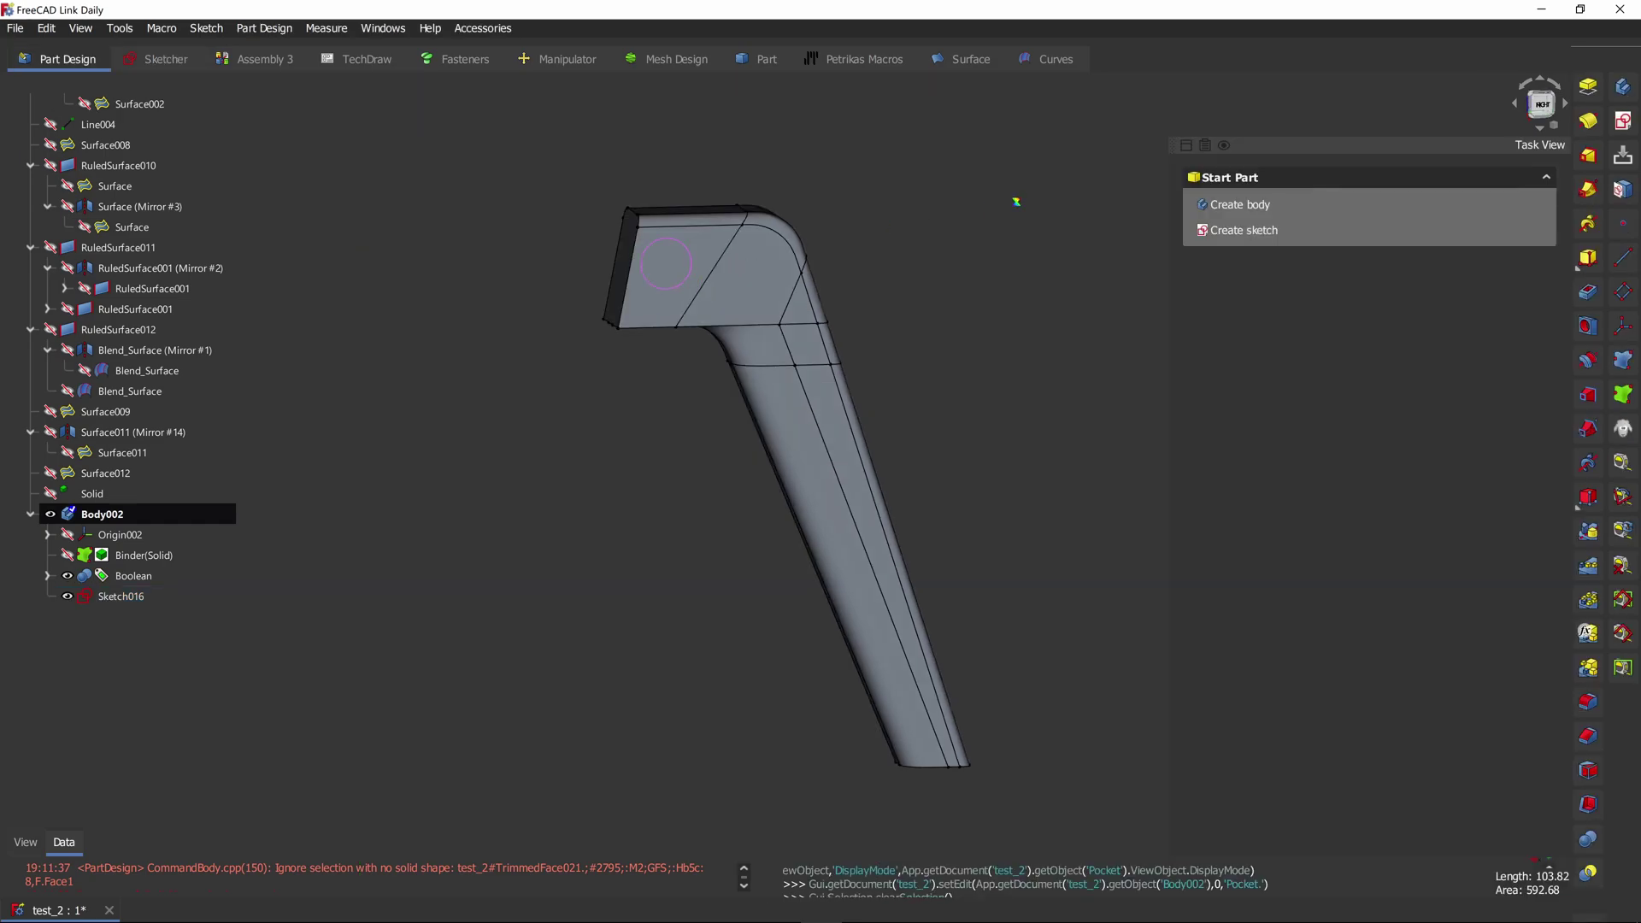
left_click(1340, 186)
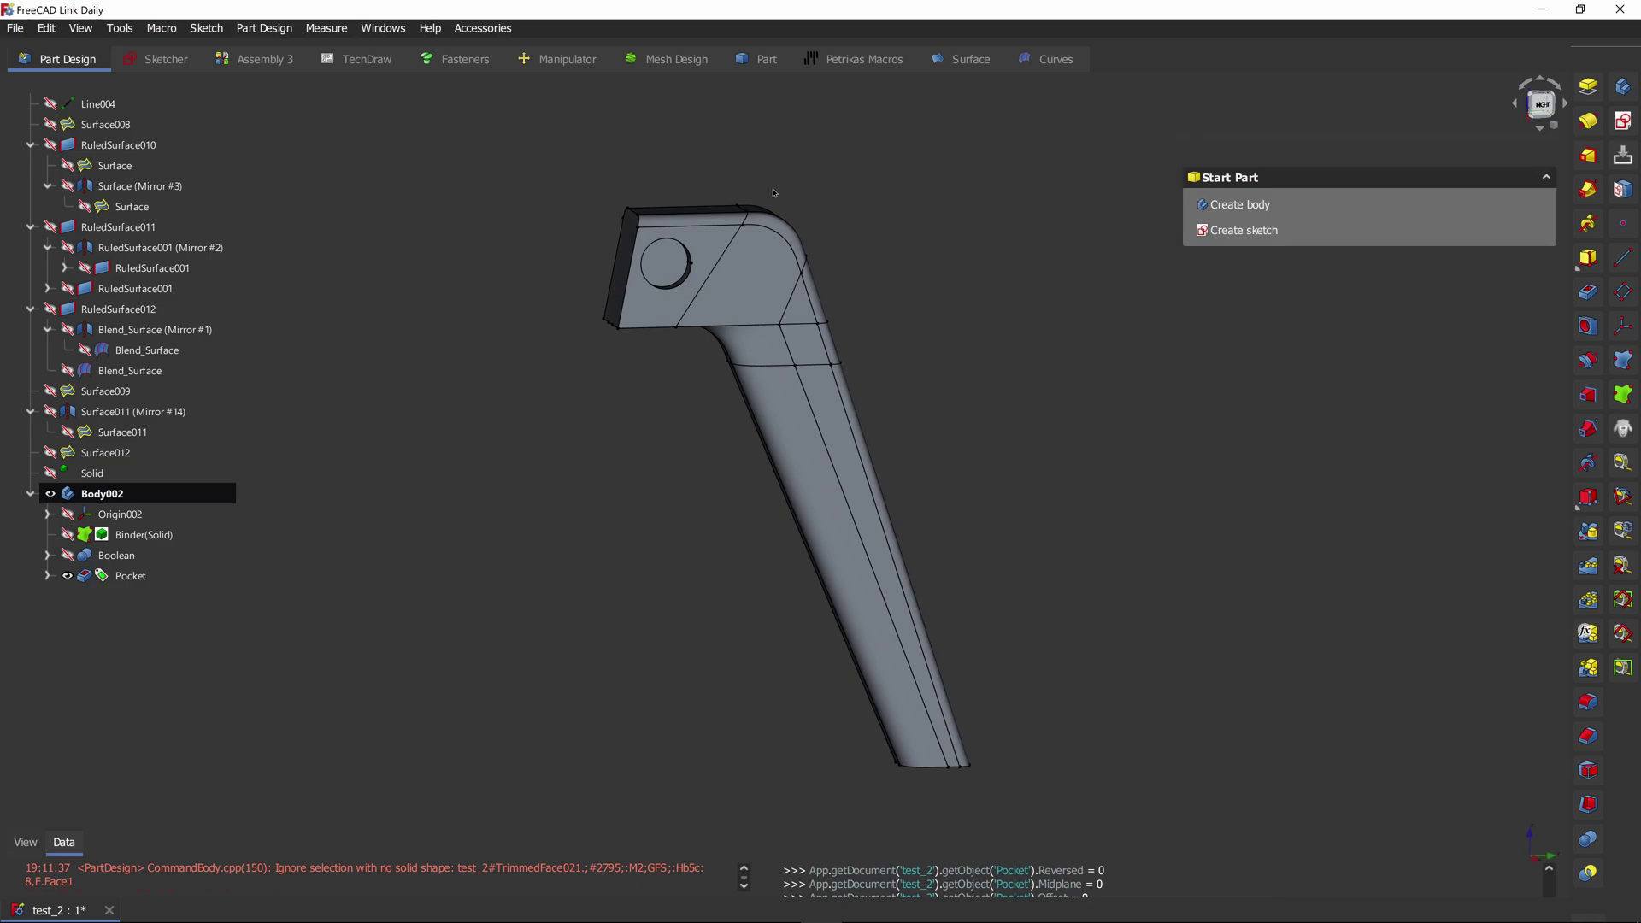
Step: Chamfer the hole's rim on the head's side face with an equal distance of 1 mm
middle_click_drag(773, 194, 836, 204)
scroll(835, 205, "up", 3)
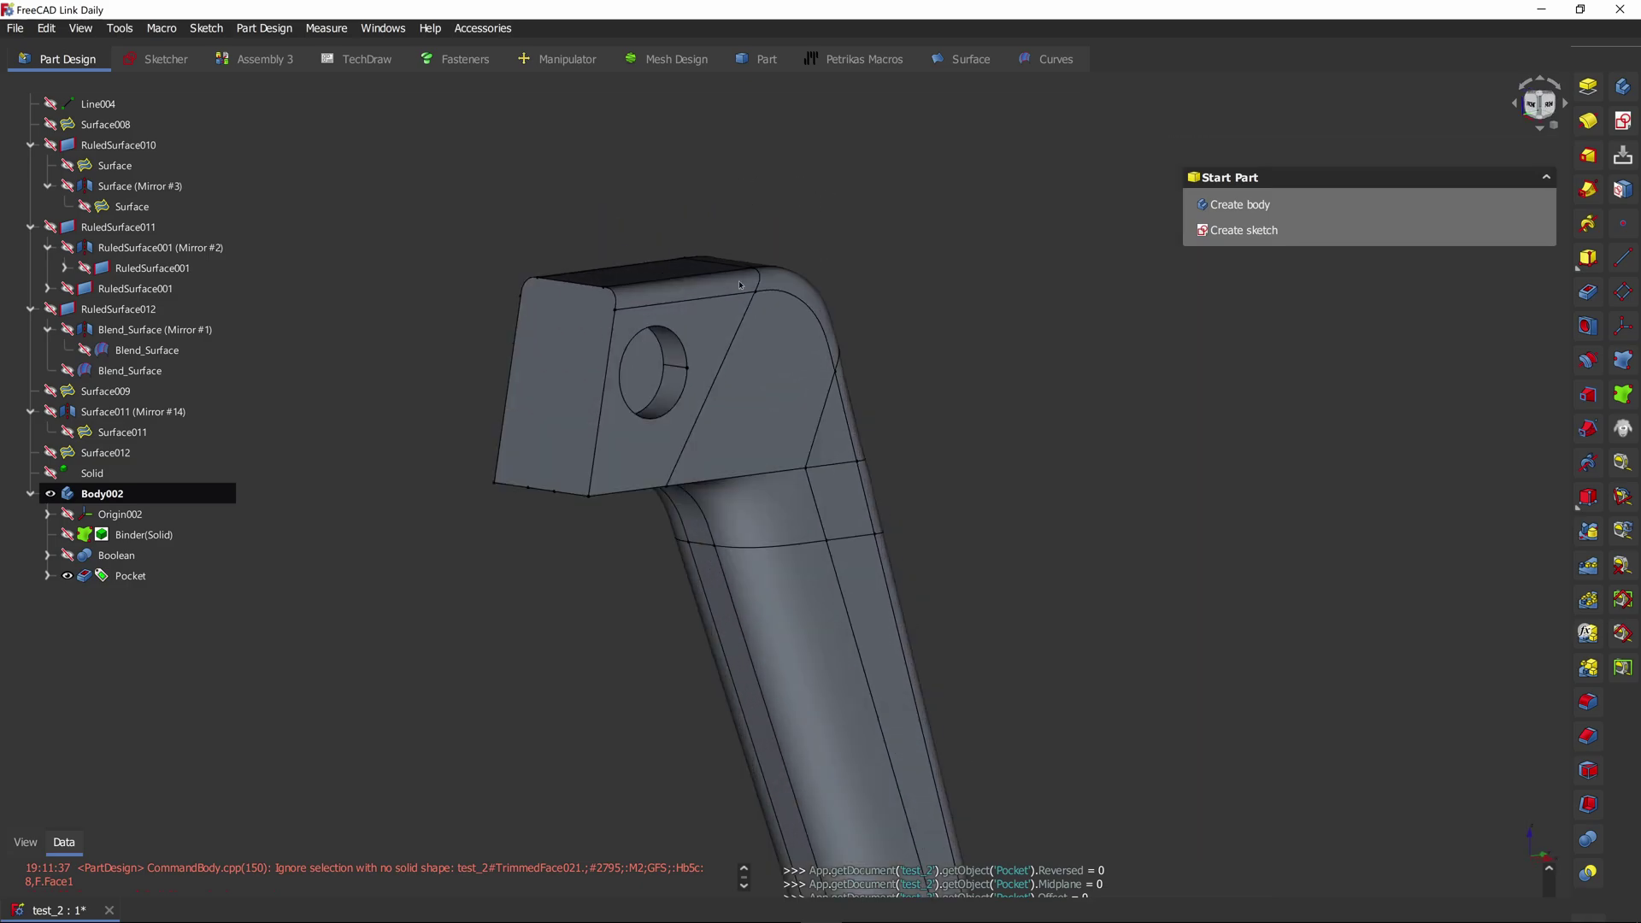
left_click(682, 399)
left_click(1228, 256)
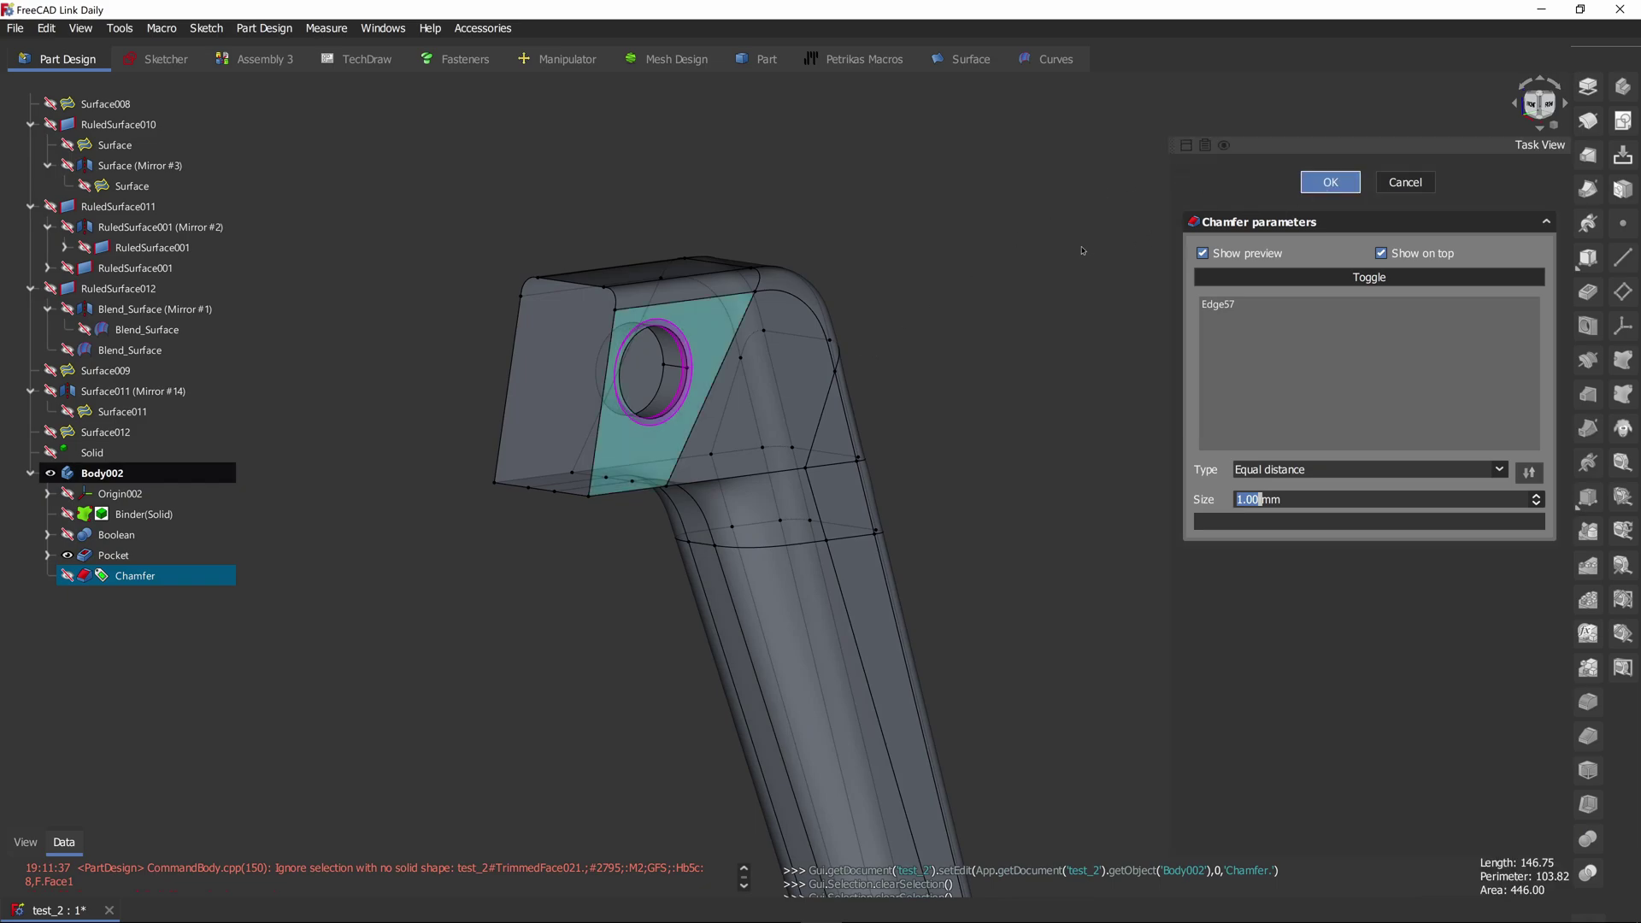
key("Return")
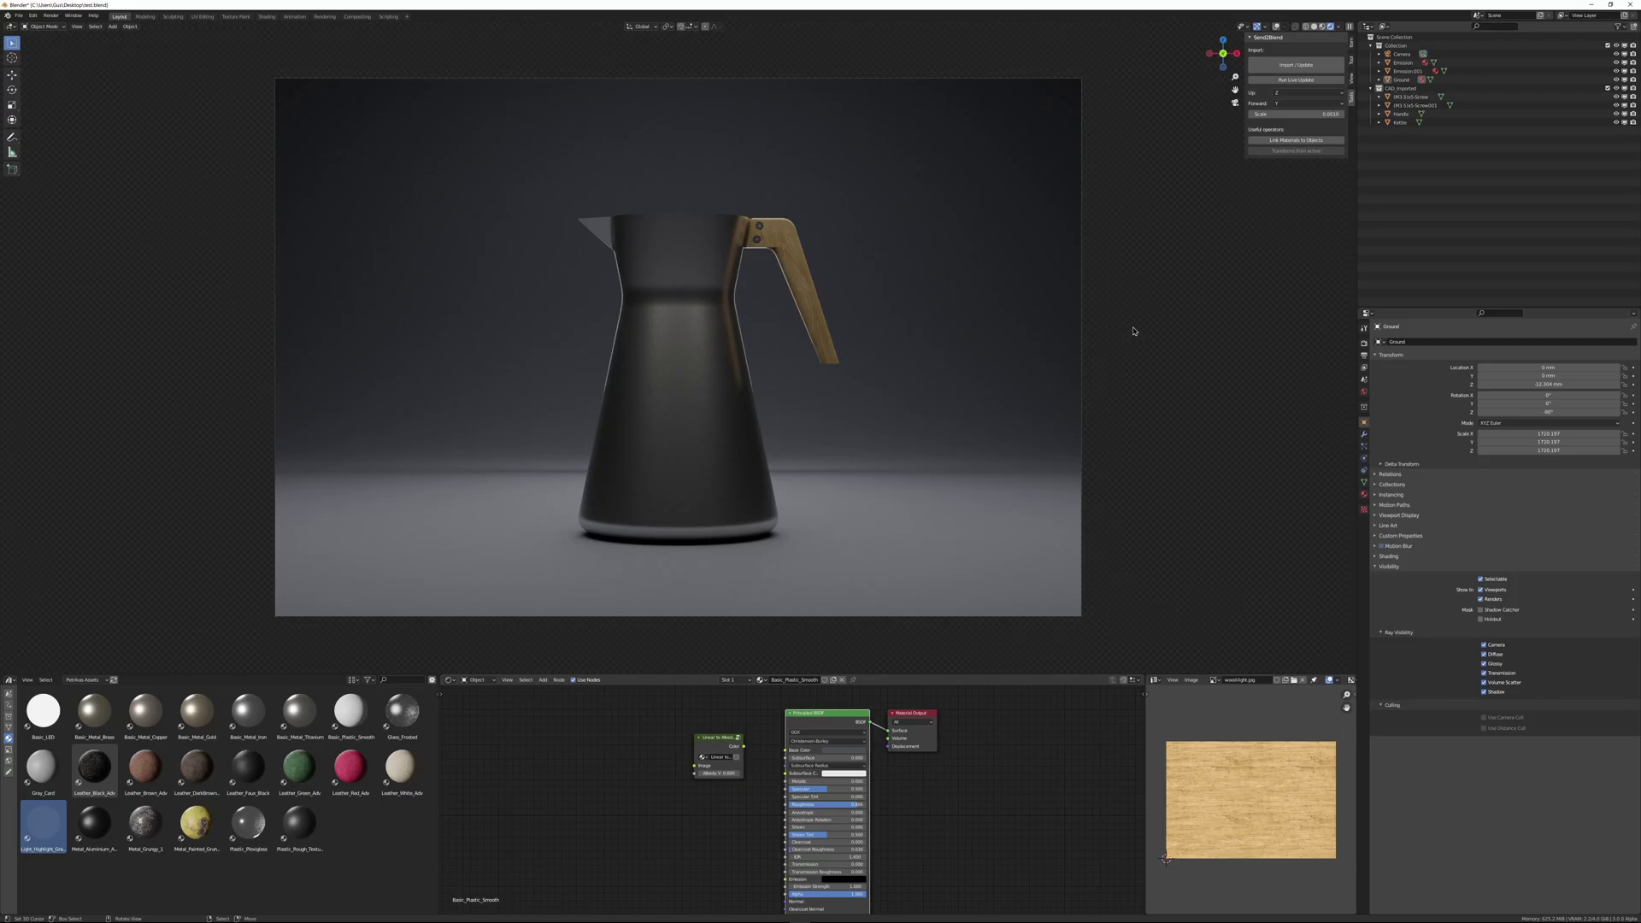